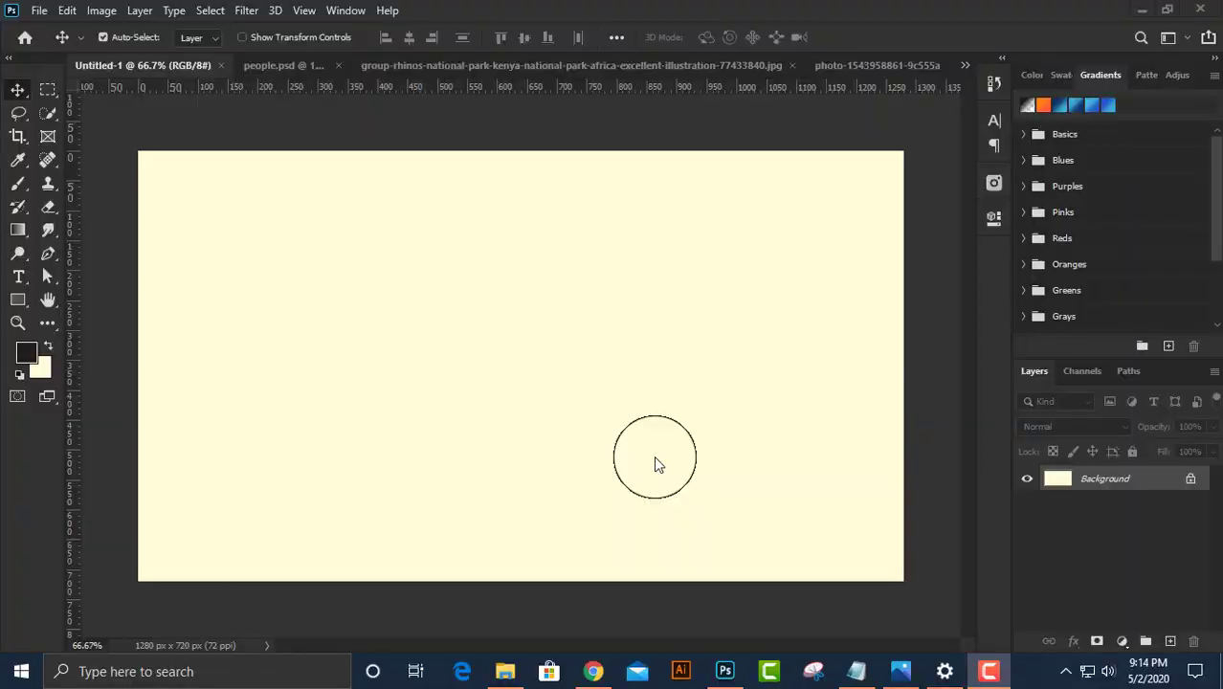
# Bring the stormy steppe skulls photo into Untitled-1 as Layer 1.
pyautogui.click(965, 64)
pyautogui.click(593, 150)
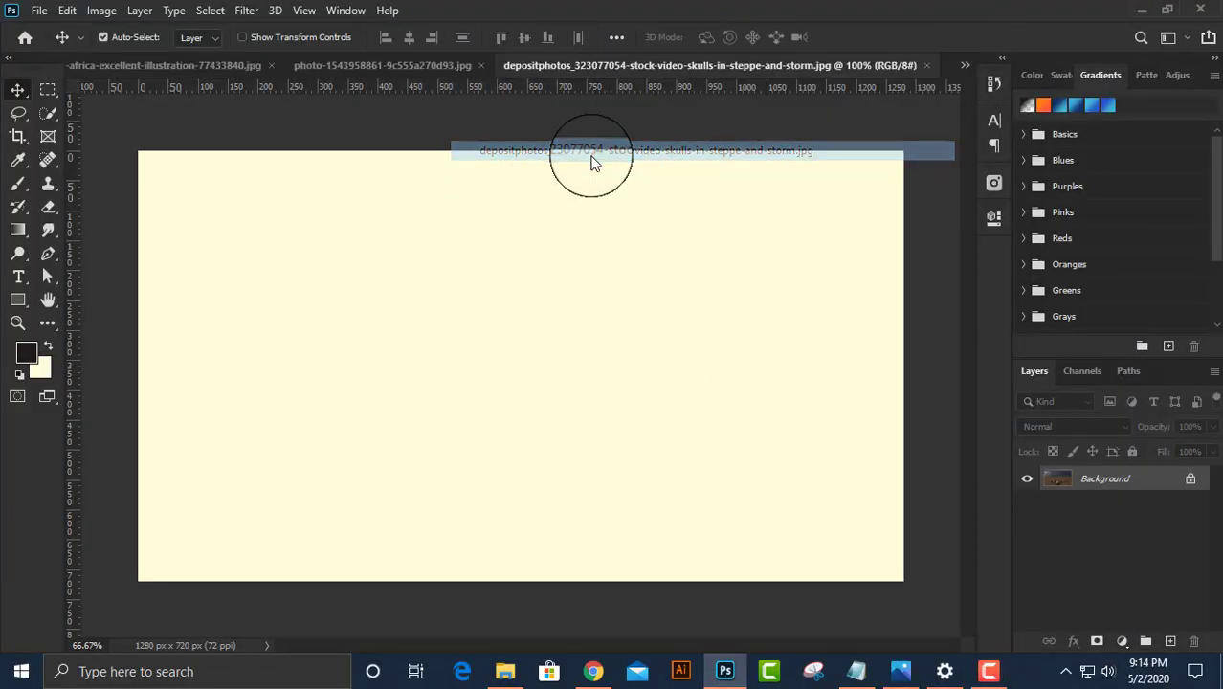
pyautogui.moveTo(597, 327); pyautogui.dragTo(448, 268)
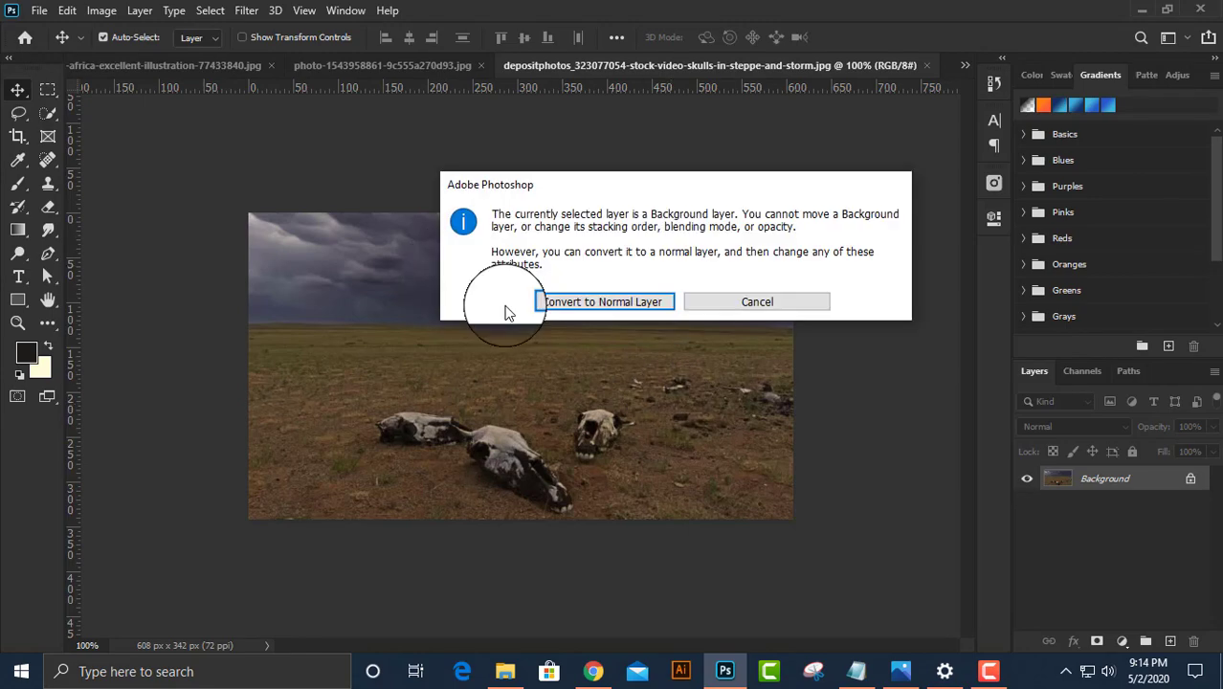
pyautogui.click(755, 302)
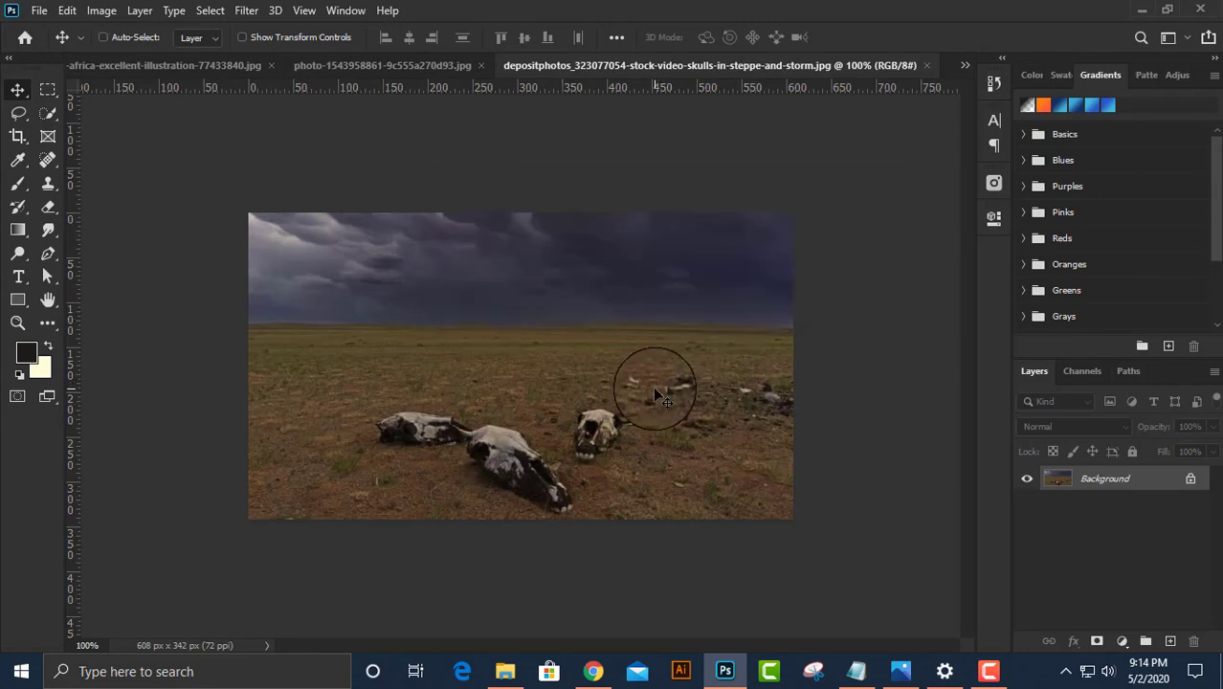
pyautogui.press('j')
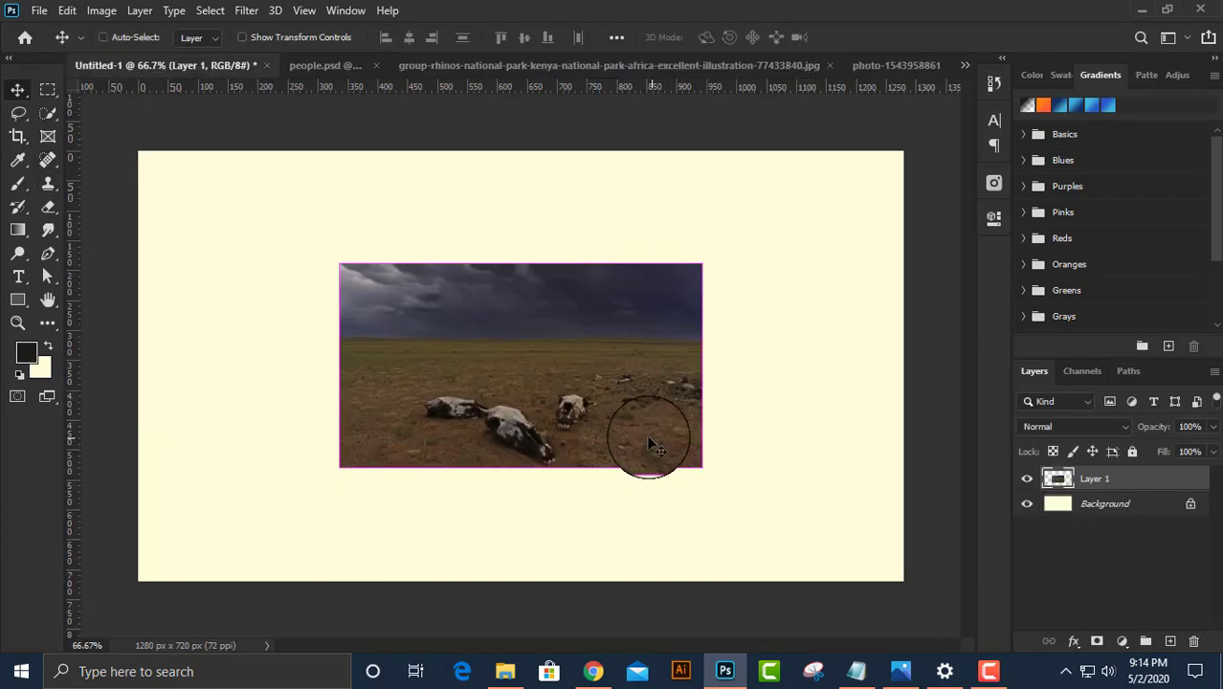
pyautogui.hotkey('ctrl', 't')
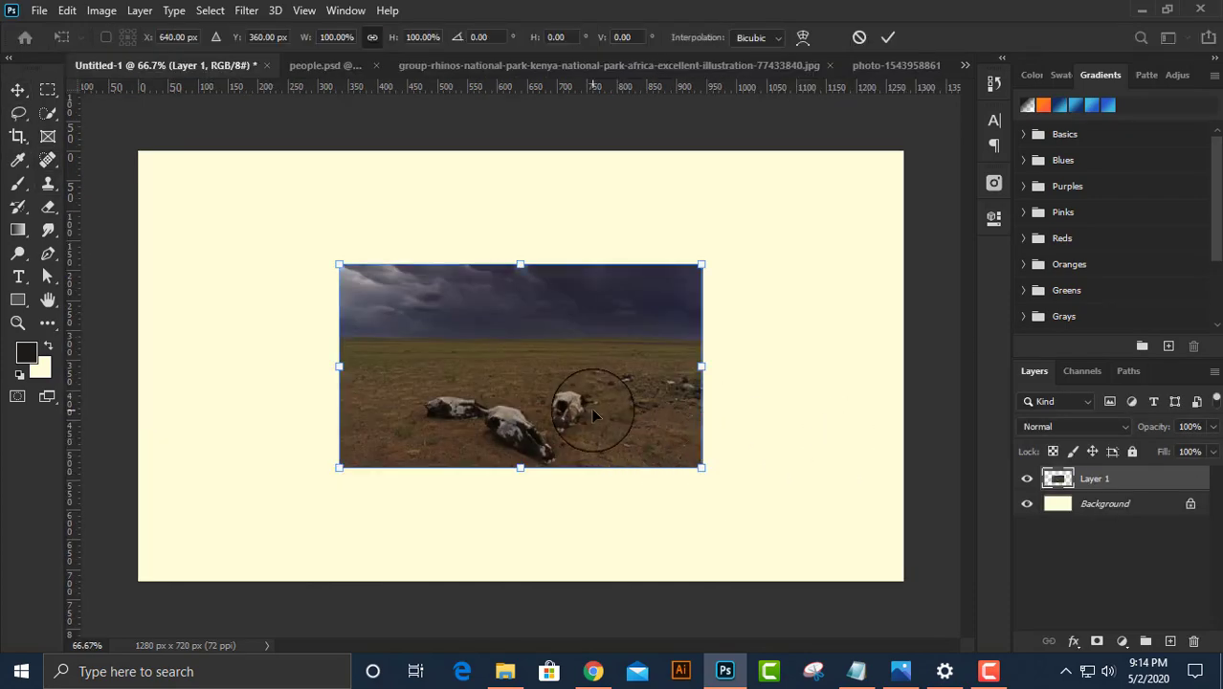
pyautogui.press('Return')
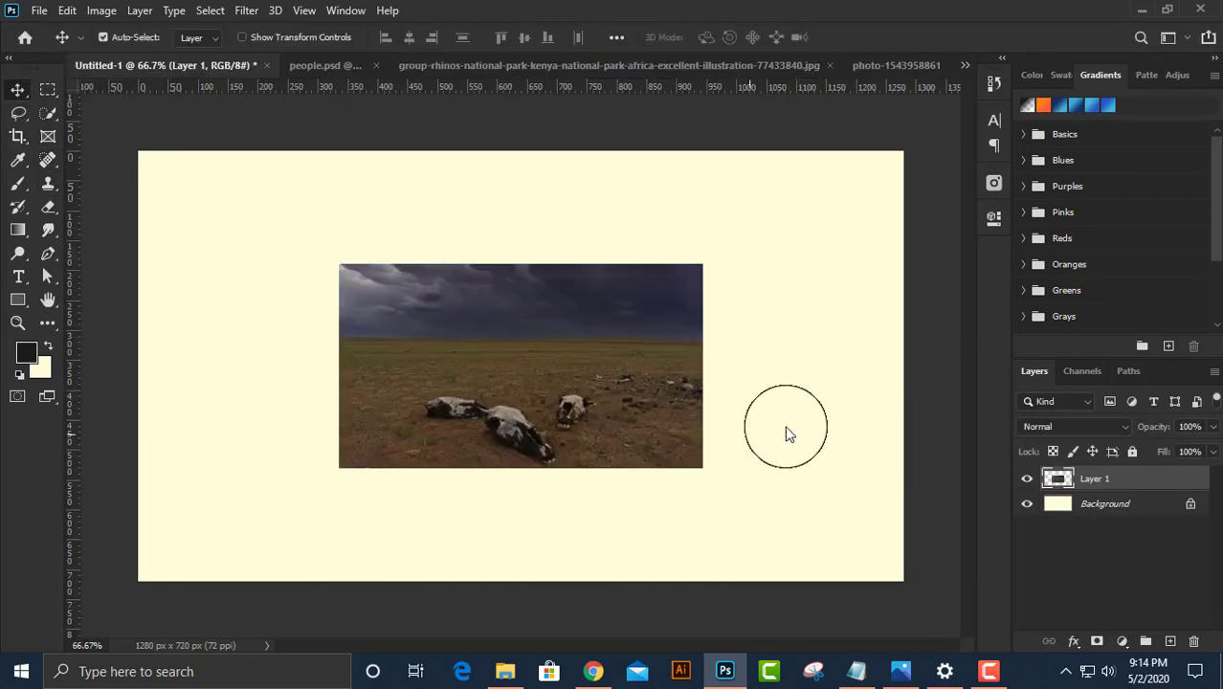
# Convert Layer 1 to a Smart Object and scale it up to fill the 1280×720 canvas.
pyautogui.rightClick(750, 440)
pyautogui.rightClick(1084, 489)
pyautogui.click(963, 253)
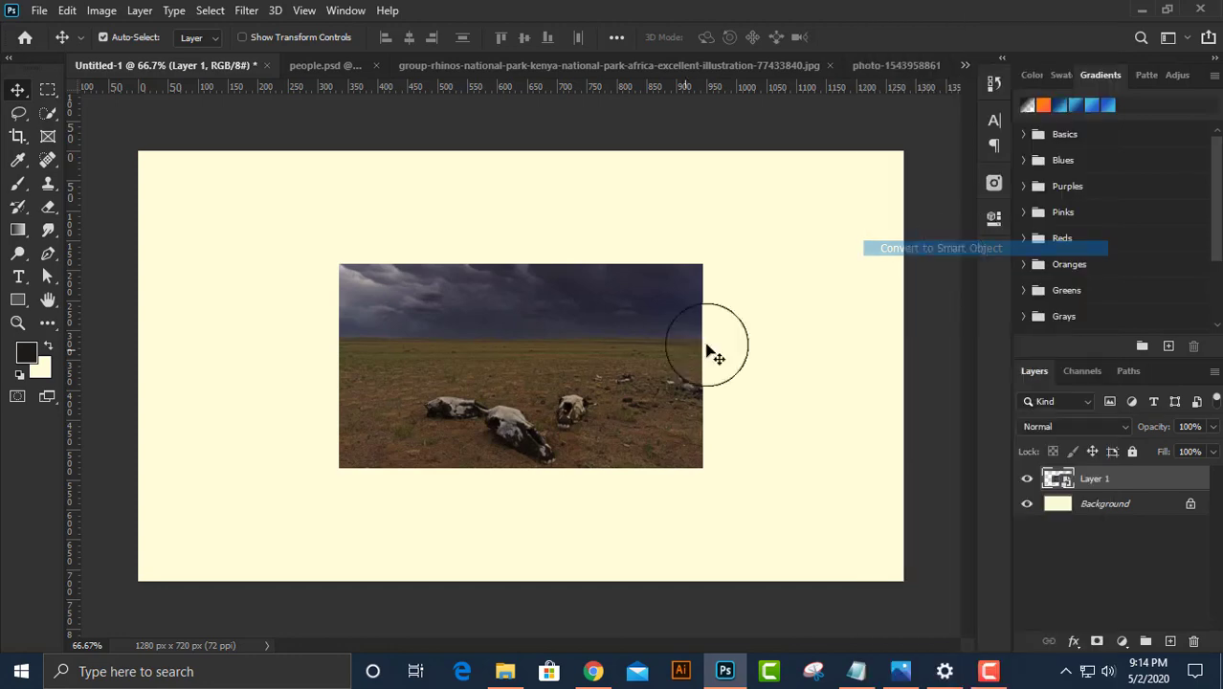
pyautogui.hotkey('ctrl', 't')
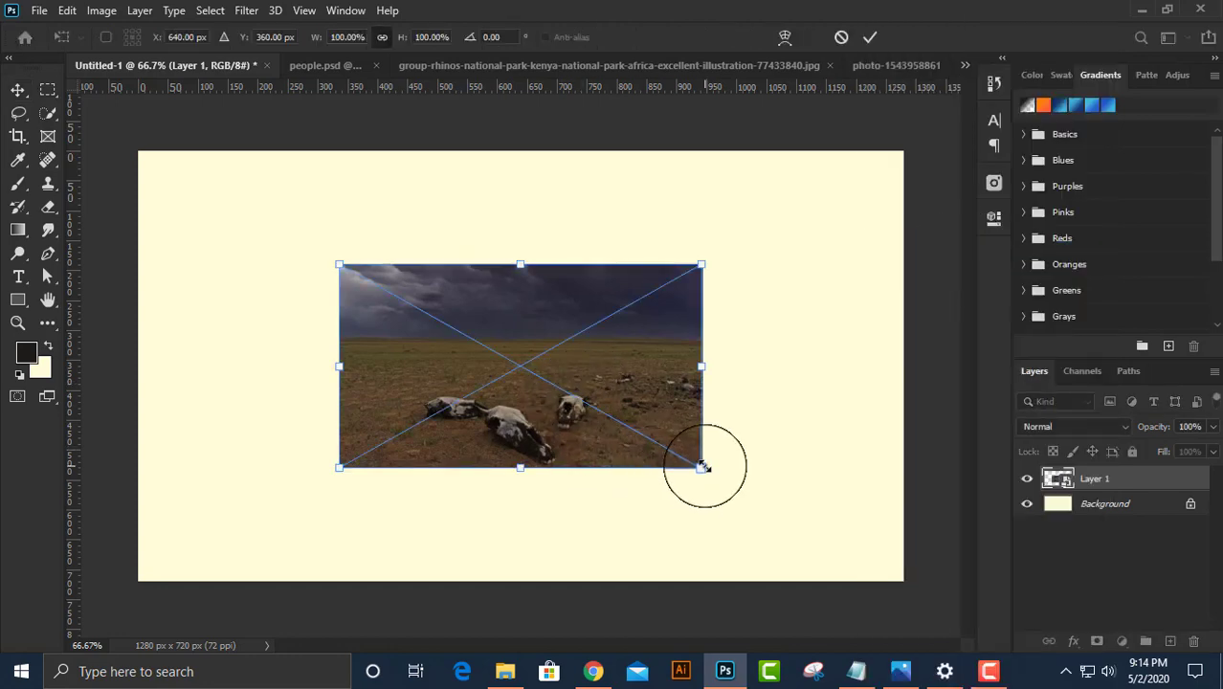
pyautogui.moveTo(703, 467); pyautogui.dragTo(939, 535)
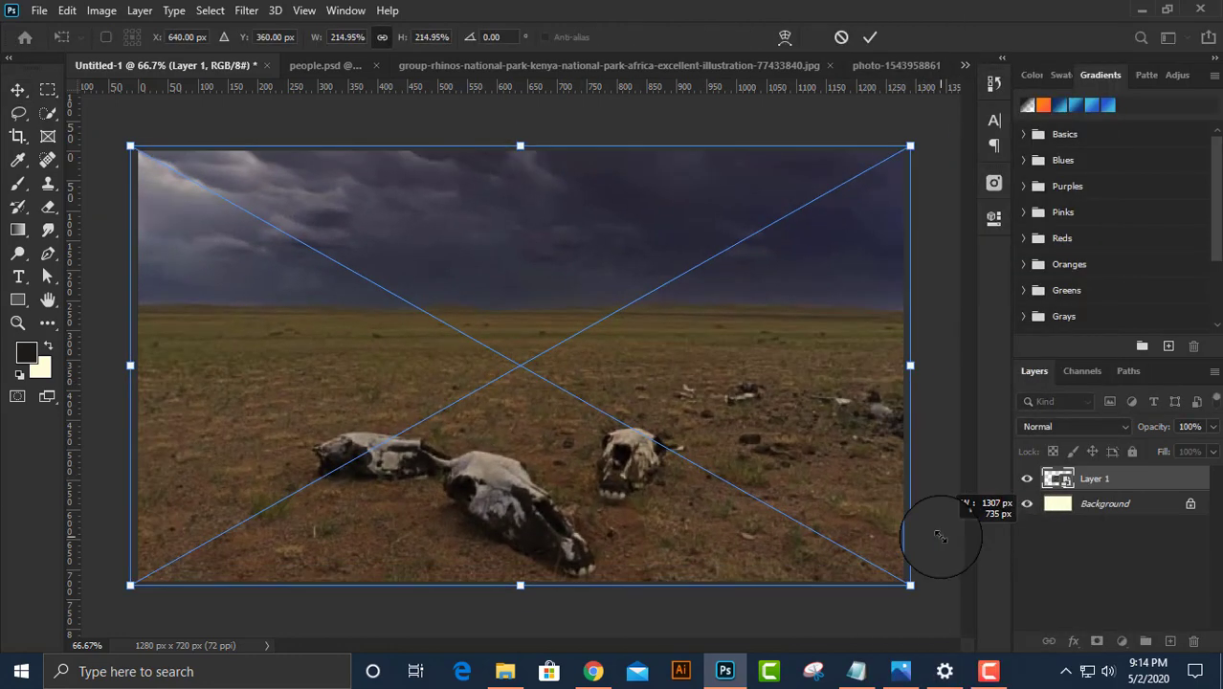
pyautogui.press('Return')
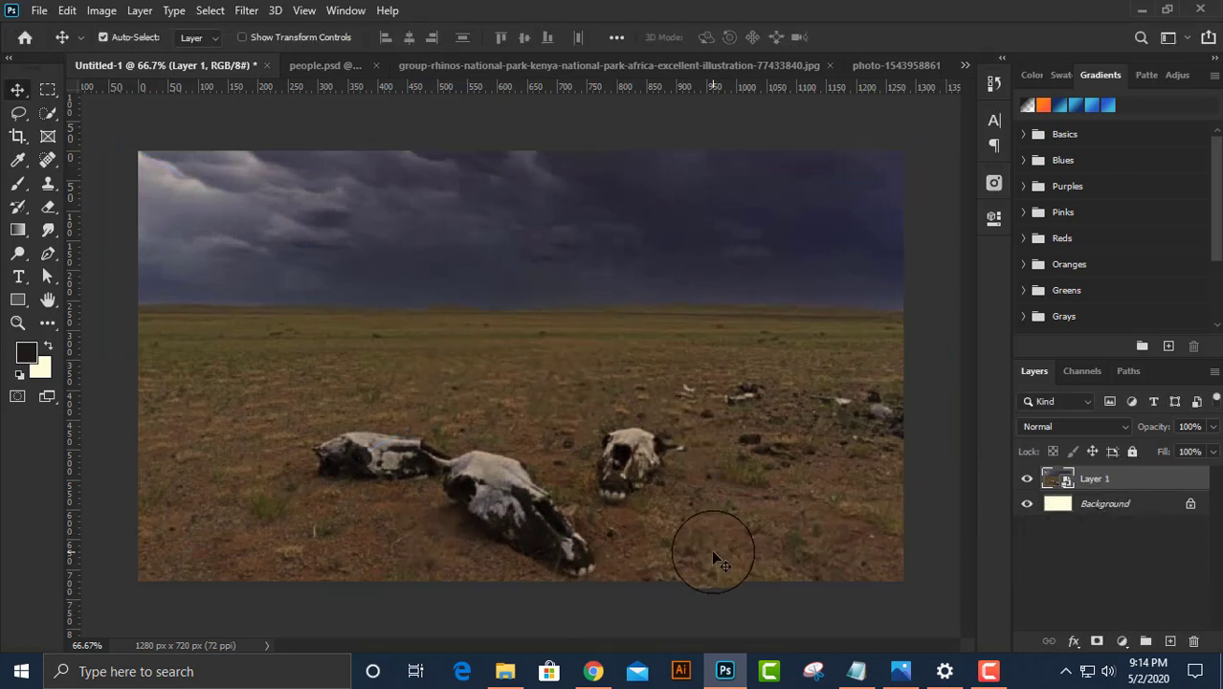
# Rasterize Layer 1 into ordinary pixels.
pyautogui.rightClick(1071, 486)
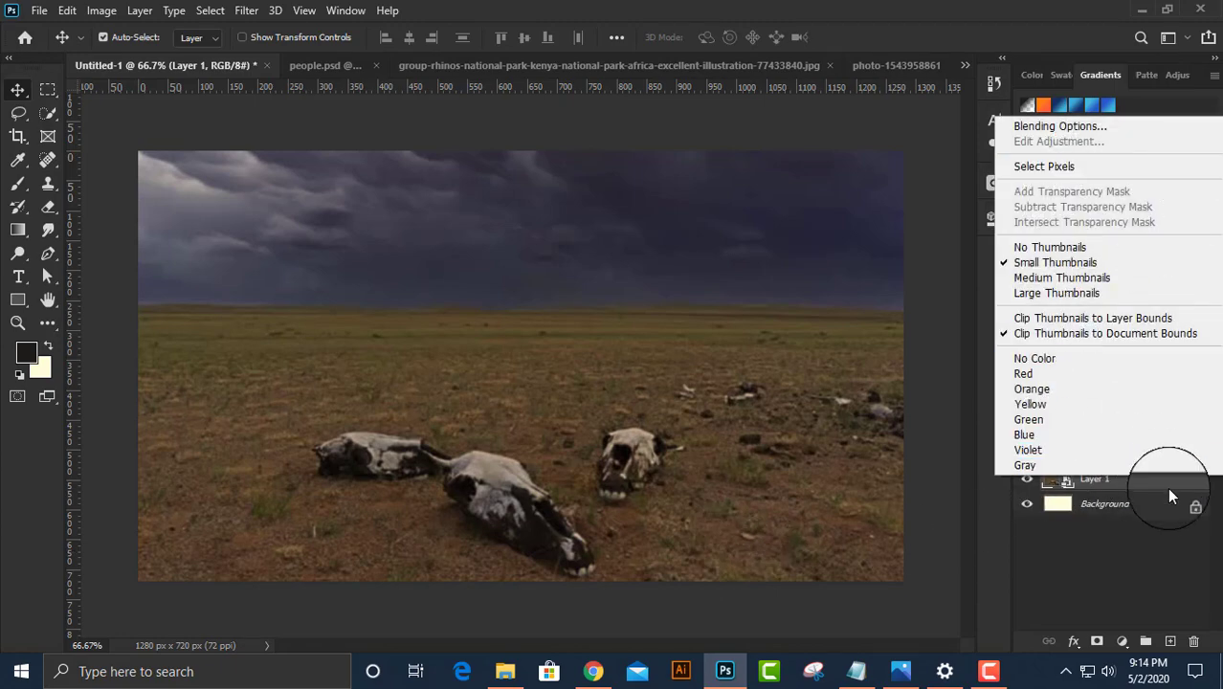
pyautogui.click(1153, 491)
pyautogui.rightClick(1153, 491)
pyautogui.click(1005, 338)
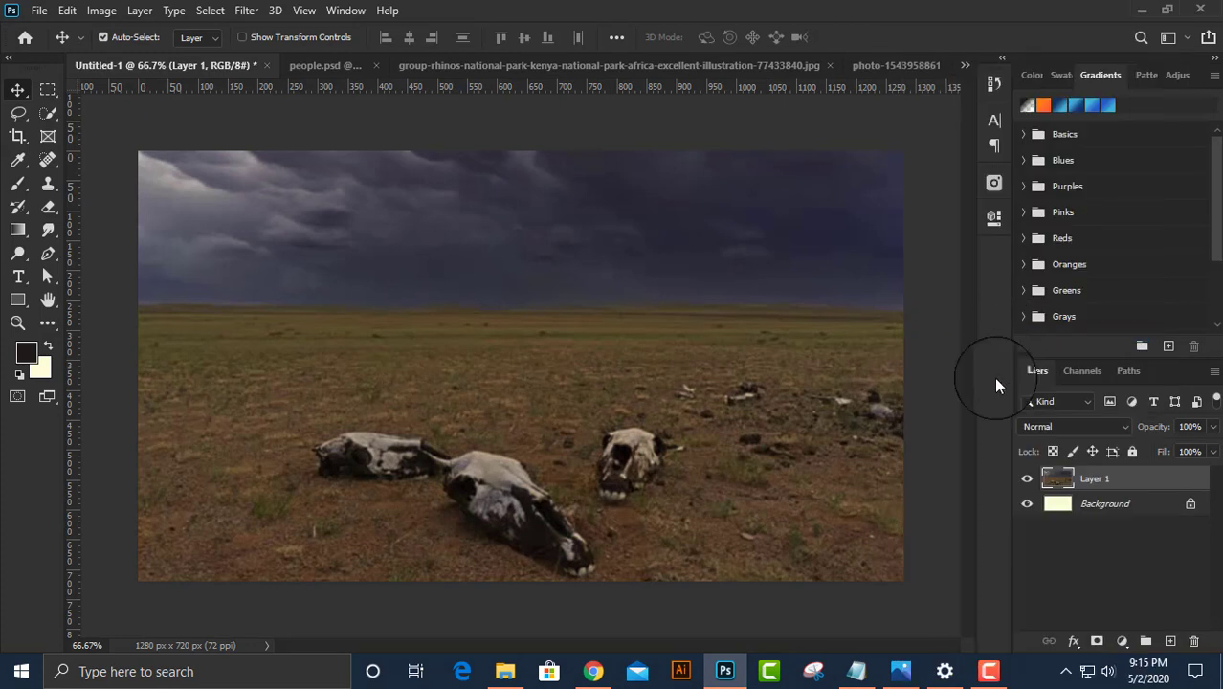
# Remove the two left skulls with a lasso and Content-Aware Fill, then merge the fill layer.
pyautogui.click(17, 114)
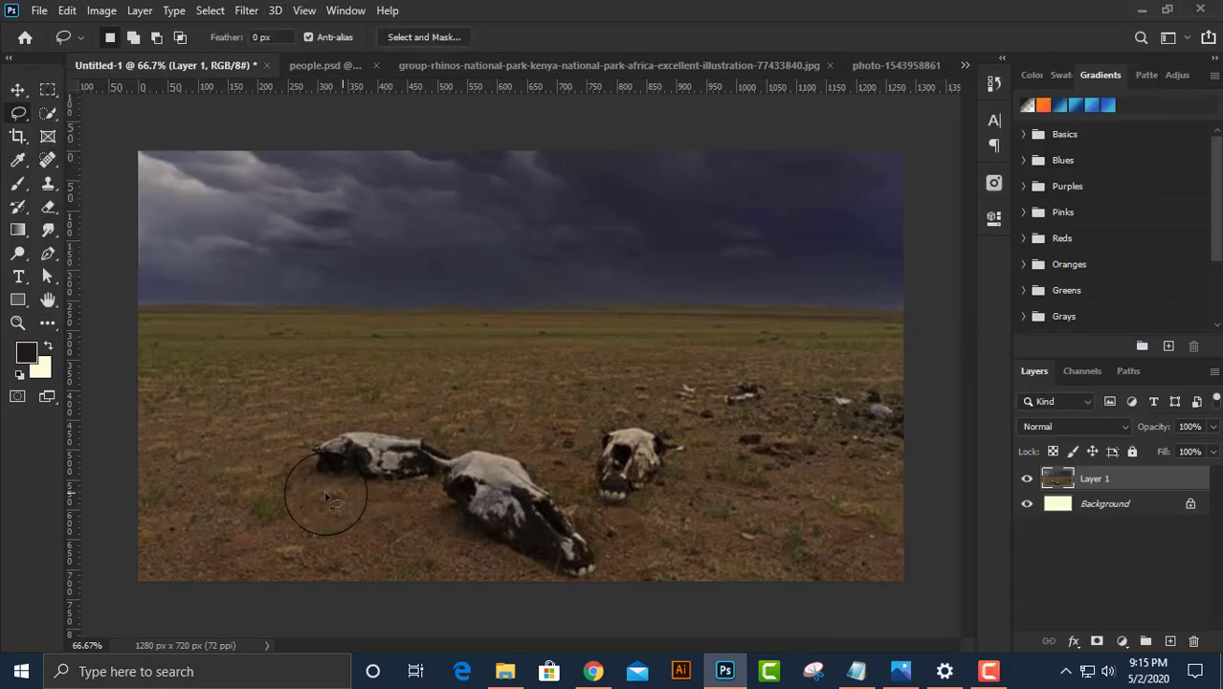
pyautogui.moveTo(418, 485)
pyautogui.mouseDown()
pyautogui.moveTo(443, 432)
pyautogui.moveTo(507, 450)
pyautogui.moveTo(574, 517)
pyautogui.moveTo(600, 578)
pyautogui.moveTo(464, 521)
pyautogui.moveTo(418, 485)
pyautogui.mouseUp()
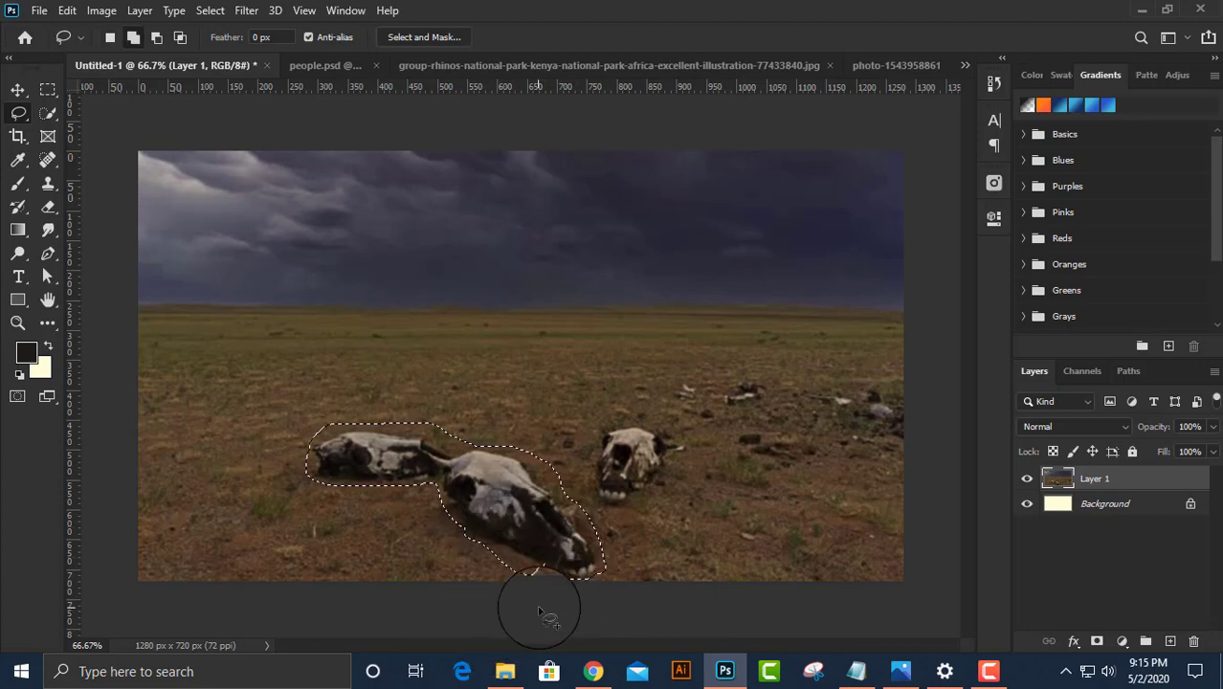
pyautogui.click(67, 10)
pyautogui.click(143, 319)
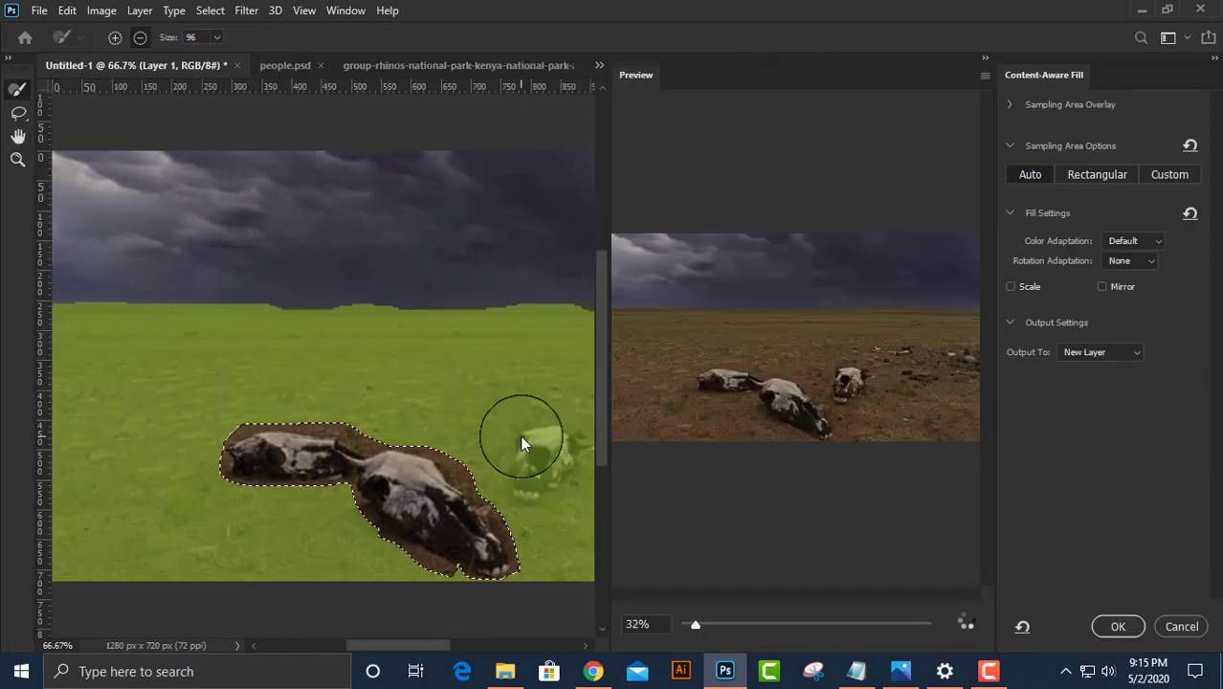
pyautogui.click(1117, 626)
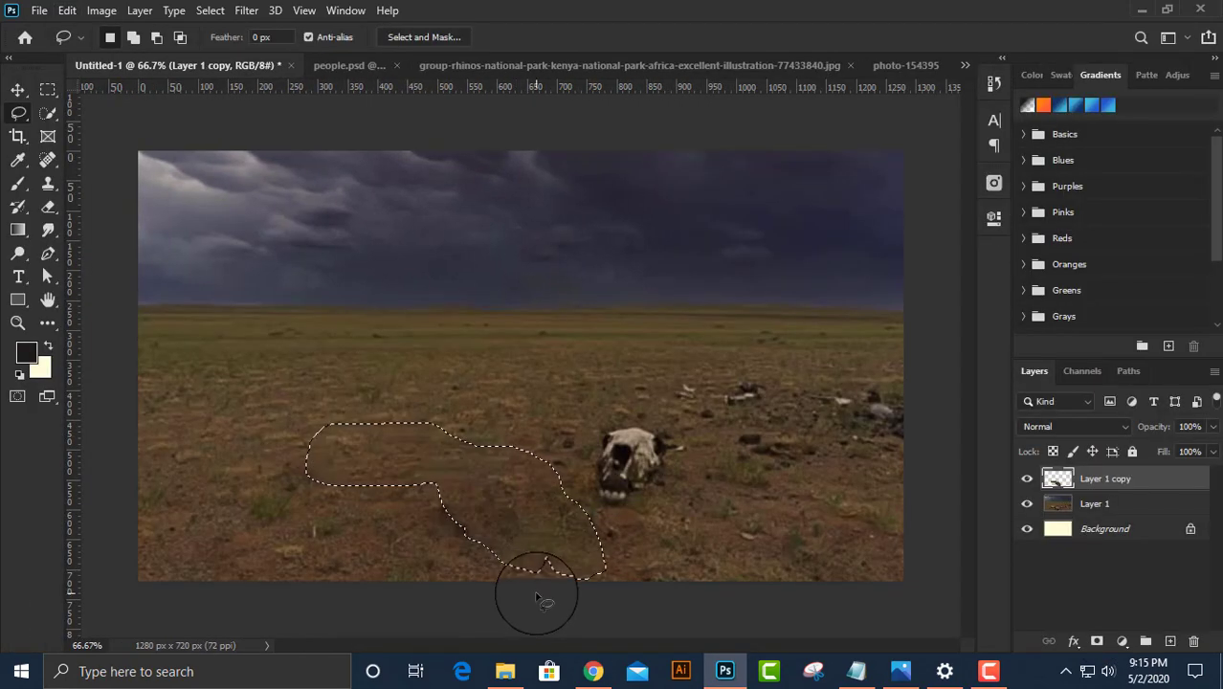
pyautogui.hotkey('ctrl', 'd')
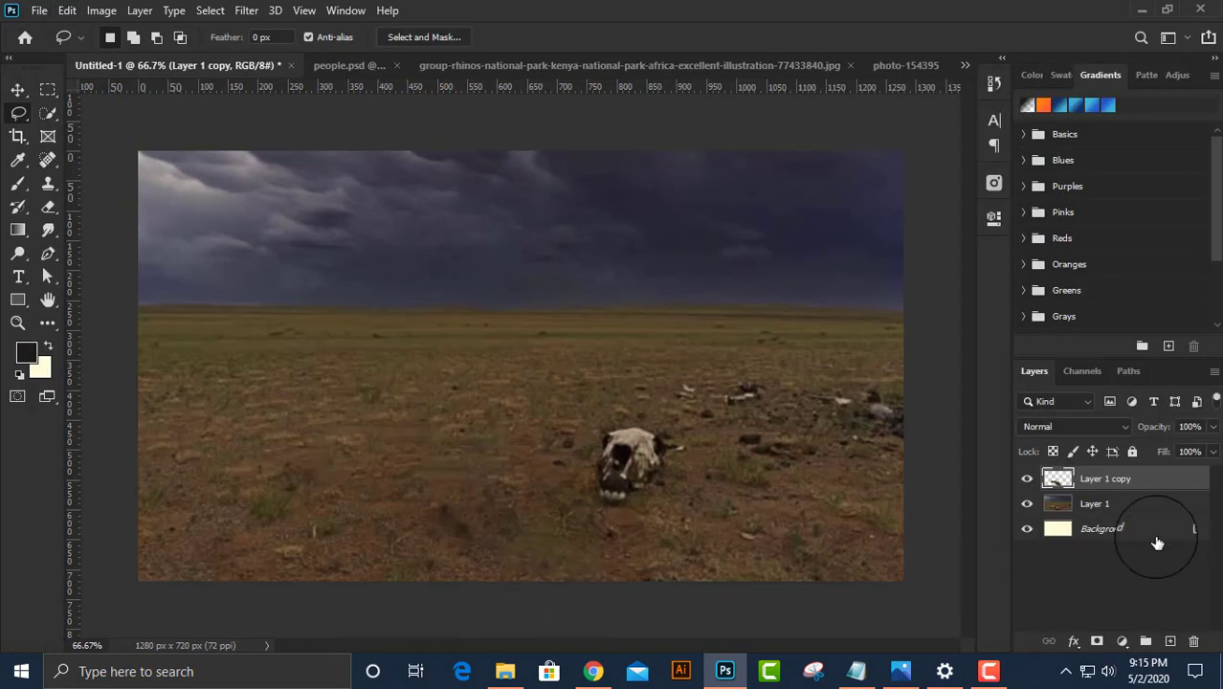
pyautogui.hotkey('ctrl', 'e')
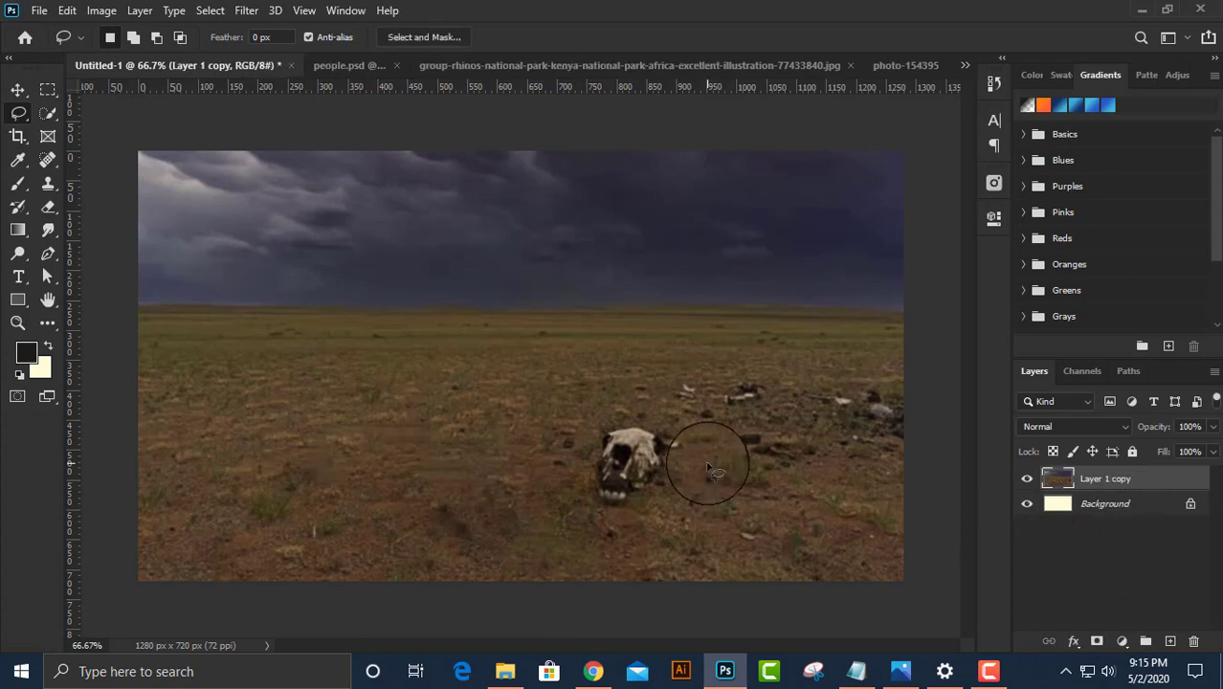
# Remove the last skull with Content-Aware Fill and merge it into the photo.
pyautogui.moveTo(687, 444)
pyautogui.mouseDown()
pyautogui.moveTo(634, 428)
pyautogui.moveTo(675, 471)
pyautogui.mouseUp()
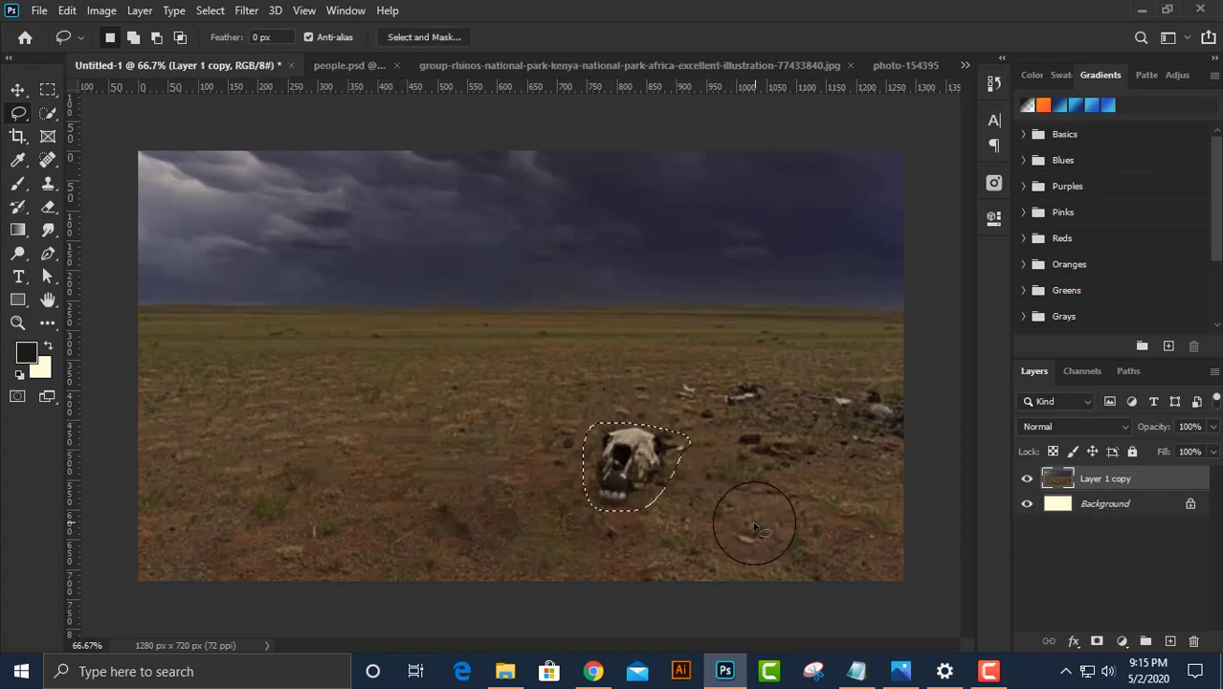
pyautogui.click(67, 10)
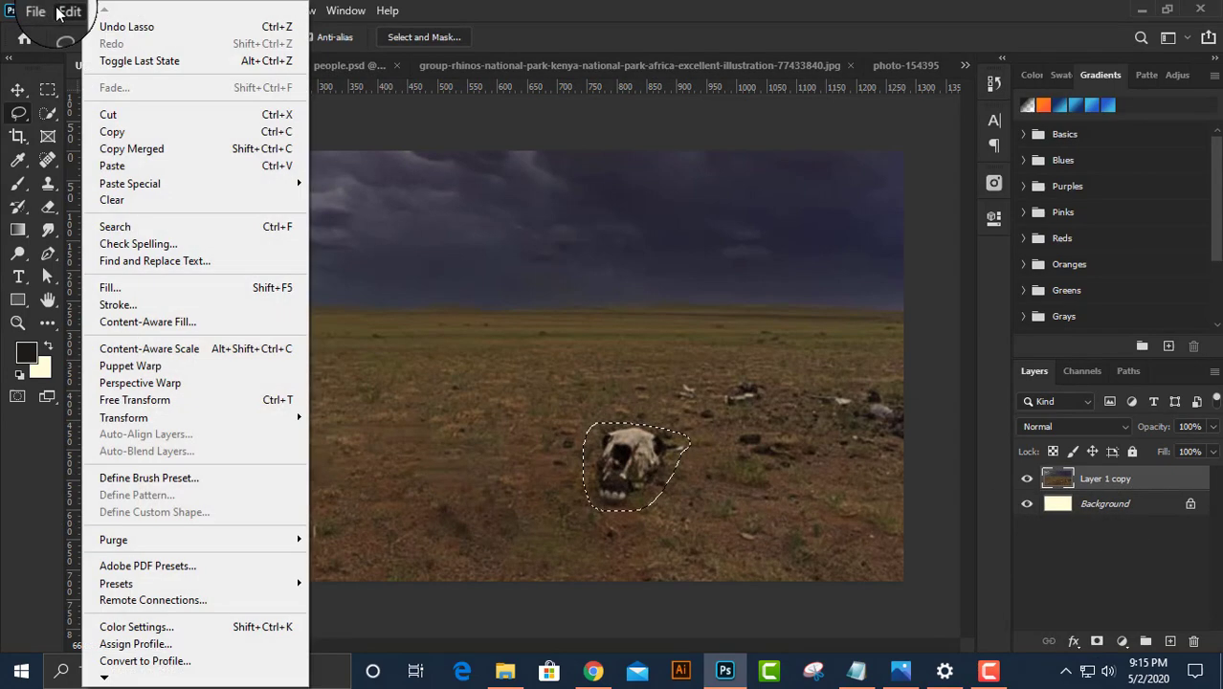
pyautogui.click(177, 316)
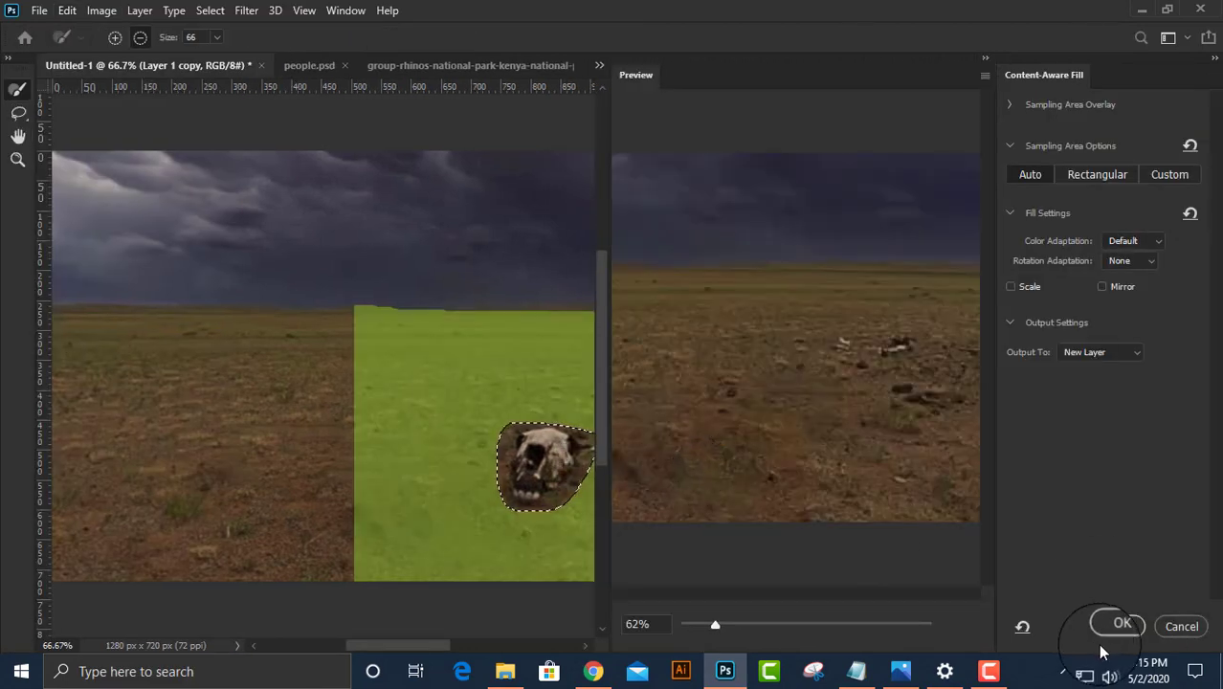
pyautogui.click(1114, 623)
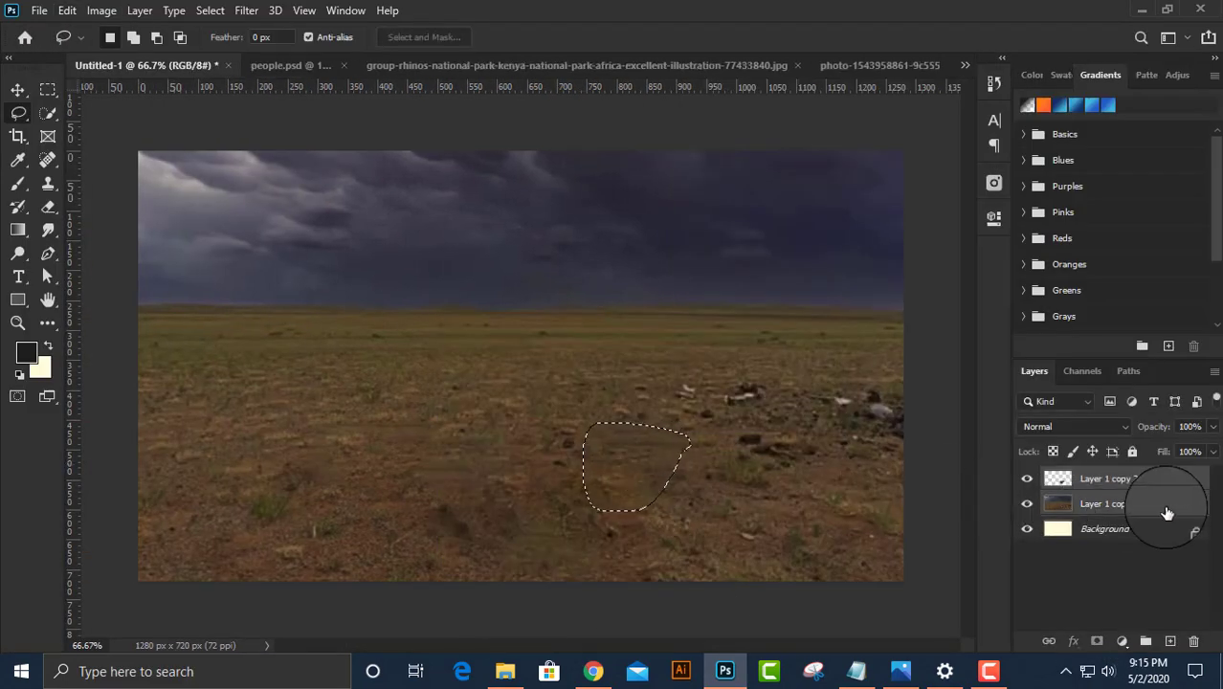
pyautogui.hotkey('ctrl', 'e')
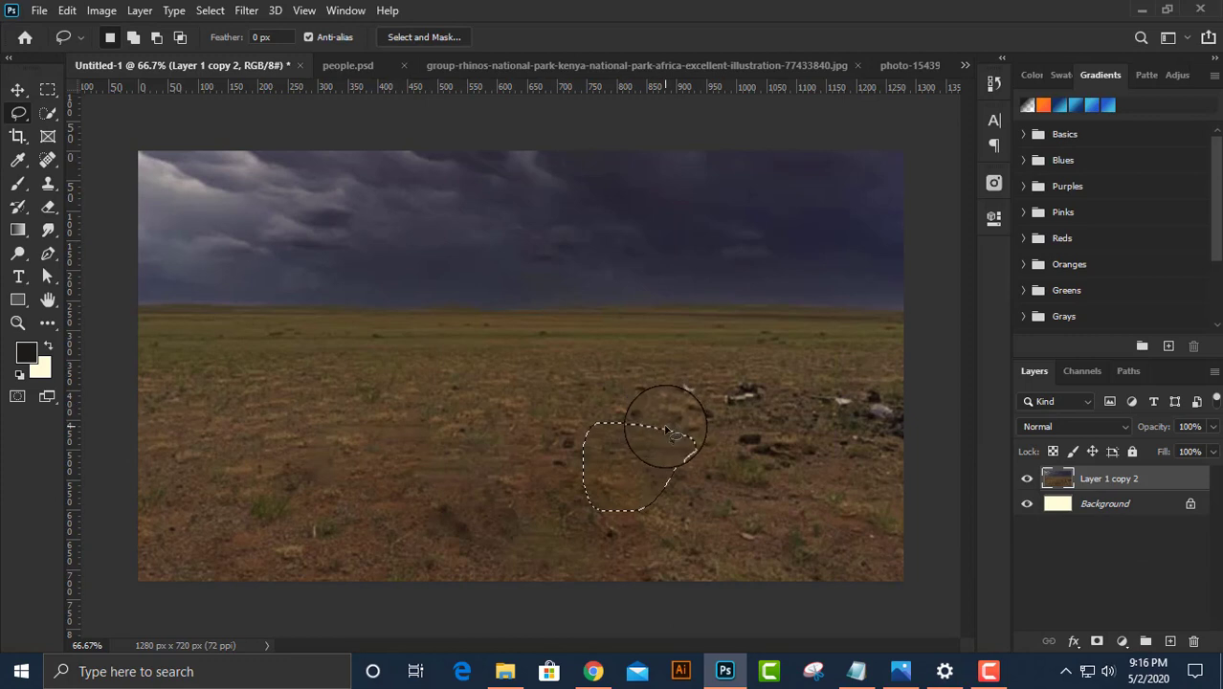
pyautogui.hotkey('ctrl', 'd')
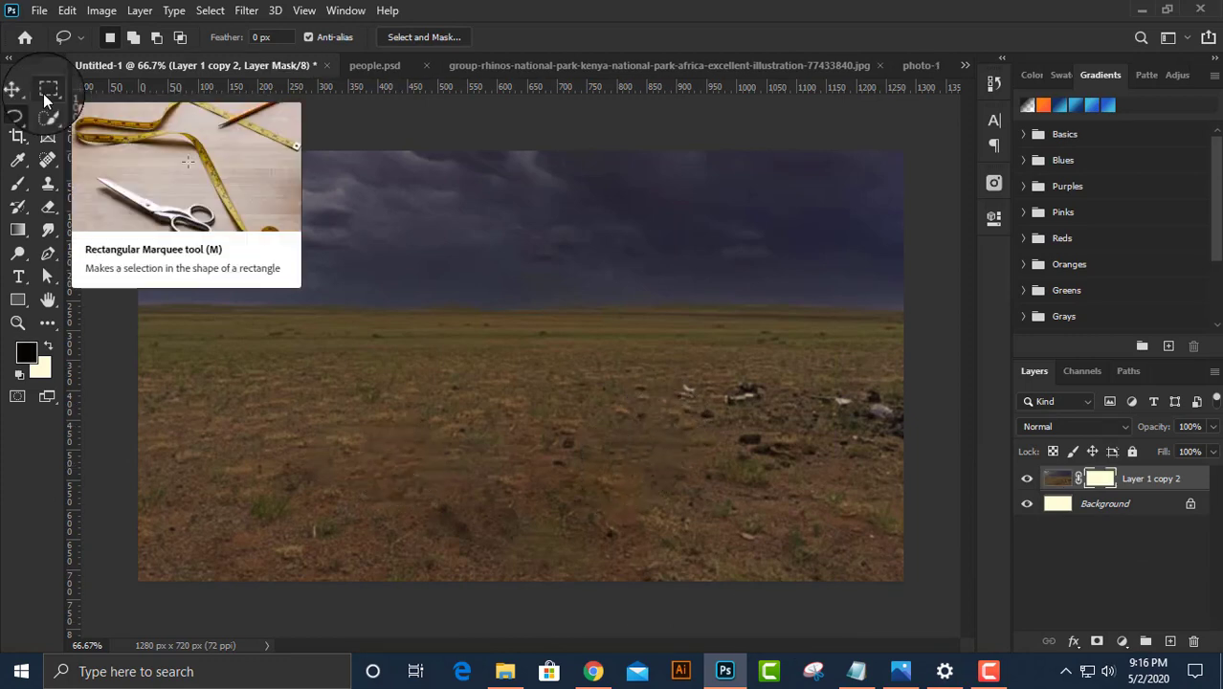
# Select the sky with a 5 px feather and hide it through the layer mask.
pyautogui.click(48, 89)
pyautogui.moveTo(139, 152)
pyautogui.mouseDown()
pyautogui.moveTo(920, 314)
pyautogui.moveTo(890, 306)
pyautogui.mouseUp()
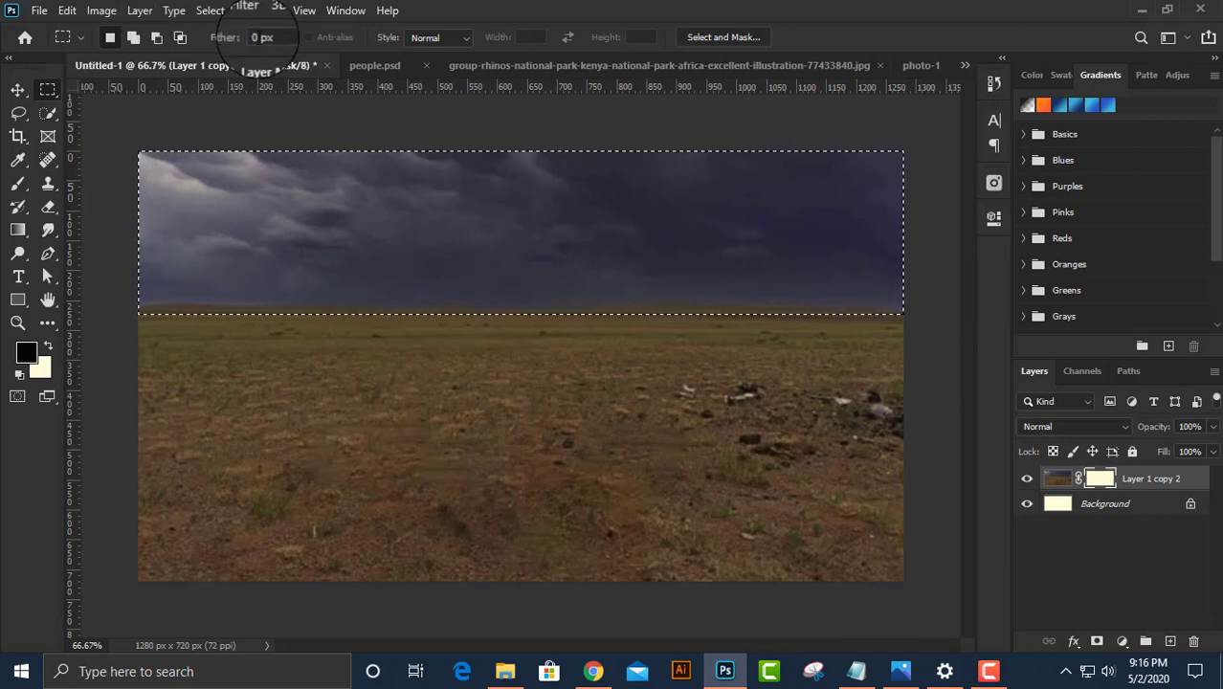
pyautogui.write('5')
pyautogui.press('Return')
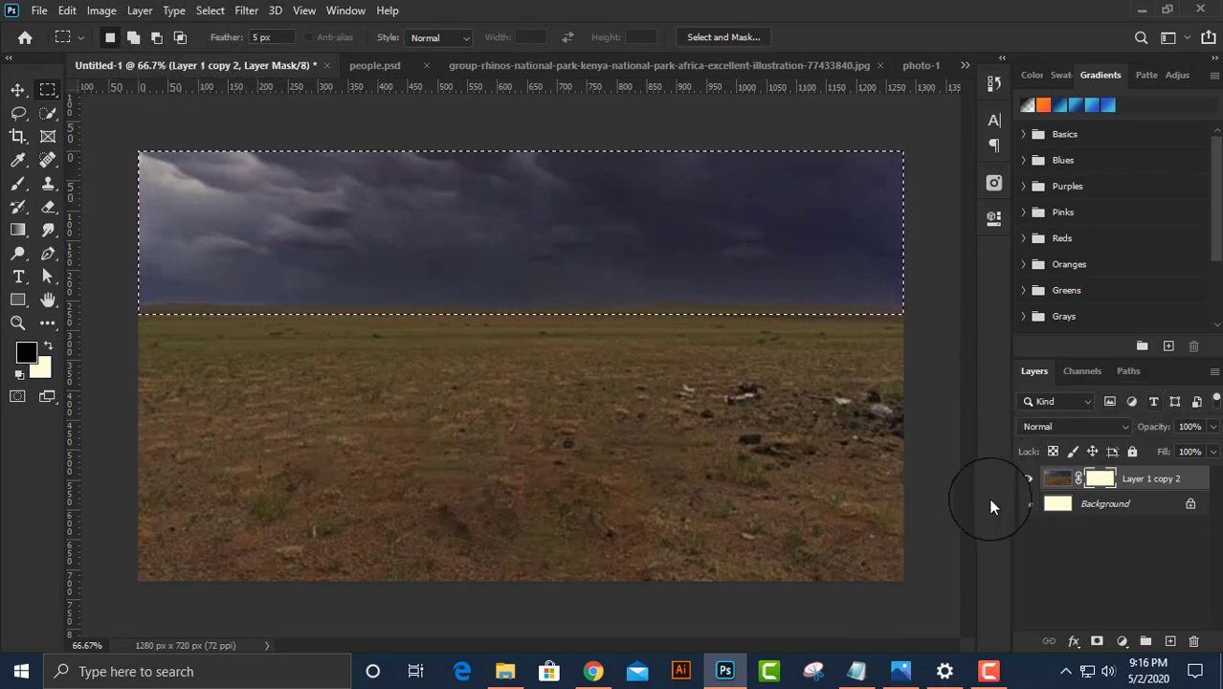
pyautogui.hotkey('alt', 'BackSpace')
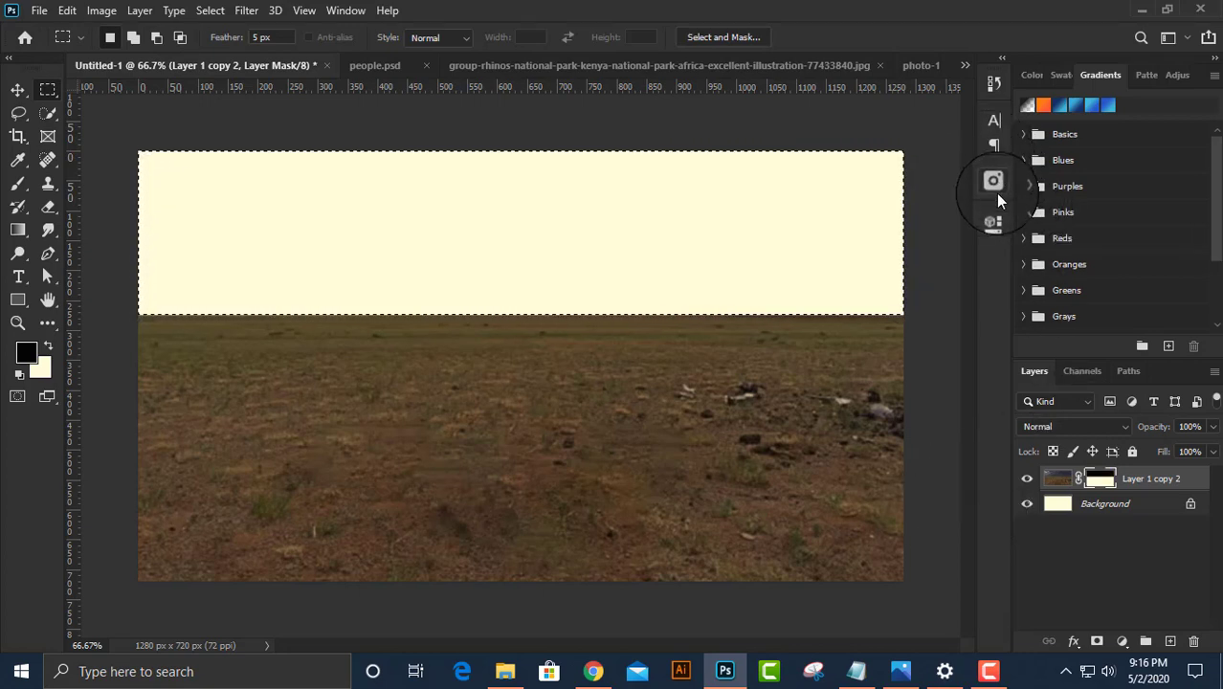
# Lower the mask's Feather to about 1–2 px for a crisp horizon, then deselect.
pyautogui.click(991, 238)
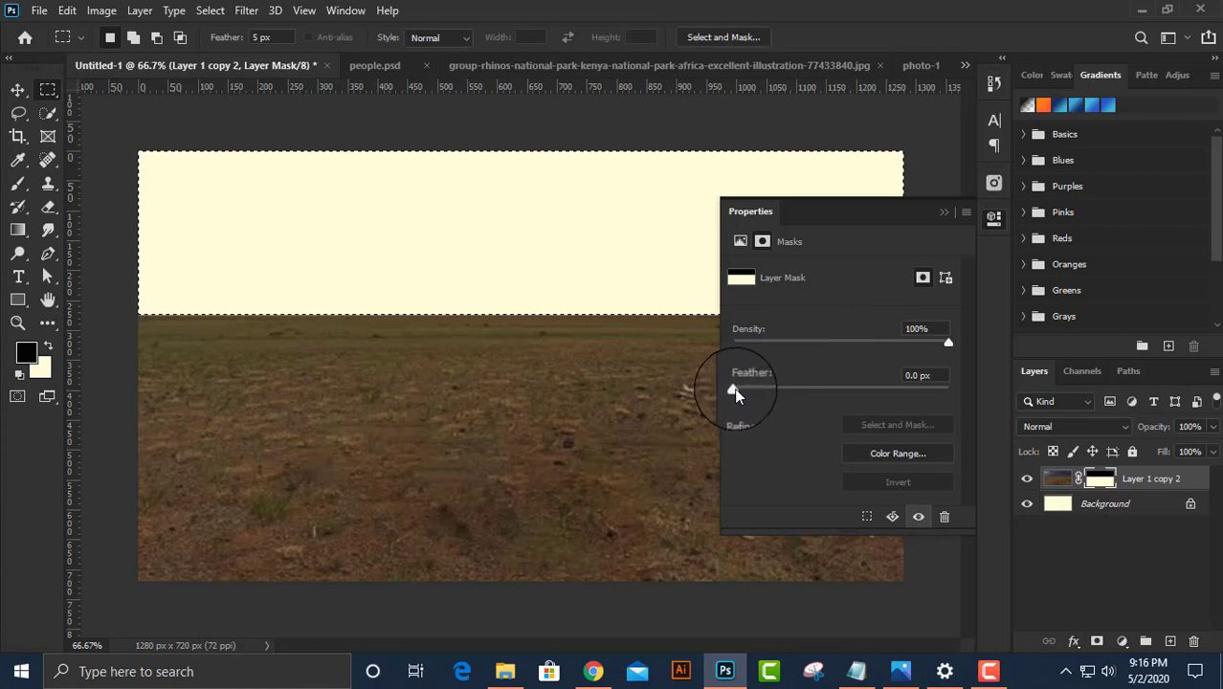
pyautogui.moveTo(735, 390); pyautogui.dragTo(909, 392)
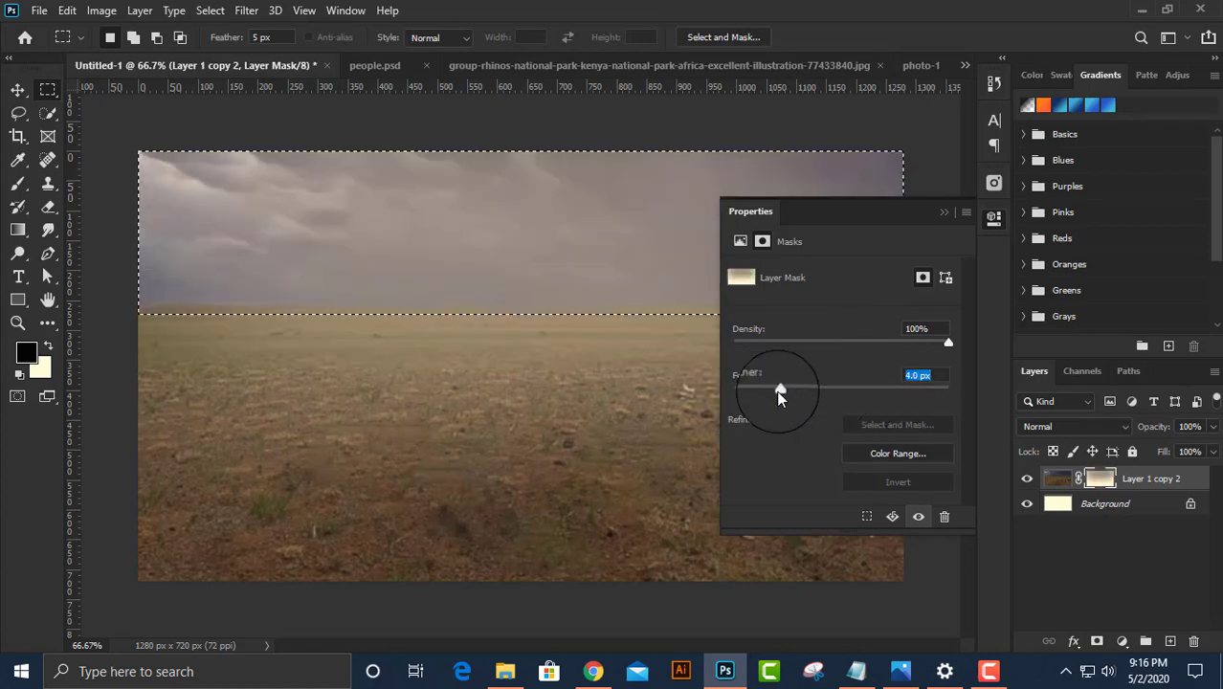
pyautogui.moveTo(780, 397); pyautogui.dragTo(749, 397)
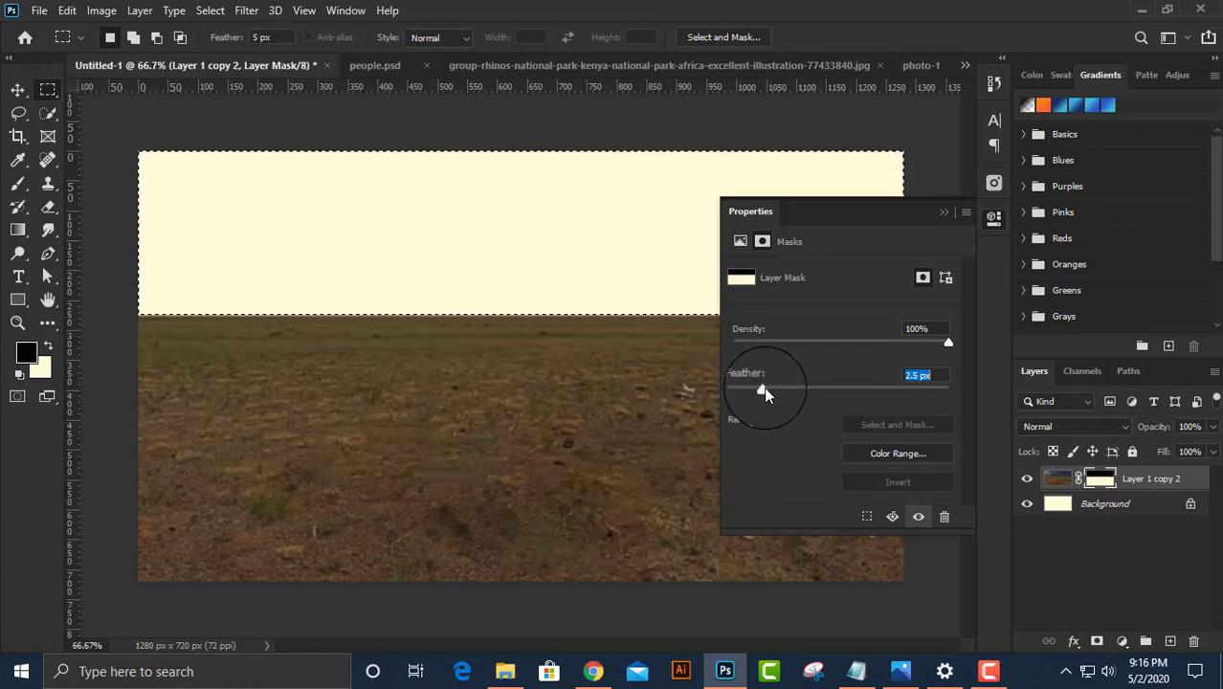
pyautogui.press('Return')
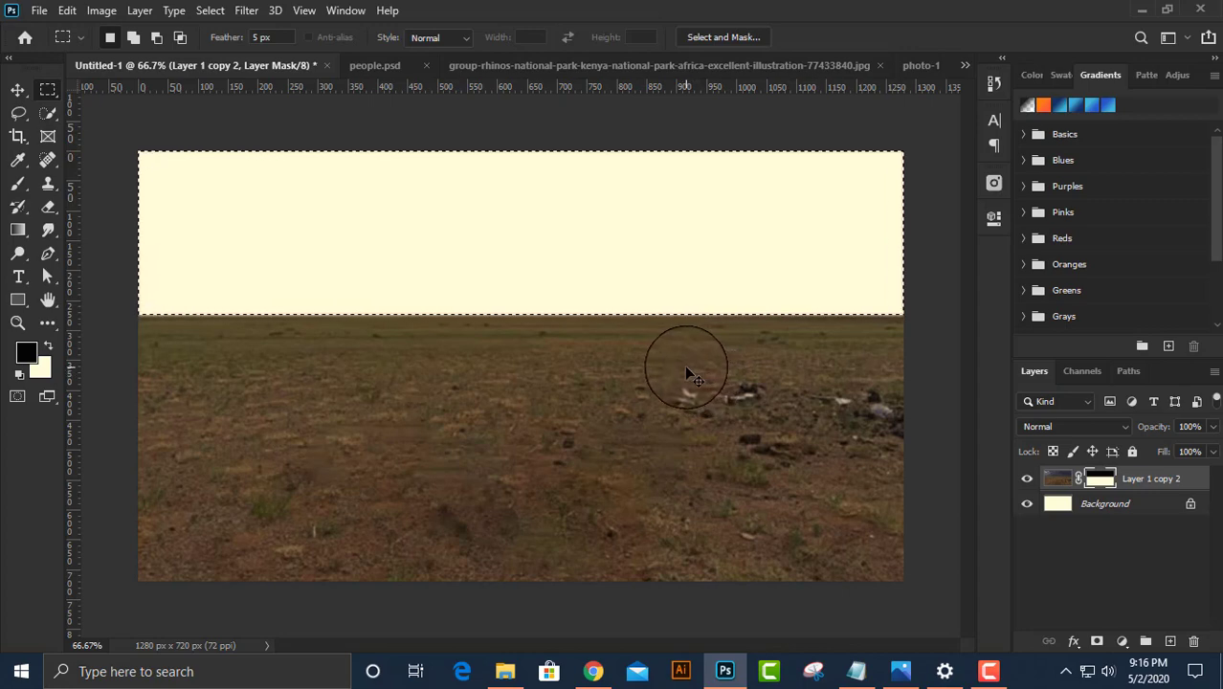
pyautogui.hotkey('ctrl', 'd')
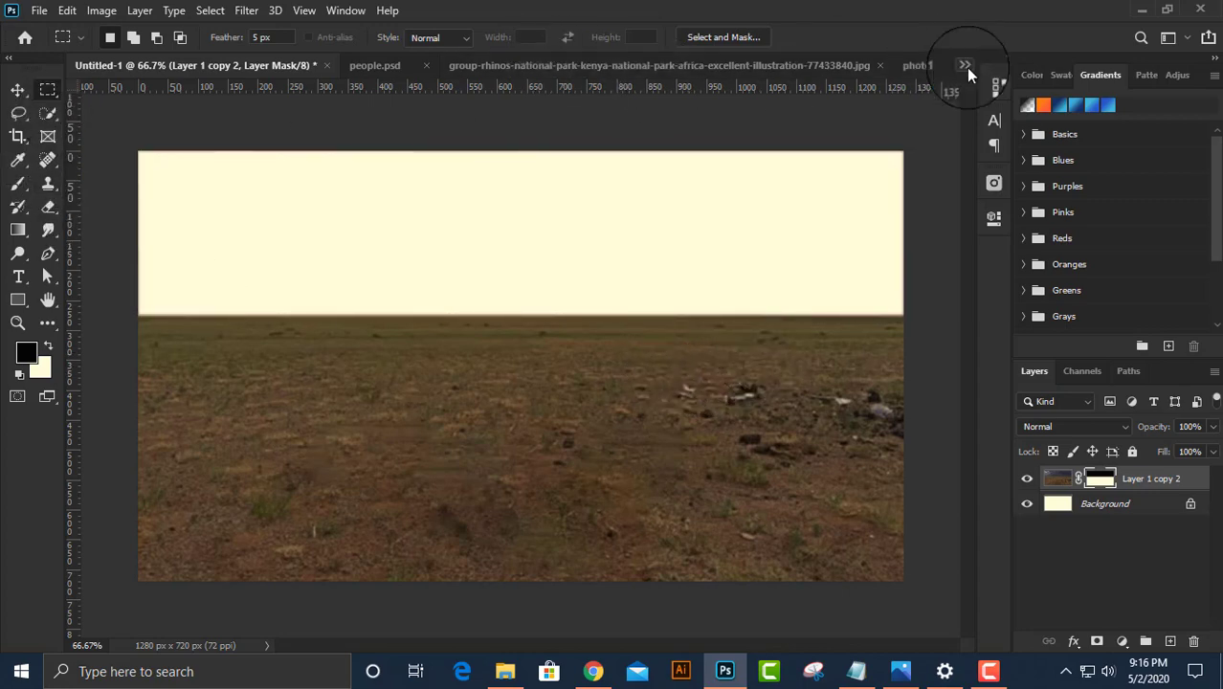
pyautogui.click(965, 67)
# Paste the lightning sky image as a layer beneath the ground photo.
pyautogui.press('v')
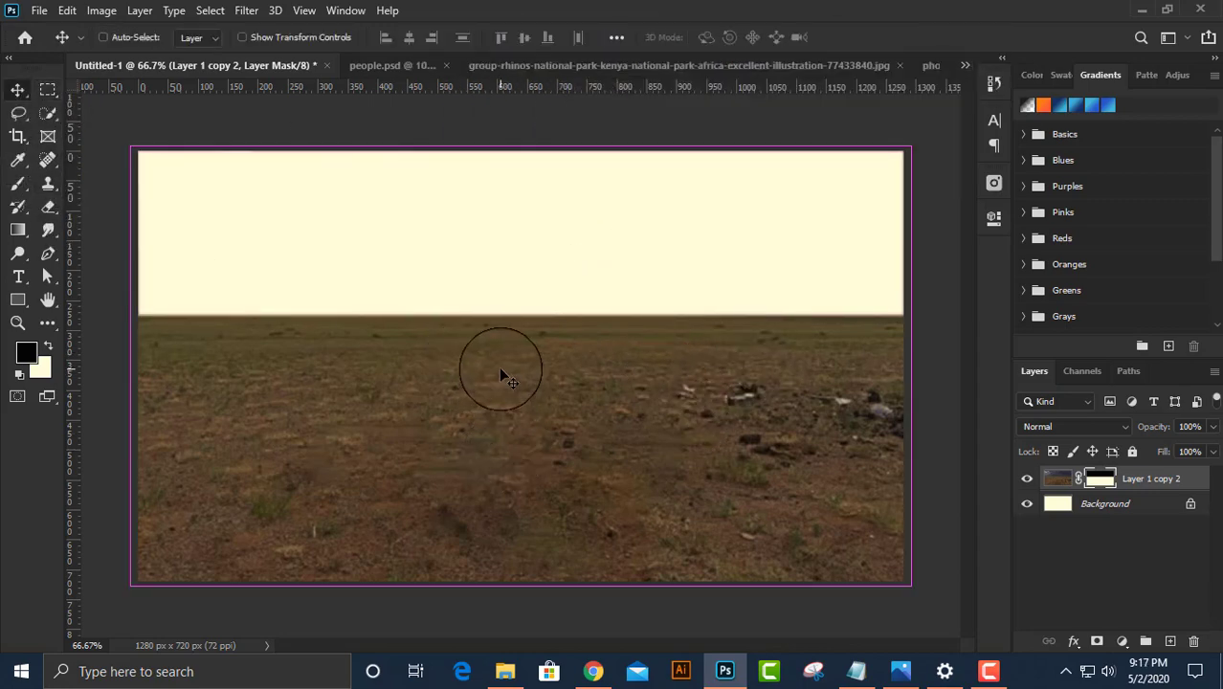
pyautogui.hotkey('ctrl', 'v')
pyautogui.moveTo(1129, 504); pyautogui.dragTo(1138, 476)
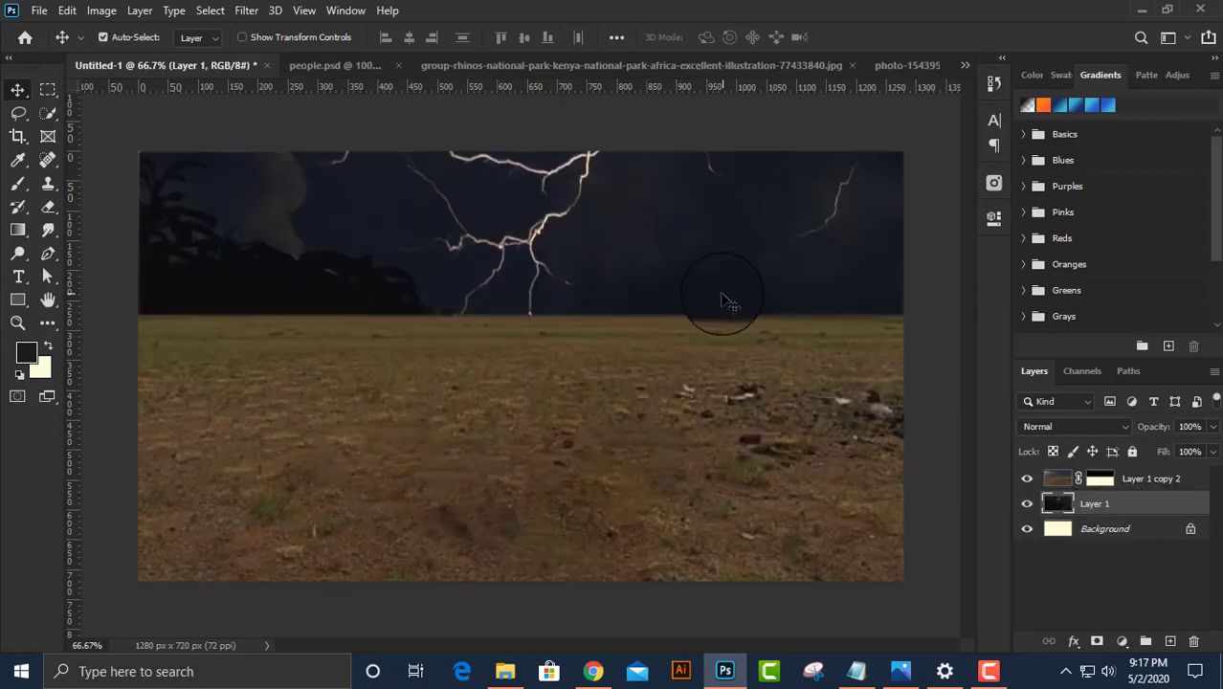
pyautogui.hotkey('ctrl', 't')
pyautogui.scroll(-3, 574, 399)
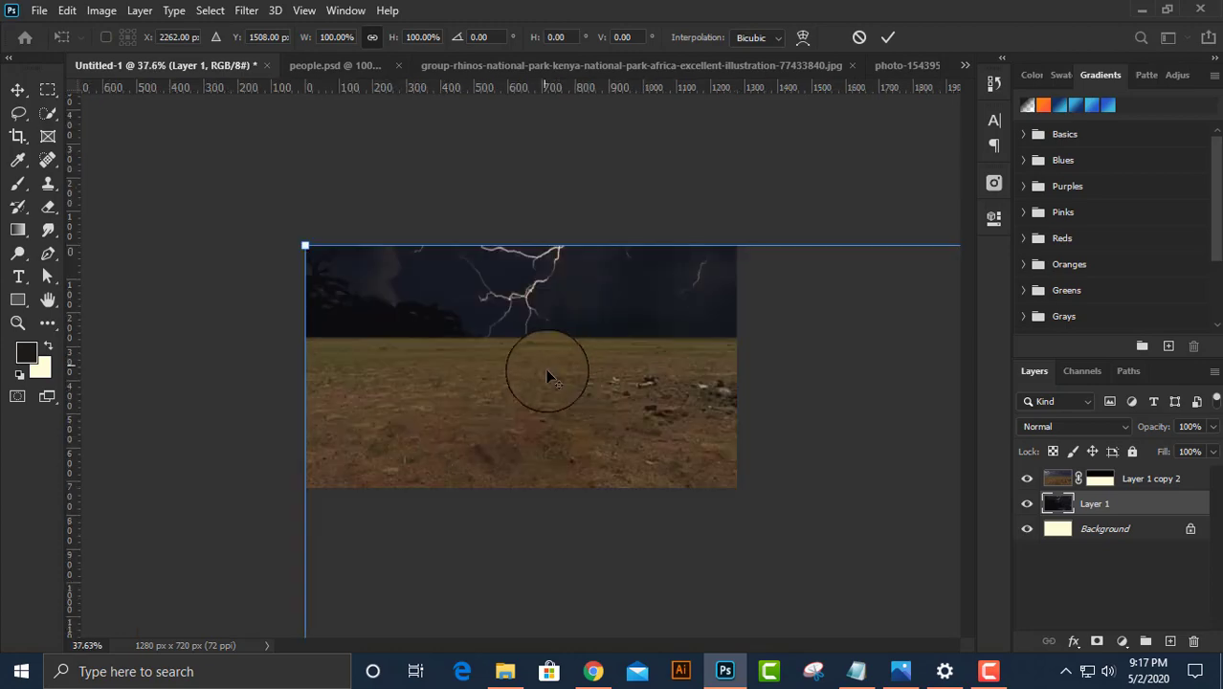
pyautogui.scroll(-3, 578, 395)
pyautogui.scroll(-3, 579, 395)
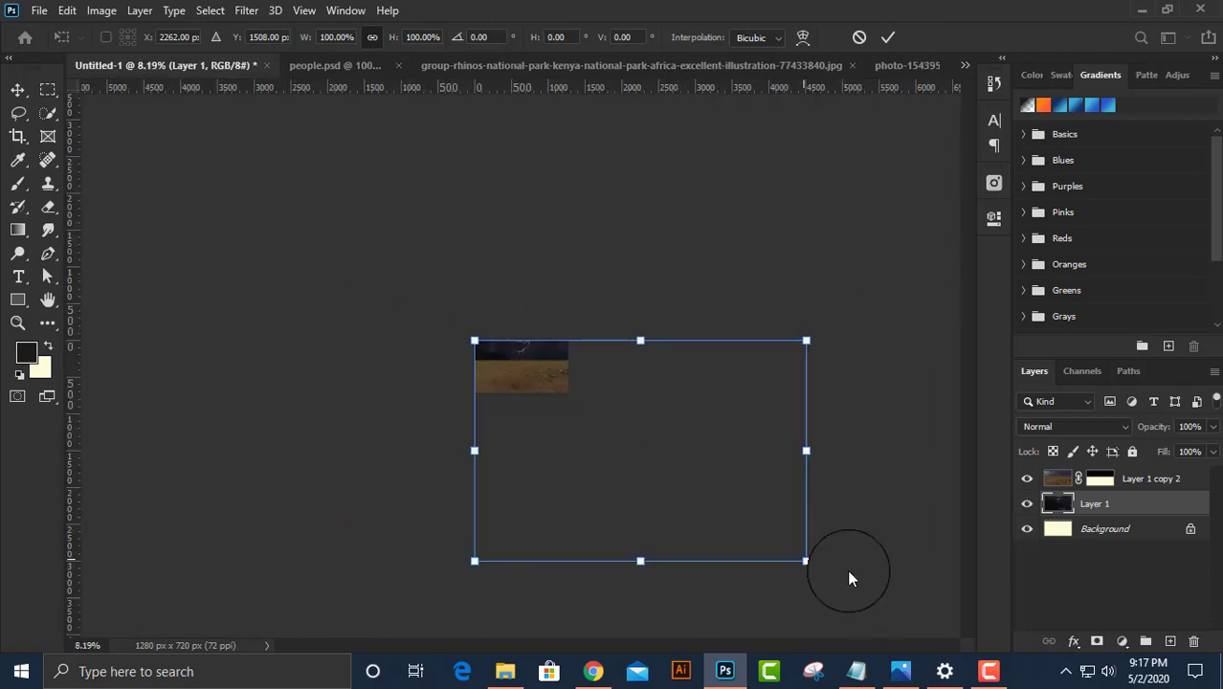
# Convert the storm sky to a Smart Object, shrink it to canvas size, and reposition it.
pyautogui.rightClick(1086, 506)
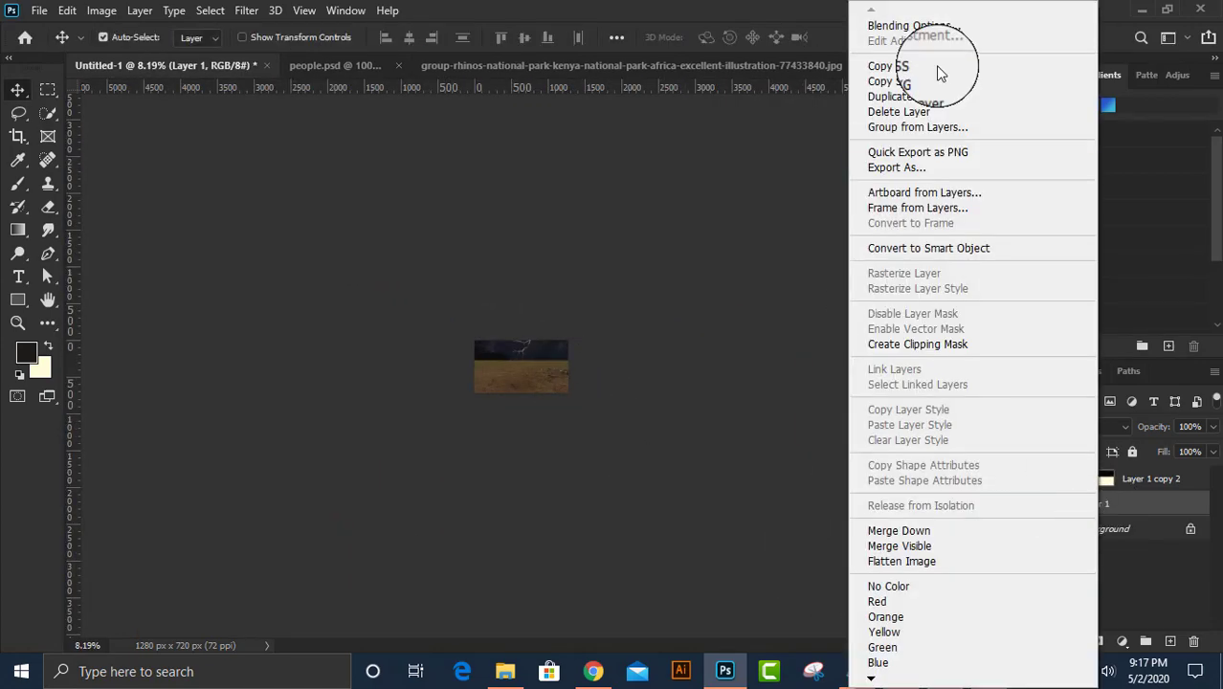
pyautogui.click(940, 252)
pyautogui.hotkey('ctrl', 't')
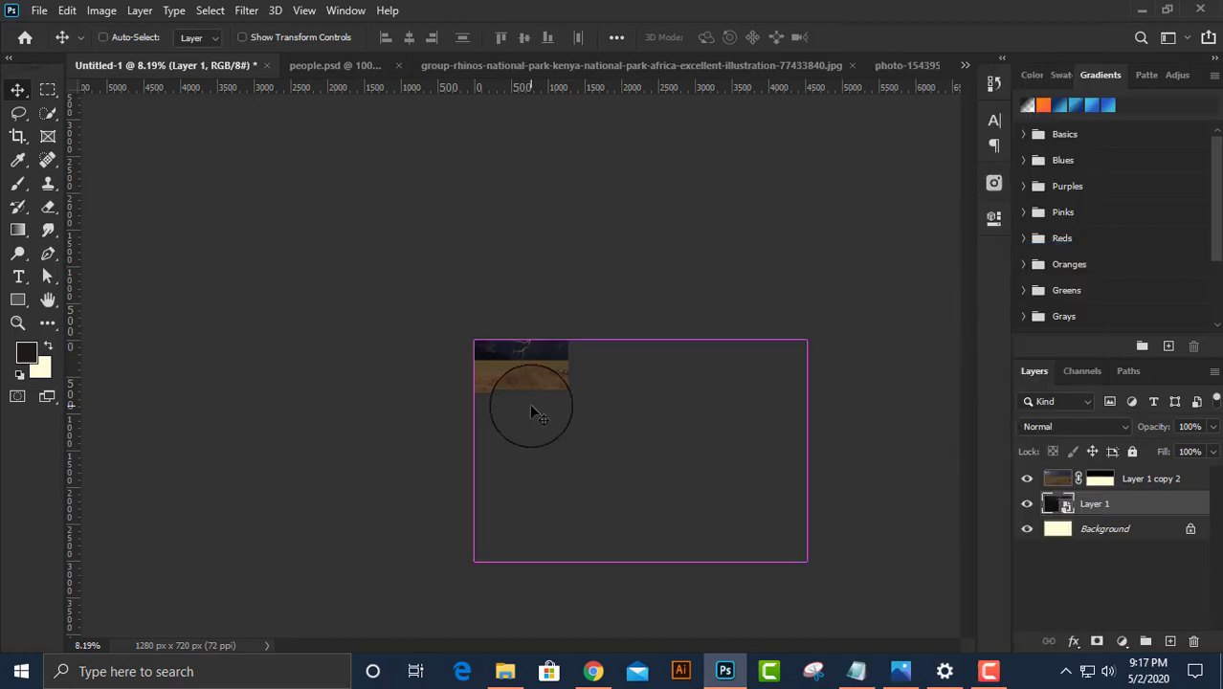
pyautogui.moveTo(806, 561); pyautogui.dragTo(571, 394)
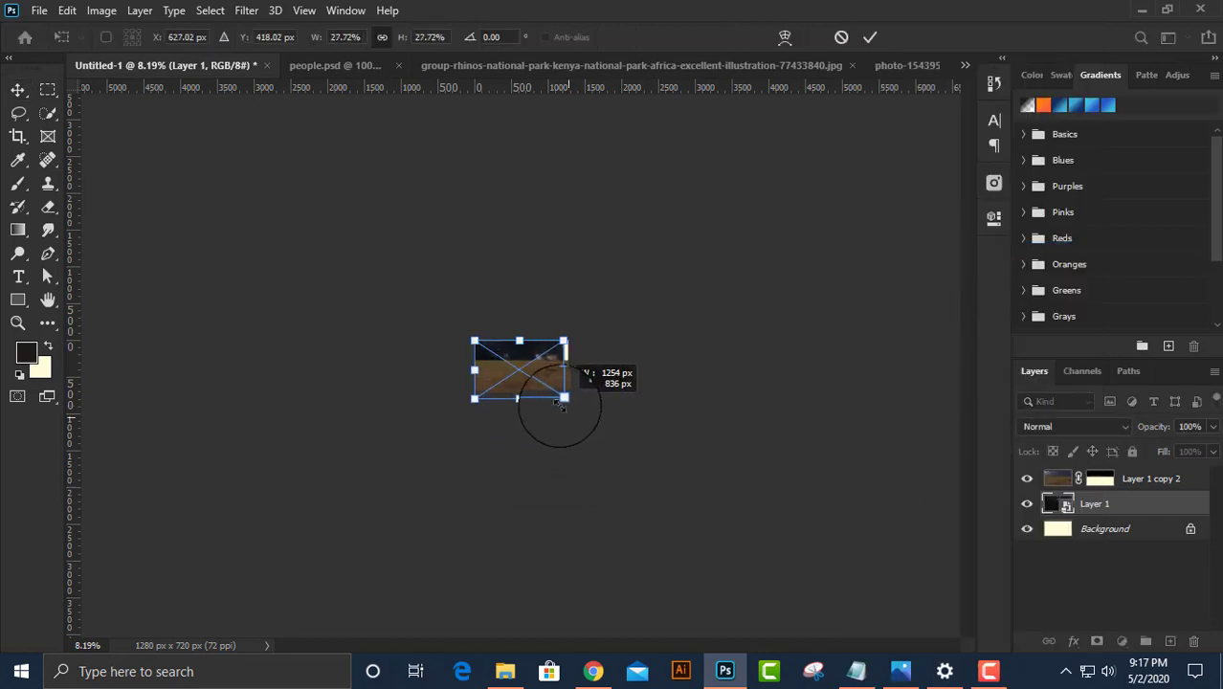
pyautogui.hotkey('ctrl', '+')
pyautogui.hotkey('alt', 'space')
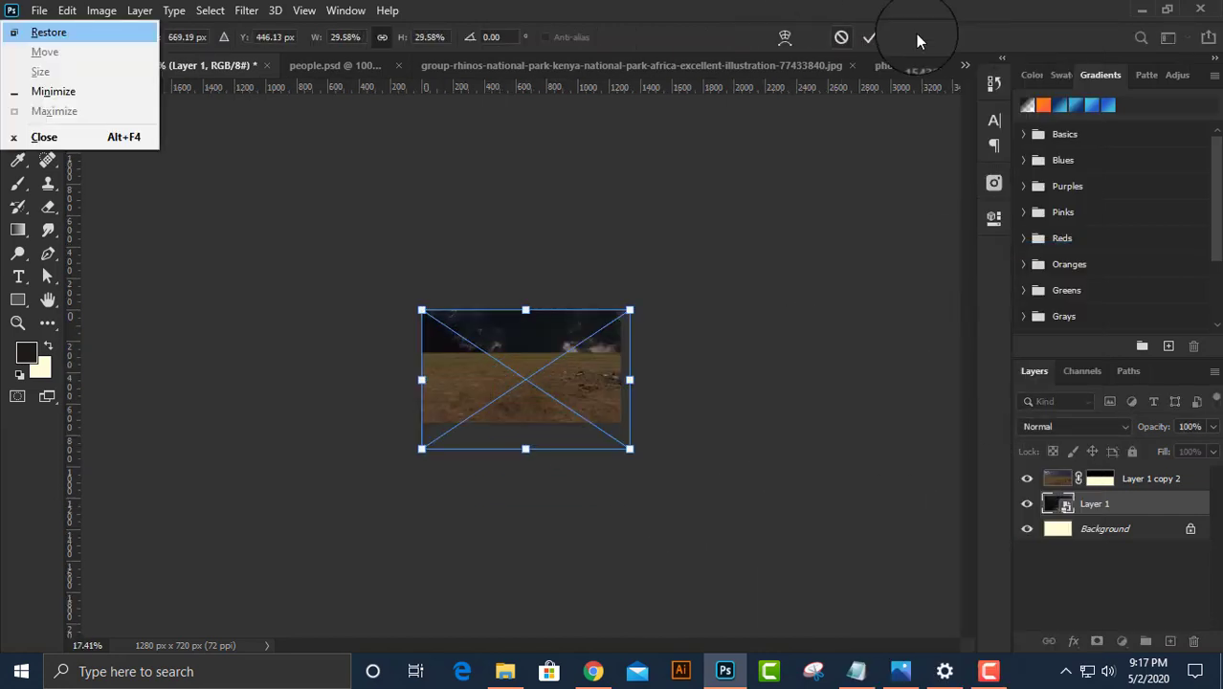
pyautogui.click(870, 36)
pyautogui.hotkey('ctrl', '0')
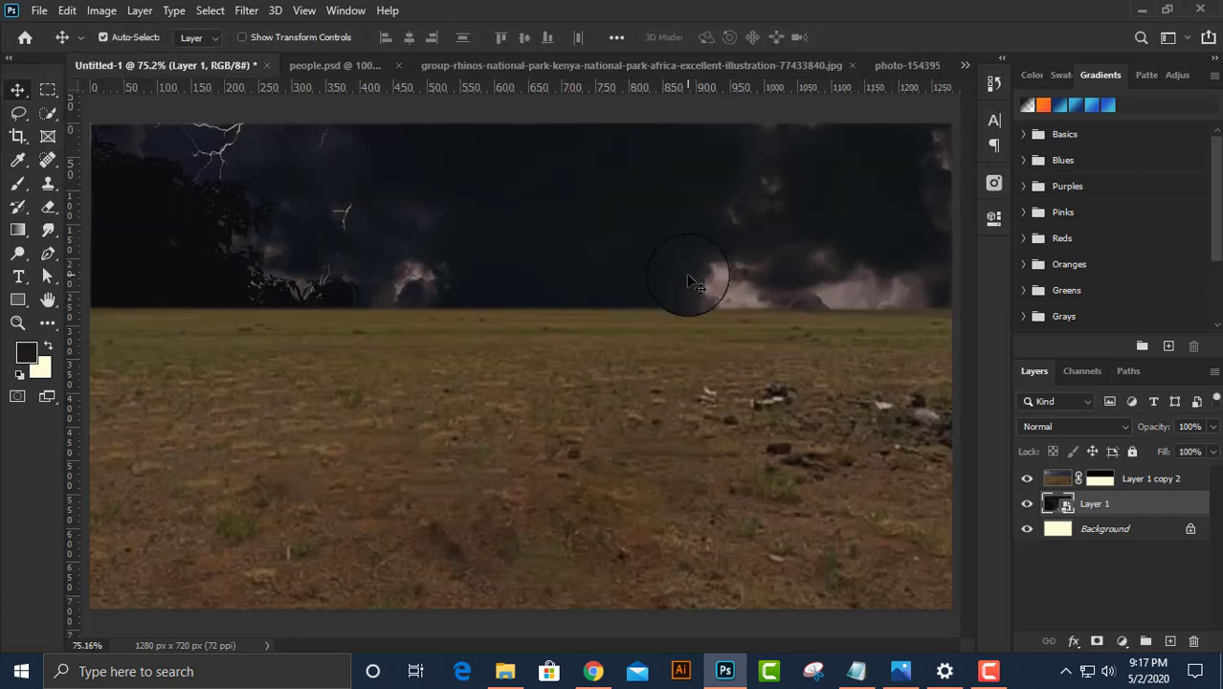
pyautogui.moveTo(536, 234); pyautogui.dragTo(532, 261)
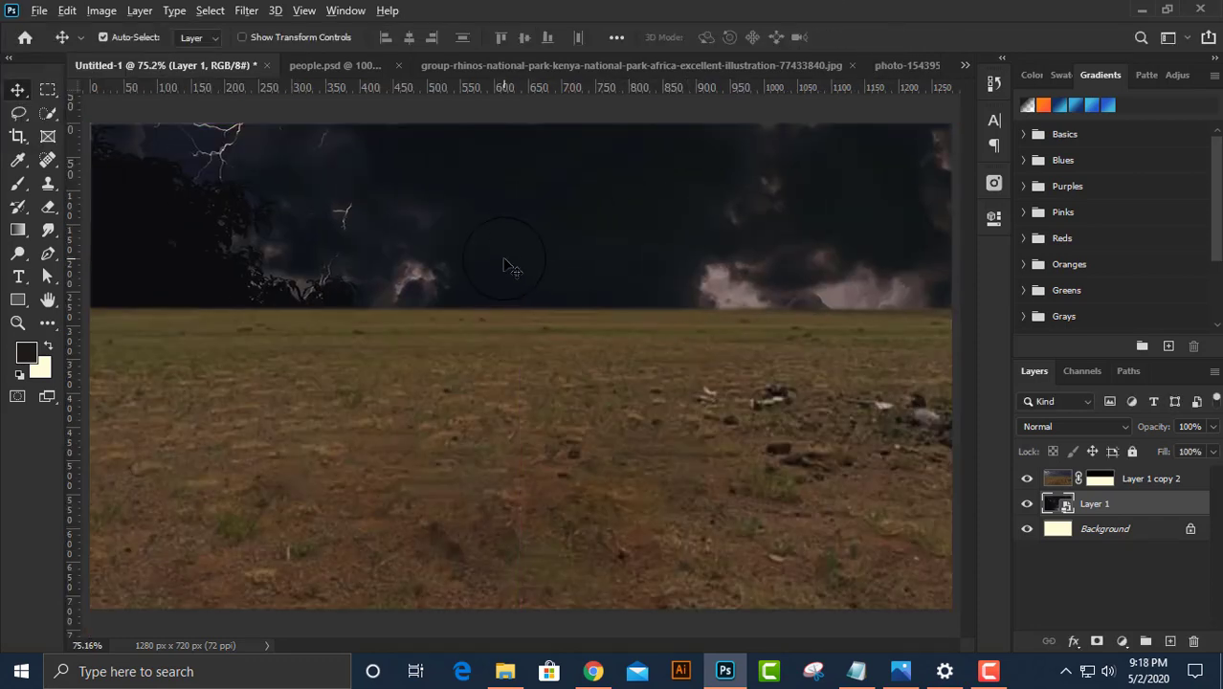
# Squash the storm sky's height so it sits above the horizon.
pyautogui.scroll(-2, 523, 338)
pyautogui.hotkey('ctrl', 't')
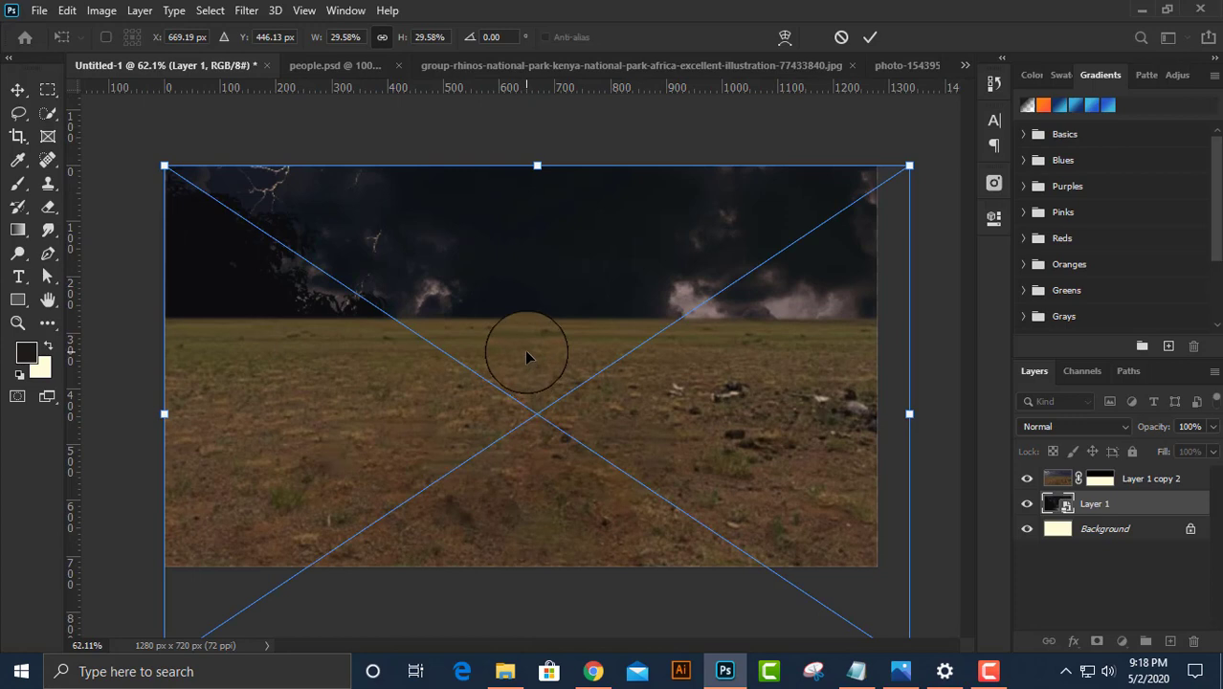
pyautogui.scroll(-1, 524, 357)
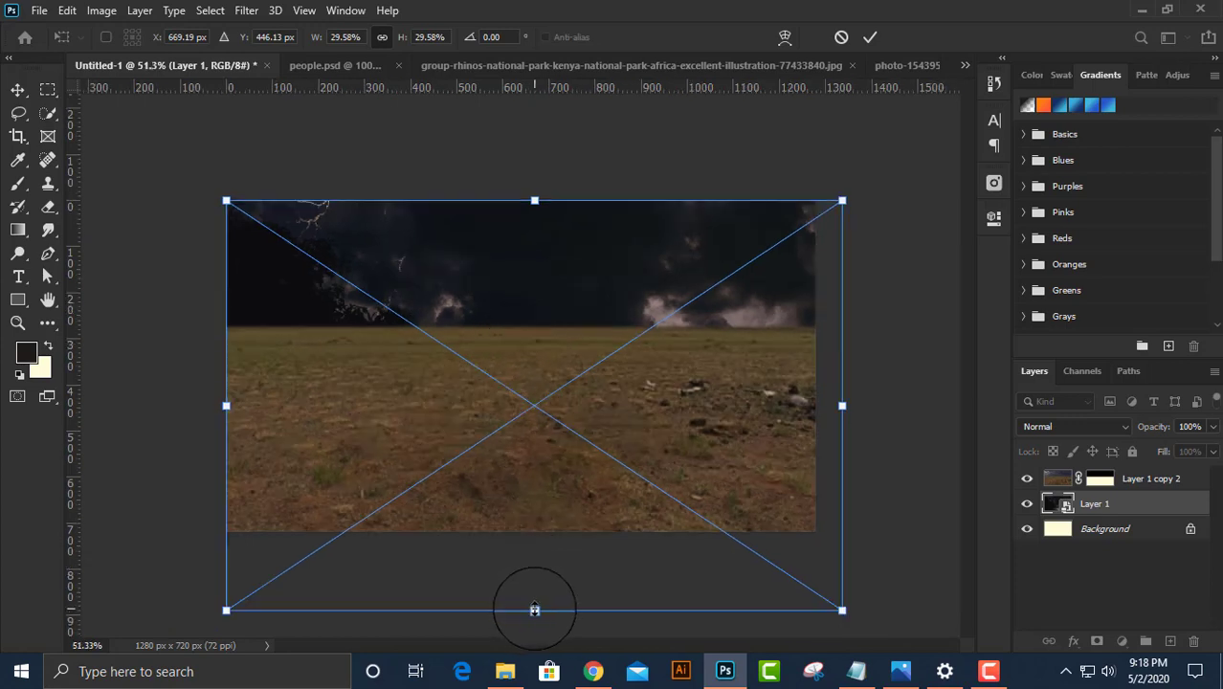
pyautogui.moveTo(535, 610); pyautogui.dragTo(537, 542)
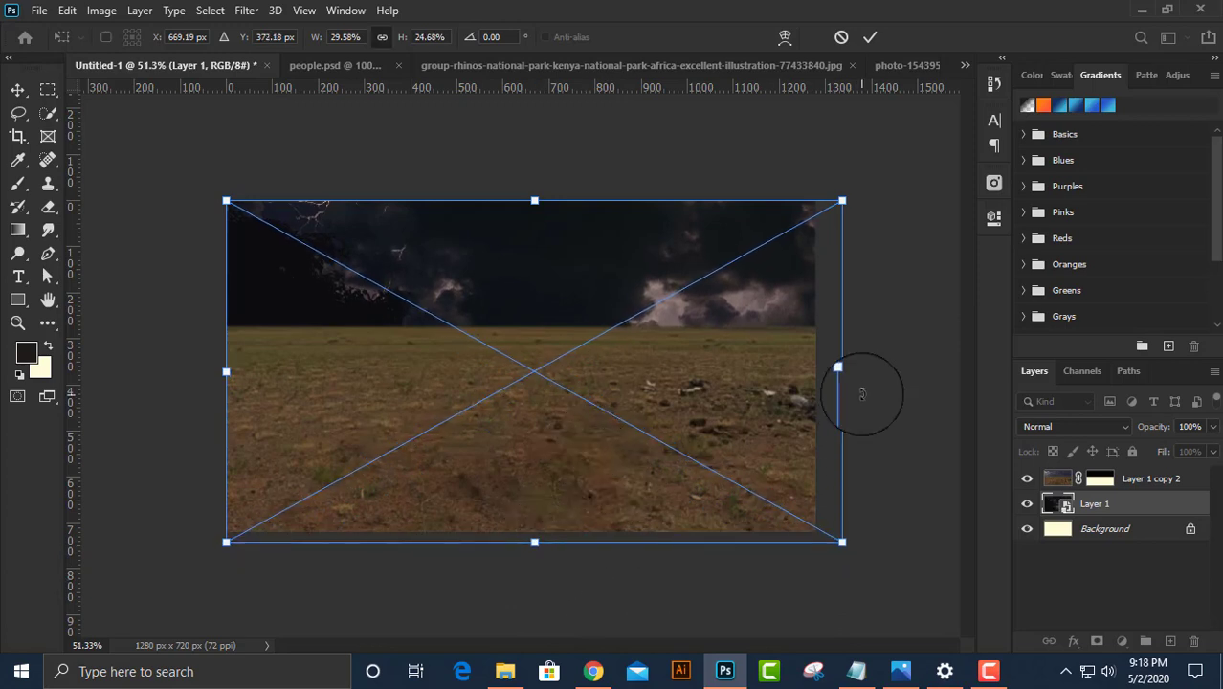
pyautogui.press('Return')
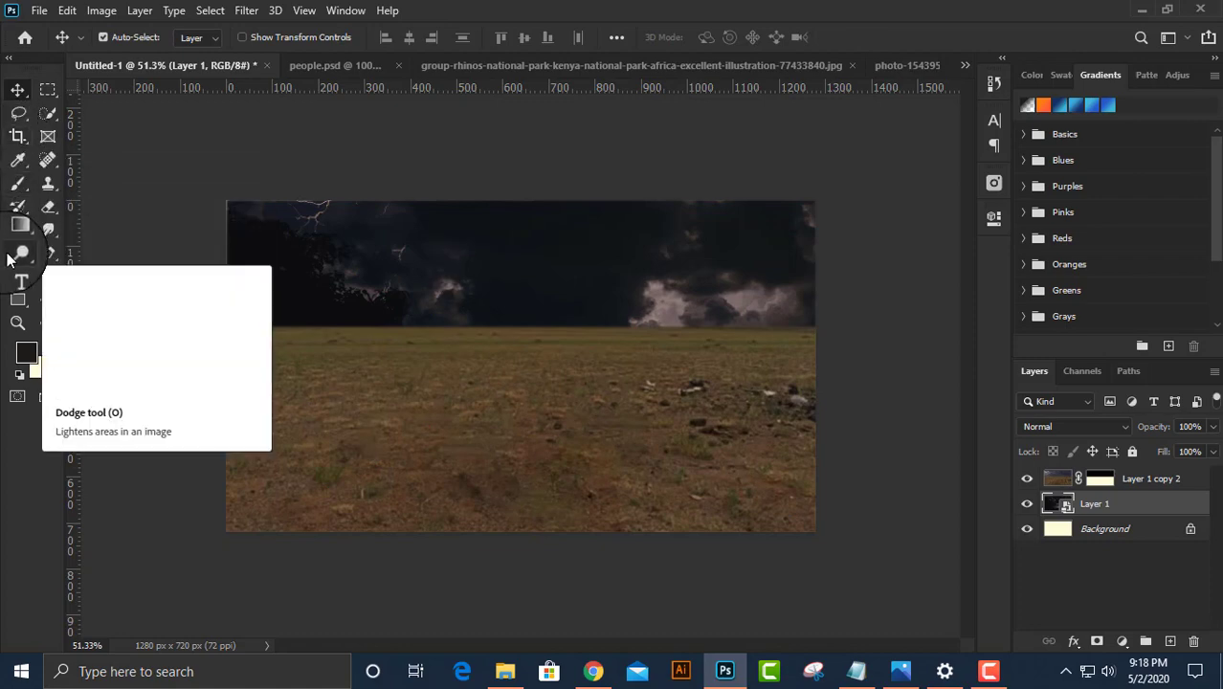
# Rasterize the storm sky and set the Clone Stamp brush to about 185 px.
pyautogui.click(48, 184)
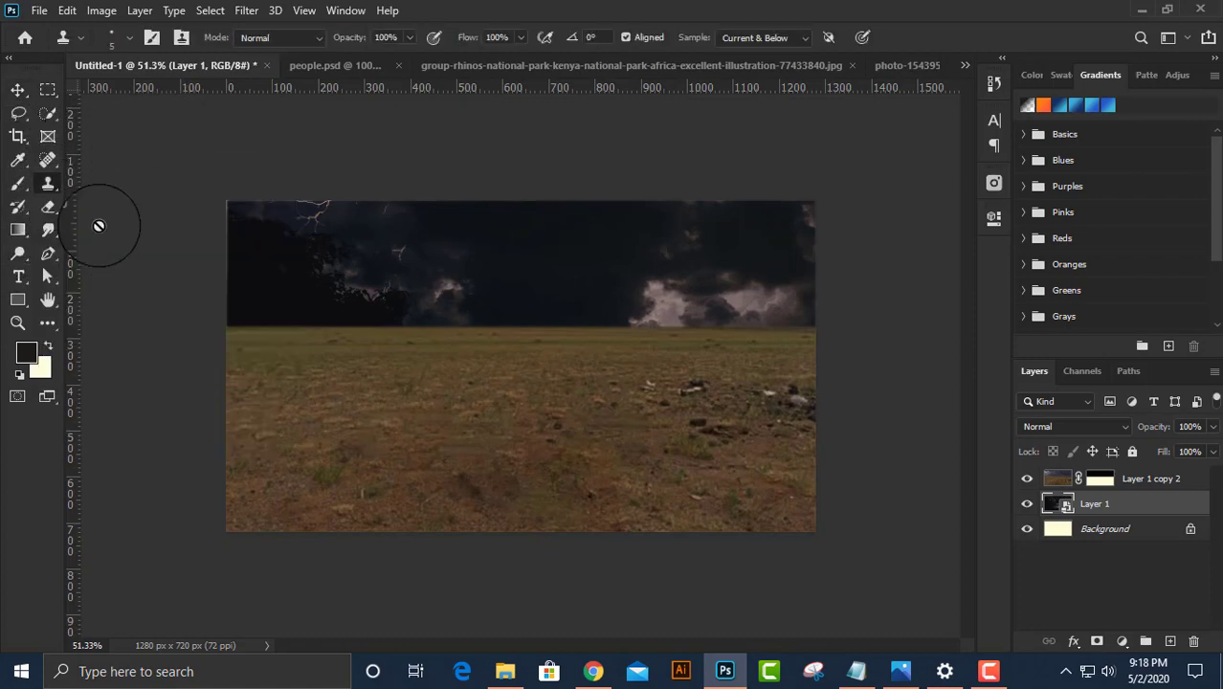
pyautogui.rightClick(1115, 504)
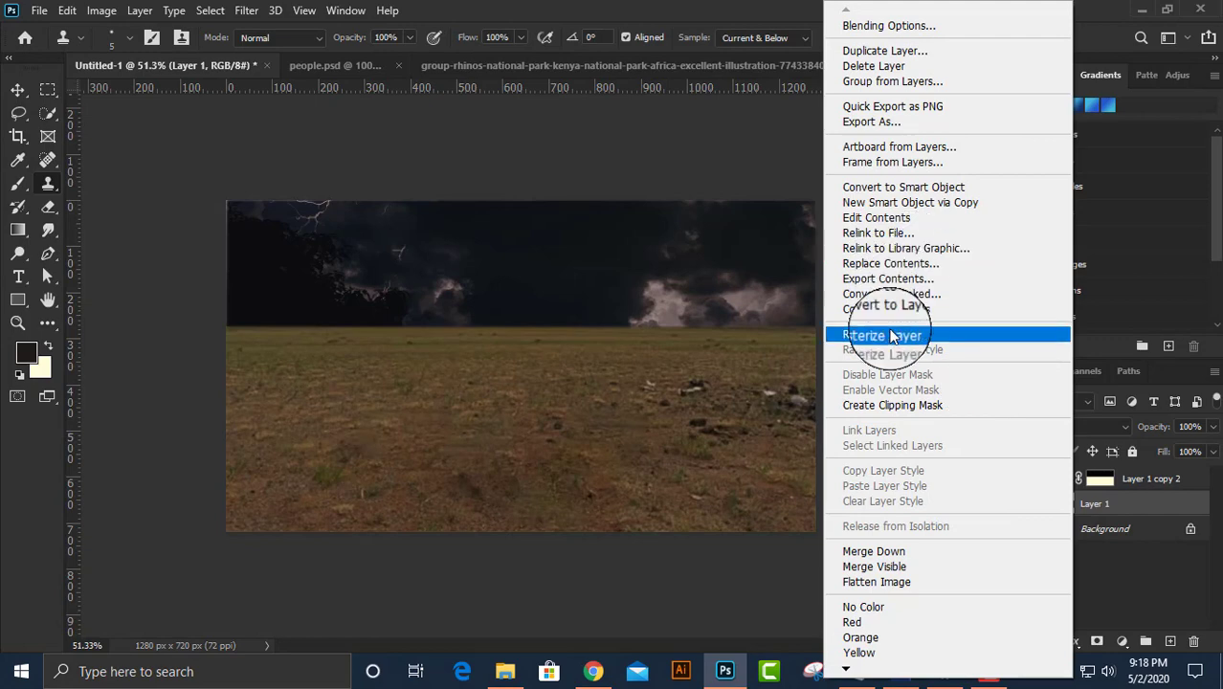
pyautogui.click(997, 331)
pyautogui.rightClick(337, 285)
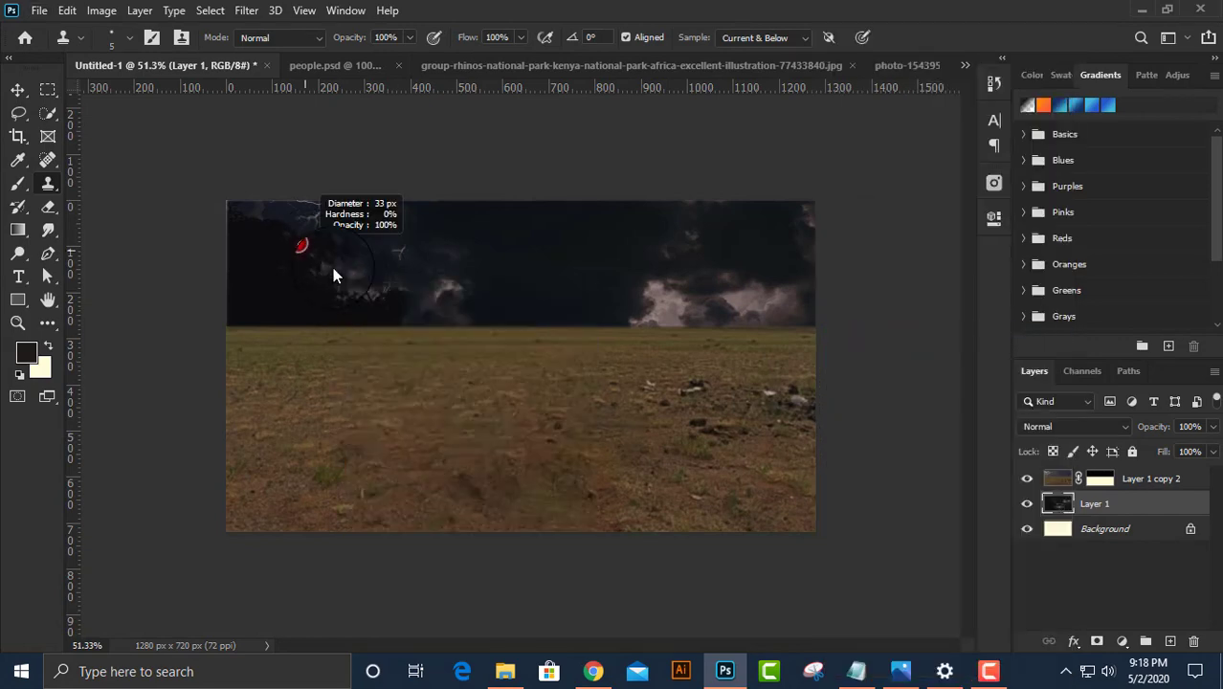
pyautogui.moveTo(333, 271); pyautogui.dragTo(392, 282)
pyautogui.moveTo(380, 239); pyautogui.dragTo(369, 268)
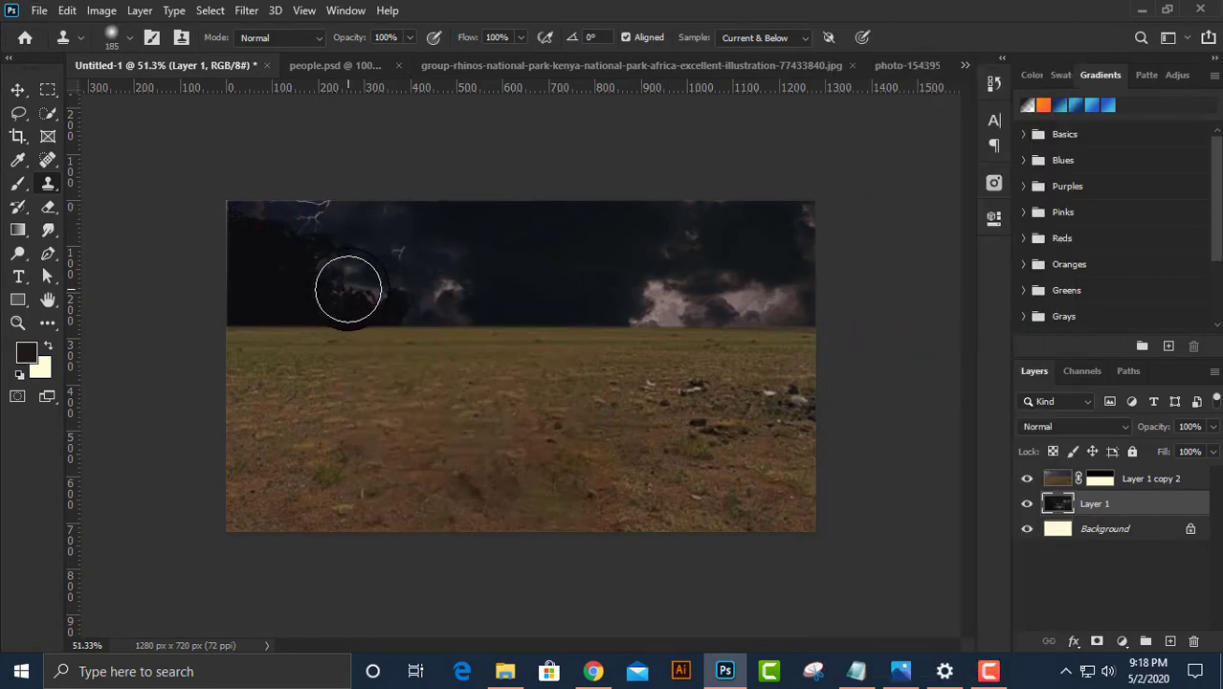
# Clone storm clouds into the empty dark sky on the right.
pyautogui.scroll(2, 446, 232)
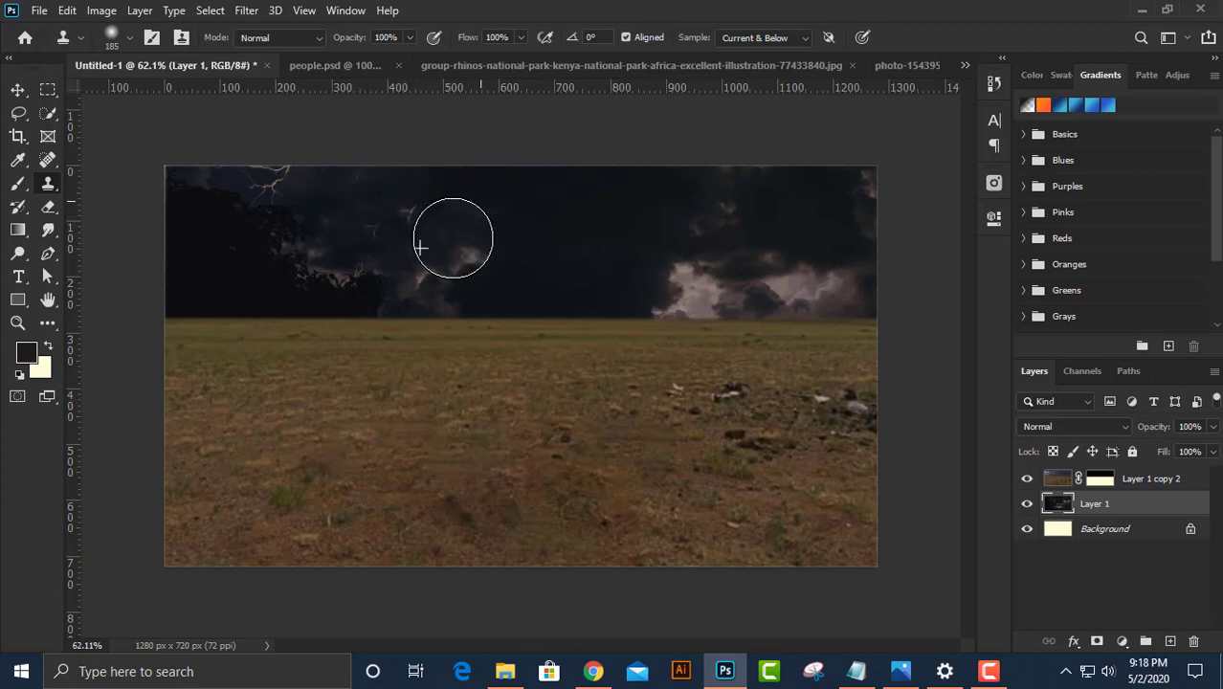
pyautogui.moveTo(475, 201); pyautogui.dragTo(494, 265)
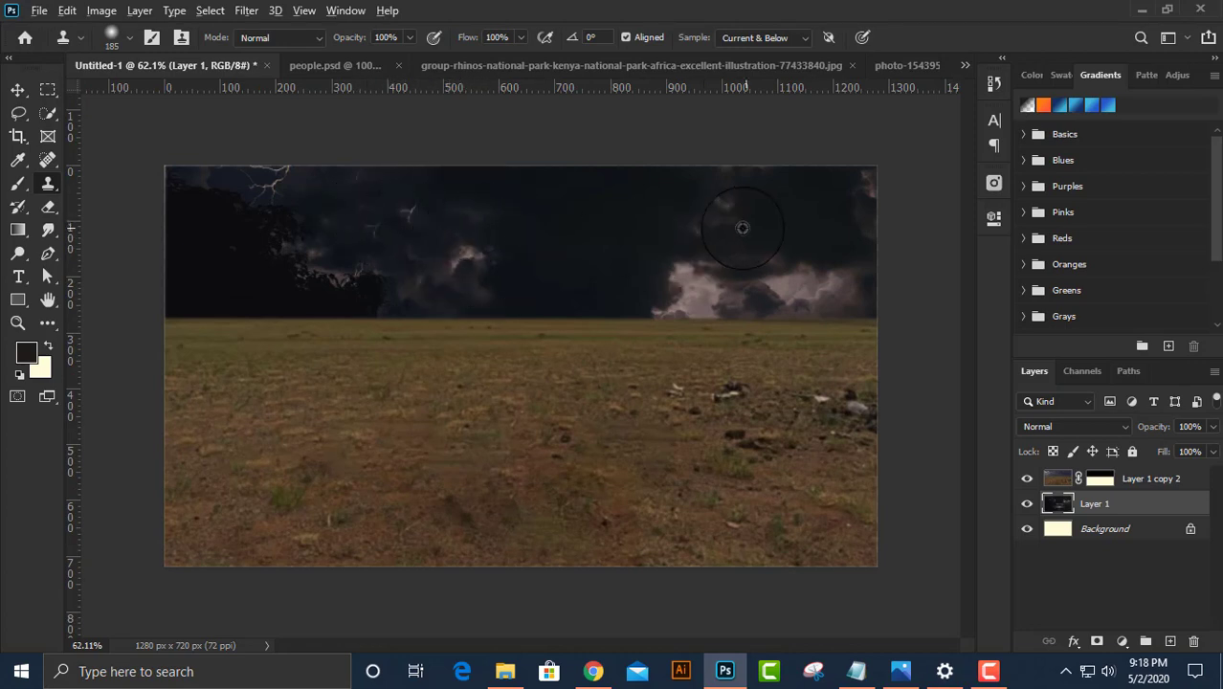
pyautogui.moveTo(665, 203)
pyautogui.mouseDown()
pyautogui.moveTo(680, 240)
pyautogui.moveTo(565, 265)
pyautogui.moveTo(715, 240)
pyautogui.moveTo(605, 191)
pyautogui.moveTo(641, 215)
pyautogui.mouseUp()
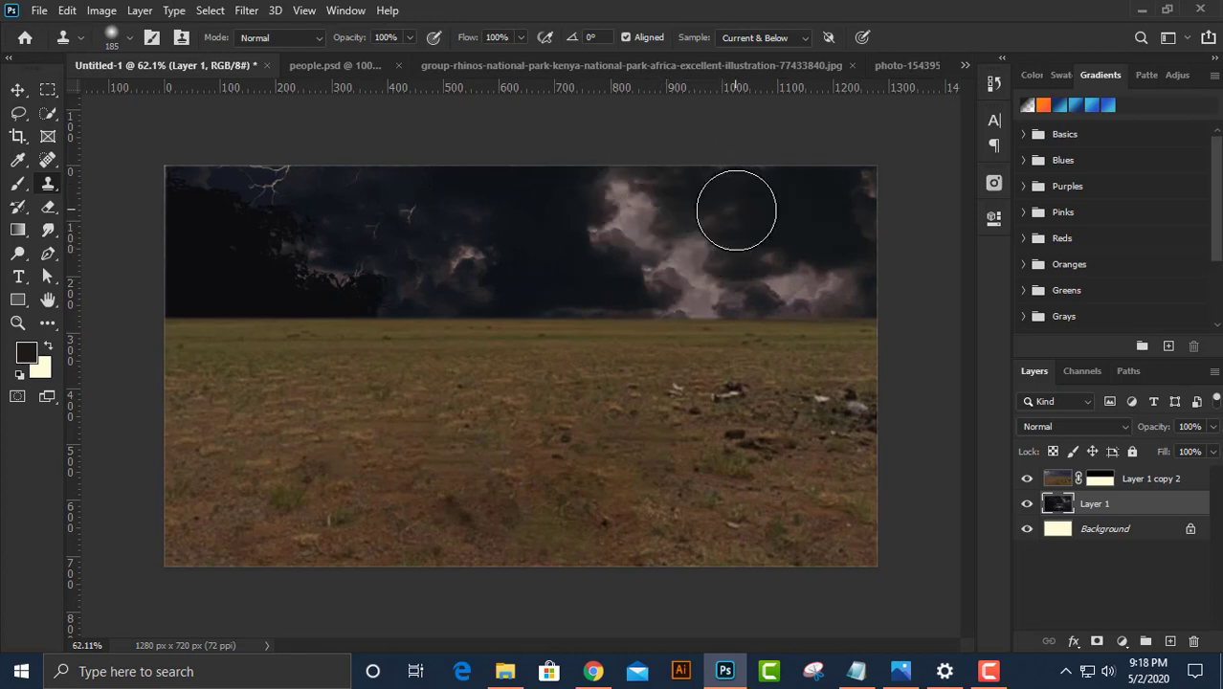
pyautogui.moveTo(736, 210)
pyautogui.mouseDown()
pyautogui.moveTo(835, 210)
pyautogui.moveTo(854, 192)
pyautogui.moveTo(807, 211)
pyautogui.moveTo(615, 197)
pyautogui.moveTo(702, 117)
pyautogui.mouseUp()
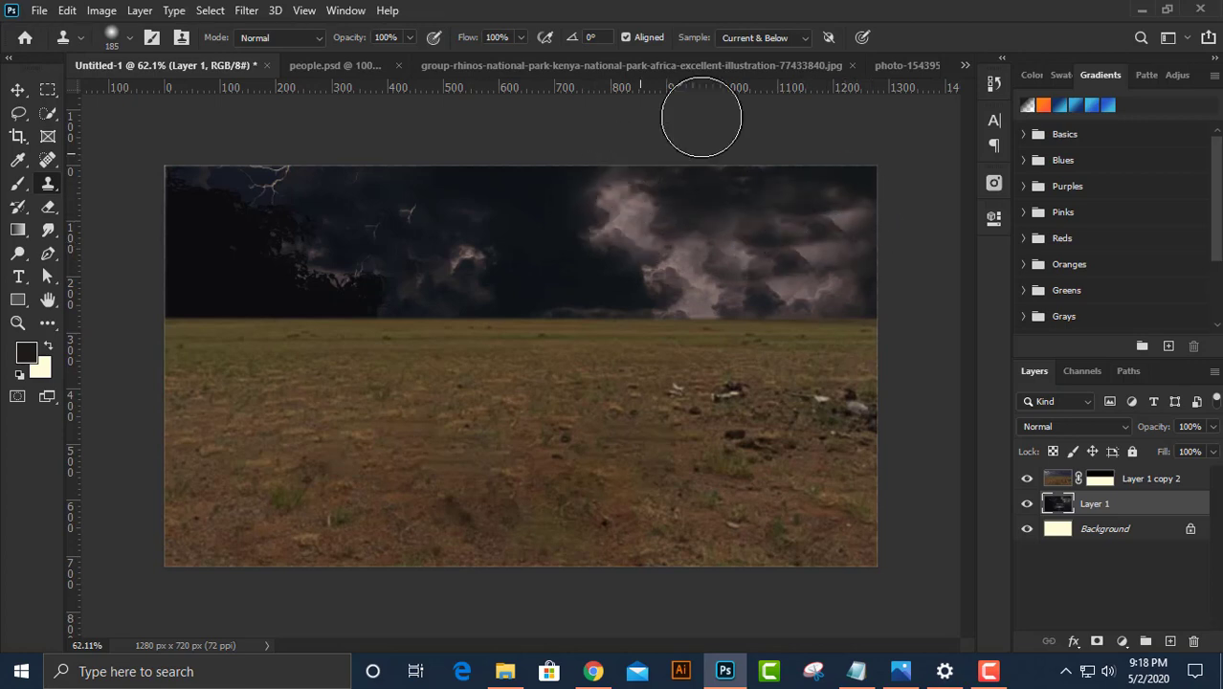
# Change the clone brush angle and clone clouds across the dark middle of the sky.
pyautogui.moveTo(572, 37); pyautogui.dragTo(556, 38)
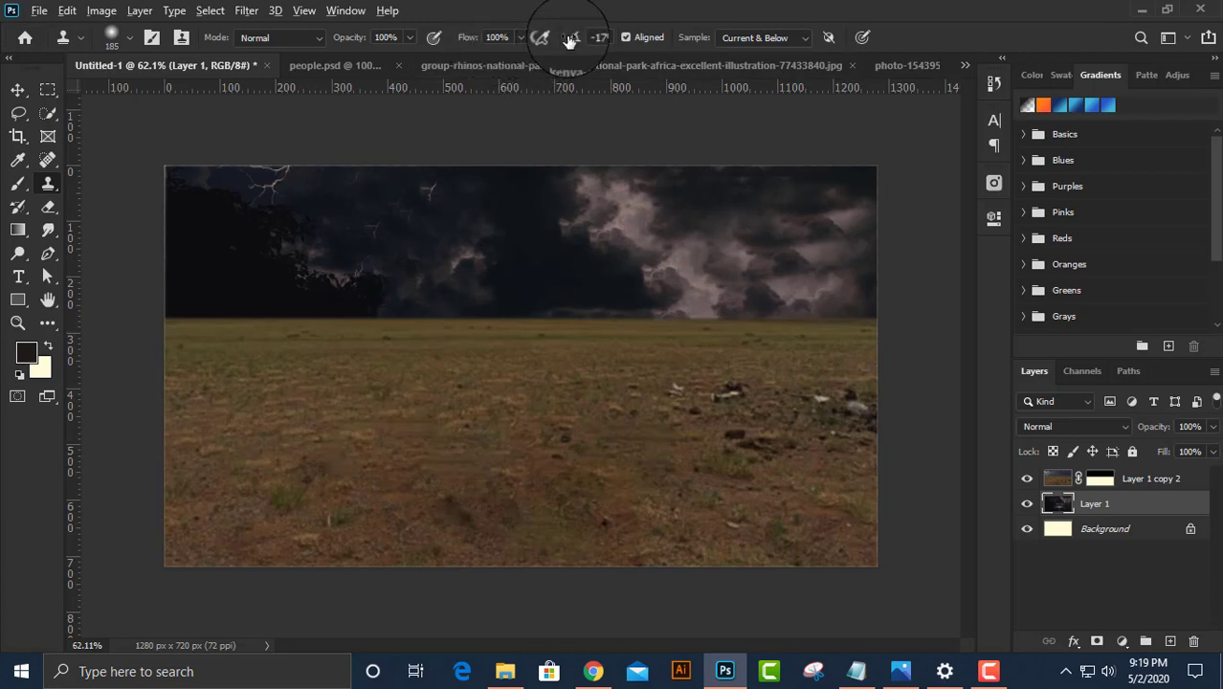
pyautogui.moveTo(569, 41); pyautogui.dragTo(547, 44)
pyautogui.moveTo(450, 273); pyautogui.dragTo(550, 176)
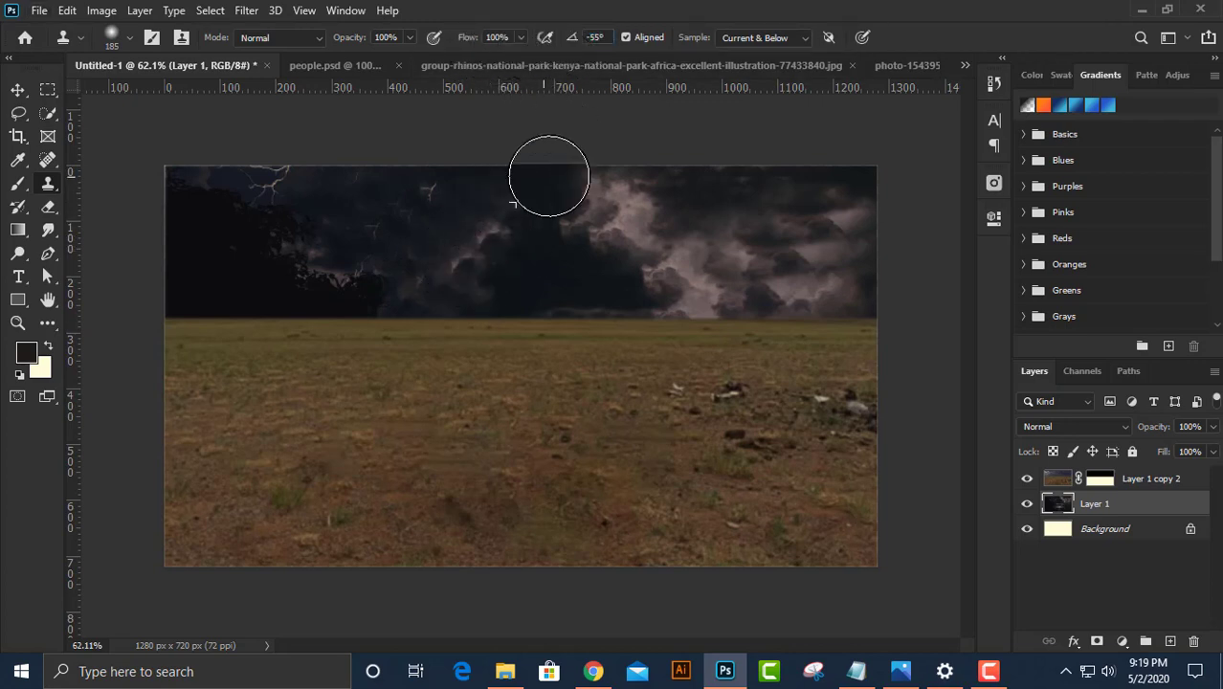
pyautogui.moveTo(467, 225)
pyautogui.mouseDown()
pyautogui.moveTo(529, 219)
pyautogui.moveTo(525, 238)
pyautogui.mouseUp()
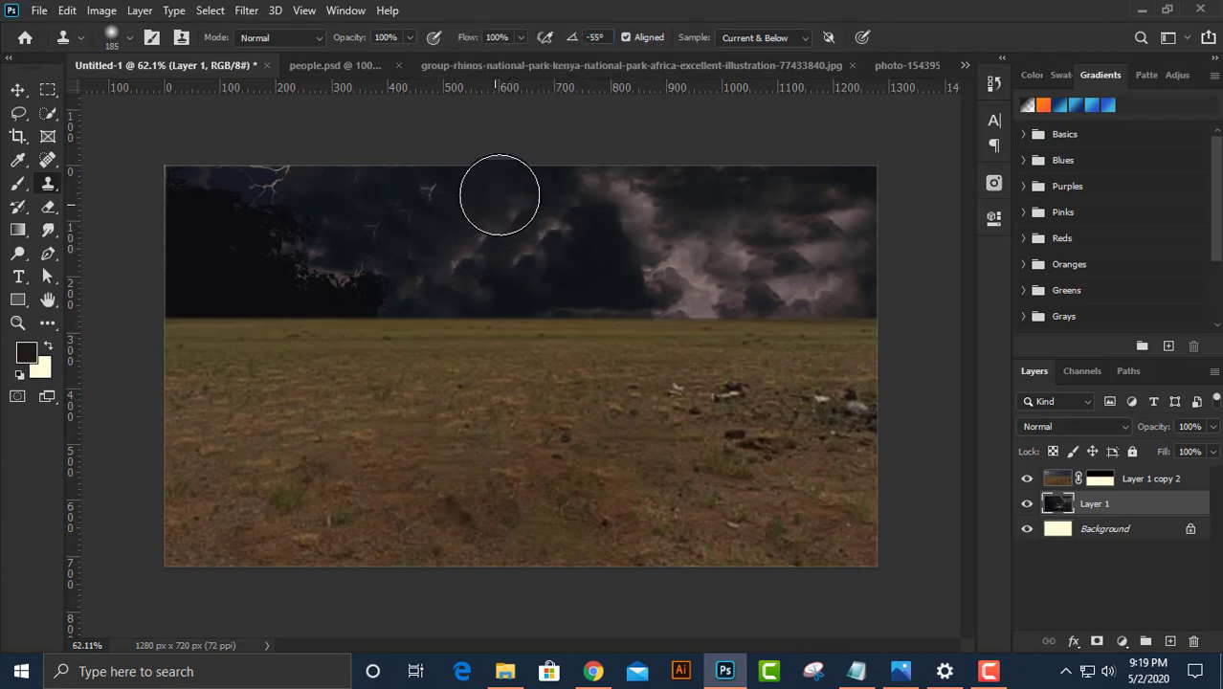
pyautogui.moveTo(498, 194)
pyautogui.mouseDown()
pyautogui.moveTo(534, 229)
pyautogui.moveTo(514, 251)
pyautogui.moveTo(644, 204)
pyautogui.moveTo(490, 232)
pyautogui.moveTo(584, 228)
pyautogui.moveTo(535, 191)
pyautogui.moveTo(570, 183)
pyautogui.mouseUp()
pyautogui.moveTo(621, 235)
pyautogui.mouseDown()
pyautogui.moveTo(570, 268)
pyautogui.moveTo(586, 234)
pyautogui.moveTo(488, 278)
pyautogui.moveTo(565, 249)
pyautogui.moveTo(516, 277)
pyautogui.moveTo(683, 240)
pyautogui.moveTo(778, 249)
pyautogui.moveTo(904, 289)
pyautogui.moveTo(827, 262)
pyautogui.moveTo(552, 251)
pyautogui.moveTo(467, 308)
pyautogui.moveTo(441, 304)
pyautogui.mouseUp()
pyautogui.scroll(-2, 251, 259)
pyautogui.press('v')
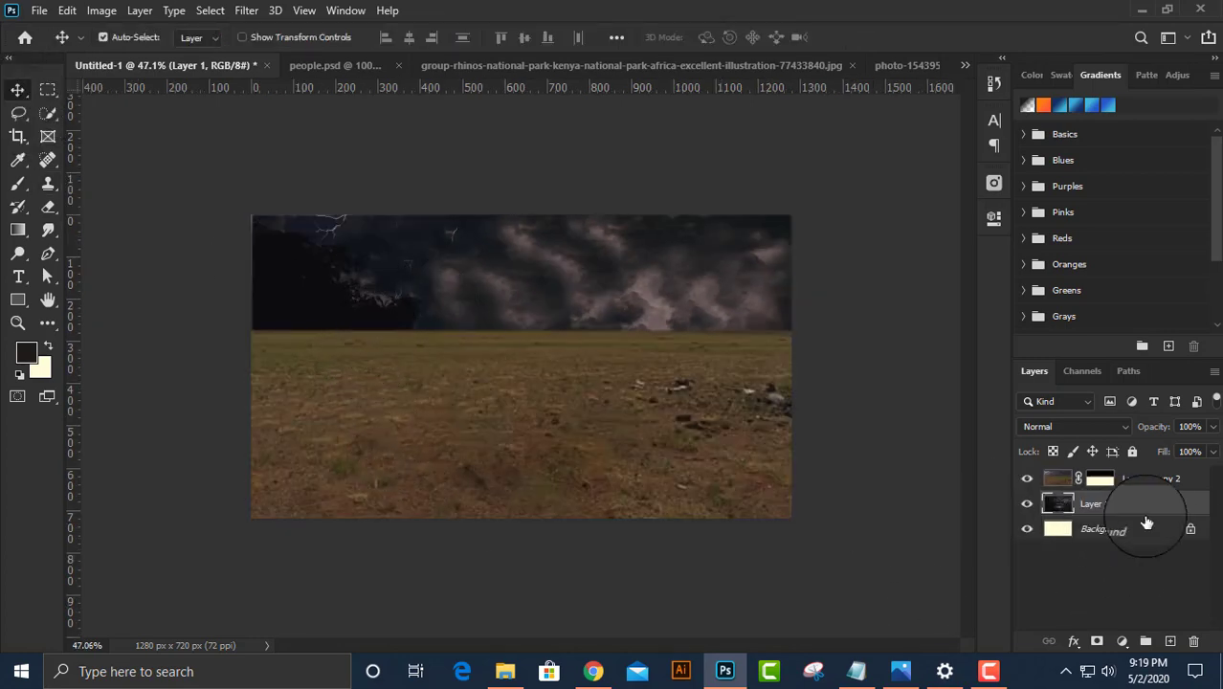
# Add a Levels adjustment clipped to the grass layer with white output lowered to 59.
pyautogui.keyDown('shift'); pyautogui.click(1148, 483); pyautogui.keyUp('shift')
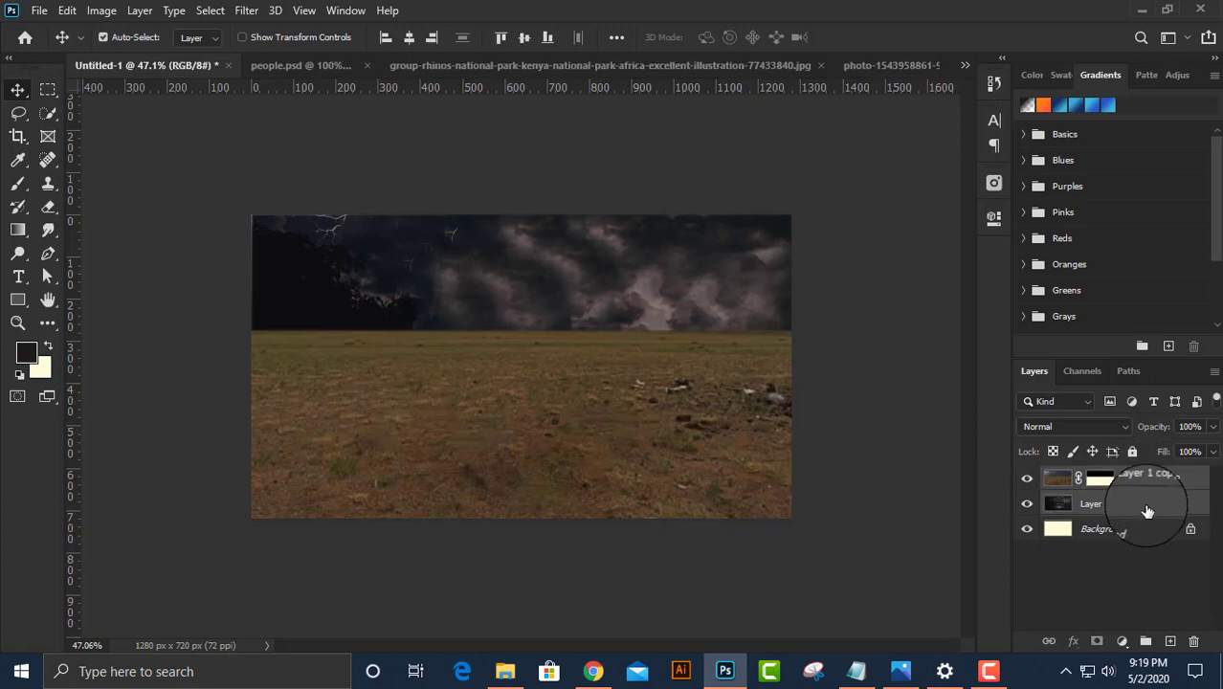
pyautogui.keyDown('ctrl'); pyautogui.click(1147, 508); pyautogui.keyUp('ctrl')
pyautogui.click(1121, 640)
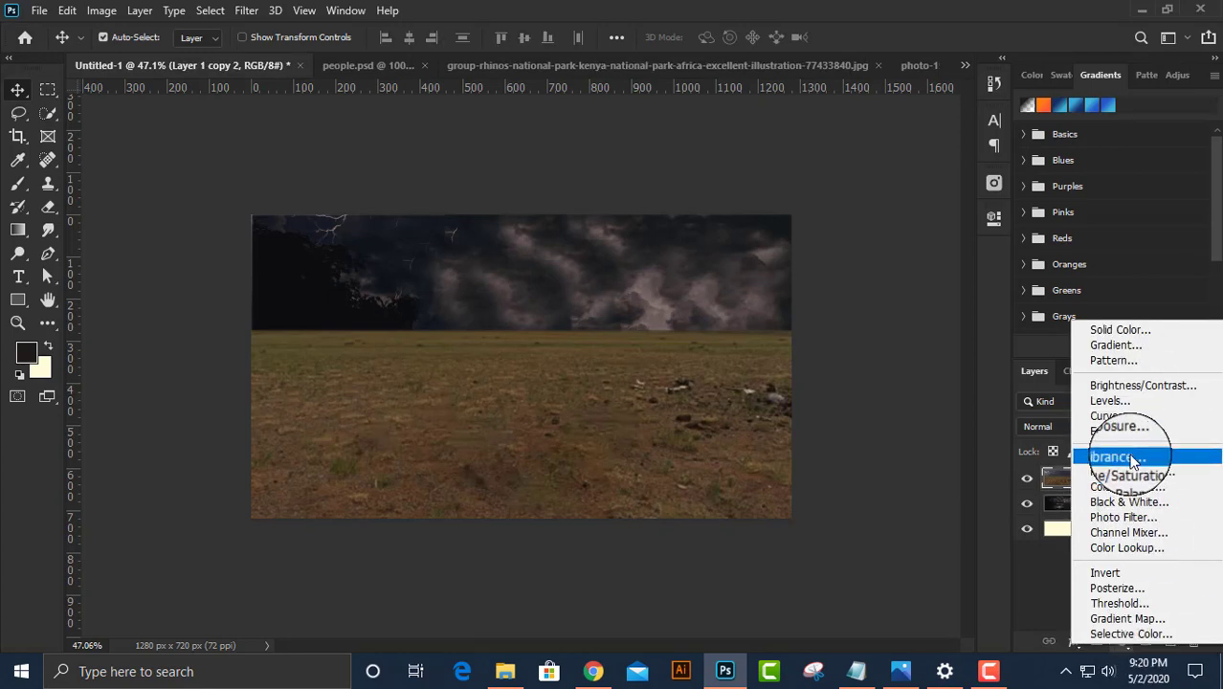
pyautogui.click(1119, 403)
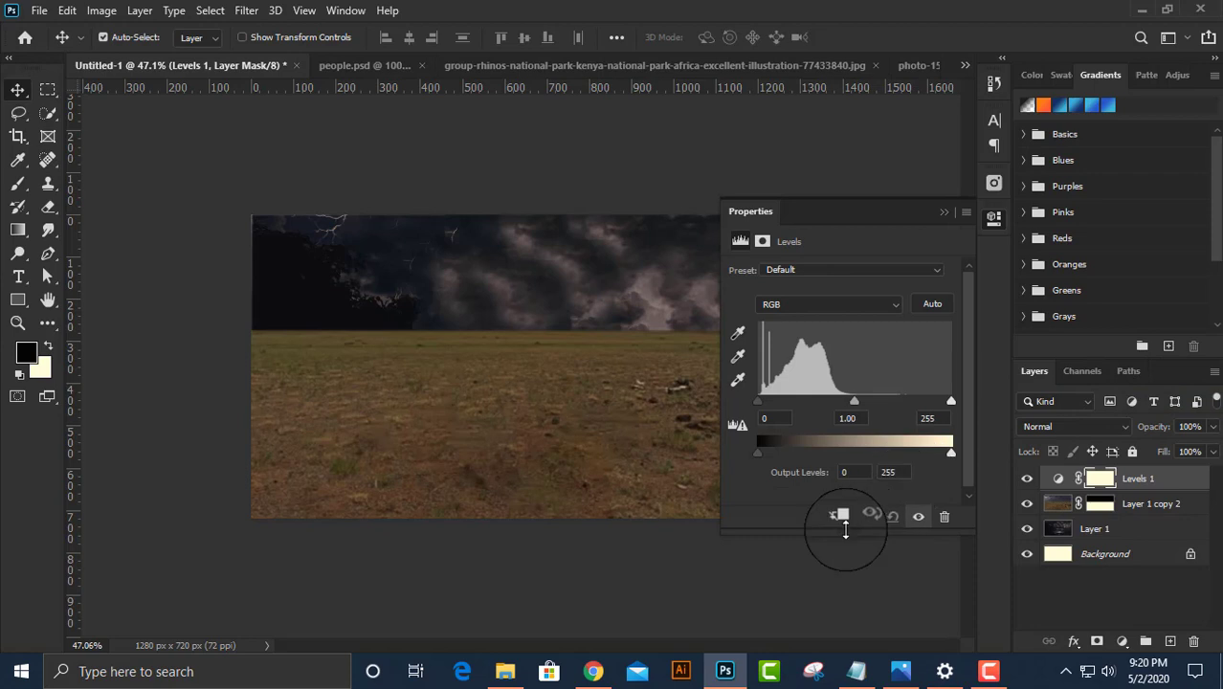
pyautogui.click(840, 517)
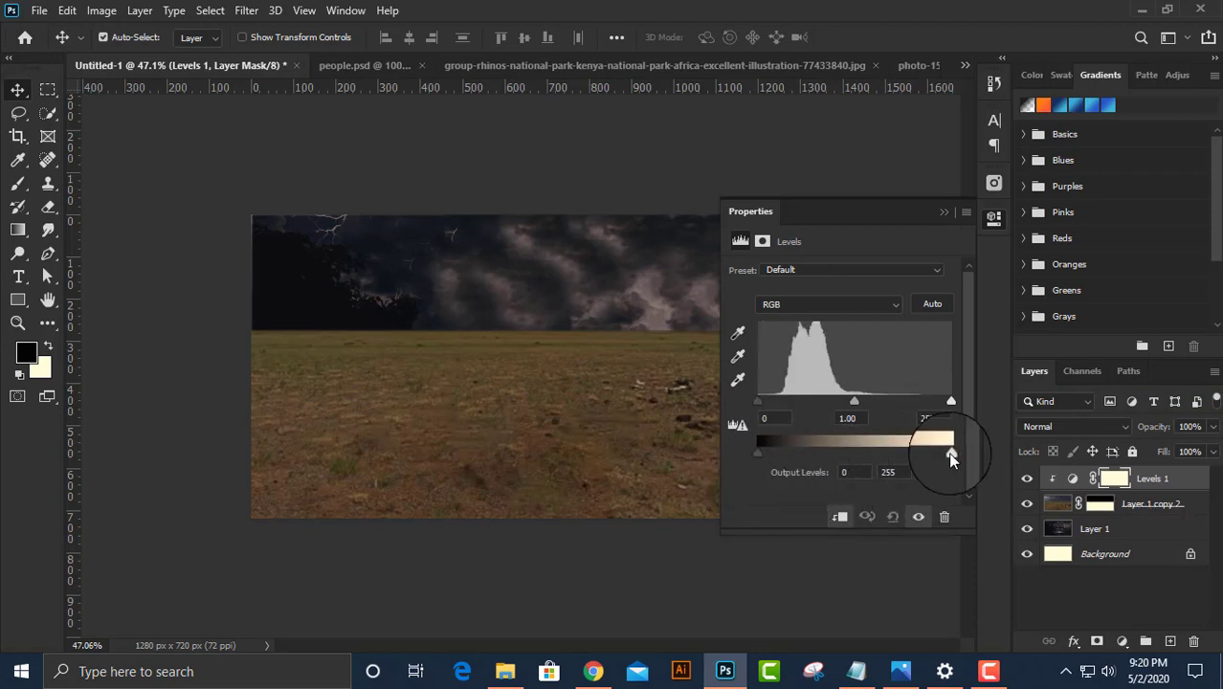
pyautogui.moveTo(950, 457); pyautogui.dragTo(838, 467)
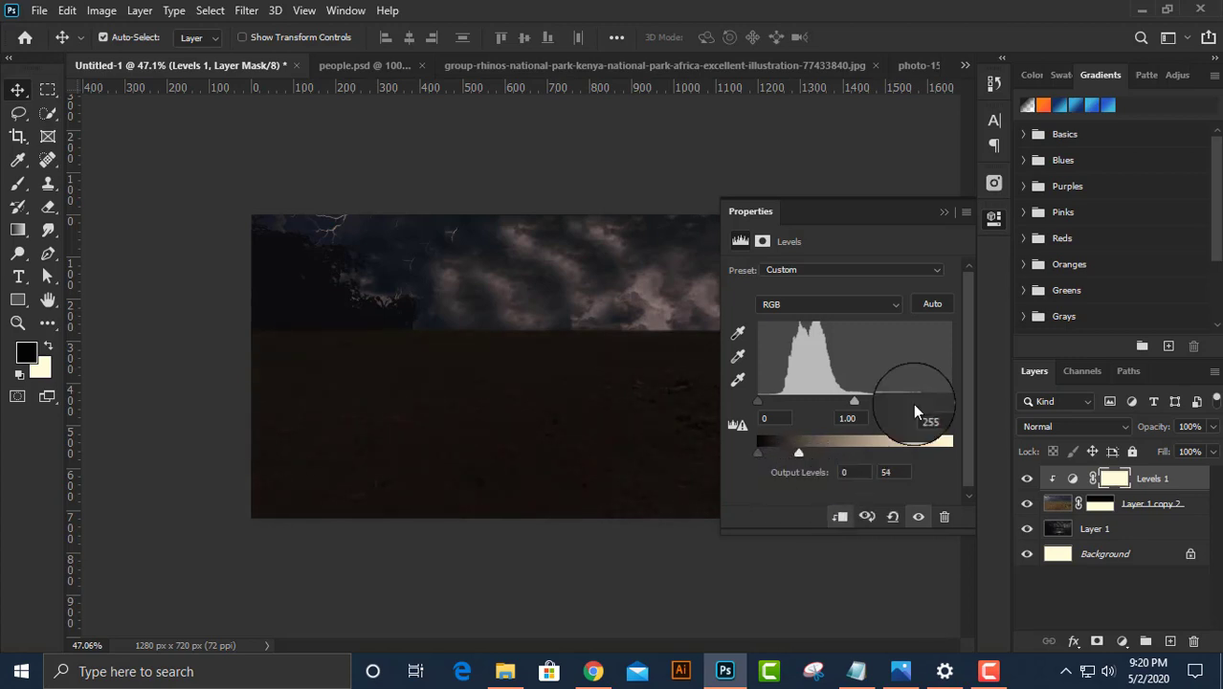
pyautogui.click(993, 219)
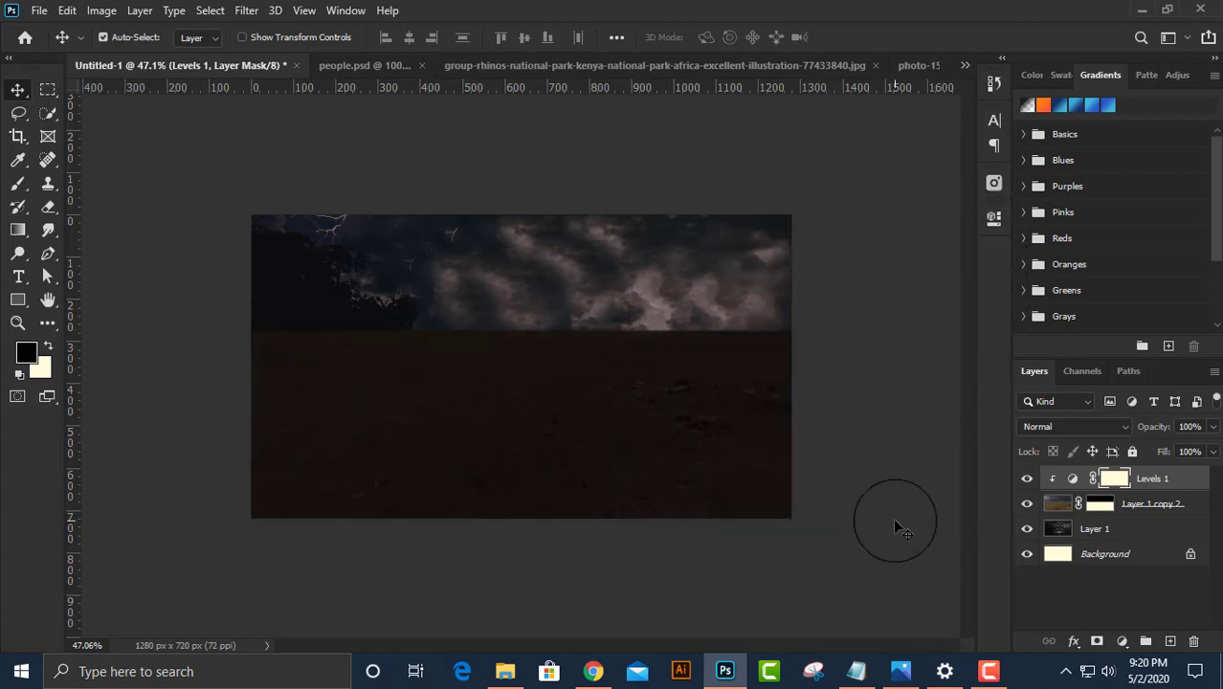
pyautogui.doubleClick(1075, 478)
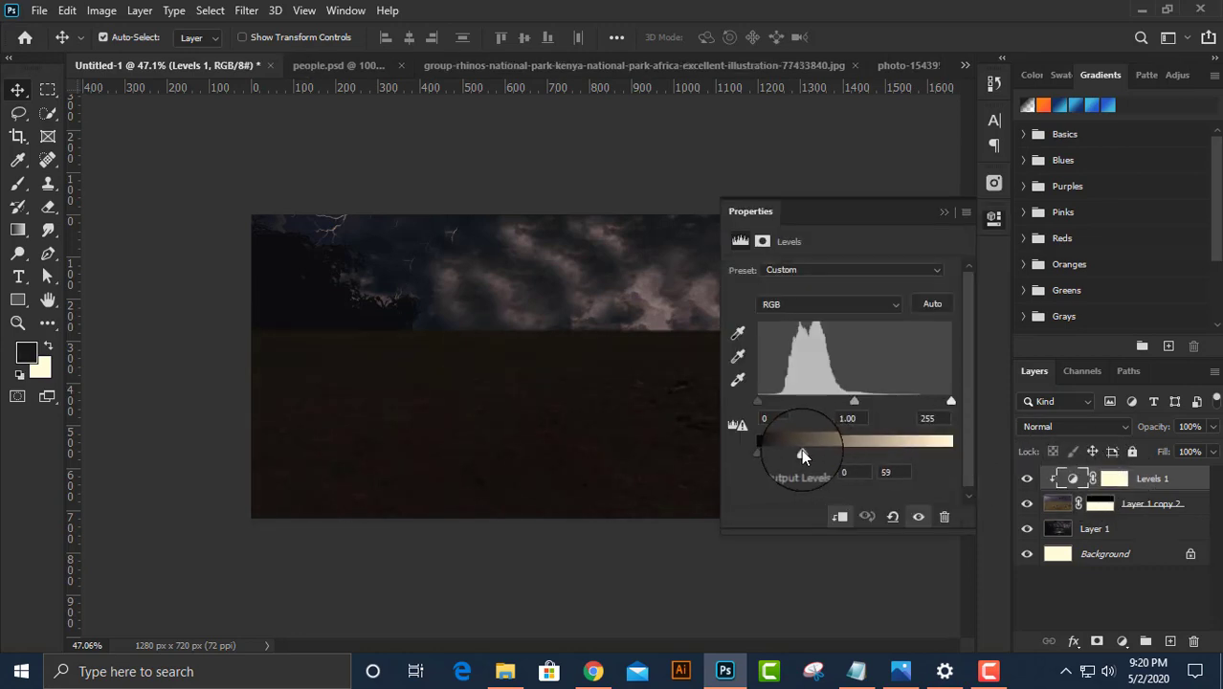
pyautogui.click(993, 218)
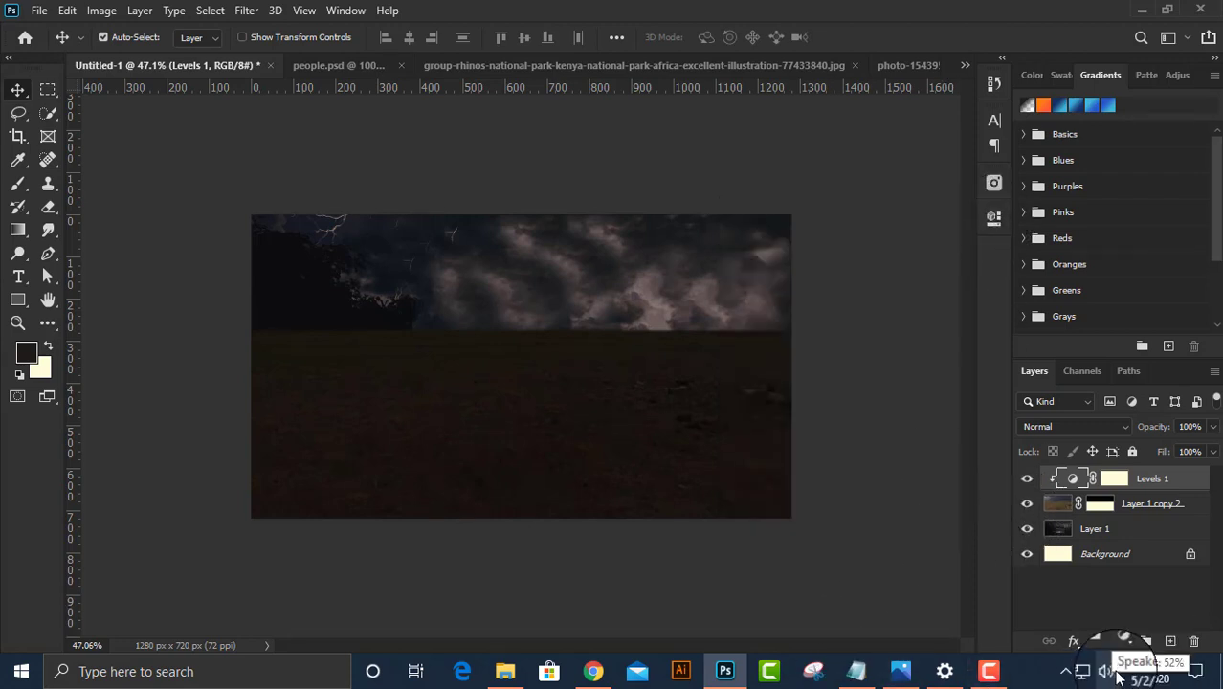
# Group the scene layers into a group named bg.
pyautogui.moveTo(1134, 505); pyautogui.dragTo(1124, 571)
pyautogui.hotkey('ctrl', 'g')
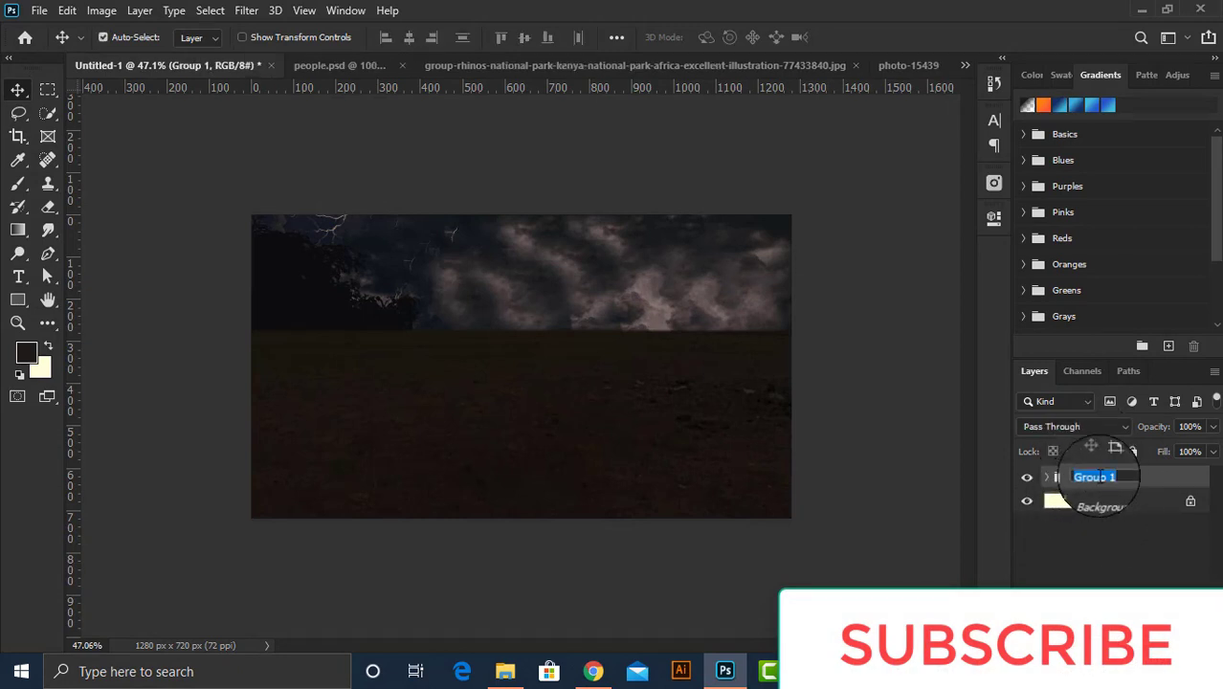
pyautogui.write('bg')
pyautogui.press('Return')
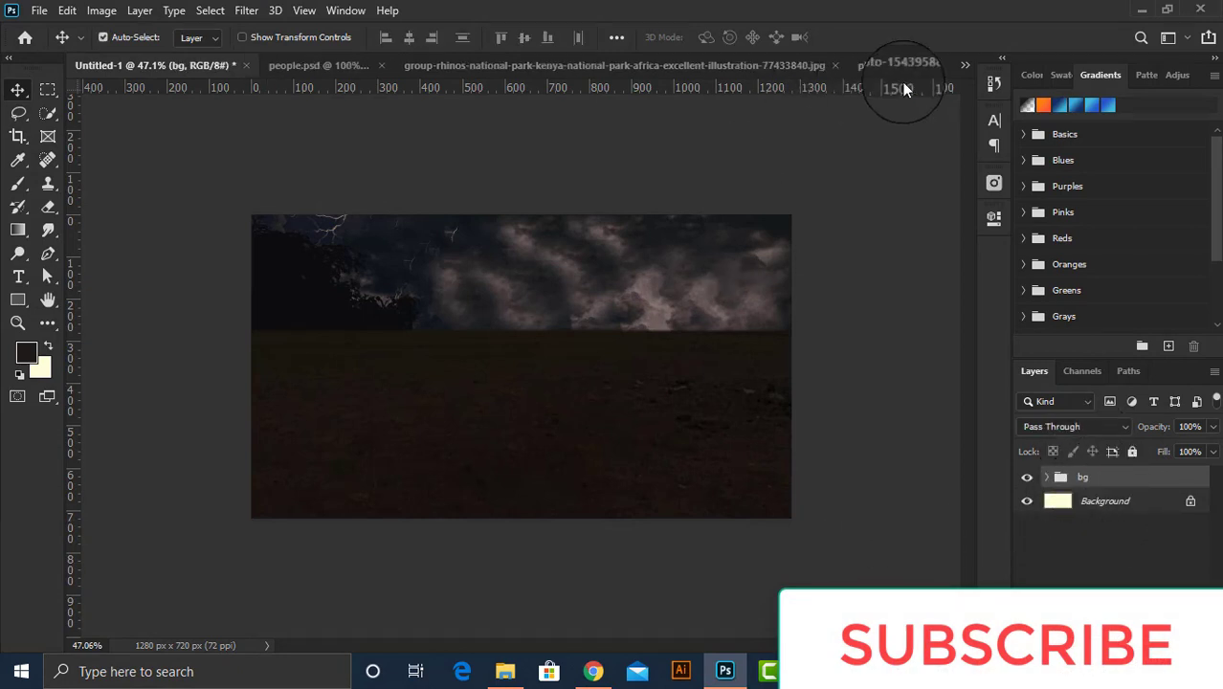
# In the rhinos photo, subtract the left and middle rhinos from the selection.
pyautogui.click(965, 65)
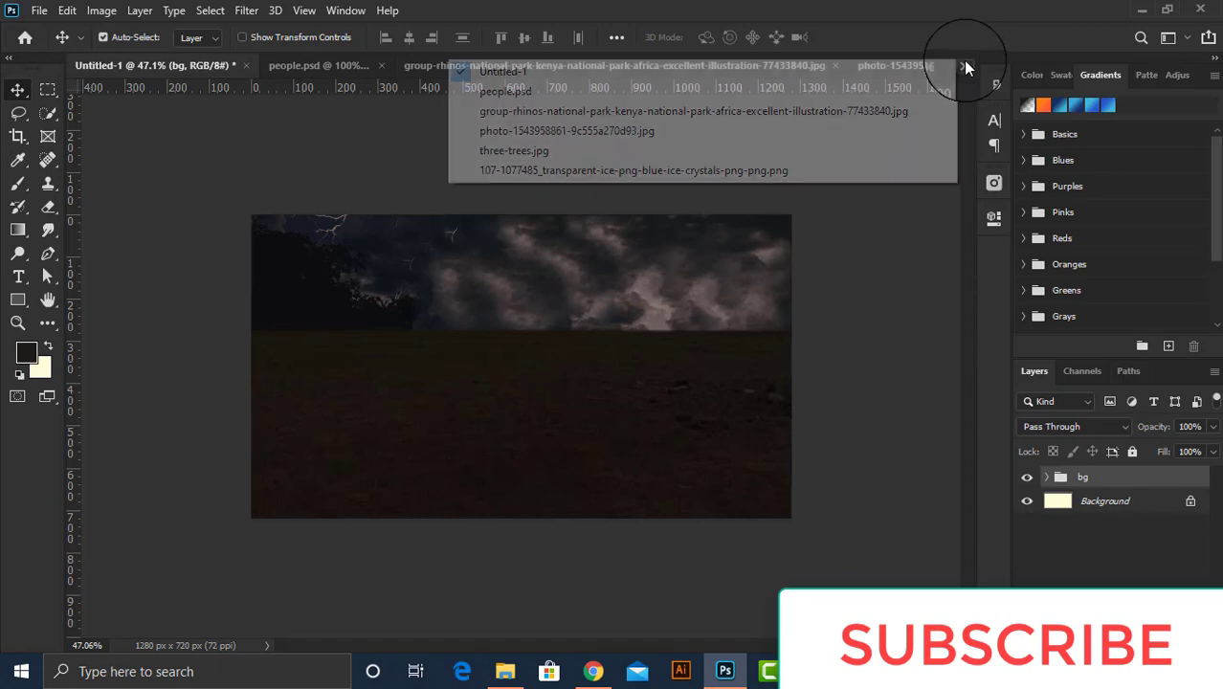
pyautogui.click(533, 112)
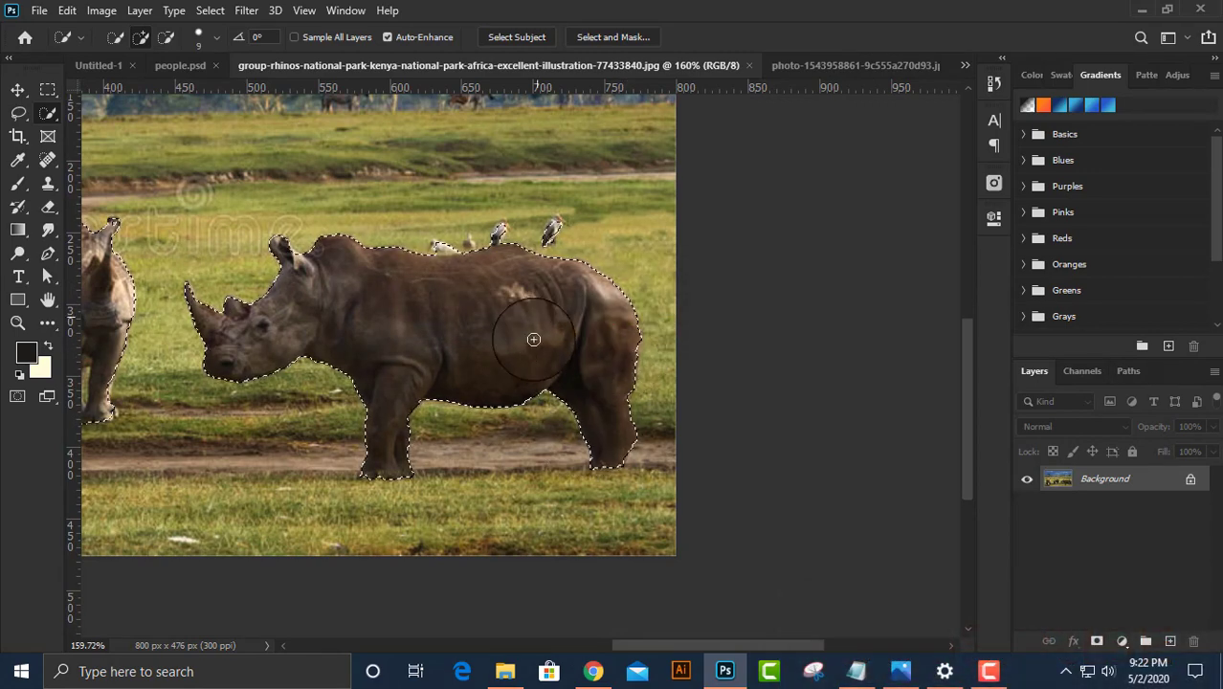
pyautogui.scroll(-2, 341, 401)
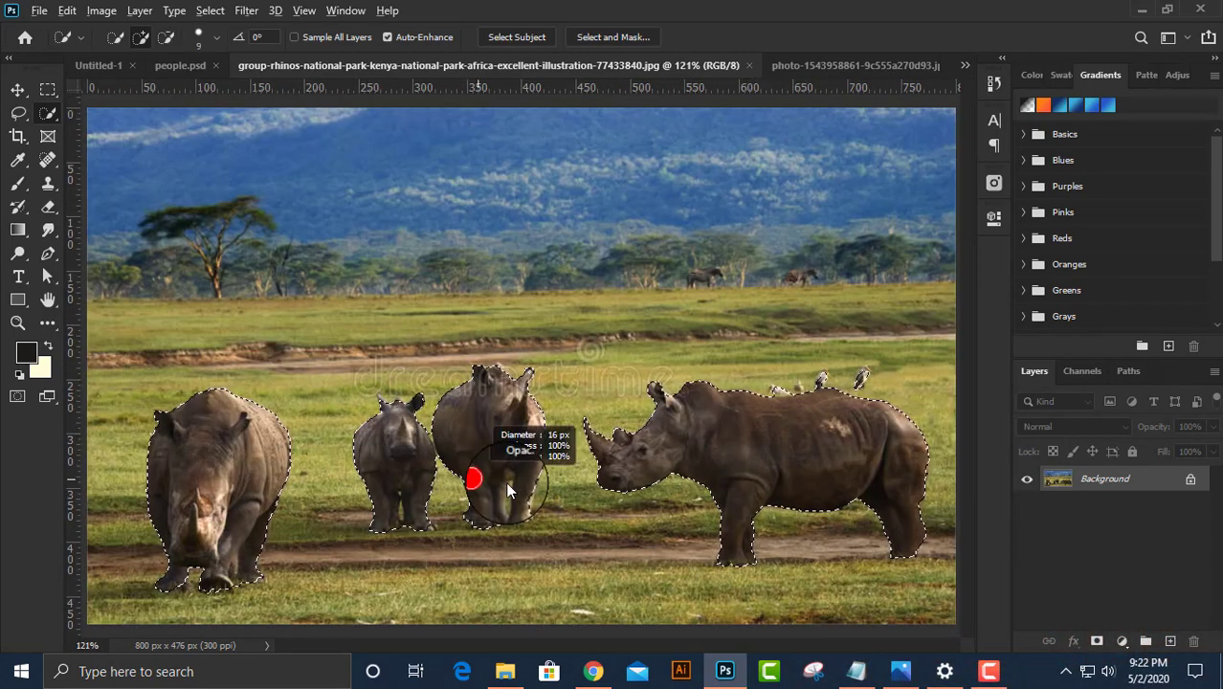
pyautogui.moveTo(478, 479); pyautogui.dragTo(397, 469)
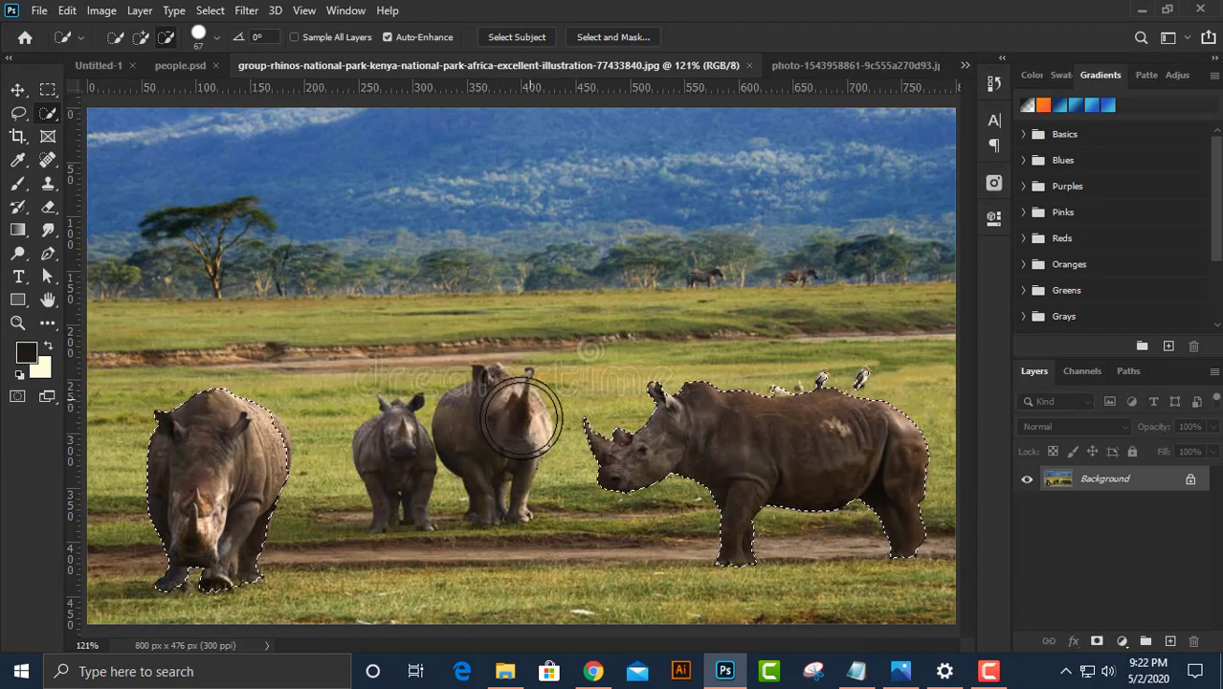
pyautogui.moveTo(206, 450); pyautogui.dragTo(231, 560)
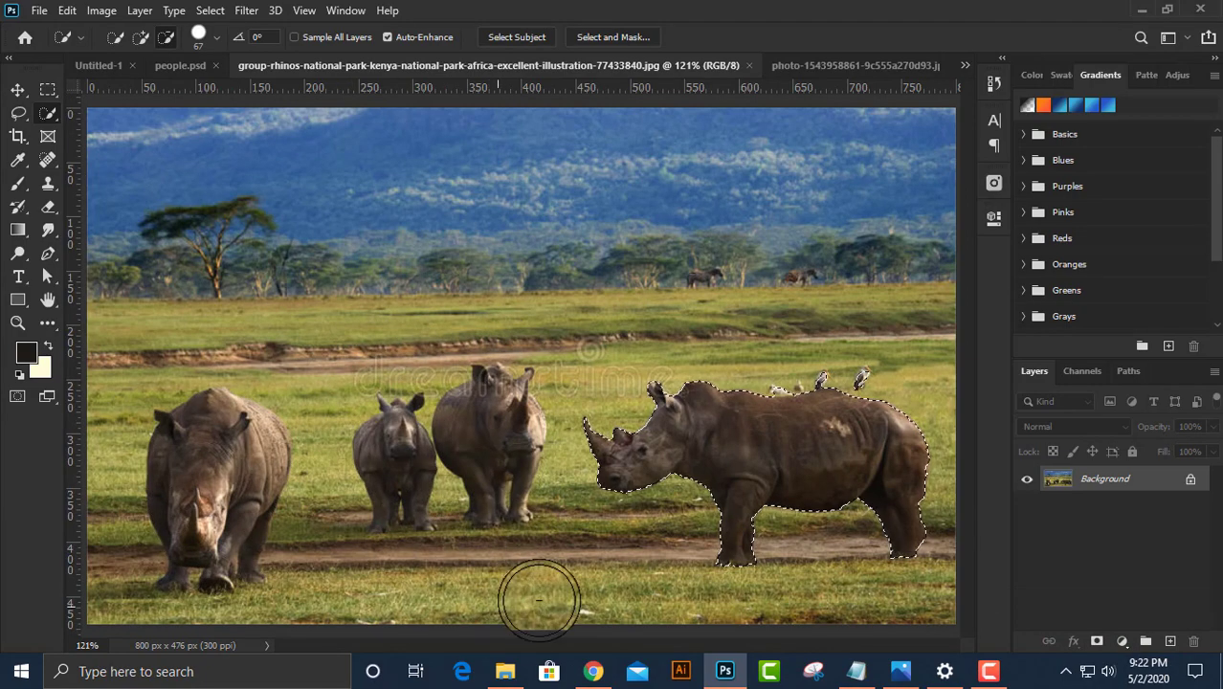
pyautogui.scroll(4, 866, 356)
pyautogui.scroll(2, 866, 356)
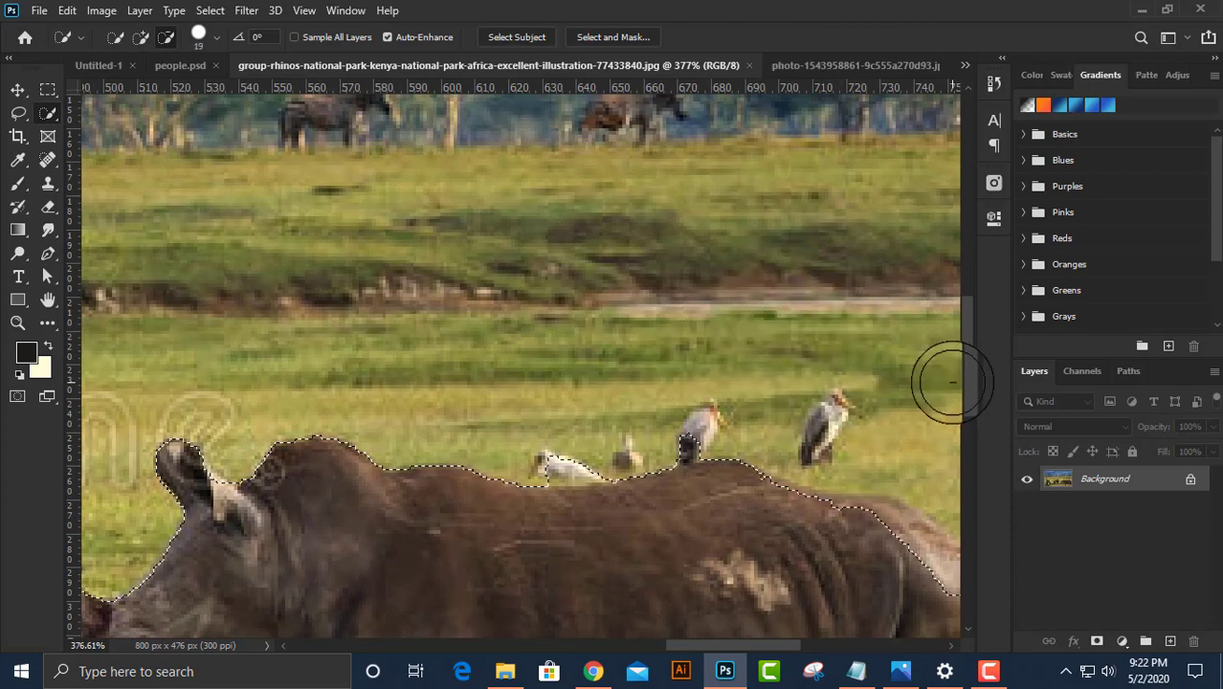
# Trim the birds on the right-hand rhino's back out of the selection with a smaller brush.
pyautogui.keyDown('alt'); pyautogui.rightClick(808, 435); pyautogui.keyUp('alt')
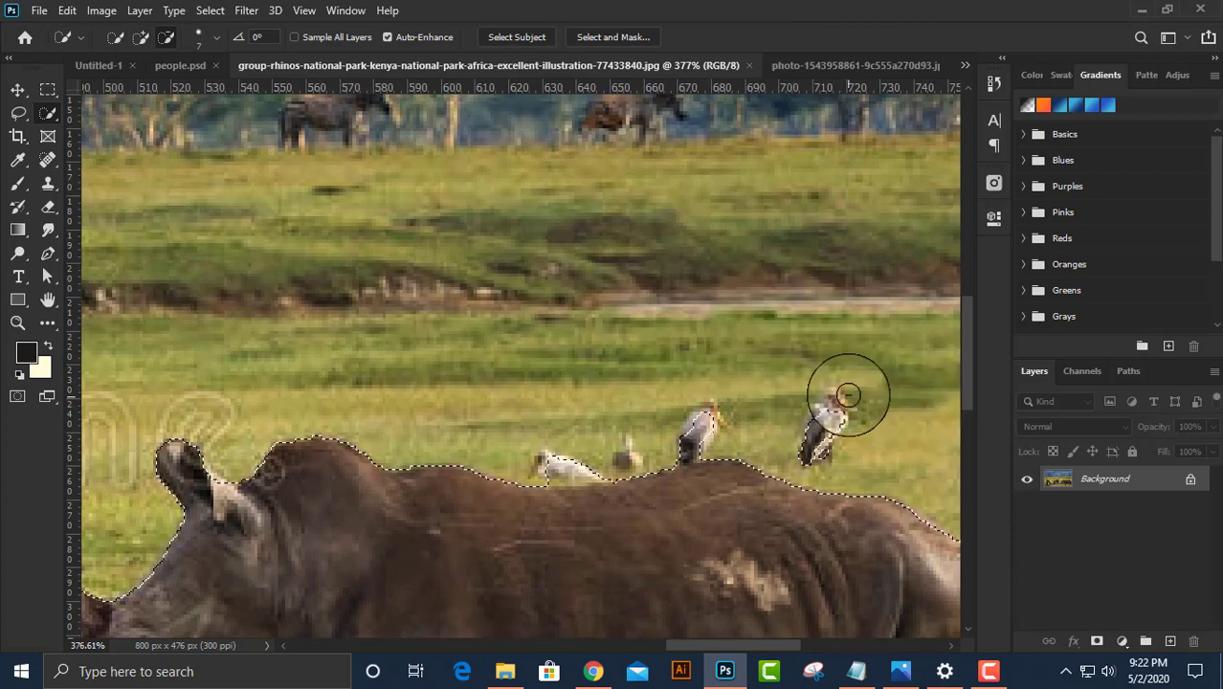
pyautogui.keyDown('alt'); pyautogui.moveTo(809, 435); pyautogui.dragTo(777, 430); pyautogui.keyUp('alt')
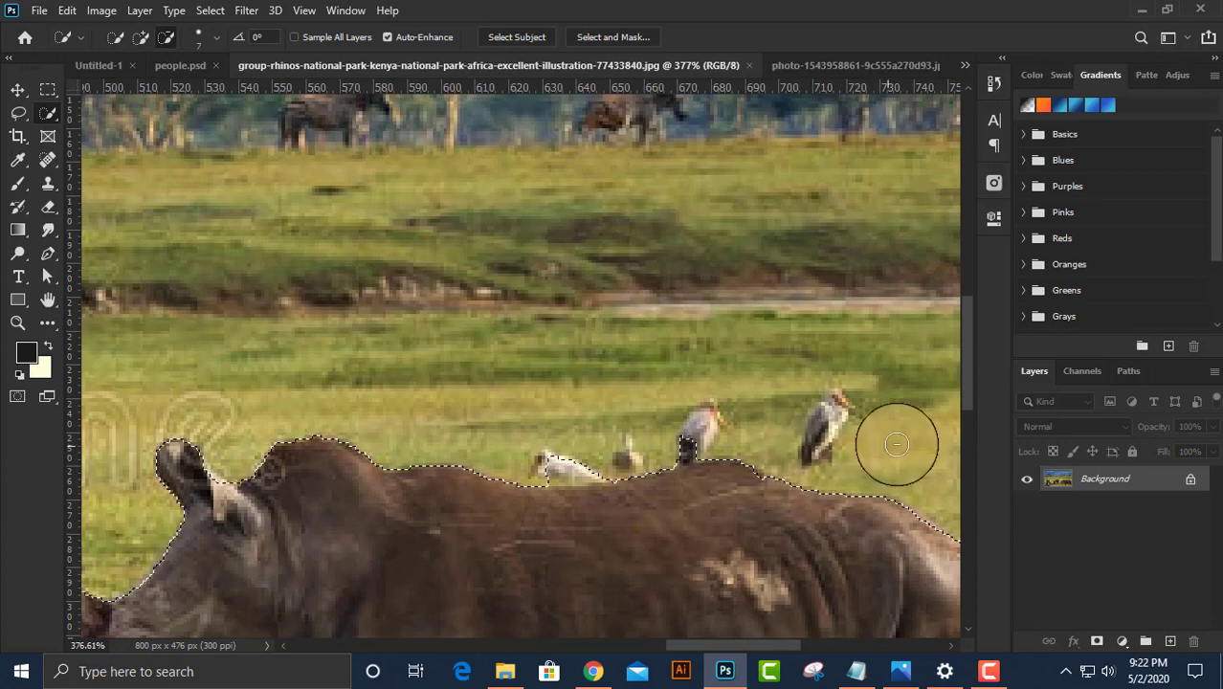
pyautogui.moveTo(746, 539); pyautogui.dragTo(578, 487)
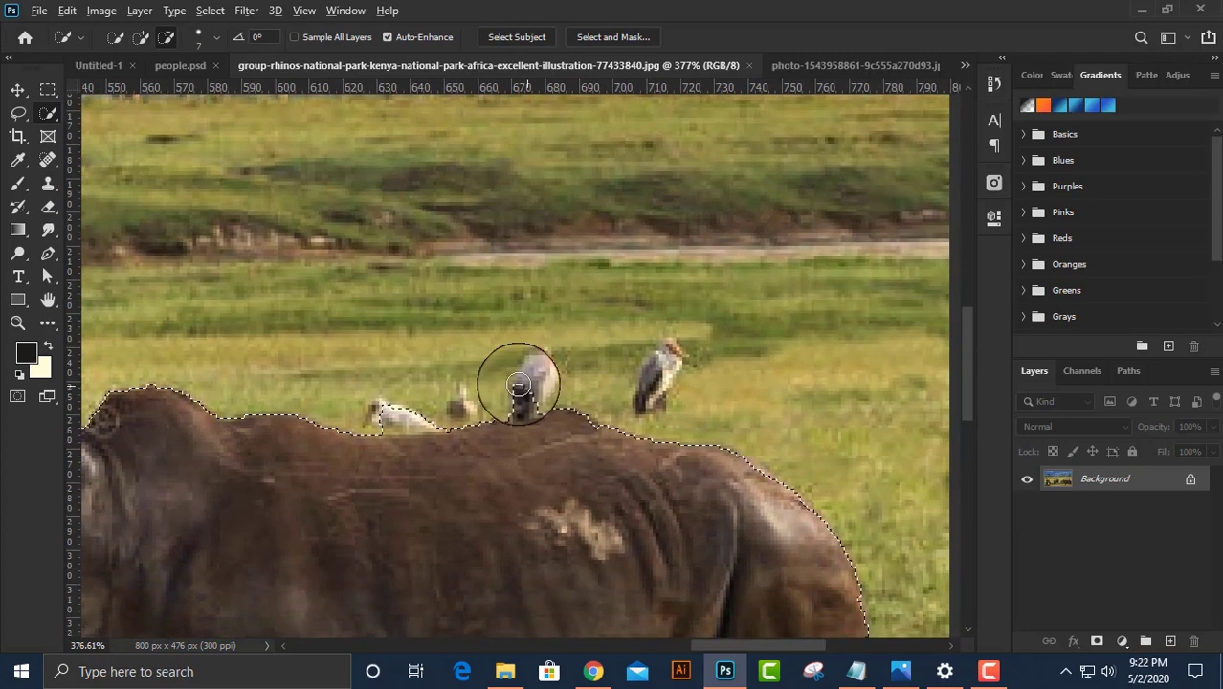
pyautogui.keyDown('alt'); pyautogui.moveTo(520, 383); pyautogui.dragTo(511, 402); pyautogui.keyUp('alt')
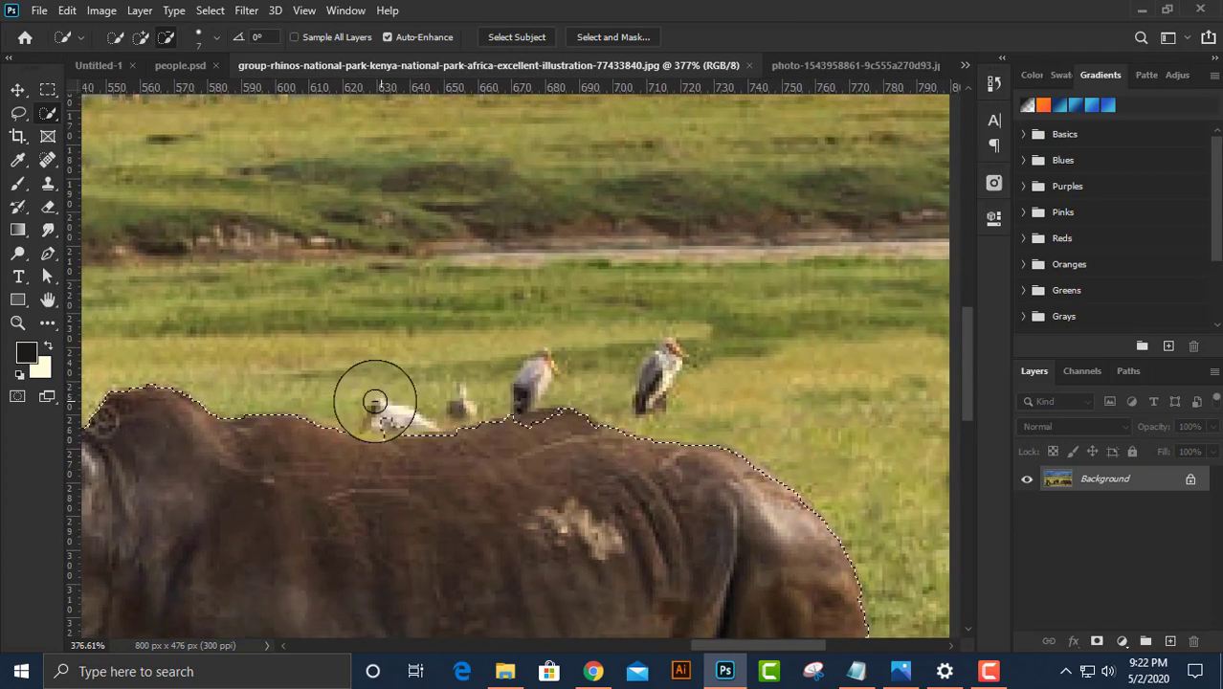
pyautogui.scroll(-2, 596, 484)
pyautogui.scroll(-1, 571, 478)
pyautogui.scroll(1, 571, 477)
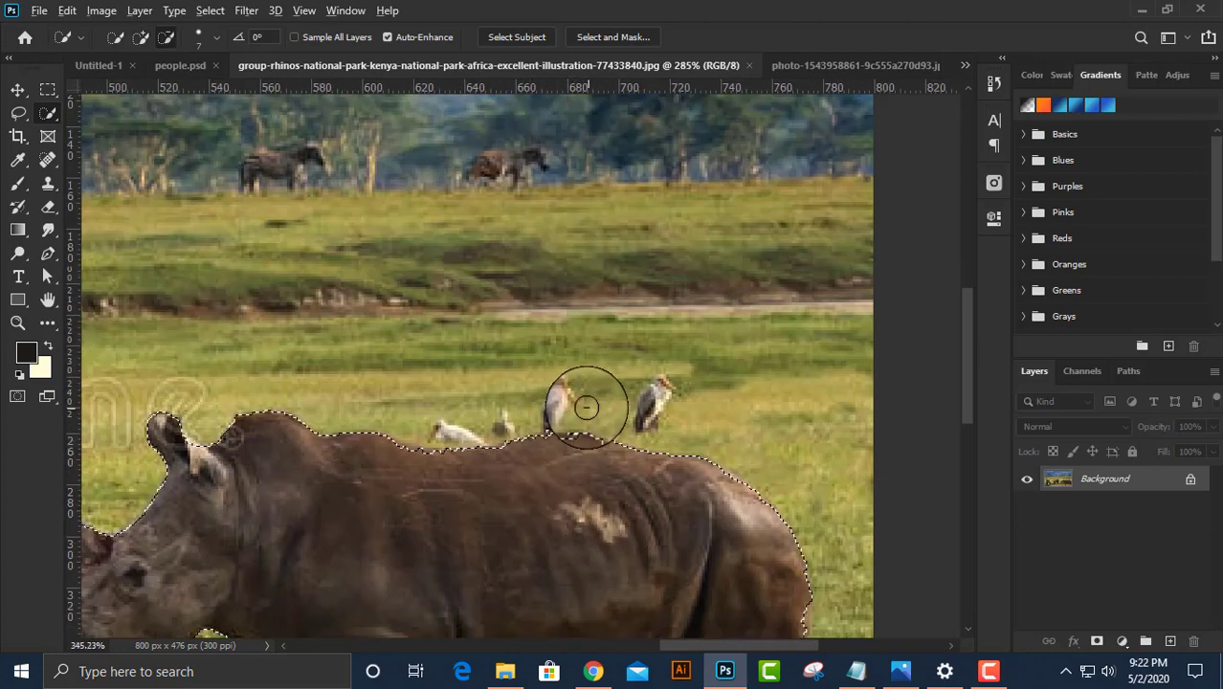
pyautogui.scroll(3, 587, 404)
pyautogui.scroll(2, 538, 450)
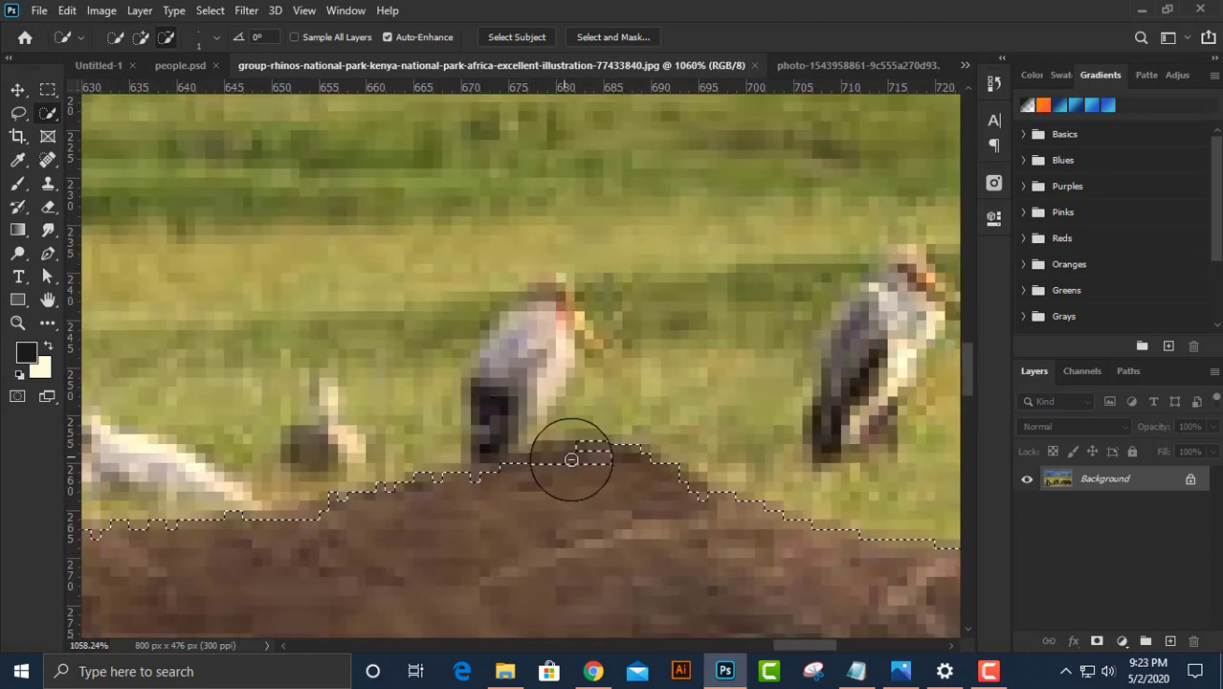
pyautogui.scroll(-3, 578, 494)
pyautogui.scroll(-2, 585, 492)
pyautogui.scroll(-2, 586, 492)
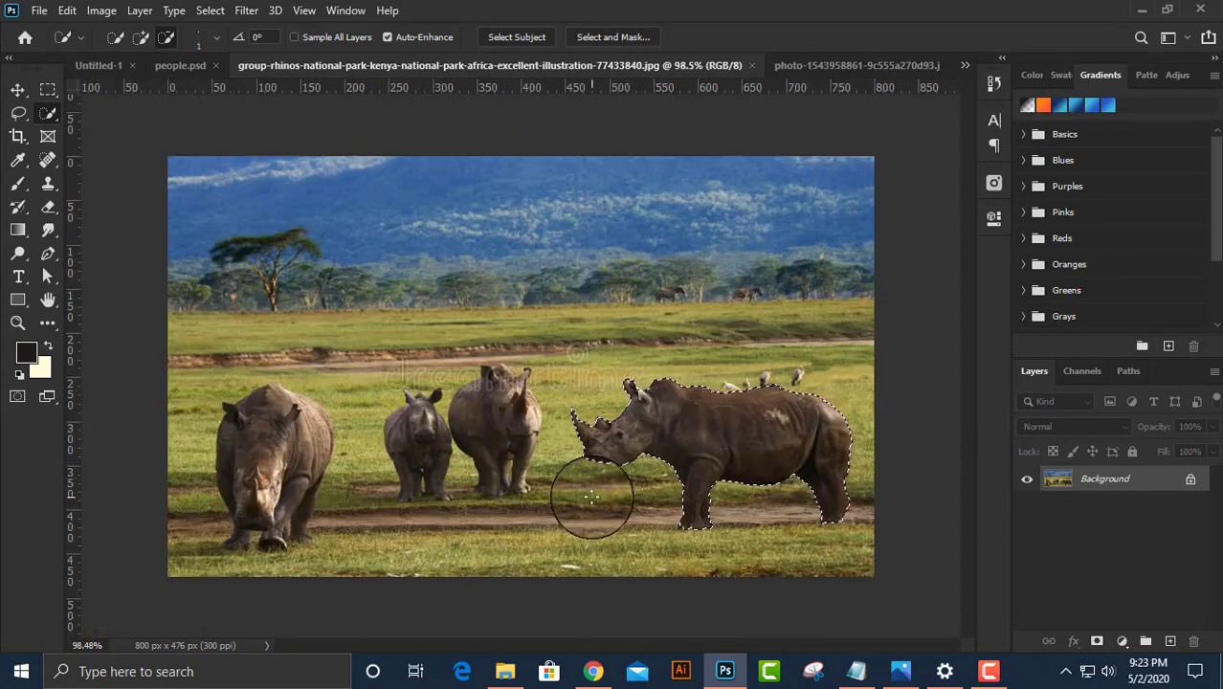
# Move the rhino into the composite, flip it horizontally, and place it smaller in the lower left.
pyautogui.press('v')
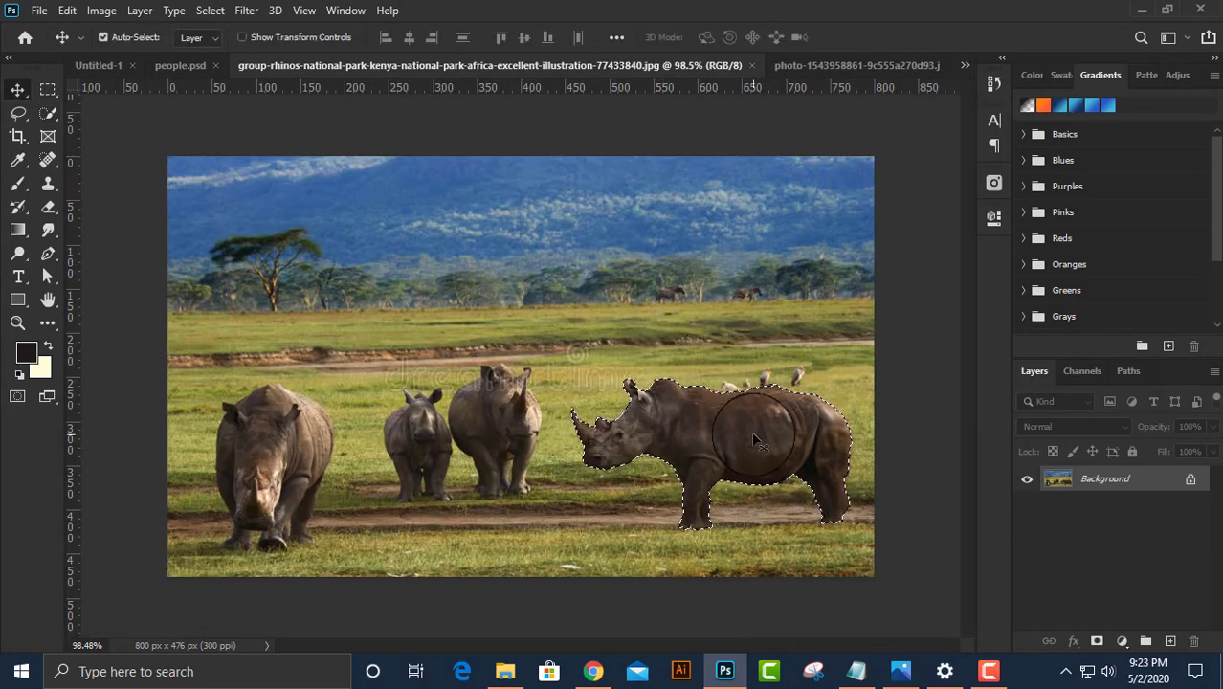
pyautogui.moveTo(627, 437)
pyautogui.mouseDown()
pyautogui.moveTo(162, 97)
pyautogui.moveTo(623, 597)
pyautogui.mouseUp()
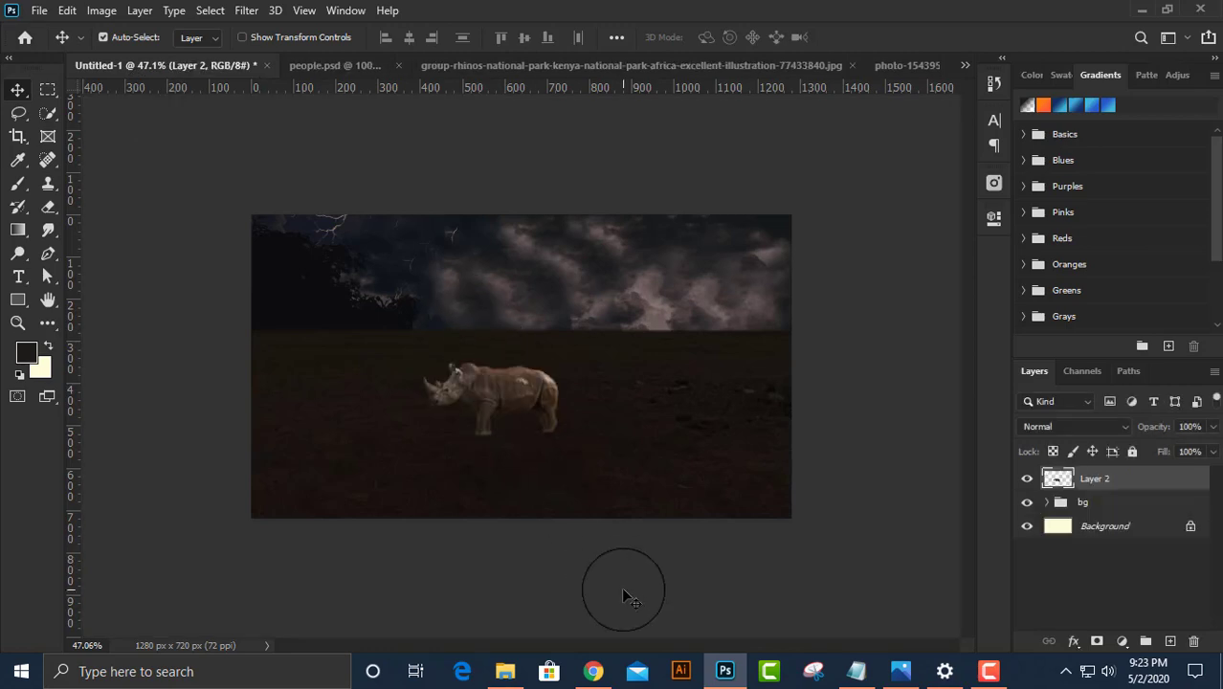
pyautogui.moveTo(505, 376)
pyautogui.mouseDown()
pyautogui.moveTo(432, 411)
pyautogui.moveTo(445, 405)
pyautogui.mouseUp()
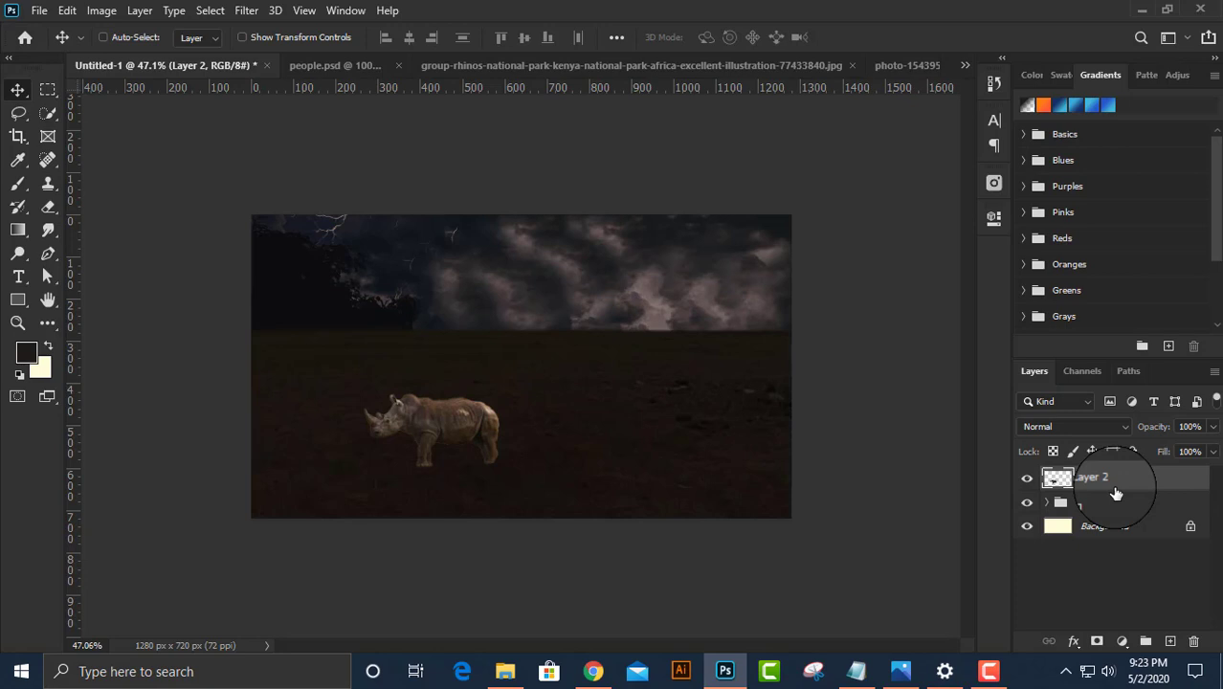
pyautogui.hotkey('ctrl', 't')
pyautogui.moveTo(499, 469); pyautogui.dragTo(582, 514)
pyautogui.rightClick(667, 346)
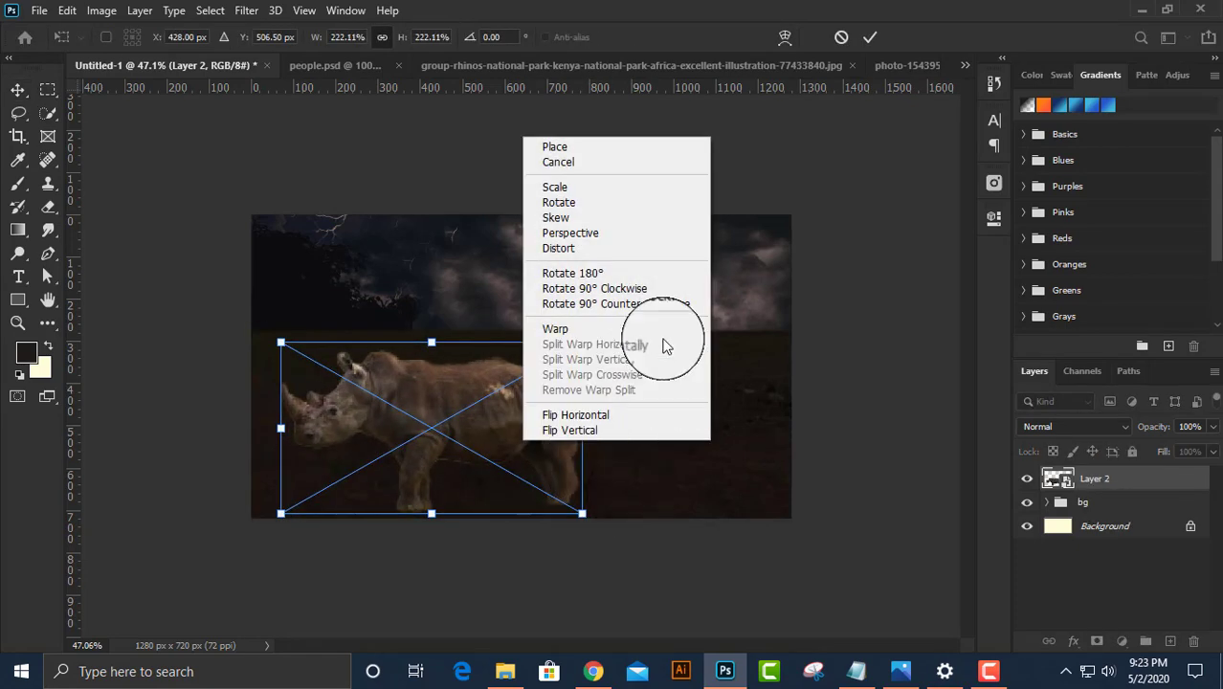
pyautogui.click(583, 415)
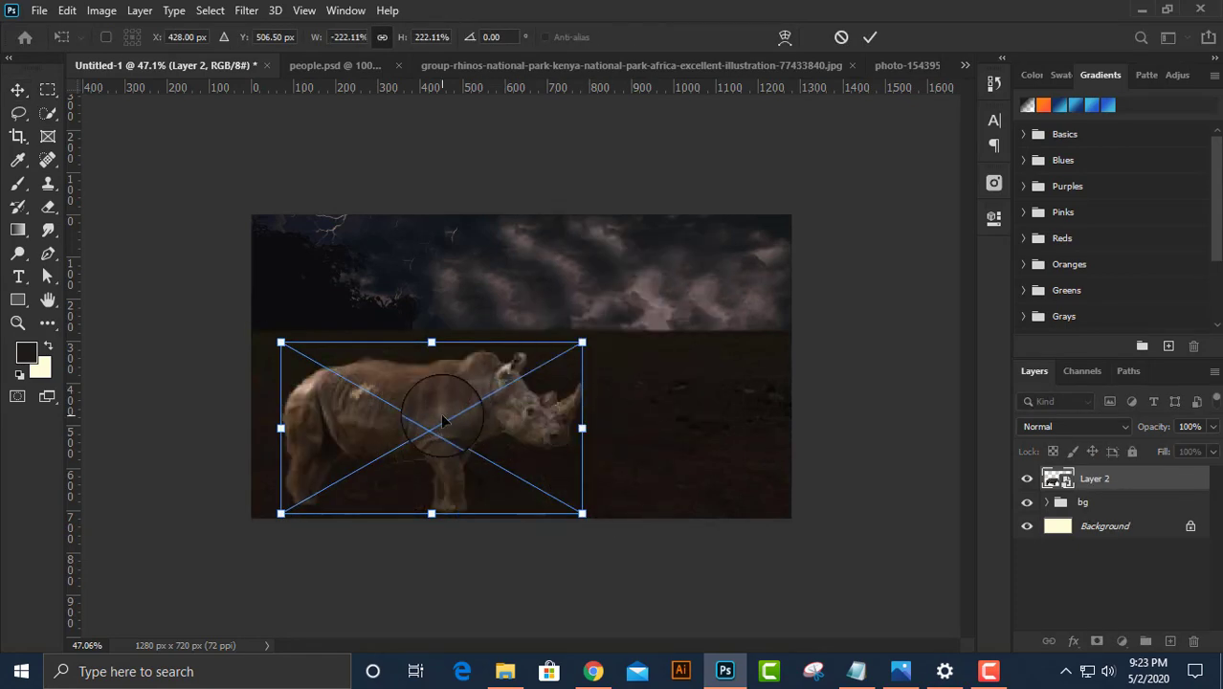
pyautogui.moveTo(442, 421); pyautogui.dragTo(398, 438)
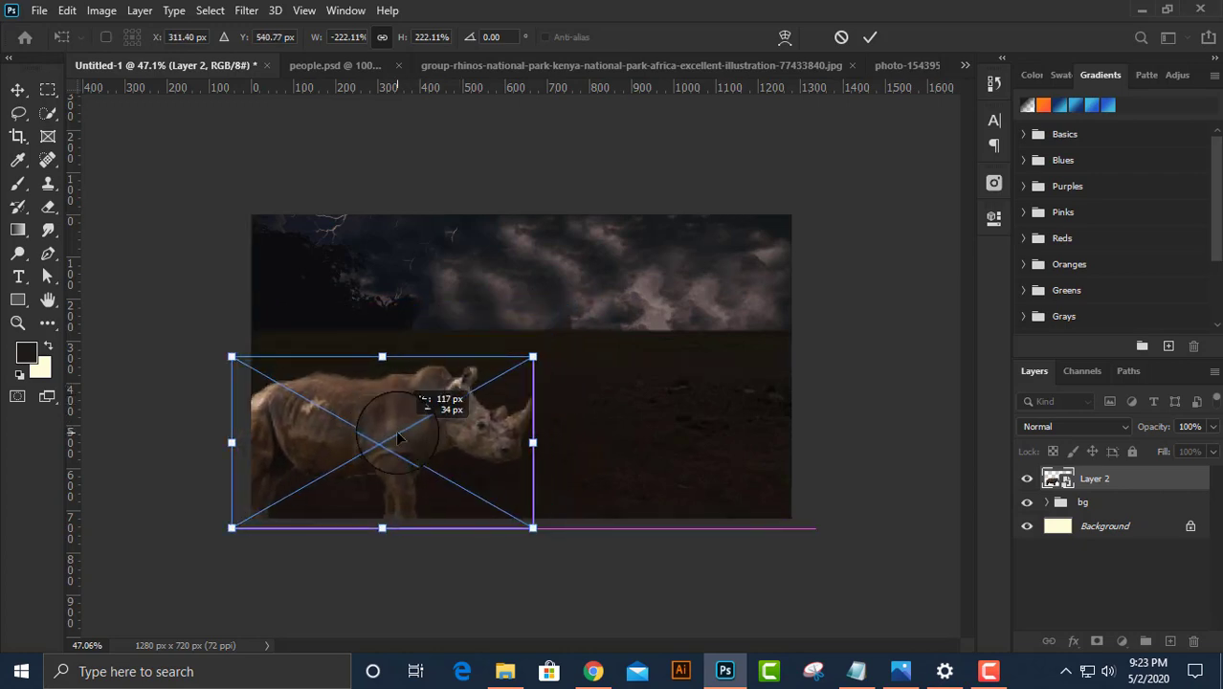
pyautogui.moveTo(532, 356)
pyautogui.mouseDown()
pyautogui.moveTo(492, 372)
pyautogui.moveTo(524, 378)
pyautogui.moveTo(497, 377)
pyautogui.mouseUp()
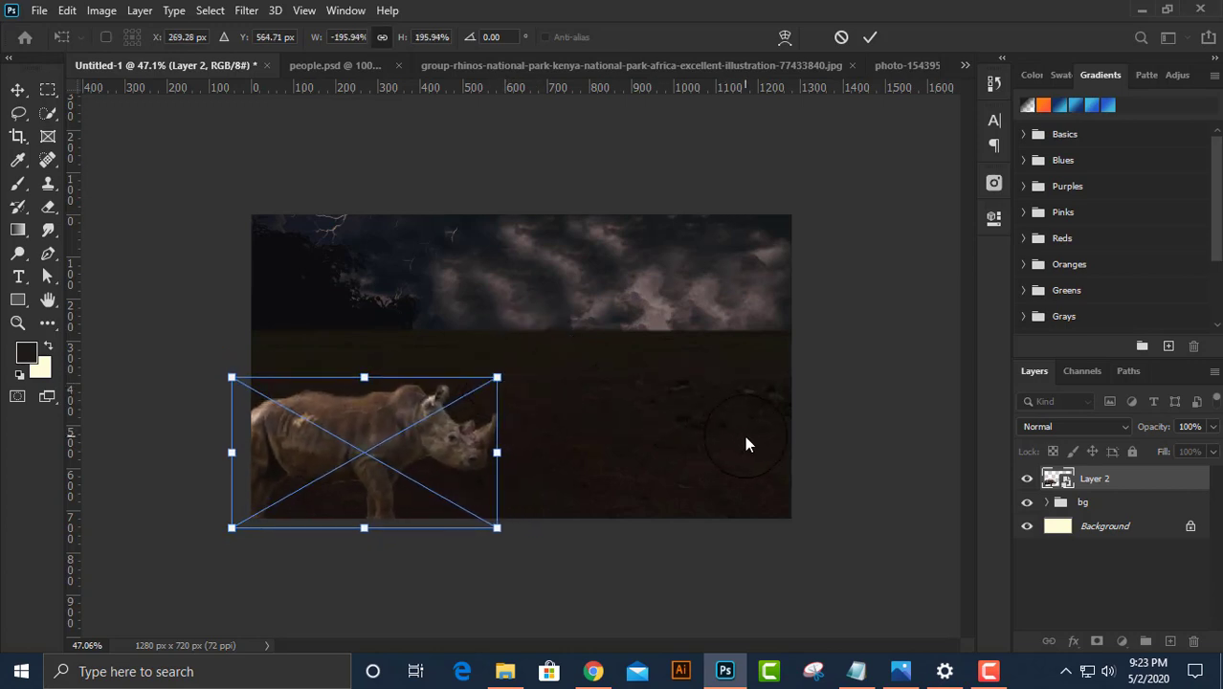
pyautogui.press('Return')
# Duplicate the rhino layer and enlarge the Layer 2 copy up and to the right.
pyautogui.press('ctrl')
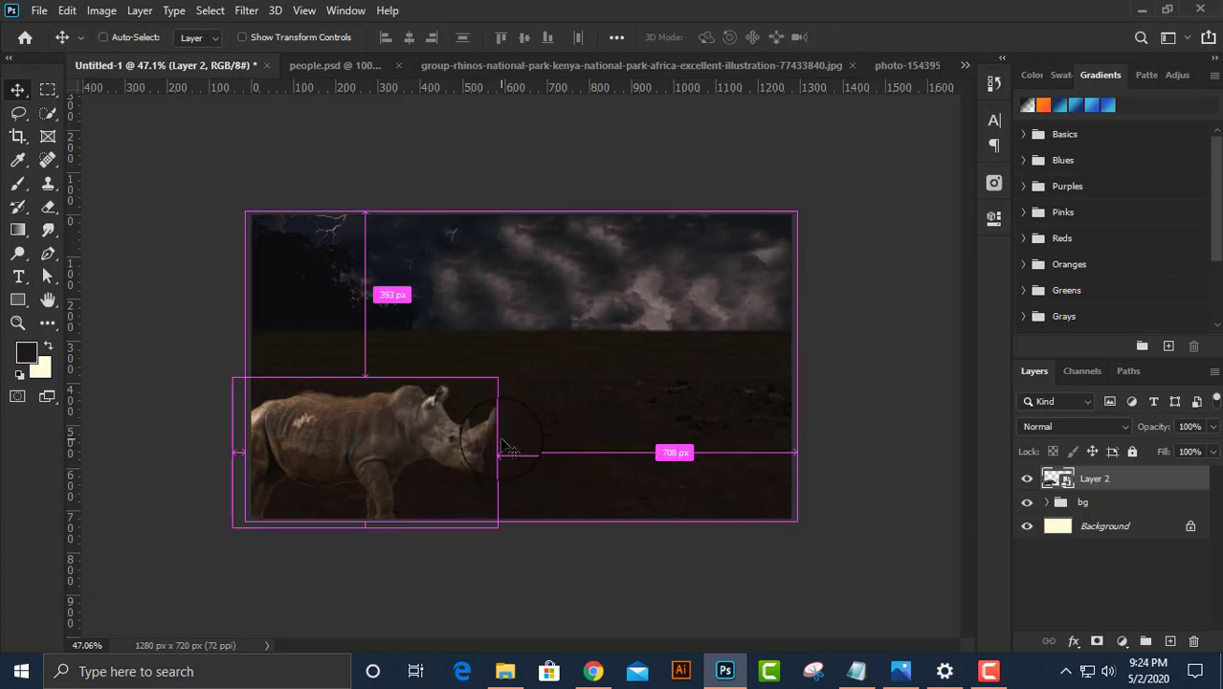
pyautogui.hotkey('ctrl', 'j')
pyautogui.hotkey('ctrl', 'j')
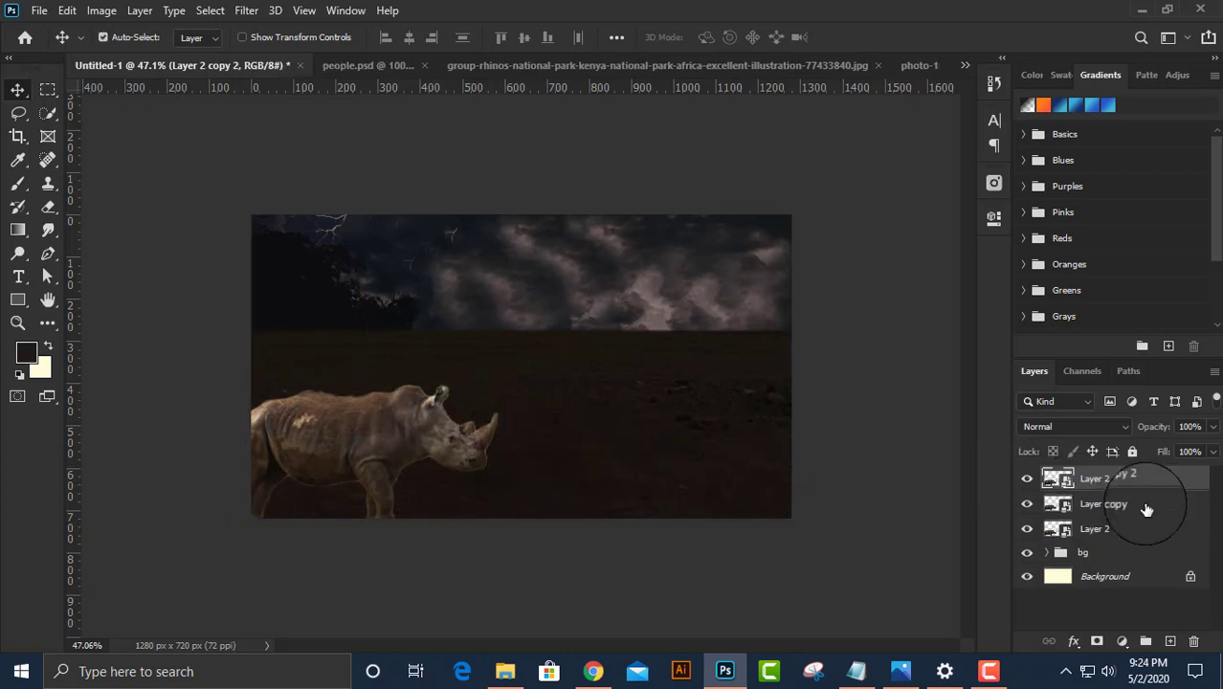
pyautogui.click(1144, 507)
pyautogui.hotkey('ctrl', 't')
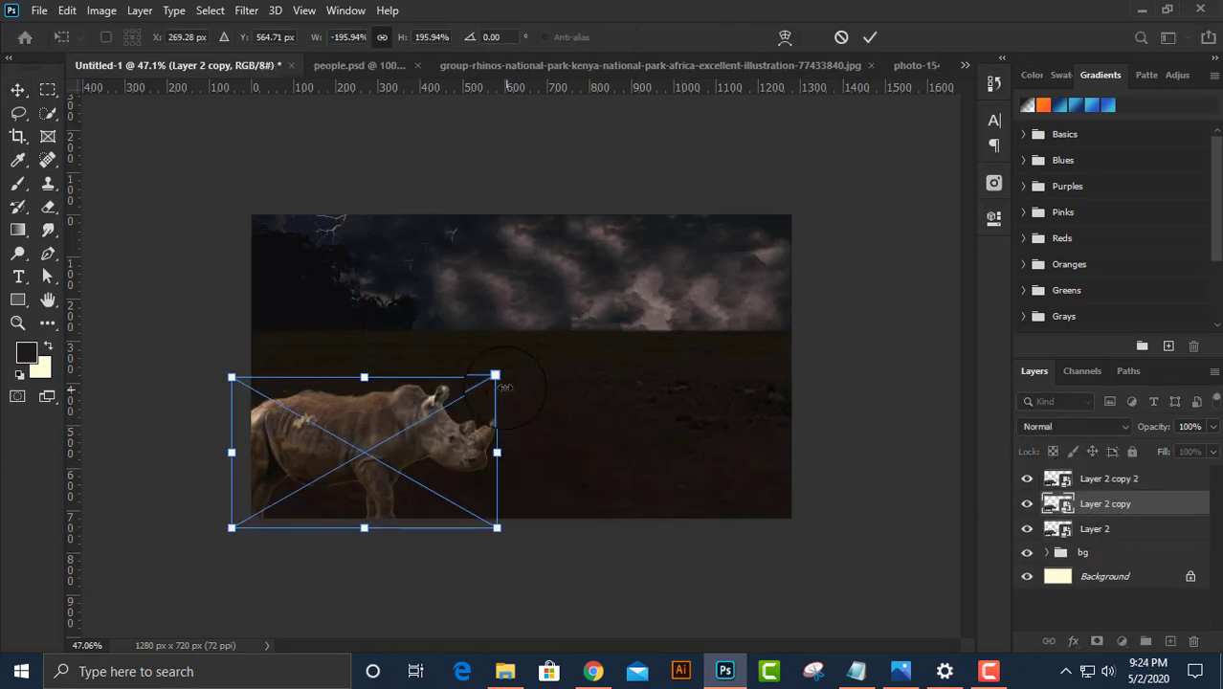
pyautogui.moveTo(500, 378); pyautogui.dragTo(584, 355)
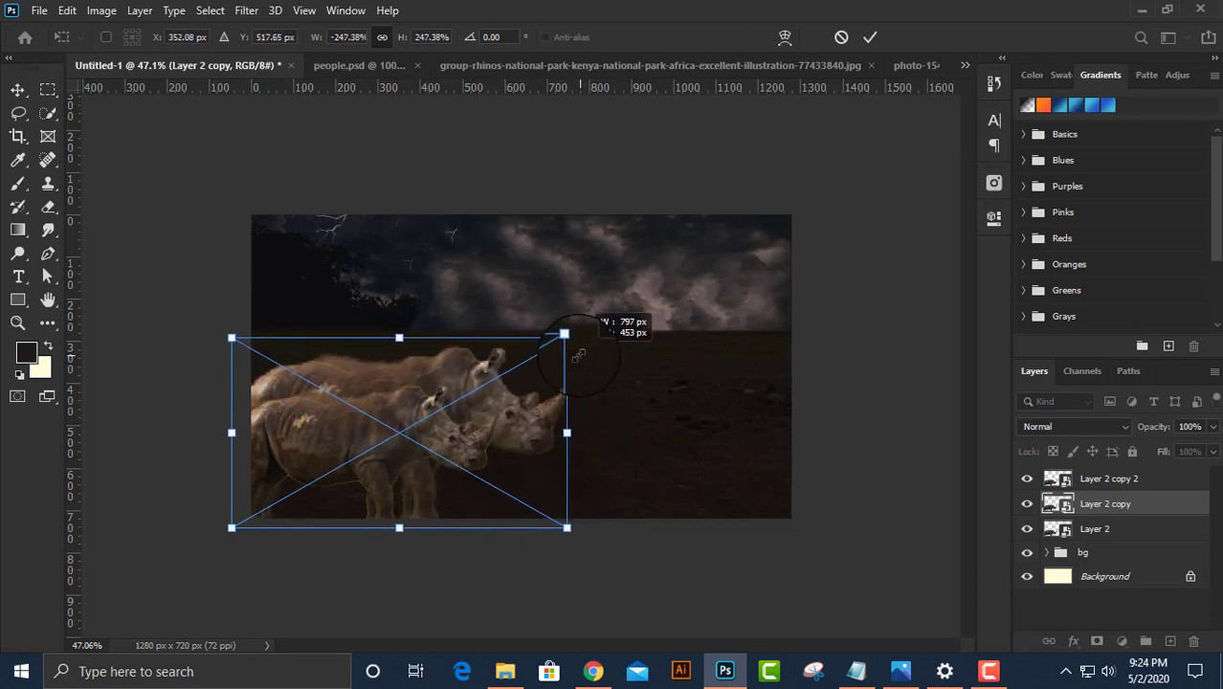
pyautogui.moveTo(584, 355); pyautogui.dragTo(590, 351)
pyautogui.press('Return')
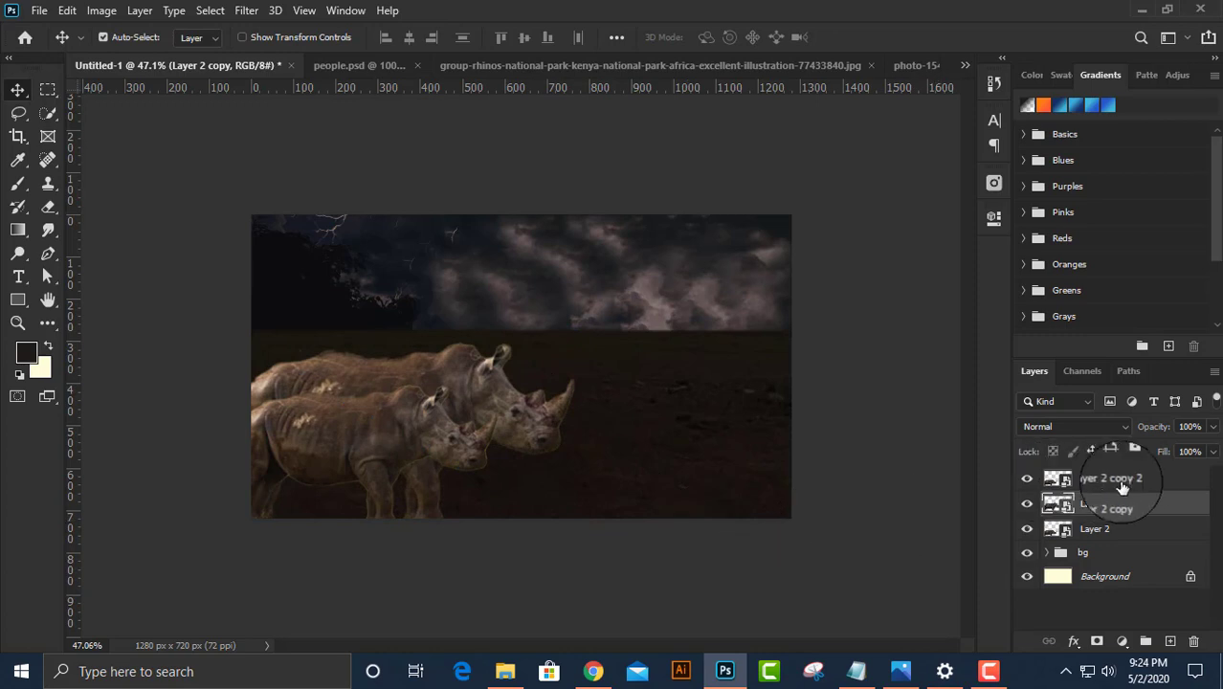
# Enlarge the original Layer 2 rhino to the largest size and reorder the rhino layers.
pyautogui.click(1091, 528)
pyautogui.hotkey('ctrl', 't')
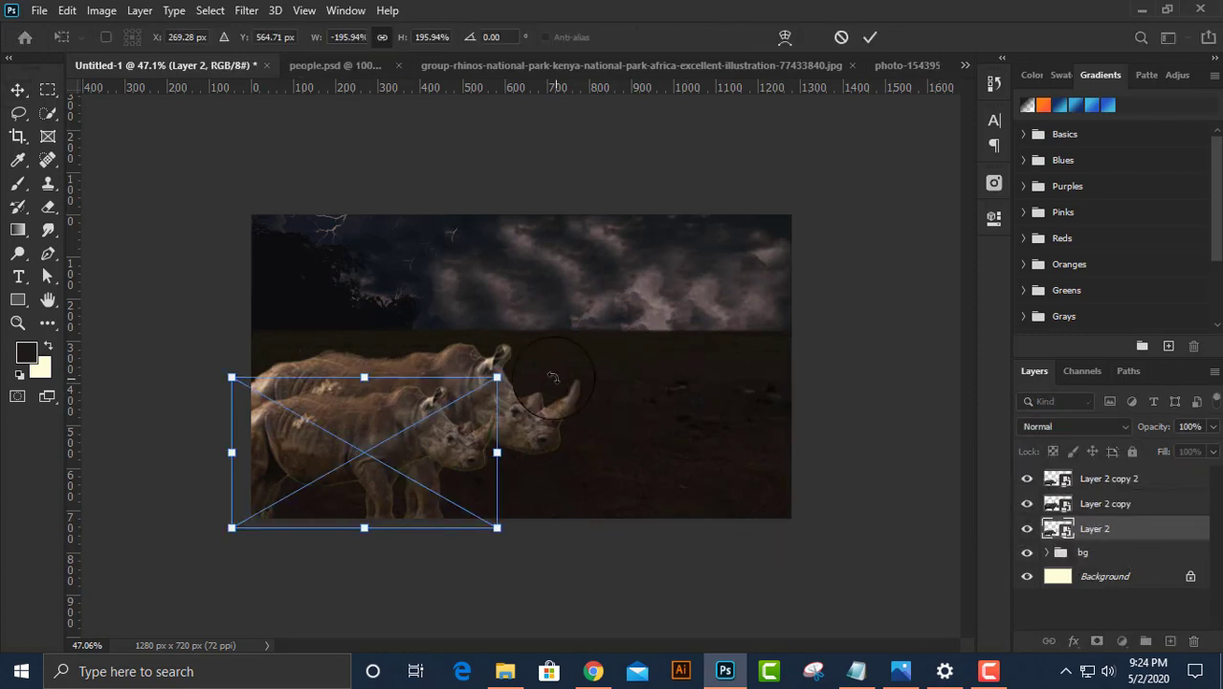
pyautogui.moveTo(496, 380); pyautogui.dragTo(643, 281)
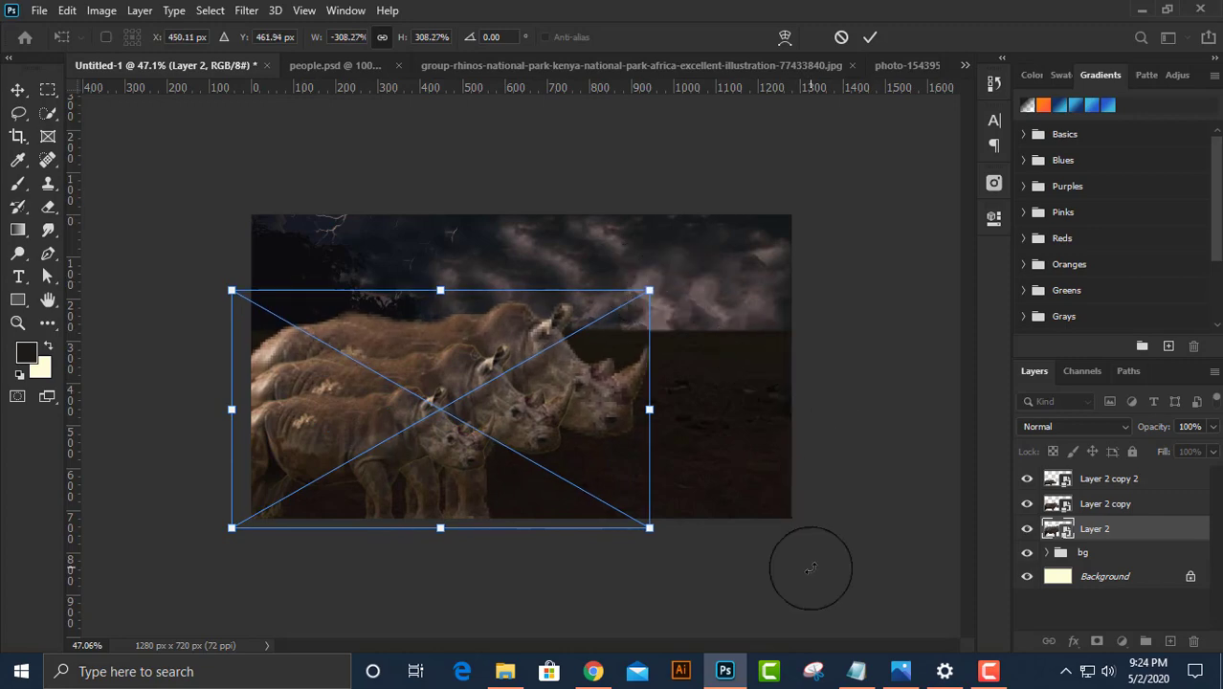
pyautogui.press('Return')
pyautogui.moveTo(1069, 642); pyautogui.dragTo(1147, 498)
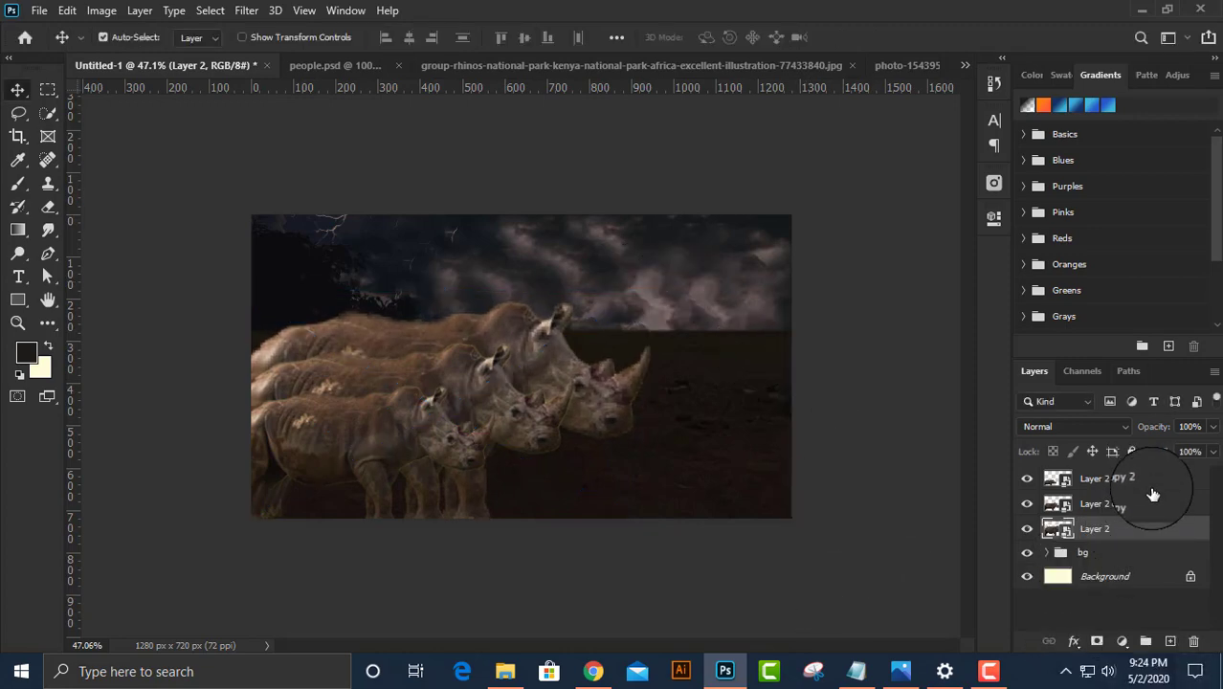
pyautogui.hotkey('ctrl', '1')
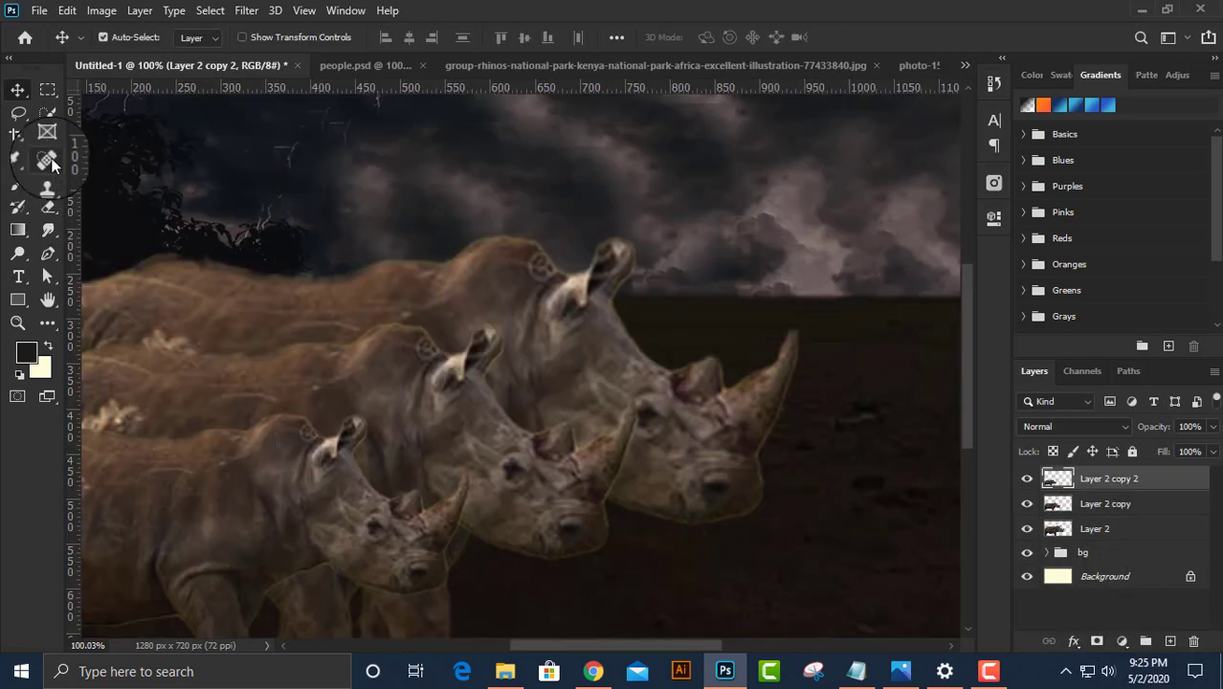
# Clone-stamp over the rhinos' heads and ears with a roughly 45 px brush.
pyautogui.click(48, 186)
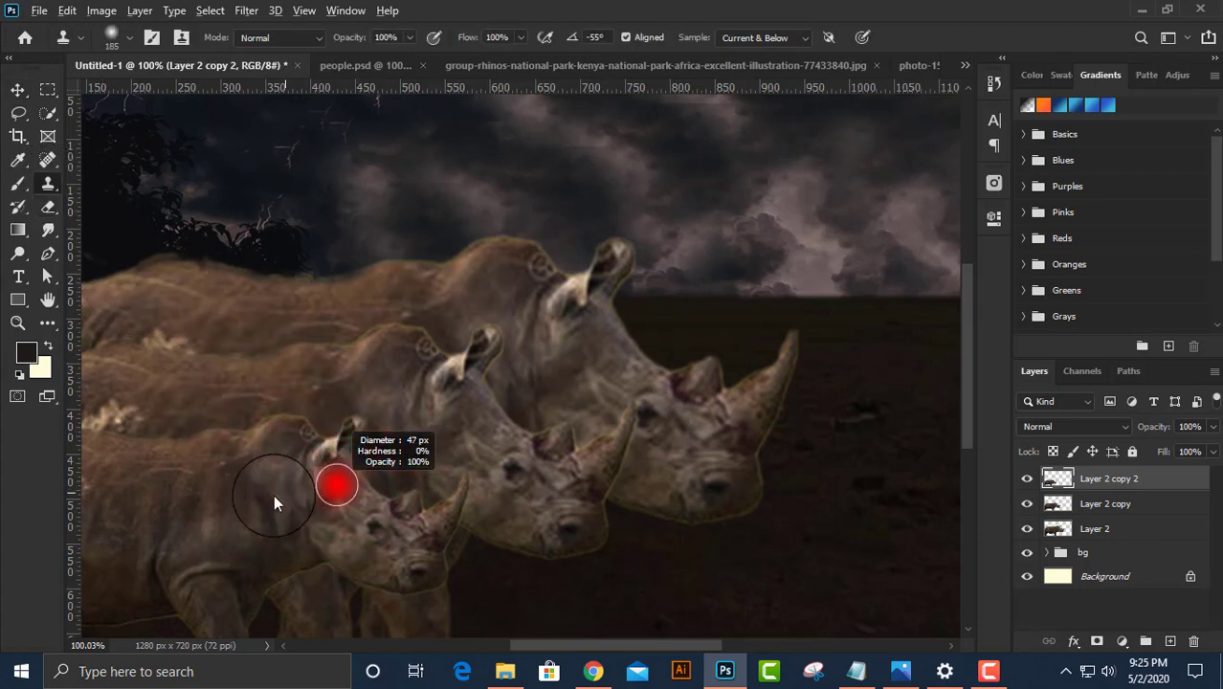
pyautogui.moveTo(274, 497)
pyautogui.mouseDown()
pyautogui.moveTo(297, 451)
pyautogui.moveTo(374, 419)
pyautogui.moveTo(300, 429)
pyautogui.mouseUp()
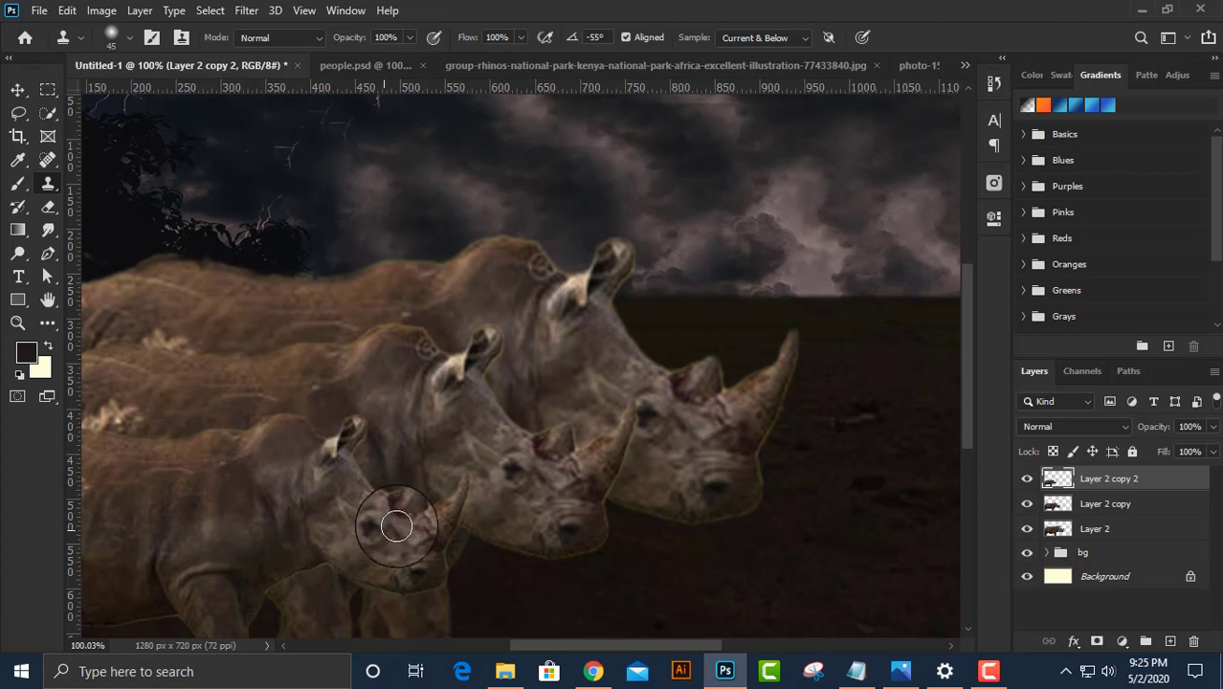
pyautogui.moveTo(392, 363)
pyautogui.mouseDown()
pyautogui.moveTo(421, 350)
pyautogui.moveTo(390, 368)
pyautogui.mouseUp()
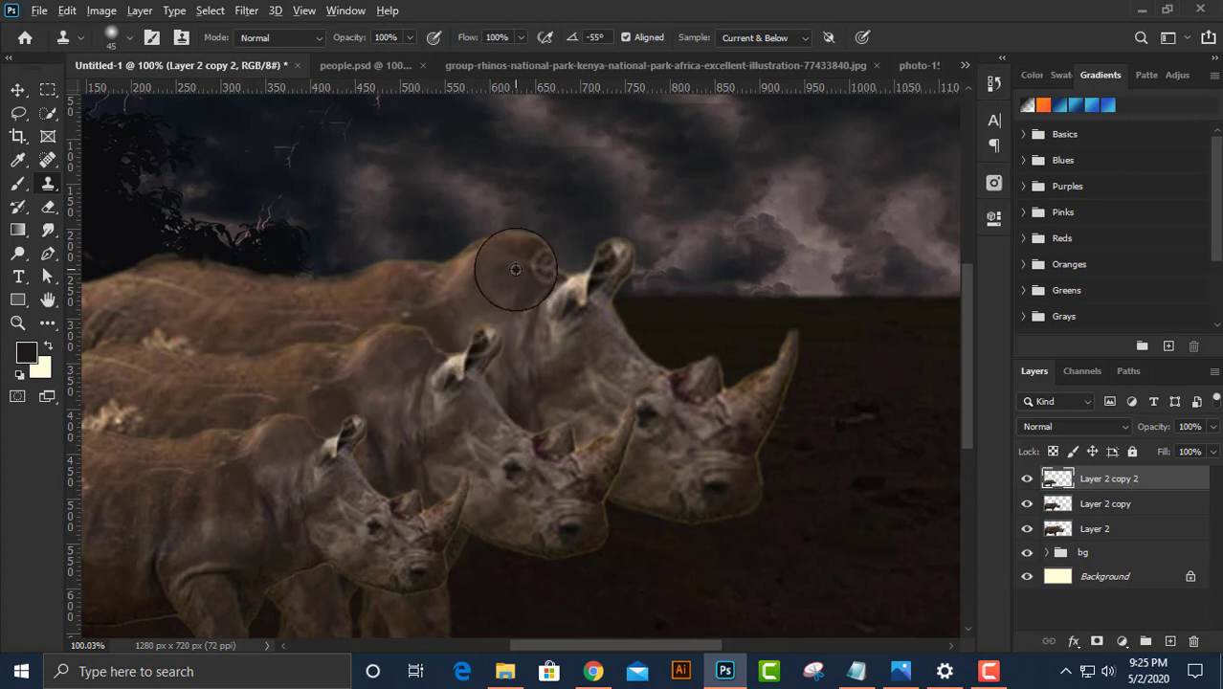
pyautogui.moveTo(511, 265); pyautogui.dragTo(541, 279)
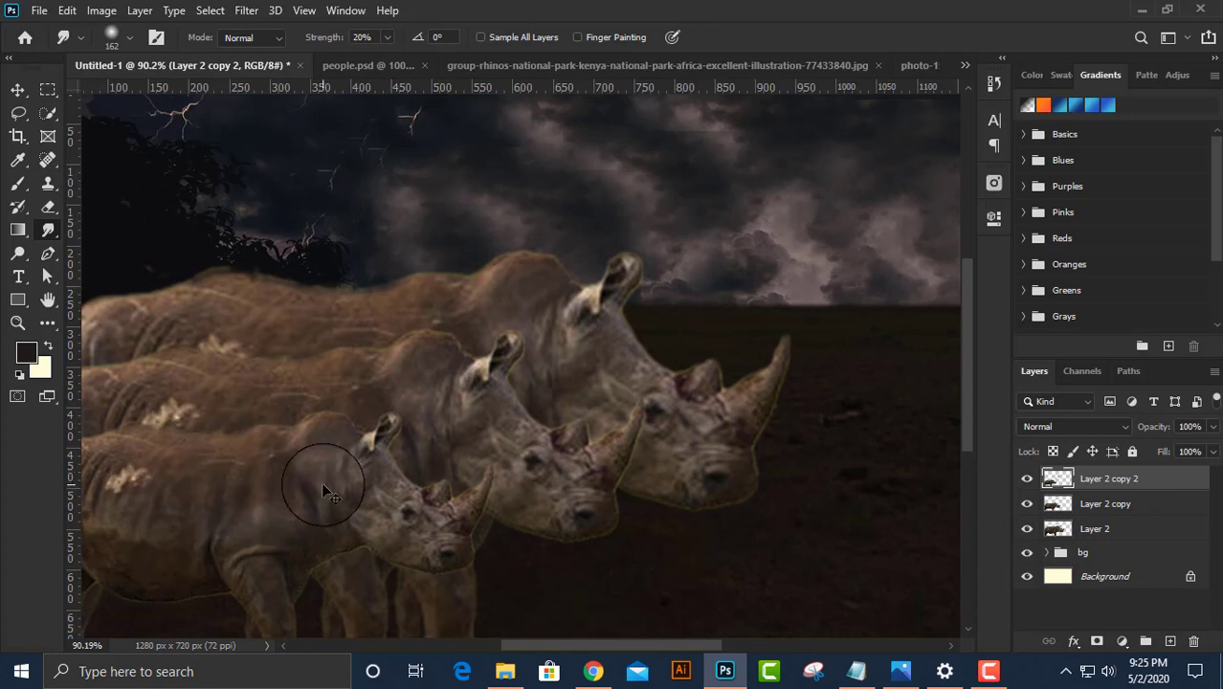
# Smudge the rhinos' backs and light fur patches on the Layer 2 rhino layers at 20% strength.
pyautogui.click(1101, 528)
pyautogui.moveTo(311, 324)
pyautogui.mouseDown()
pyautogui.moveTo(220, 259)
pyautogui.moveTo(505, 257)
pyautogui.moveTo(432, 344)
pyautogui.mouseUp()
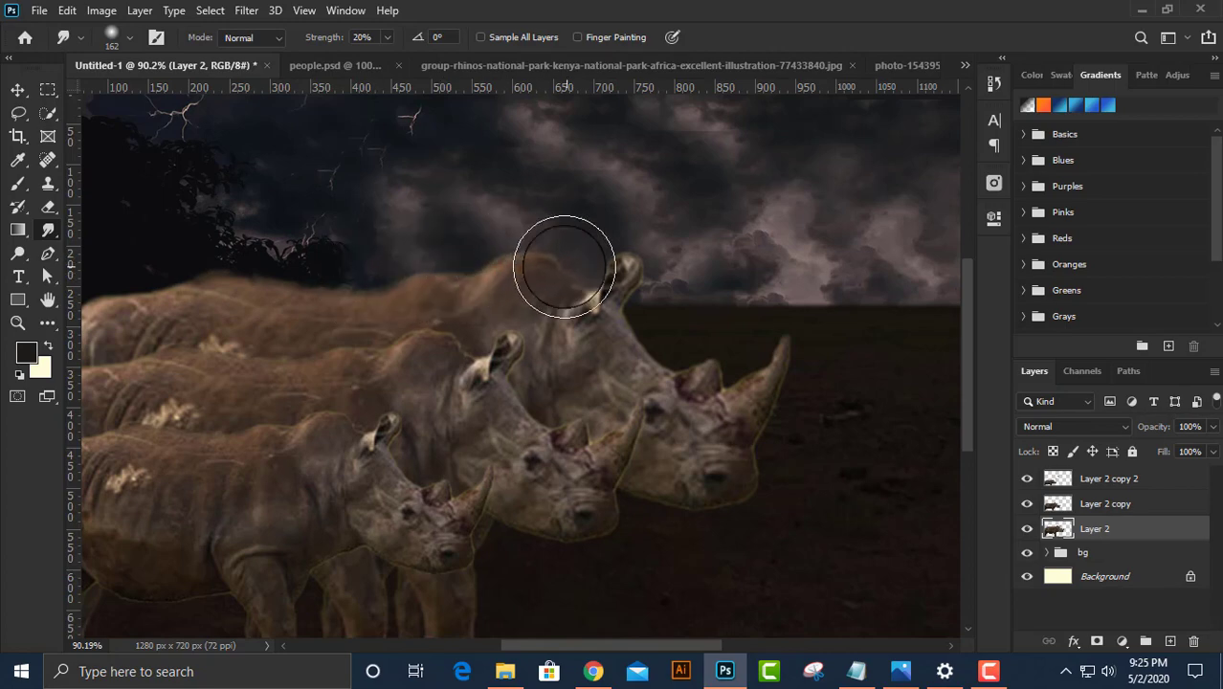
pyautogui.scroll(-2, 277, 295)
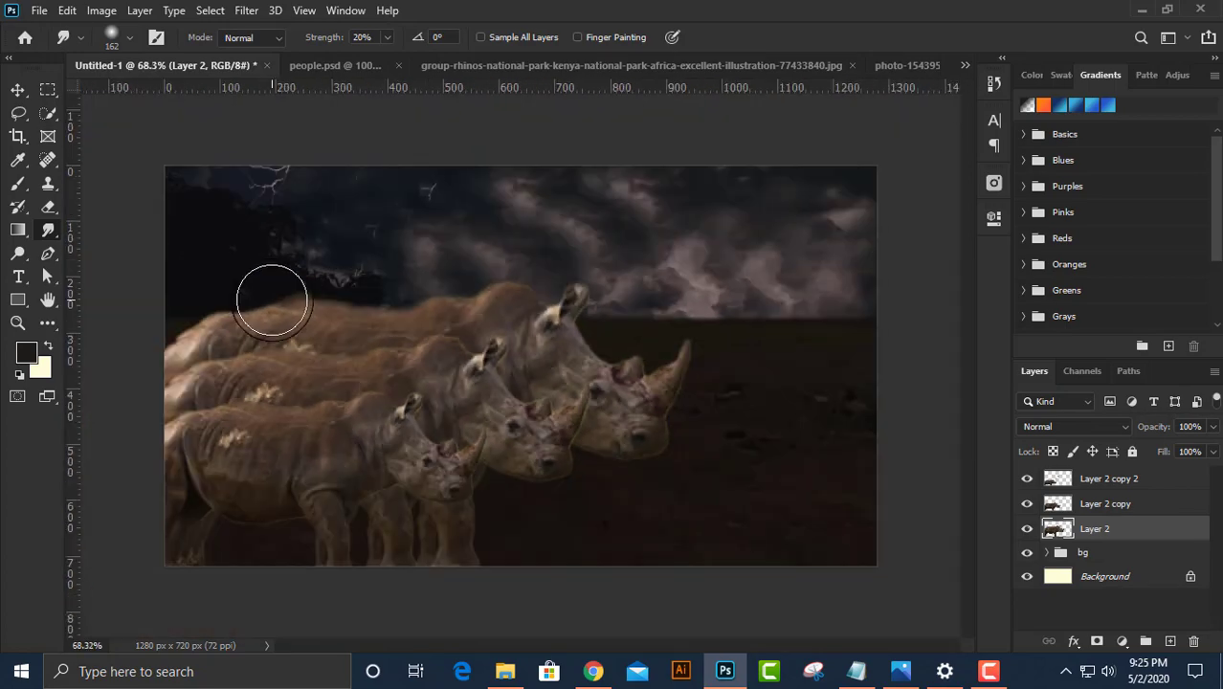
pyautogui.moveTo(289, 298)
pyautogui.mouseDown()
pyautogui.moveTo(317, 341)
pyautogui.moveTo(309, 314)
pyautogui.moveTo(284, 358)
pyautogui.moveTo(423, 340)
pyautogui.mouseUp()
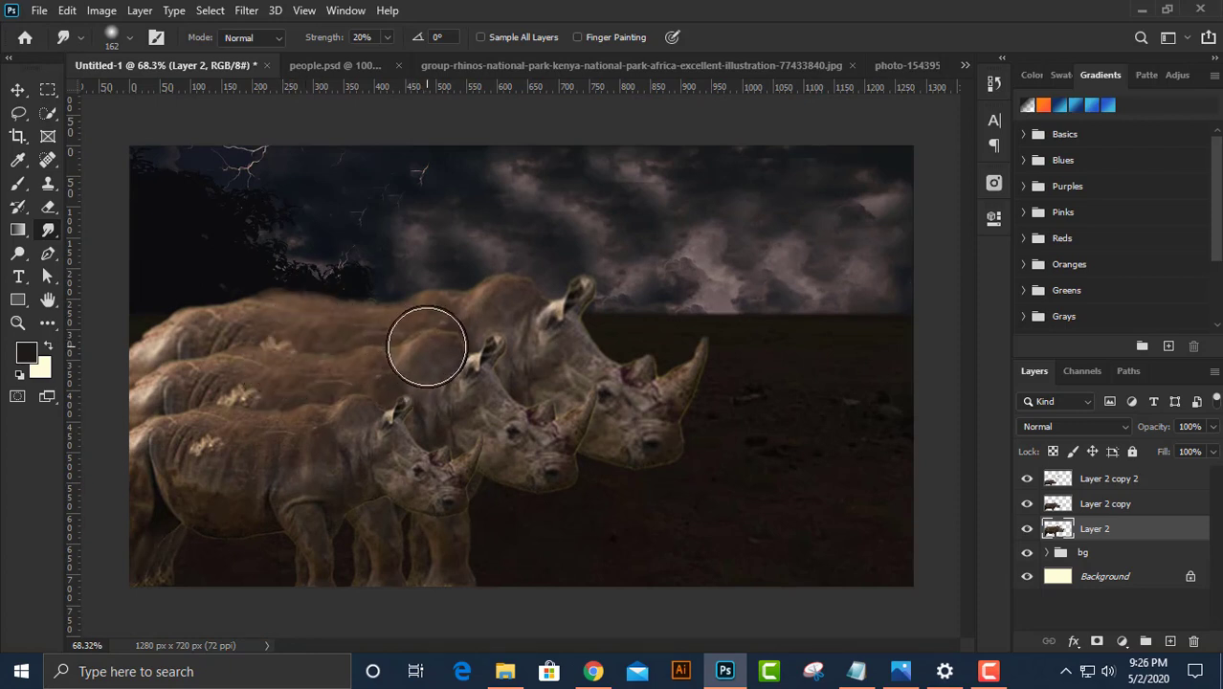
pyautogui.click(1174, 501)
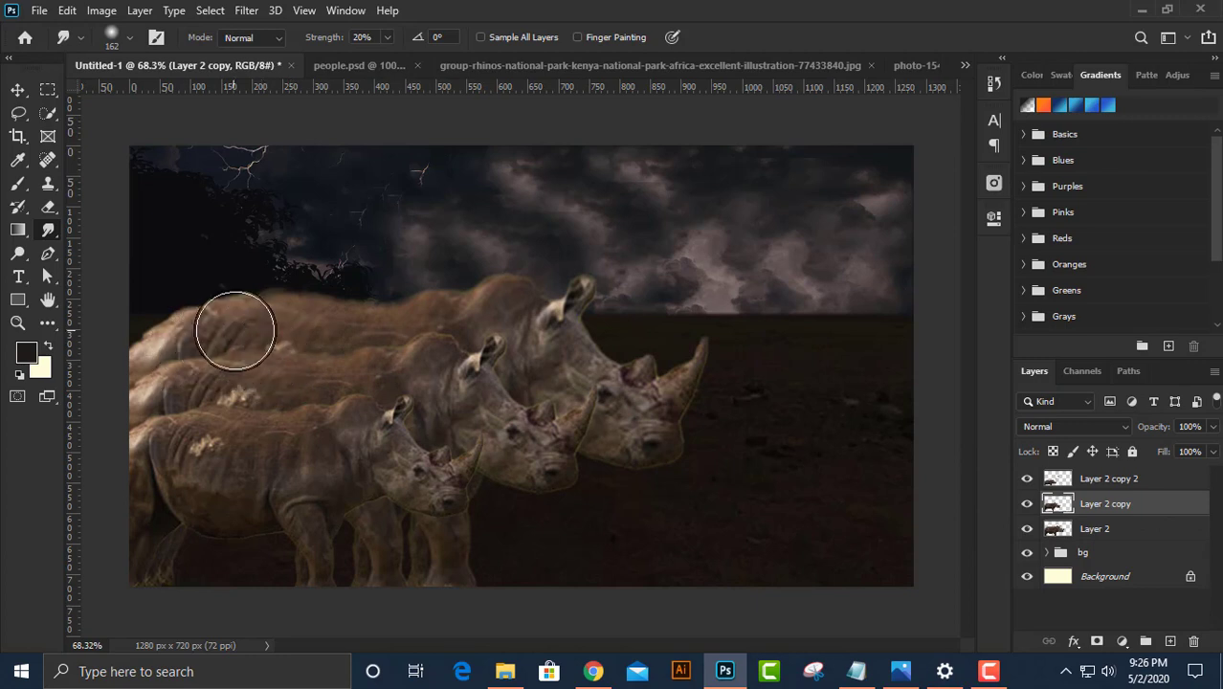
pyautogui.click(1137, 534)
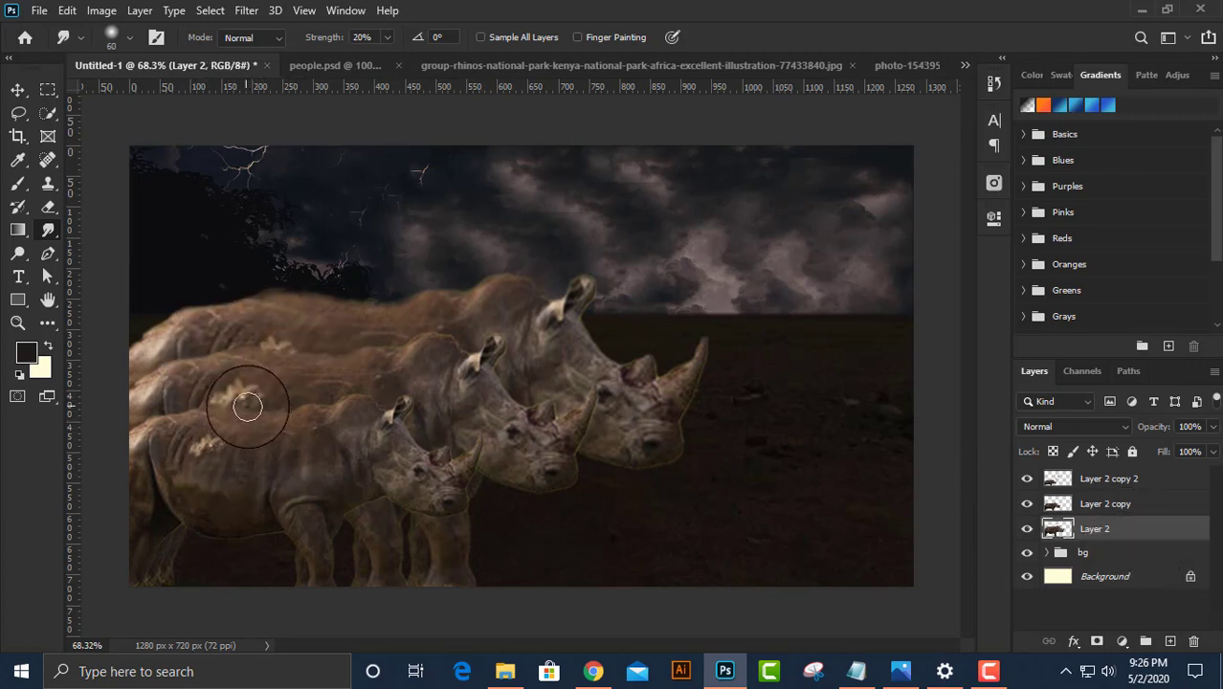
pyautogui.moveTo(247, 407)
pyautogui.mouseDown()
pyautogui.moveTo(265, 383)
pyautogui.moveTo(254, 398)
pyautogui.moveTo(294, 393)
pyautogui.mouseUp()
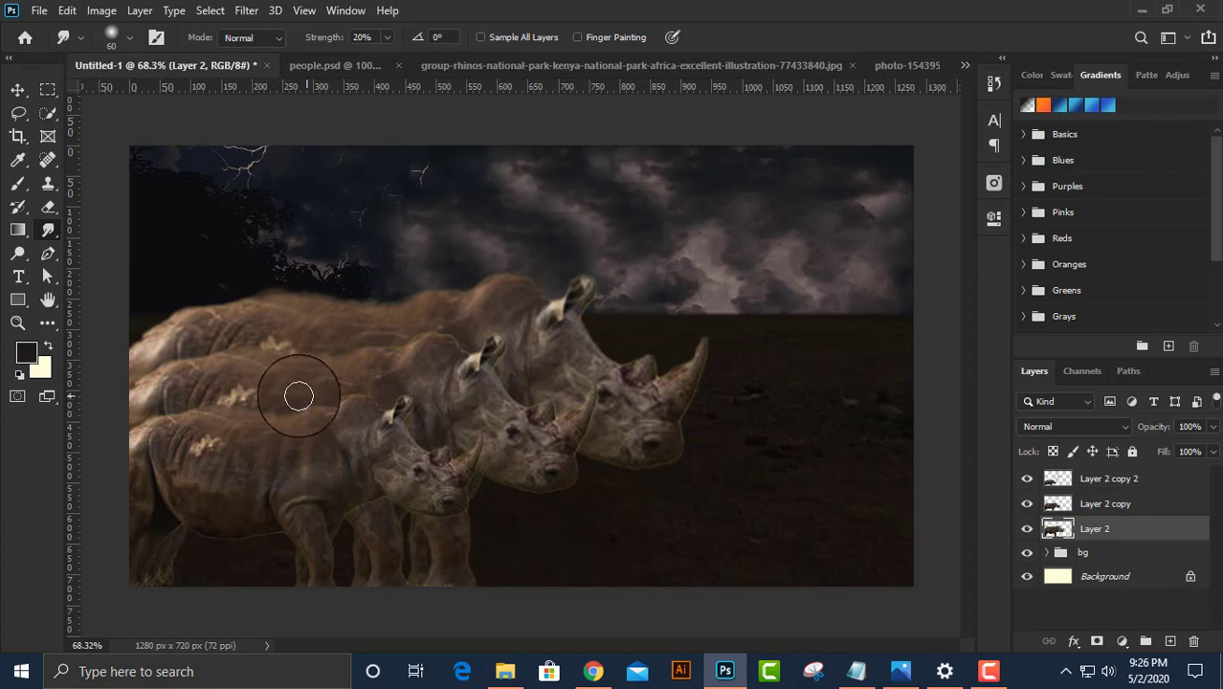
pyautogui.scroll(-1, 141, 322)
# Add a new Layer 3 beneath the rhinos and paint soft black shadows under their legs.
pyautogui.press('v')
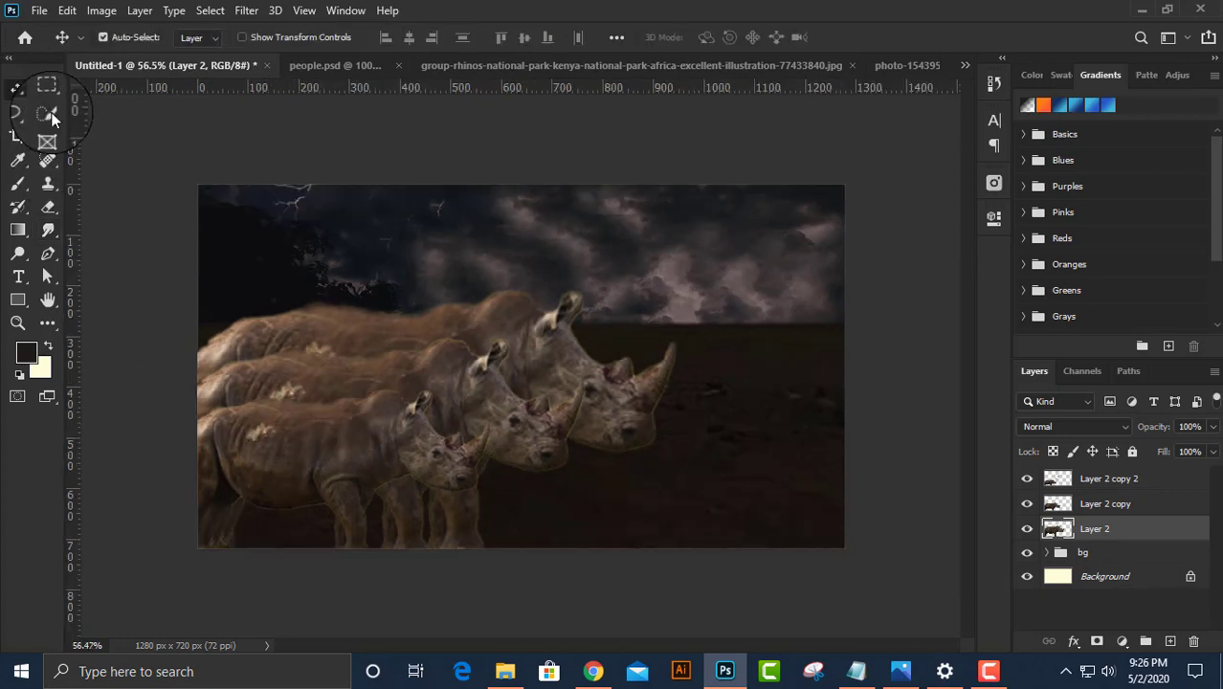
pyautogui.hotkey('ctrl', 'shift', 'alt', 'n')
pyautogui.hotkey('ctrl', '[')
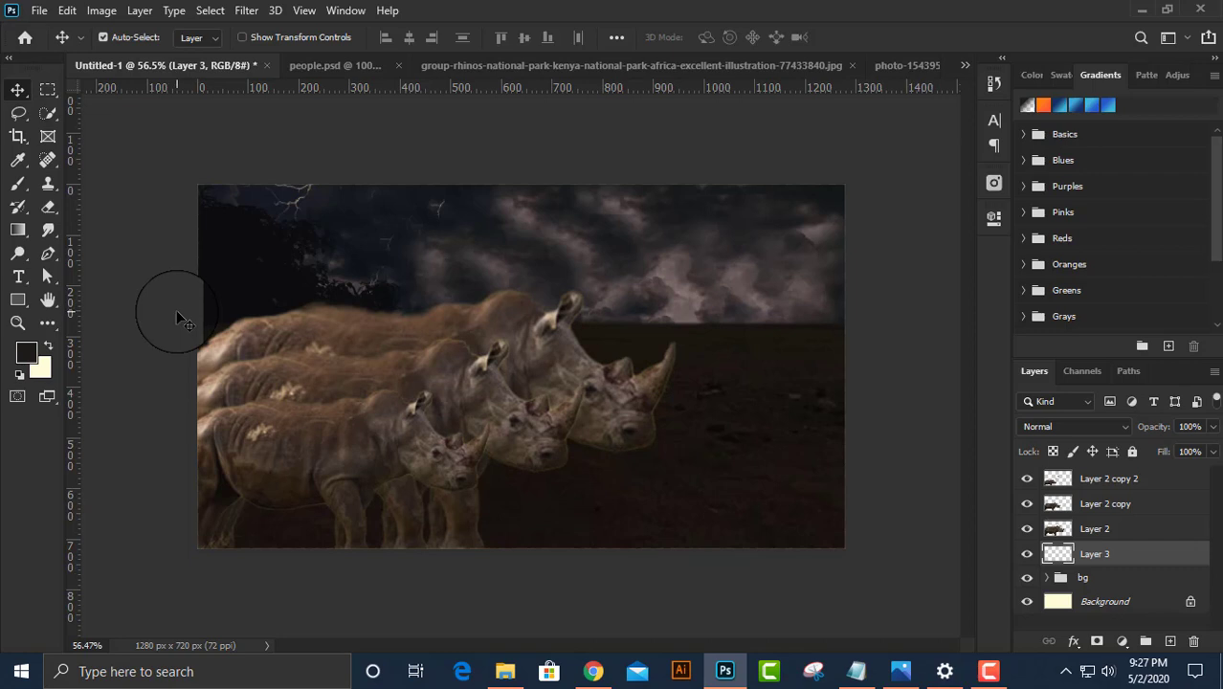
pyautogui.press('b')
pyautogui.rightClick(335, 517)
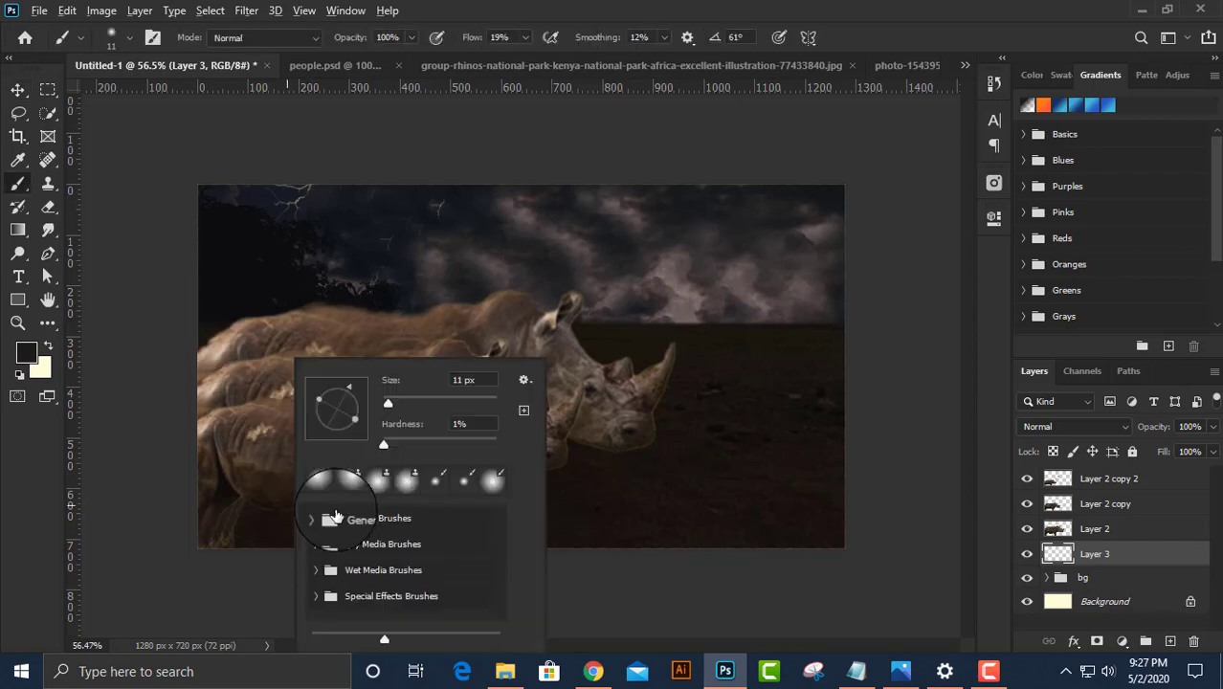
pyautogui.press('Escape')
pyautogui.moveTo(229, 483); pyautogui.dragTo(224, 487)
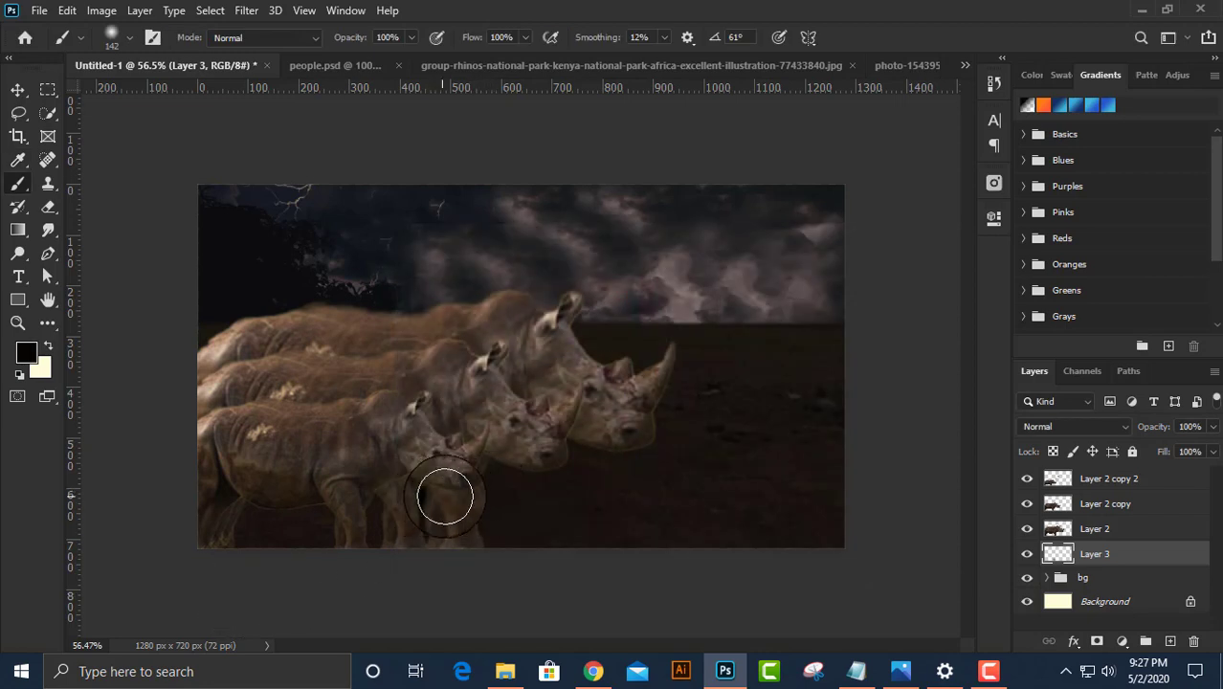
pyautogui.moveTo(445, 496); pyautogui.dragTo(220, 512)
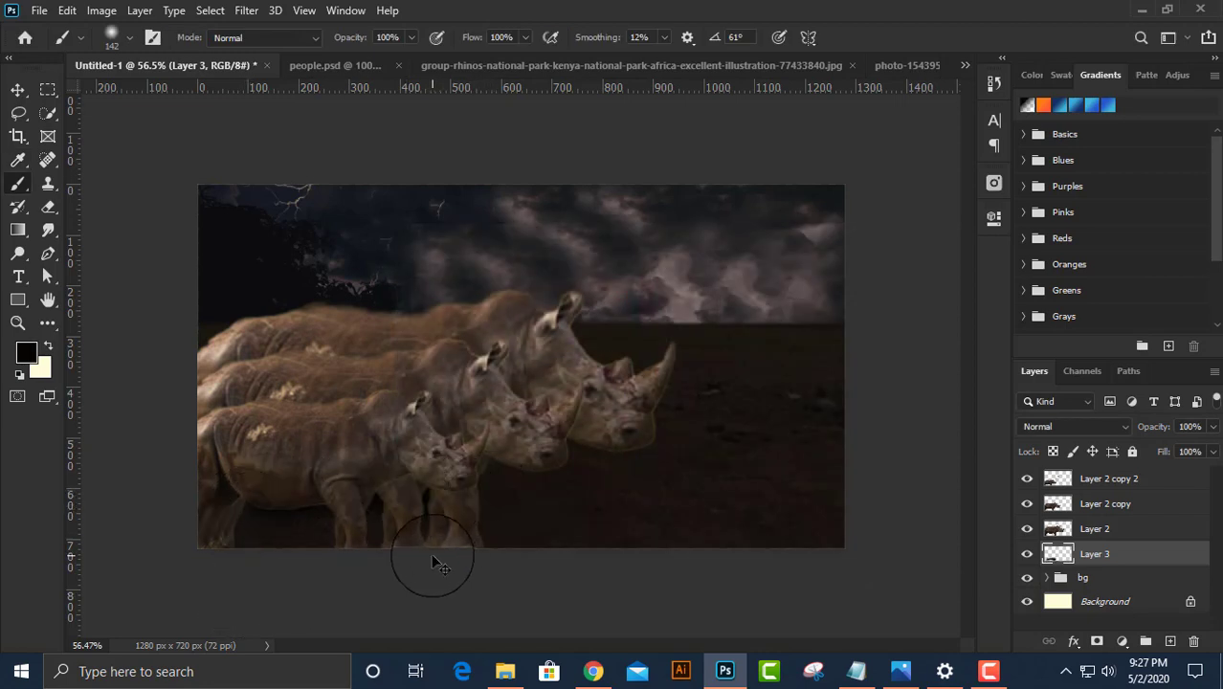
pyautogui.moveTo(480, 37); pyautogui.dragTo(415, 37)
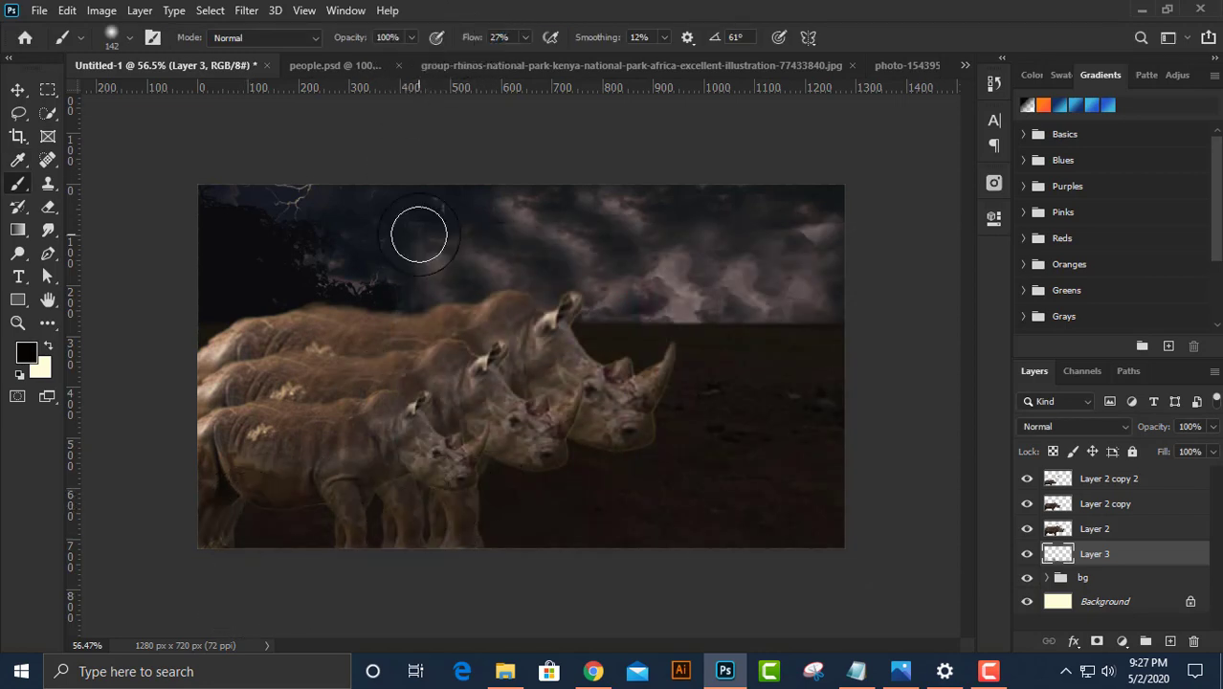
pyautogui.moveTo(436, 494)
pyautogui.mouseDown()
pyautogui.moveTo(213, 500)
pyautogui.moveTo(424, 509)
pyautogui.moveTo(486, 557)
pyautogui.mouseUp()
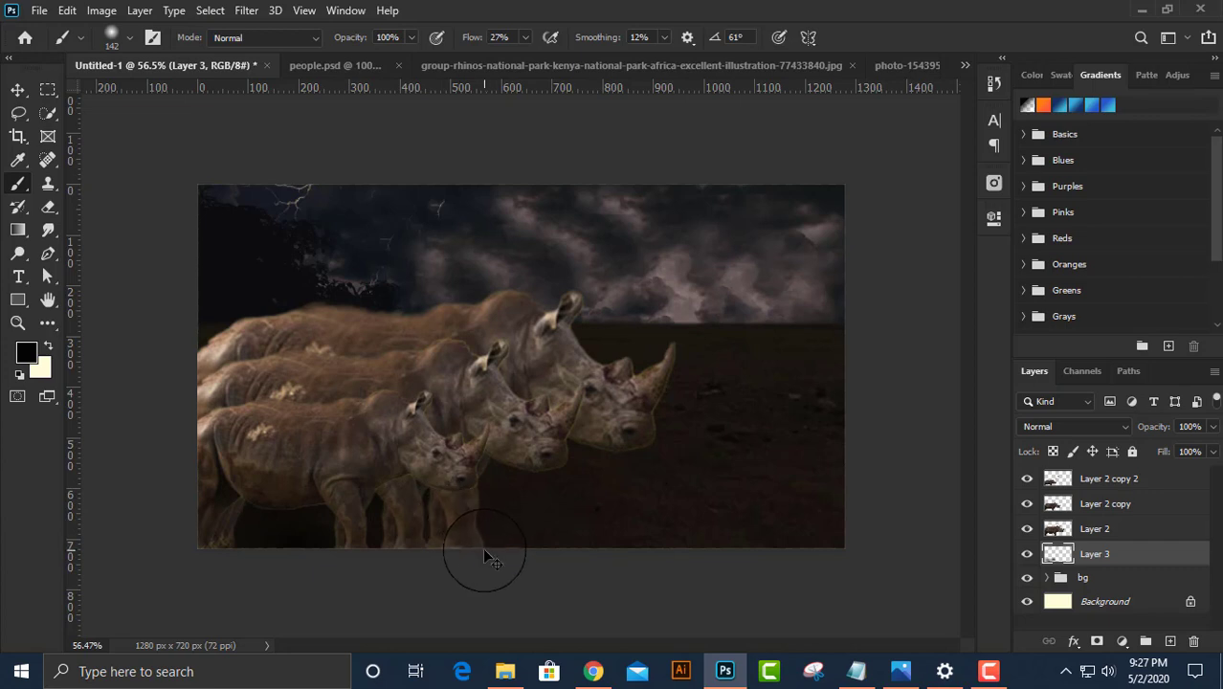
# Set Layer 3 to Multiply blending at 39% opacity.
pyautogui.click(1084, 435)
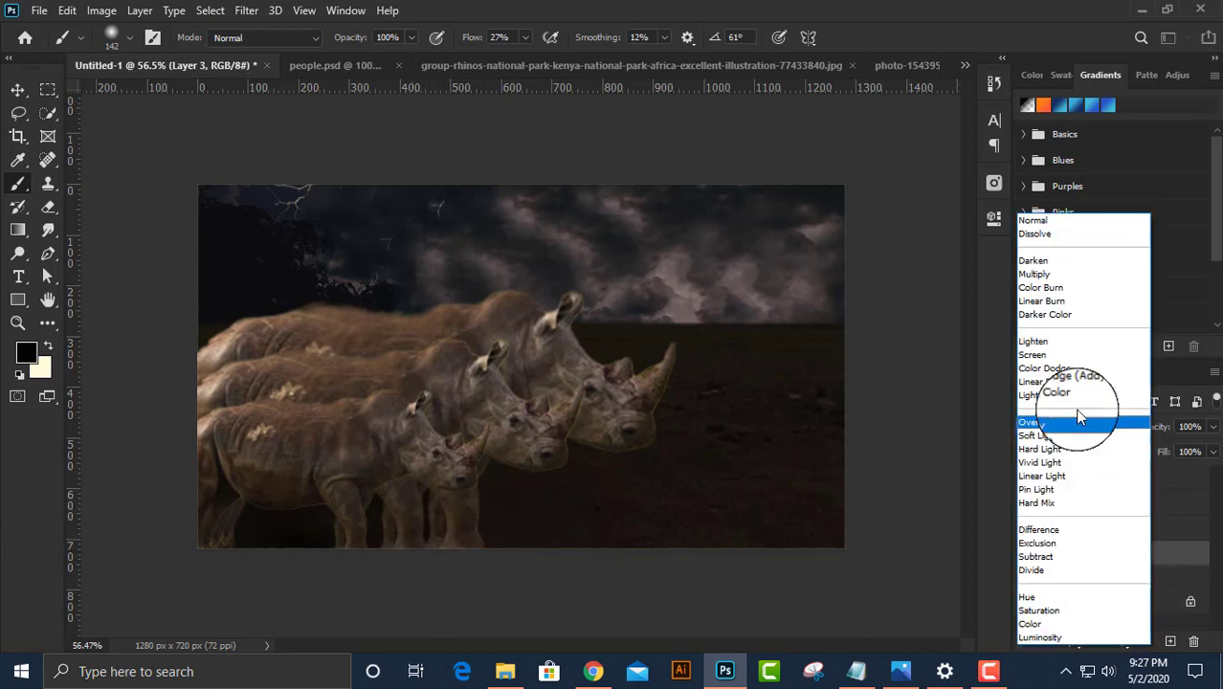
pyautogui.click(1054, 274)
pyautogui.moveTo(1152, 426); pyautogui.dragTo(3, 544)
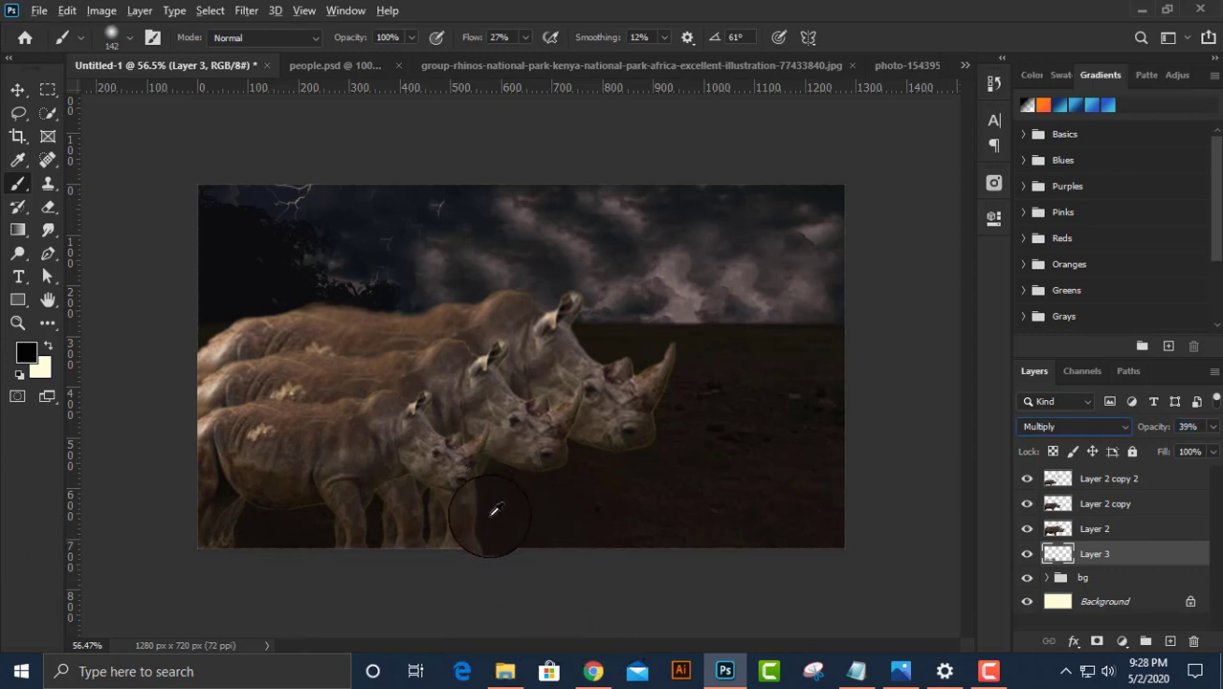
pyautogui.click(17, 89)
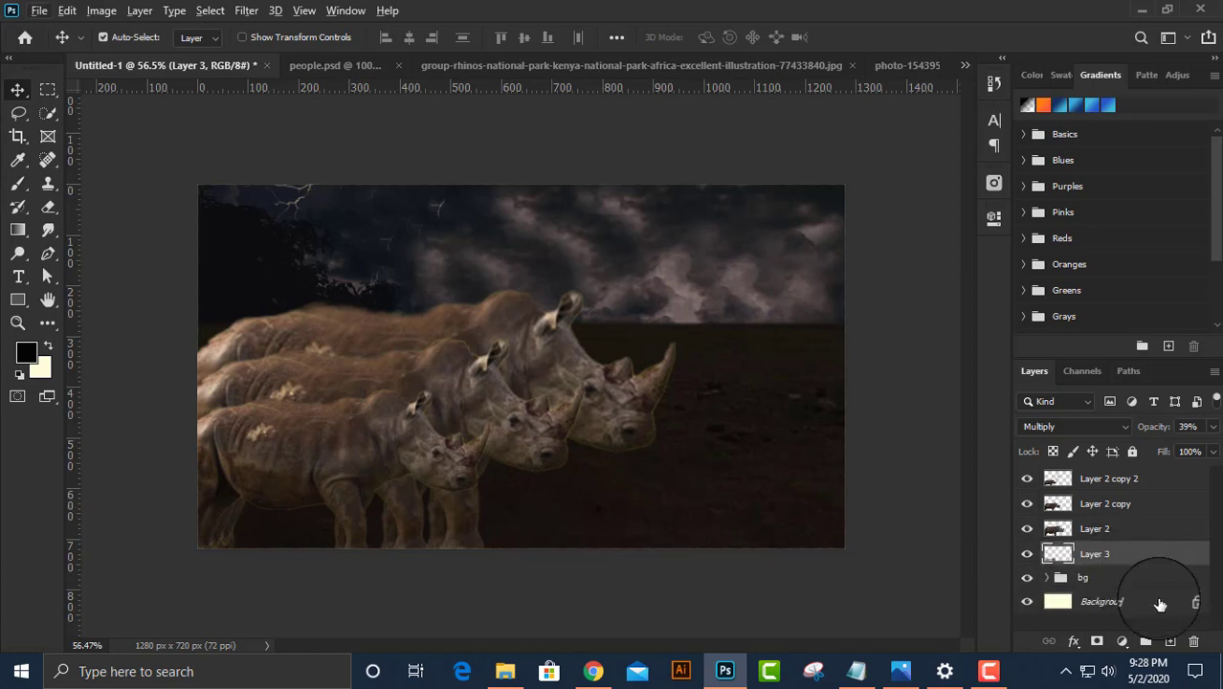
# Add Layer 4 above Layer 3 with 33% brush opacity, blended Multiply at 44% opacity.
pyautogui.click(1169, 641)
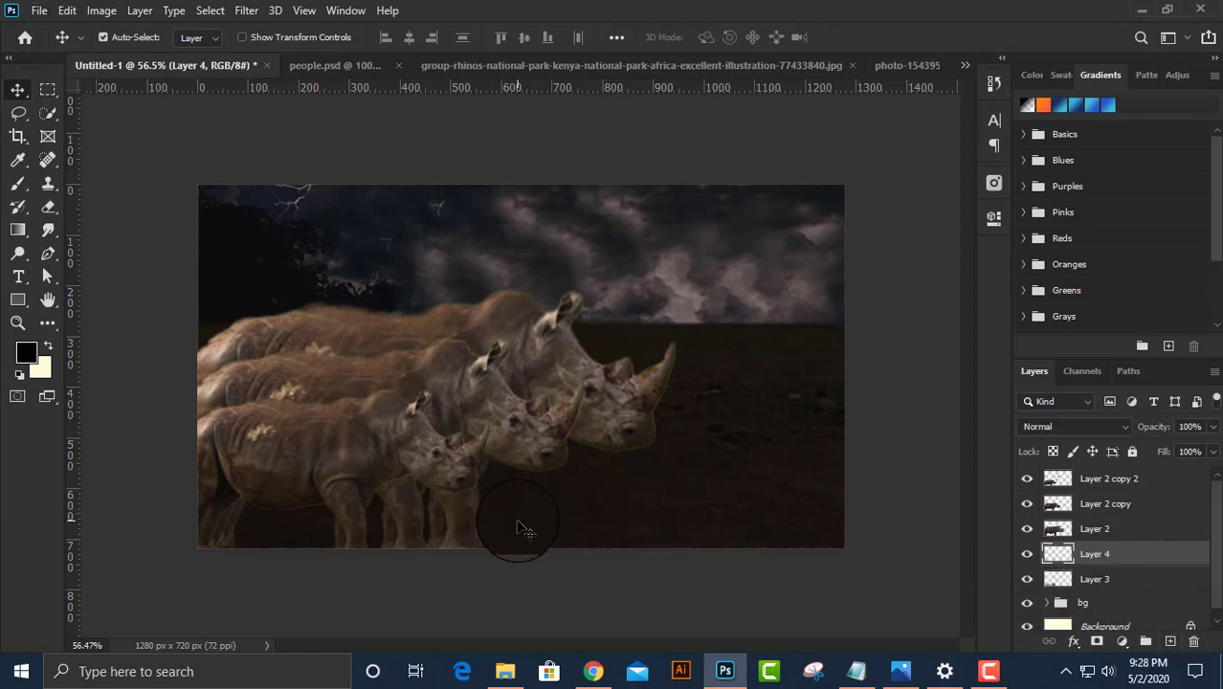
pyautogui.press('b')
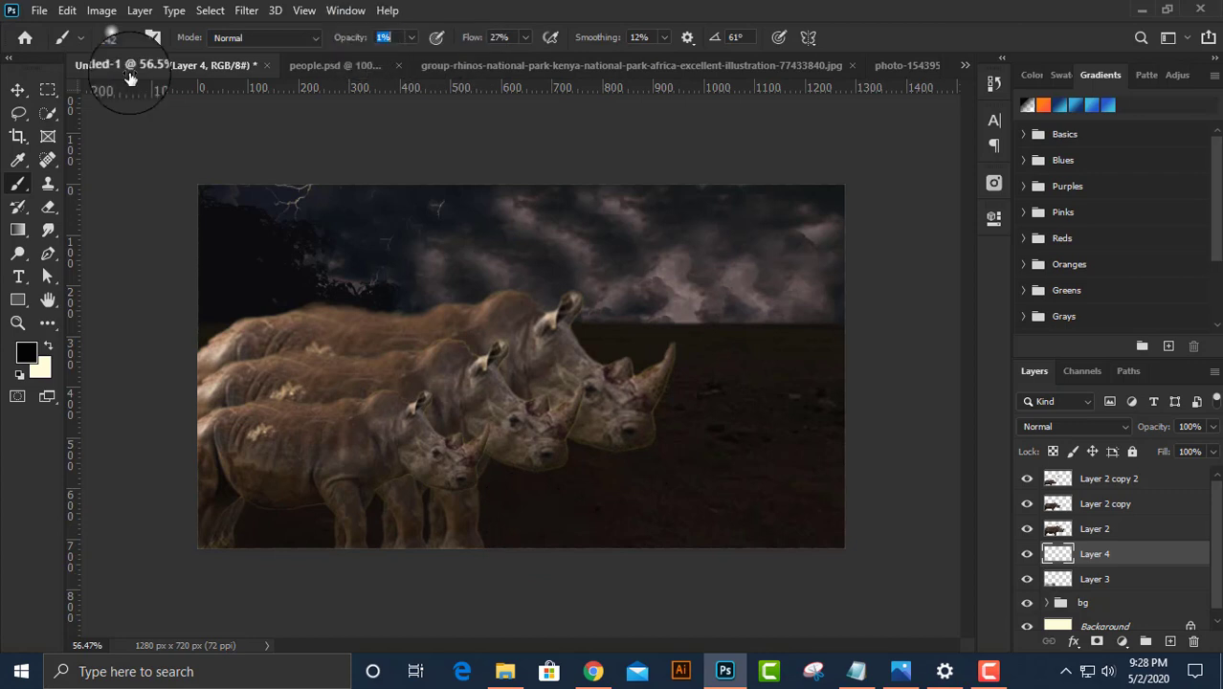
pyautogui.write('33')
pyautogui.press('Return')
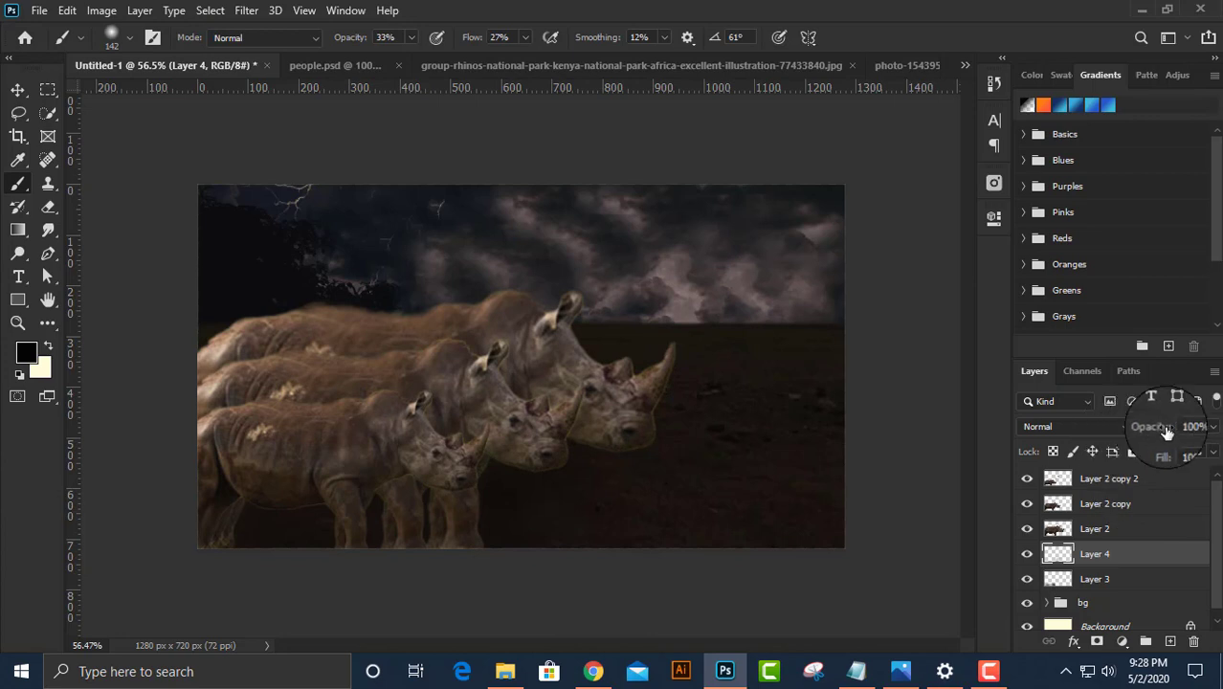
pyautogui.click(1109, 427)
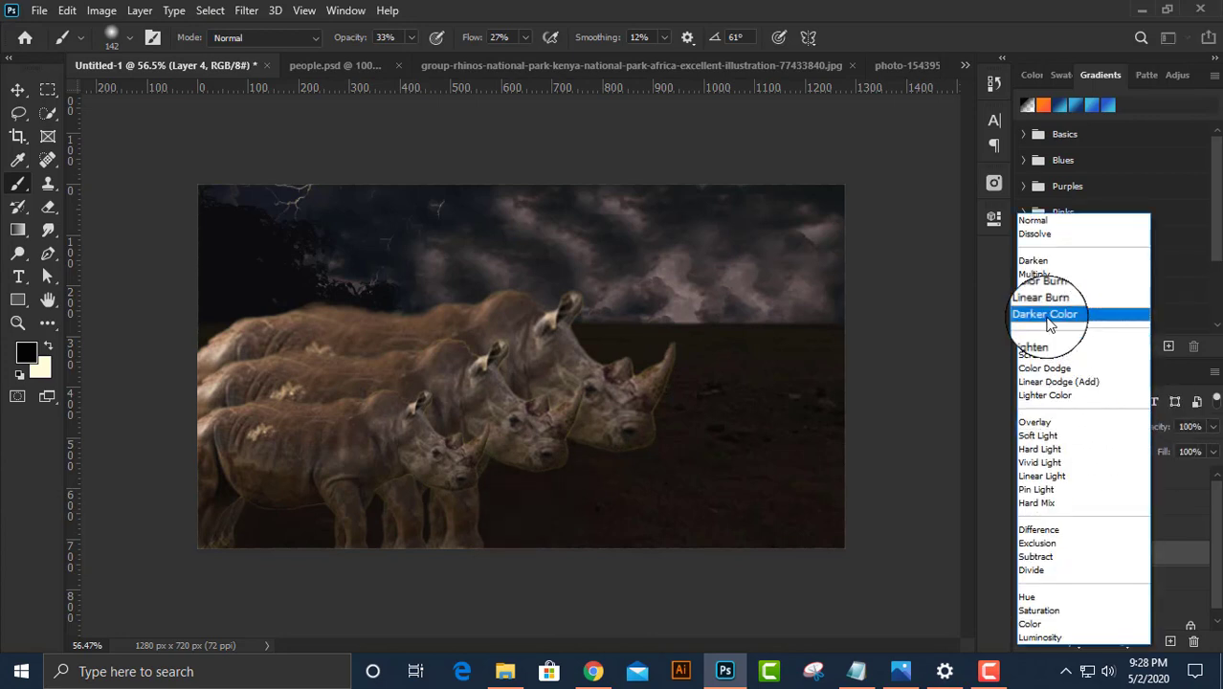
pyautogui.click(1038, 274)
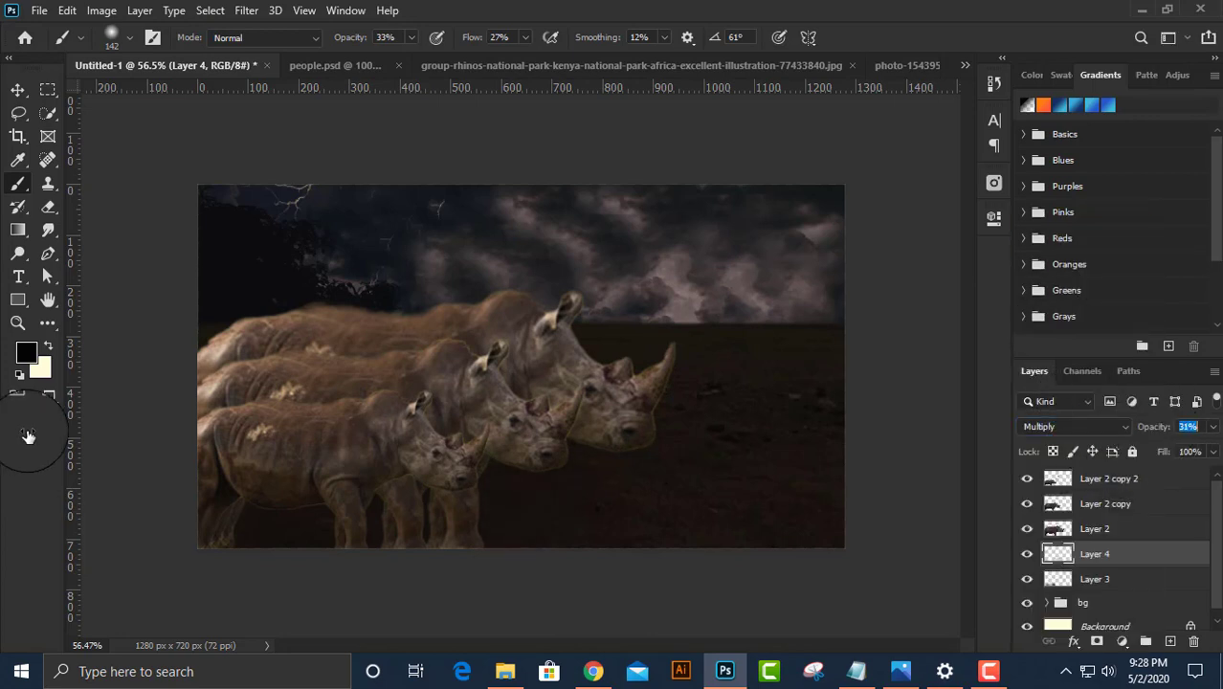
pyautogui.hotkey('shift', 'Tab')
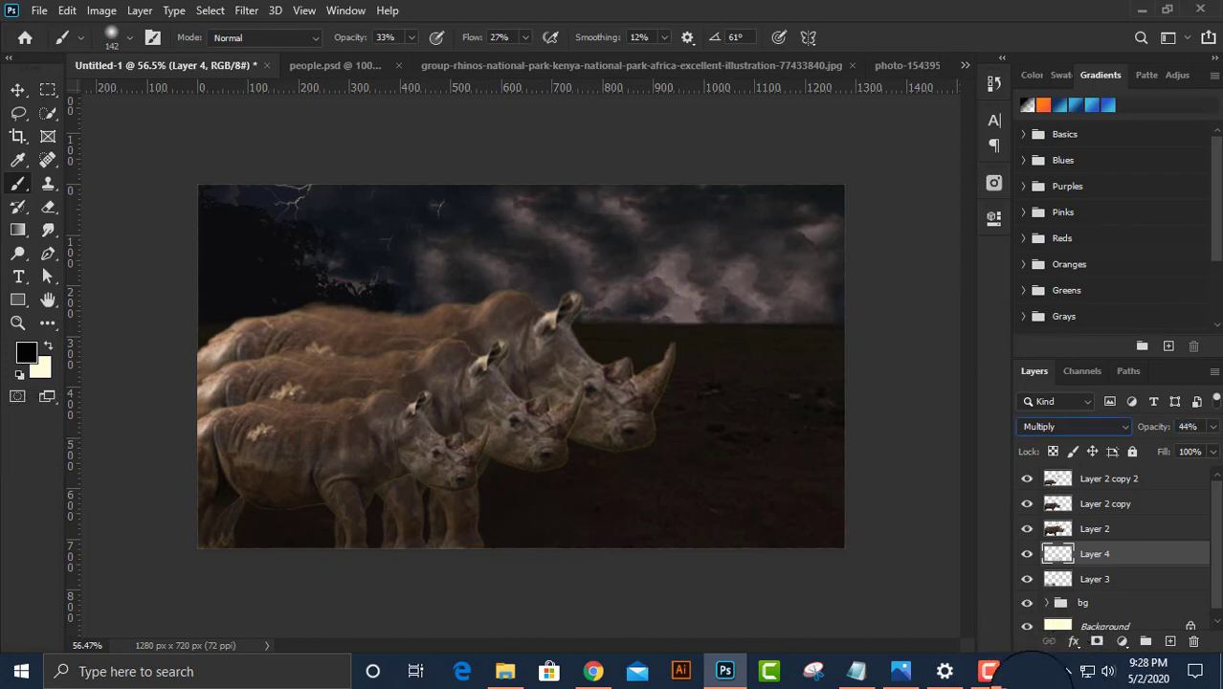
pyautogui.click(18, 89)
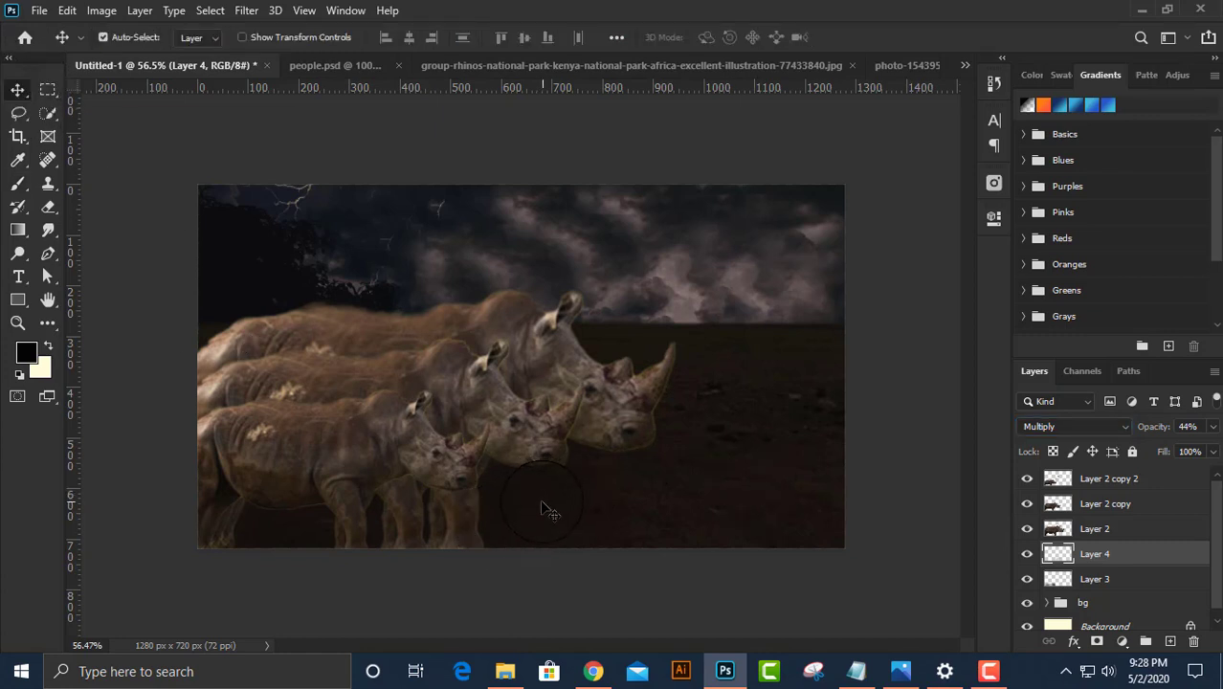
# Select the rhino layers down to Layer 3 and delete the stray empty layer.
pyautogui.click(1156, 487)
pyautogui.keyDown('shift'); pyautogui.click(1139, 578); pyautogui.keyUp('shift')
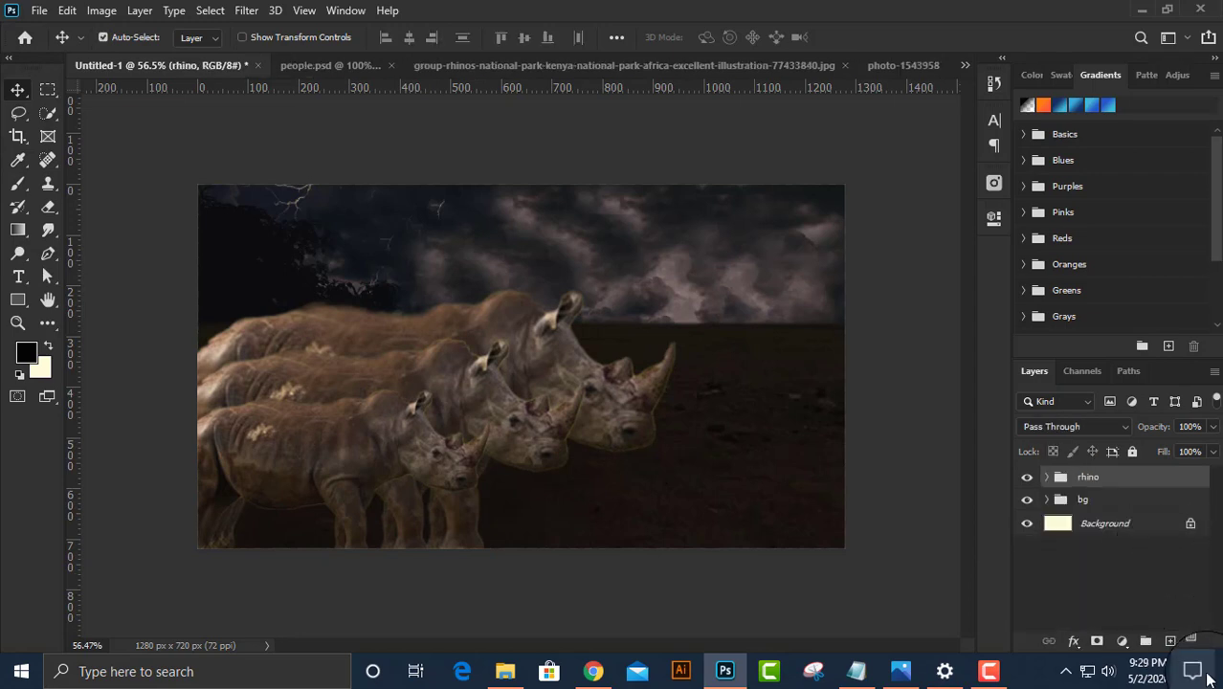
pyautogui.click(1170, 640)
pyautogui.press('Delete')
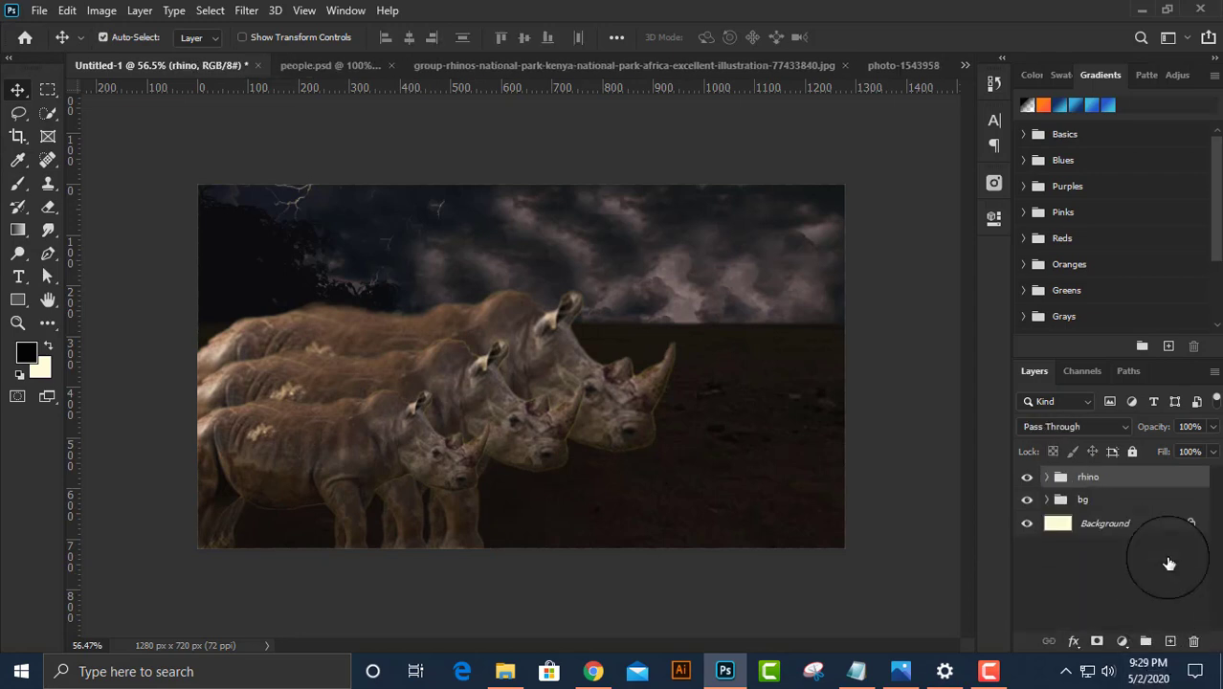
# Add a clipped Levels adjustment with the output white lowered to 51.
pyautogui.click(1123, 640)
pyautogui.click(1122, 406)
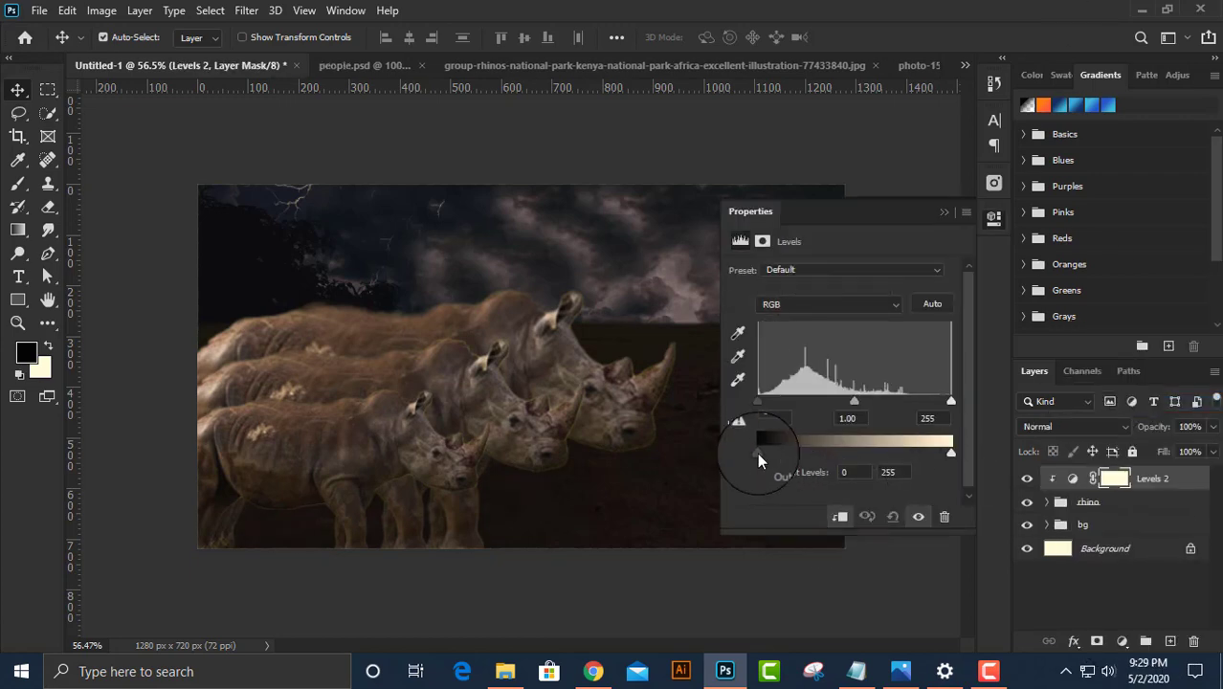
pyautogui.moveTo(951, 453)
pyautogui.mouseDown()
pyautogui.moveTo(843, 467)
pyautogui.moveTo(818, 486)
pyautogui.moveTo(817, 506)
pyautogui.mouseUp()
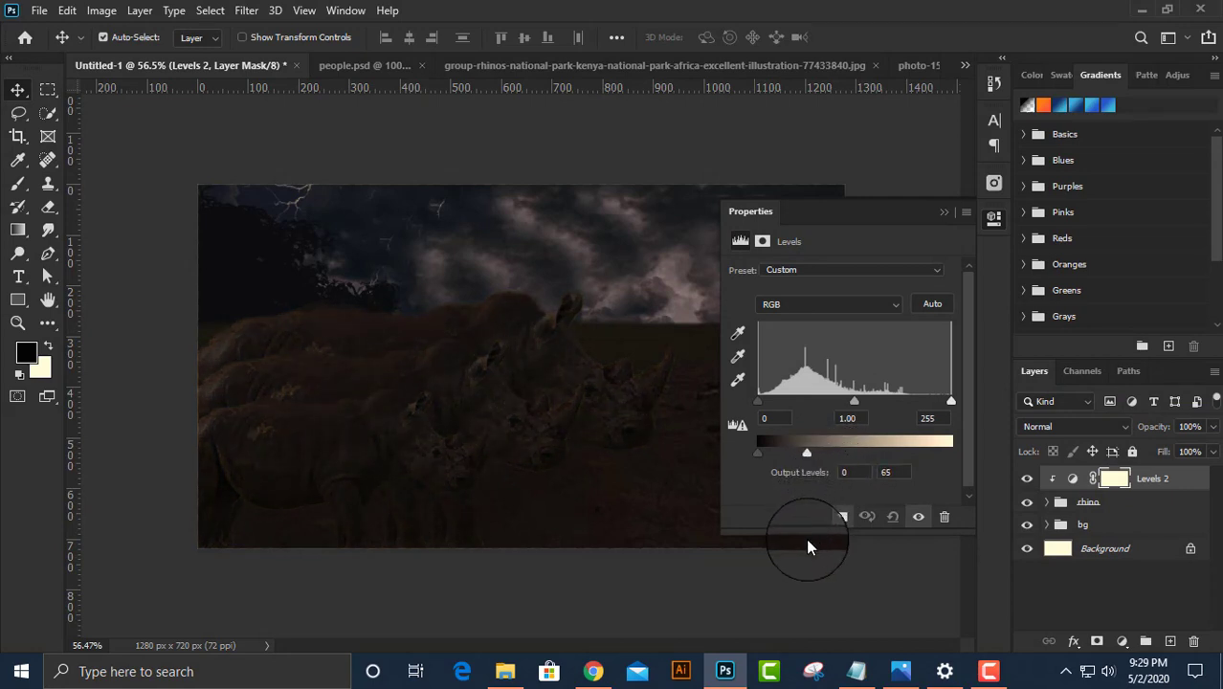
pyautogui.moveTo(806, 547); pyautogui.dragTo(799, 560)
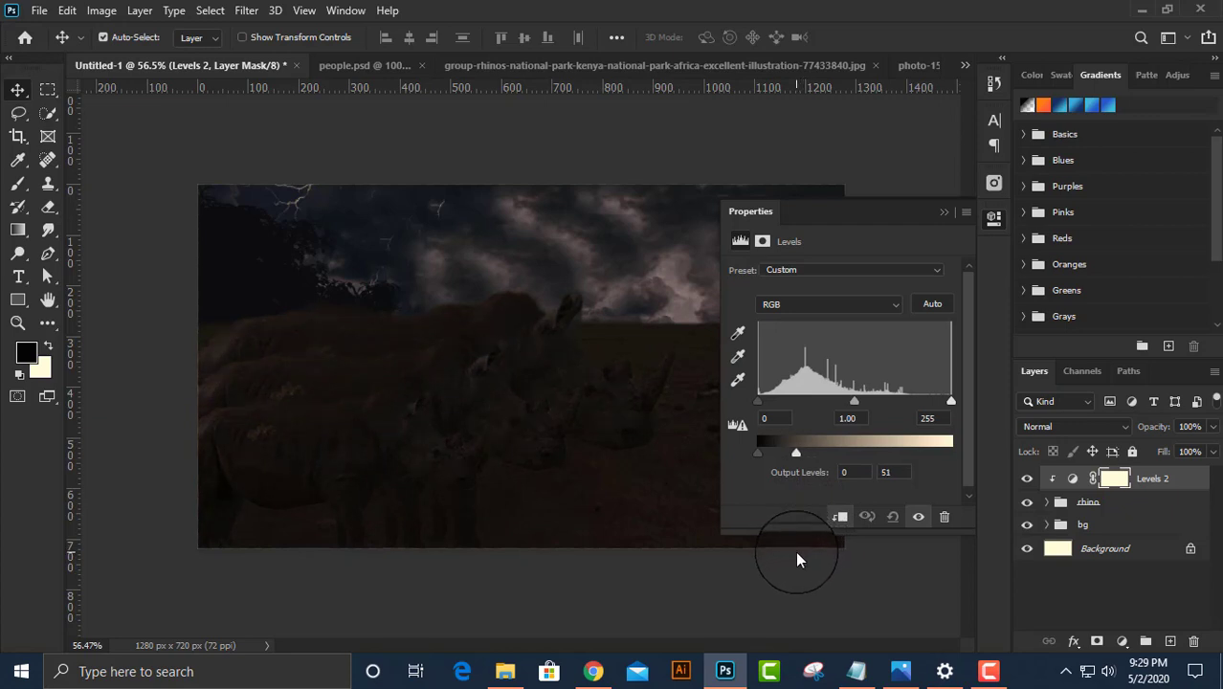
pyautogui.click(994, 217)
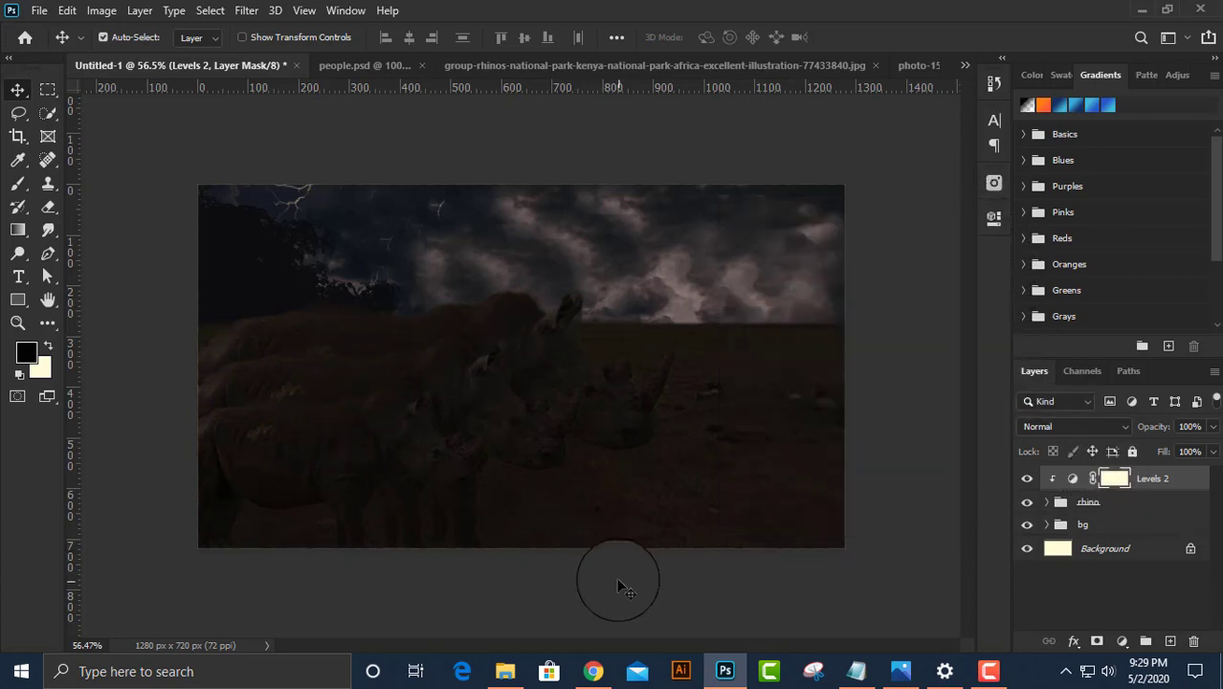
# Set the brush to 16% opacity and 21% flow, painting with black.
pyautogui.press('b')
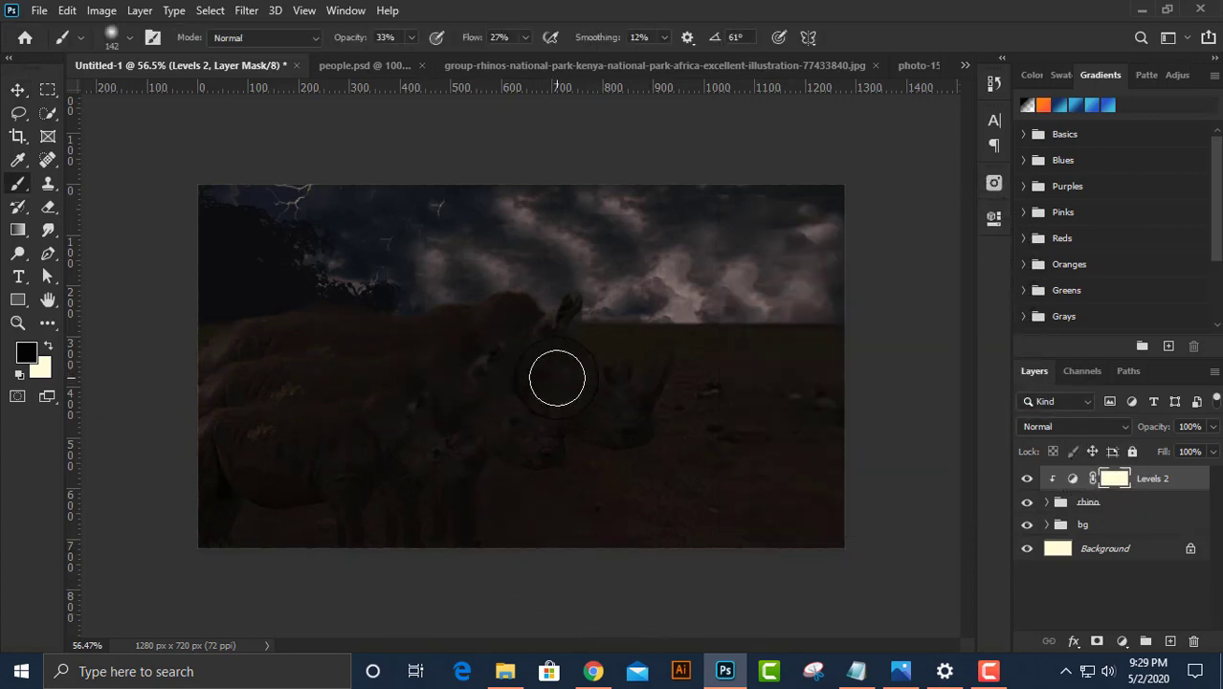
pyautogui.moveTo(350, 41); pyautogui.dragTo(326, 46)
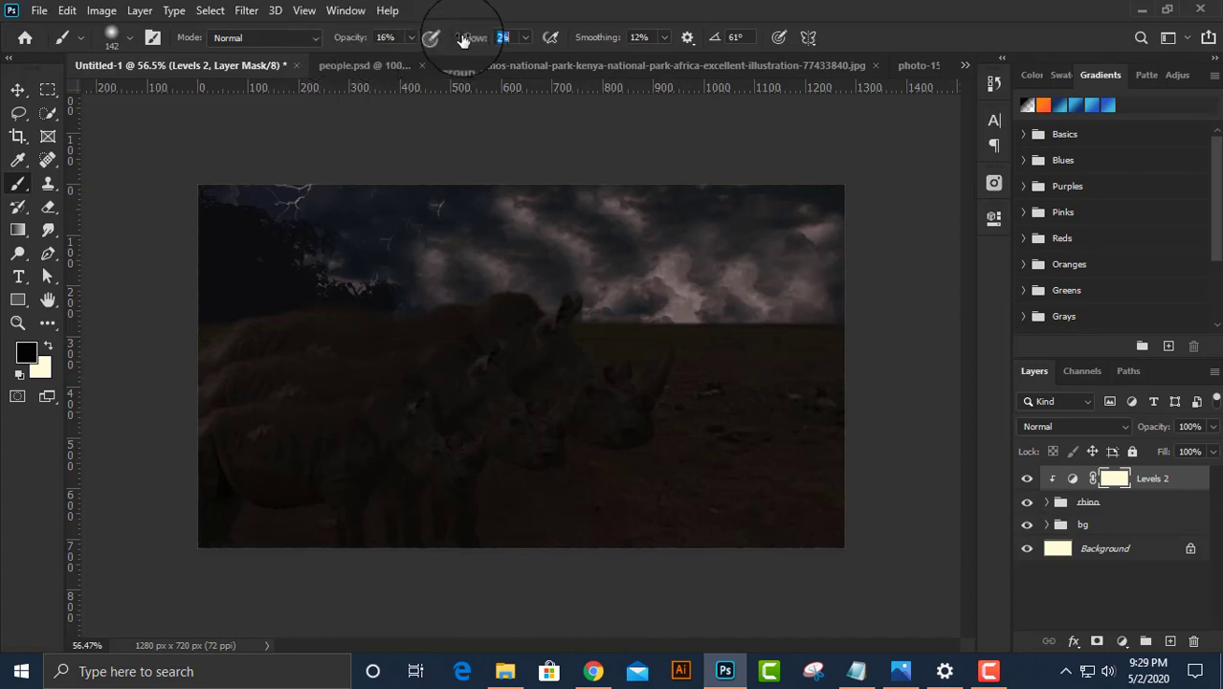
pyautogui.moveTo(463, 39); pyautogui.dragTo(459, 39)
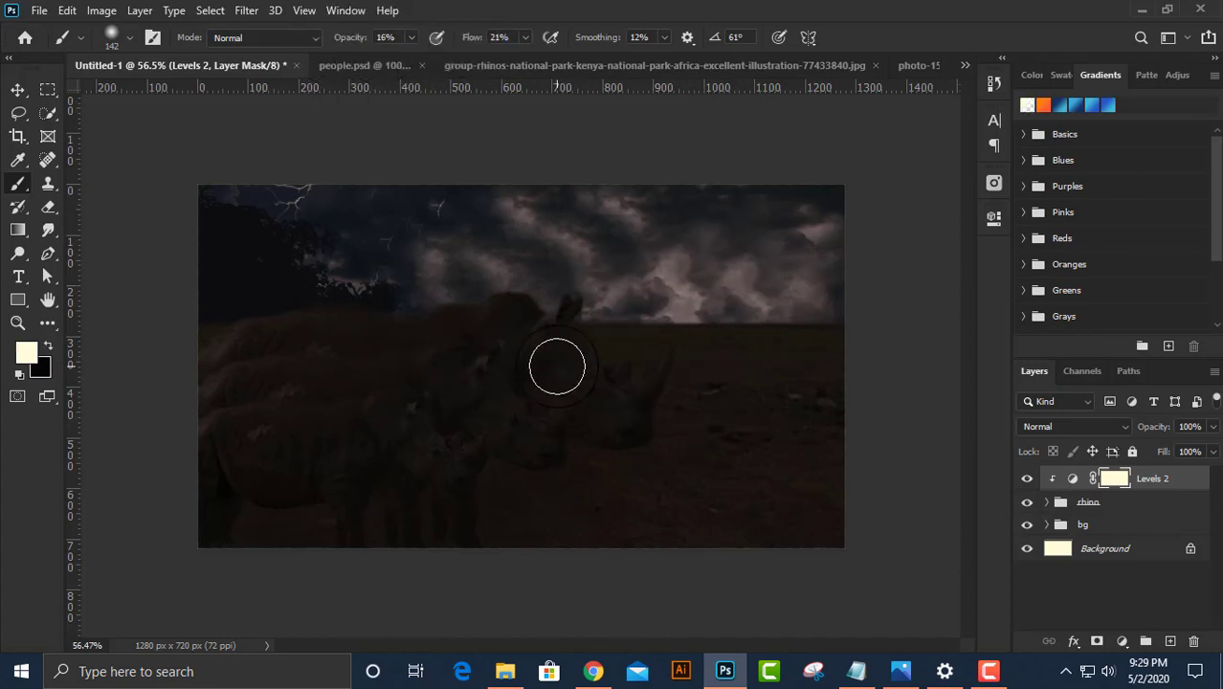
pyautogui.press('x')
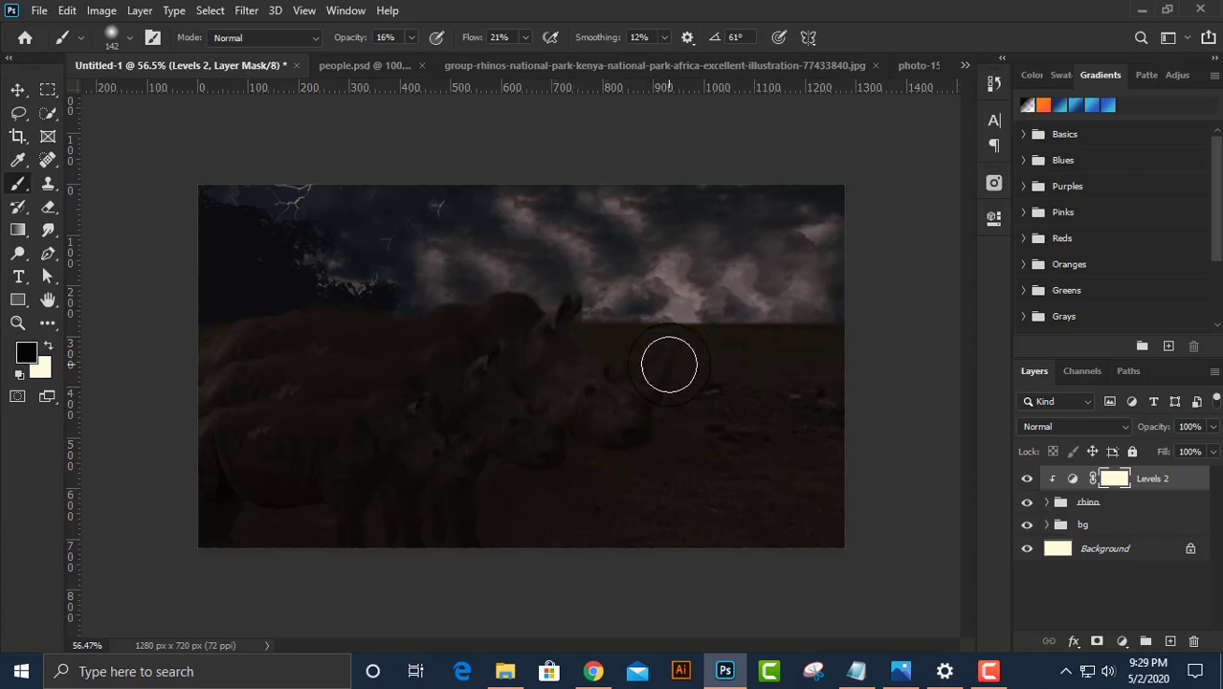
# Paint on the Levels 2 mask to brighten the rhinos' heads and bodies.
pyautogui.moveTo(470, 404); pyautogui.dragTo(562, 407)
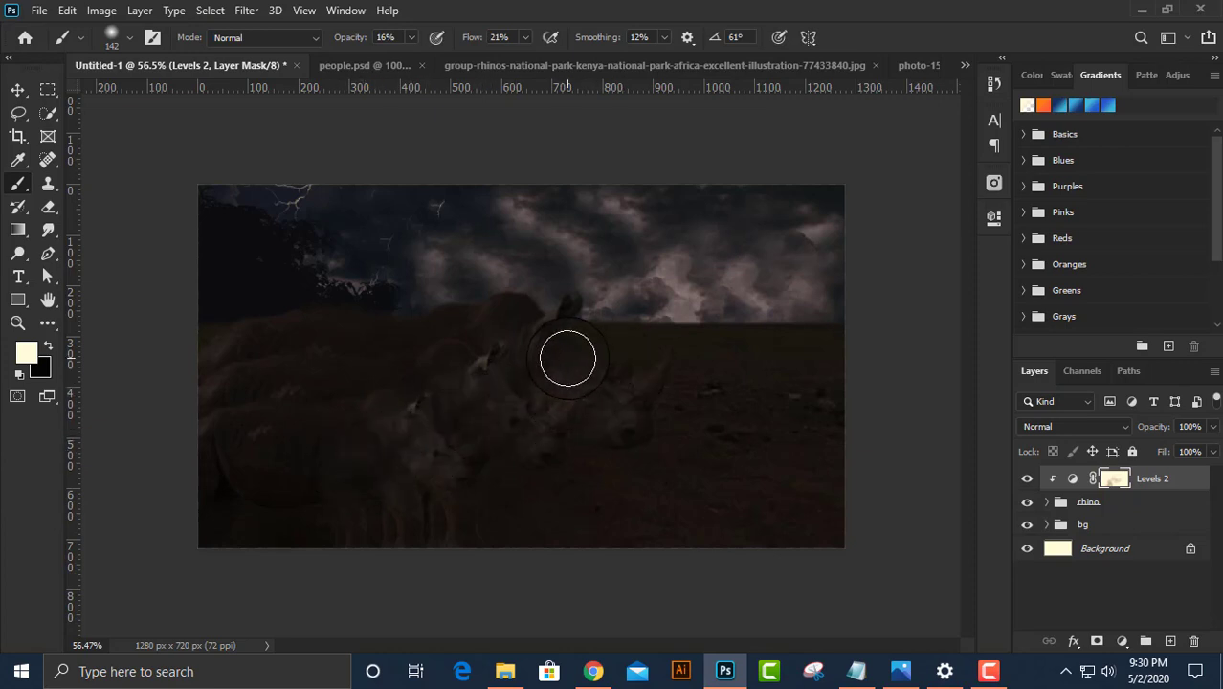
pyautogui.press('c')
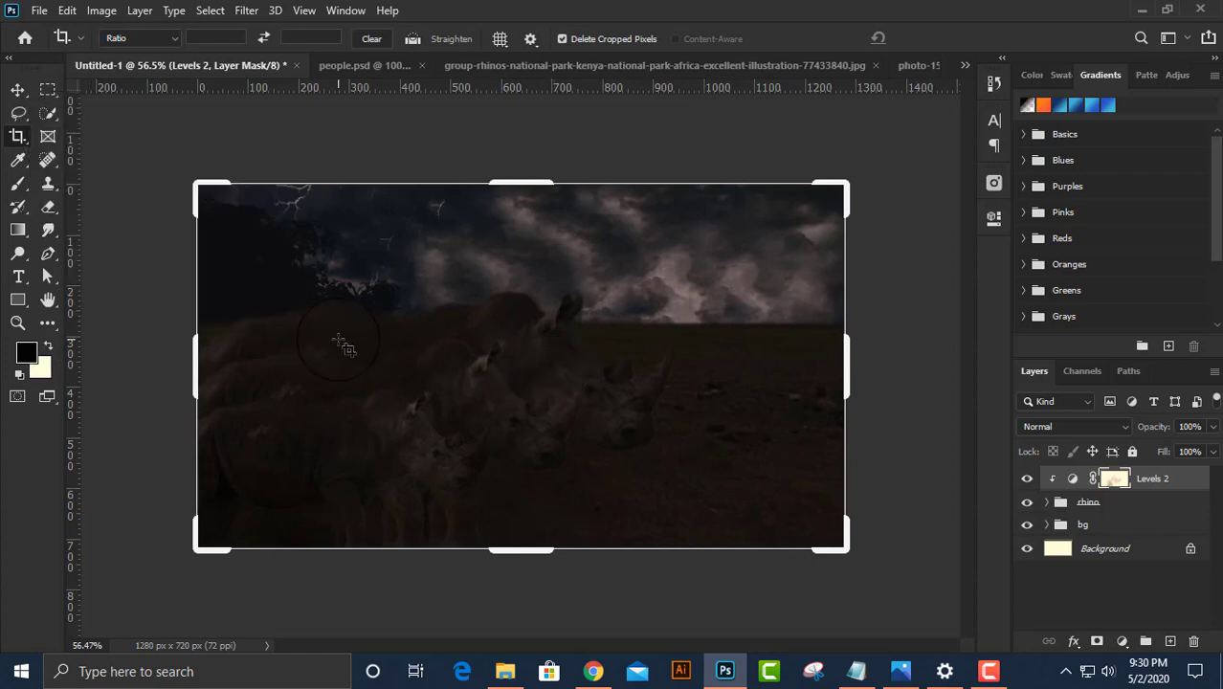
pyautogui.press('b')
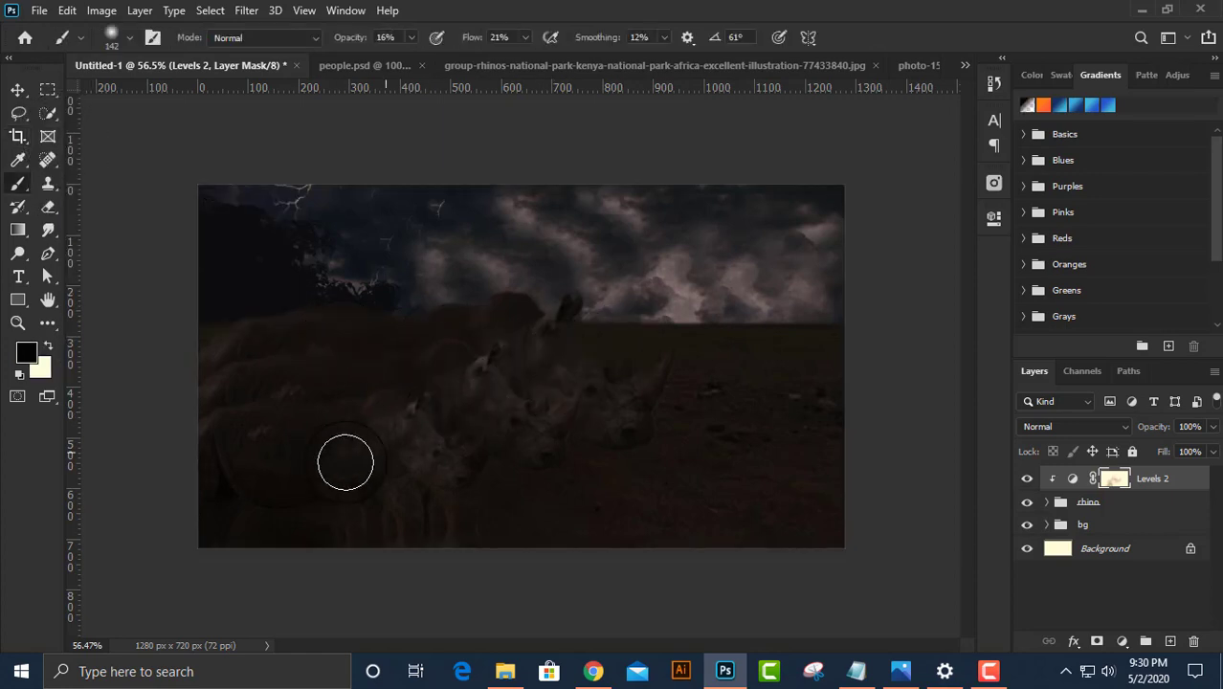
pyautogui.moveTo(494, 433)
pyautogui.mouseDown()
pyautogui.moveTo(568, 350)
pyautogui.moveTo(423, 437)
pyautogui.moveTo(506, 466)
pyautogui.mouseUp()
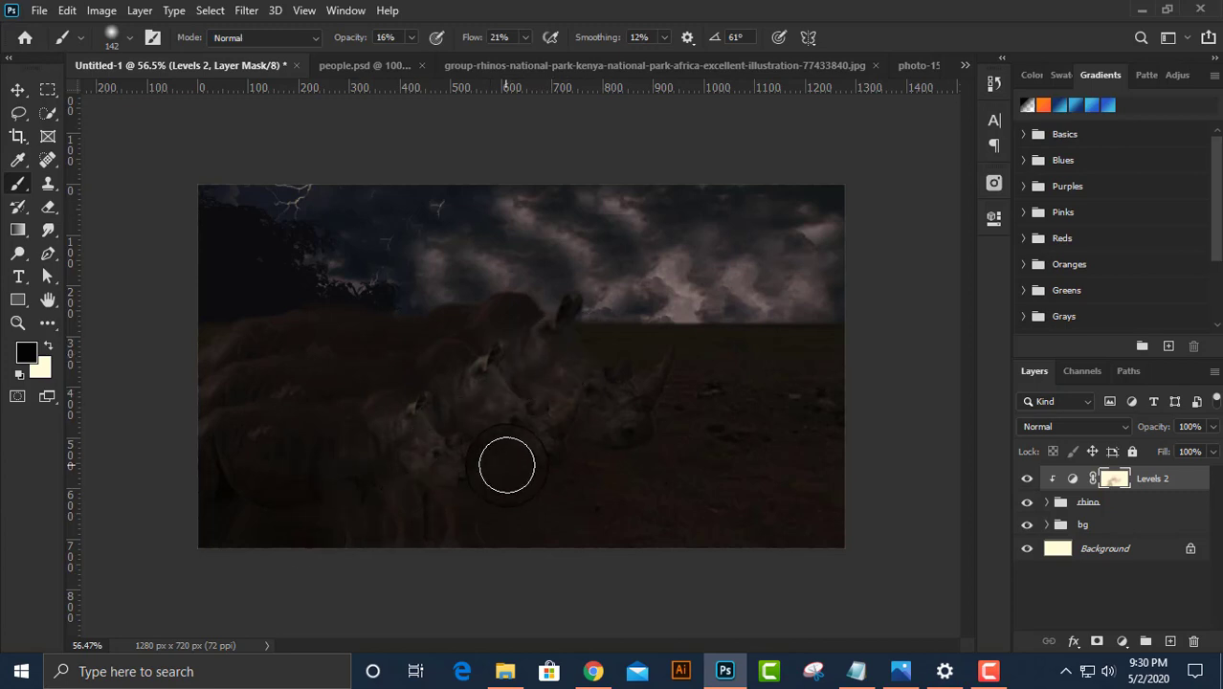
pyautogui.press('x')
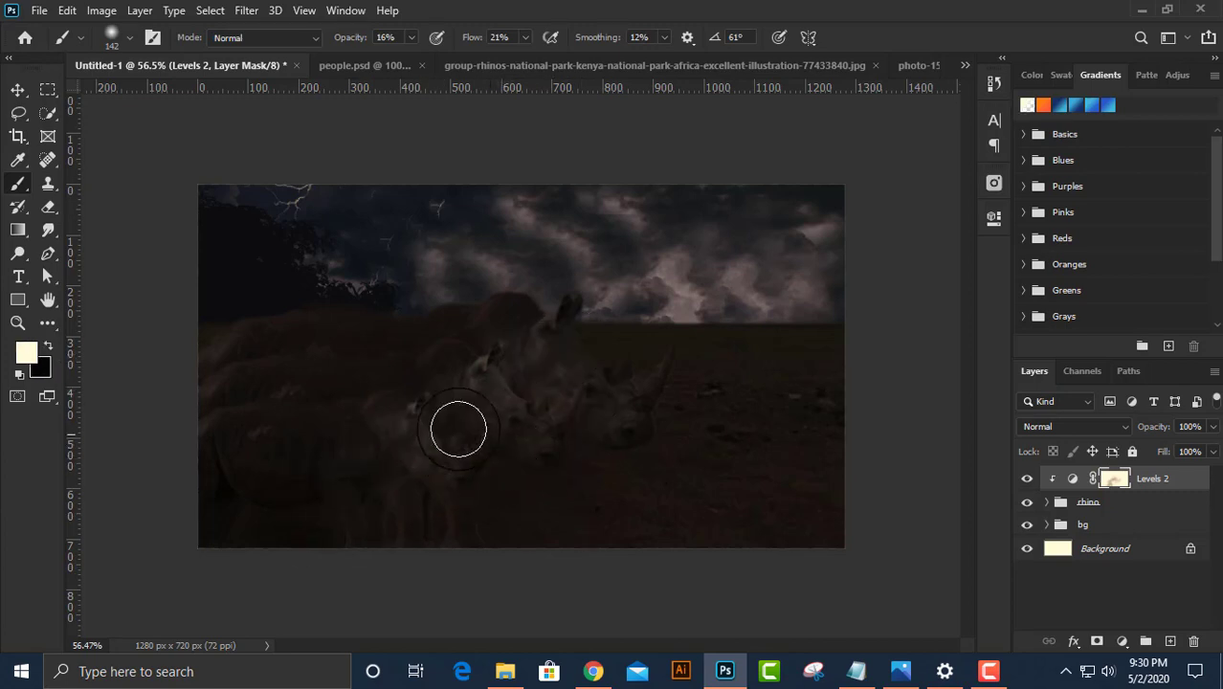
pyautogui.moveTo(617, 394)
pyautogui.mouseDown()
pyautogui.moveTo(663, 386)
pyautogui.moveTo(680, 420)
pyautogui.mouseUp()
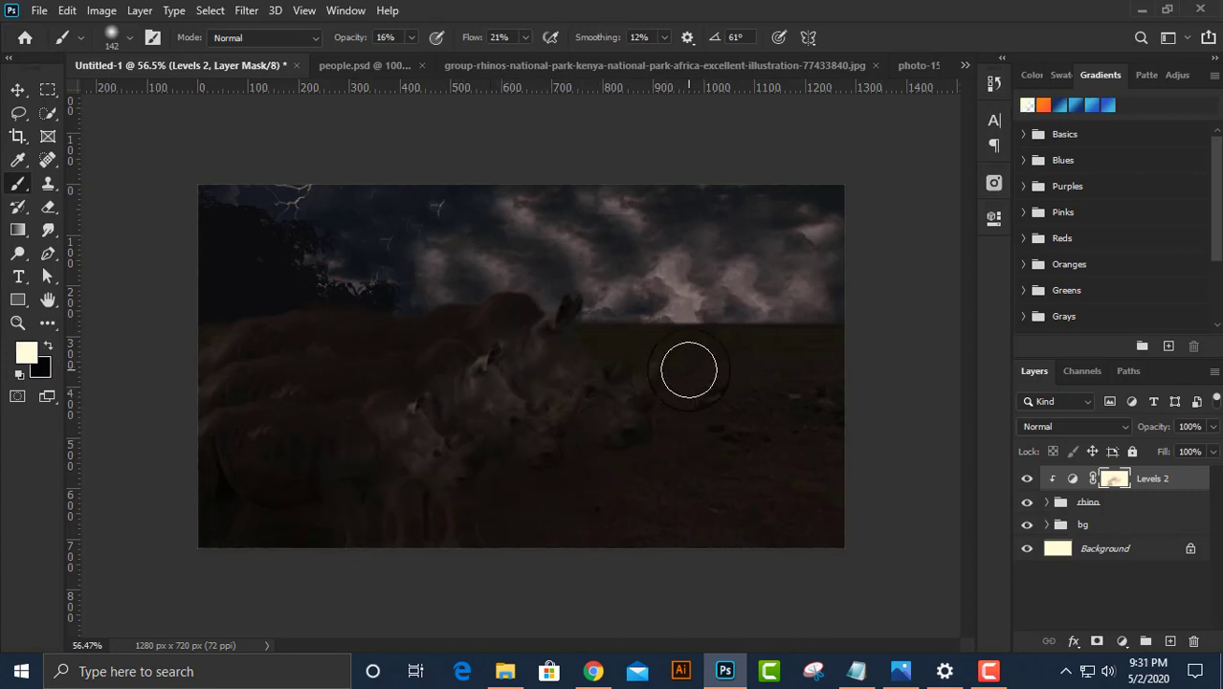
# Toggle Levels 2 visibility to compare the scene with and without it.
pyautogui.click(17, 89)
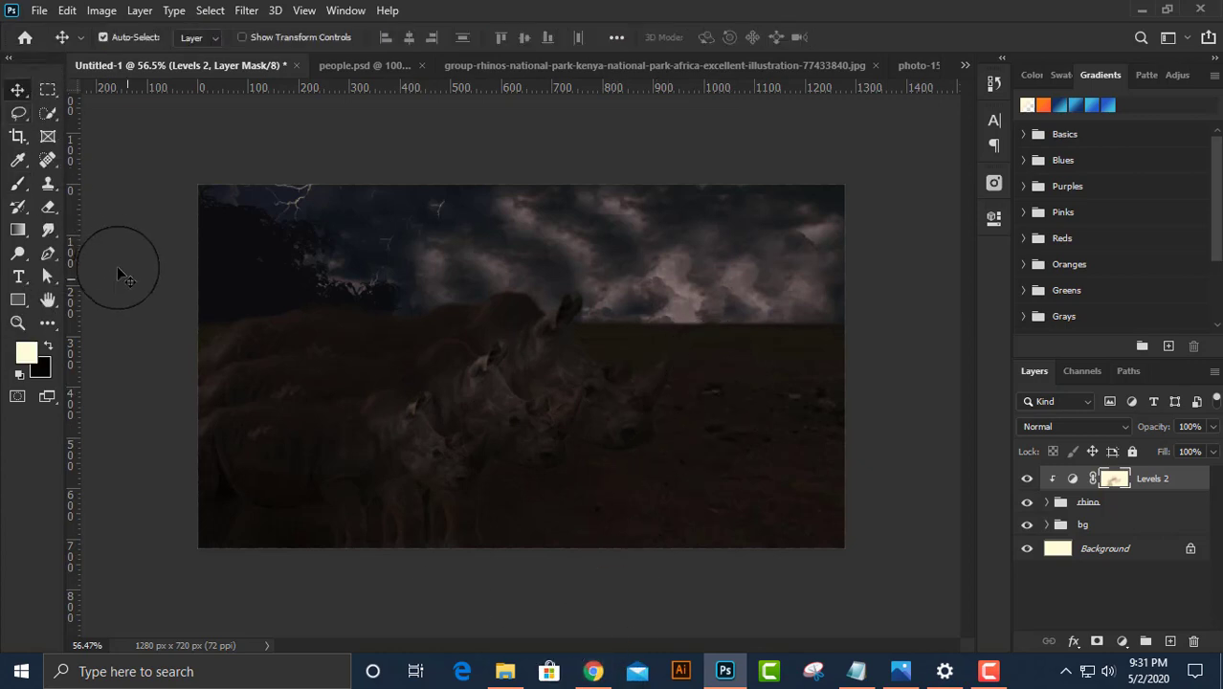
pyautogui.click(1026, 479)
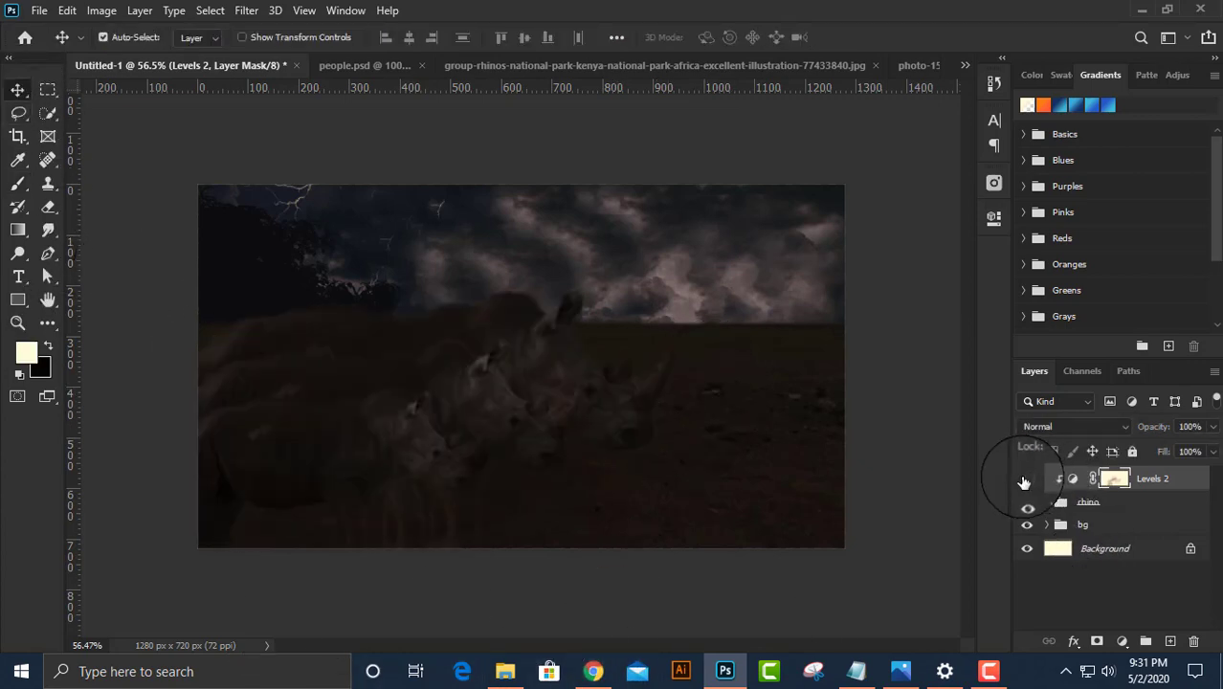
pyautogui.click(1026, 479)
pyautogui.click(1026, 479)
pyautogui.click(1025, 483)
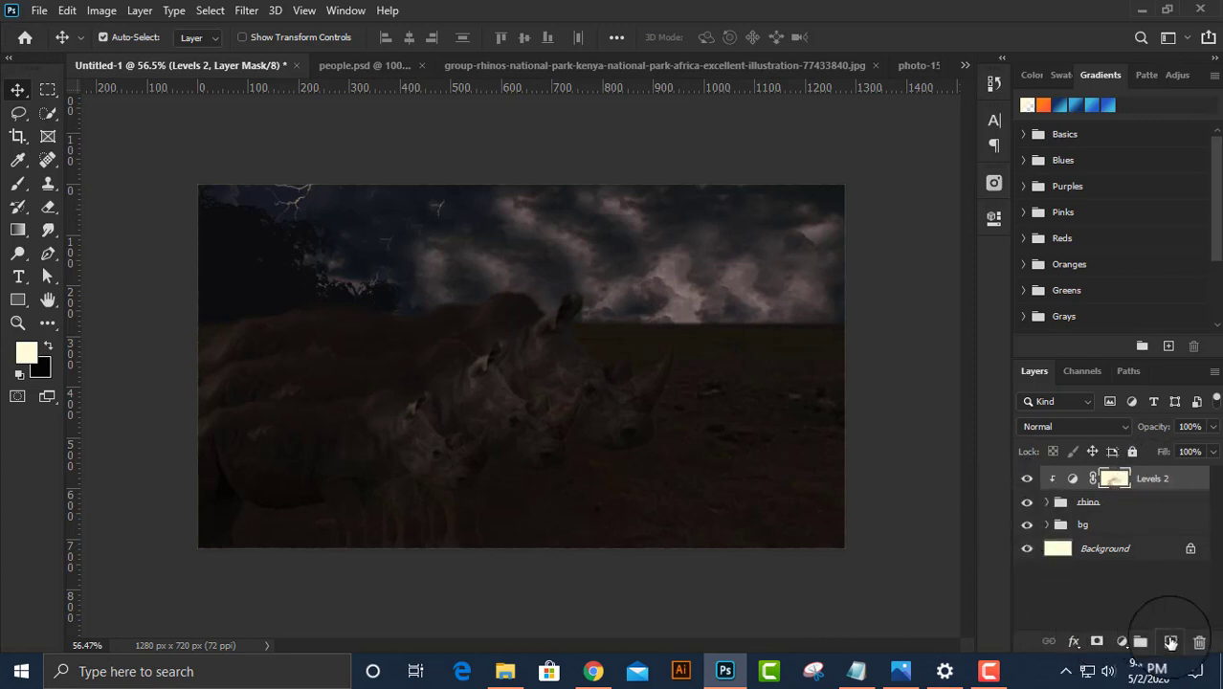
# Add a Color Balance layer with midtones Cyan/Red -11, Magenta/Green -1, Yellow/Blue +9.
pyautogui.click(1121, 641)
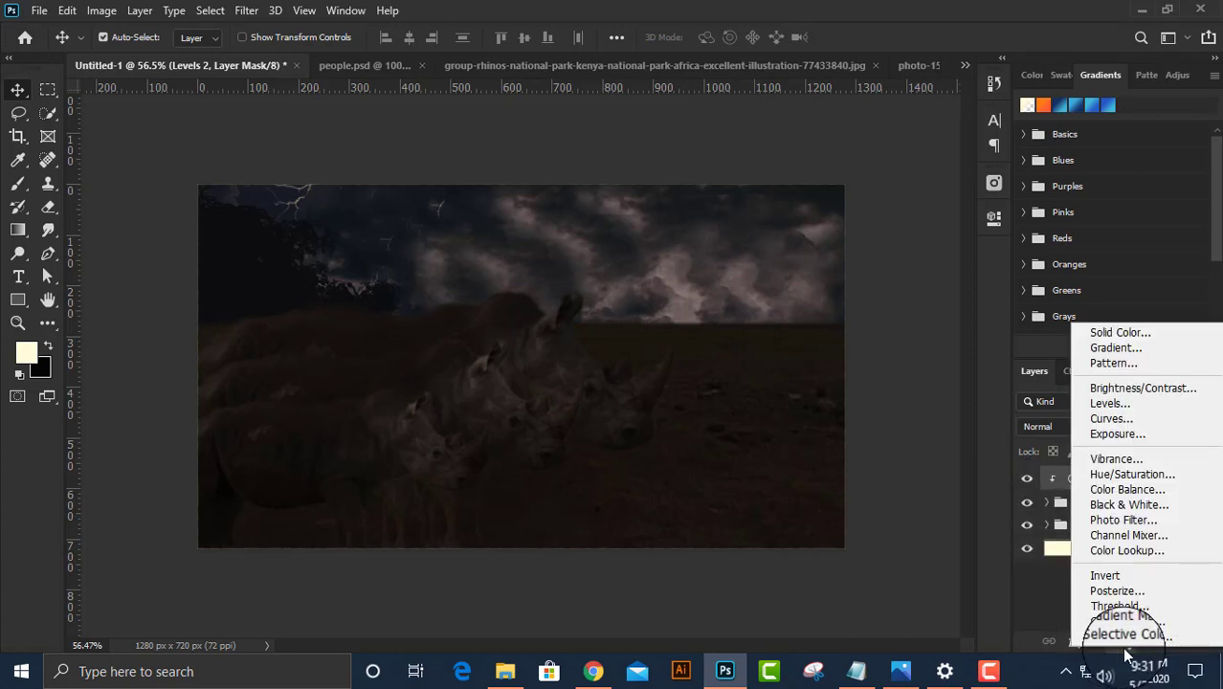
pyautogui.click(1154, 491)
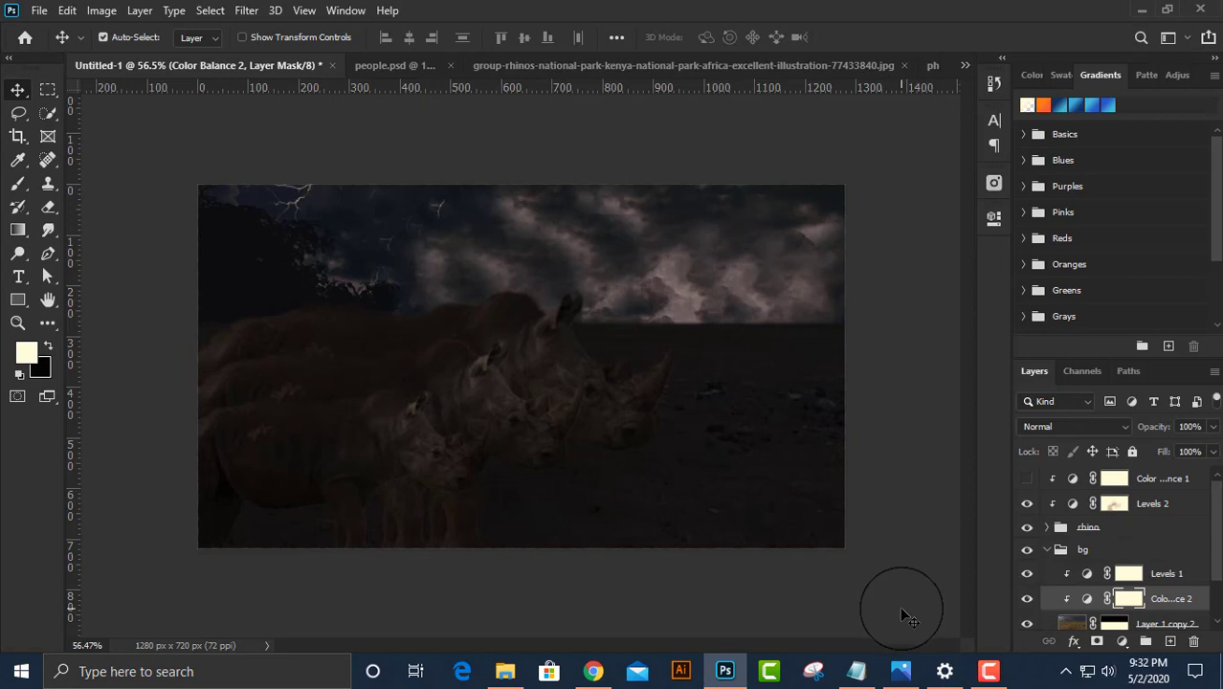
pyautogui.click(1047, 549)
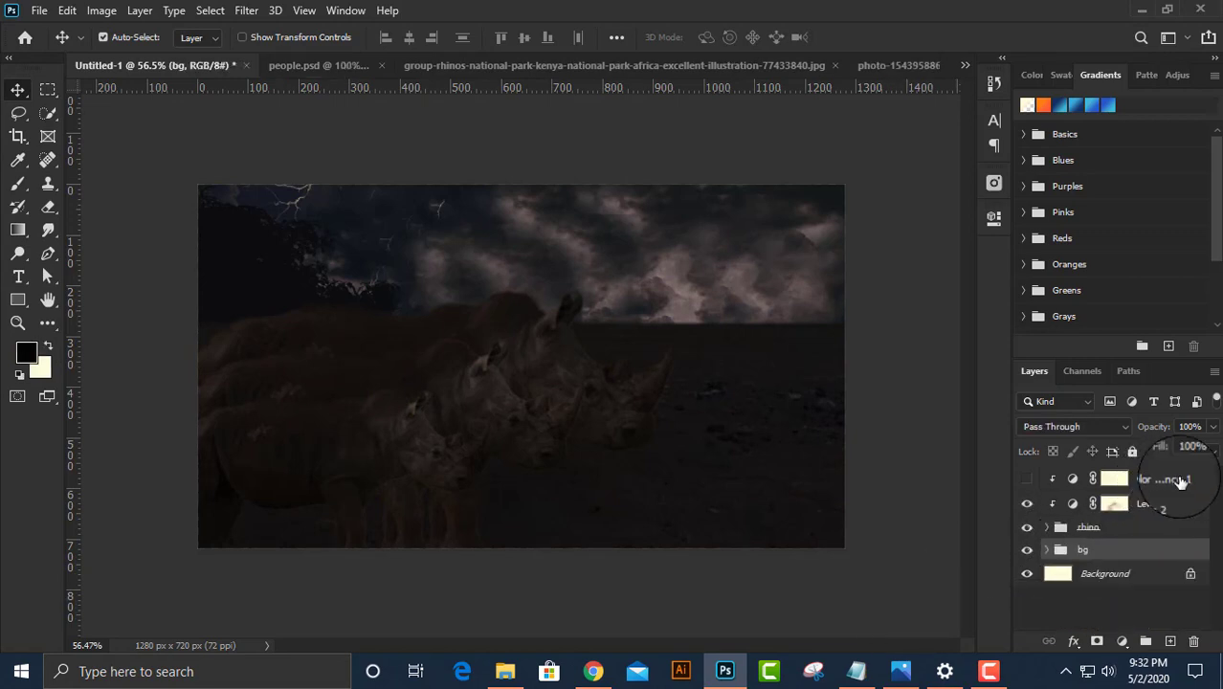
pyautogui.click(1027, 478)
pyautogui.doubleClick(1071, 481)
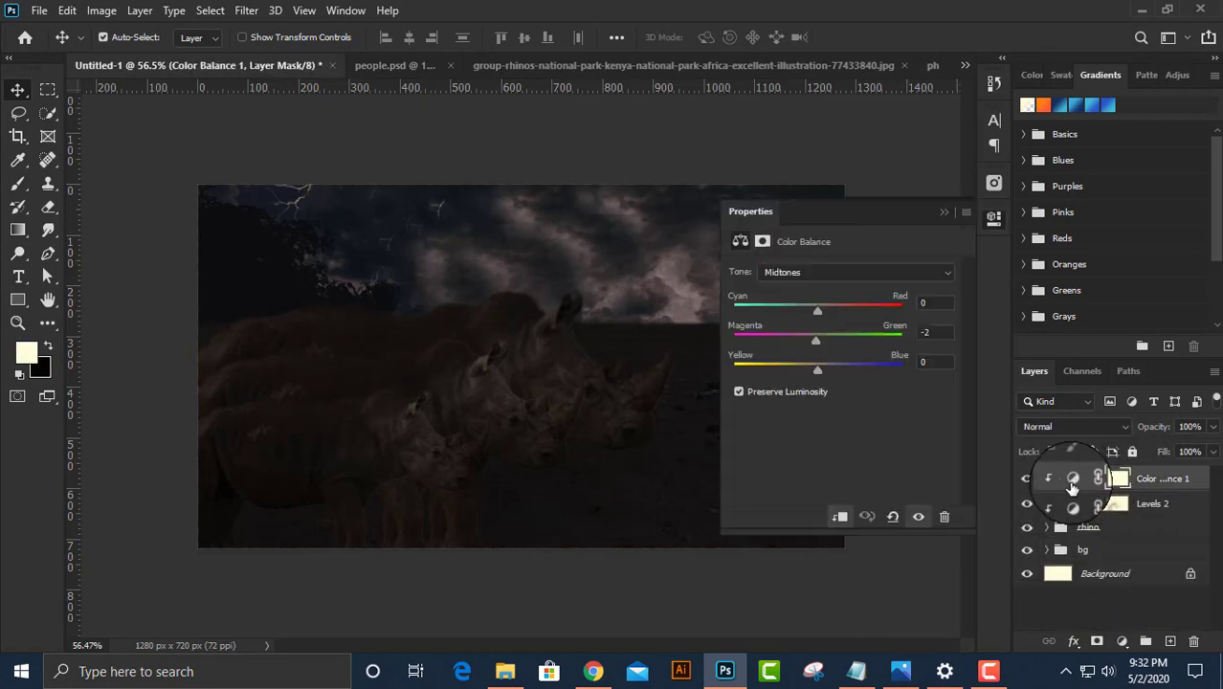
pyautogui.moveTo(818, 347); pyautogui.dragTo(807, 313)
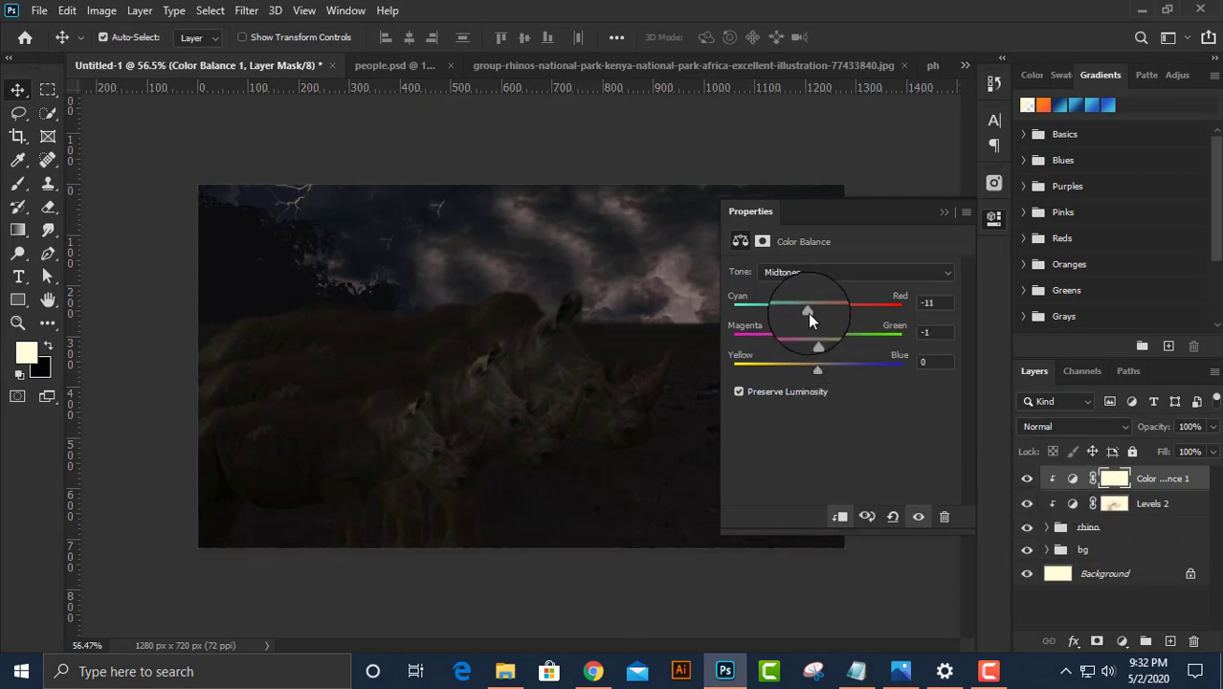
pyautogui.moveTo(818, 371); pyautogui.dragTo(825, 376)
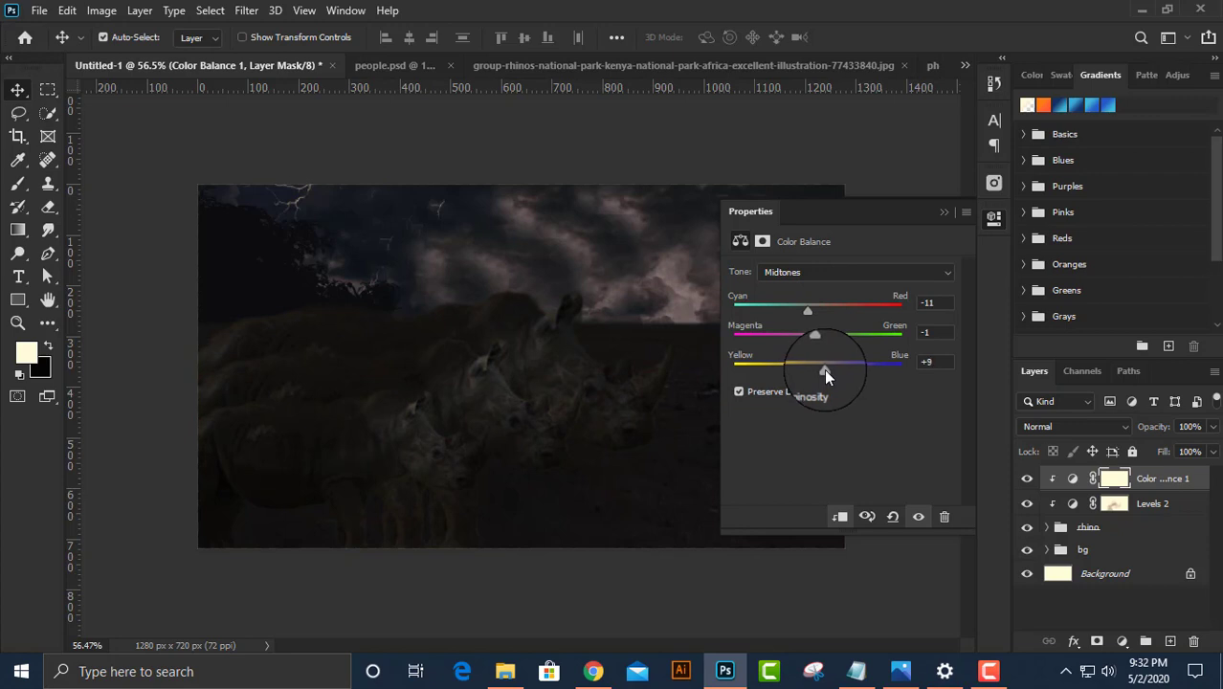
pyautogui.click(993, 218)
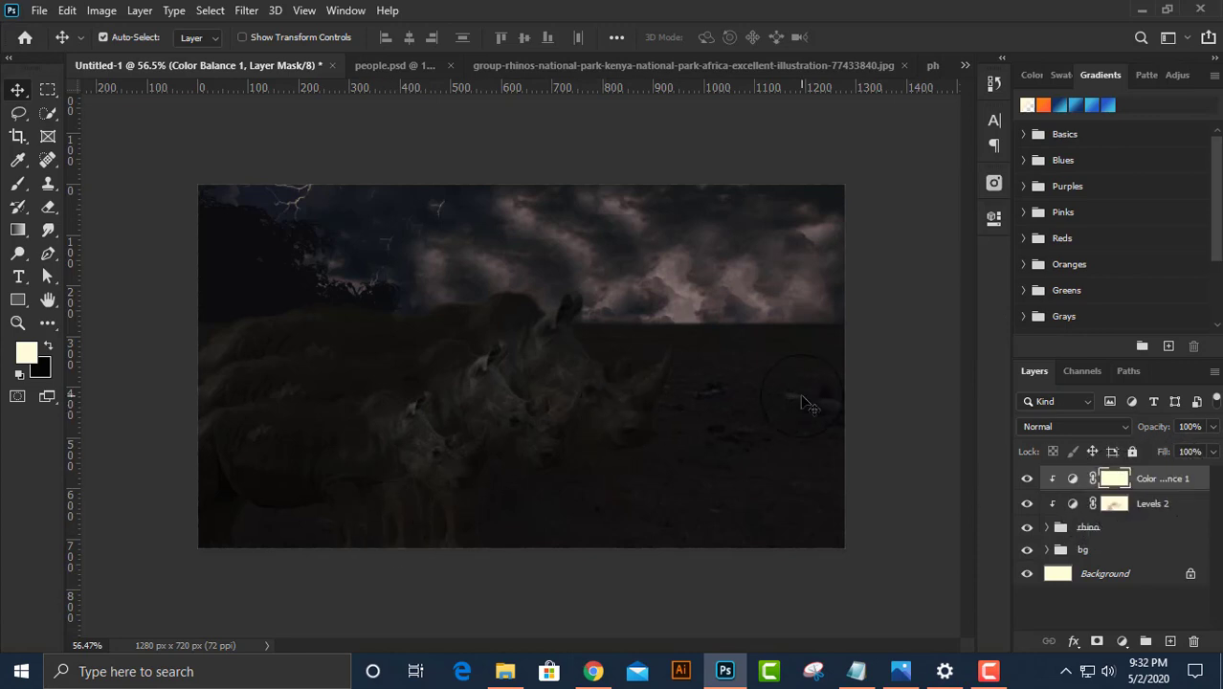
pyautogui.click(1047, 527)
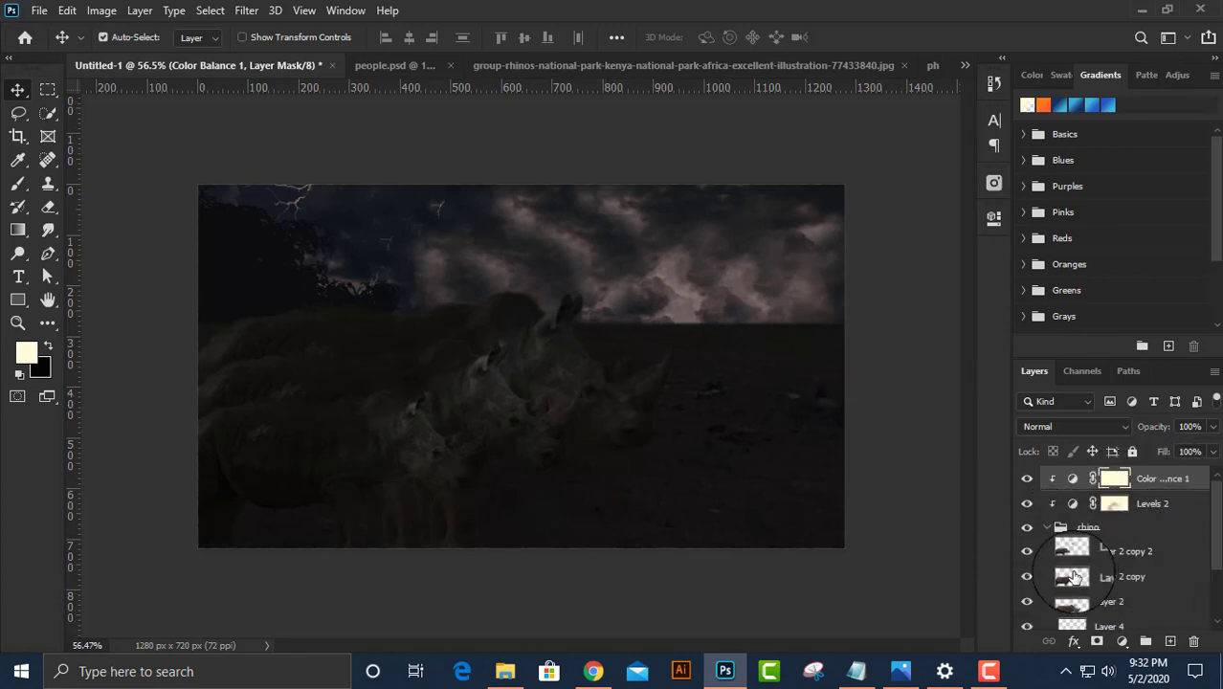
# Add layer masks to Layer 2 copy 2, Layer 2 copy and Layer 2.
pyautogui.click(1102, 550)
pyautogui.click(1097, 641)
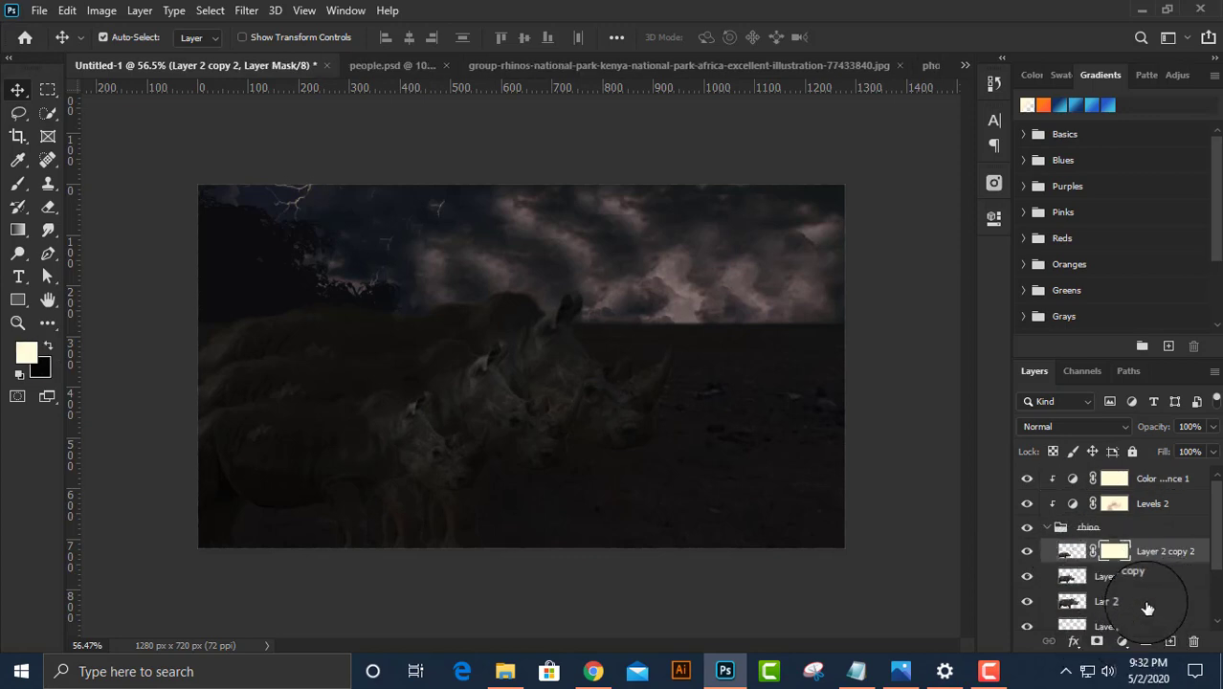
pyautogui.click(1129, 576)
pyautogui.click(1096, 641)
pyautogui.click(1120, 601)
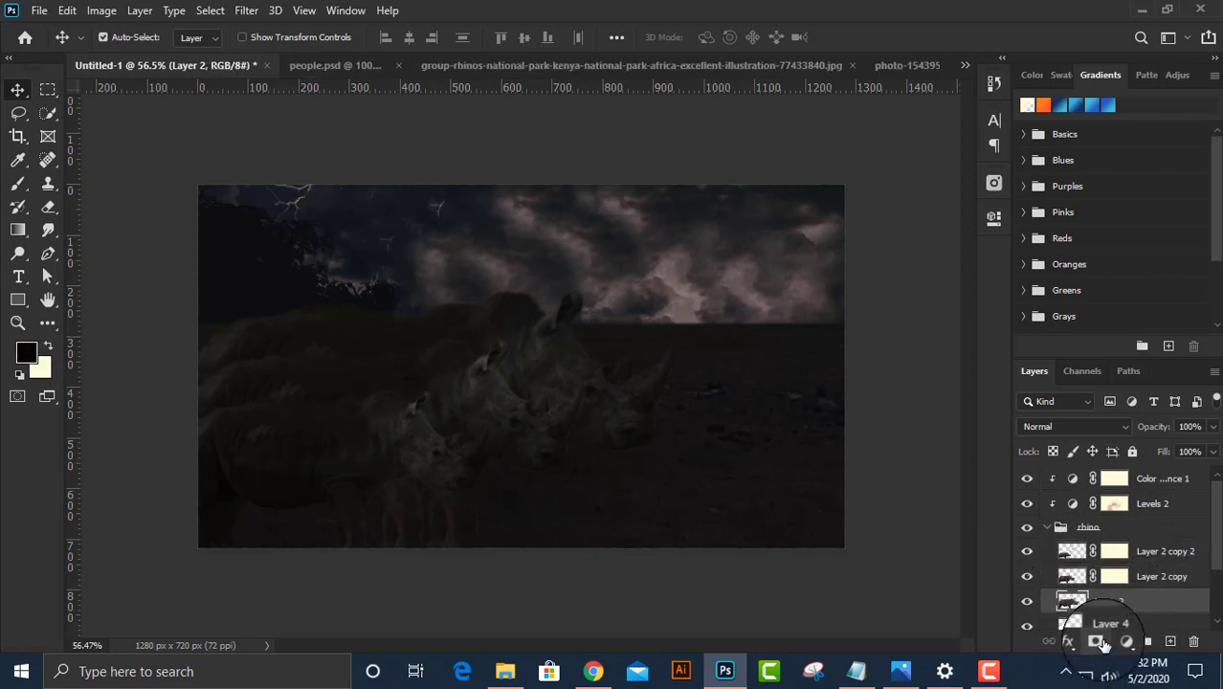
pyautogui.click(1097, 641)
pyautogui.press('x')
pyautogui.click(1114, 551)
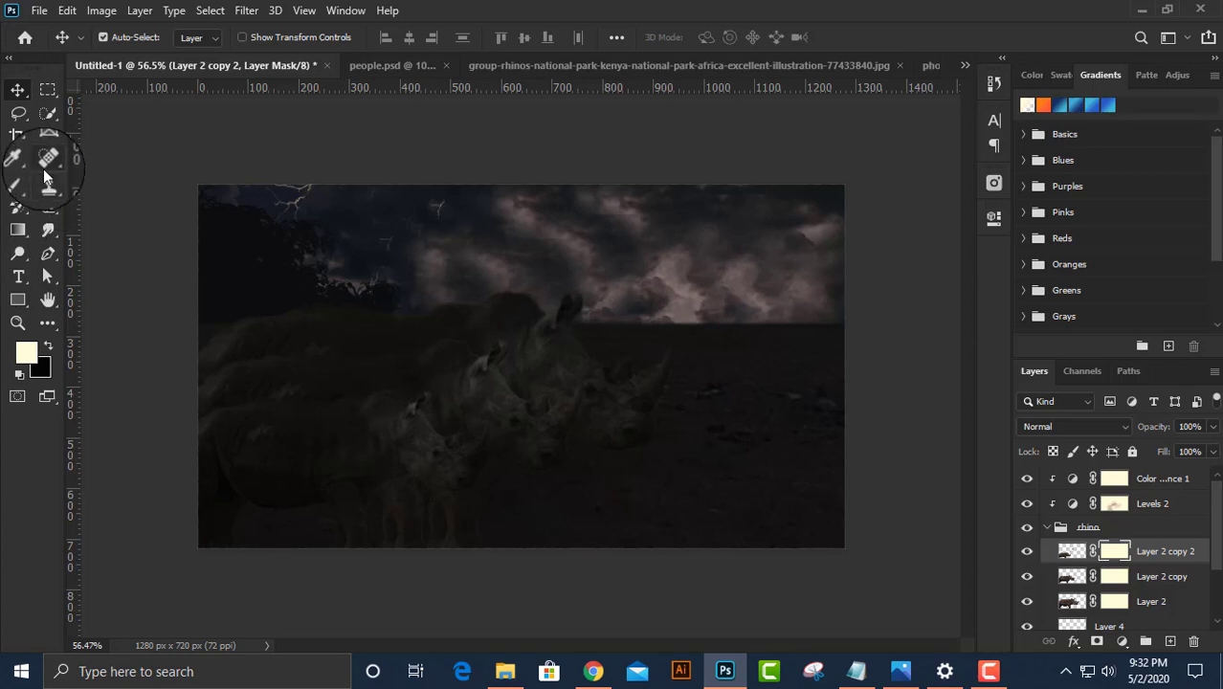
# Trace a pen path beside the front rhino's horn and convert it to a selection.
pyautogui.press('p')
pyautogui.scroll(3, 622, 388)
pyautogui.scroll(2, 670, 391)
pyautogui.scroll(3, 574, 368)
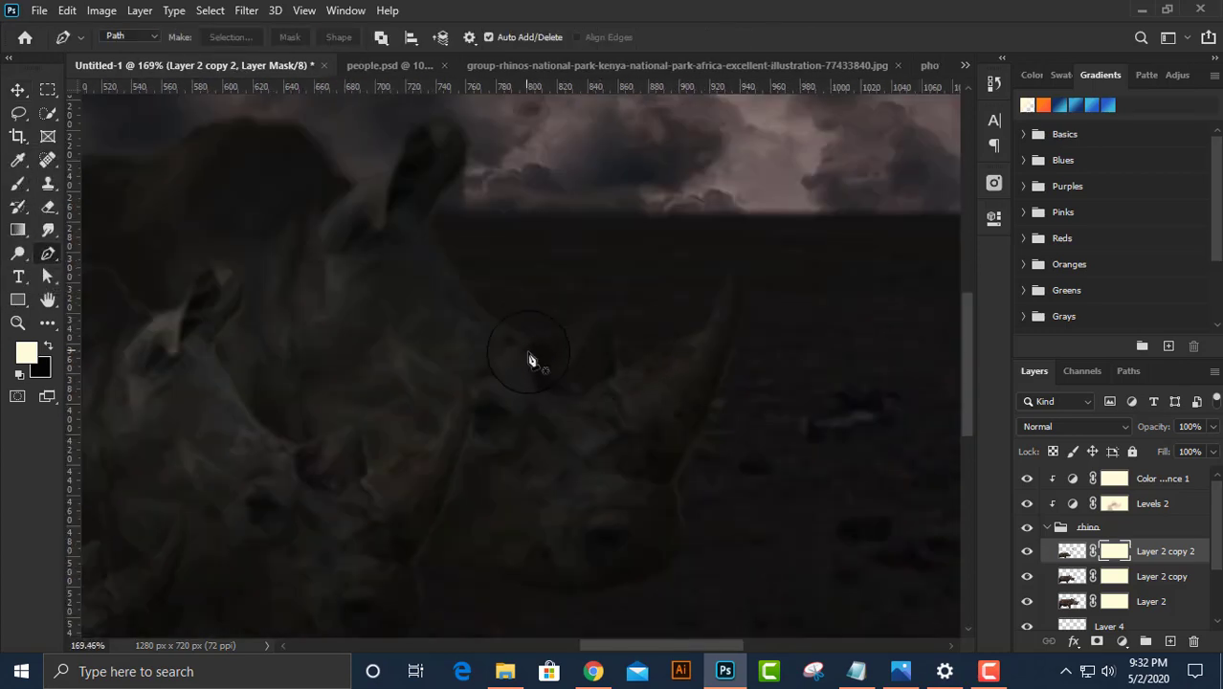
pyautogui.moveTo(584, 394); pyautogui.dragTo(649, 380)
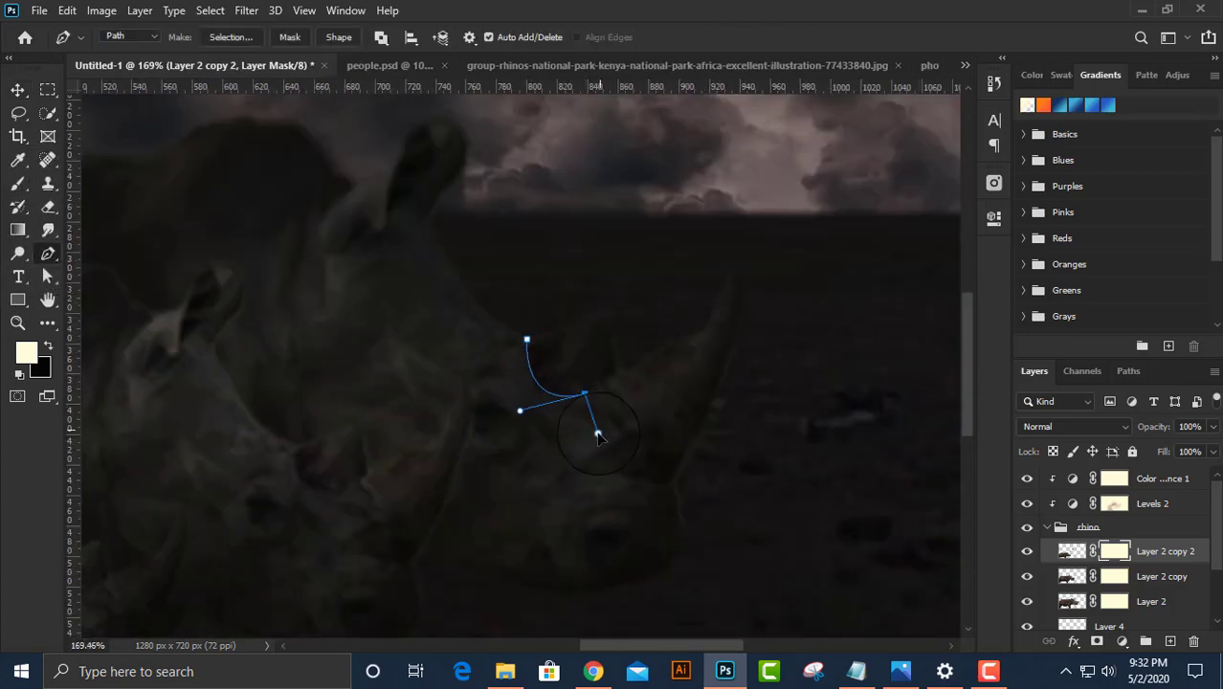
pyautogui.hotkey('ctrl', 'z')
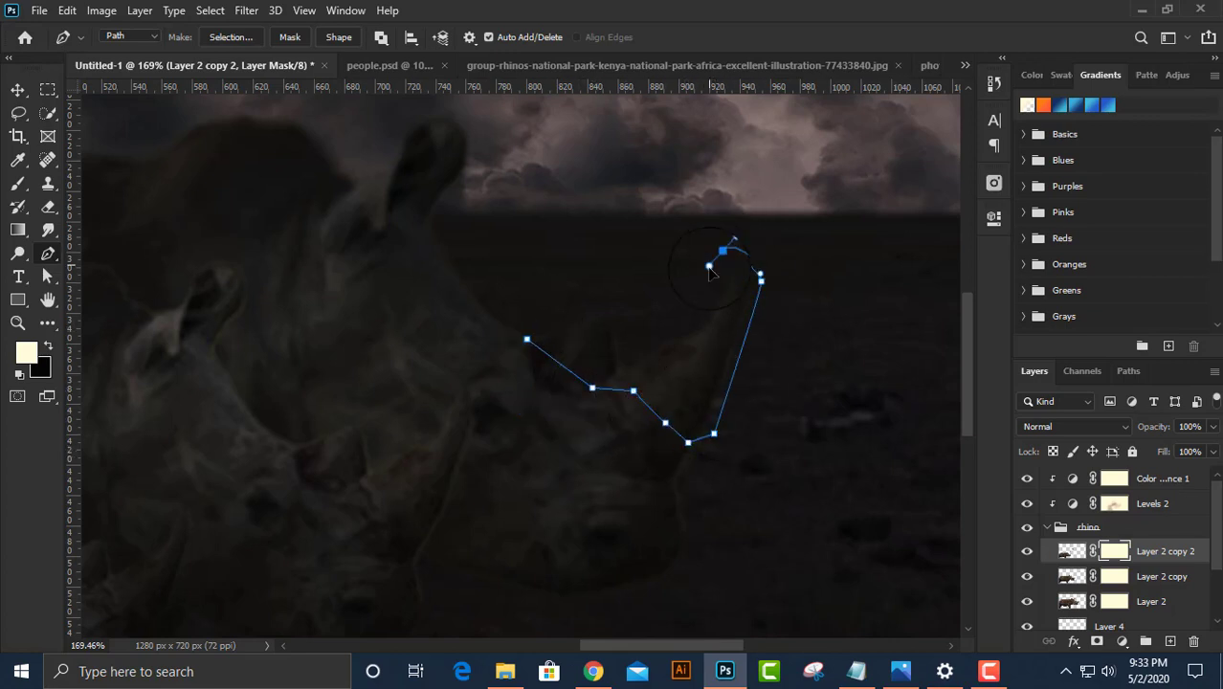
pyautogui.scroll(-3, 674, 366)
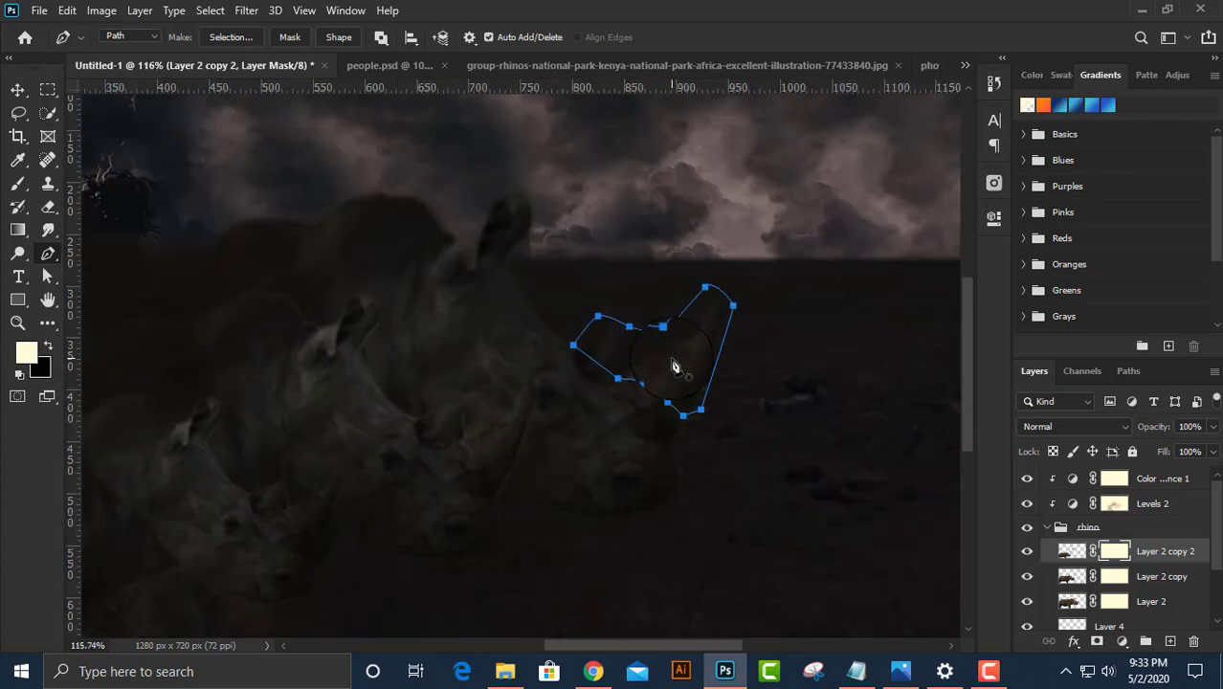
pyautogui.press('Escape')
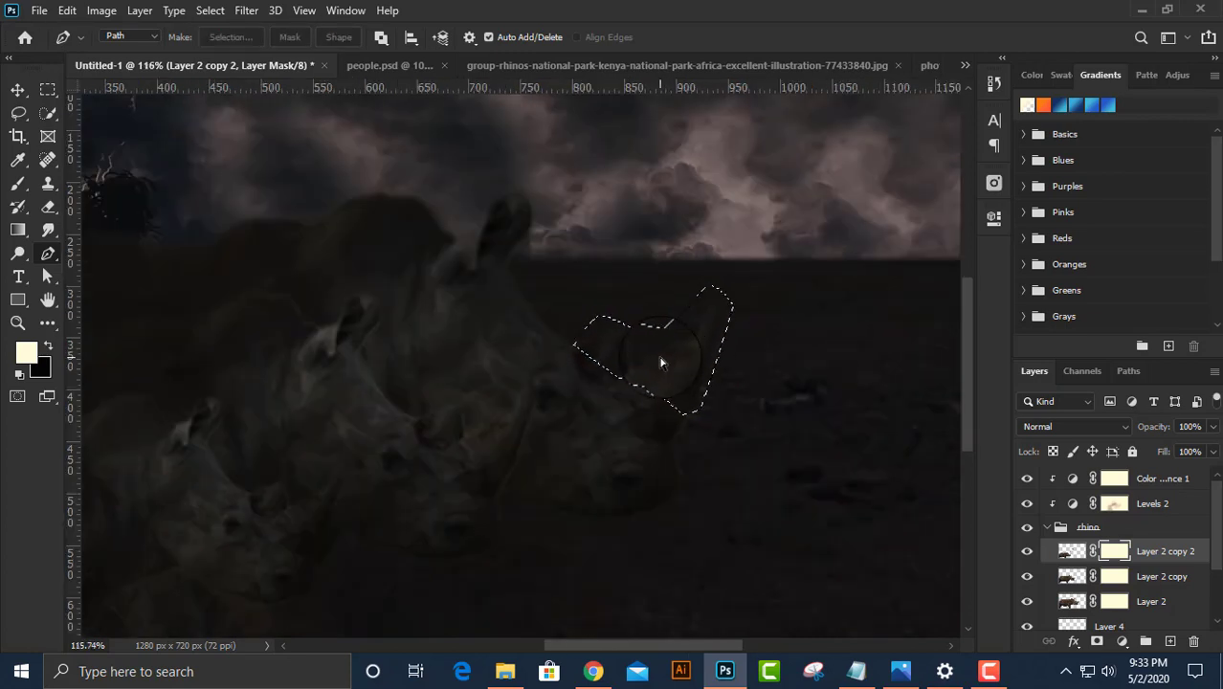
pyautogui.scroll(-1, 1110, 565)
# Hide the selected patch in Layer 2's mask and clear the selection.
pyautogui.click(1119, 578)
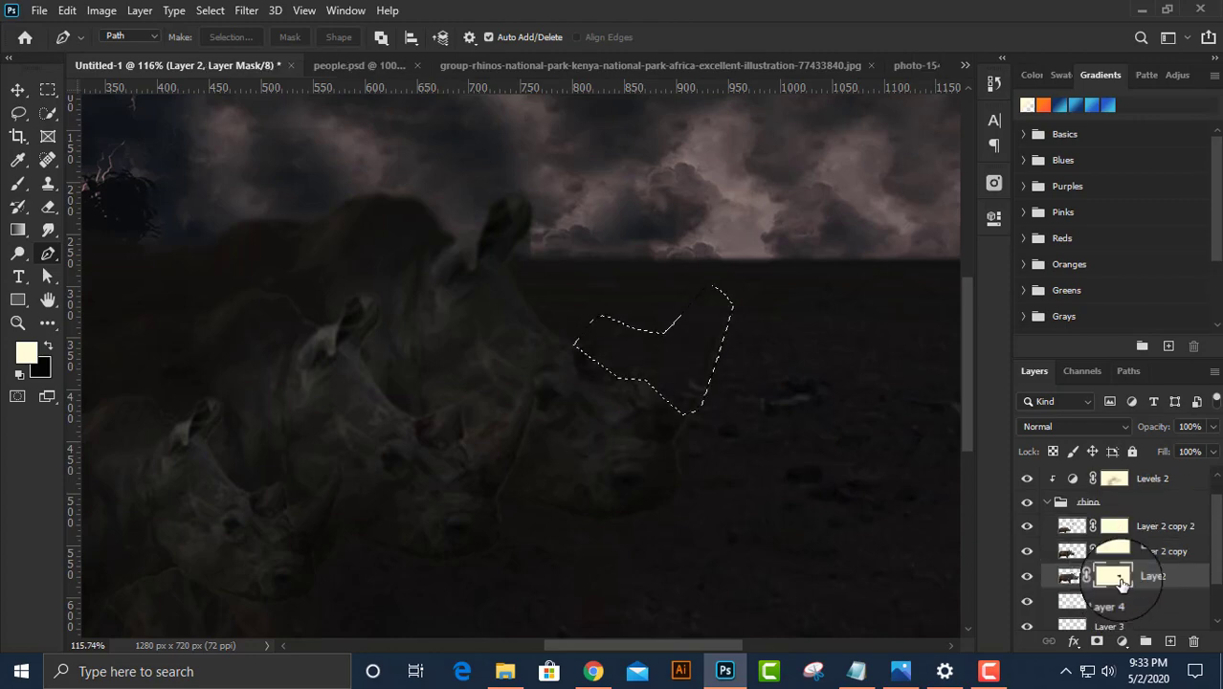
pyautogui.hotkey('ctrl', 'd')
pyautogui.hotkey('ctrl', 's')
pyautogui.click(941, 53)
pyautogui.scroll(-1, 426, 383)
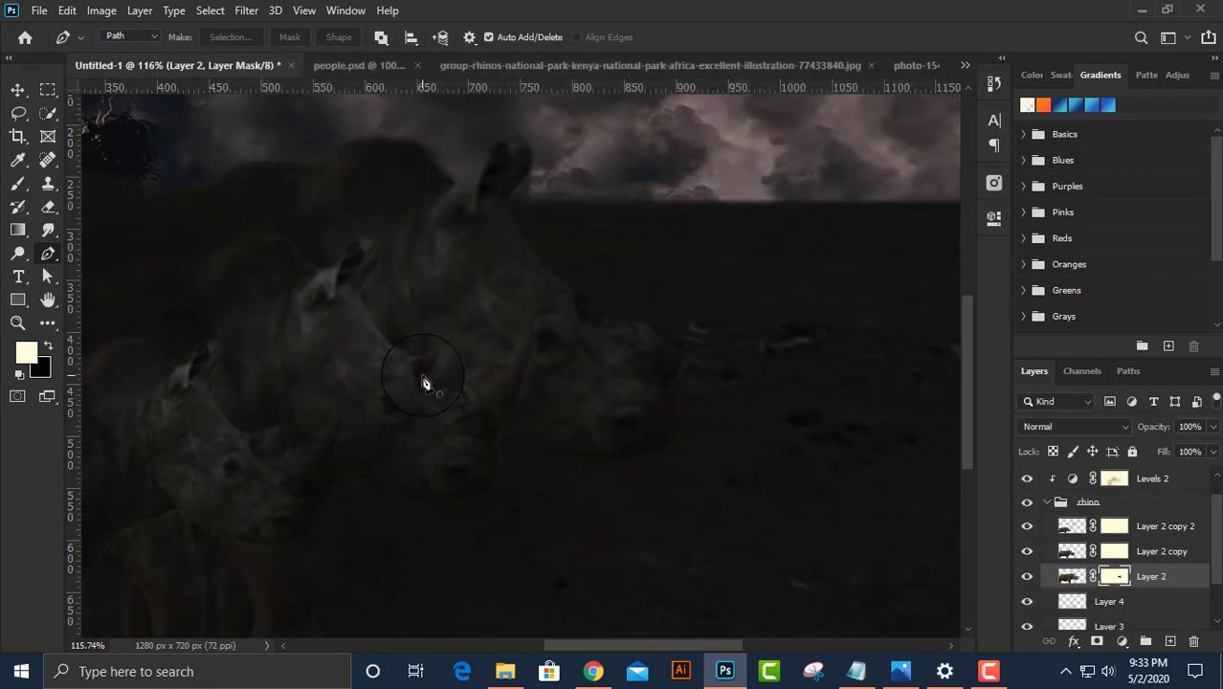
# Trace a path around the front rhino's face and hide it in Layer 2 copy's mask.
pyautogui.click(413, 361)
pyautogui.click(439, 386)
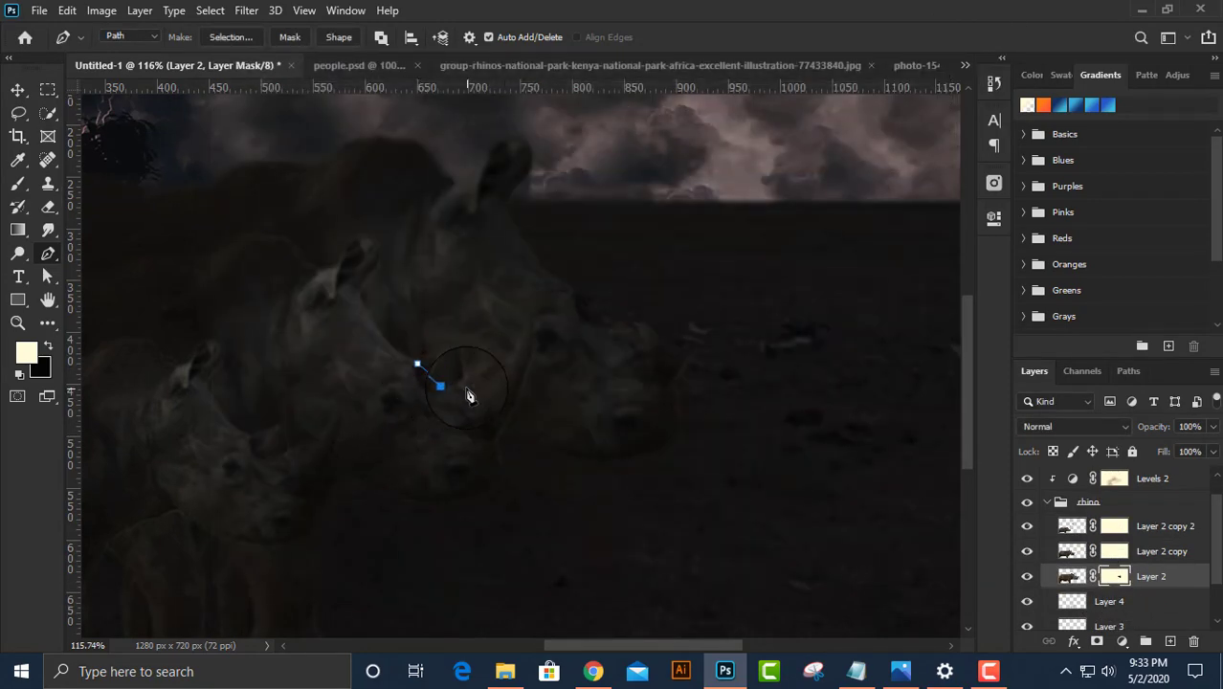
pyautogui.click(535, 305)
pyautogui.click(487, 308)
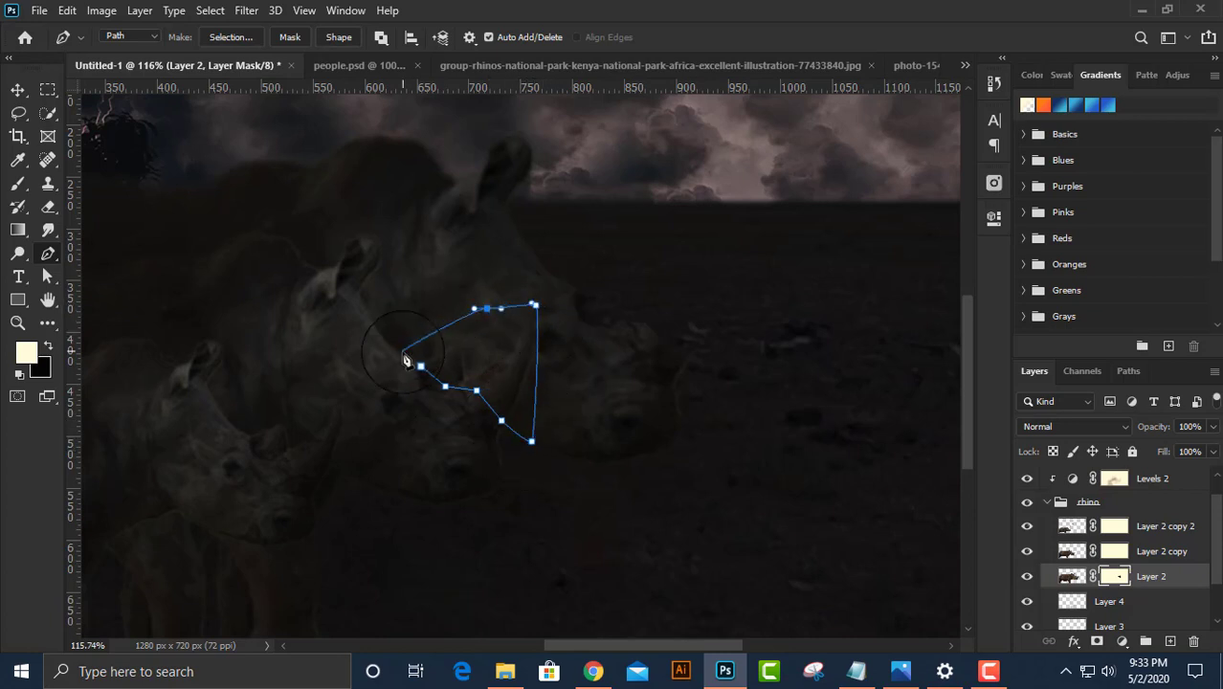
pyautogui.click(417, 364)
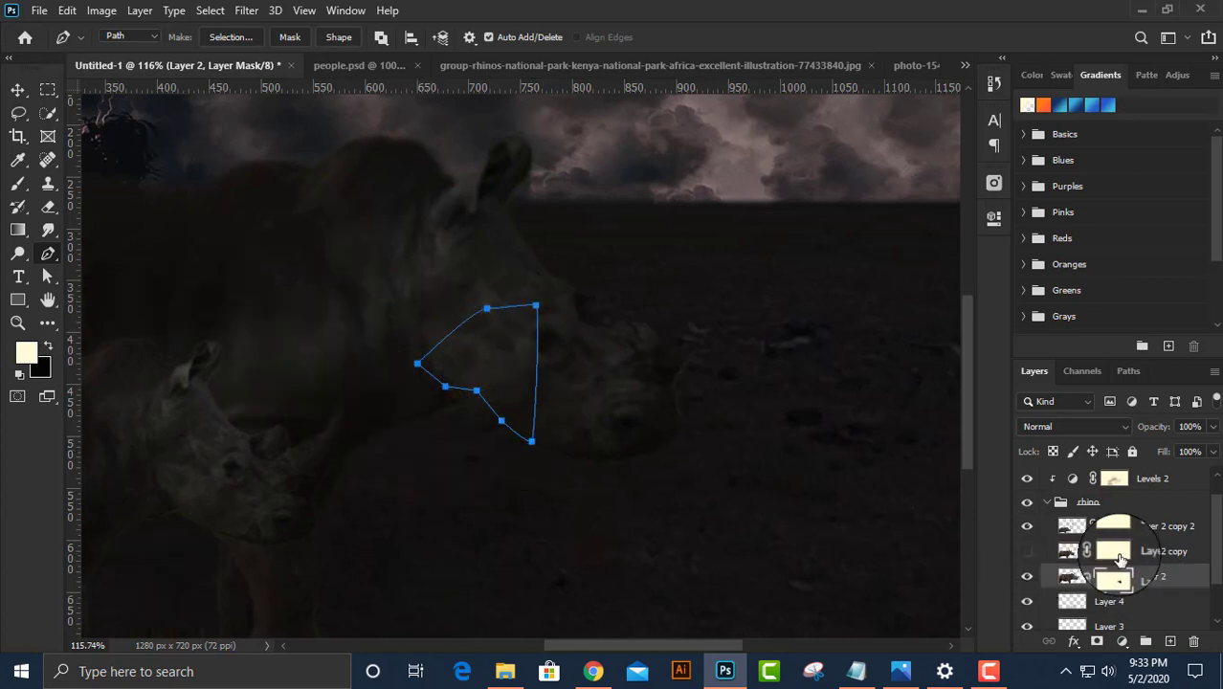
pyautogui.click(1110, 552)
pyautogui.hotkey('ctrl', 'Return')
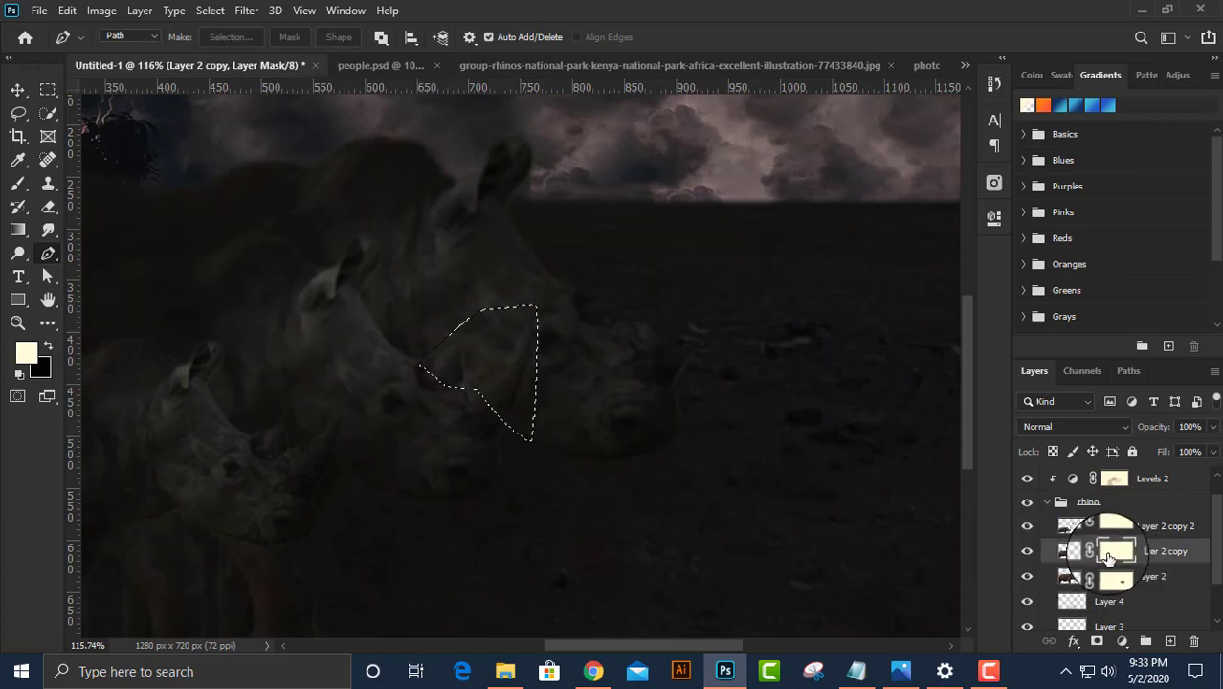
pyautogui.hotkey('ctrl', 'd')
# Start a path near the smaller rhino's head, then deselect on Layer 2 copy 2's mask.
pyautogui.scroll(-2, 518, 494)
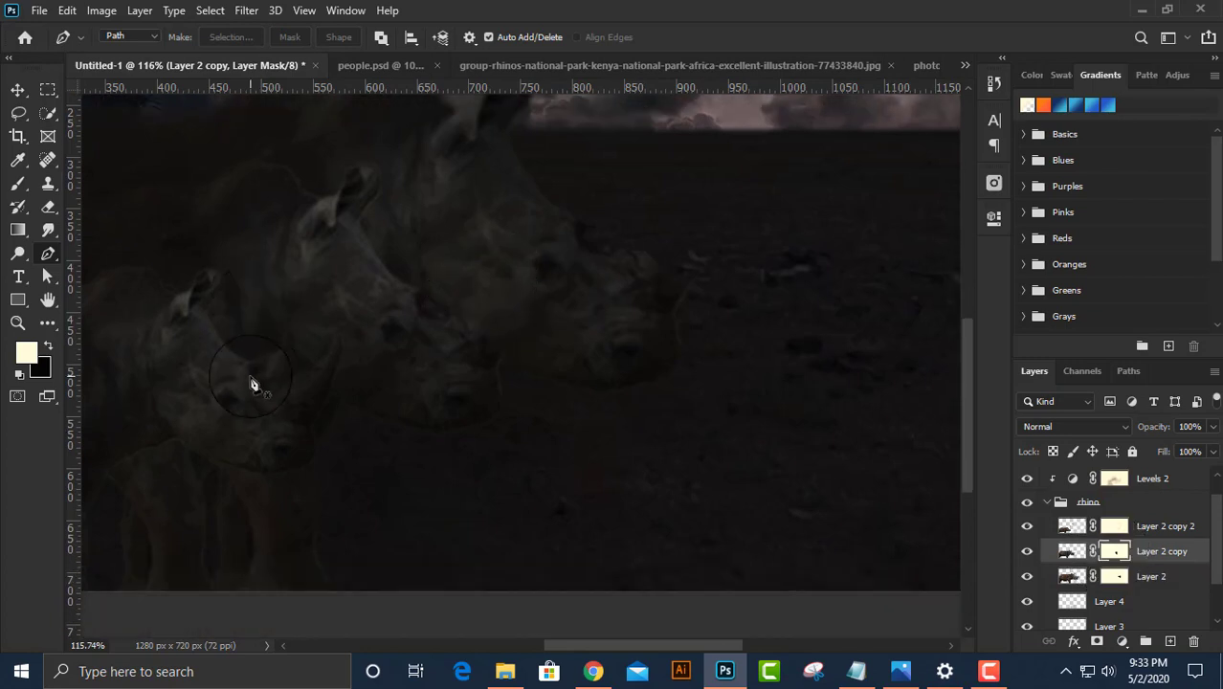
pyautogui.click(247, 364)
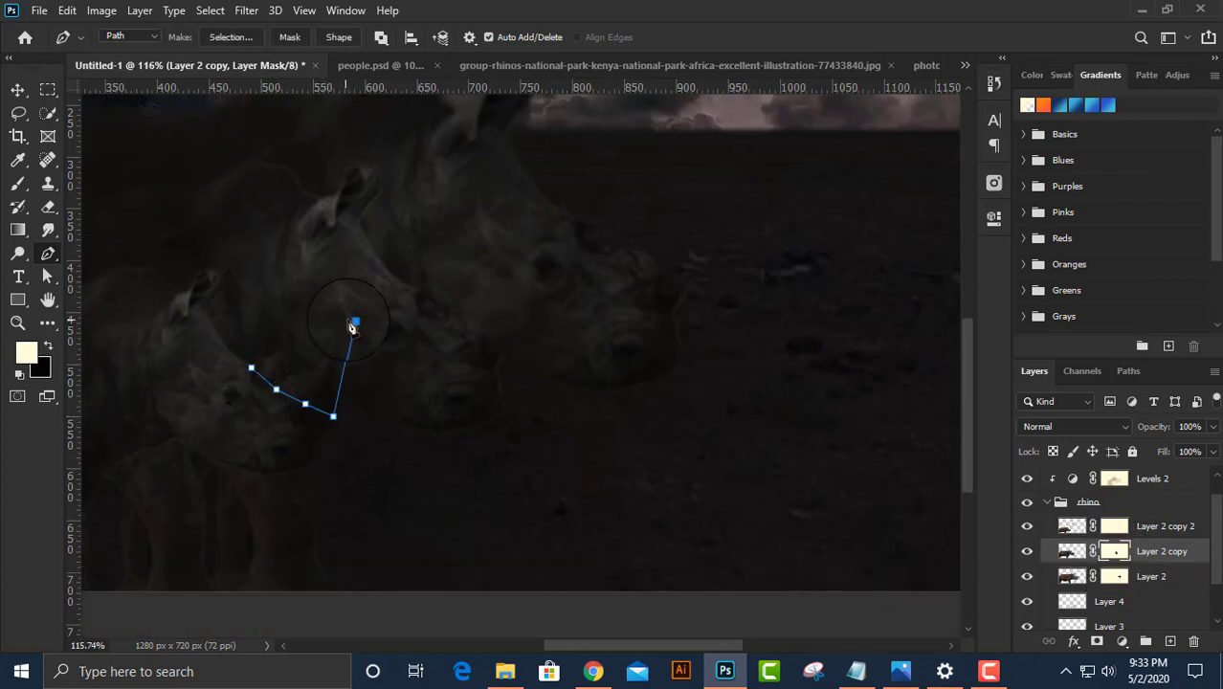
pyautogui.scroll(-2, 362, 431)
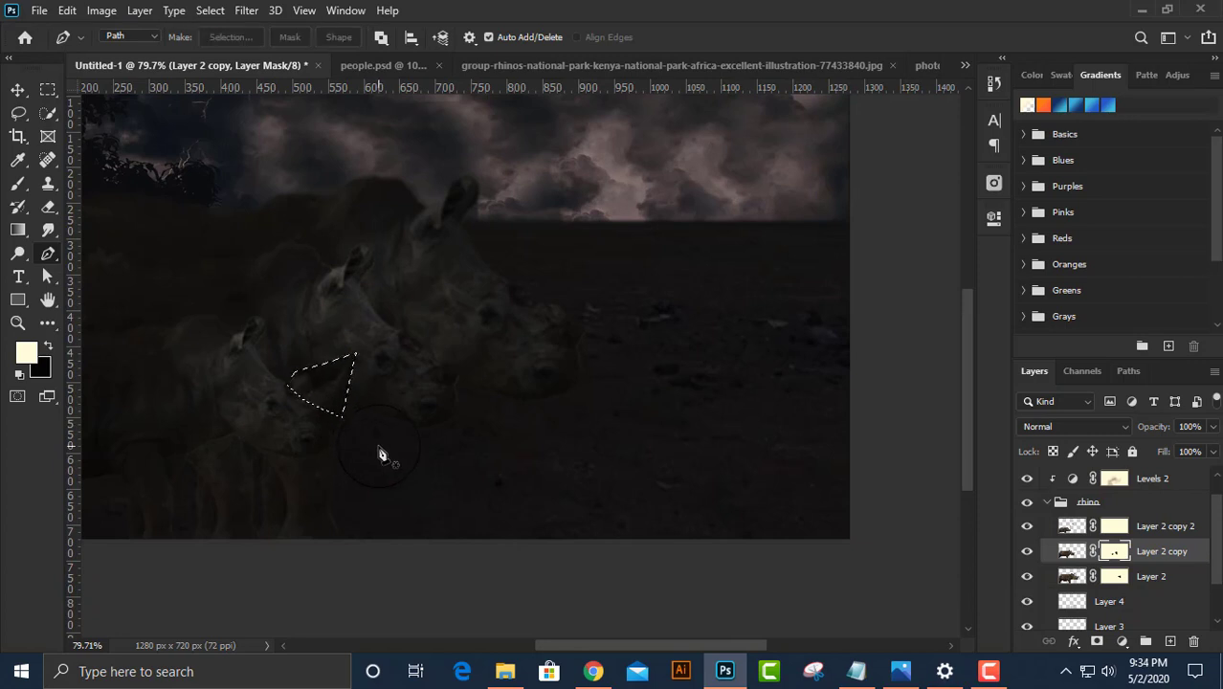
pyautogui.click(1116, 526)
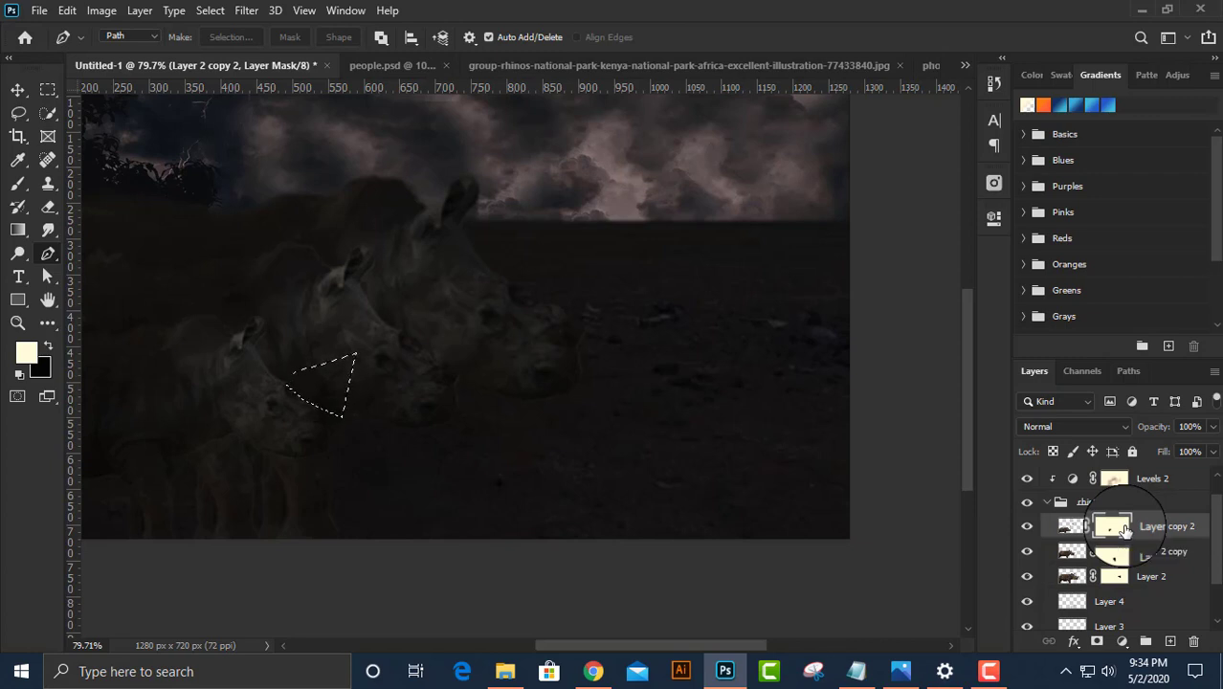
pyautogui.hotkey('ctrl', 'd')
# Duplicate the three-trees Background layer into a new group.
pyautogui.hotkey('ctrl', 'Tab')
pyautogui.hotkey('ctrl', 'Tab')
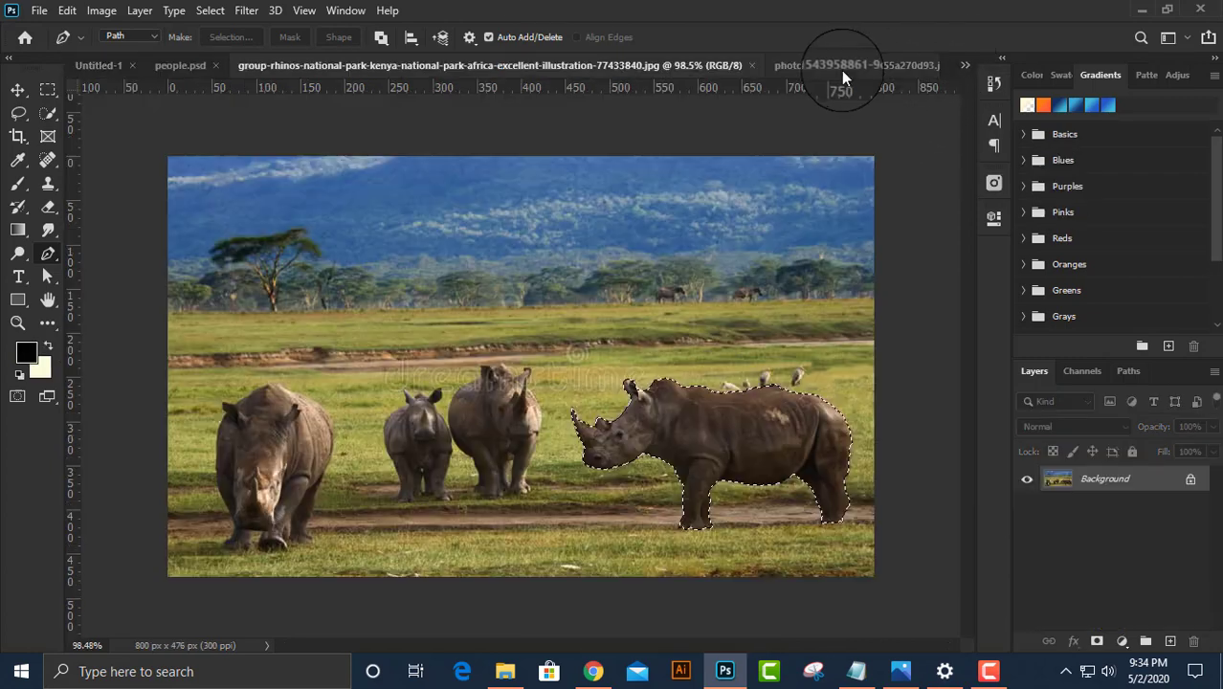
pyautogui.hotkey('ctrl', 'Tab')
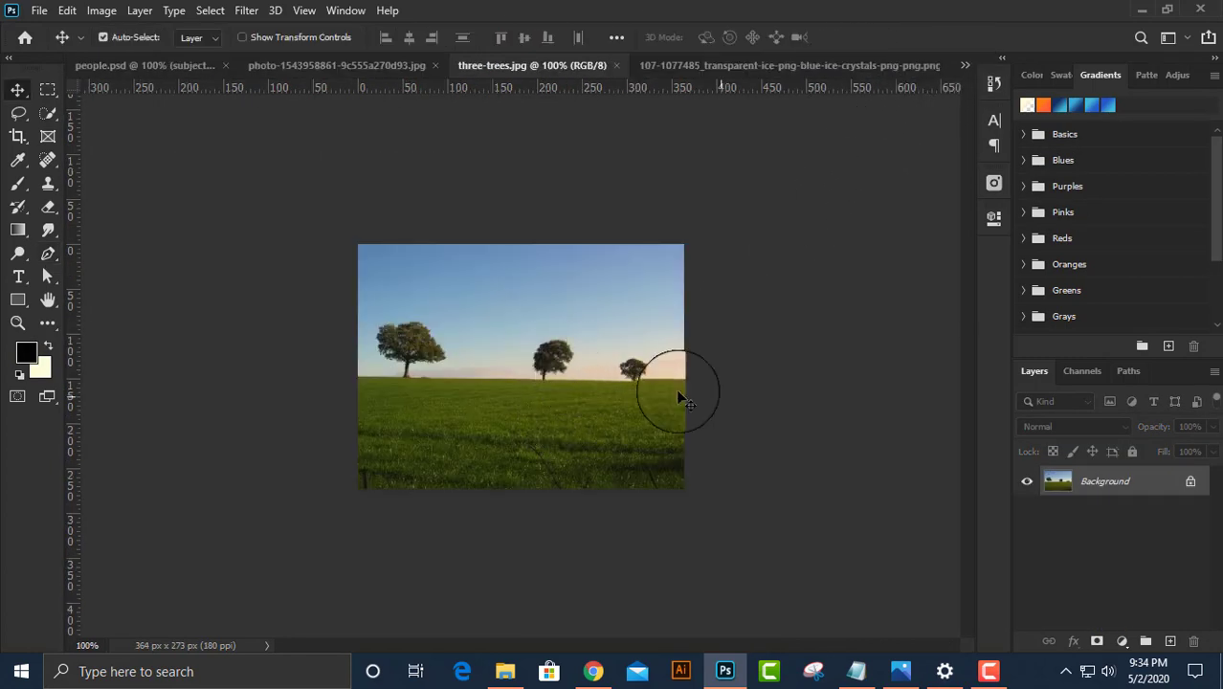
pyautogui.press('ctrl')
pyautogui.press('ctrl')
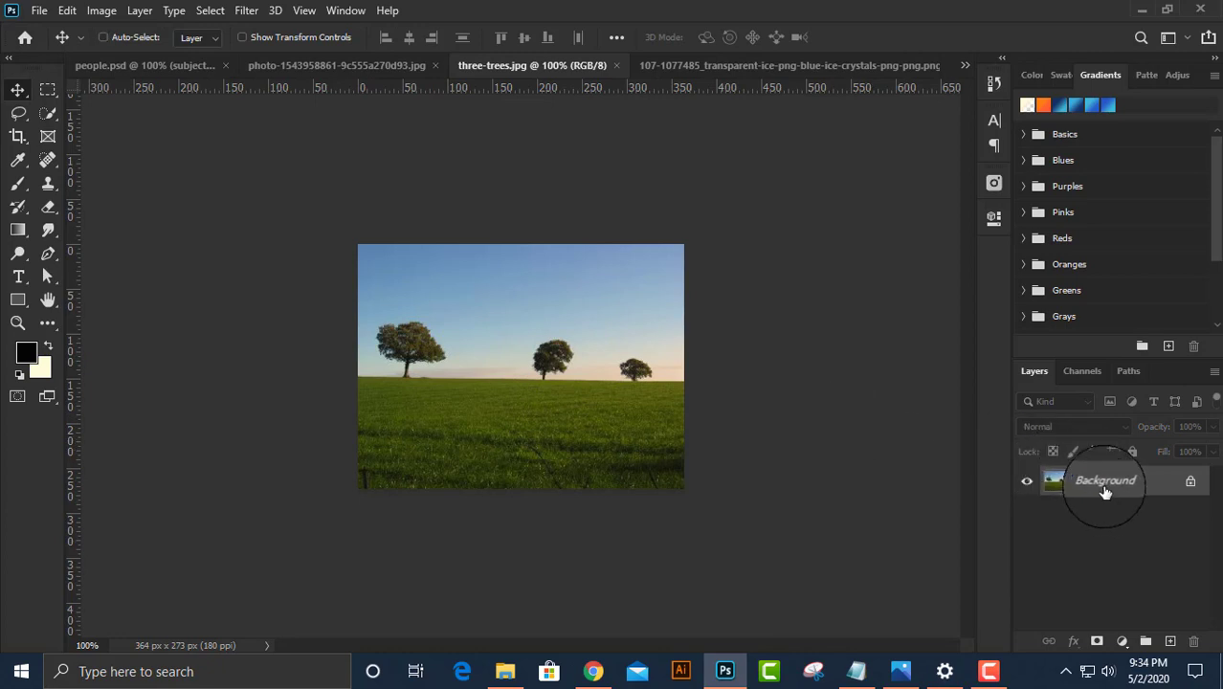
pyautogui.hotkey('ctrl', 'j')
pyautogui.hotkey('ctrl', 'g')
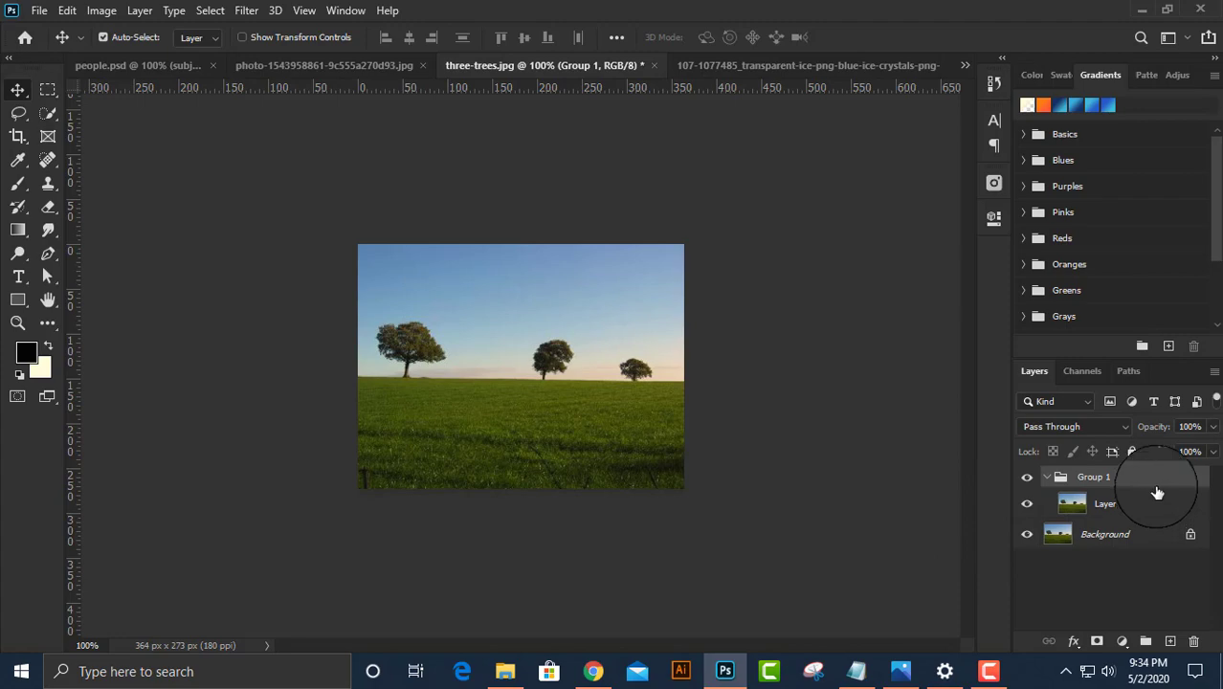
pyautogui.moveTo(1146, 512); pyautogui.dragTo(1145, 518)
pyautogui.press('ctrl')
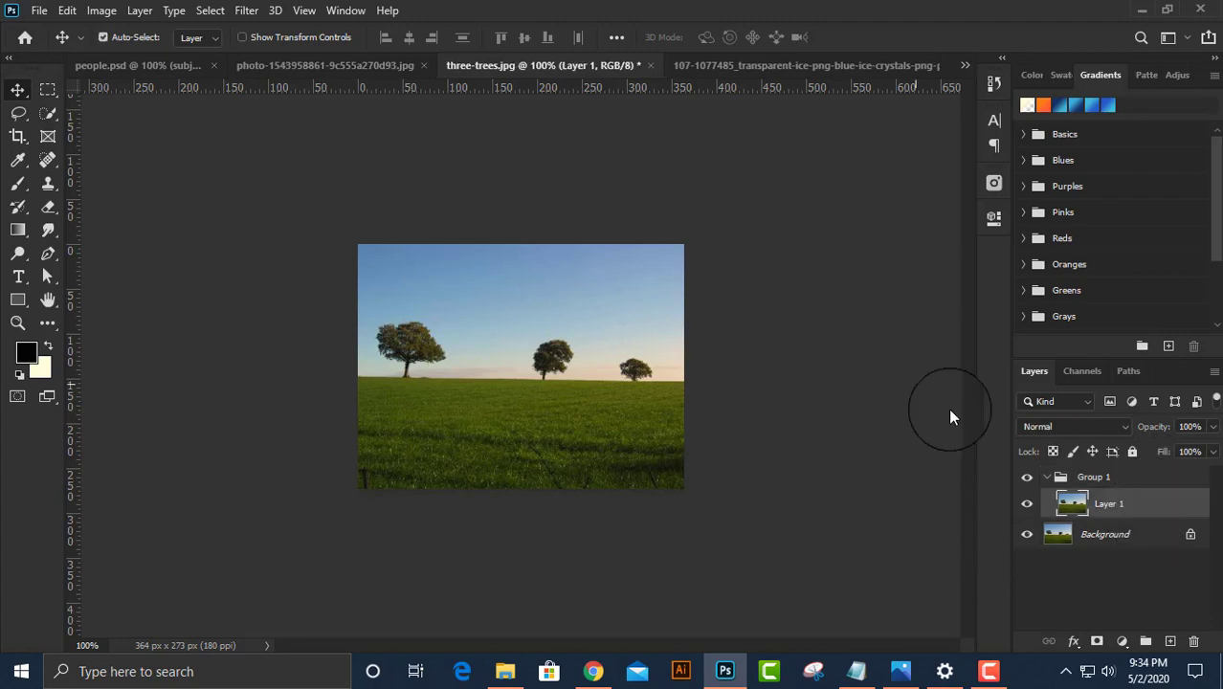
# Drag the tree photo into the Untitled-1 composite and move it to the top of the stack.
pyautogui.click(964, 65)
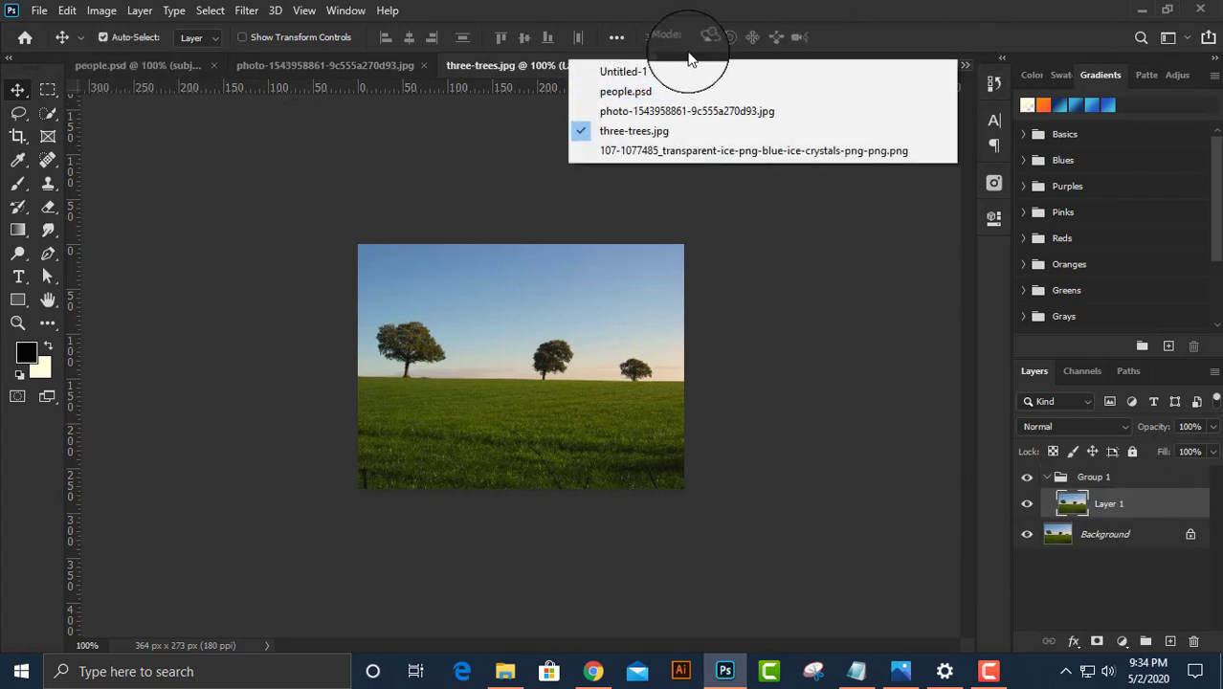
pyautogui.click(627, 65)
pyautogui.moveTo(558, 347); pyautogui.dragTo(579, 383)
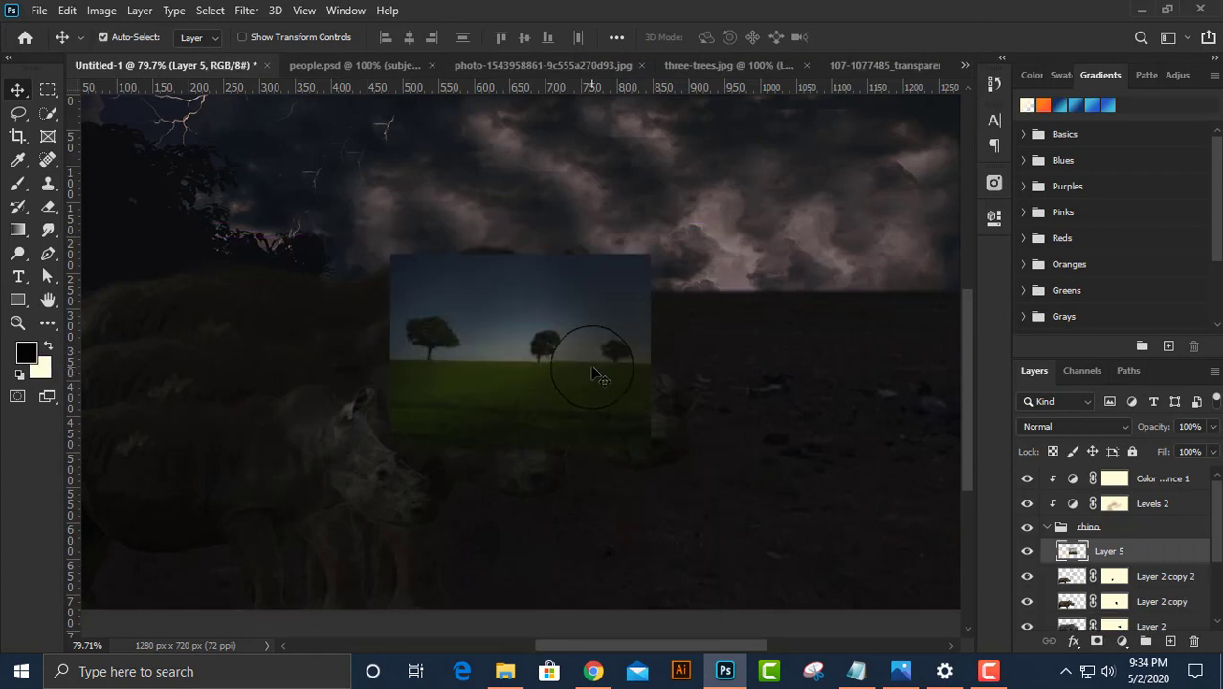
pyautogui.hotkey('ctrl', '0')
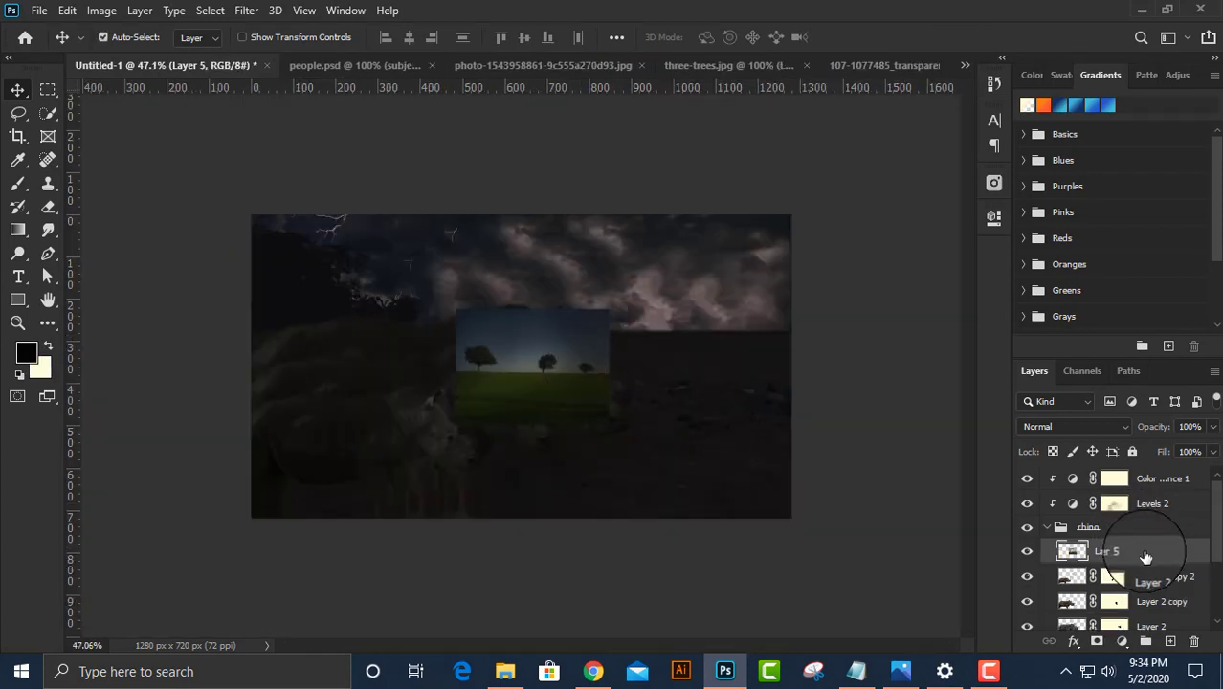
pyautogui.moveTo(1136, 534); pyautogui.dragTo(1144, 478)
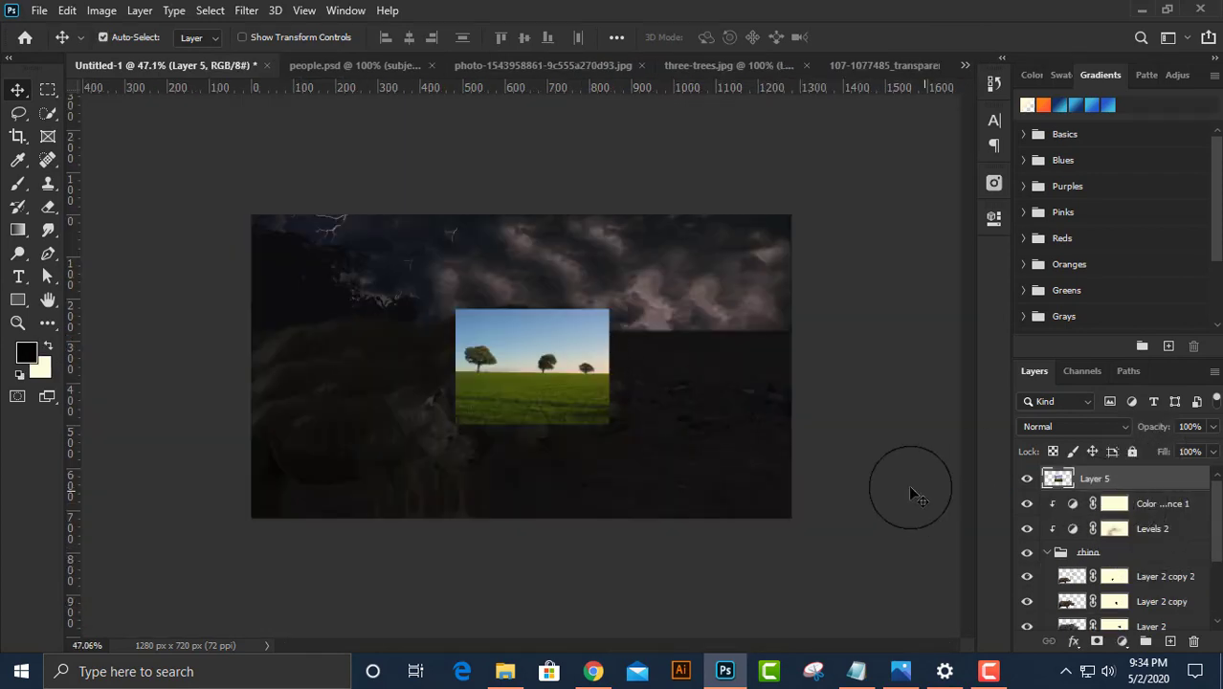
pyautogui.hotkey('ctrl', 't')
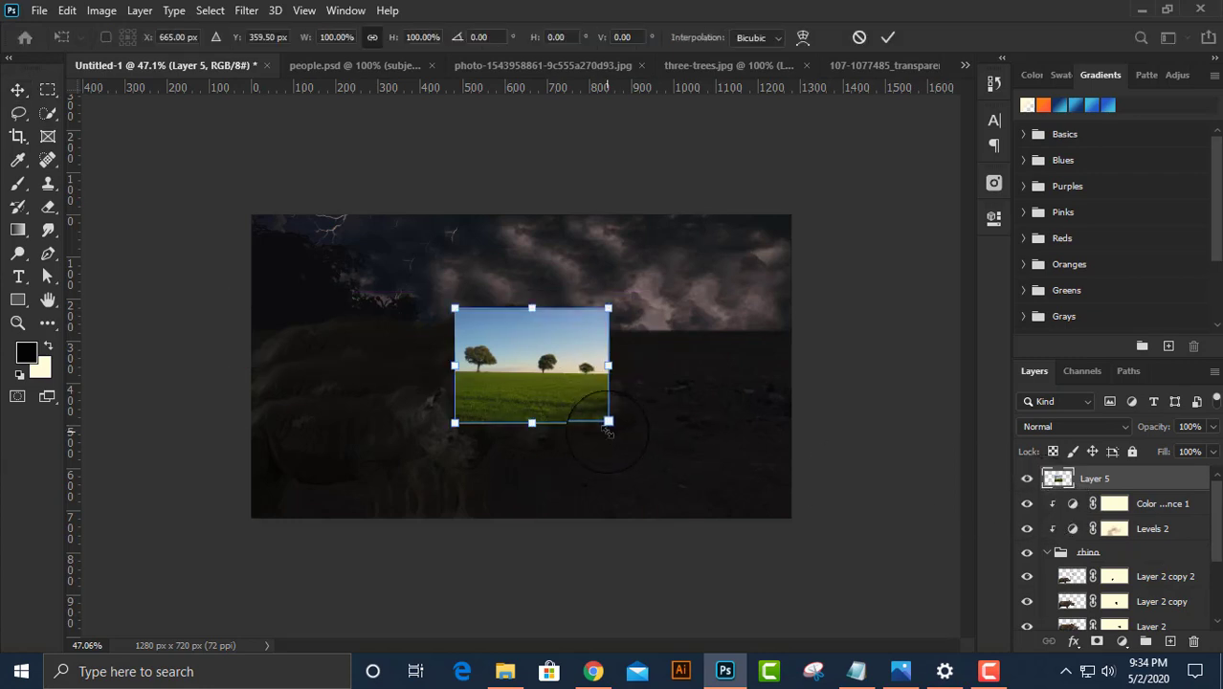
pyautogui.moveTo(608, 422); pyautogui.dragTo(621, 437)
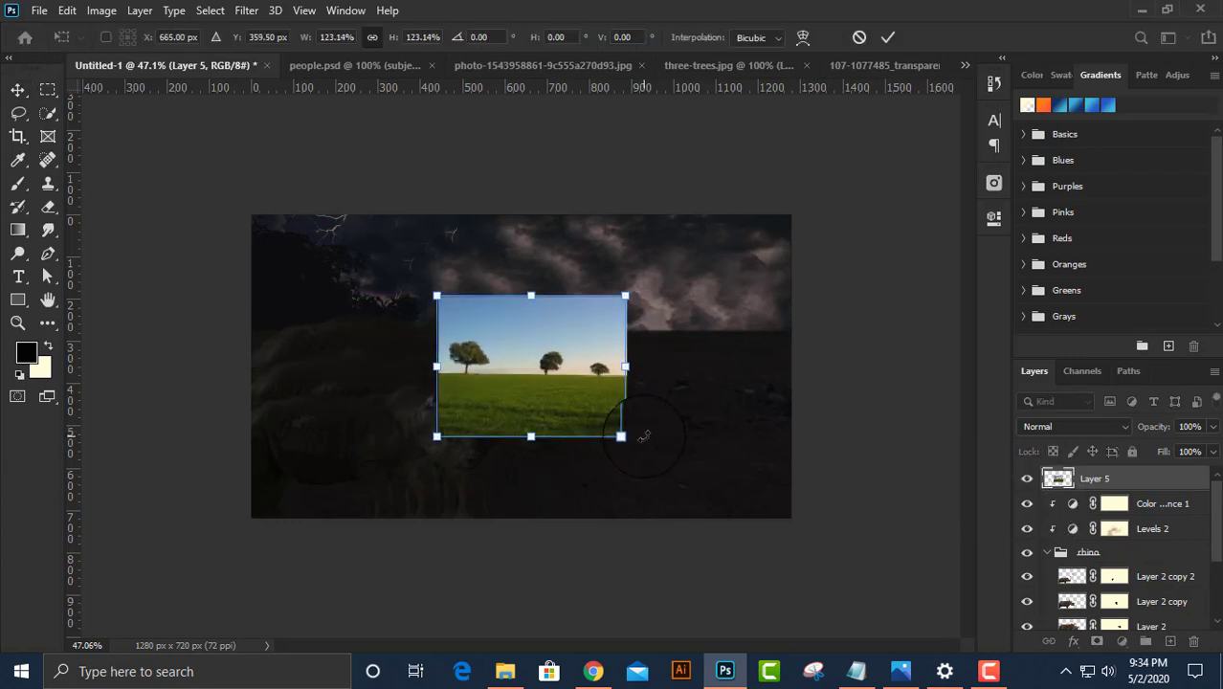
pyautogui.hotkey('ctrl', 'z')
pyautogui.press('Escape')
# Convert the trees layer to a smart object and enlarge it to cover the canvas.
pyautogui.rightClick(1091, 479)
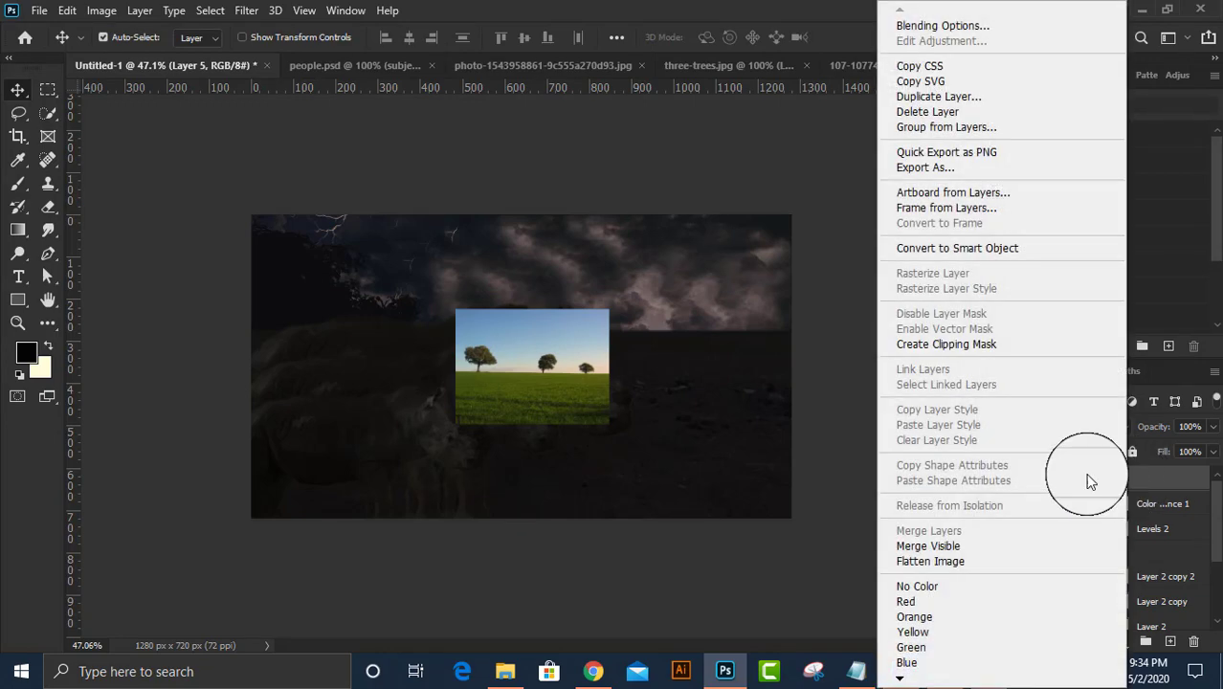
pyautogui.click(957, 248)
pyautogui.hotkey('ctrl', 't')
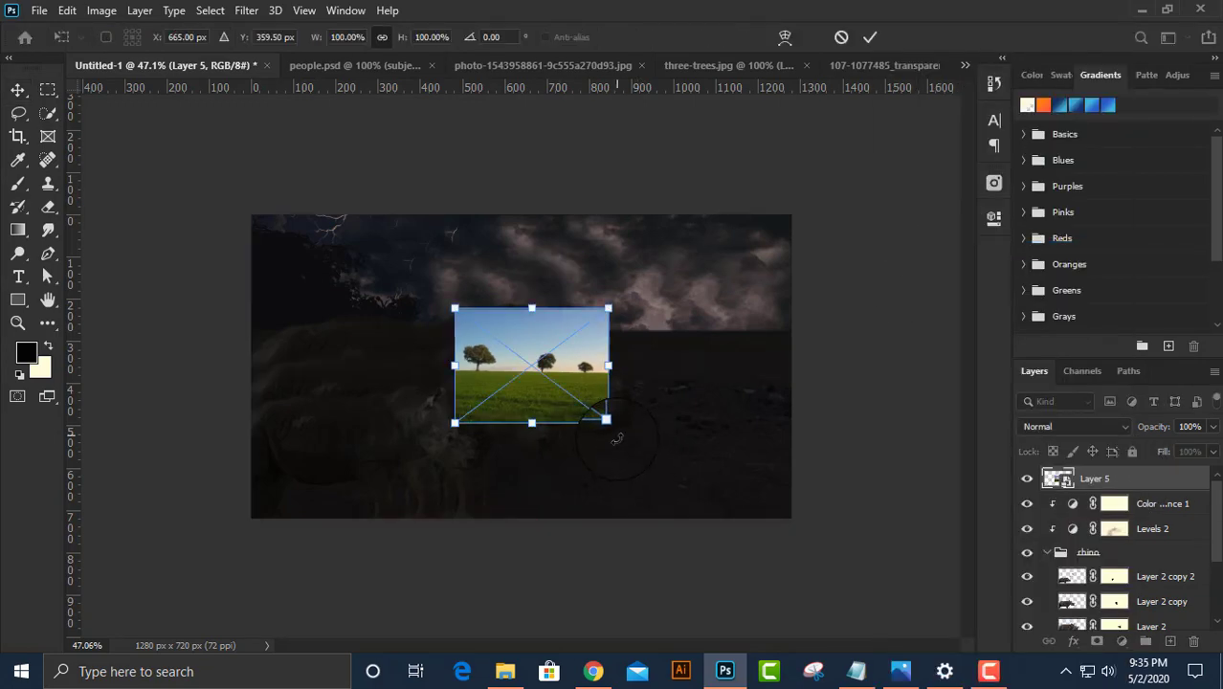
pyautogui.moveTo(609, 424); pyautogui.dragTo(899, 479)
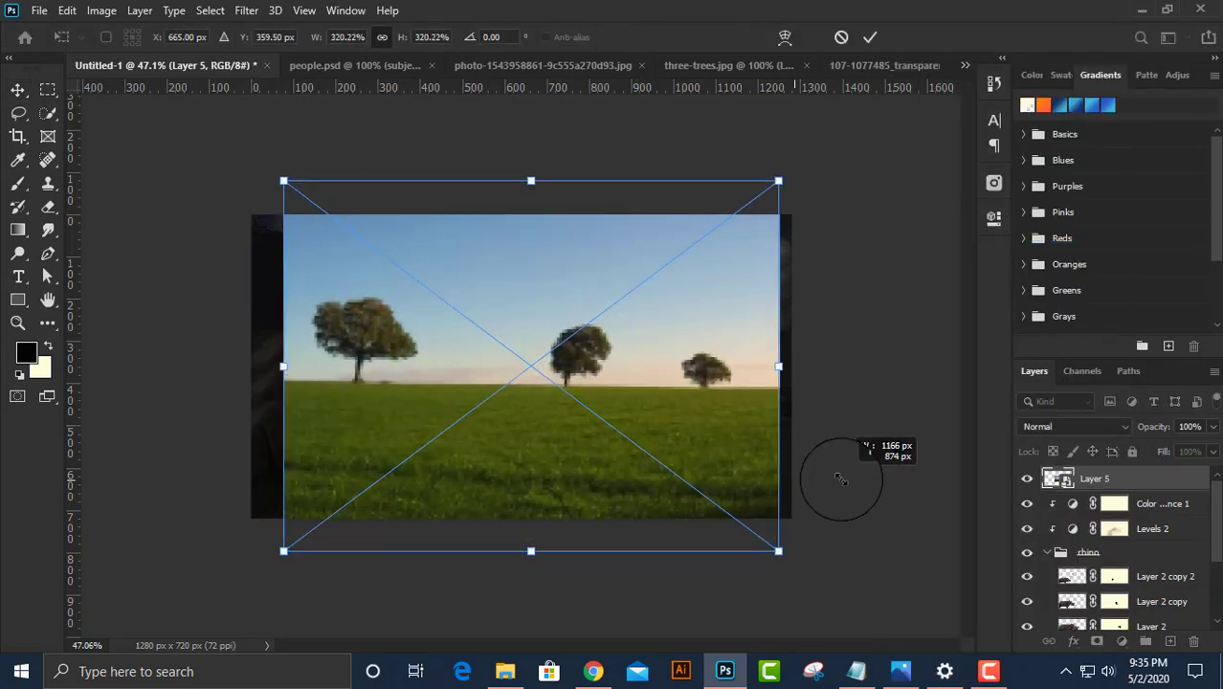
pyautogui.press('Return')
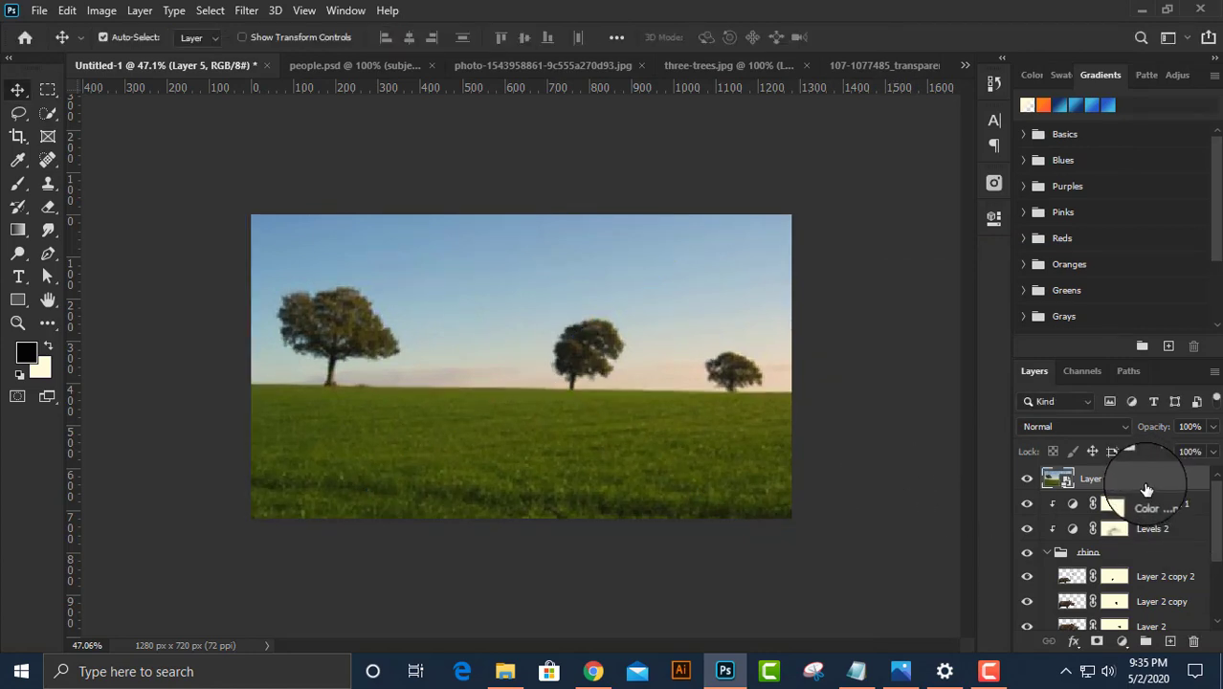
# Move the trees layer into the bg group just above Layer 1.
pyautogui.moveTo(1146, 489); pyautogui.dragTo(1148, 581)
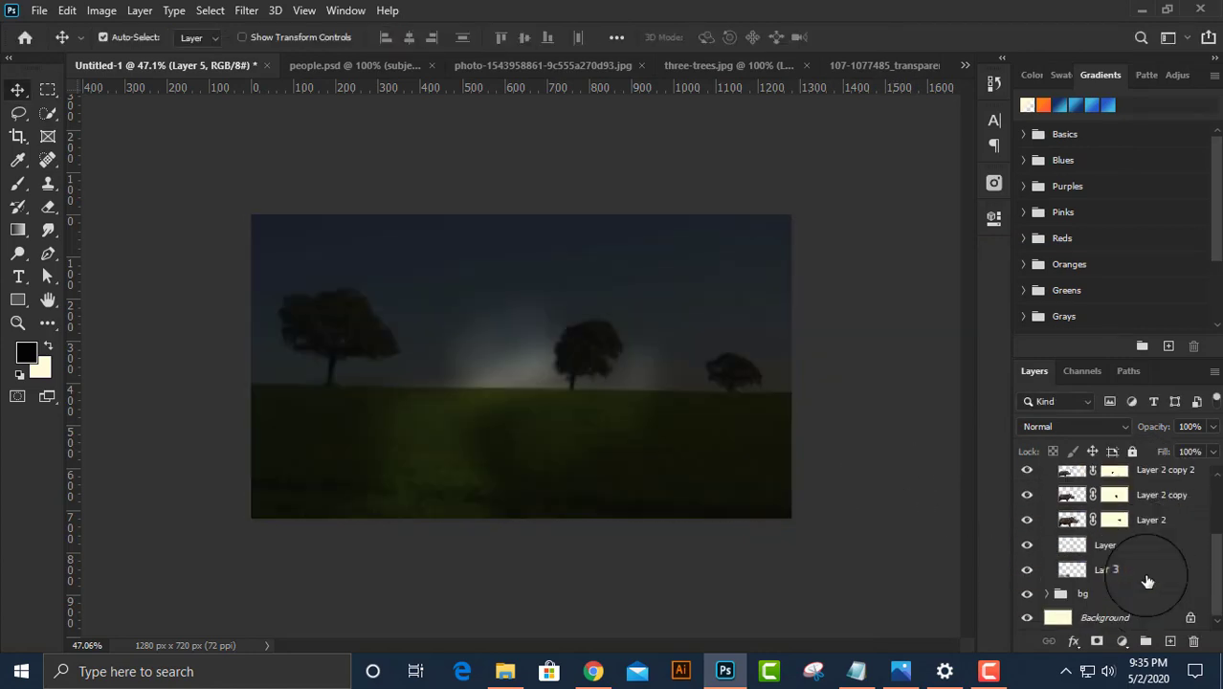
pyautogui.moveTo(1146, 572); pyautogui.dragTo(1145, 590)
pyautogui.moveTo(1152, 514); pyautogui.dragTo(1149, 618)
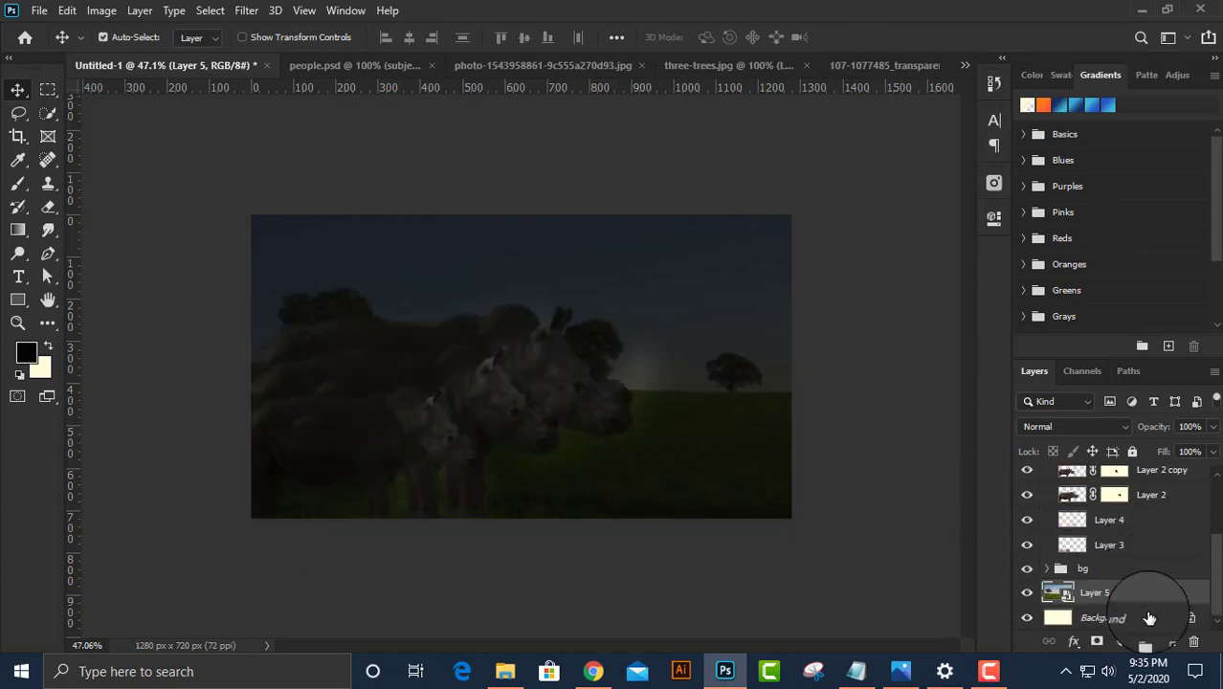
pyautogui.moveTo(1149, 617); pyautogui.dragTo(1120, 594)
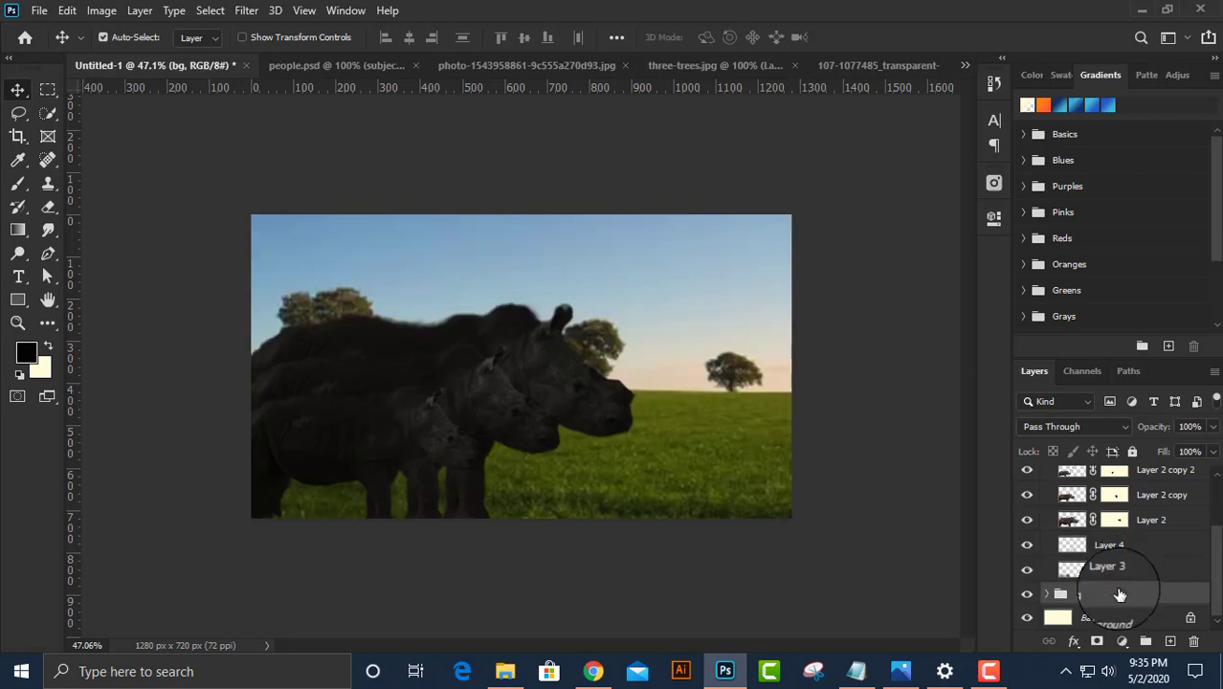
pyautogui.click(1046, 594)
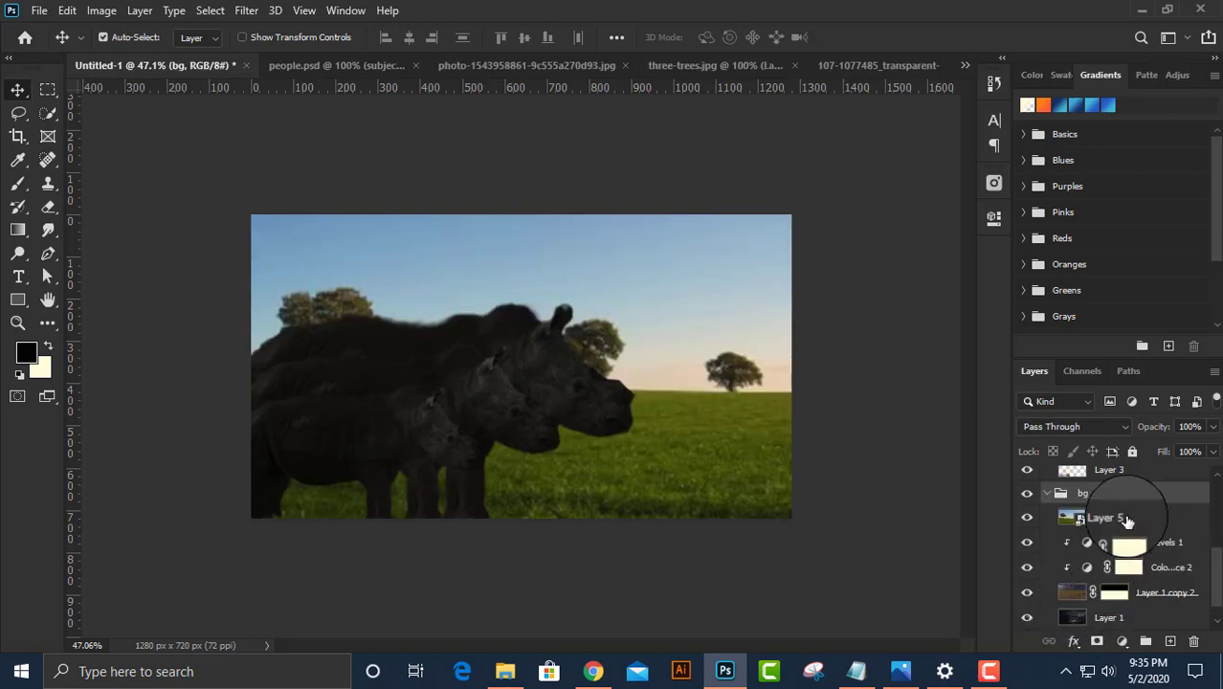
pyautogui.moveTo(1127, 520); pyautogui.dragTo(1164, 588)
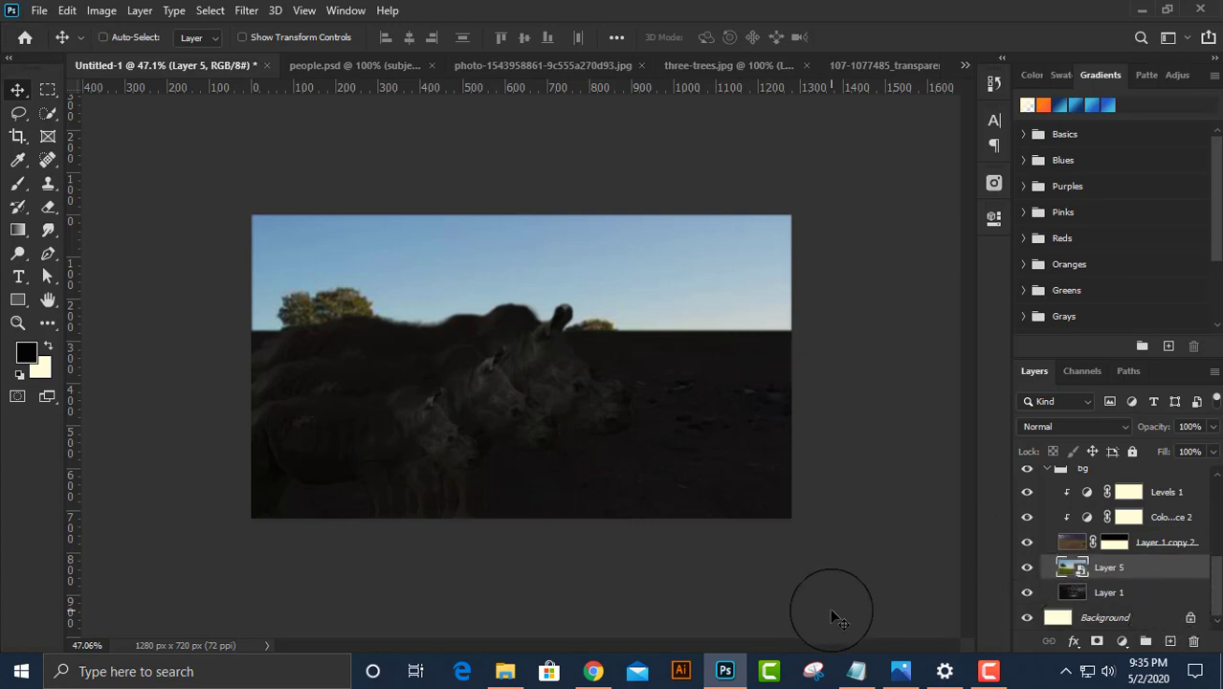
# Rescale the trees to about 296% and position them along the horizon.
pyautogui.hotkey('ctrl', 't')
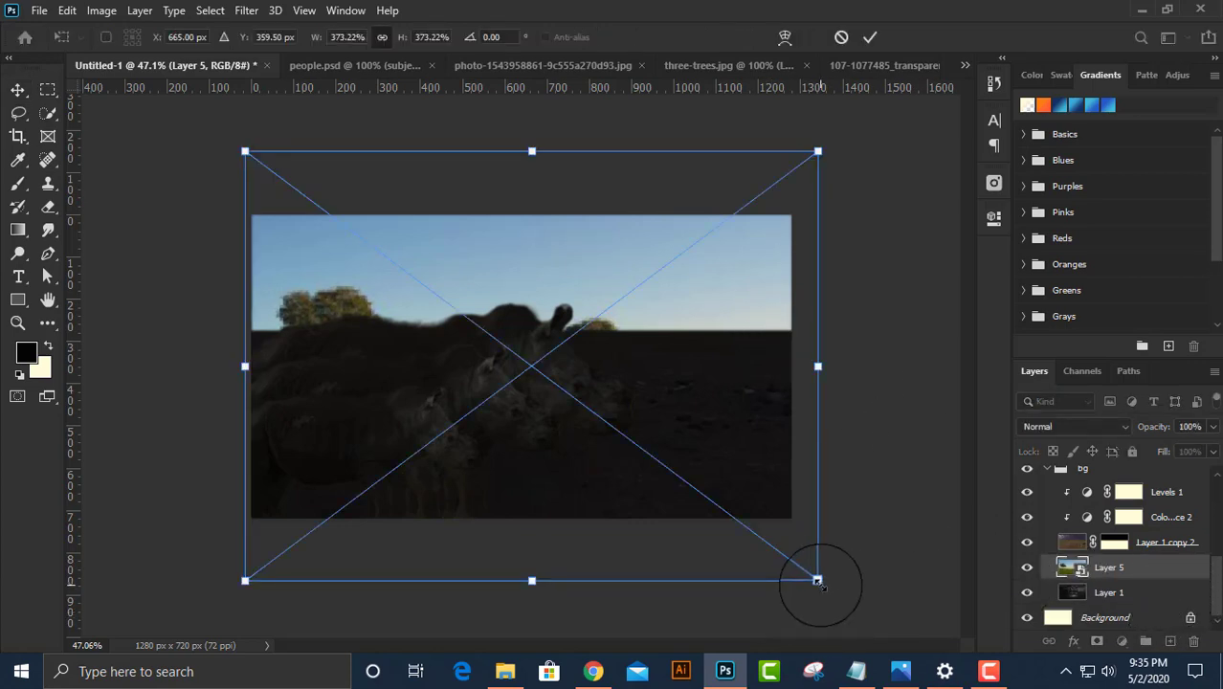
pyautogui.moveTo(818, 580); pyautogui.dragTo(700, 492)
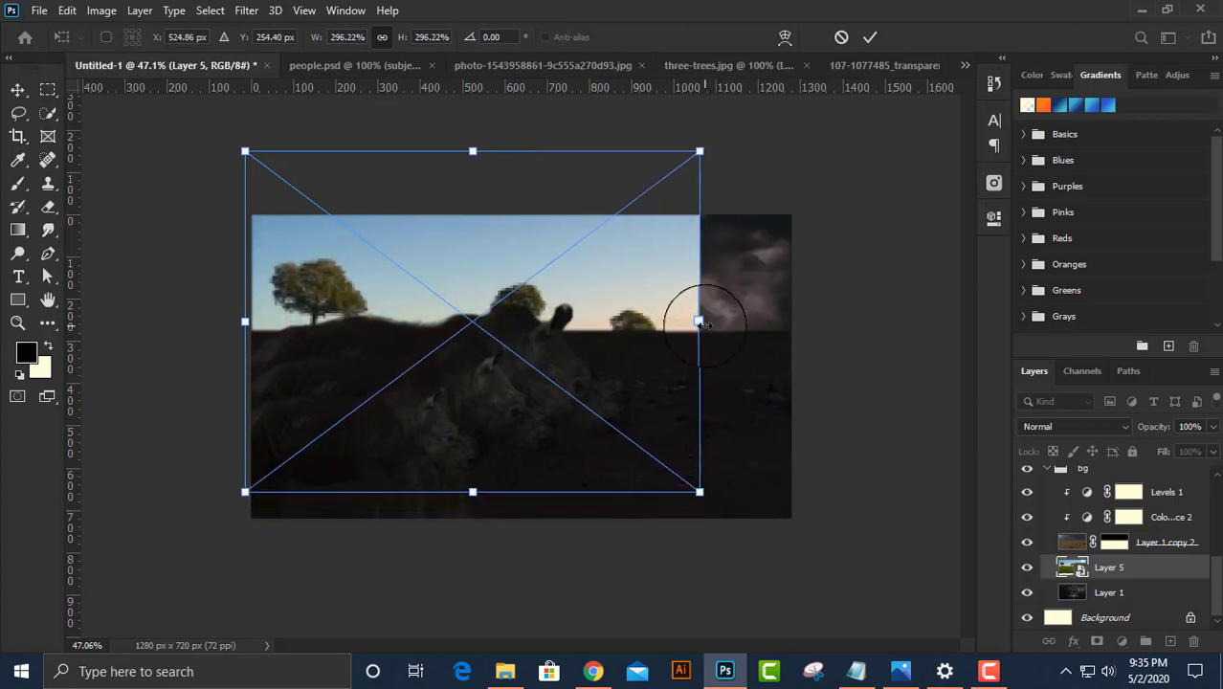
pyautogui.moveTo(639, 330)
pyautogui.mouseDown()
pyautogui.moveTo(645, 341)
pyautogui.moveTo(645, 319)
pyautogui.moveTo(814, 311)
pyautogui.mouseUp()
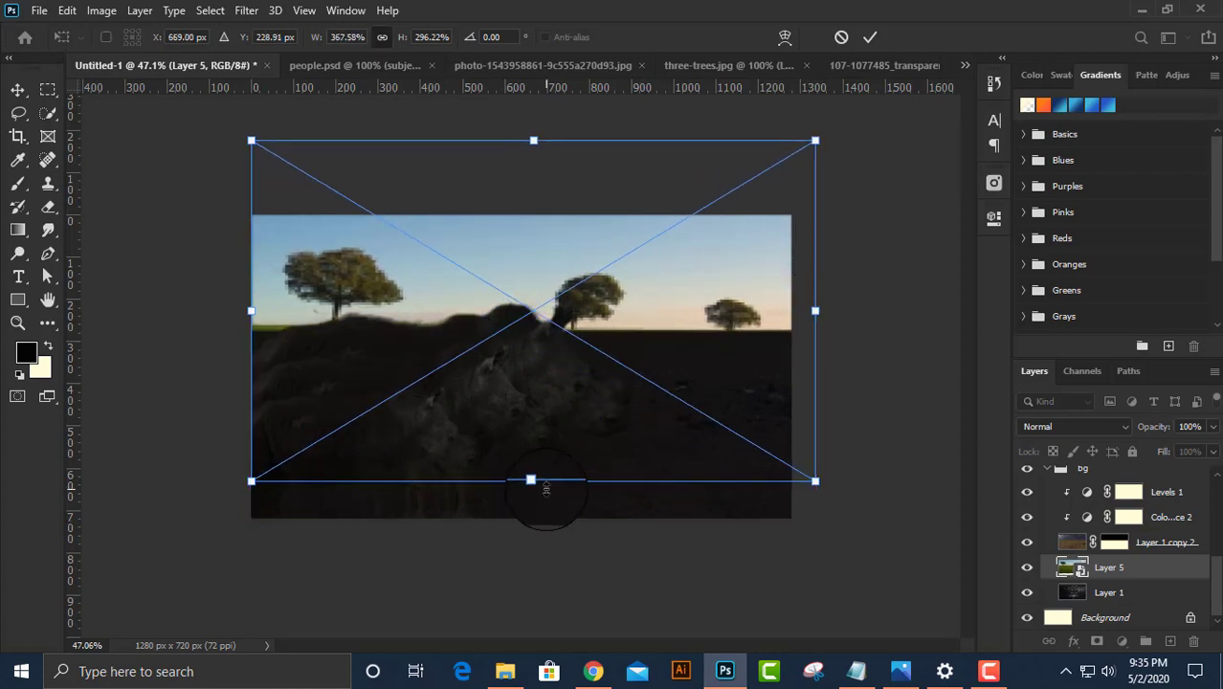
pyautogui.moveTo(533, 481); pyautogui.dragTo(533, 491)
pyautogui.press('Return')
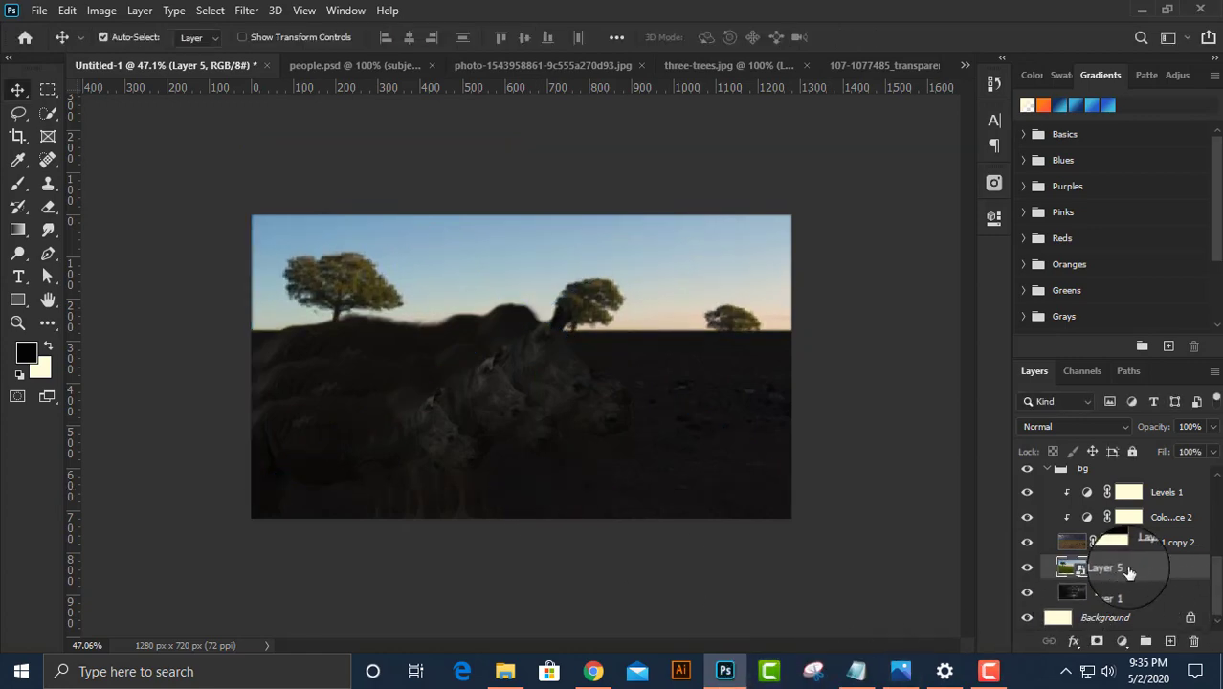
# Blend out the trees layer's sky using Blend If on Blue, This Layer white split 73/113.
pyautogui.doubleClick(1193, 574)
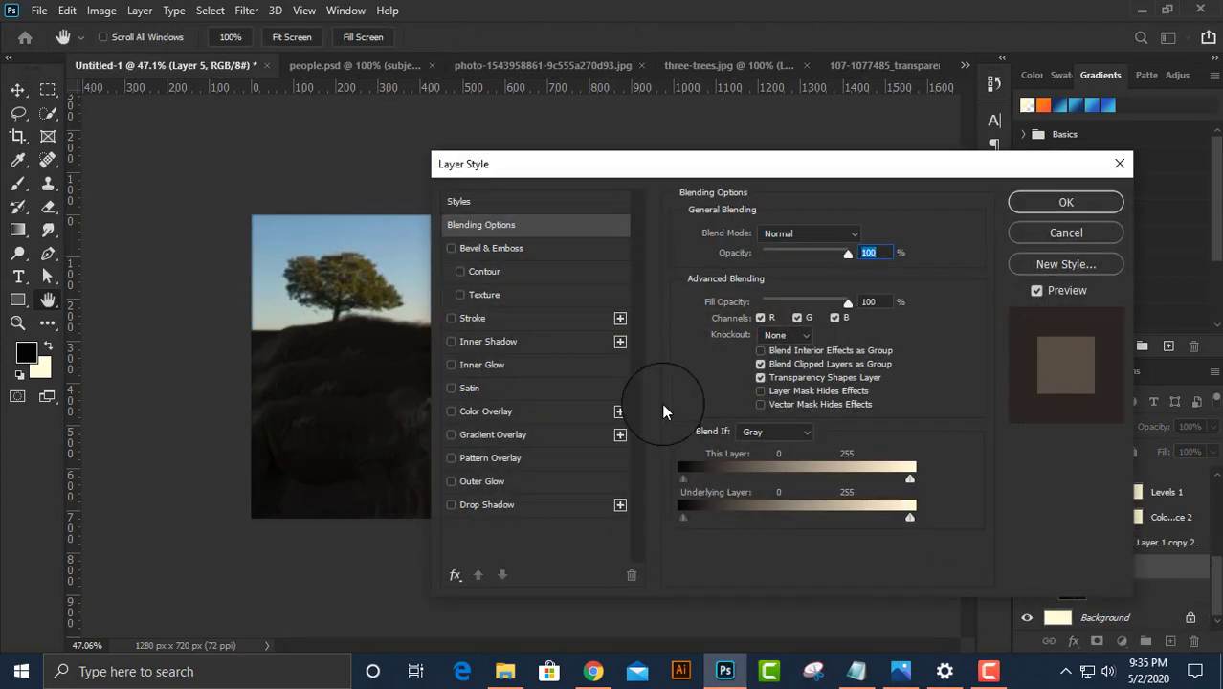
pyautogui.moveTo(634, 172)
pyautogui.mouseDown()
pyautogui.moveTo(840, 178)
pyautogui.moveTo(516, 148)
pyautogui.moveTo(947, 71)
pyautogui.mouseUp()
pyautogui.click(1098, 333)
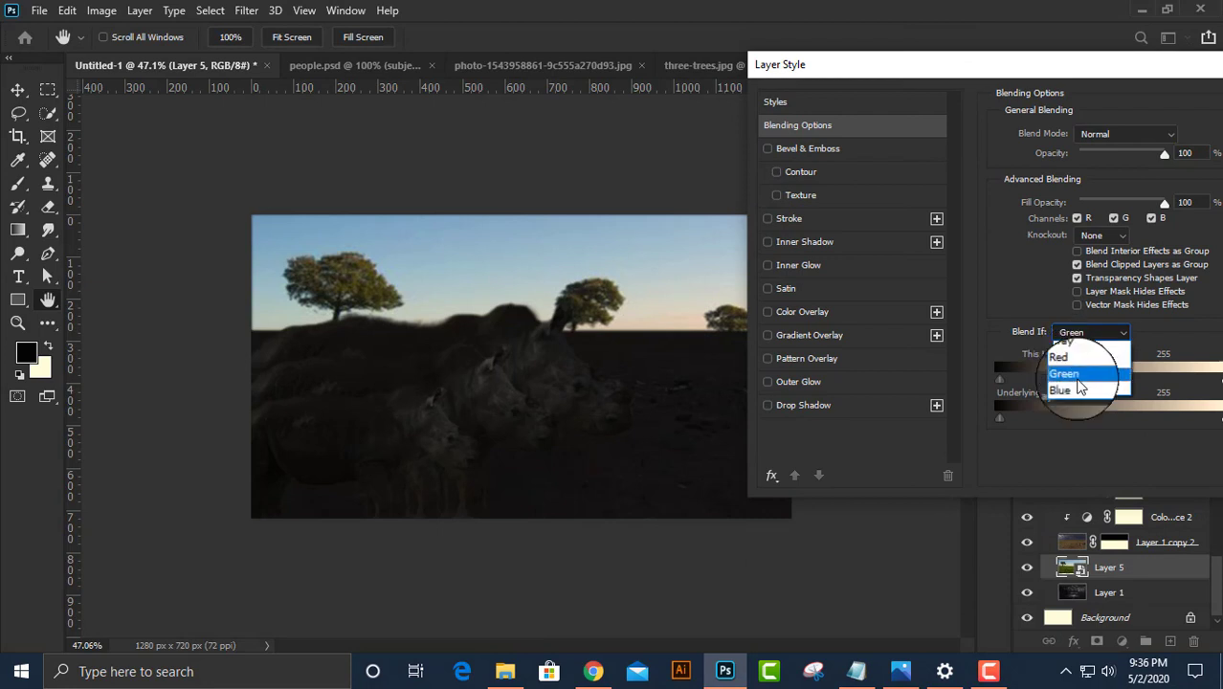
pyautogui.click(1064, 391)
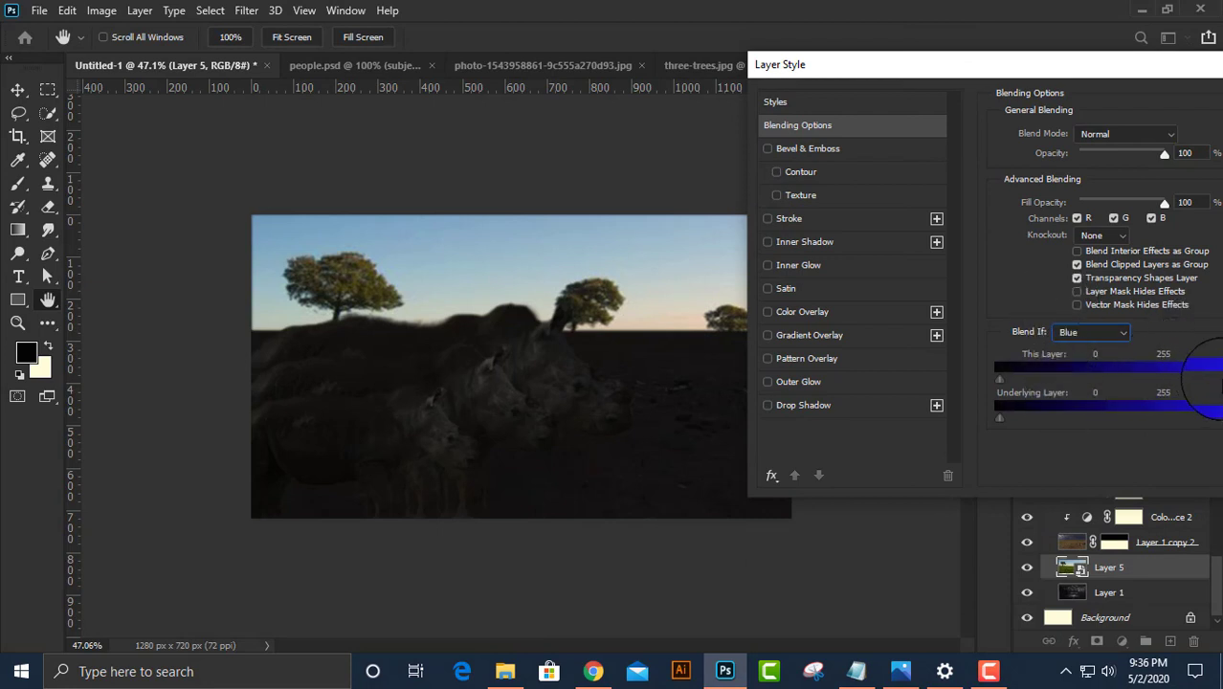
pyautogui.moveTo(1211, 379); pyautogui.dragTo(1068, 403)
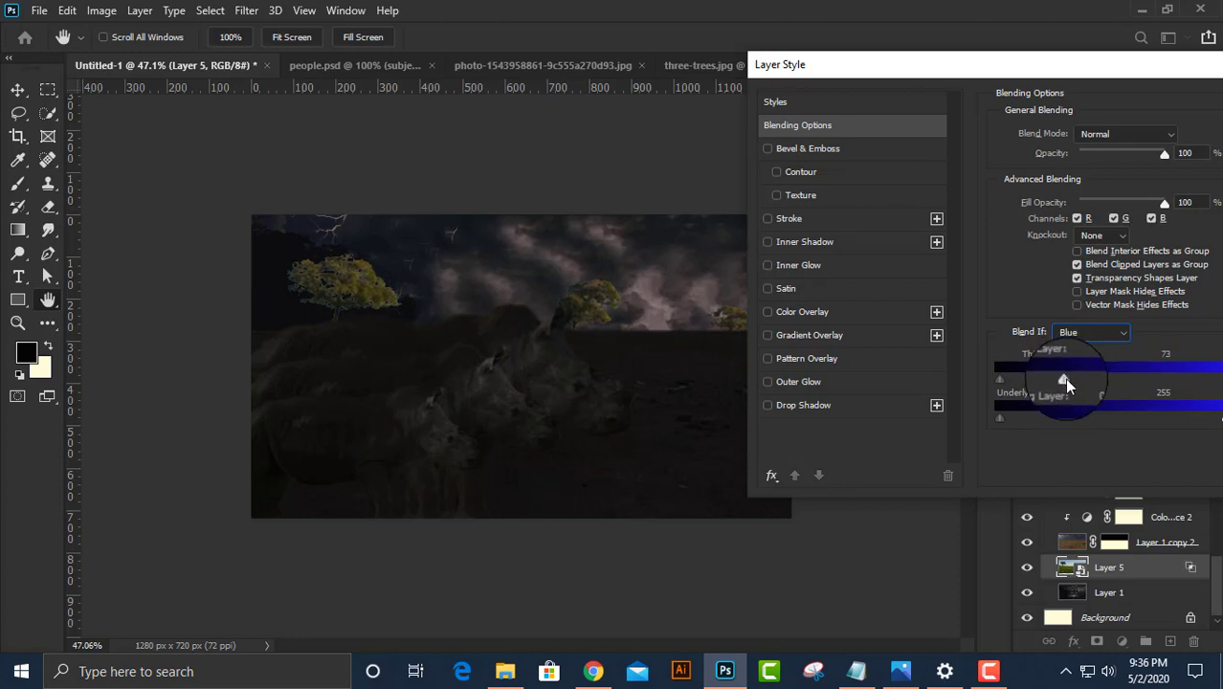
pyautogui.moveTo(1064, 378); pyautogui.dragTo(1101, 383)
pyautogui.moveTo(1143, 67); pyautogui.dragTo(641, 134)
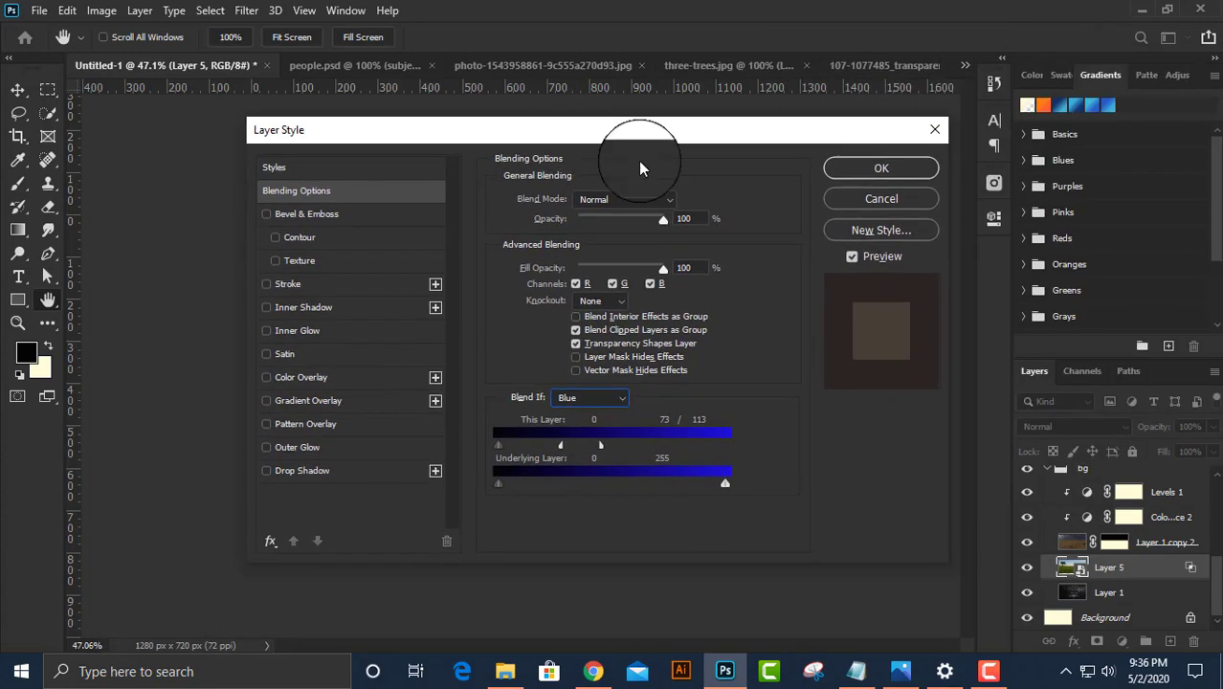
pyautogui.click(882, 170)
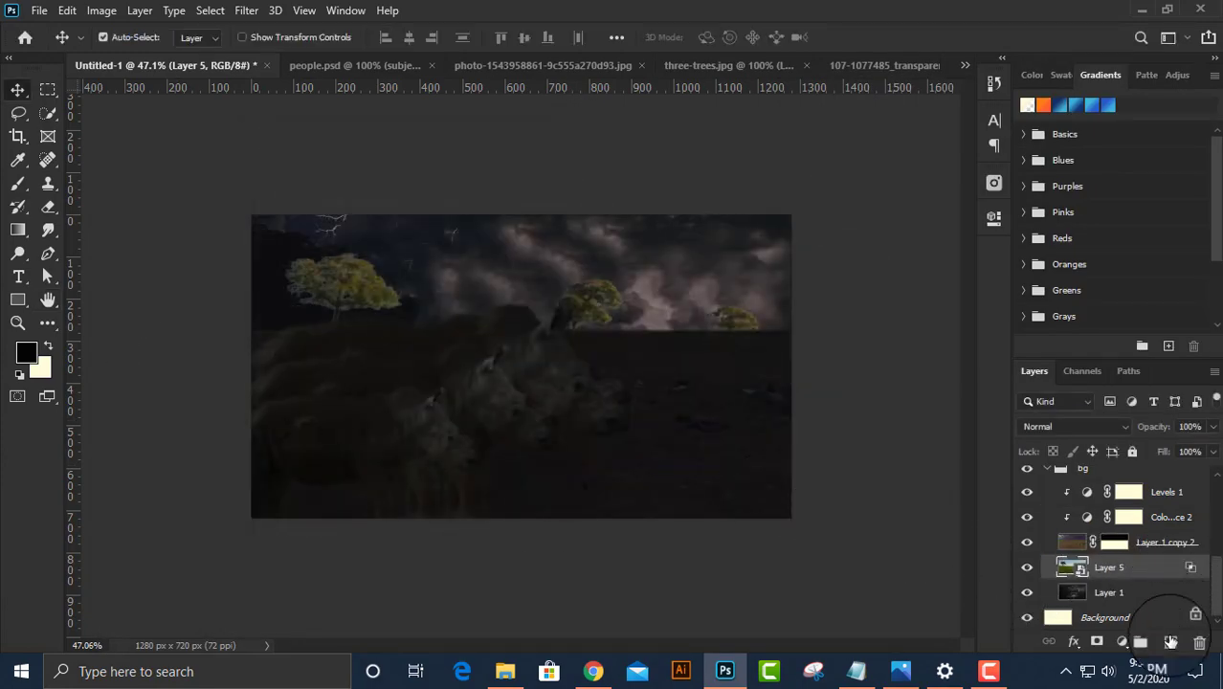
# Rasterize the trees layer and convert it back to a smart object.
pyautogui.rightClick(1110, 568)
pyautogui.click(909, 334)
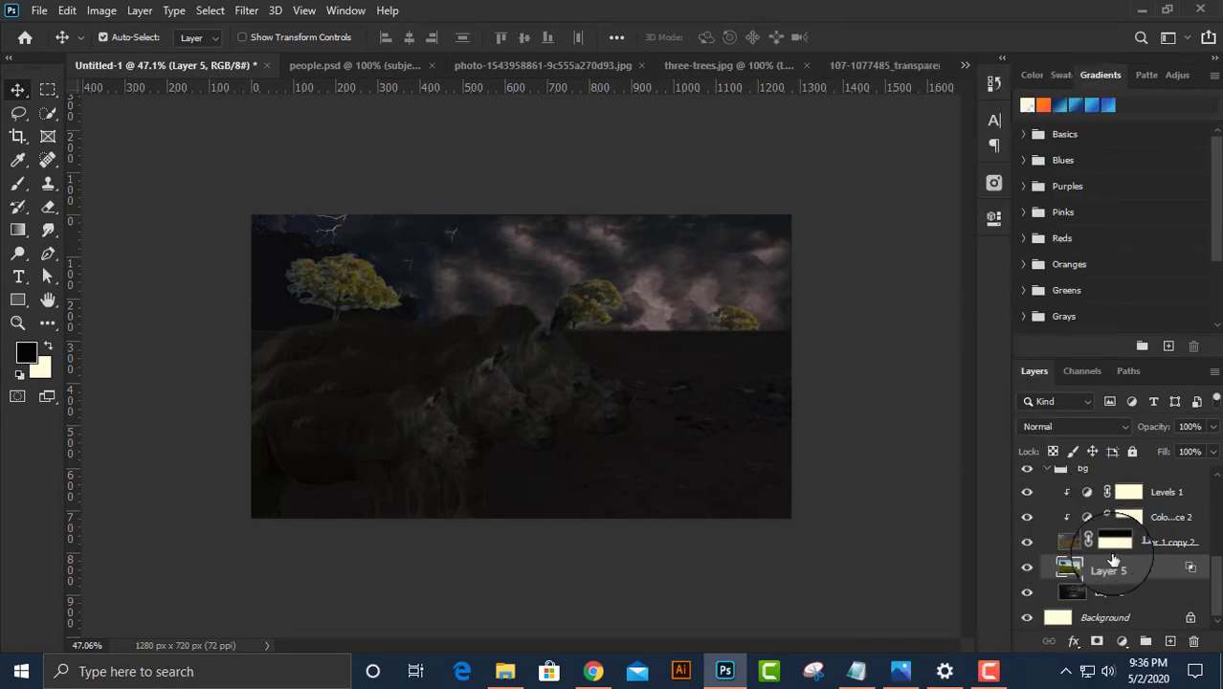
pyautogui.rightClick(1100, 567)
pyautogui.click(933, 248)
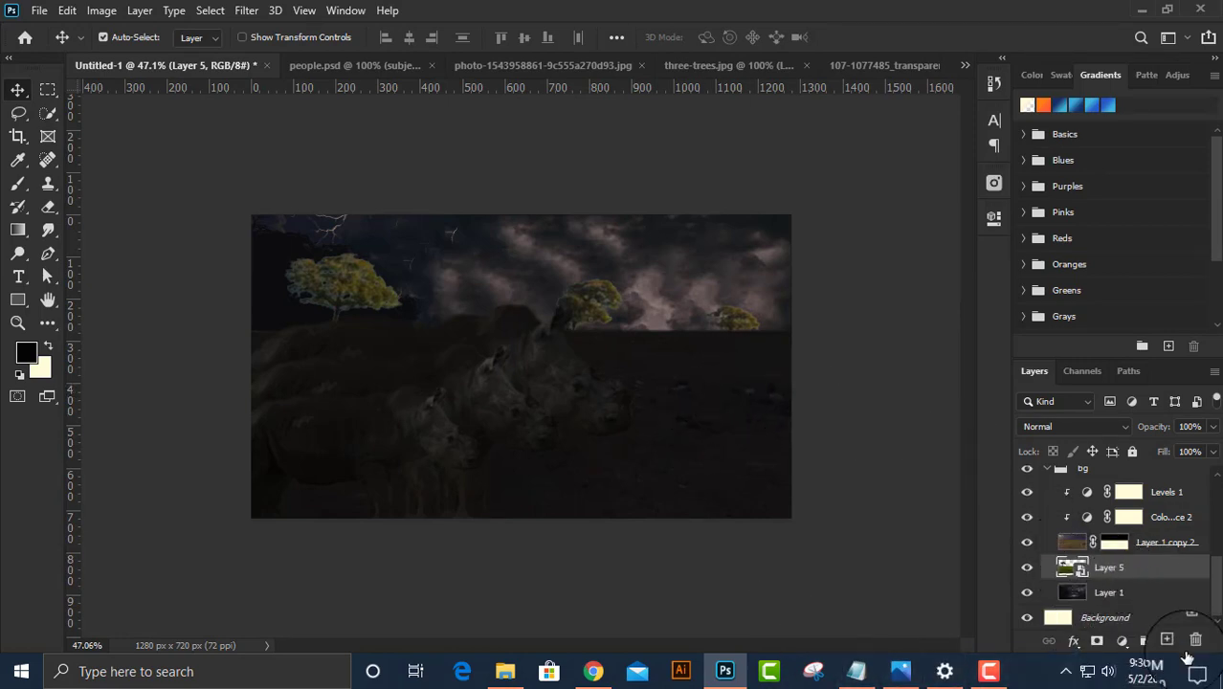
# Add a Levels adjustment and lower its output white level to 64 to darken the trees.
pyautogui.click(1122, 641)
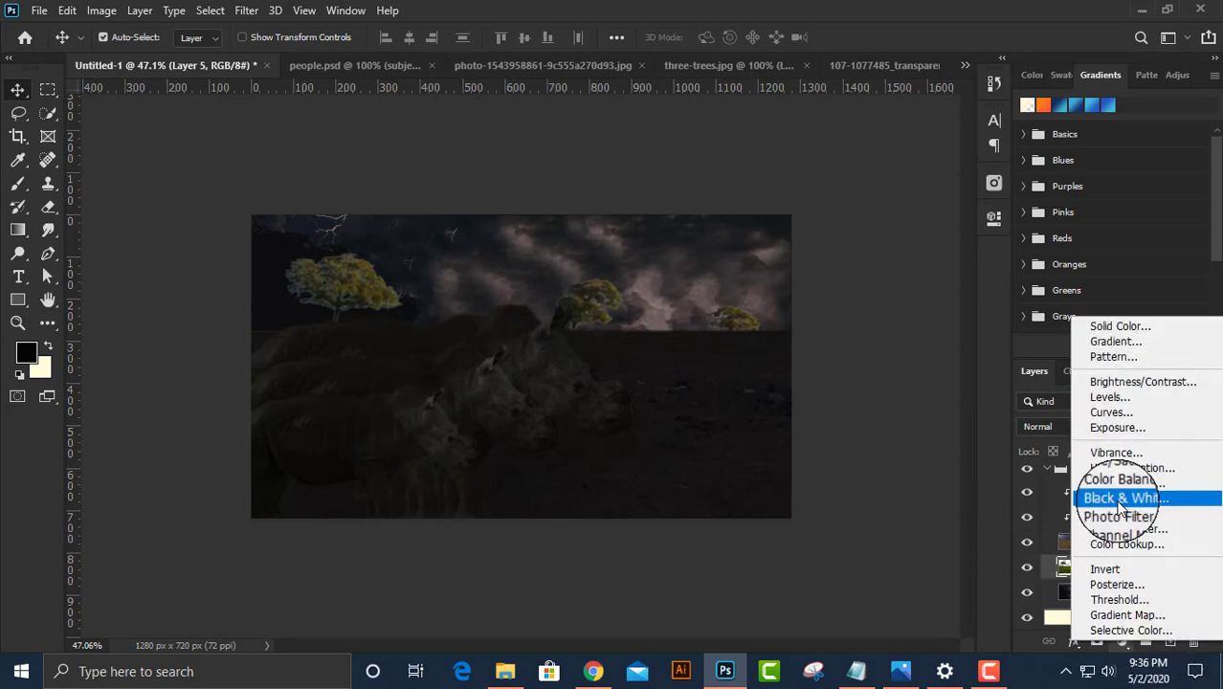
pyautogui.click(1111, 395)
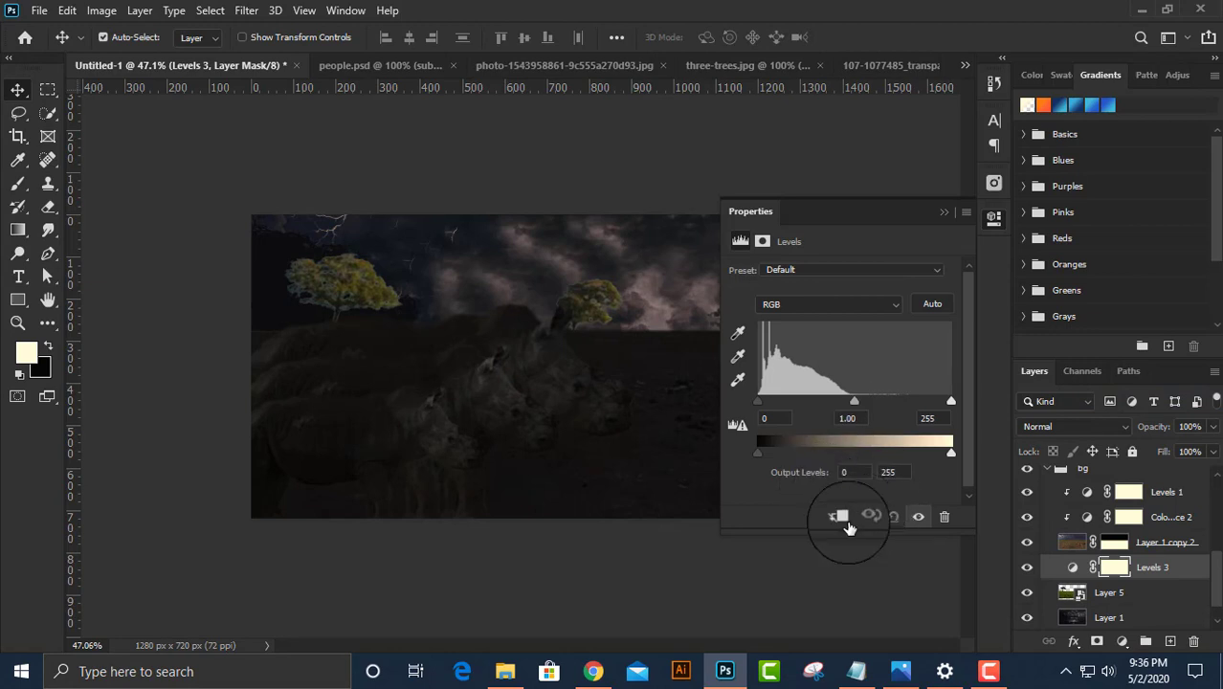
pyautogui.moveTo(962, 447); pyautogui.dragTo(836, 466)
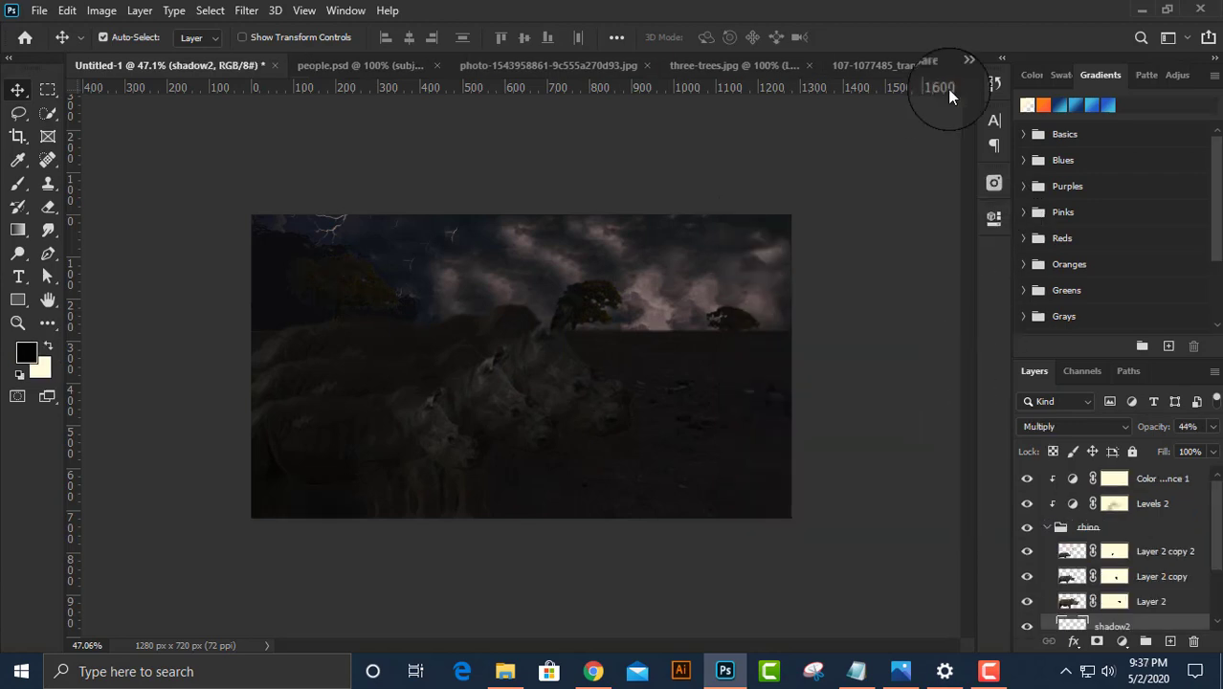
# Quick-select the ice crystal in its own image and drag it into the Untitled-1 composite.
pyautogui.click(965, 67)
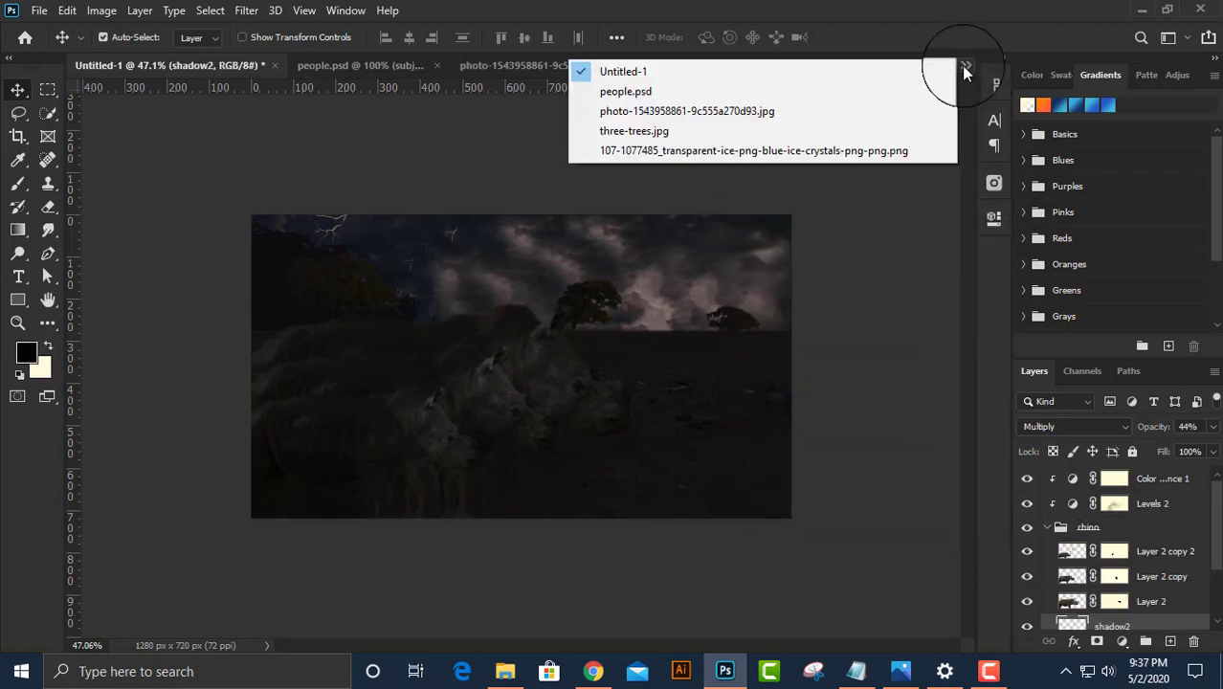
pyautogui.click(751, 150)
pyautogui.click(965, 69)
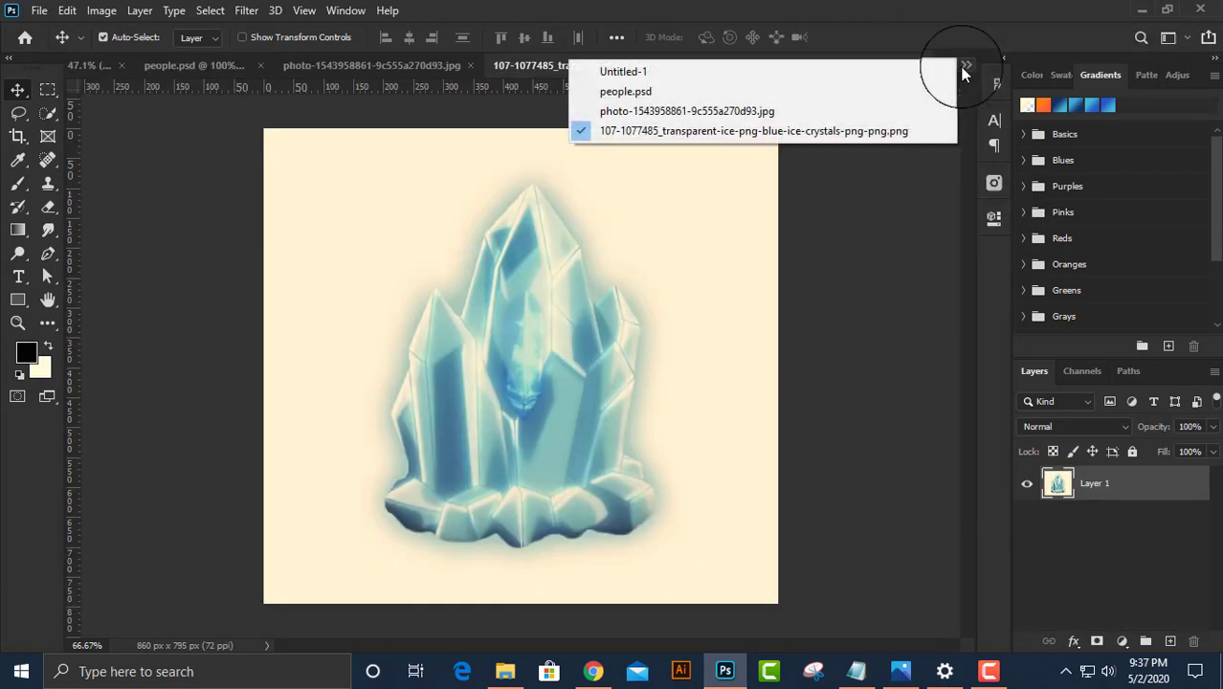
pyautogui.click(45, 115)
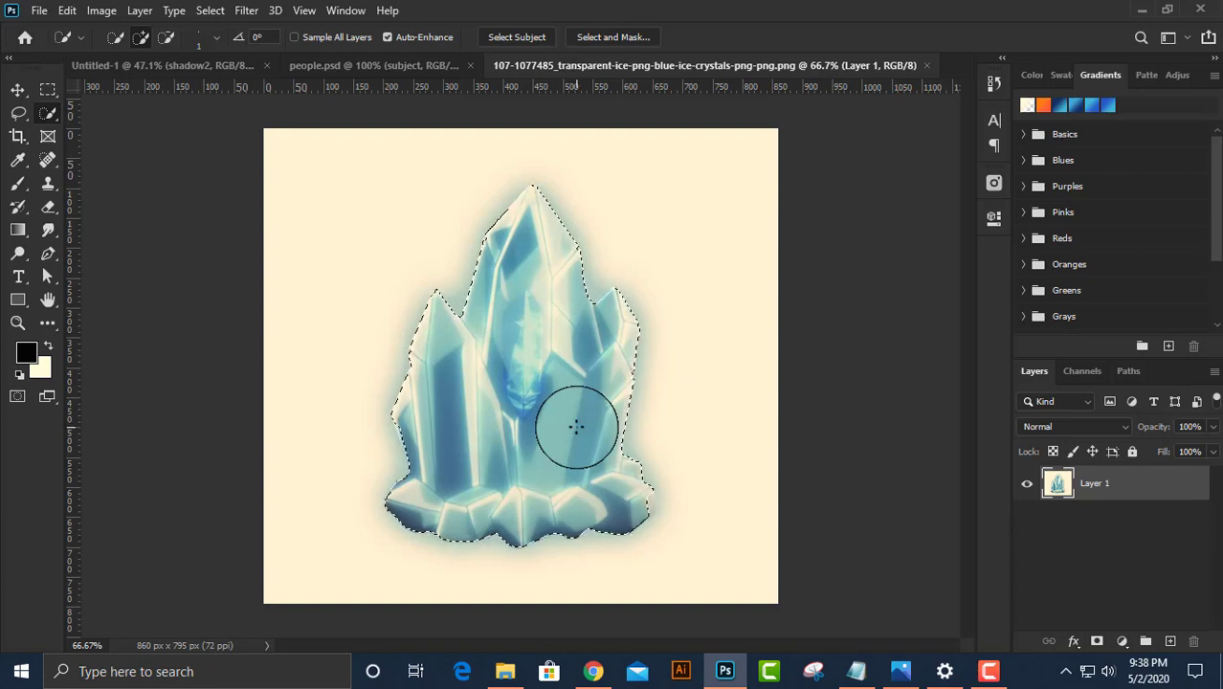
pyautogui.press('v')
pyautogui.moveTo(576, 427)
pyautogui.mouseDown()
pyautogui.moveTo(545, 316)
pyautogui.moveTo(593, 383)
pyautogui.mouseUp()
# Shrink the crystal to about a third, move it near the trees and tilt it about 27°.
pyautogui.hotkey('ctrl', 't')
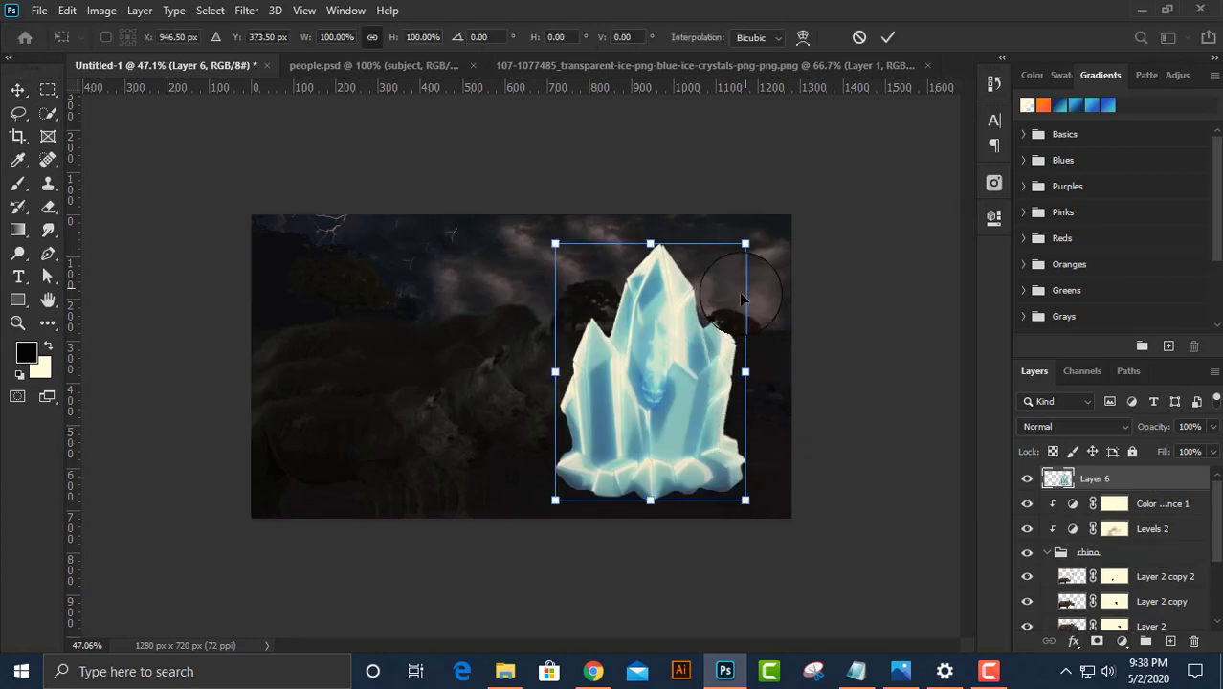
pyautogui.moveTo(744, 243)
pyautogui.mouseDown()
pyautogui.moveTo(758, 245)
pyautogui.moveTo(614, 418)
pyautogui.mouseUp()
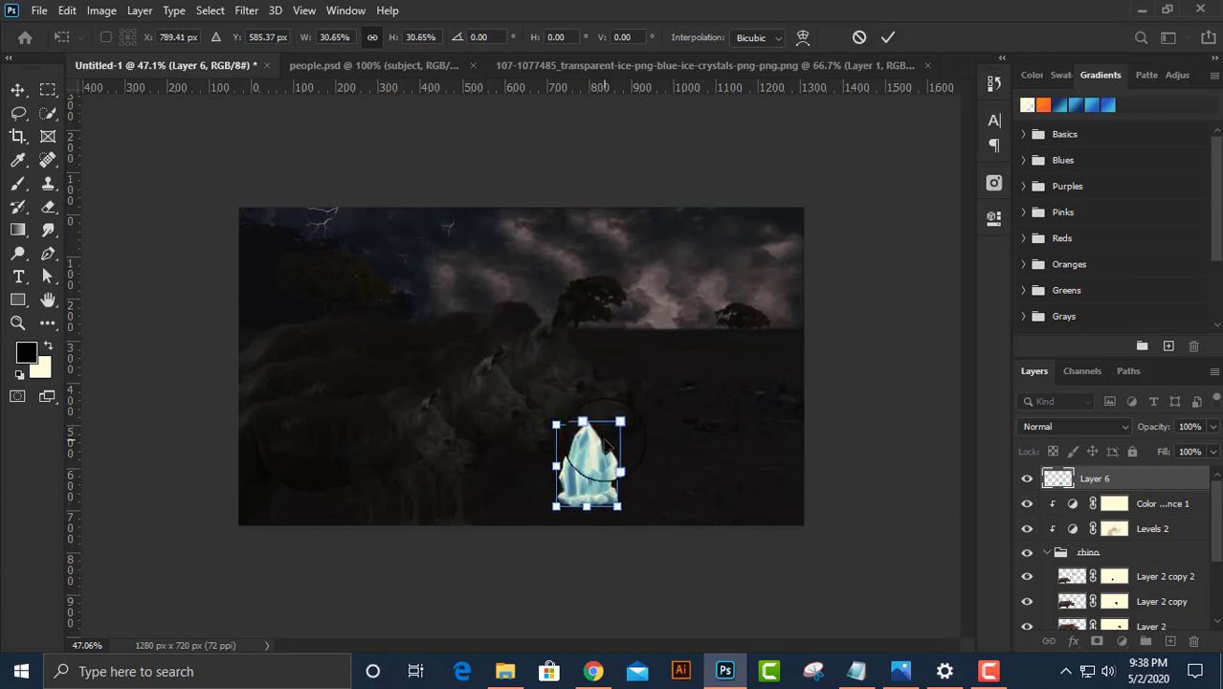
pyautogui.scroll(3, 604, 442)
pyautogui.moveTo(642, 464)
pyautogui.mouseDown()
pyautogui.moveTo(720, 330)
pyautogui.moveTo(683, 337)
pyautogui.mouseUp()
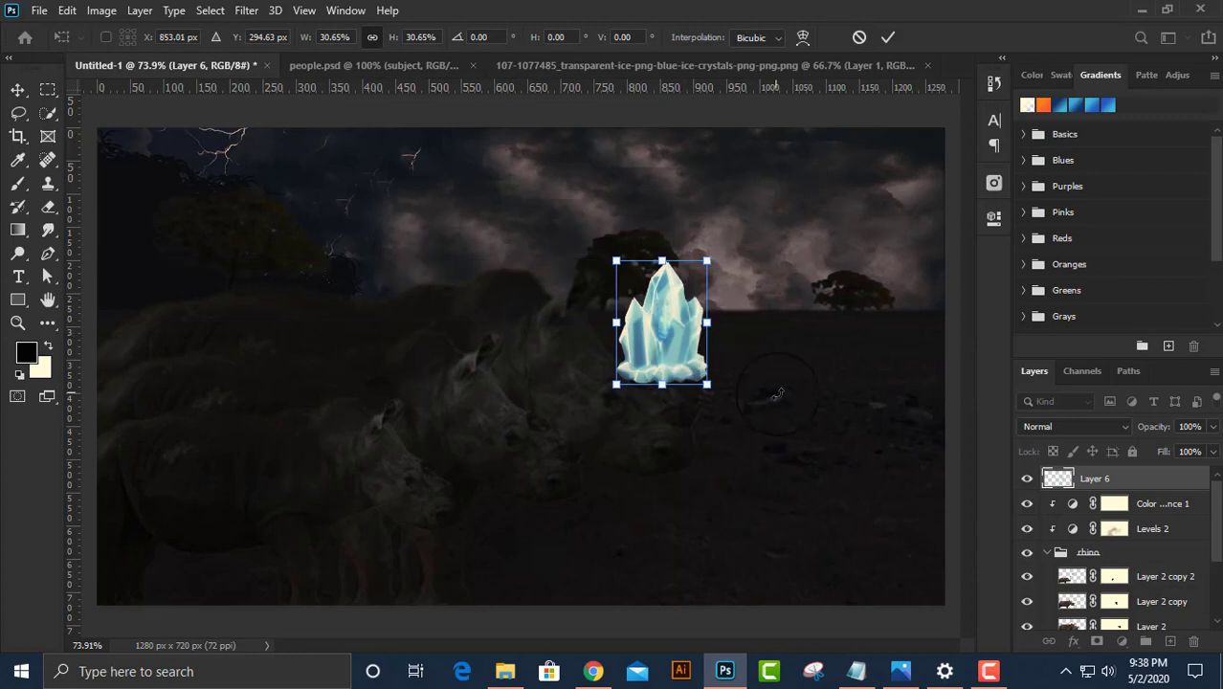
pyautogui.moveTo(777, 394); pyautogui.dragTo(732, 438)
pyautogui.moveTo(667, 361); pyautogui.dragTo(683, 414)
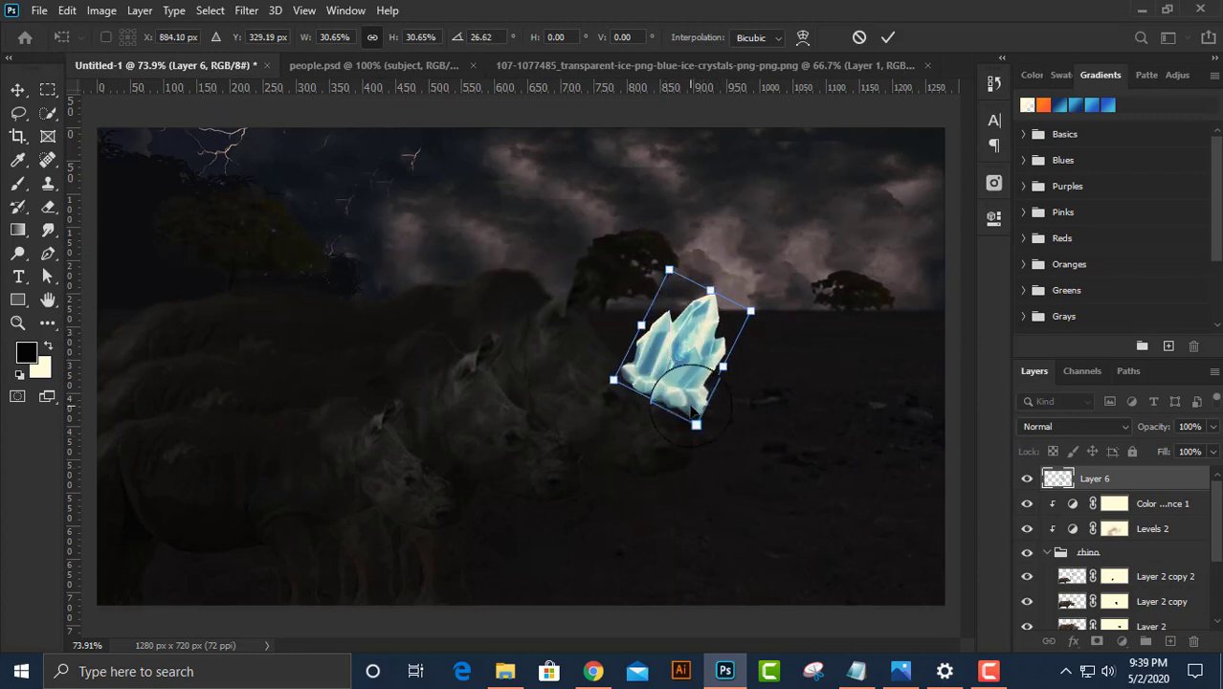
# Warp the crystal into a tall narrow shard beside the rhinos and apply the transform.
pyautogui.rightClick(691, 409)
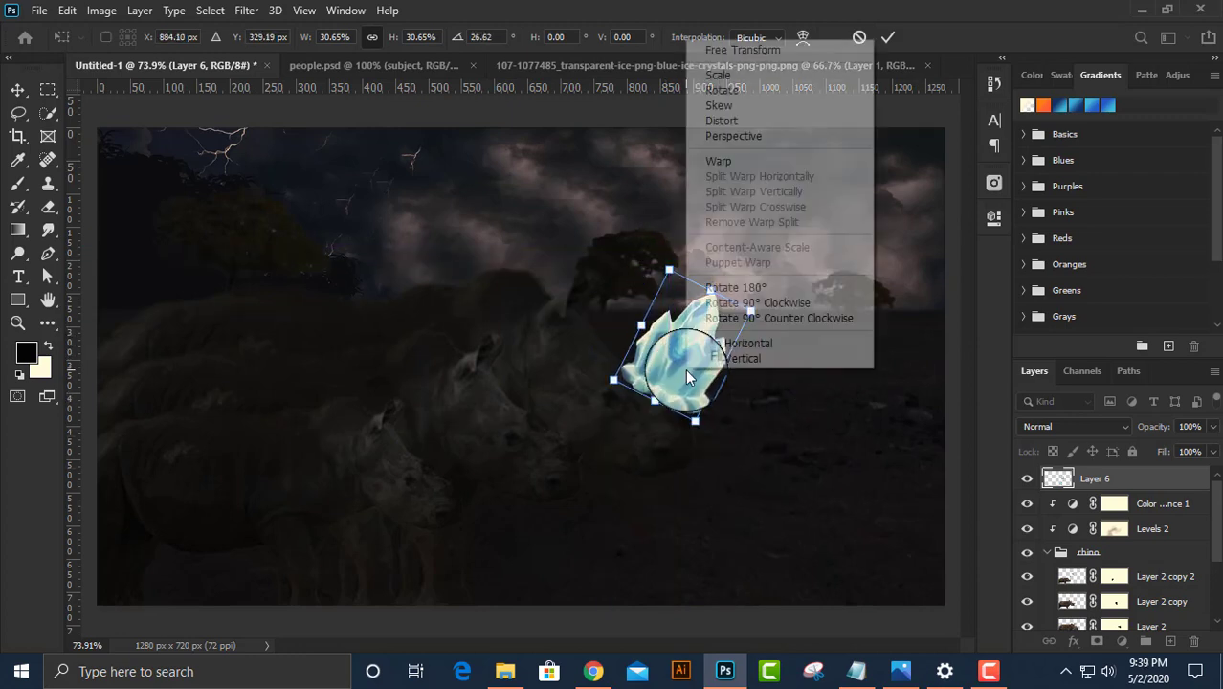
pyautogui.click(718, 164)
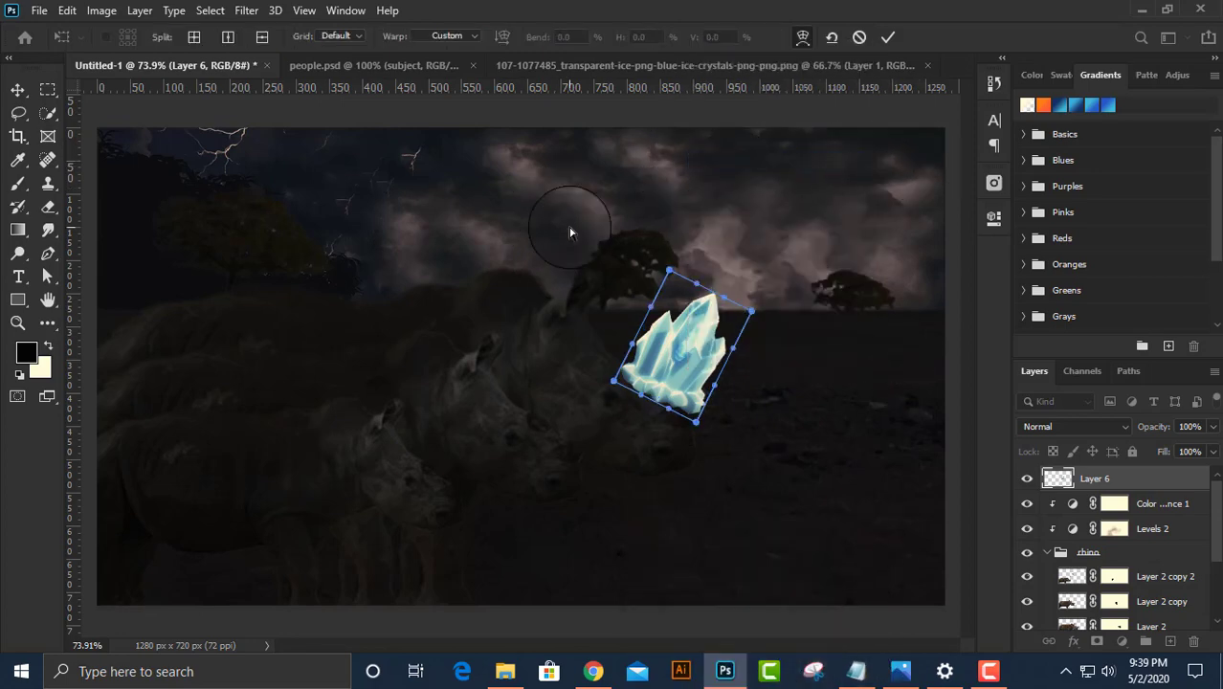
pyautogui.scroll(2, 668, 397)
pyautogui.scroll(3, 679, 397)
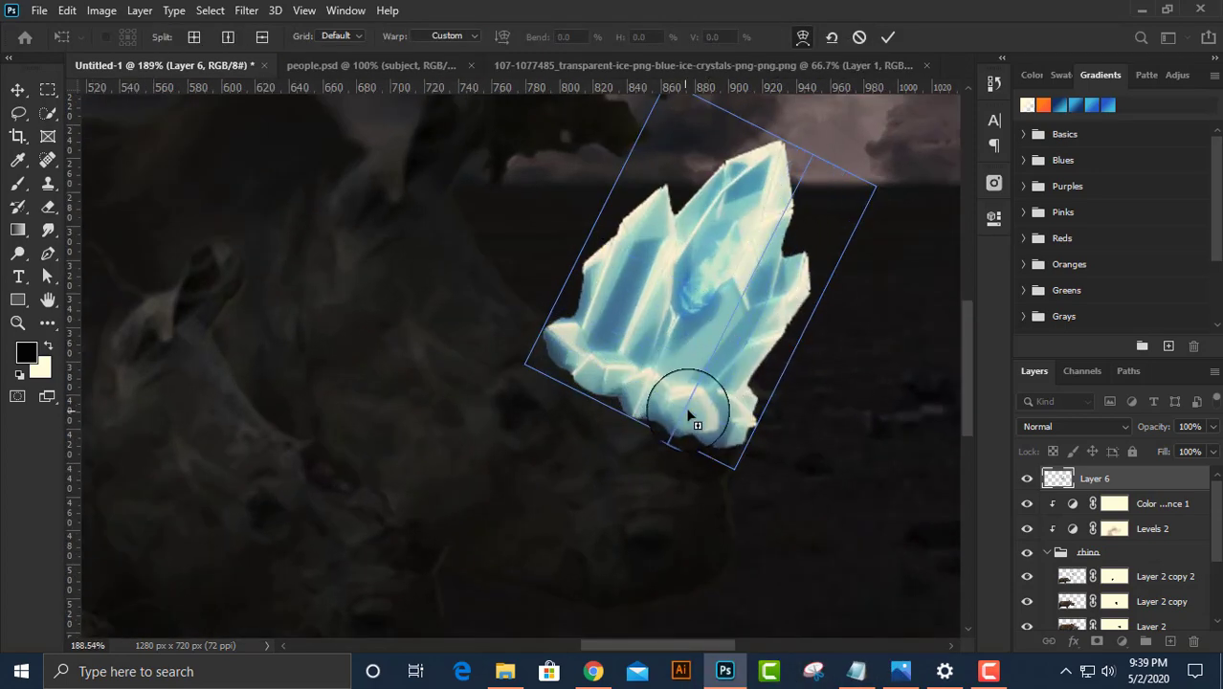
pyautogui.moveTo(689, 415)
pyautogui.mouseDown()
pyautogui.moveTo(613, 355)
pyautogui.moveTo(627, 341)
pyautogui.moveTo(675, 407)
pyautogui.mouseUp()
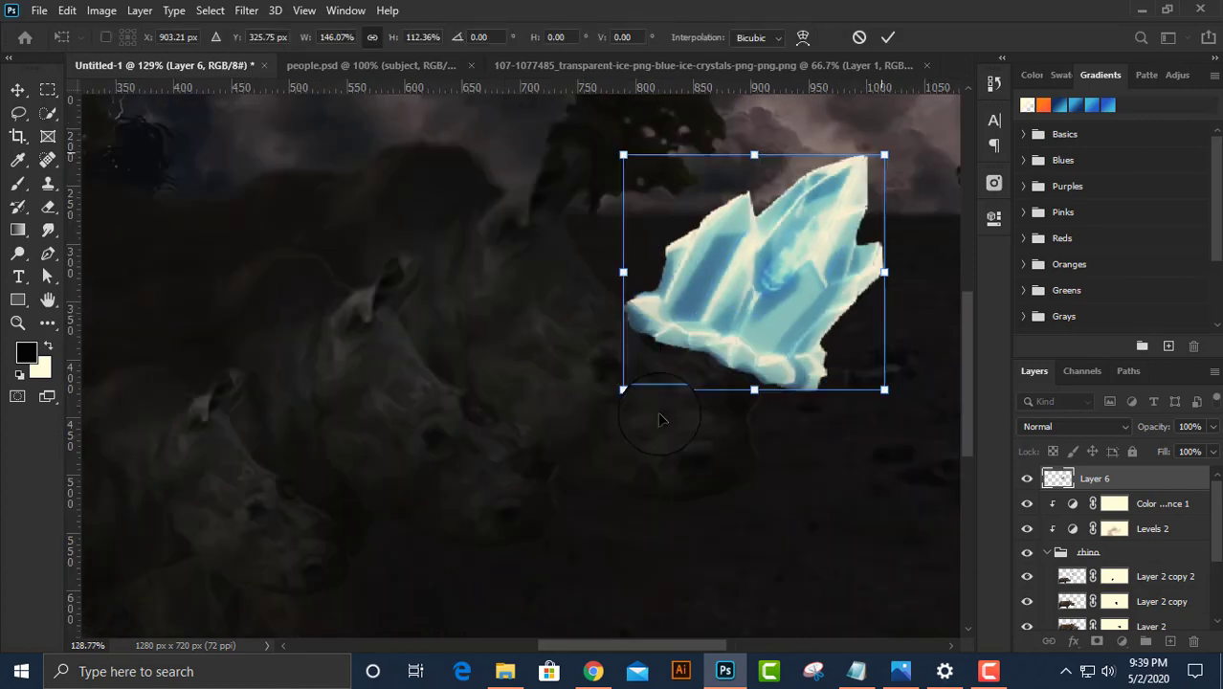
pyautogui.moveTo(715, 275); pyautogui.dragTo(718, 325)
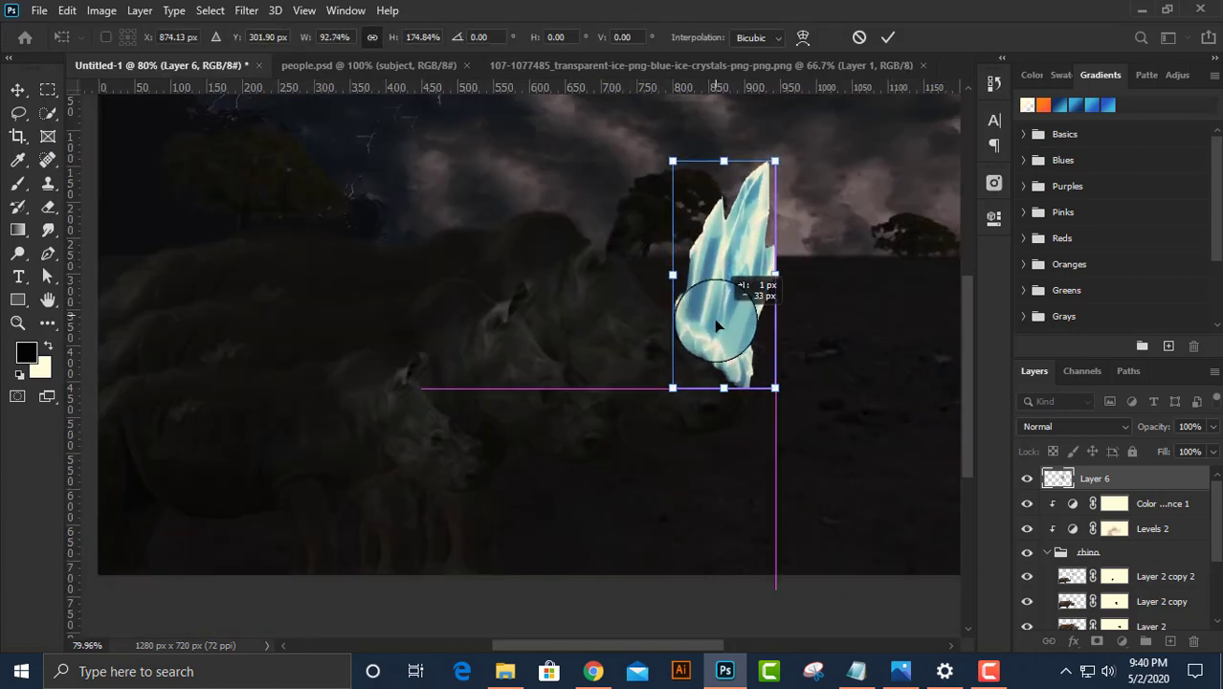
pyautogui.press('Return')
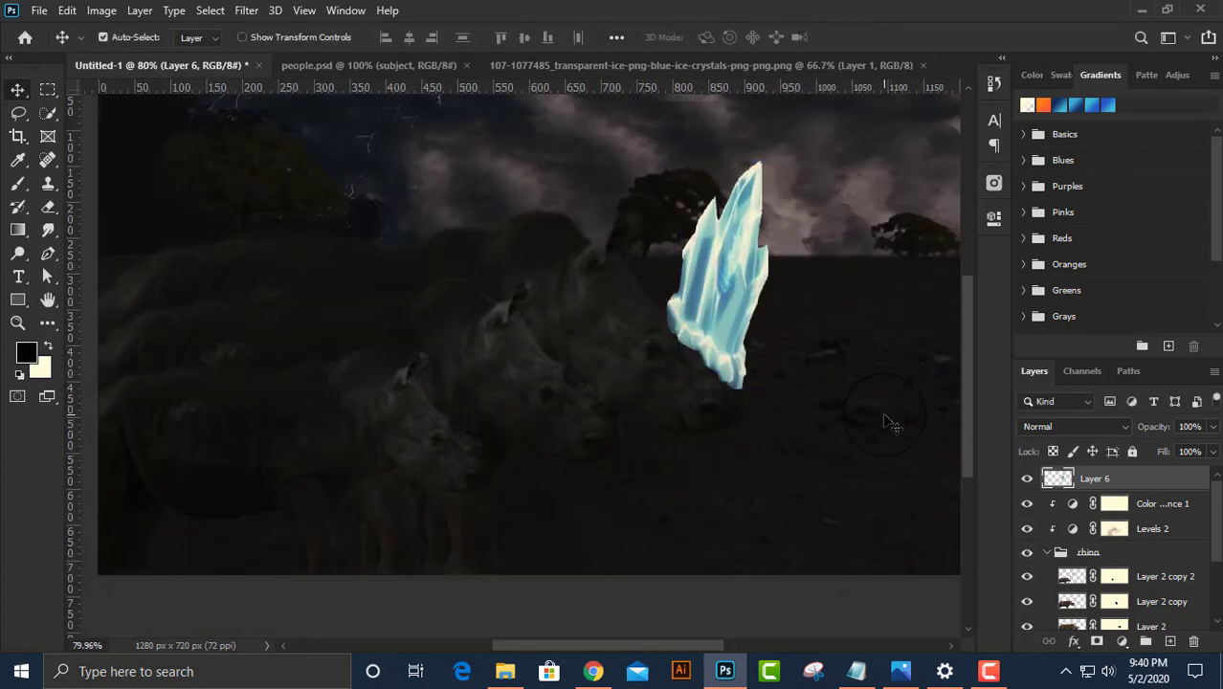
# Add a layer mask to Layer 6 and set a black brush at 100% opacity and flow.
pyautogui.click(1097, 641)
pyautogui.press('x')
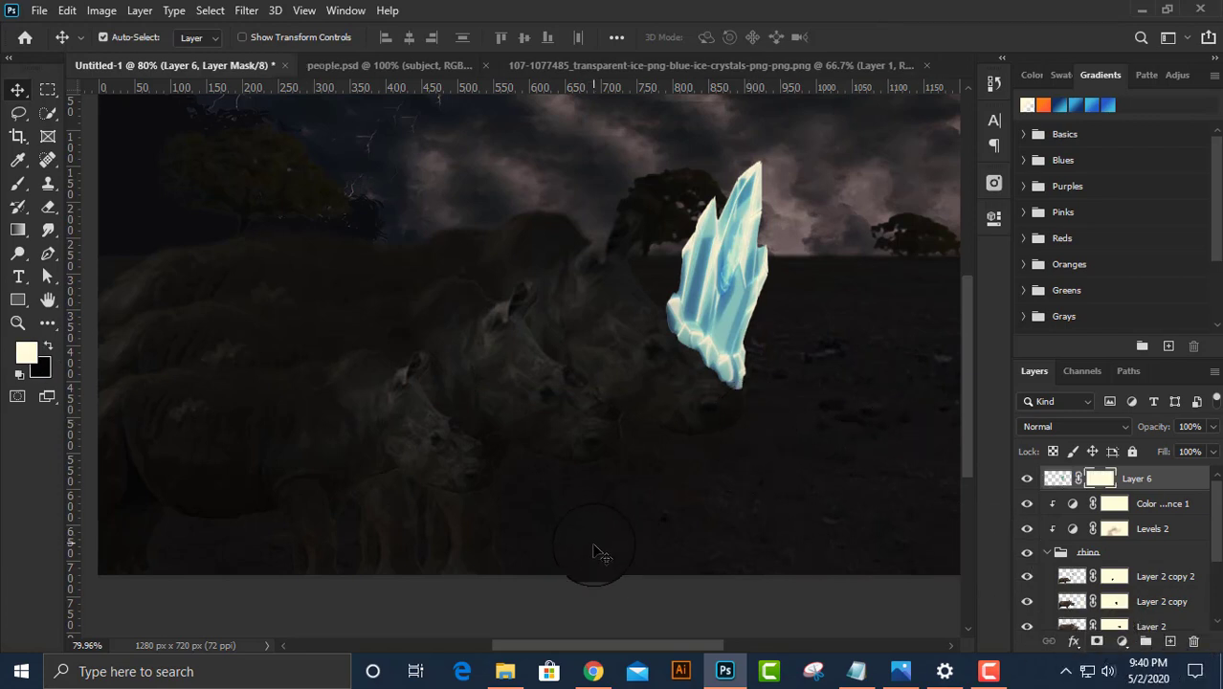
pyautogui.press('b')
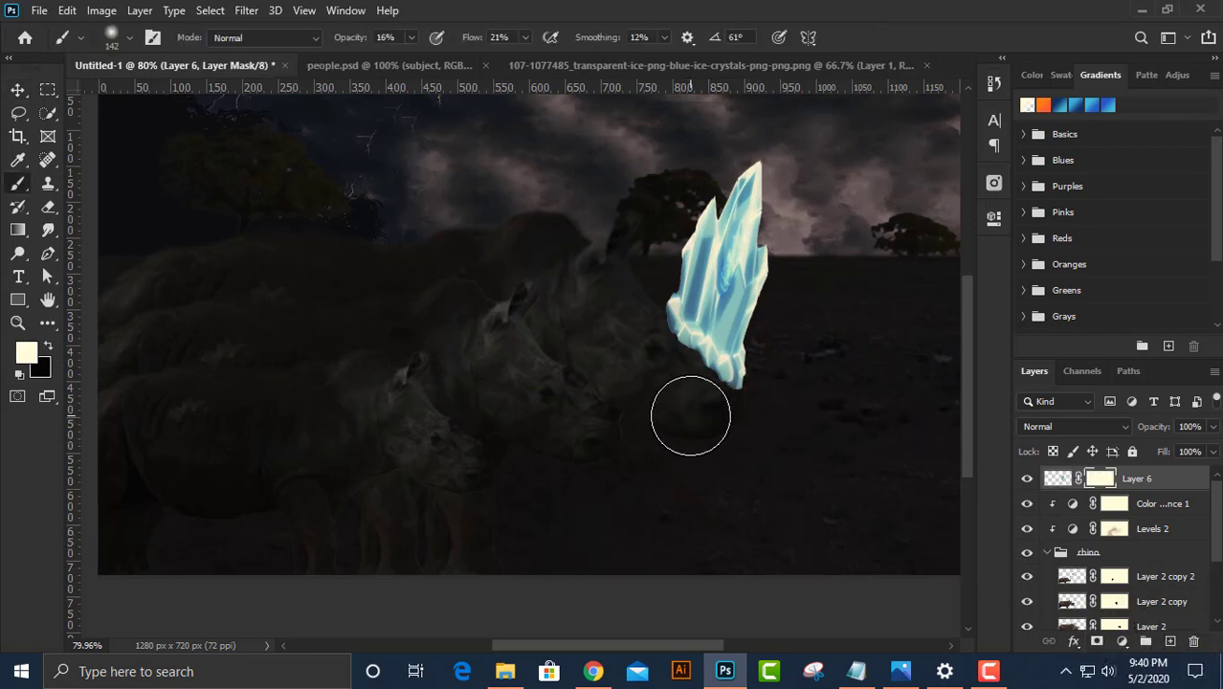
pyautogui.press('x')
pyautogui.hotkey('shift', '9')
pyautogui.hotkey('shift', '4')
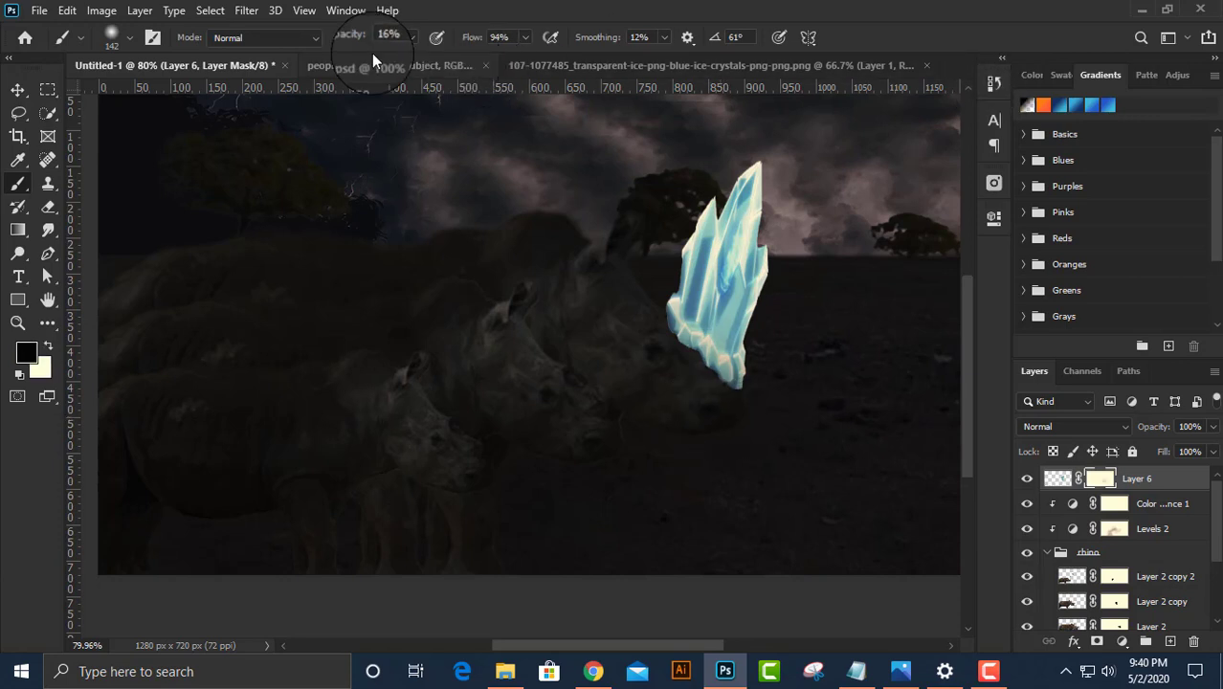
pyautogui.press('0')
pyautogui.moveTo(463, 38); pyautogui.dragTo(873, 232)
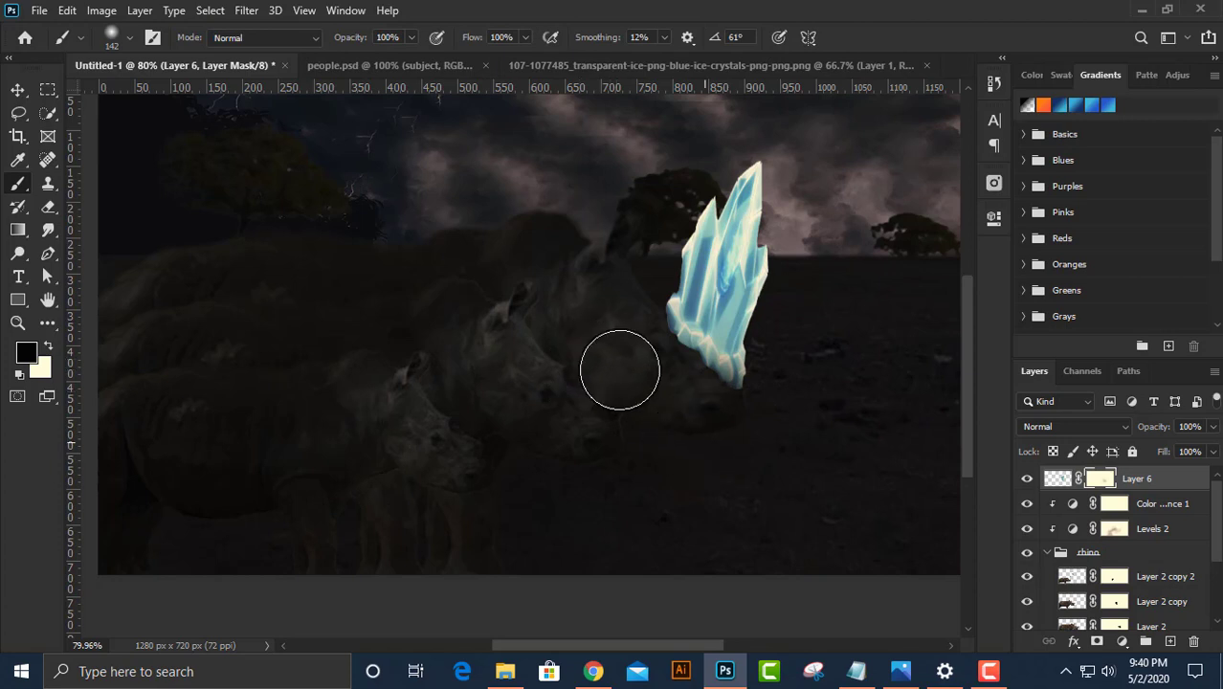
pyautogui.keyDown('alt'); pyautogui.rightClick(656, 412); pyautogui.keyUp('alt')
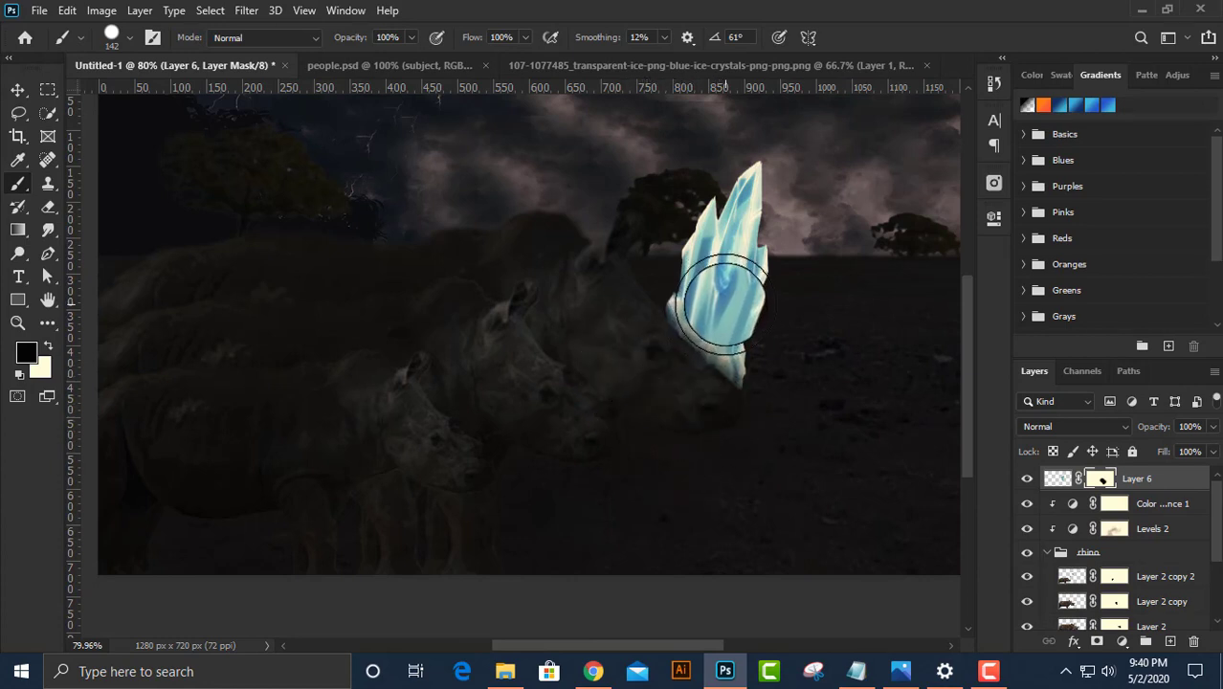
# Nudge the crystal slightly down, then resize the brush and paint out its base on the mask.
pyautogui.click(17, 89)
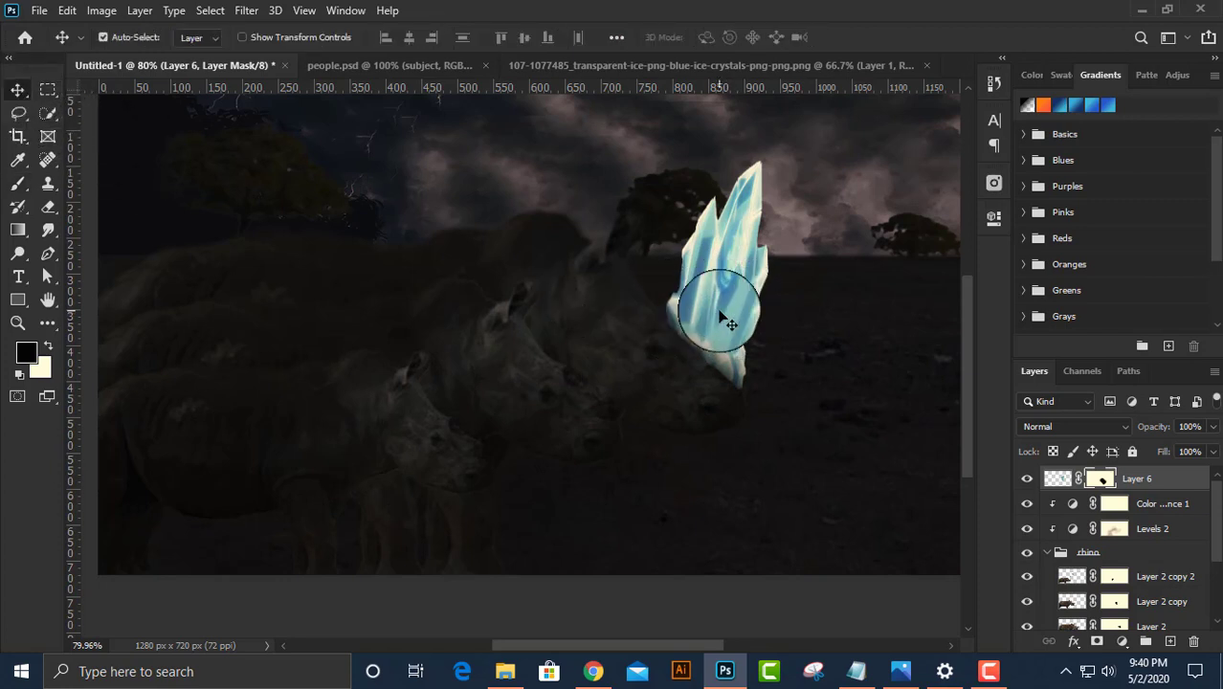
pyautogui.moveTo(724, 321); pyautogui.dragTo(721, 328)
pyautogui.press('b')
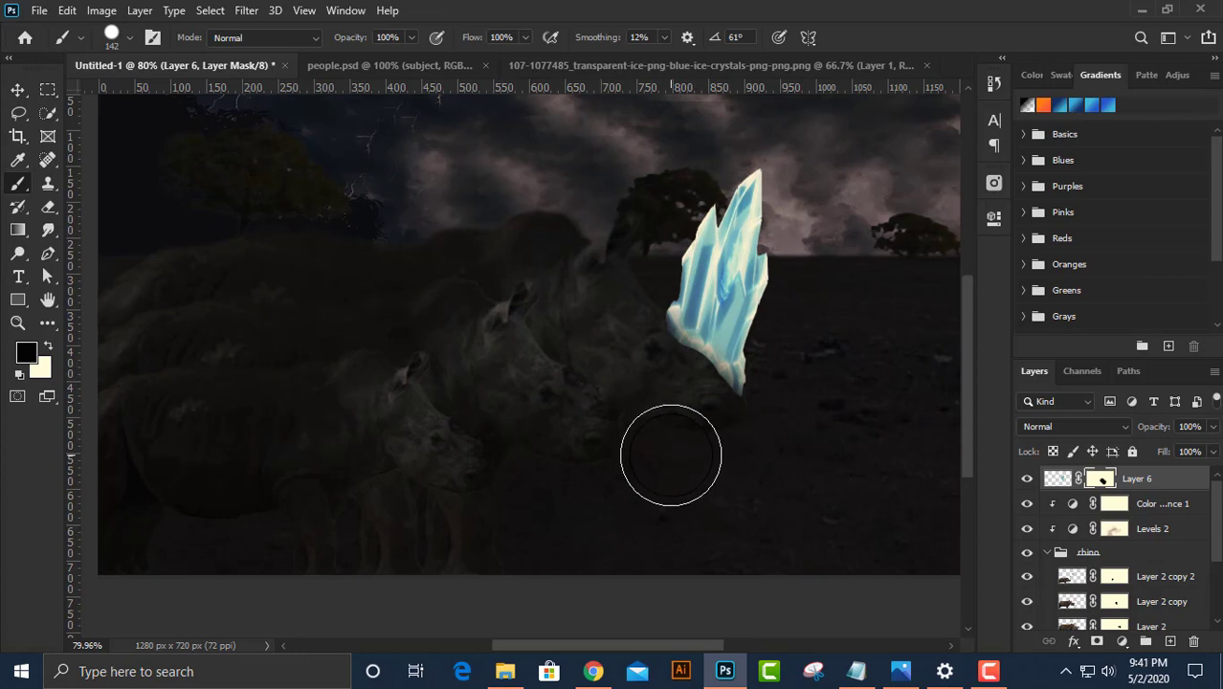
pyautogui.moveTo(672, 403); pyautogui.dragTo(685, 342)
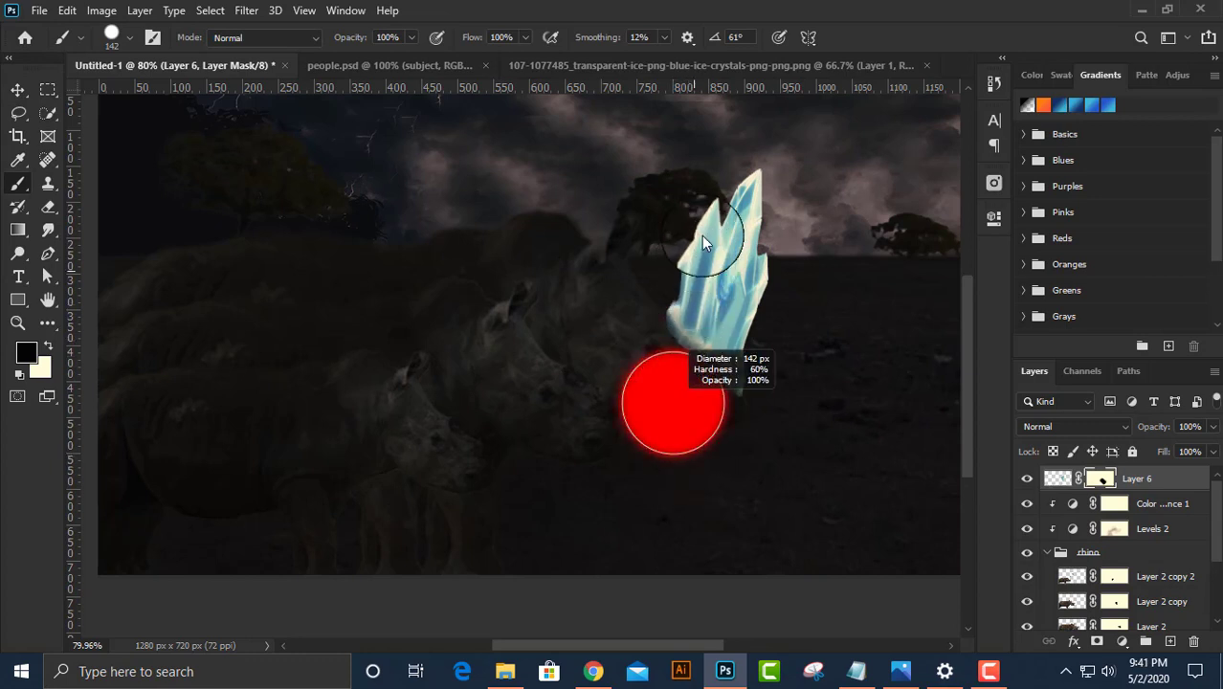
pyautogui.moveTo(701, 235); pyautogui.dragTo(660, 452)
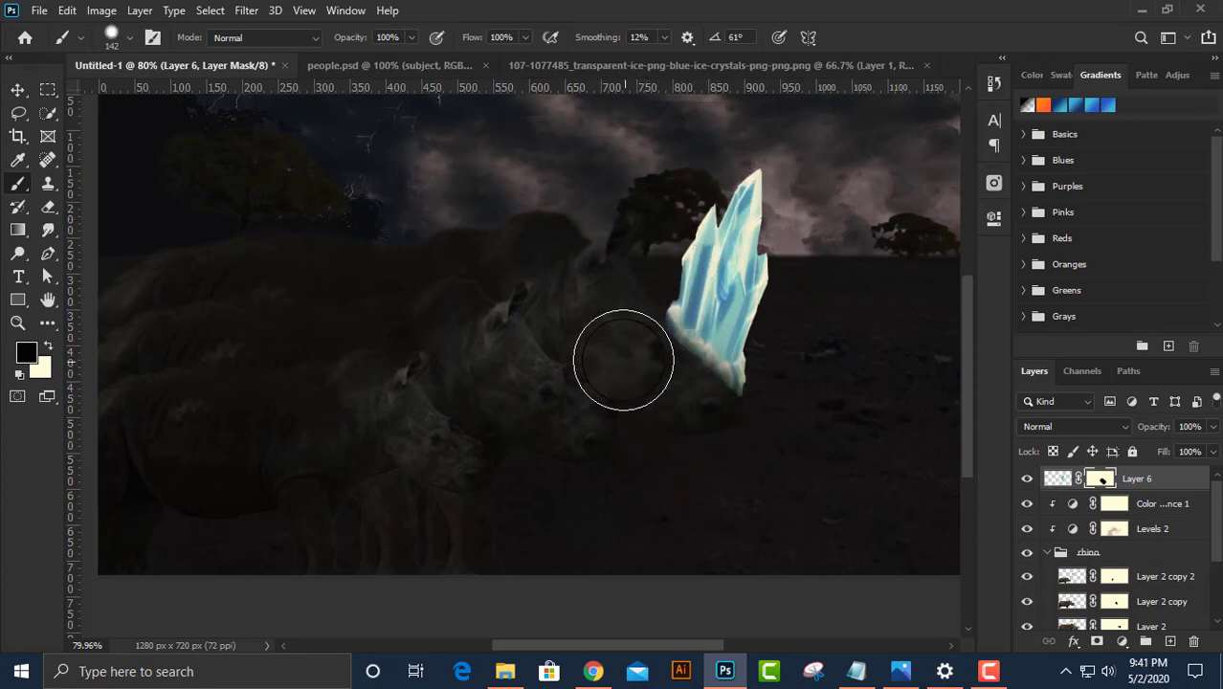
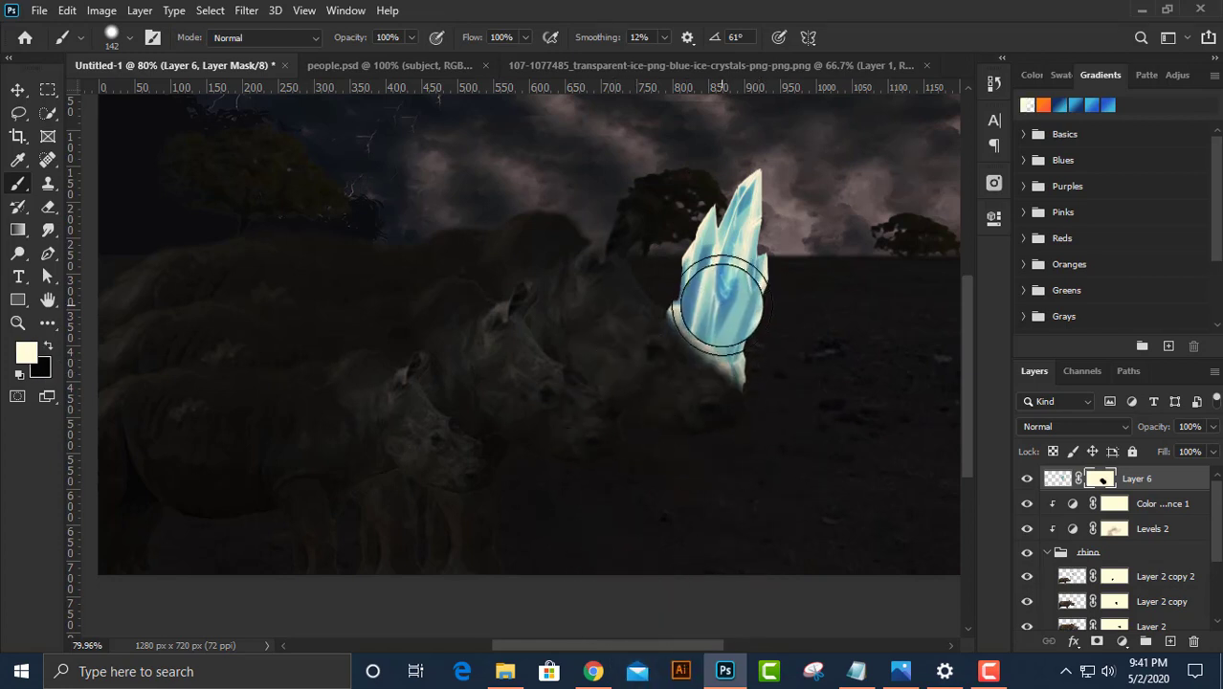
# Clean the crystal's base on Layer 6's mask and warp its top up and right.
pyautogui.moveTo(735, 307); pyautogui.dragTo(718, 306)
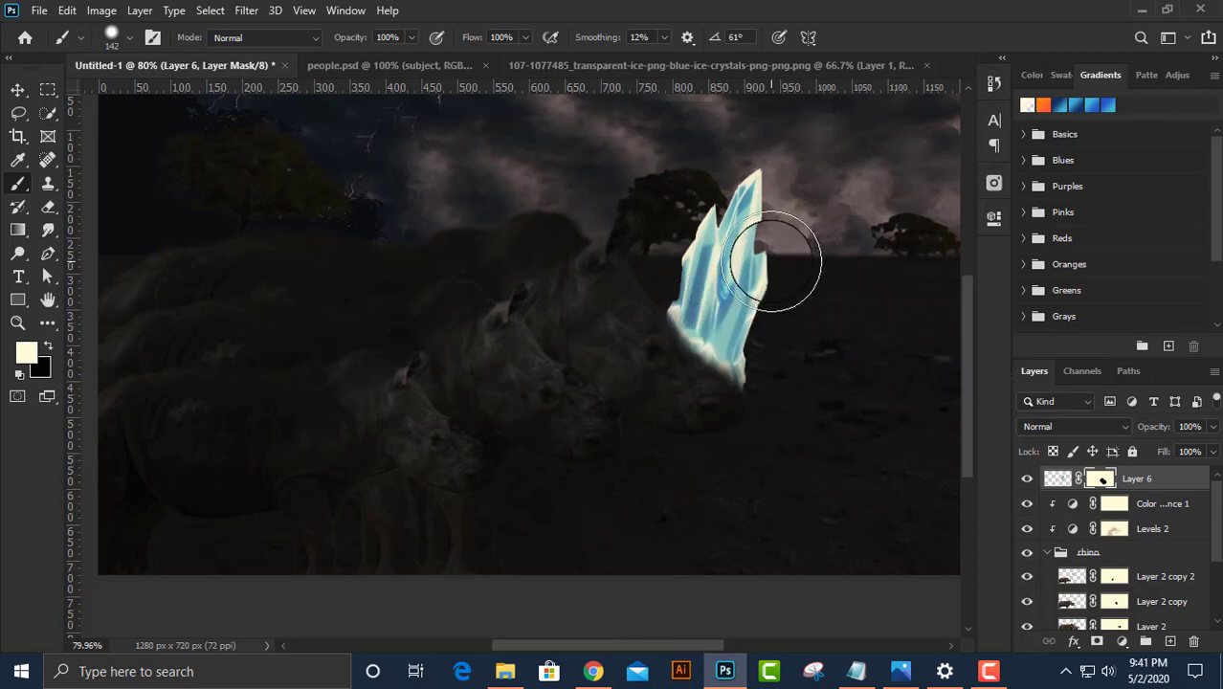
pyautogui.scroll(-1, 727, 292)
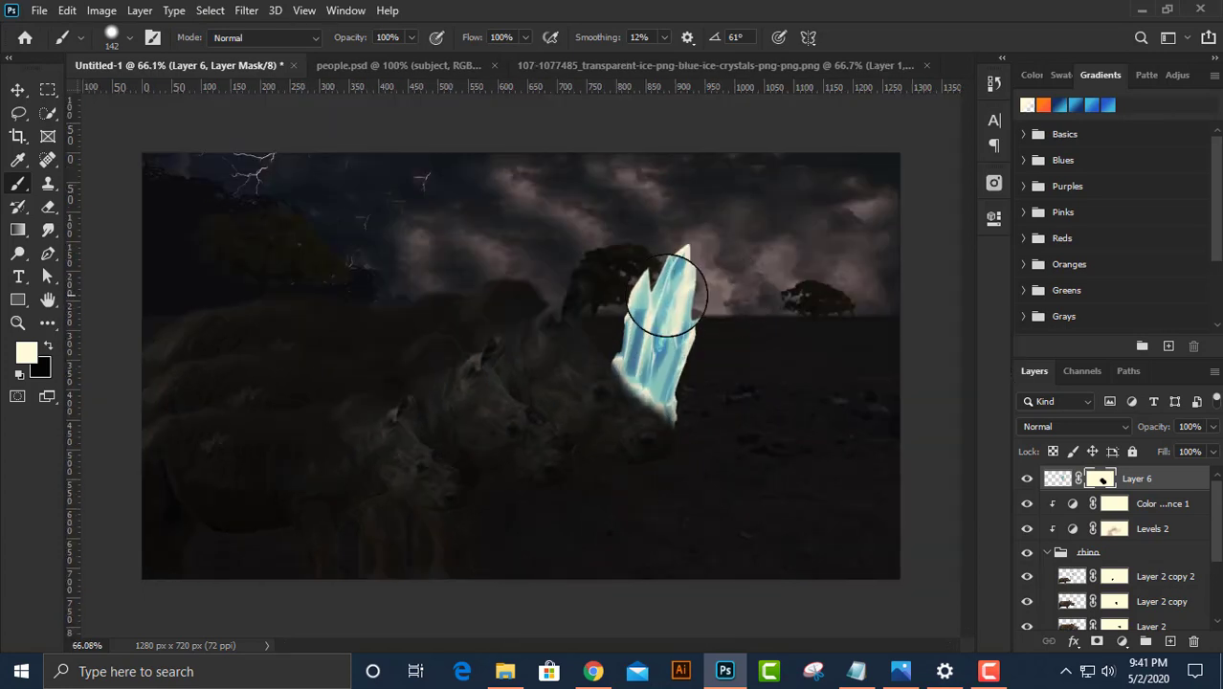
pyautogui.press('v')
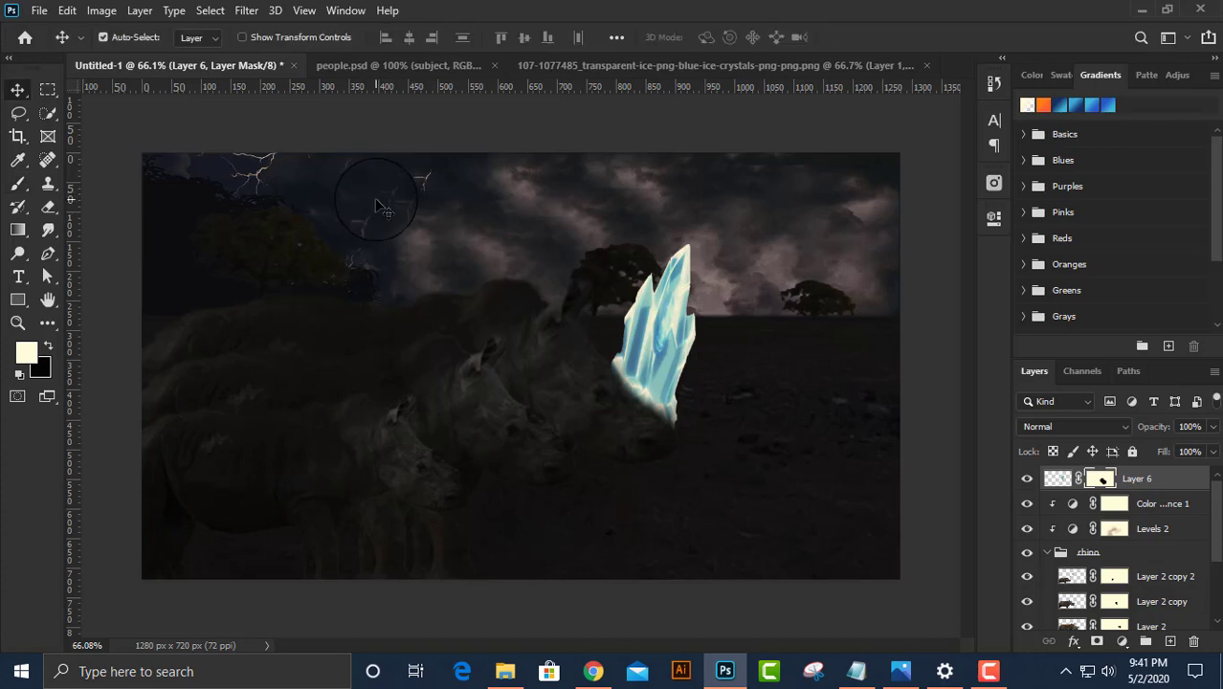
pyautogui.hotkey('ctrl', 't')
pyautogui.rightClick(622, 381)
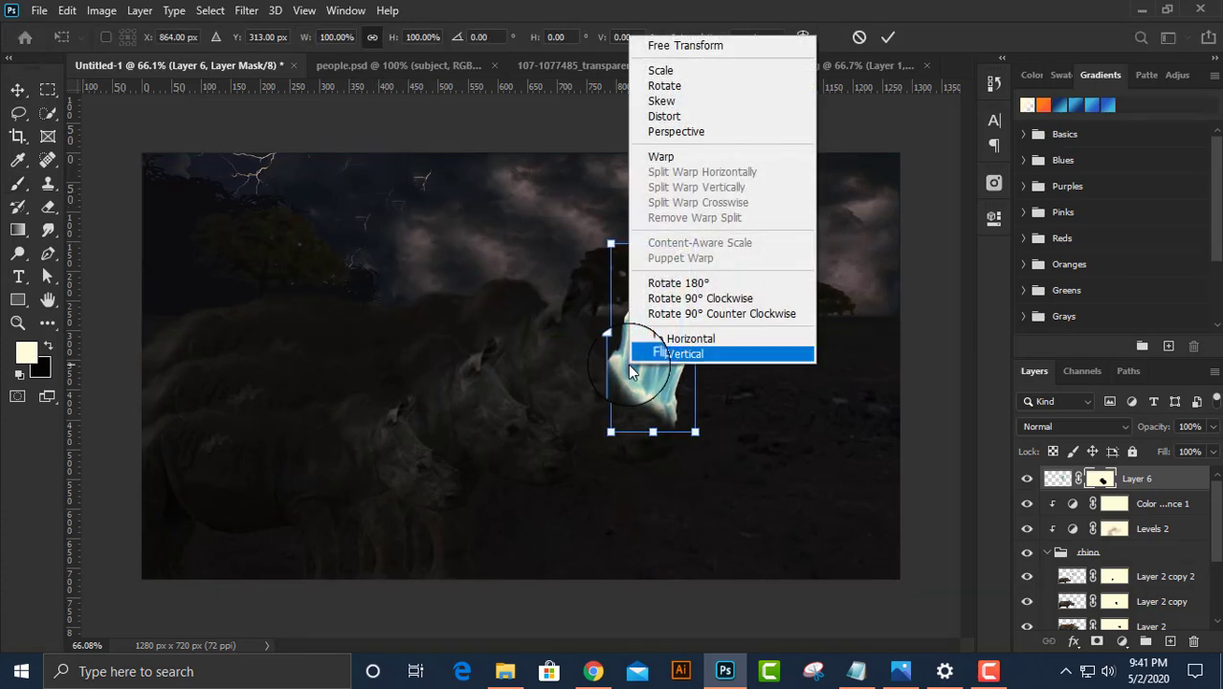
pyautogui.click(659, 165)
pyautogui.moveTo(696, 245); pyautogui.dragTo(713, 227)
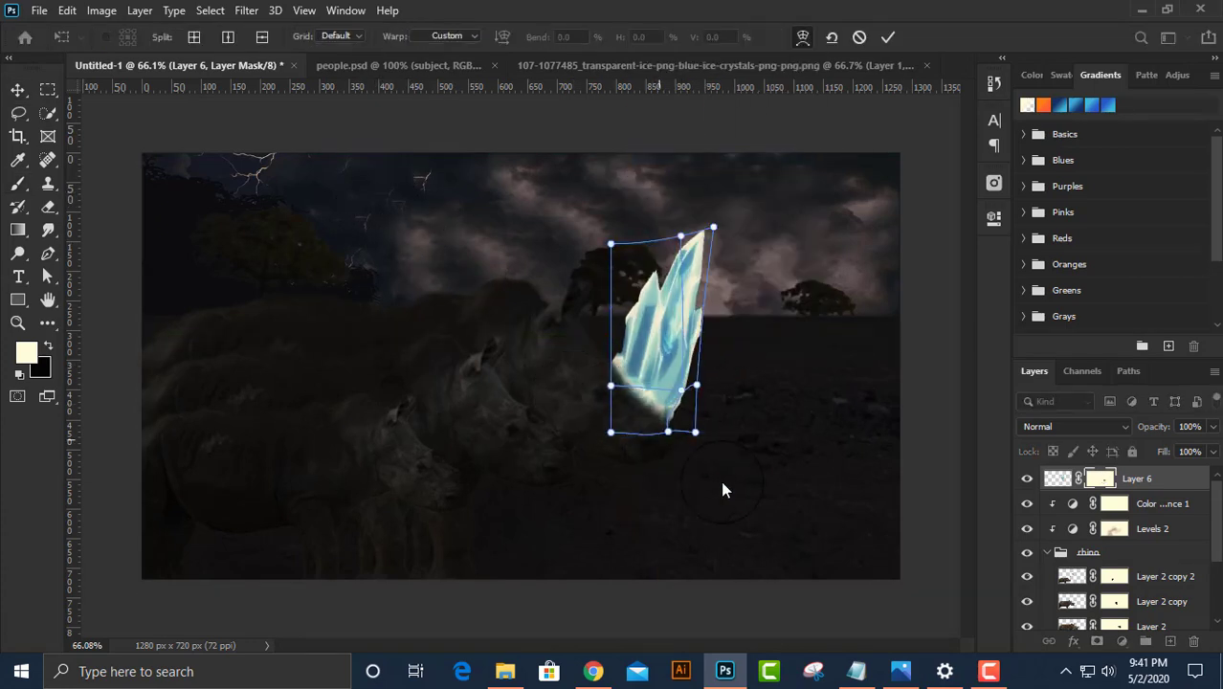
pyautogui.hotkey('alt', 'space')
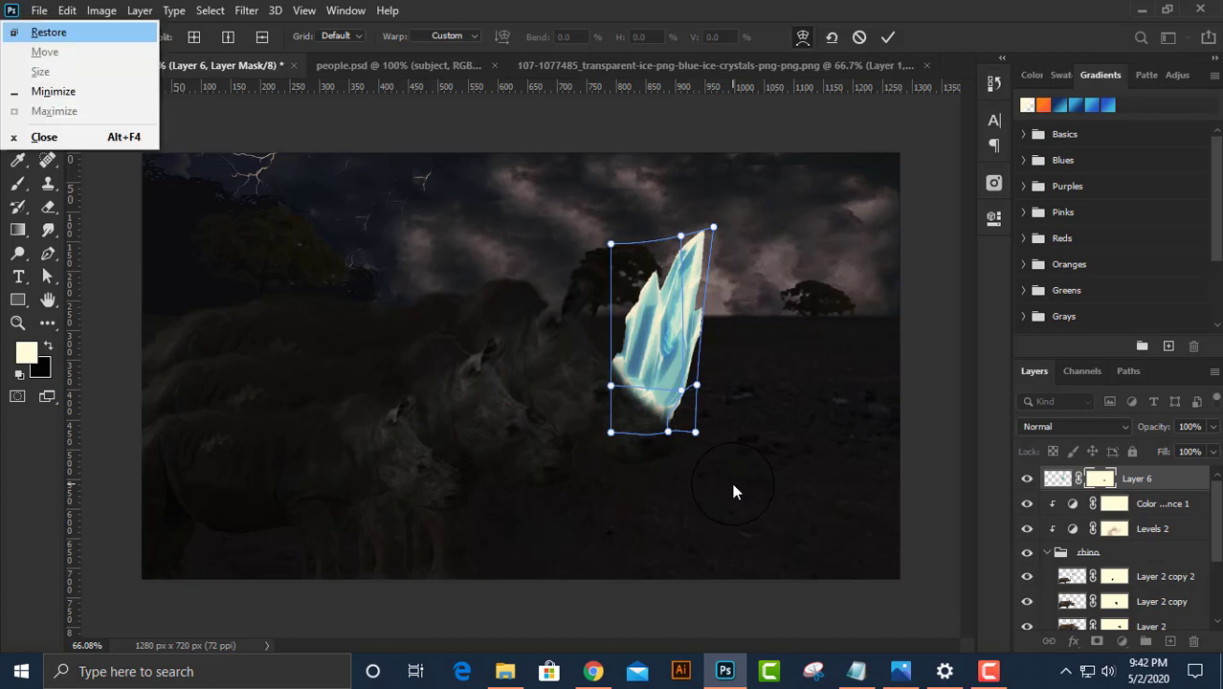
pyautogui.press('Escape')
pyautogui.press('Return')
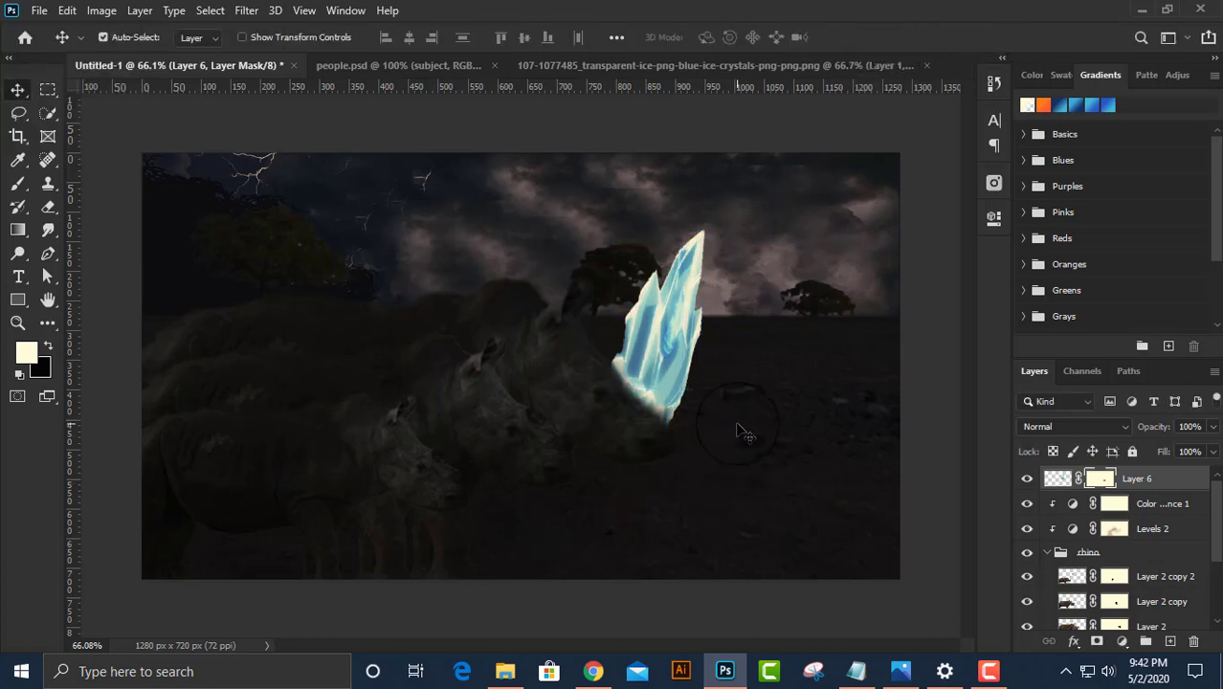
# Reset the brush colours to black and white, then return to the Move tool.
pyautogui.press('b')
pyautogui.press('x')
pyautogui.scroll(1, 650, 469)
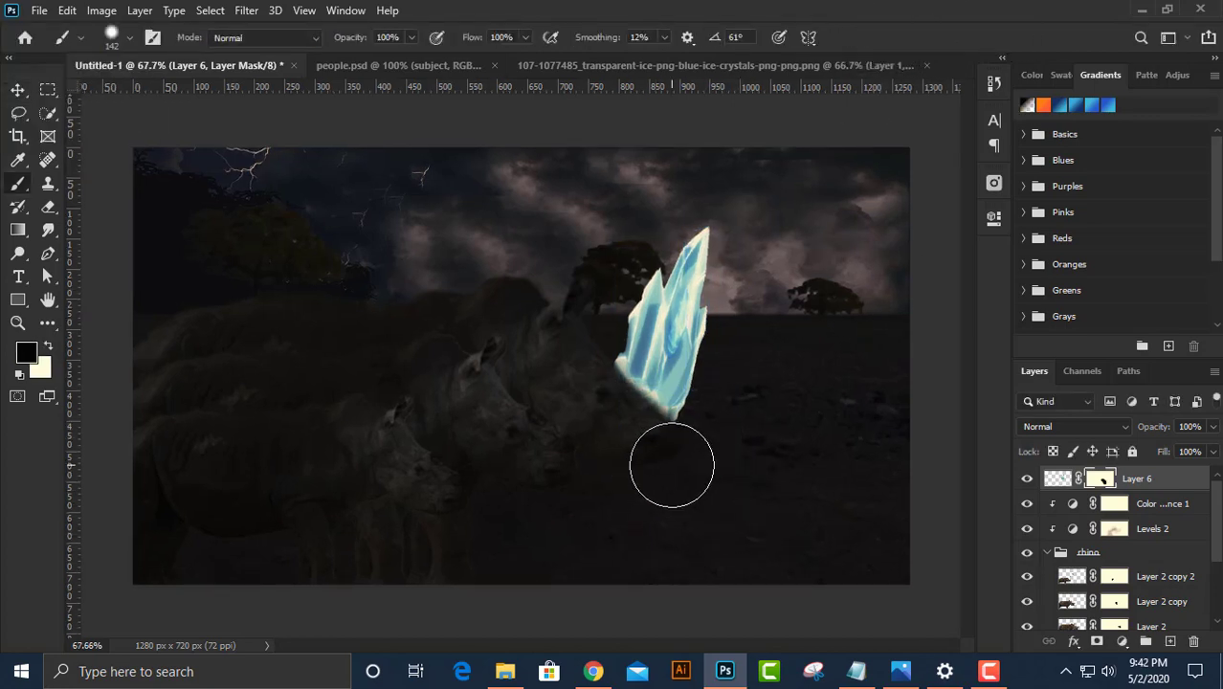
pyautogui.scroll(-2, 633, 483)
pyautogui.scroll(-1, 350, 376)
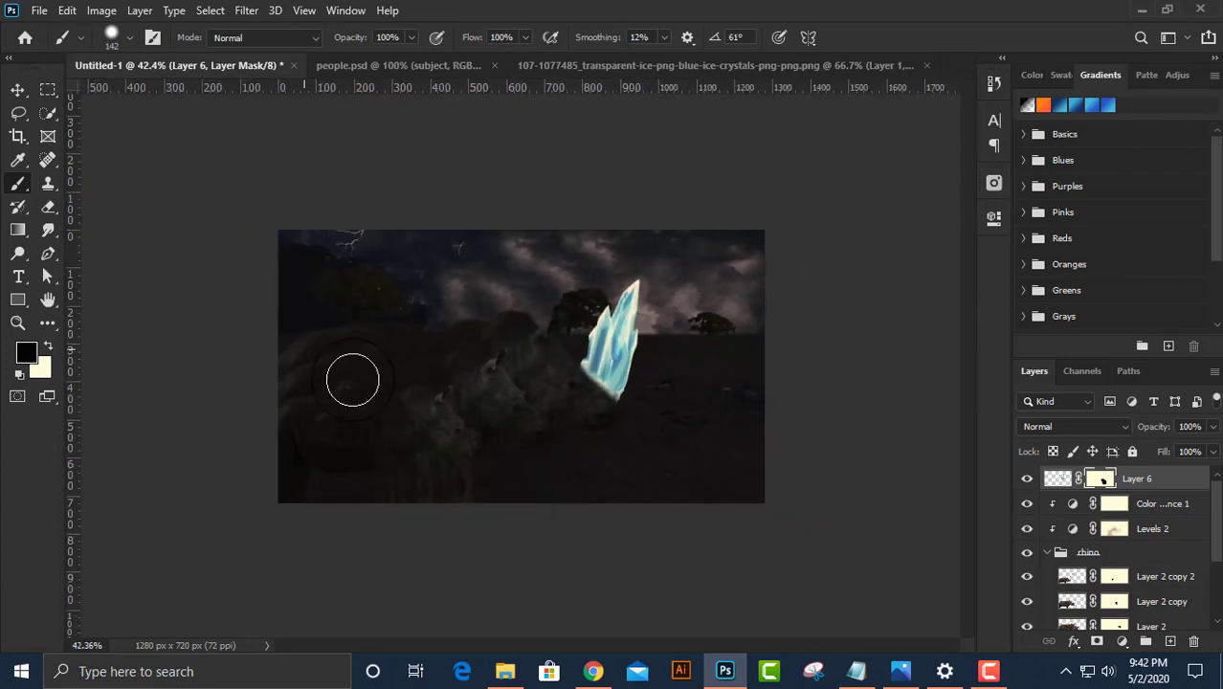
pyautogui.click(17, 89)
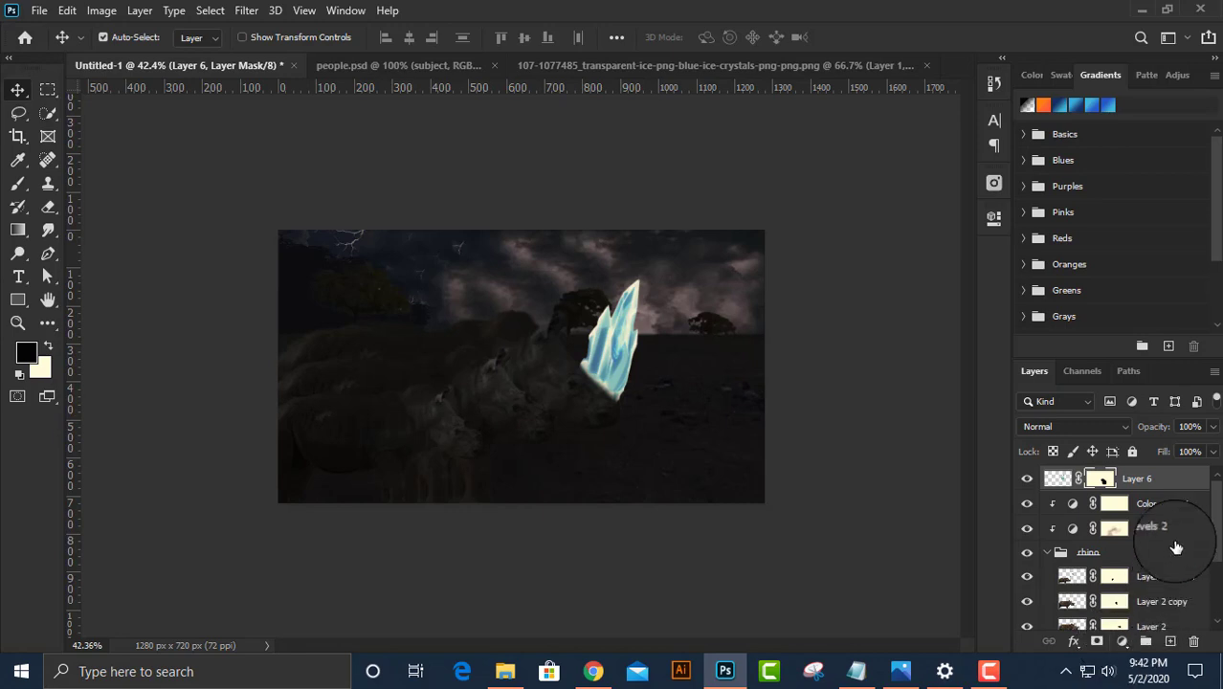
# Colorize the crystal pink with a clipped Hue/Saturation layer at Hue 306, Saturation 60.
pyautogui.click(1121, 642)
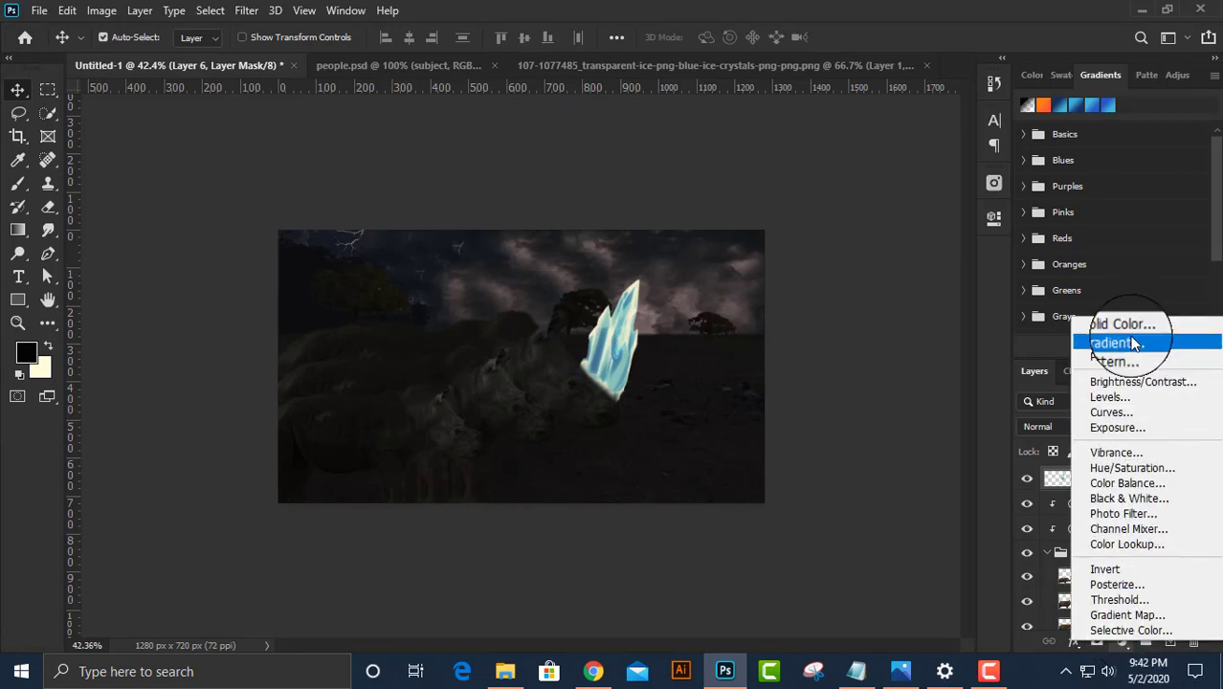
pyautogui.click(1132, 465)
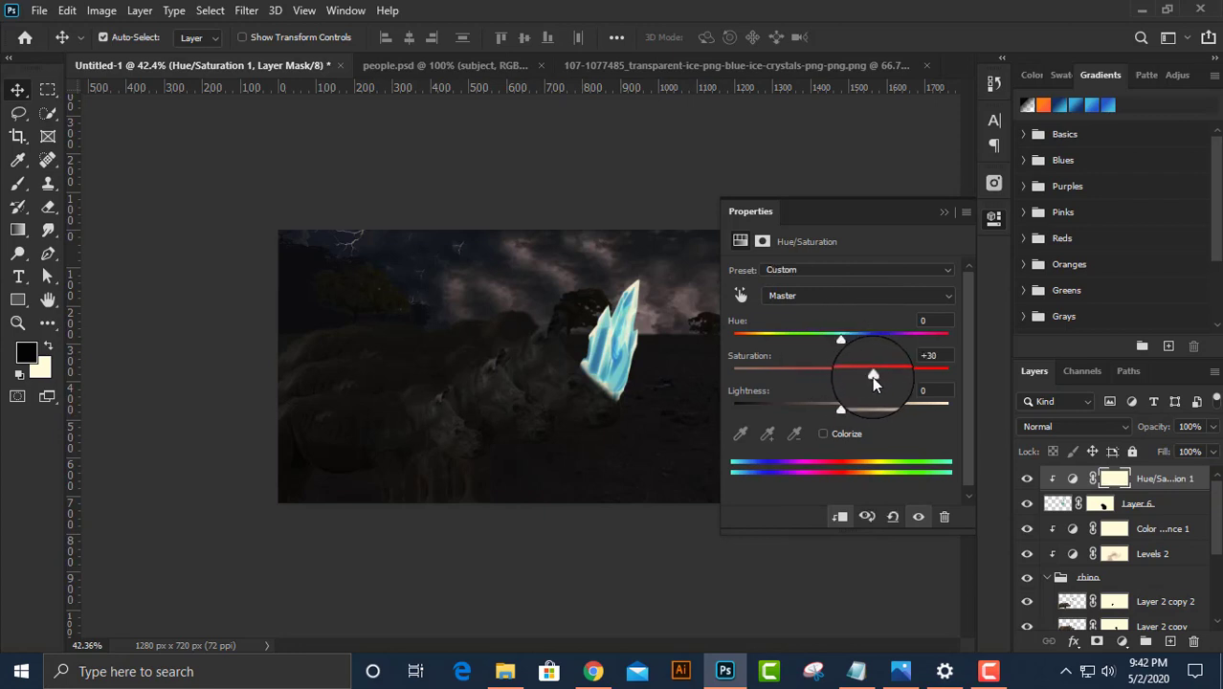
pyautogui.click(824, 435)
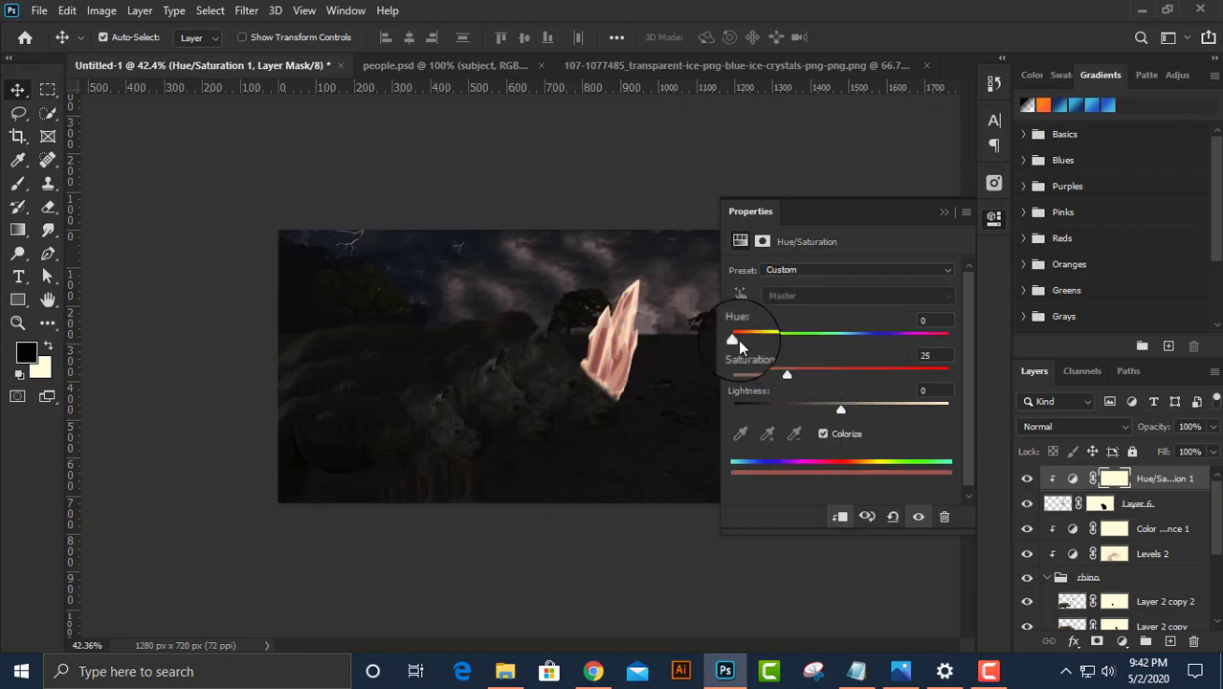
pyautogui.moveTo(734, 340); pyautogui.dragTo(916, 342)
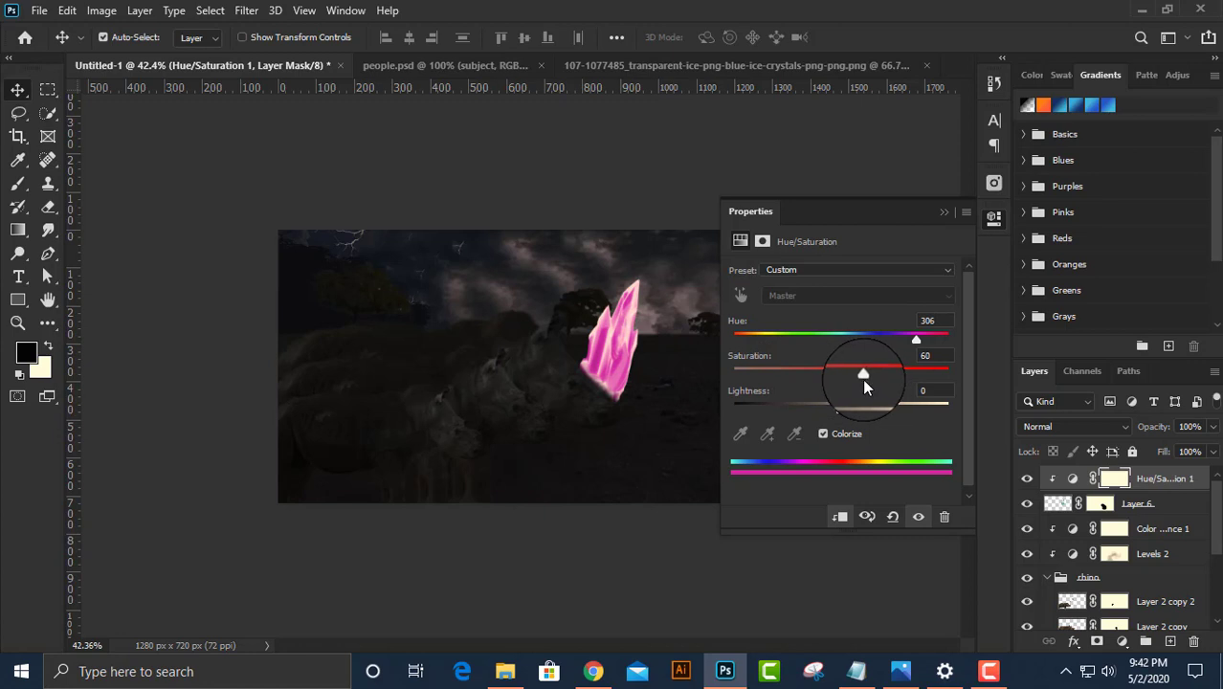
pyautogui.hotkey('ctrl', '0')
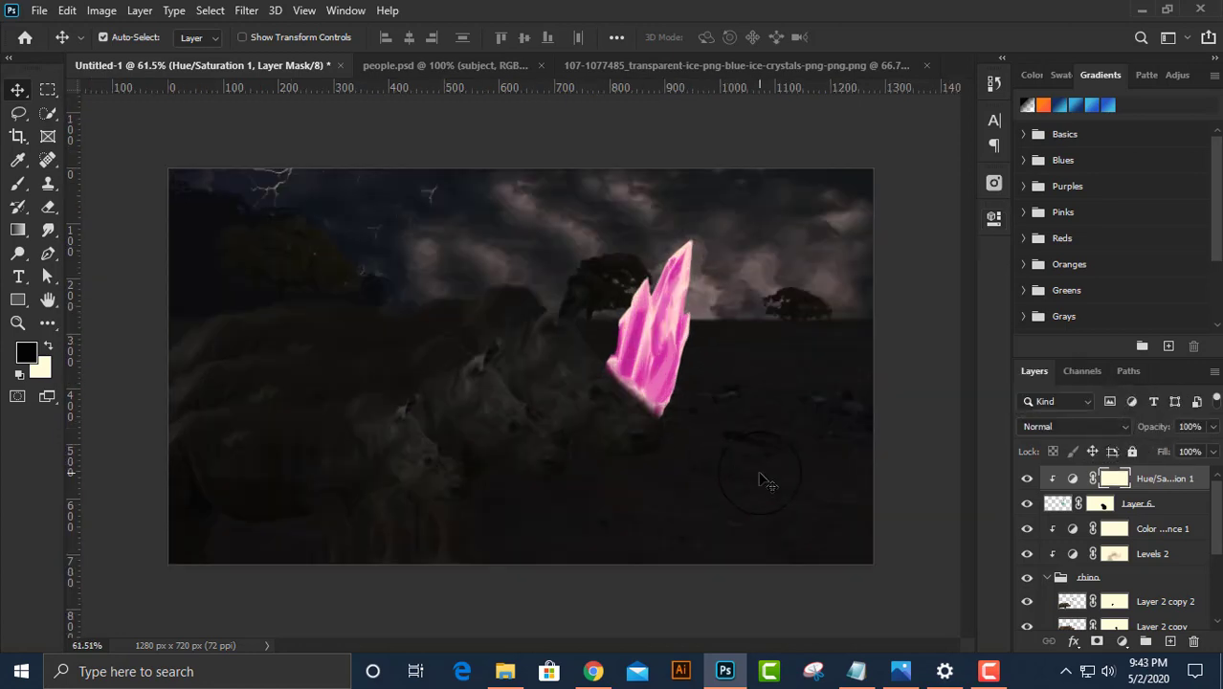
pyautogui.click(1160, 503)
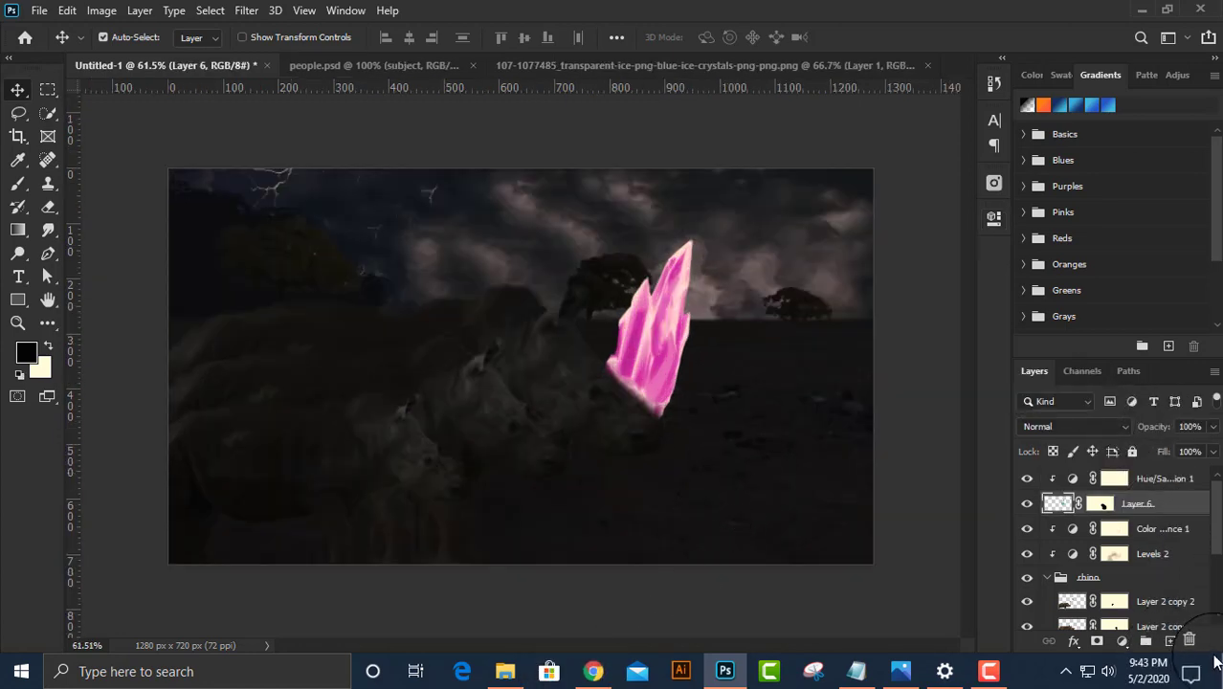
# Brush sampled pink over the crystal on new clipped Layer 7, blended as Overlay.
pyautogui.click(1171, 643)
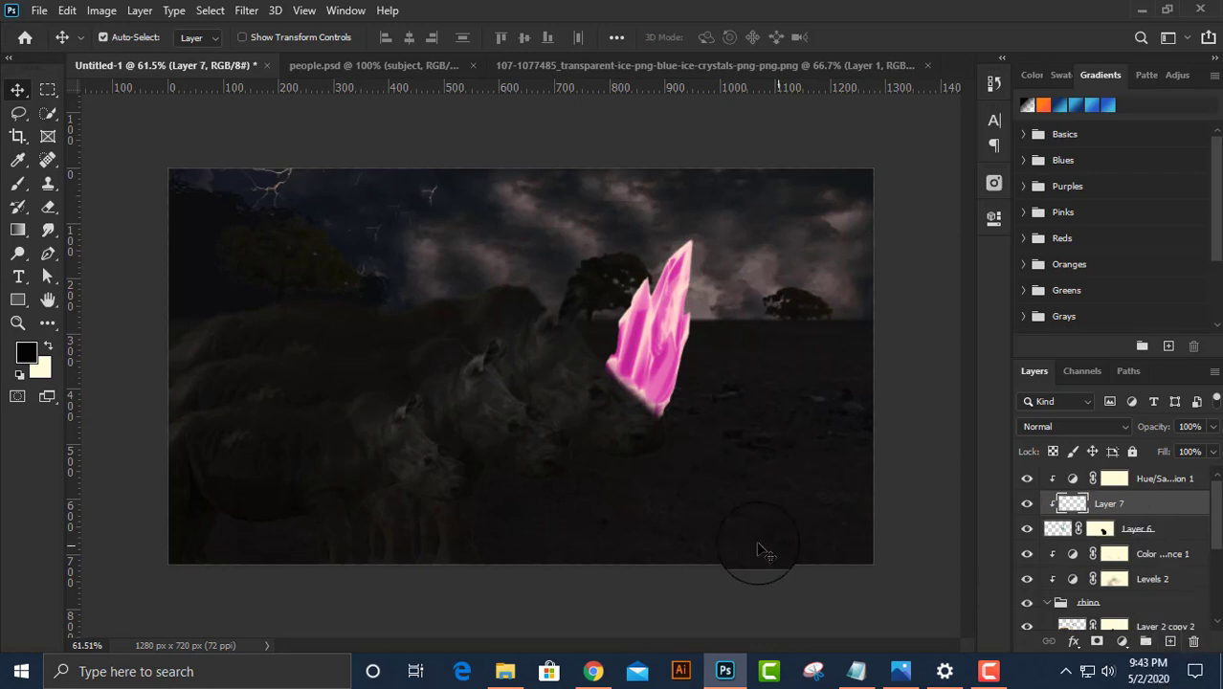
pyautogui.press('b')
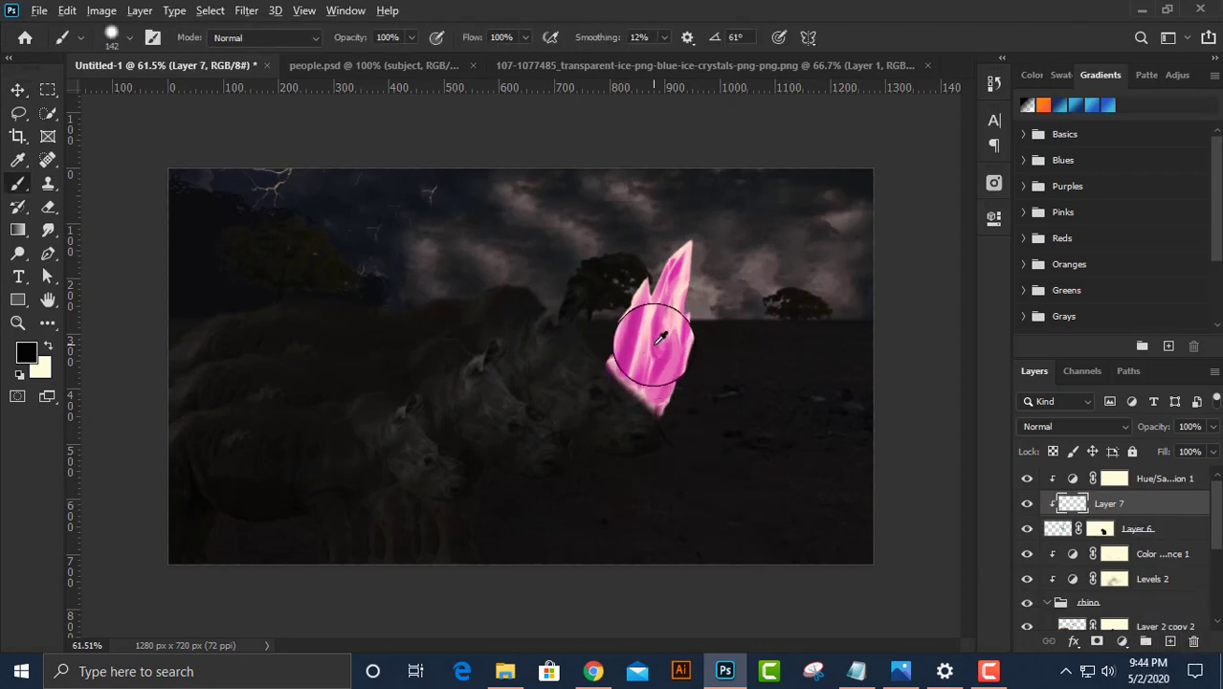
pyautogui.keyDown('alt'); pyautogui.click(674, 361); pyautogui.keyUp('alt')
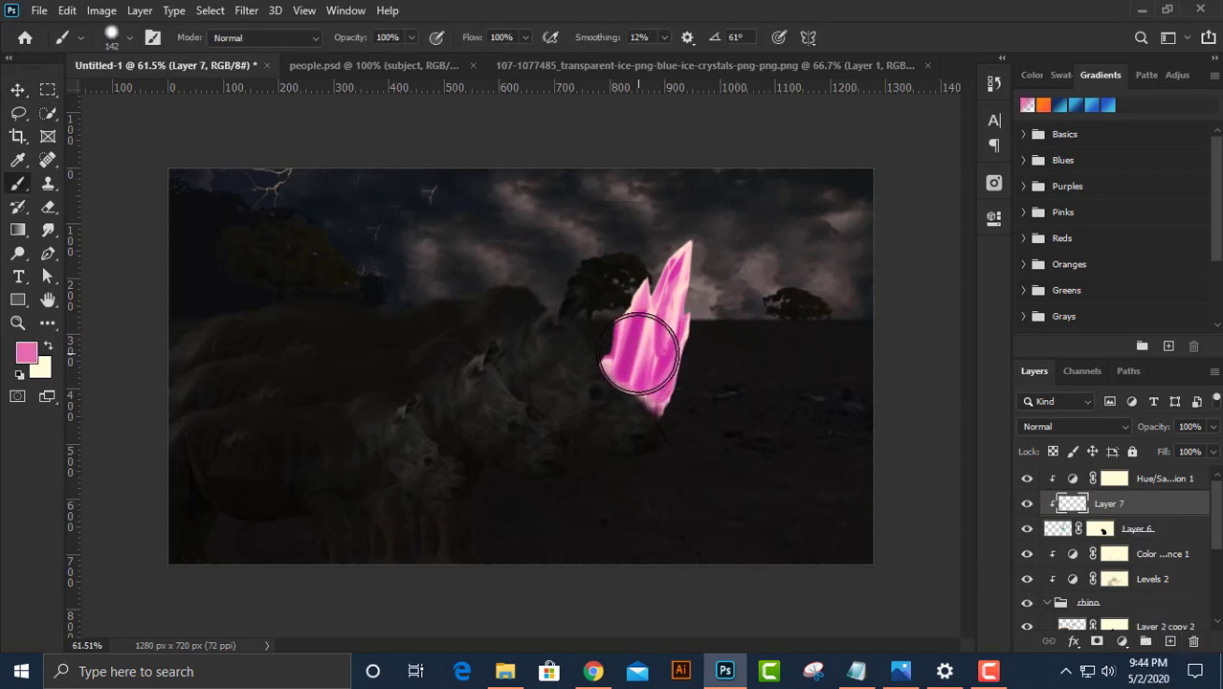
pyautogui.moveTo(660, 354); pyautogui.dragTo(650, 383)
pyautogui.click(1078, 428)
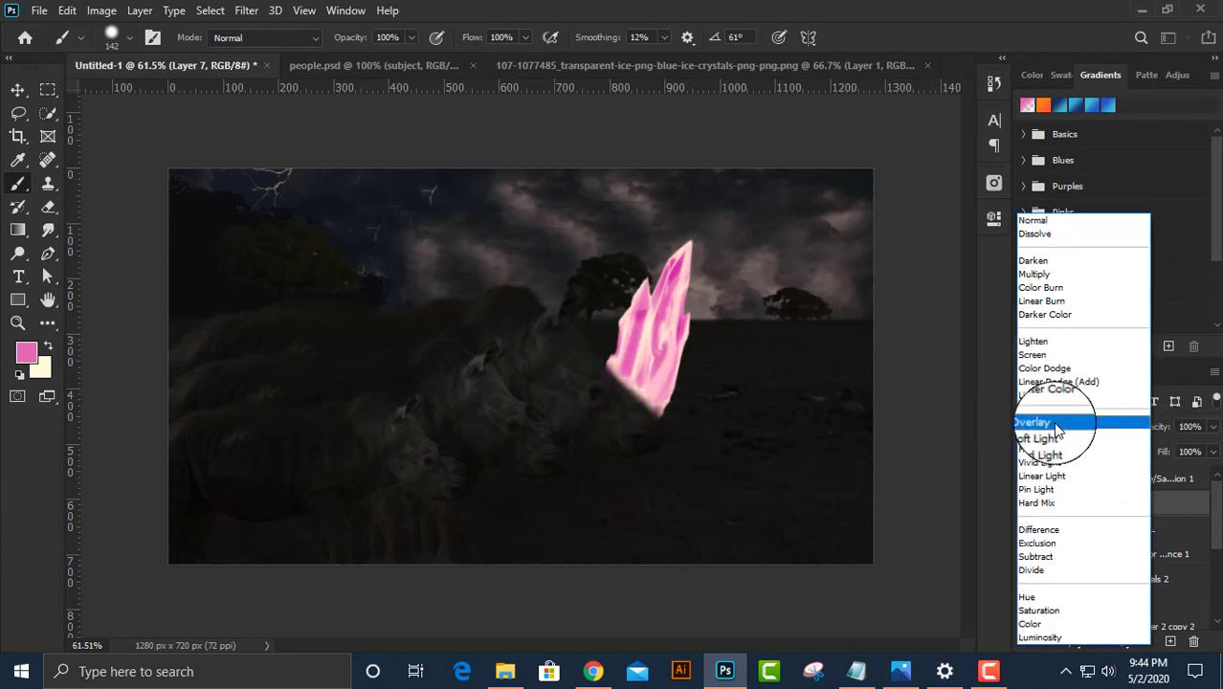
pyautogui.click(1054, 424)
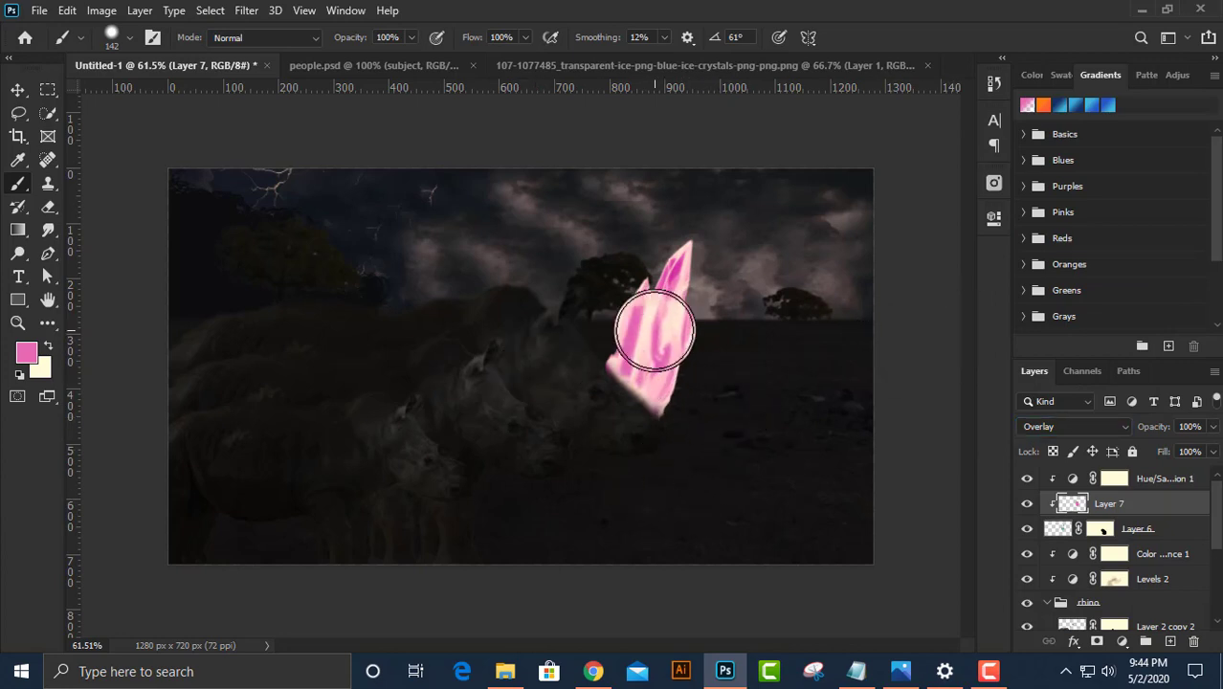
# Check the brush settings and add a new empty Layer 8.
pyautogui.rightClick(655, 330)
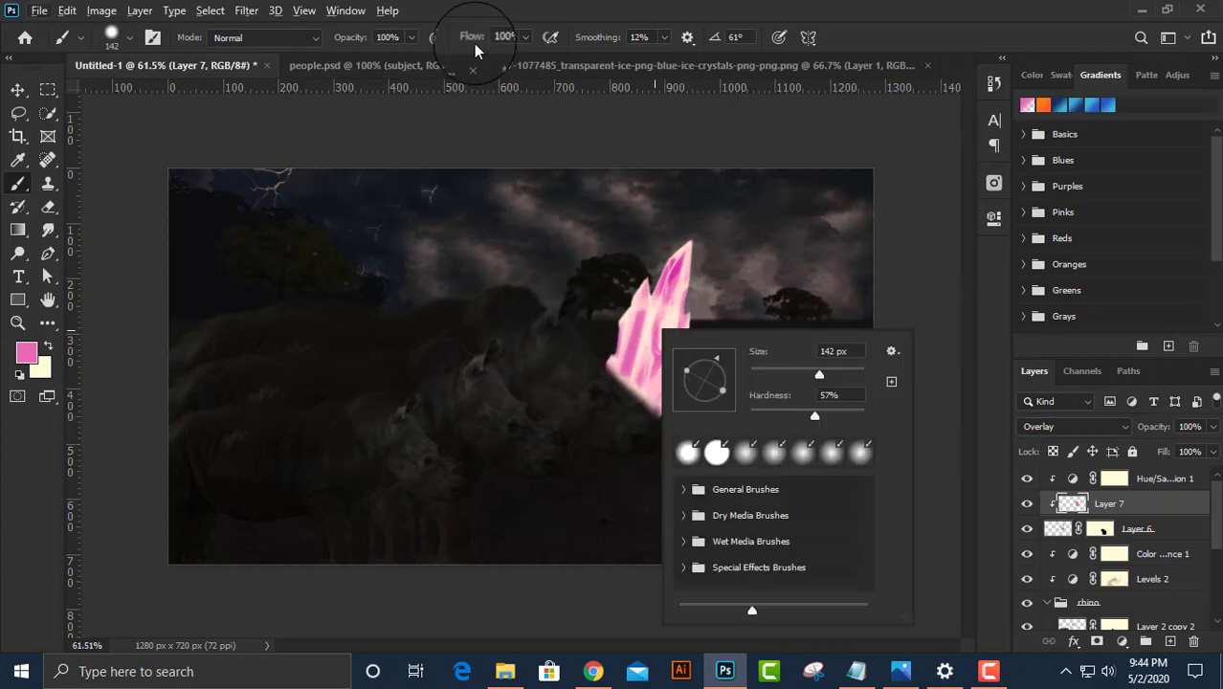
pyautogui.hotkey('ctrl', 'shift', 'alt', 'n')
pyautogui.click(701, 390)
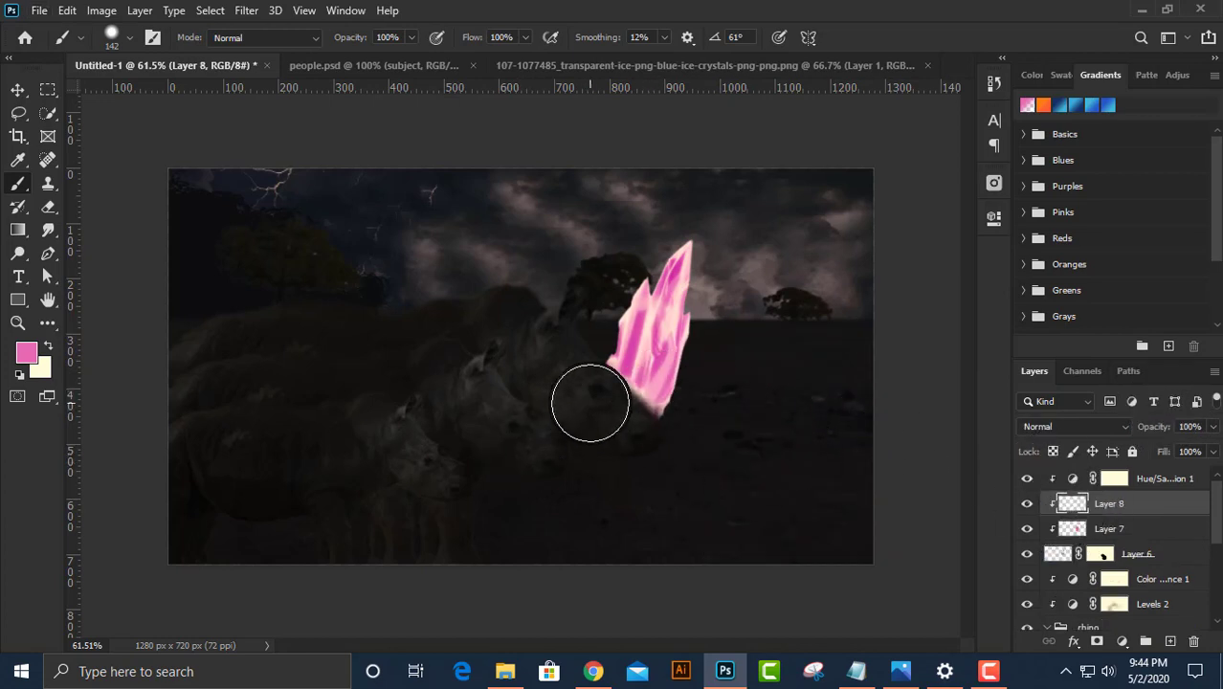
# Paint soft black shading over the crystal's base on Layer 8 at reduced flow.
pyautogui.keyDown('alt'); pyautogui.click(103, 355); pyautogui.keyUp('alt')
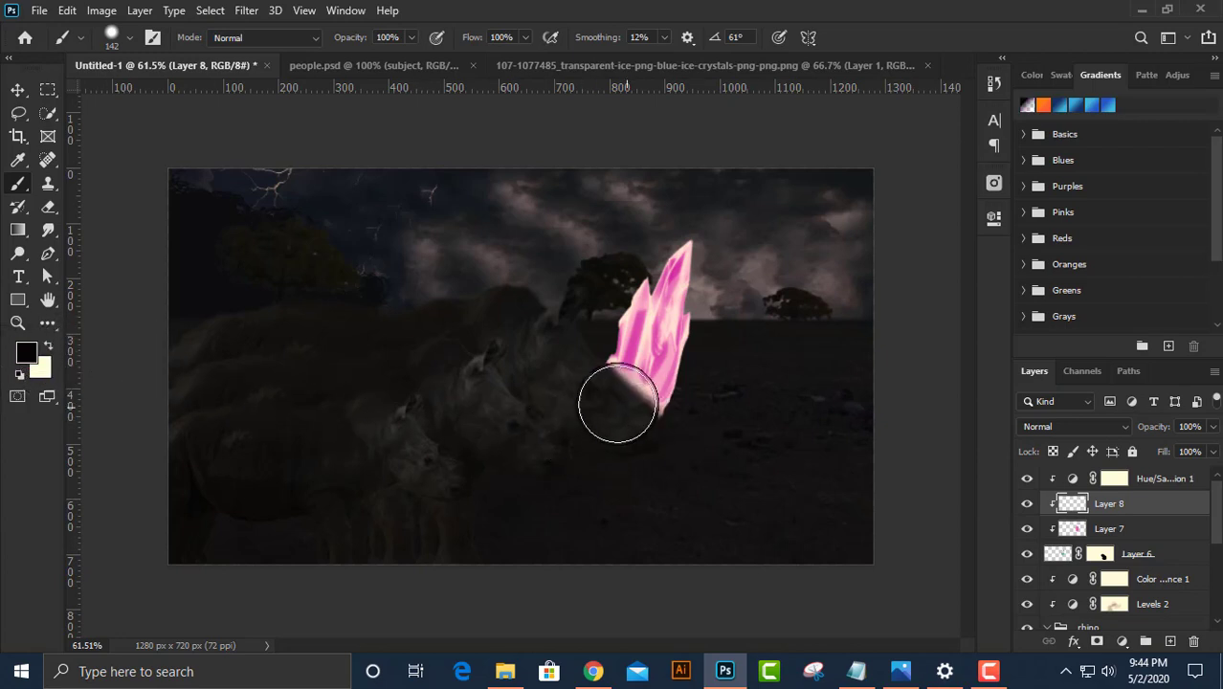
pyautogui.moveTo(617, 404)
pyautogui.mouseDown()
pyautogui.moveTo(617, 383)
pyautogui.moveTo(591, 402)
pyautogui.mouseUp()
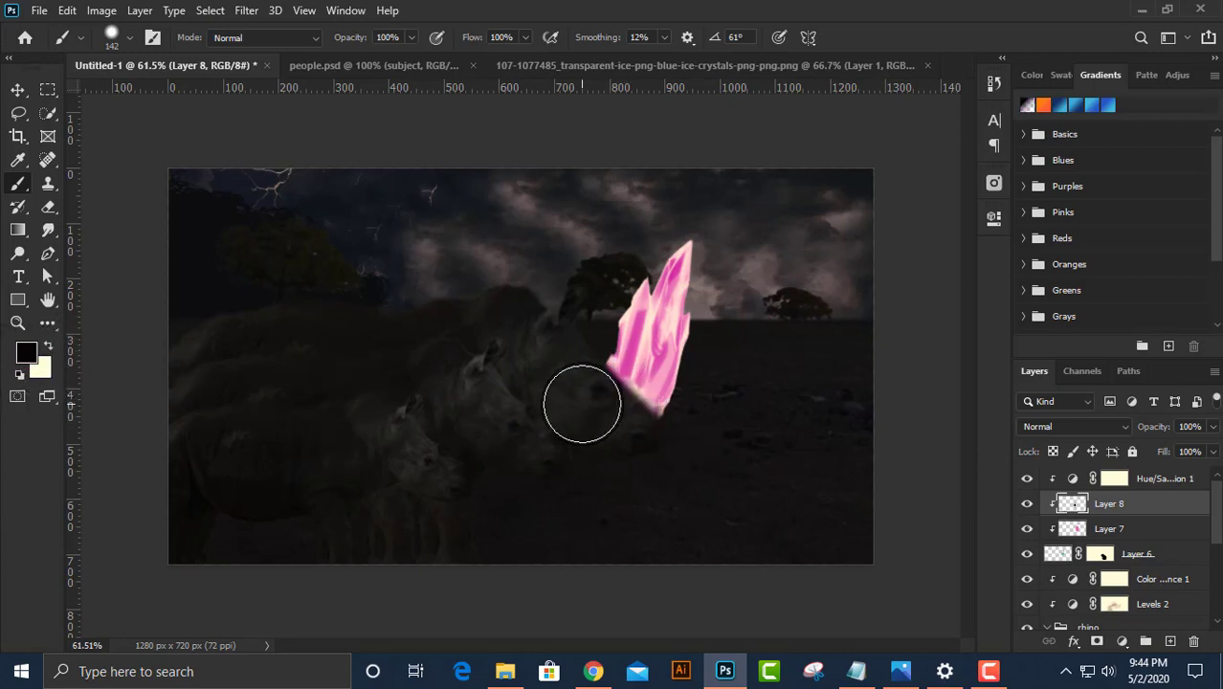
pyautogui.click(498, 37)
pyautogui.write('1')
pyautogui.press('Return')
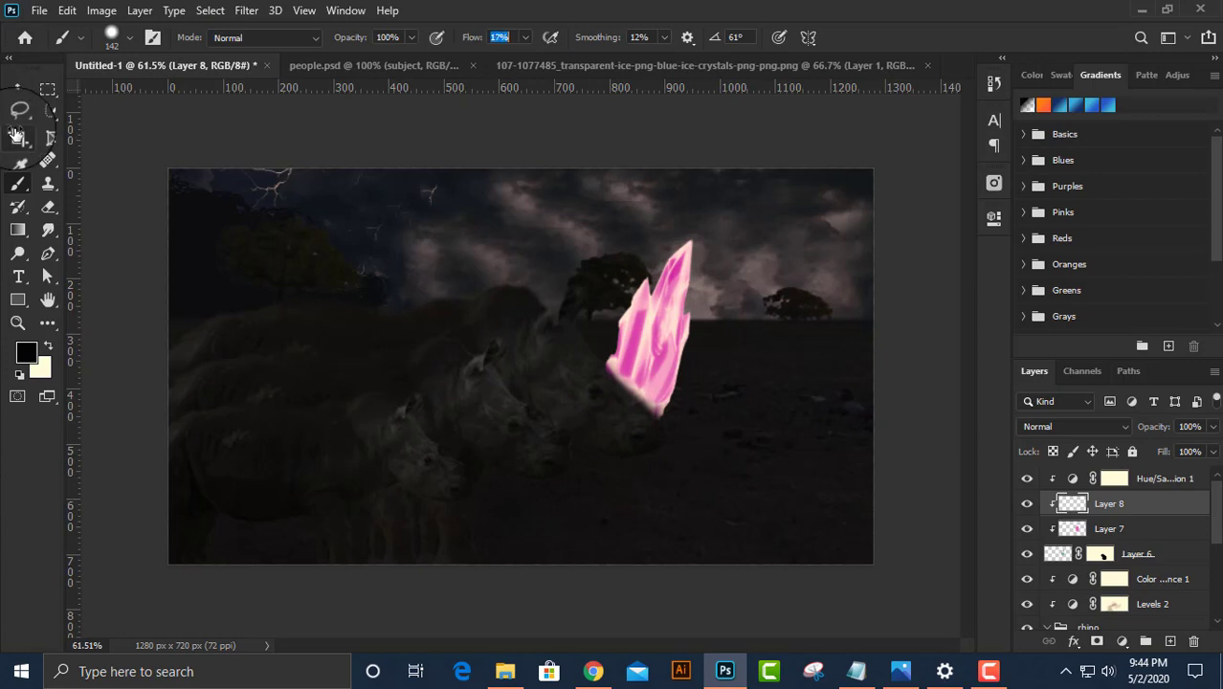
pyautogui.write('18')
pyautogui.moveTo(571, 391)
pyautogui.mouseDown()
pyautogui.moveTo(633, 426)
pyautogui.moveTo(594, 388)
pyautogui.moveTo(627, 409)
pyautogui.mouseUp()
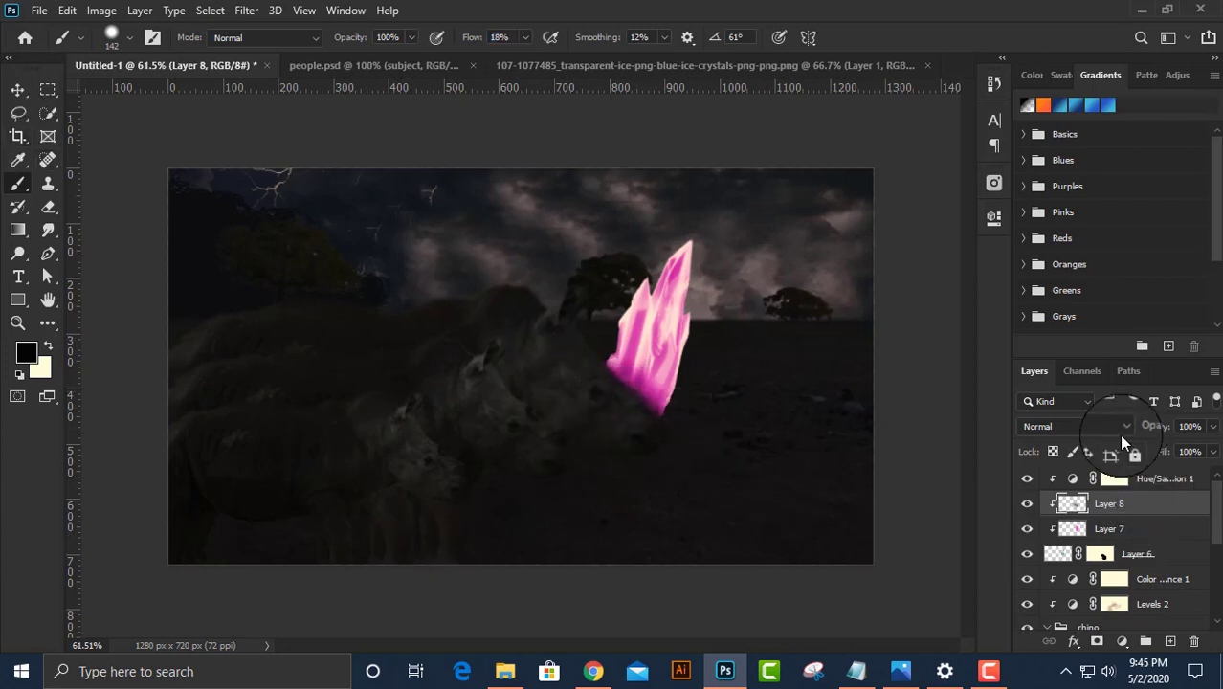
# Set Layer 8 to Soft Light, add more base shading at 33% flow, and reselect Layer 6.
pyautogui.click(1120, 427)
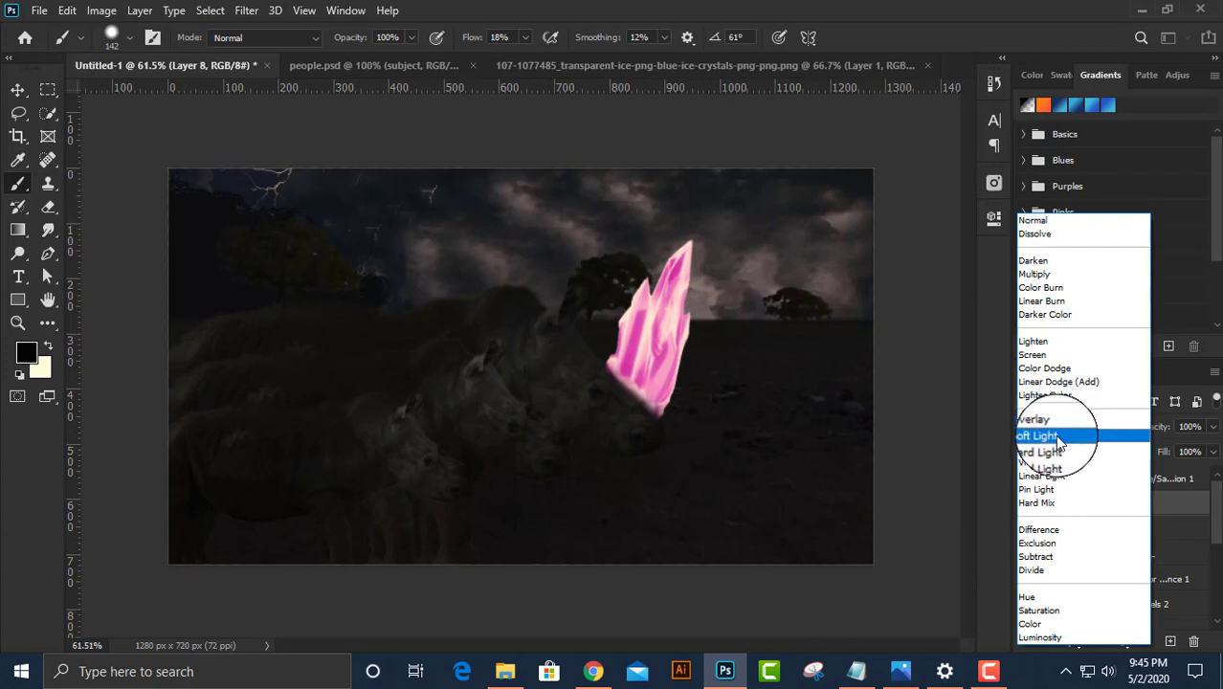
pyautogui.click(1052, 436)
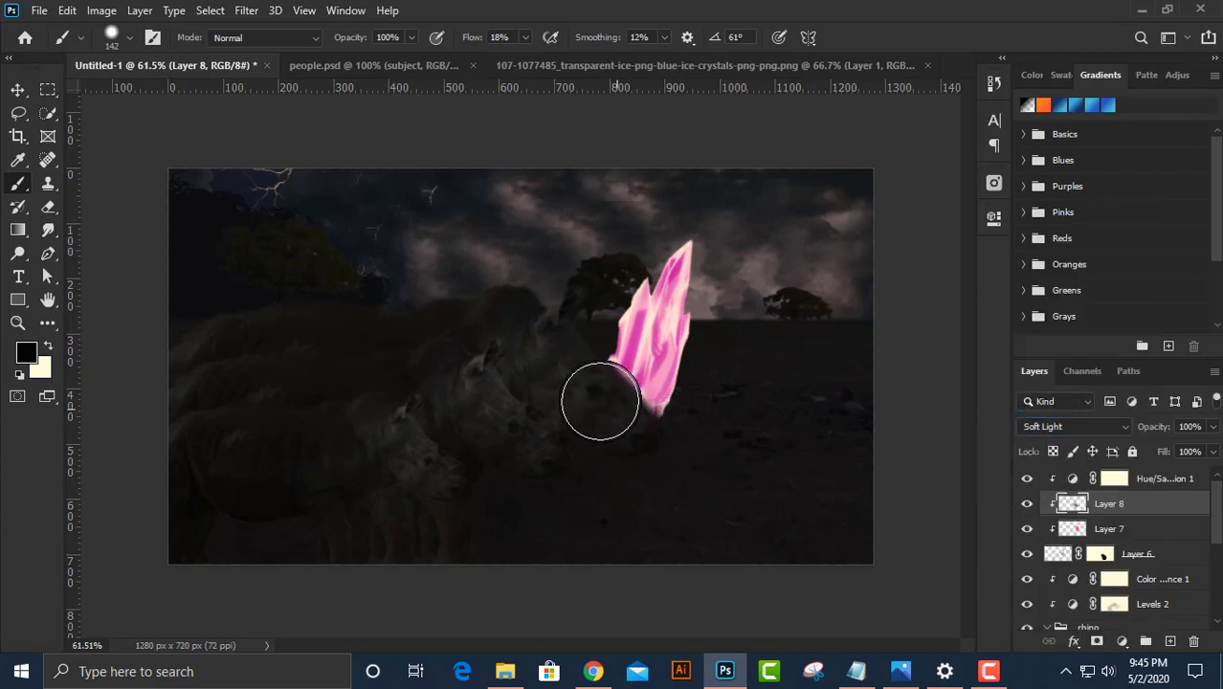
pyautogui.moveTo(600, 401)
pyautogui.mouseDown()
pyautogui.moveTo(644, 410)
pyautogui.moveTo(629, 394)
pyautogui.mouseUp()
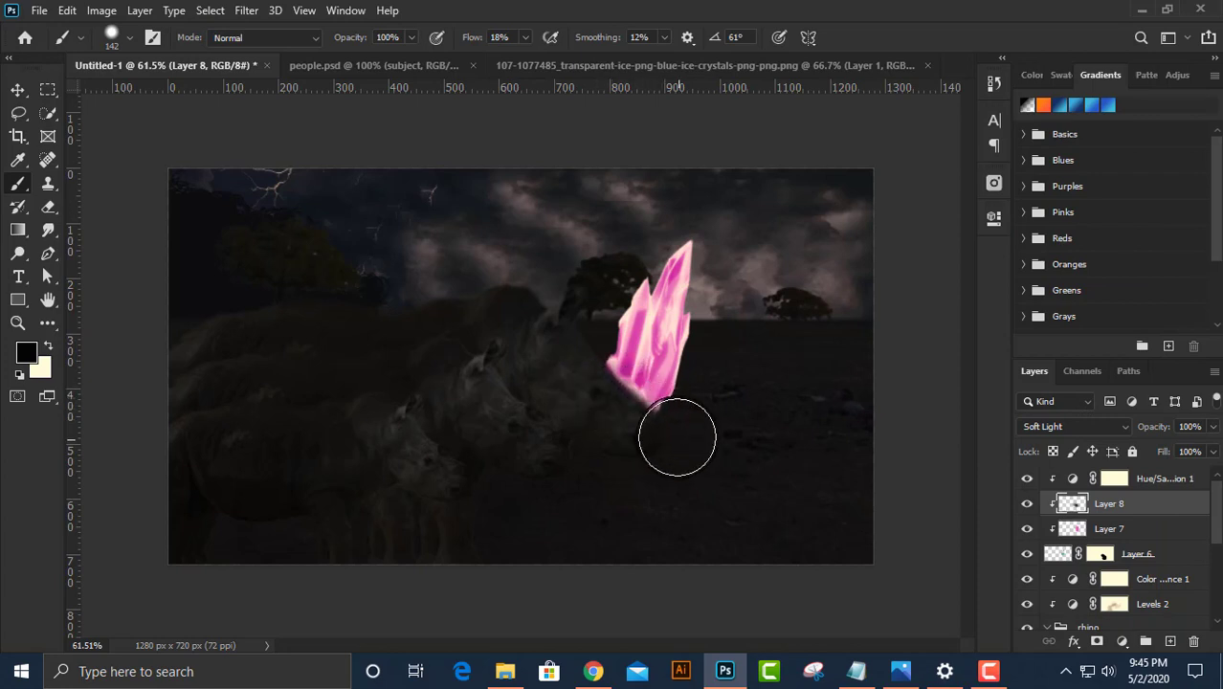
pyautogui.moveTo(656, 355)
pyautogui.mouseDown()
pyautogui.moveTo(735, 354)
pyautogui.moveTo(642, 396)
pyautogui.mouseUp()
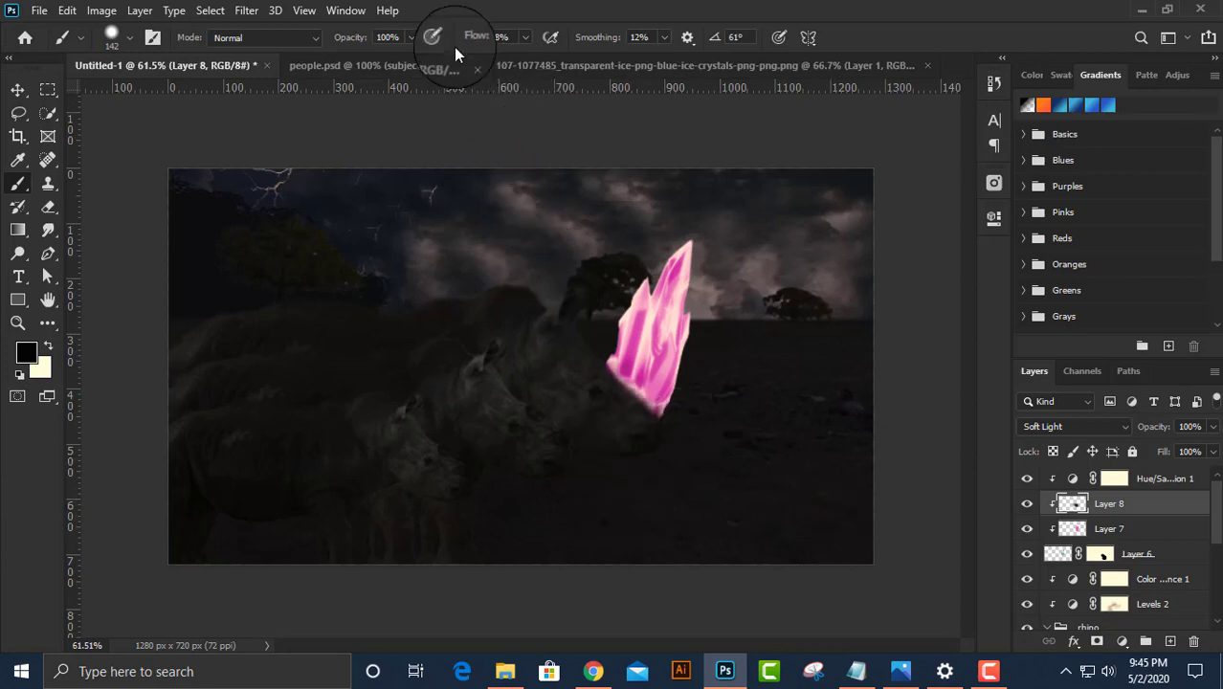
pyautogui.moveTo(467, 43); pyautogui.dragTo(485, 46)
pyautogui.moveTo(626, 391); pyautogui.dragTo(638, 413)
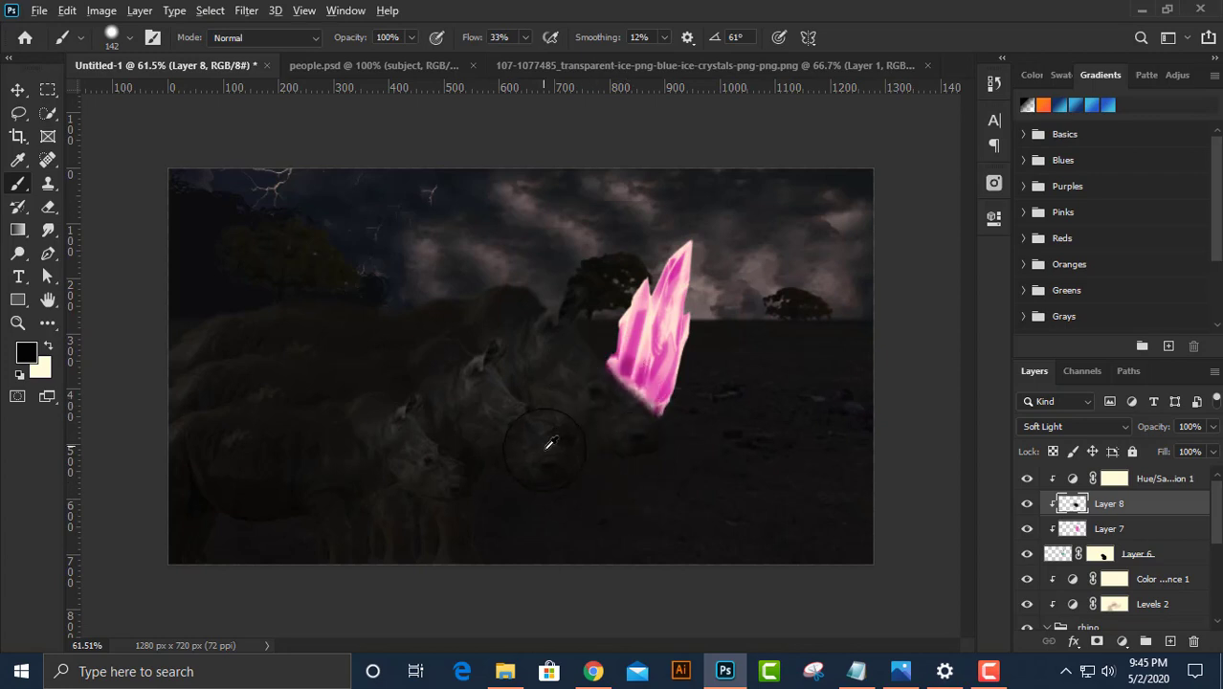
pyautogui.scroll(-2, 545, 436)
pyautogui.scroll(-3, 542, 469)
pyautogui.scroll(2, 539, 492)
pyautogui.scroll(2, 570, 368)
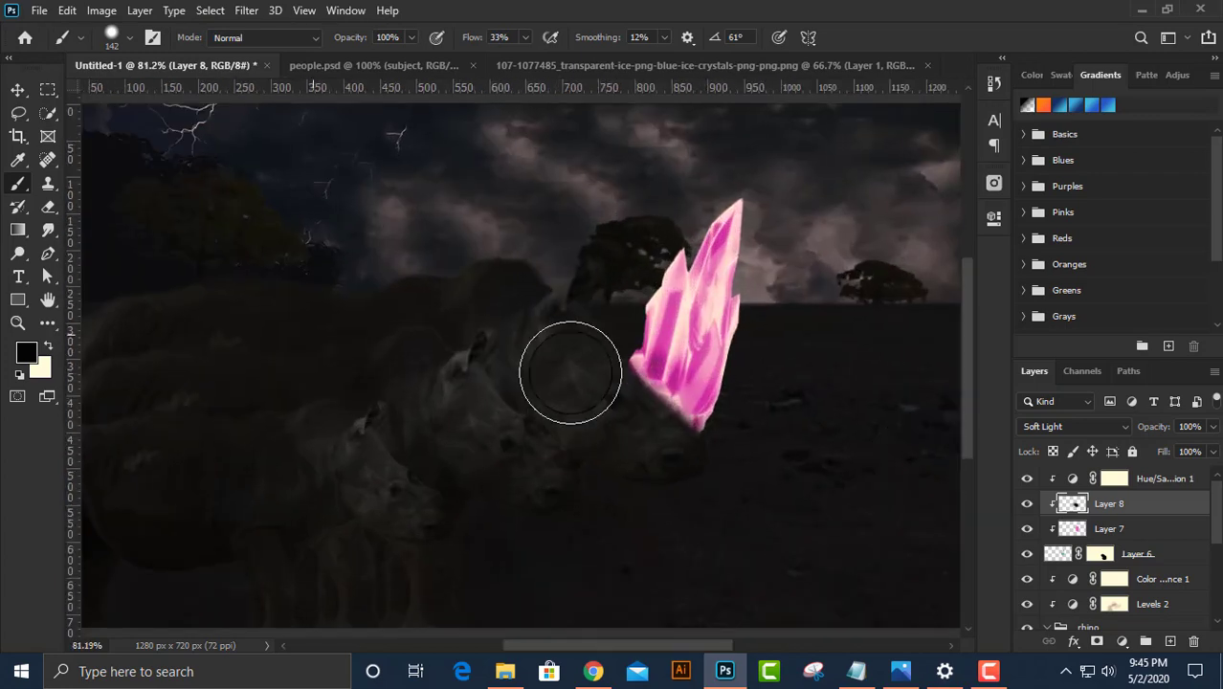
pyautogui.press('v')
pyautogui.click(1137, 553)
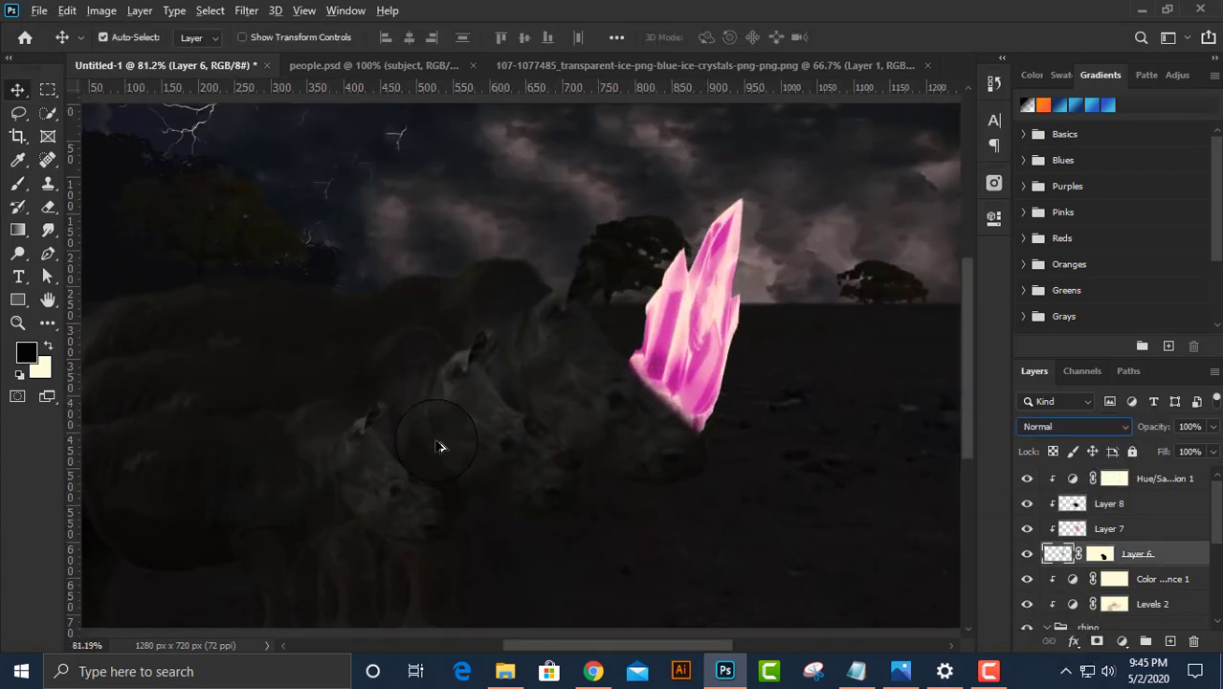
# Add Layer 9 beneath Layer 7 and brush sampled magenta over the crystal's lower half.
pyautogui.click(1110, 528)
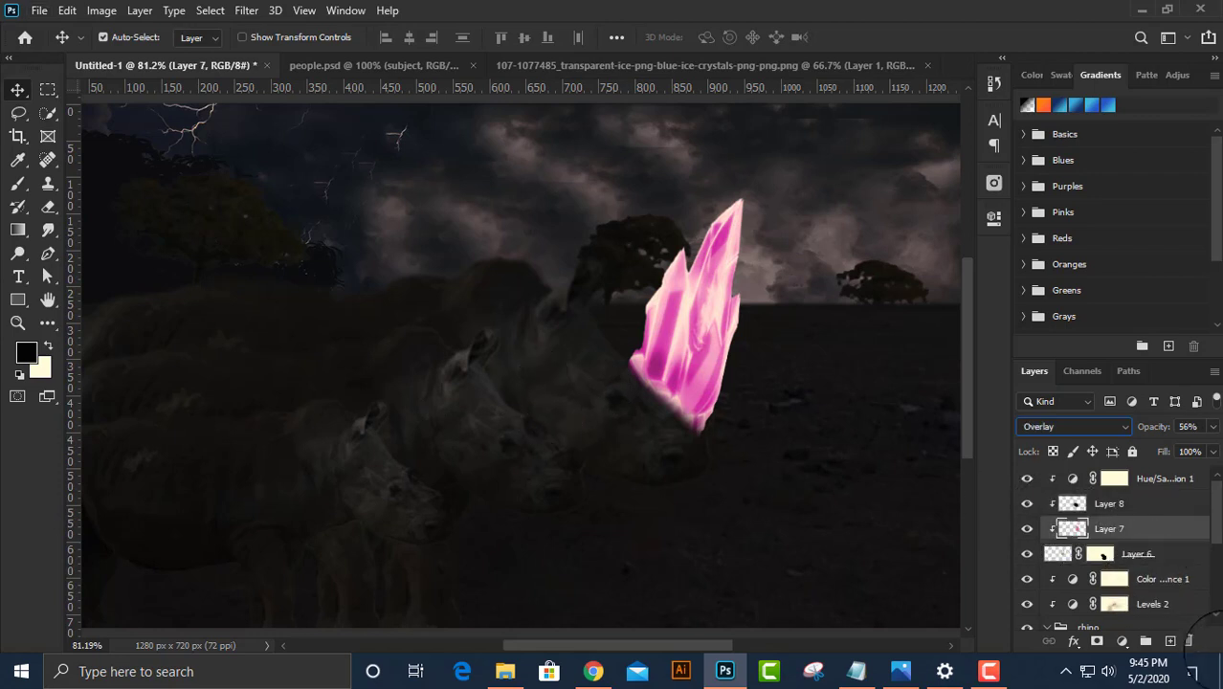
pyautogui.click(1170, 641)
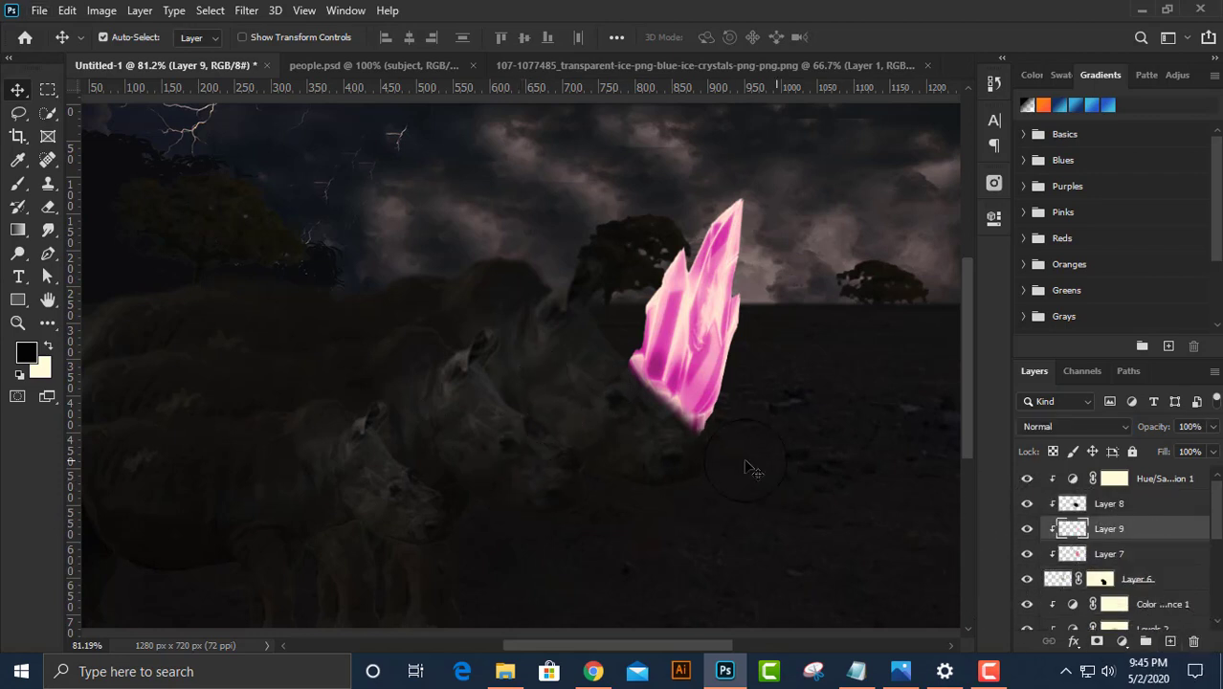
pyautogui.moveTo(1162, 532); pyautogui.dragTo(1150, 572)
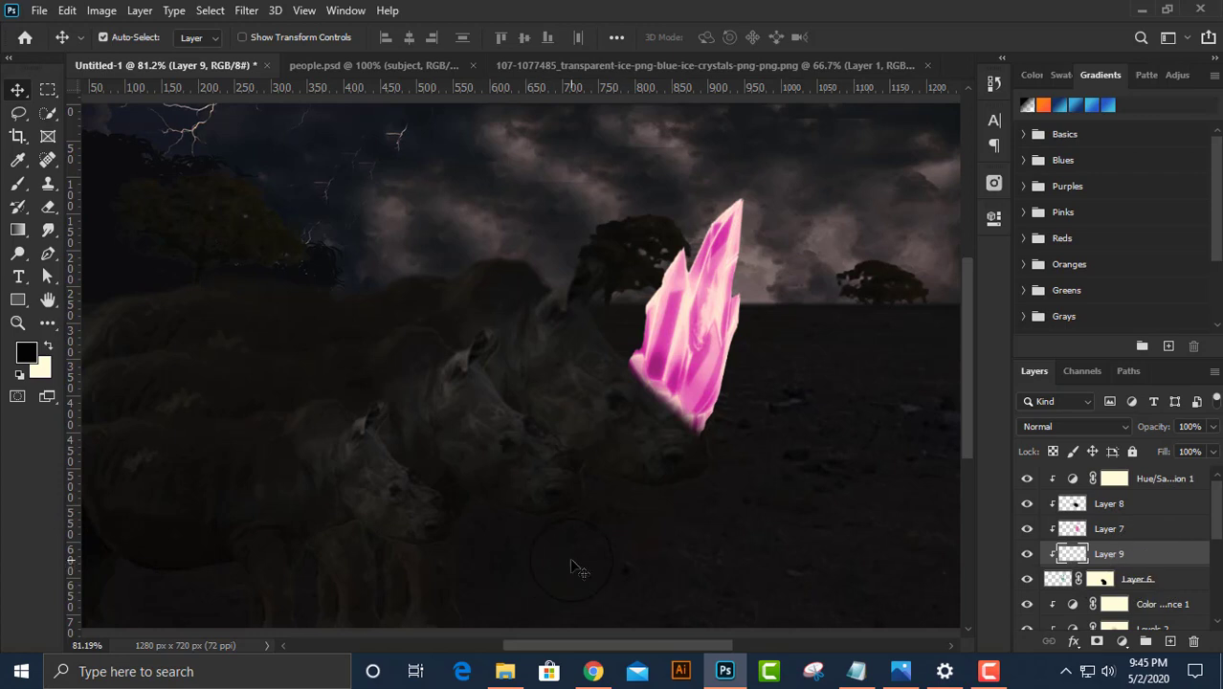
pyautogui.press('b')
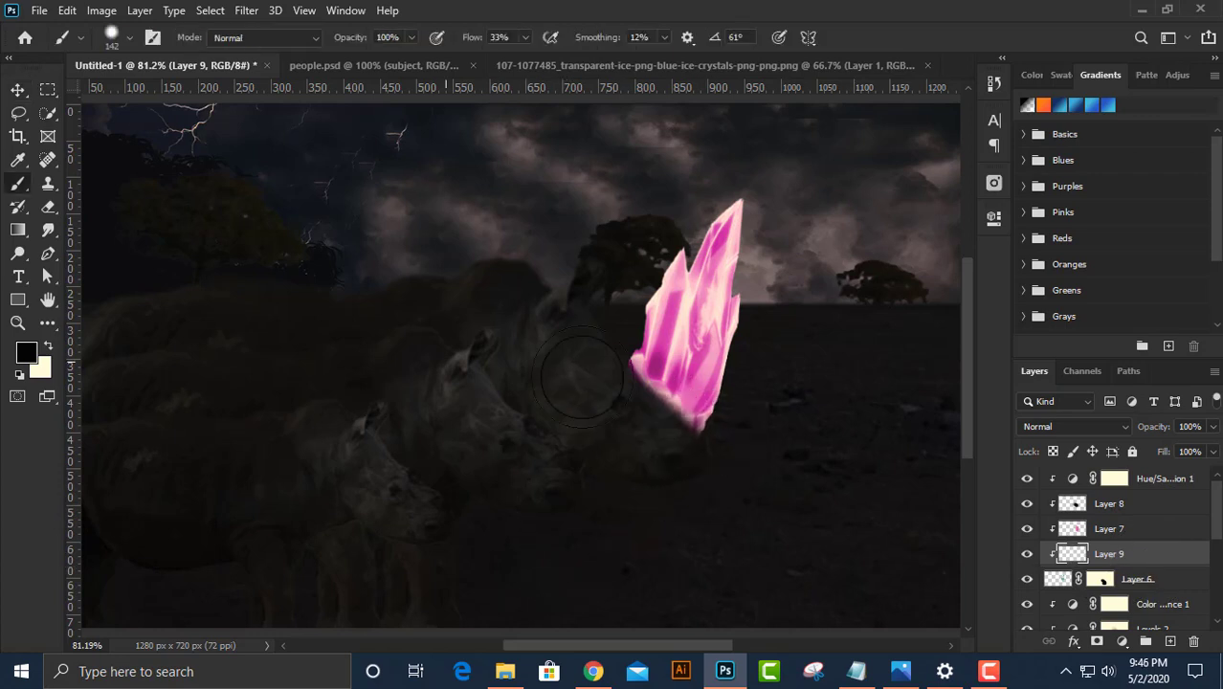
pyautogui.write('50')
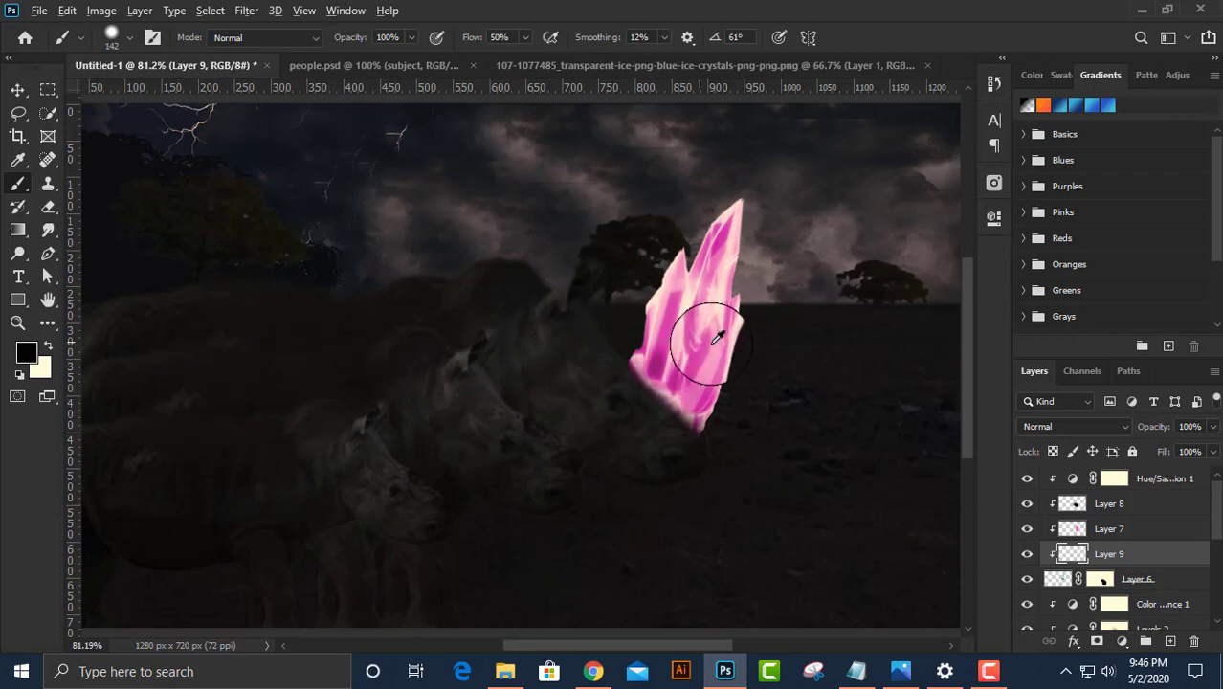
pyautogui.keyDown('alt'); pyautogui.click(669, 346); pyautogui.keyUp('alt')
pyautogui.moveTo(655, 357)
pyautogui.mouseDown()
pyautogui.moveTo(678, 373)
pyautogui.moveTo(691, 323)
pyautogui.mouseUp()
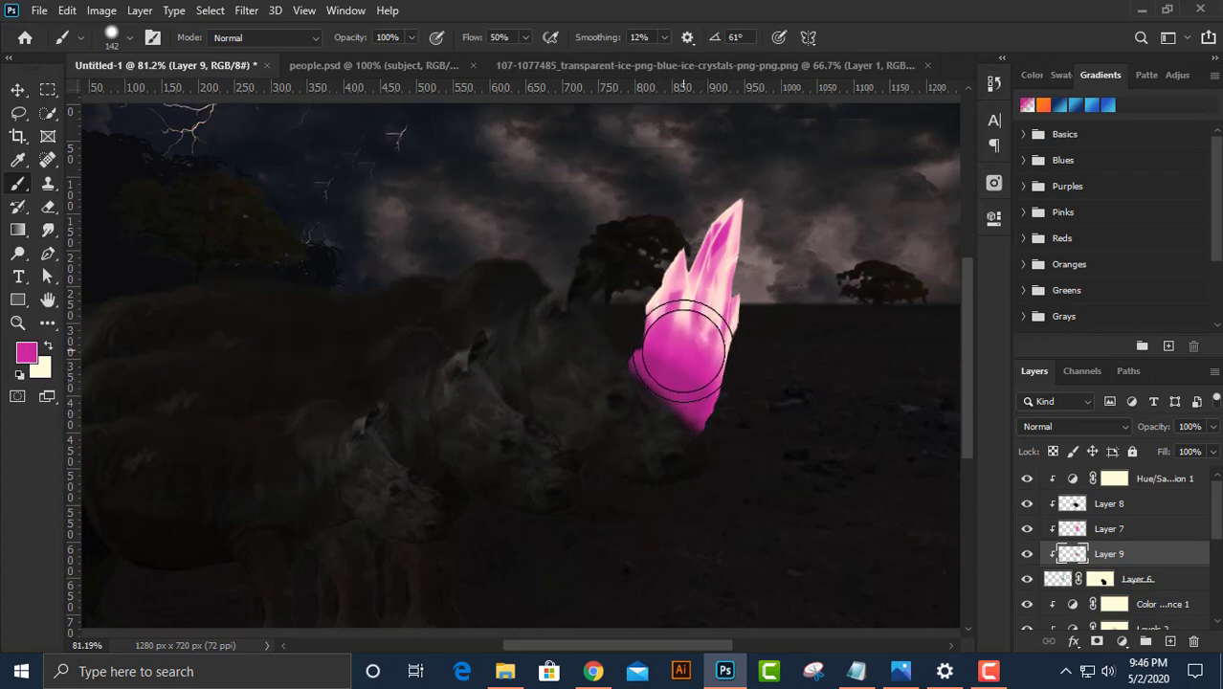
# Blend Layer 9 with Soft Light at 81% opacity and toggle it to compare.
pyautogui.moveTo(1163, 430); pyautogui.dragTo(1138, 427)
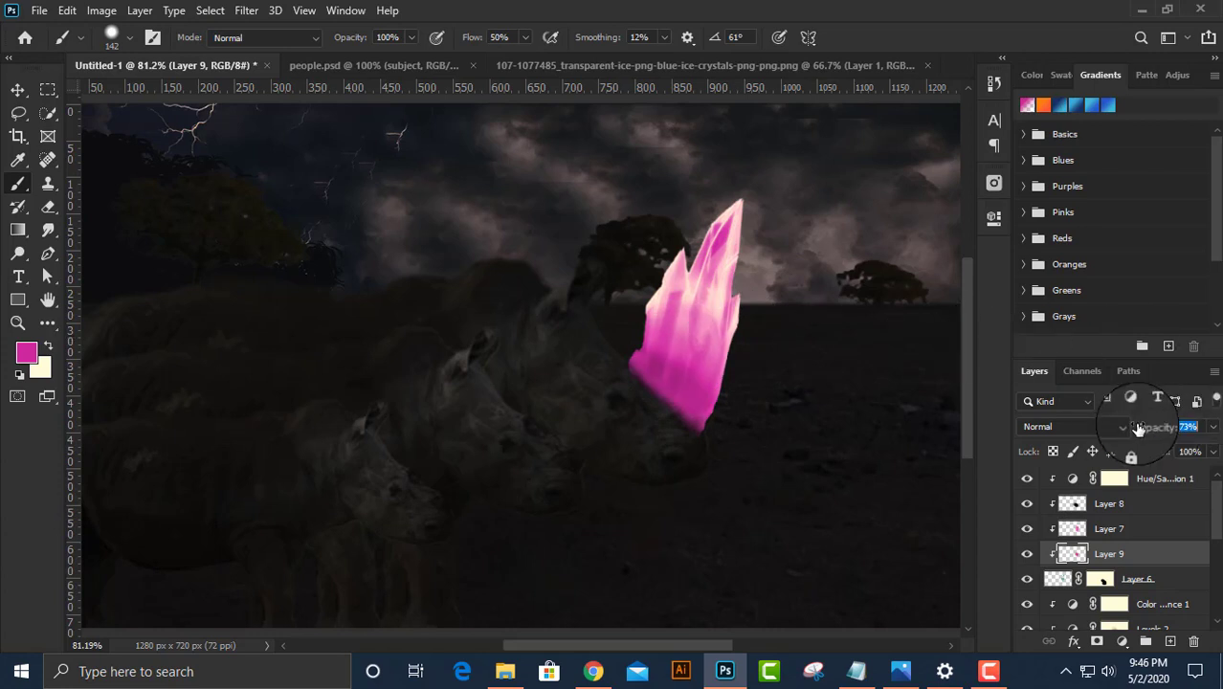
pyautogui.click(1081, 427)
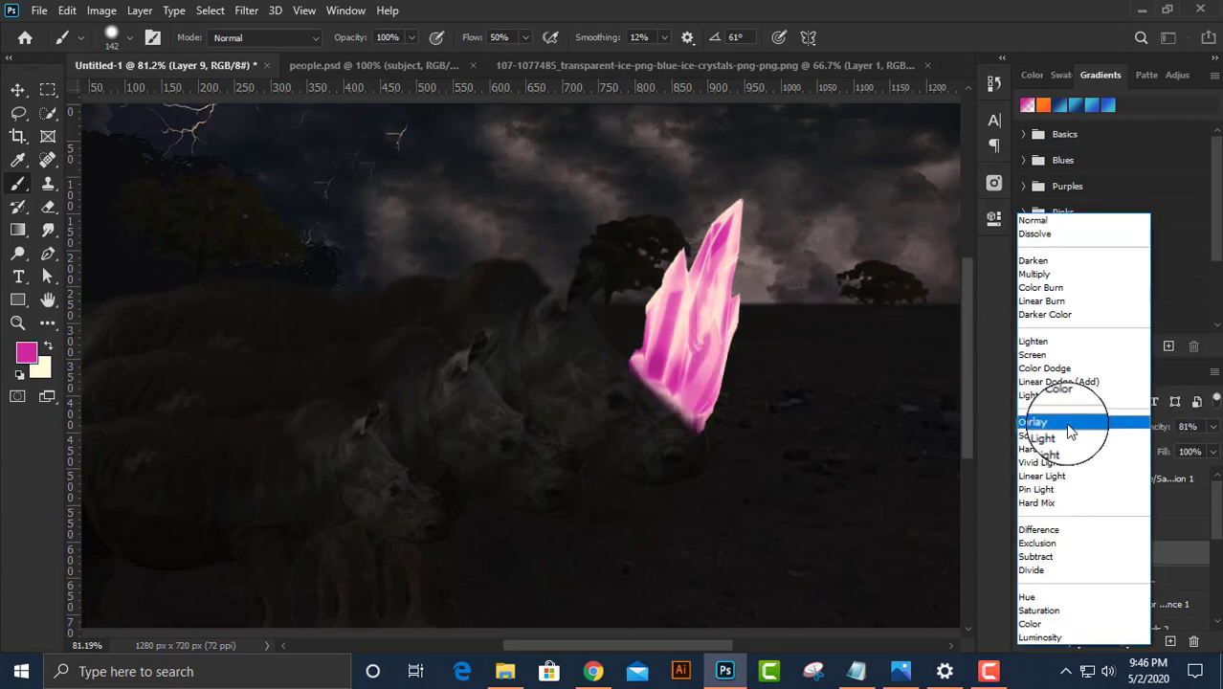
pyautogui.click(1069, 436)
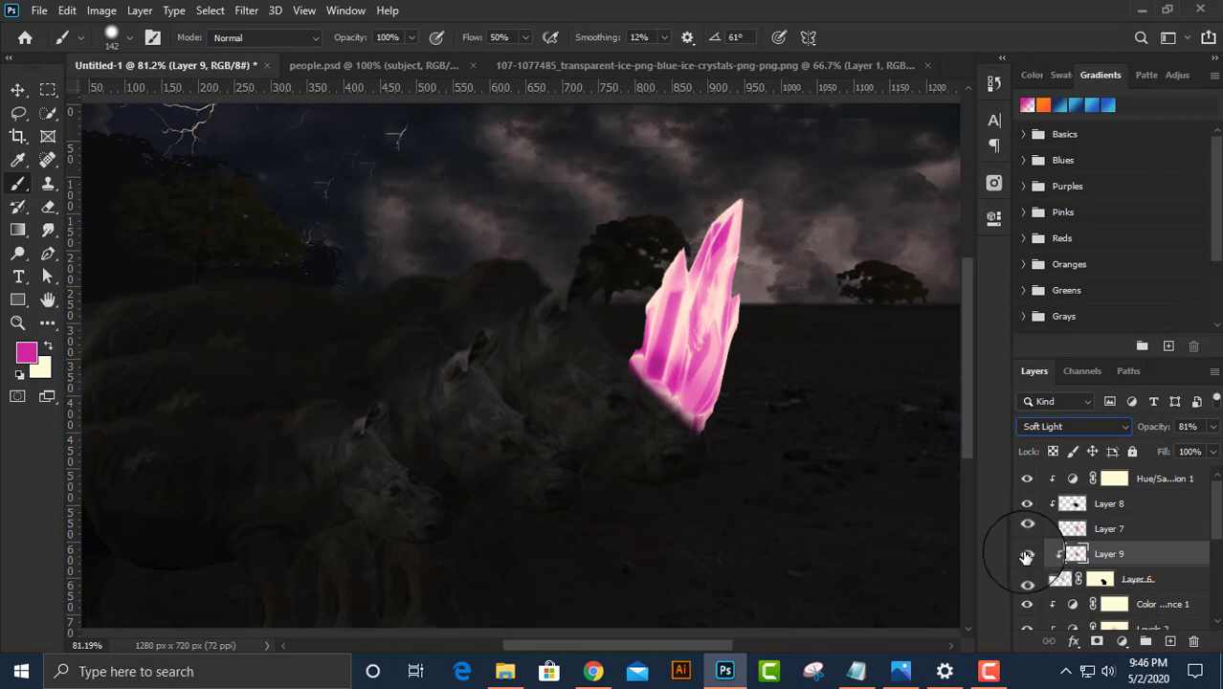
pyautogui.click(1027, 554)
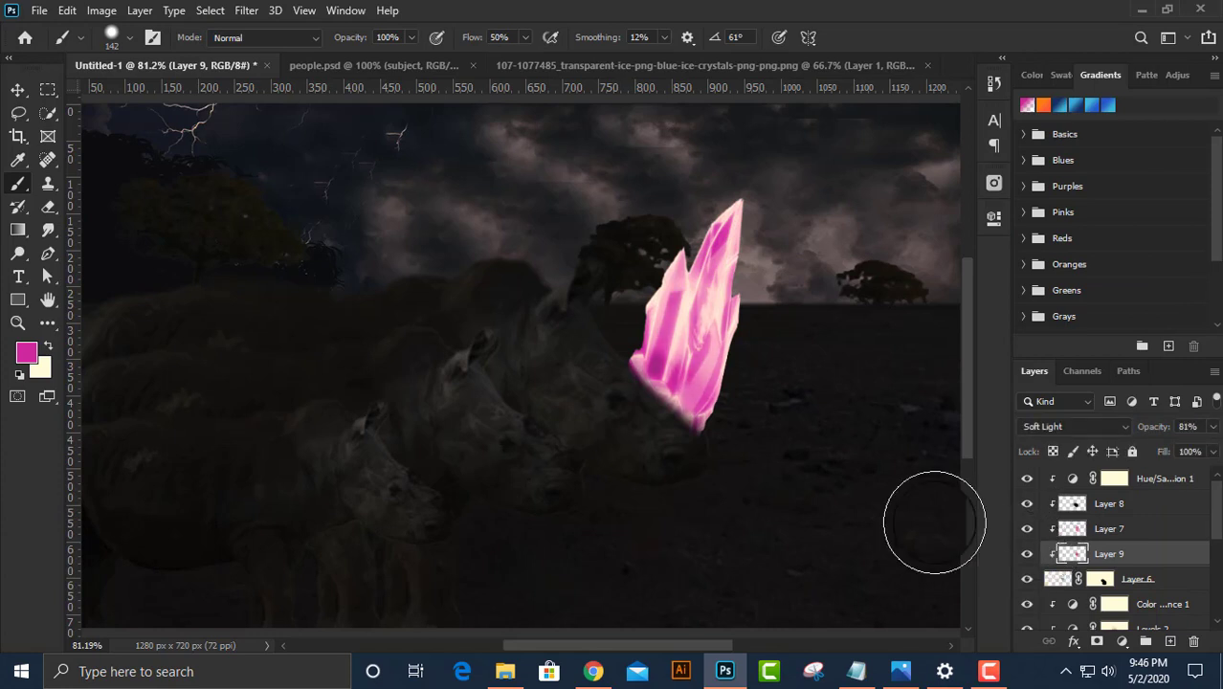
pyautogui.keyDown('alt'); pyautogui.scroll(-3, 929, 512); pyautogui.keyUp('alt')
pyautogui.keyDown('alt'); pyautogui.scroll(-1, 583, 391); pyautogui.keyUp('alt')
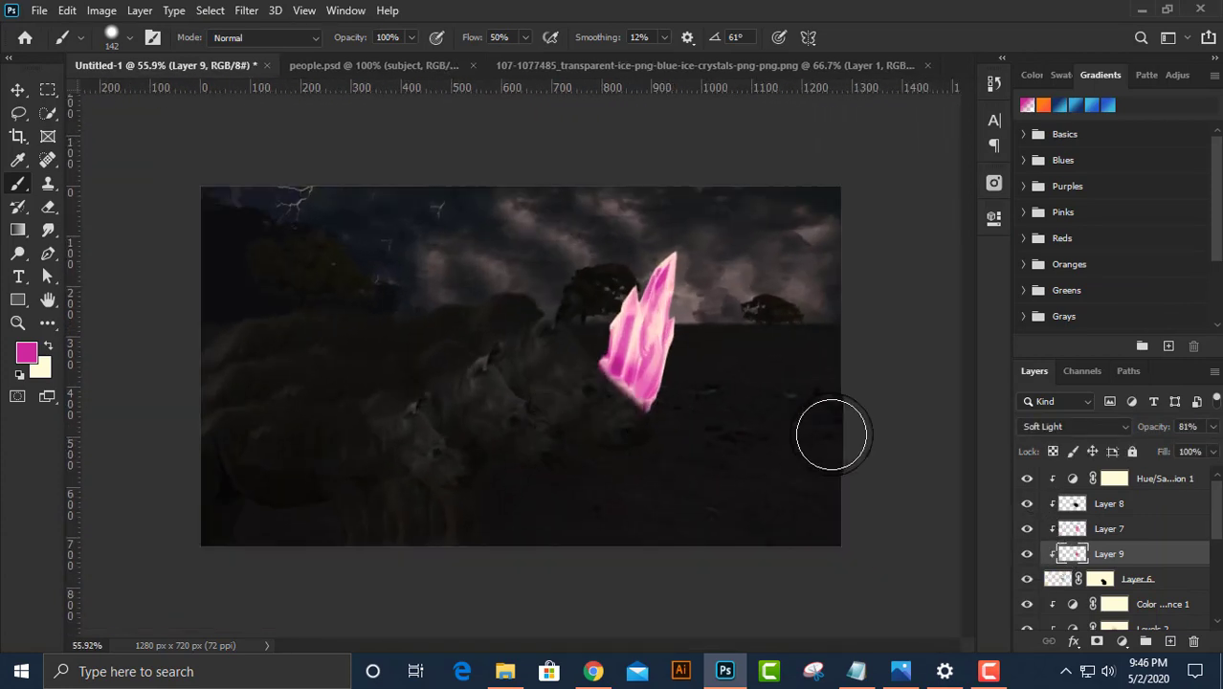
pyautogui.click(17, 91)
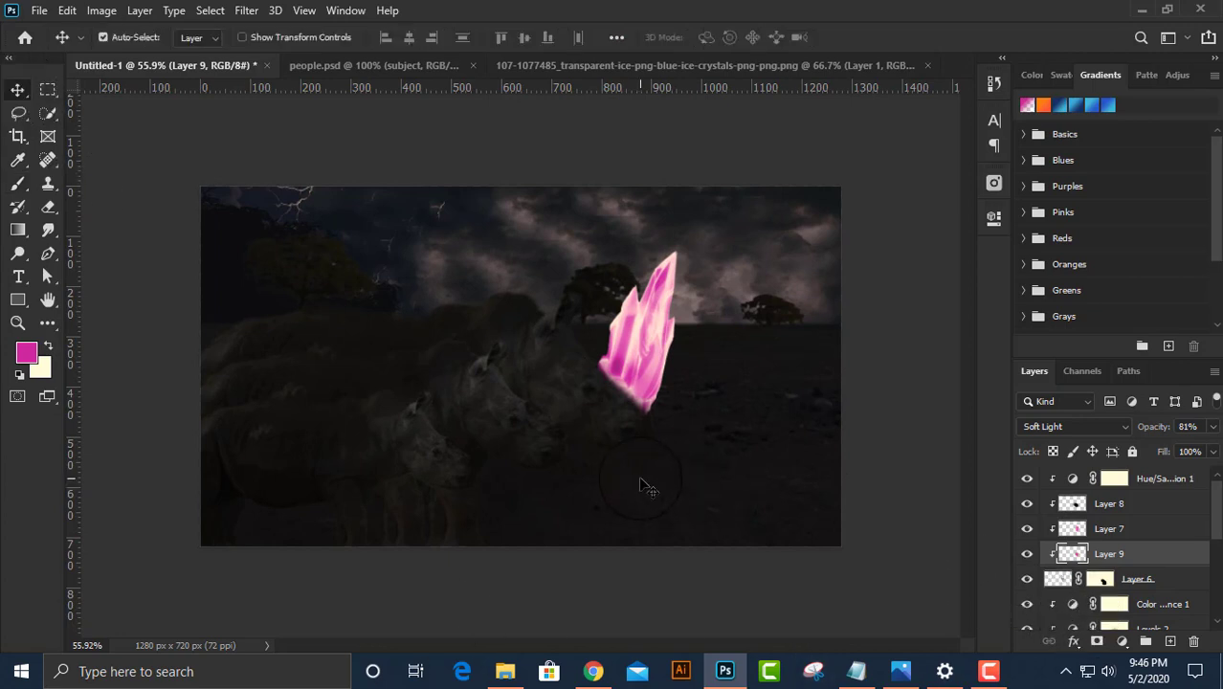
# Group Layer 6 through Hue/Saturation 1 into Group 1 and expand it.
pyautogui.click(1175, 579)
pyautogui.keyDown('shift'); pyautogui.click(1173, 480); pyautogui.keyUp('shift')
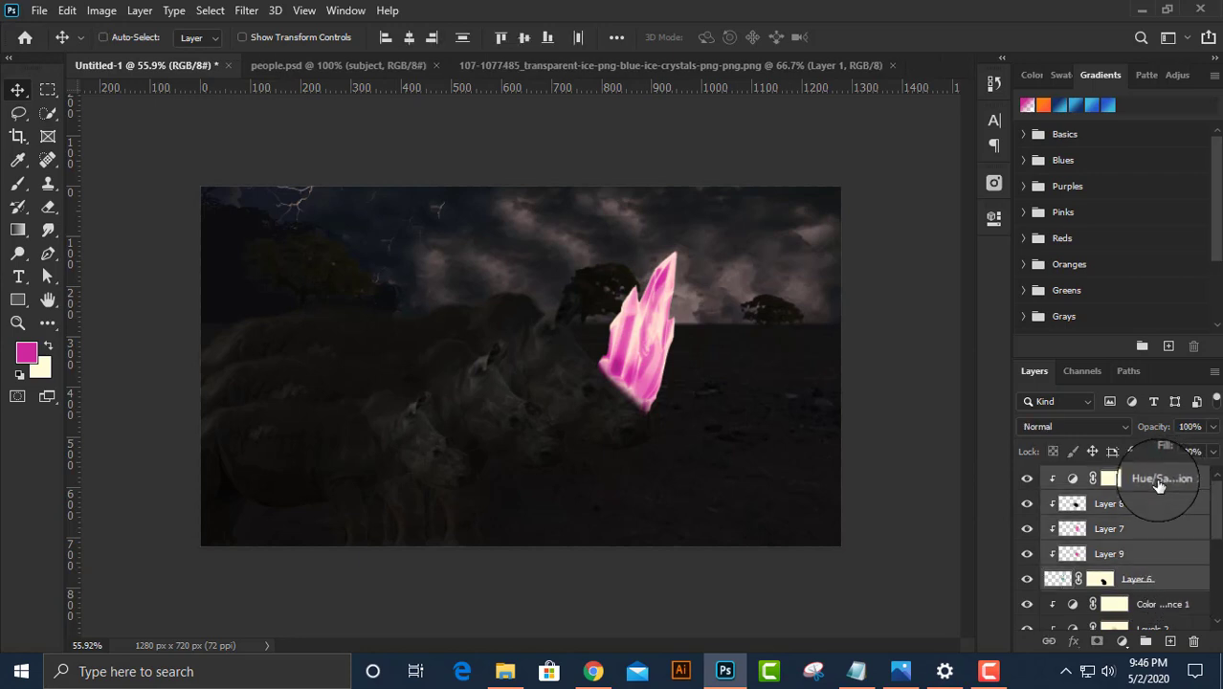
pyautogui.hotkey('ctrl', 'g')
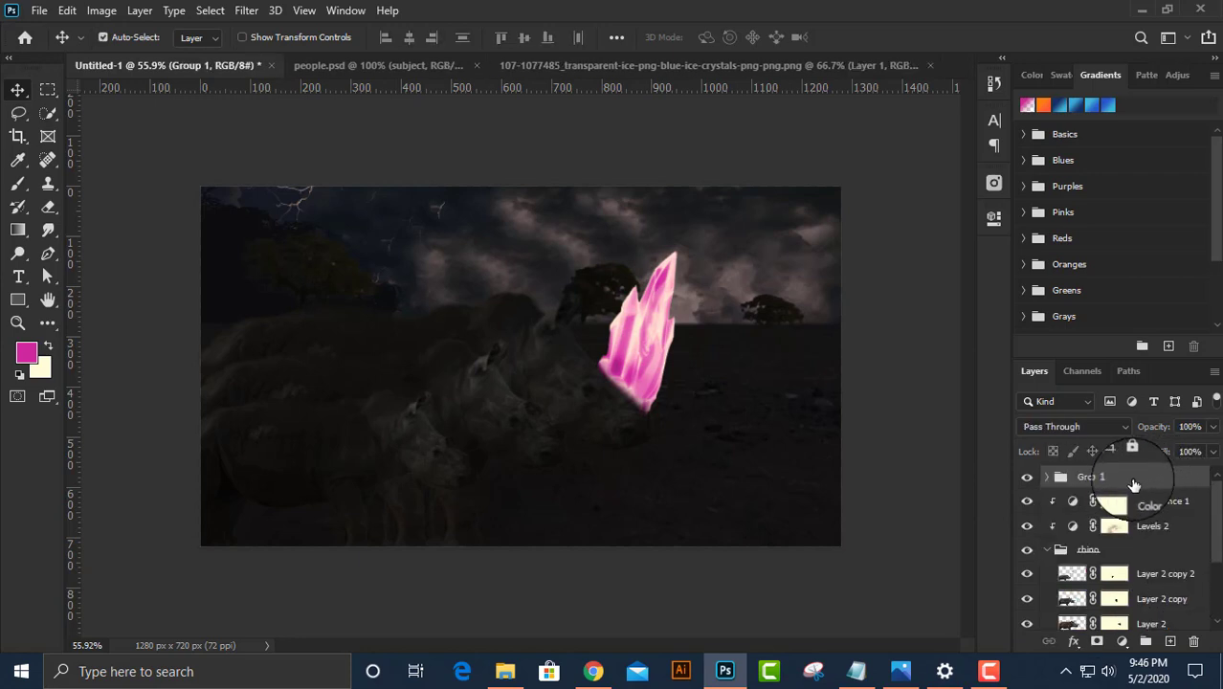
pyautogui.click(1047, 476)
pyautogui.click(1128, 500)
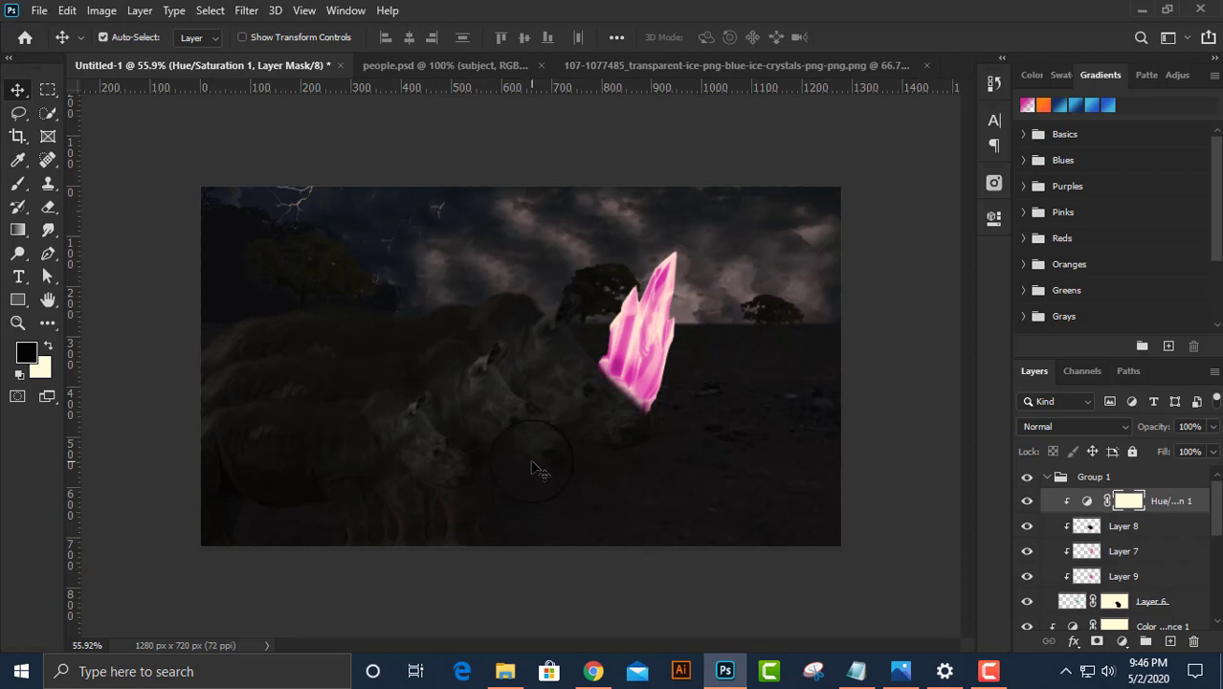
# Brush a faint pink glow below the crystal base, then select Hue/Saturation 1.
pyautogui.hotkey('alt', 'v')
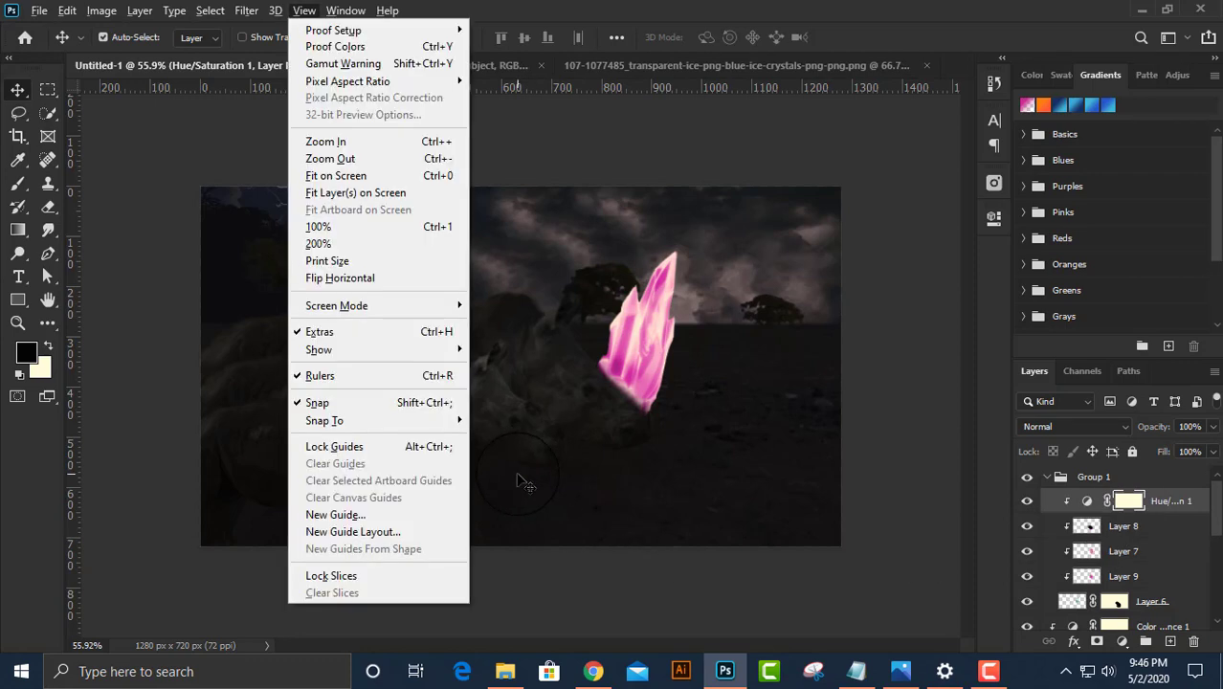
pyautogui.press('b')
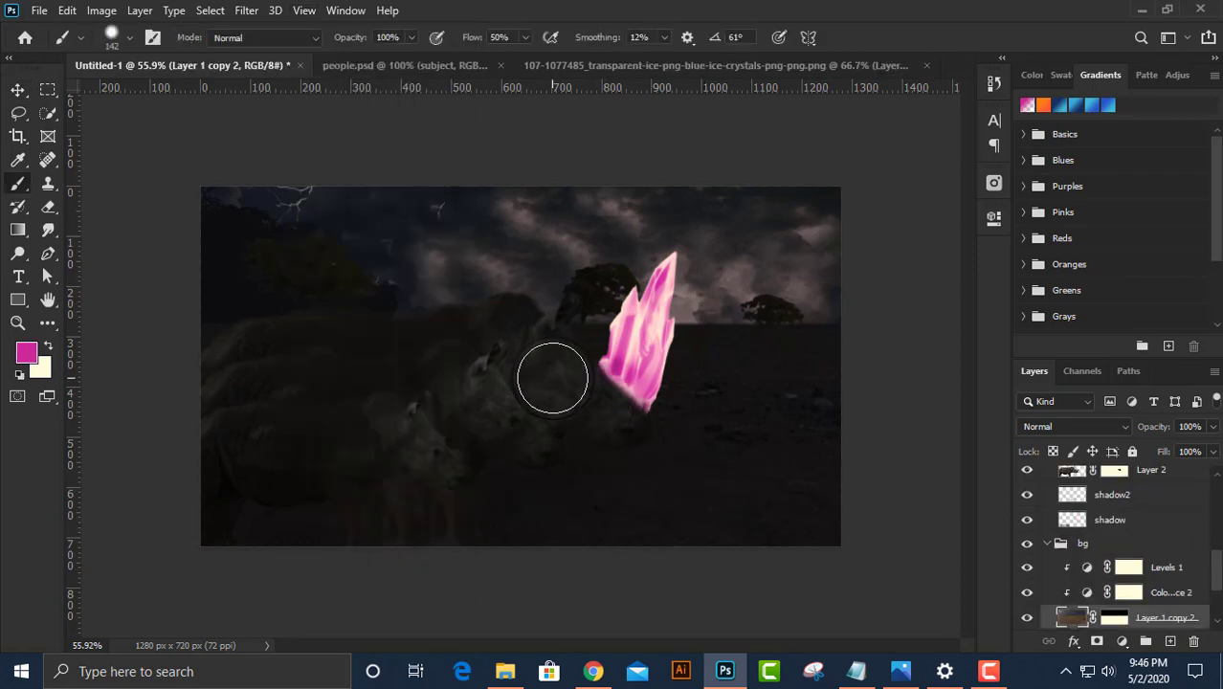
pyautogui.moveTo(598, 383); pyautogui.dragTo(644, 421)
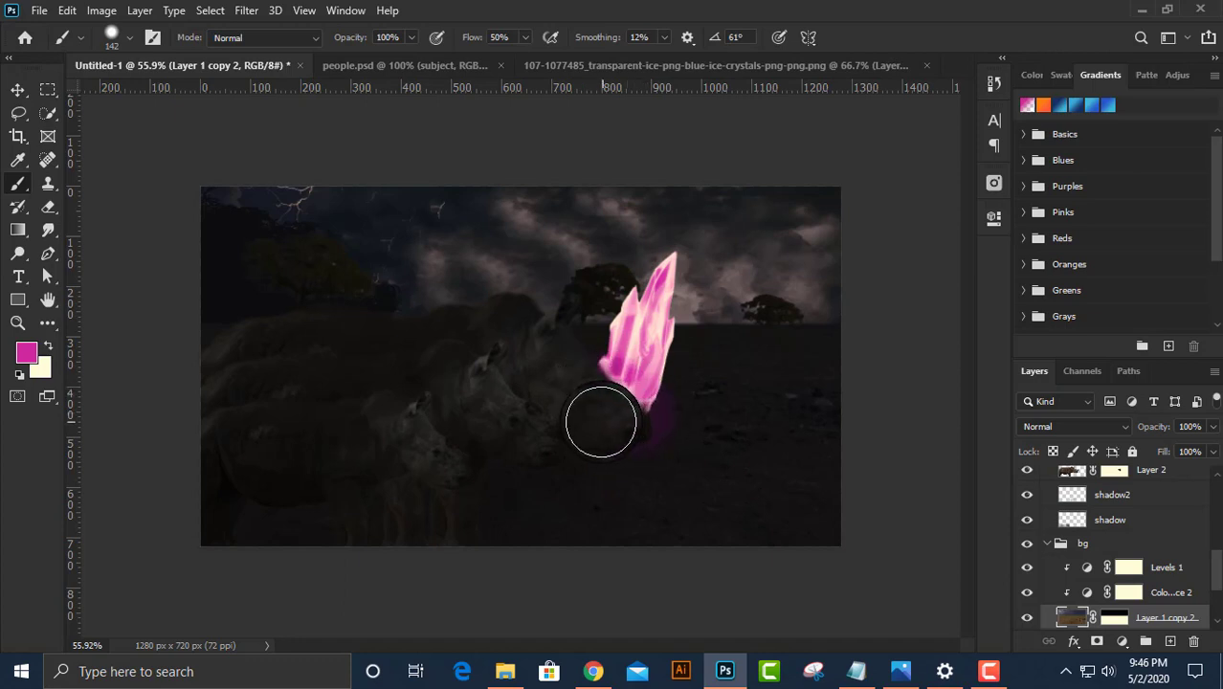
pyautogui.scroll(3, 1129, 536)
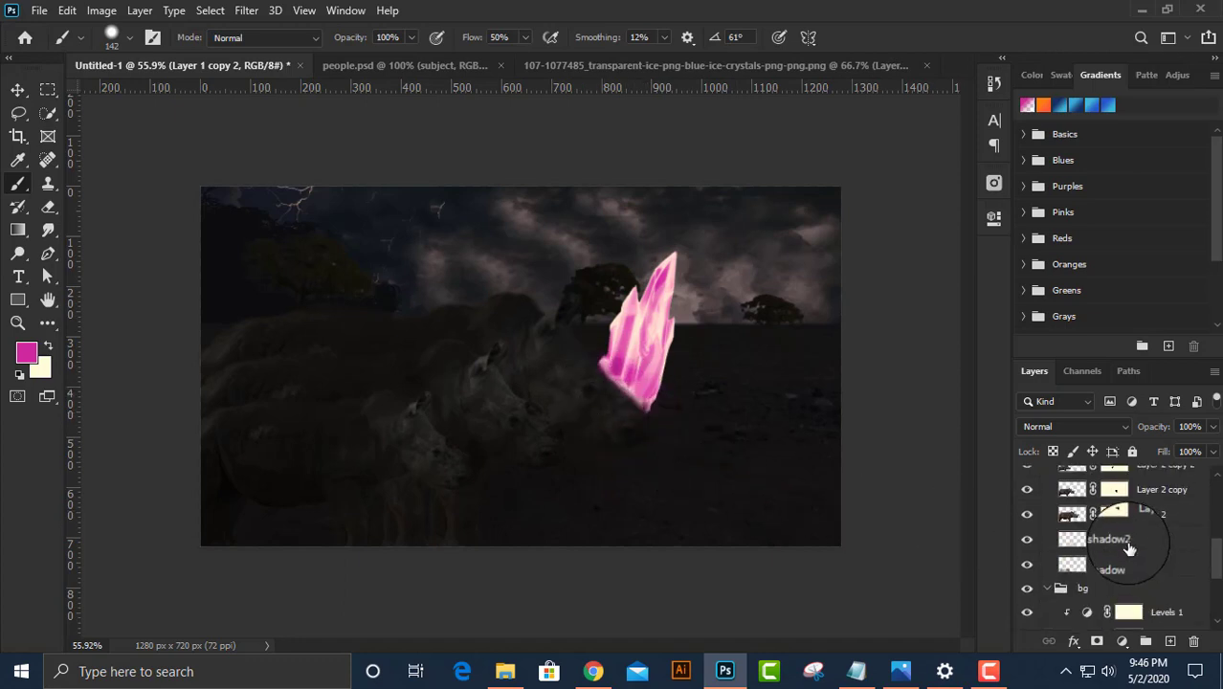
pyautogui.scroll(-3, 1140, 533)
pyautogui.scroll(3, 1122, 538)
pyautogui.scroll(3, 1121, 536)
pyautogui.scroll(3, 1129, 516)
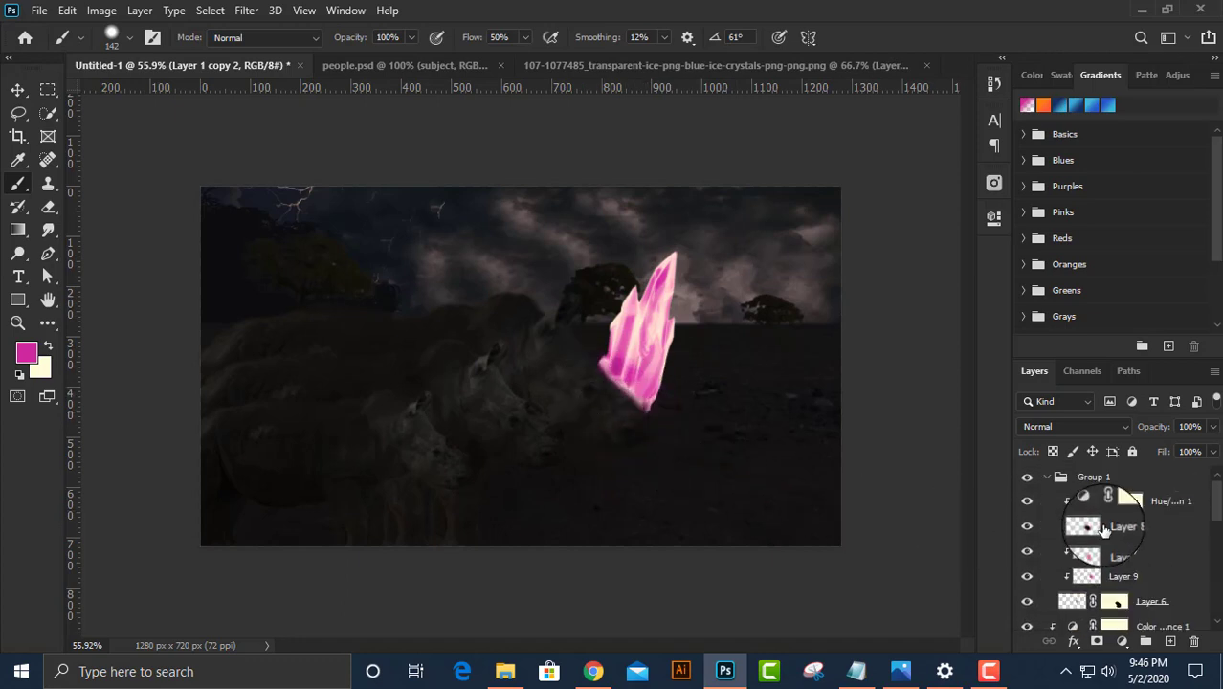
pyautogui.click(1161, 508)
# Paint a pink glow under the crystal on new Layer 10, blended with Soft Light.
pyautogui.click(1169, 641)
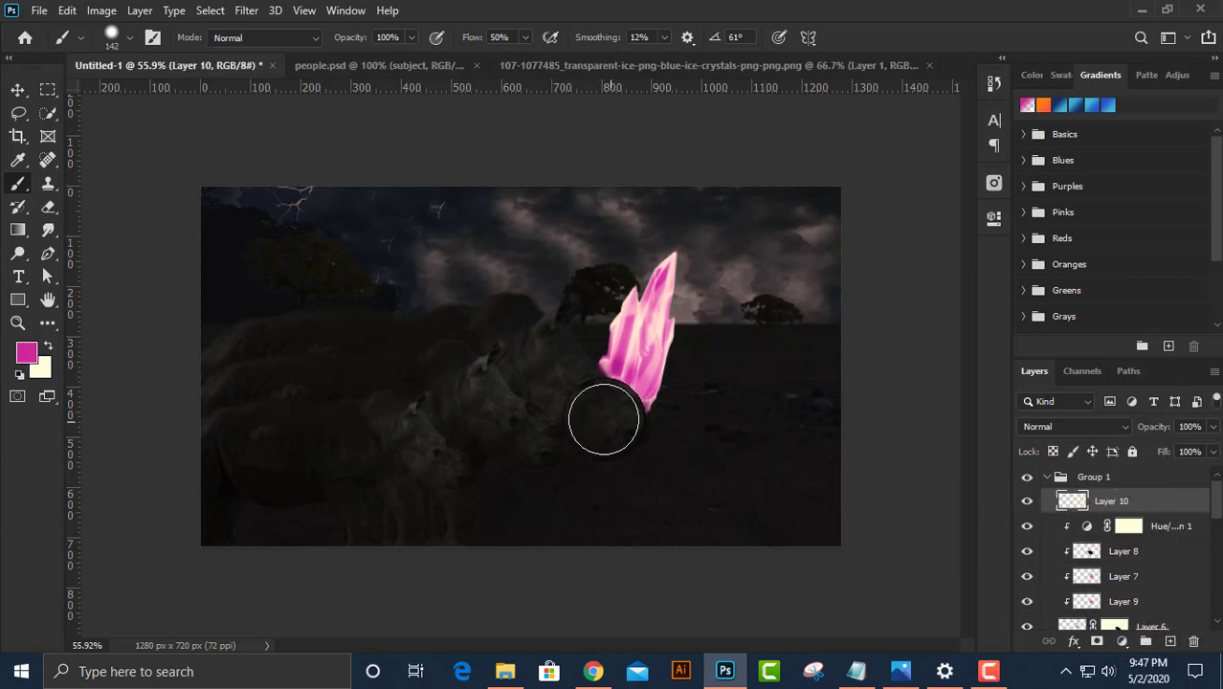
pyautogui.moveTo(604, 419); pyautogui.dragTo(593, 397)
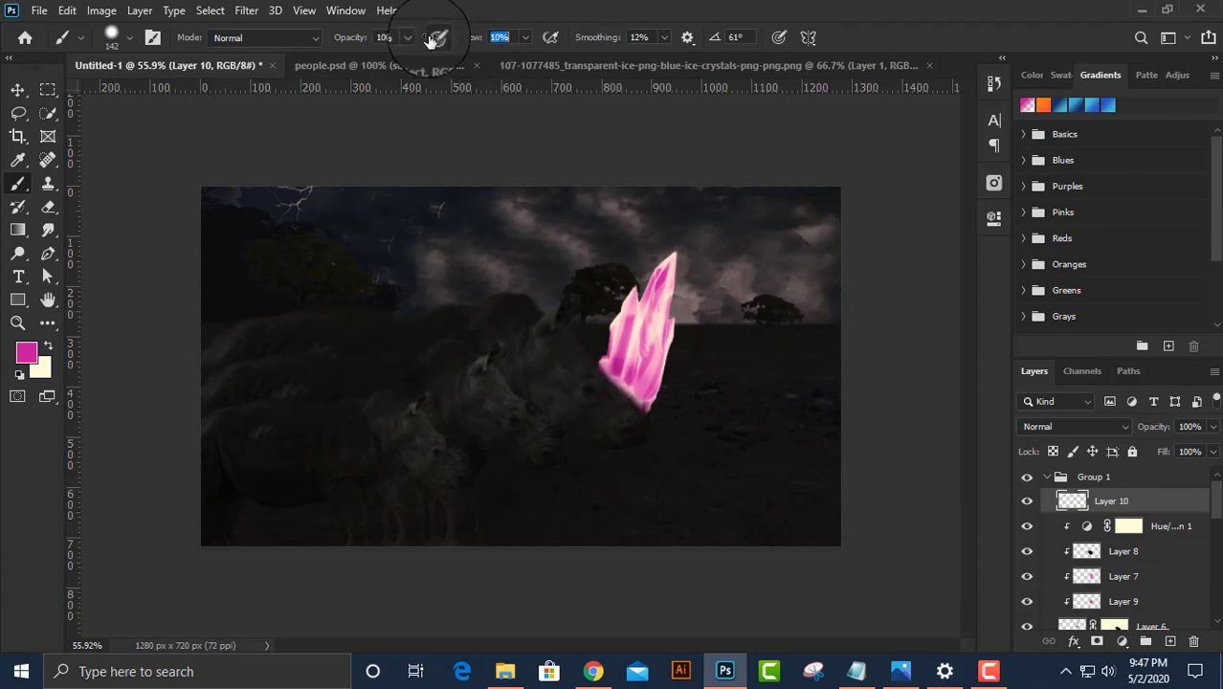
pyautogui.moveTo(589, 415)
pyautogui.mouseDown()
pyautogui.moveTo(672, 402)
pyautogui.moveTo(614, 437)
pyautogui.moveTo(571, 360)
pyautogui.moveTo(620, 423)
pyautogui.moveTo(644, 334)
pyautogui.moveTo(616, 302)
pyautogui.mouseUp()
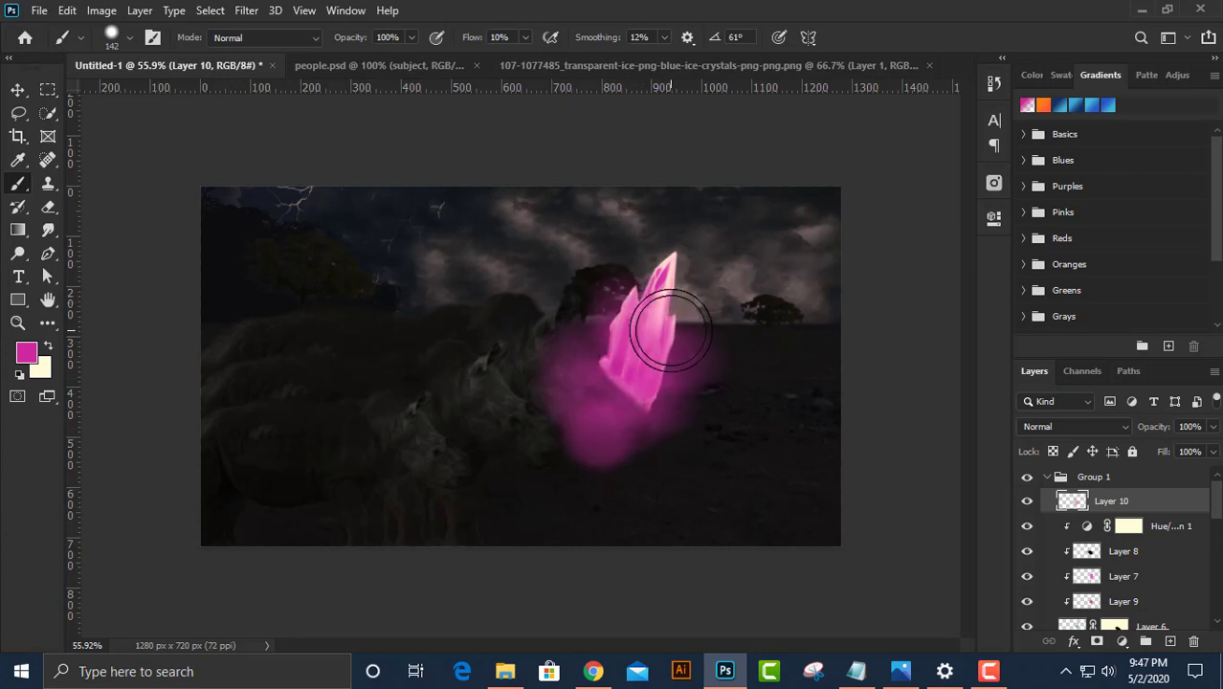
pyautogui.click(1101, 426)
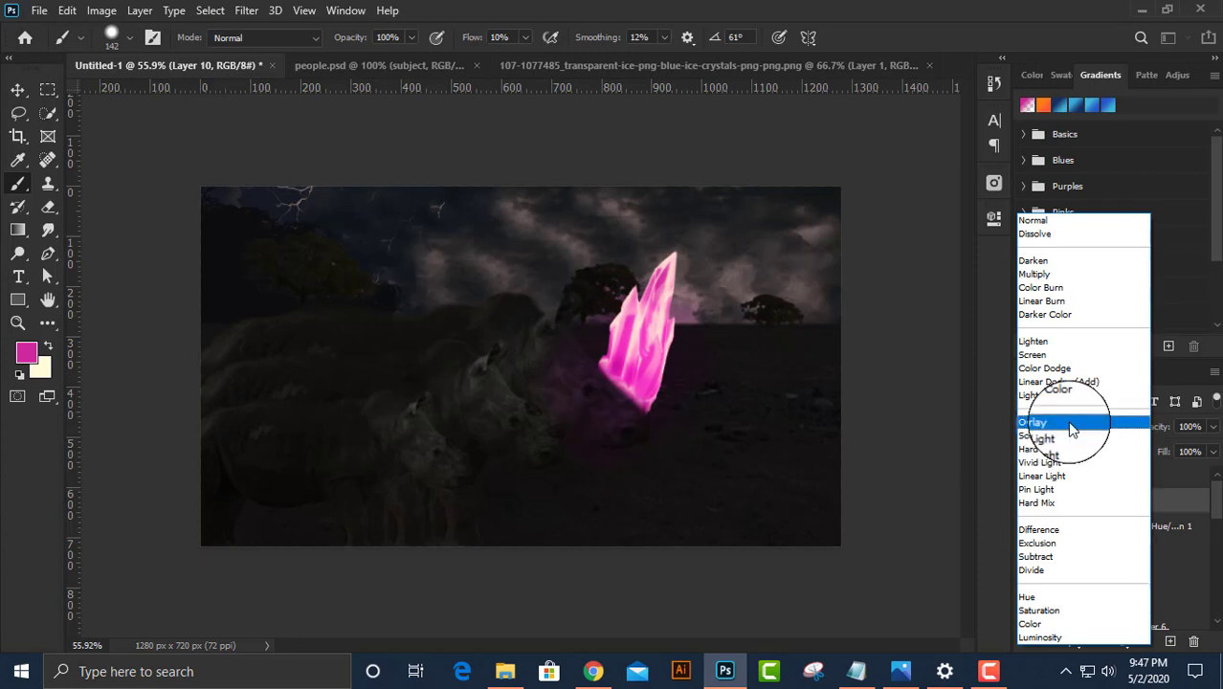
pyautogui.click(1072, 438)
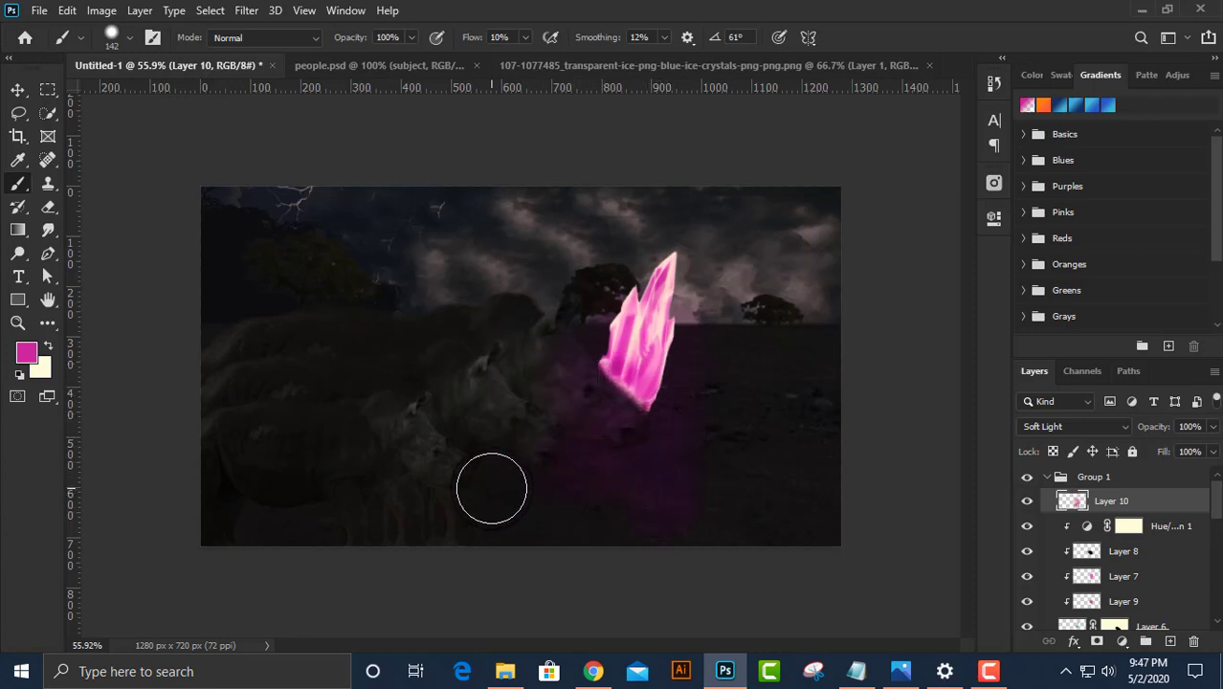
# Set the glow layer to 52% opacity, collapse Group 1, and move the Color Balance layer.
pyautogui.press('v')
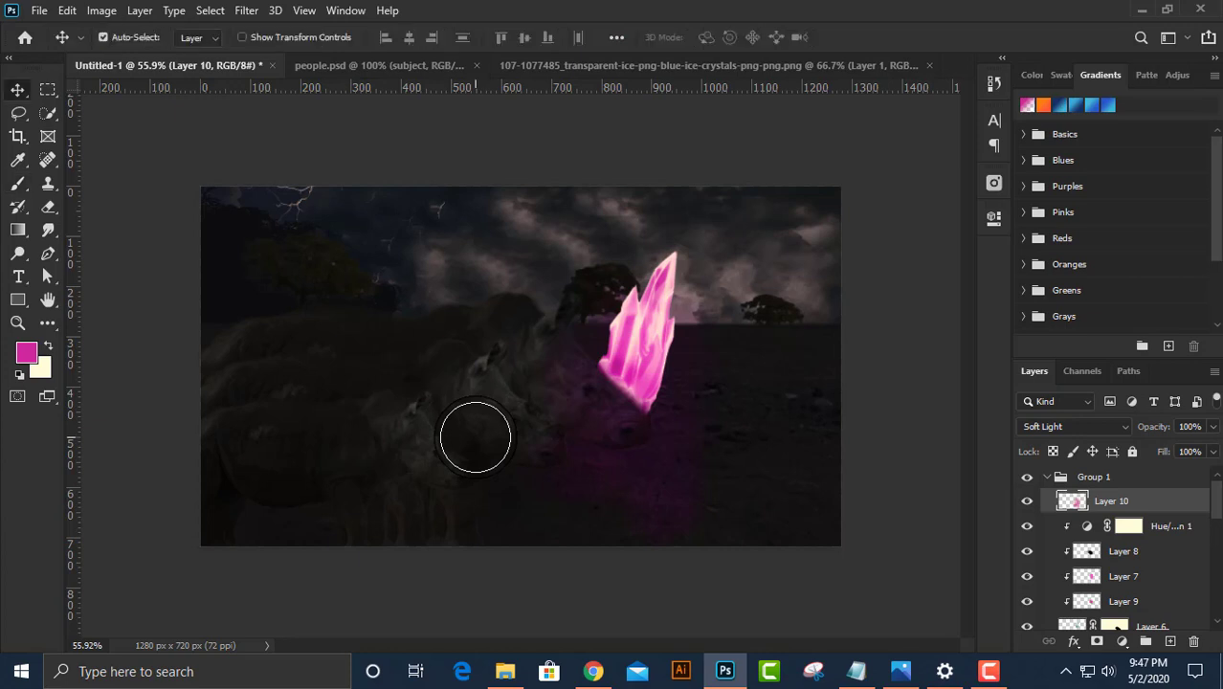
pyautogui.click(50, 209)
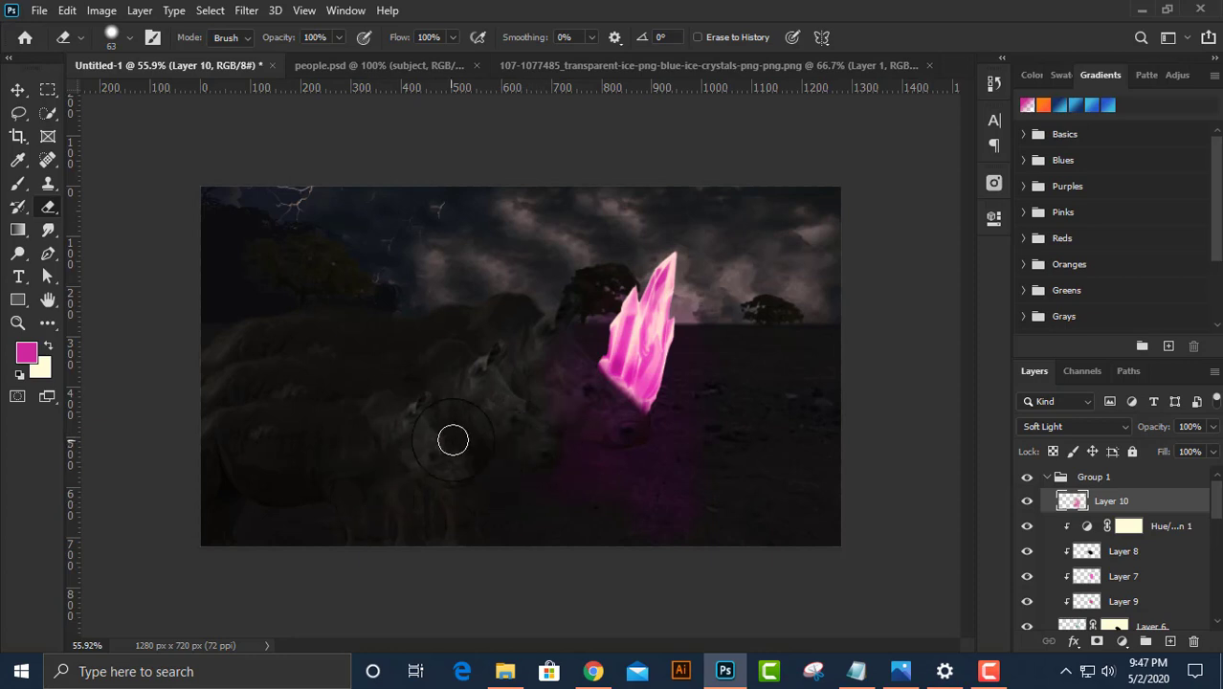
pyautogui.press('b')
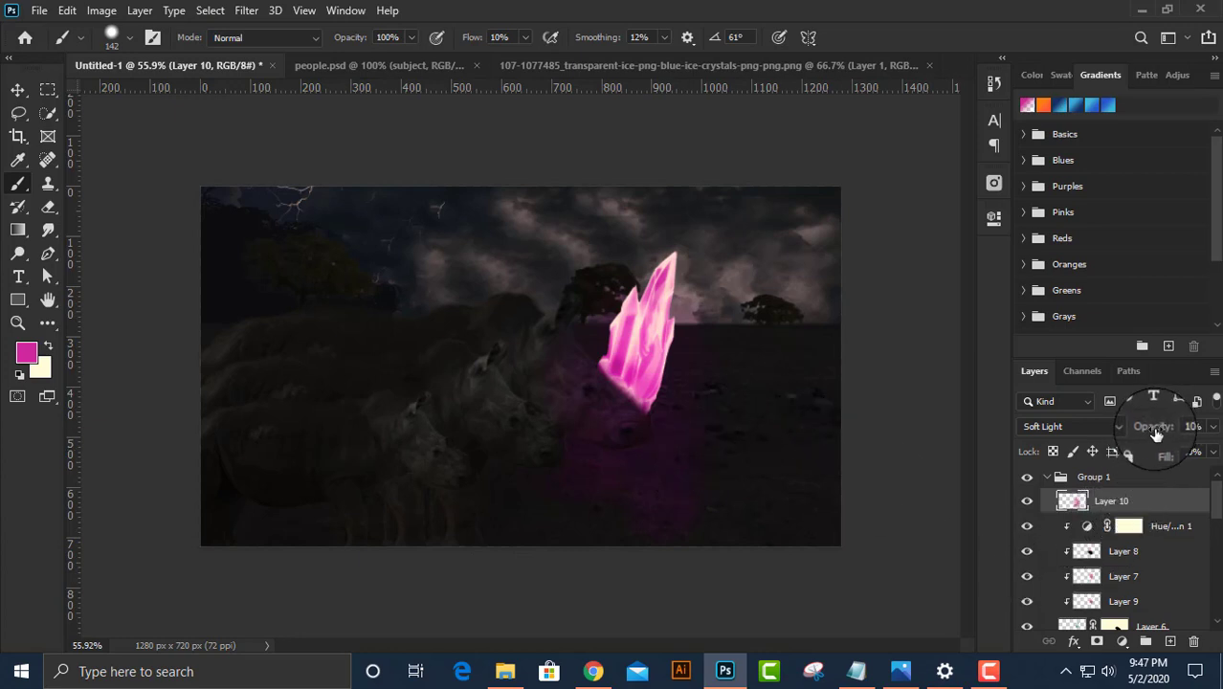
pyautogui.write('52')
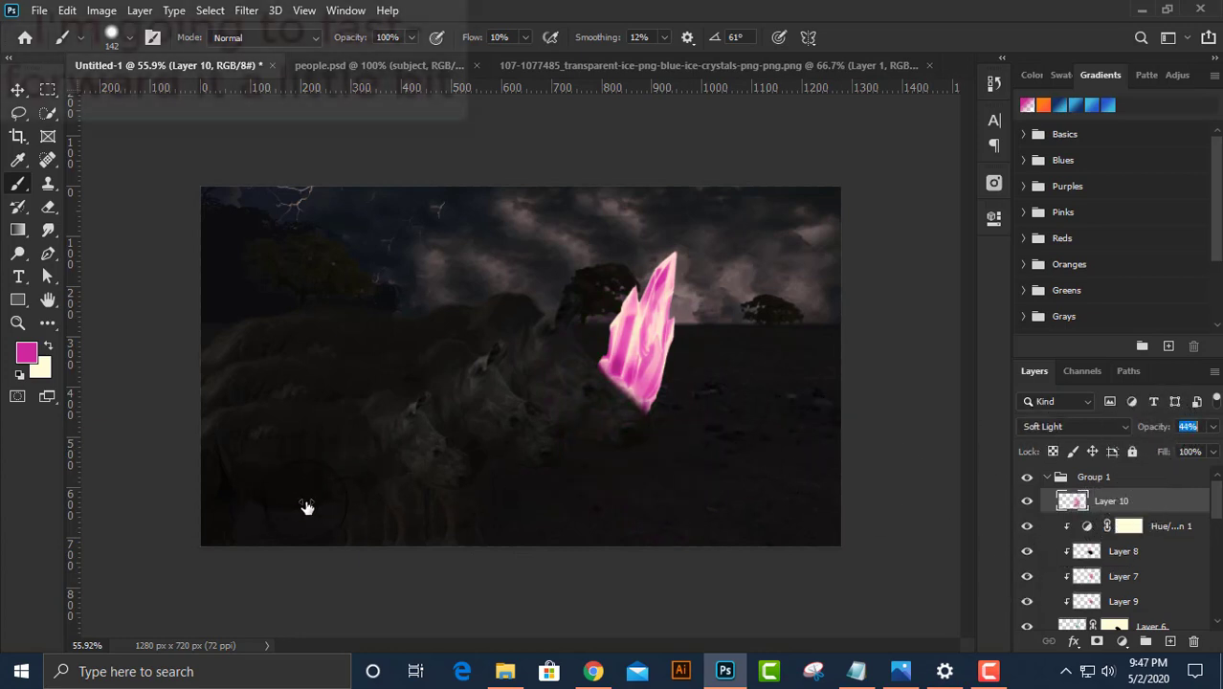
pyautogui.press('Return')
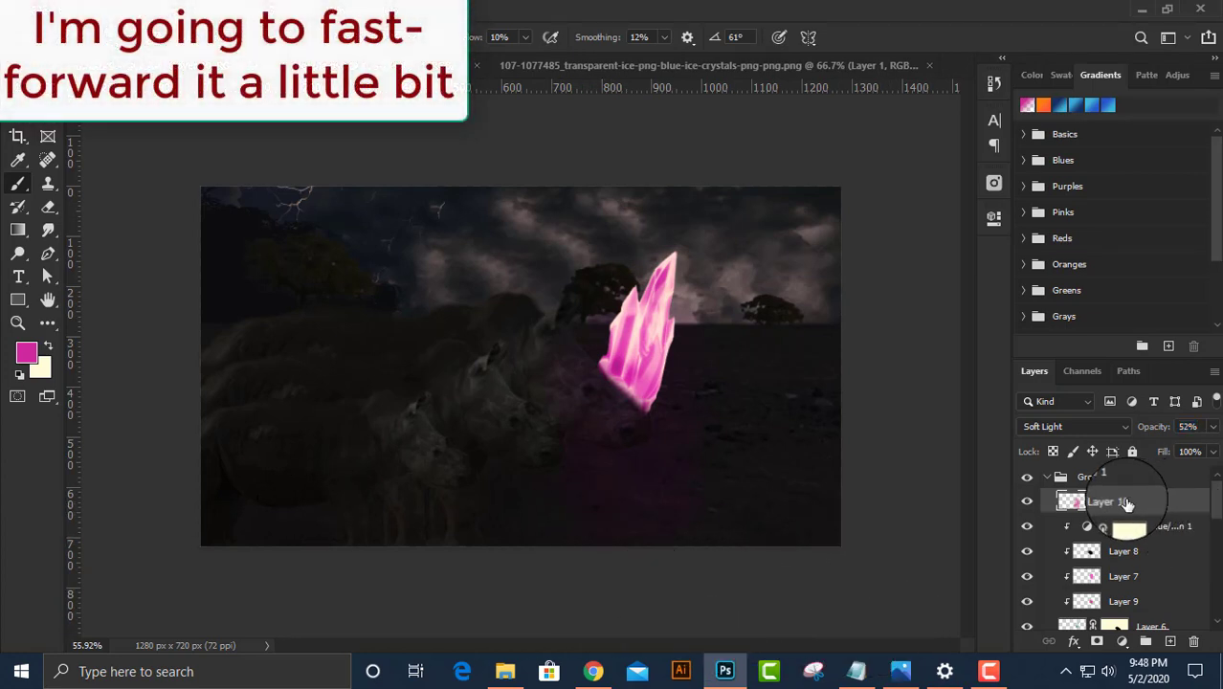
pyautogui.click(1053, 478)
pyautogui.click(1048, 478)
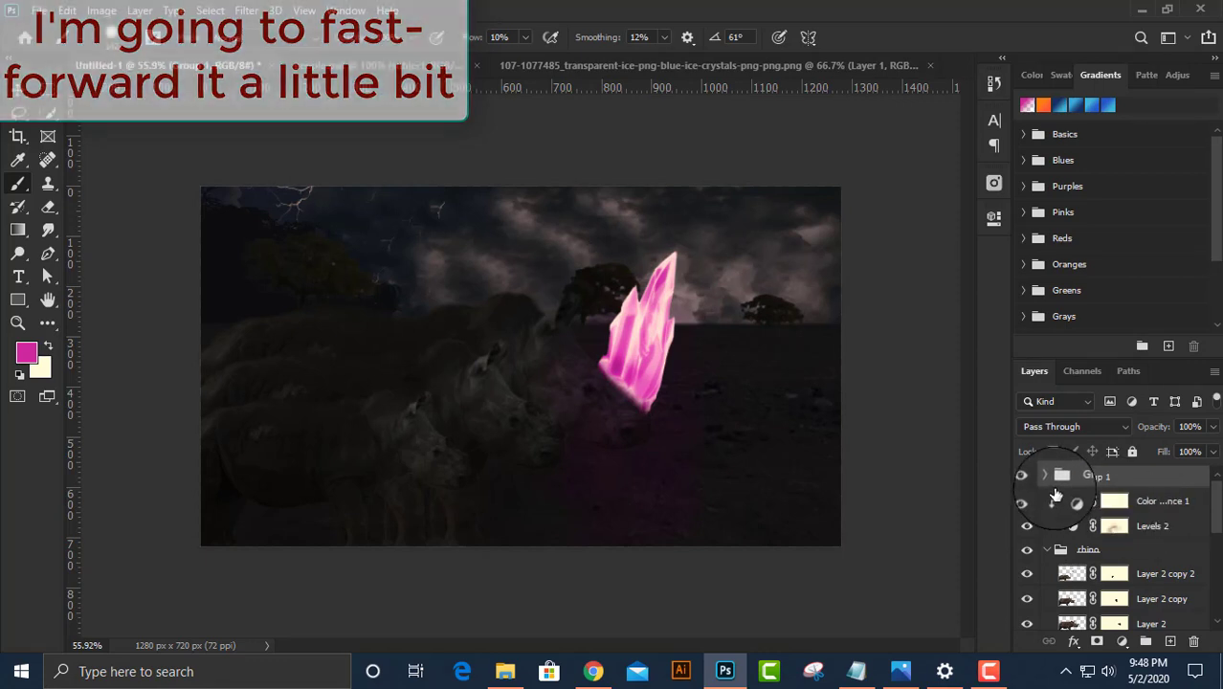
pyautogui.moveTo(1056, 495); pyautogui.dragTo(1124, 490)
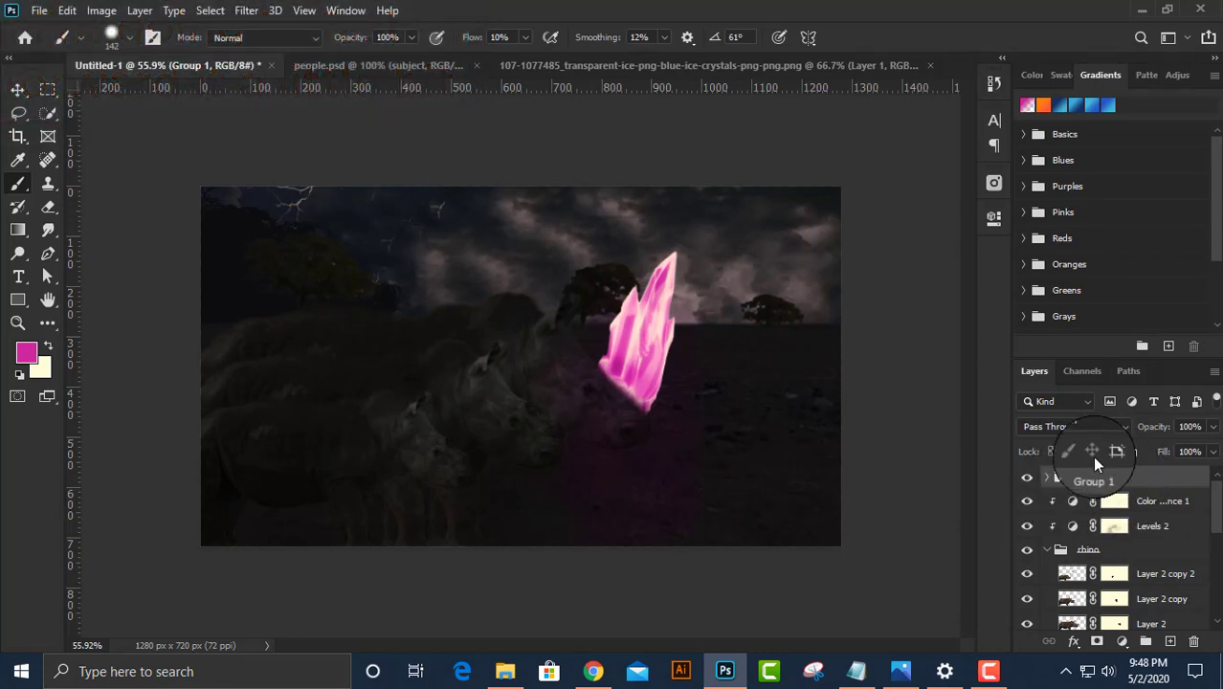
# Bring the ice crystal in as Layer 11, scaled to 27% and rotated 17° onto the rhino's head.
pyautogui.moveTo(396, 333)
pyautogui.mouseDown()
pyautogui.moveTo(564, 368)
pyautogui.moveTo(677, 421)
pyautogui.mouseUp()
pyautogui.hotkey('ctrl', 't')
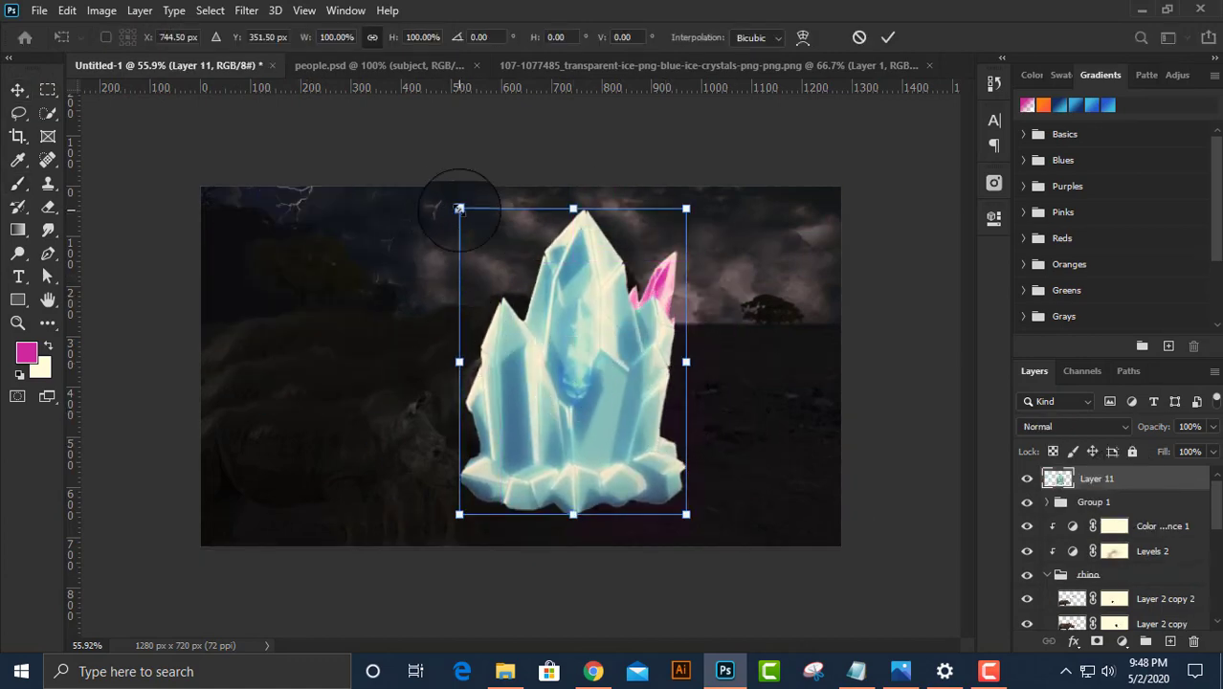
pyautogui.moveTo(460, 209); pyautogui.dragTo(603, 410)
pyautogui.moveTo(643, 464)
pyautogui.mouseDown()
pyautogui.moveTo(525, 388)
pyautogui.moveTo(569, 405)
pyautogui.mouseUp()
pyautogui.scroll(1, 525, 387)
pyautogui.scroll(1, 525, 388)
pyautogui.moveTo(614, 448); pyautogui.dragTo(590, 462)
pyautogui.moveTo(569, 379); pyautogui.dragTo(578, 383)
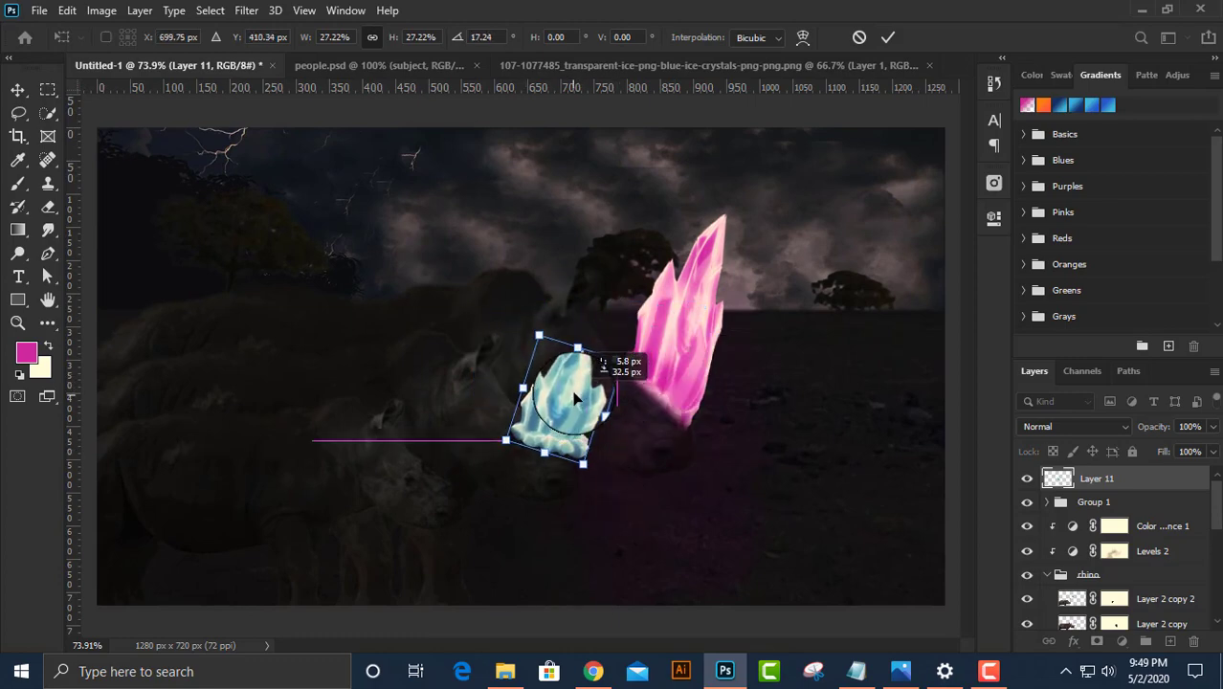
pyautogui.scroll(3, 578, 383)
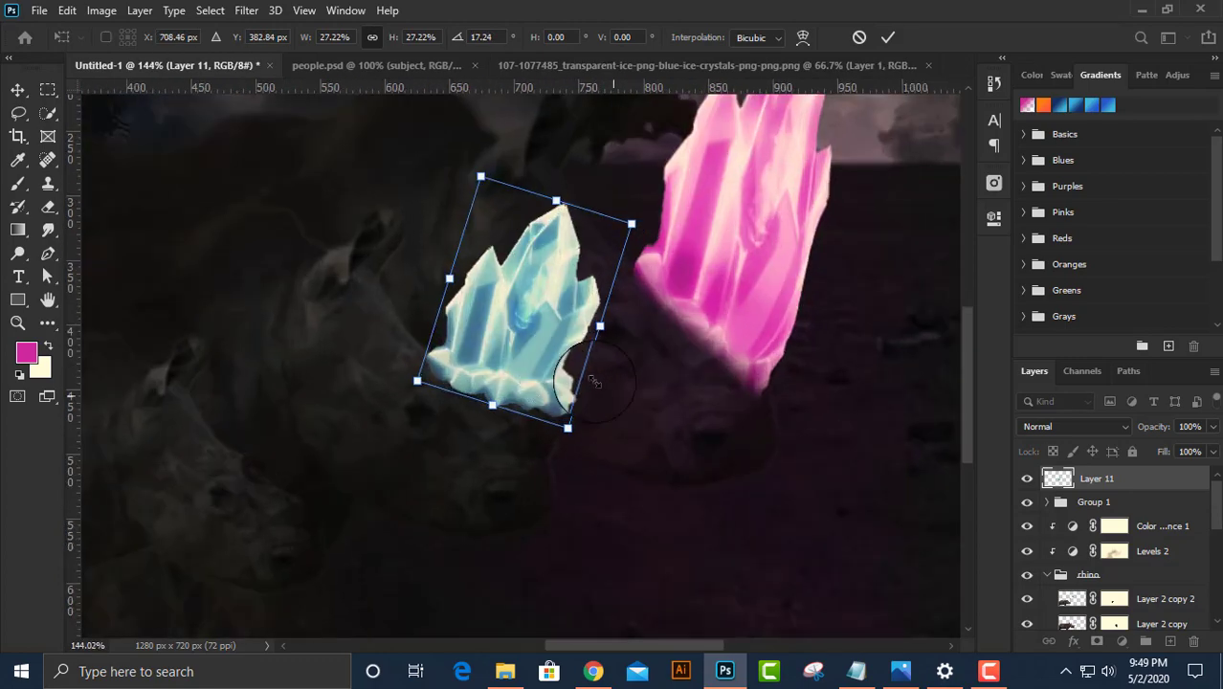
# Warp the blue crystal's bottom corner down-right and bend its shape upward.
pyautogui.rightClick(523, 323)
pyautogui.click(552, 441)
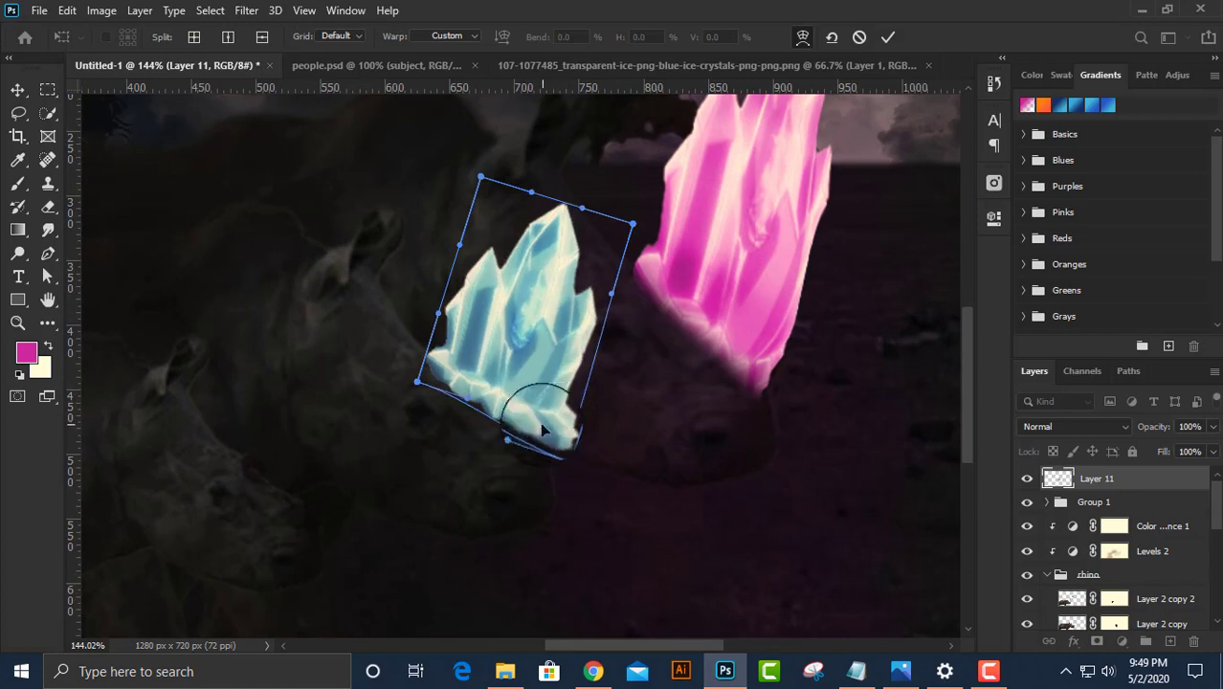
pyautogui.moveTo(492, 405)
pyautogui.mouseDown()
pyautogui.moveTo(543, 457)
pyautogui.moveTo(556, 456)
pyautogui.mouseUp()
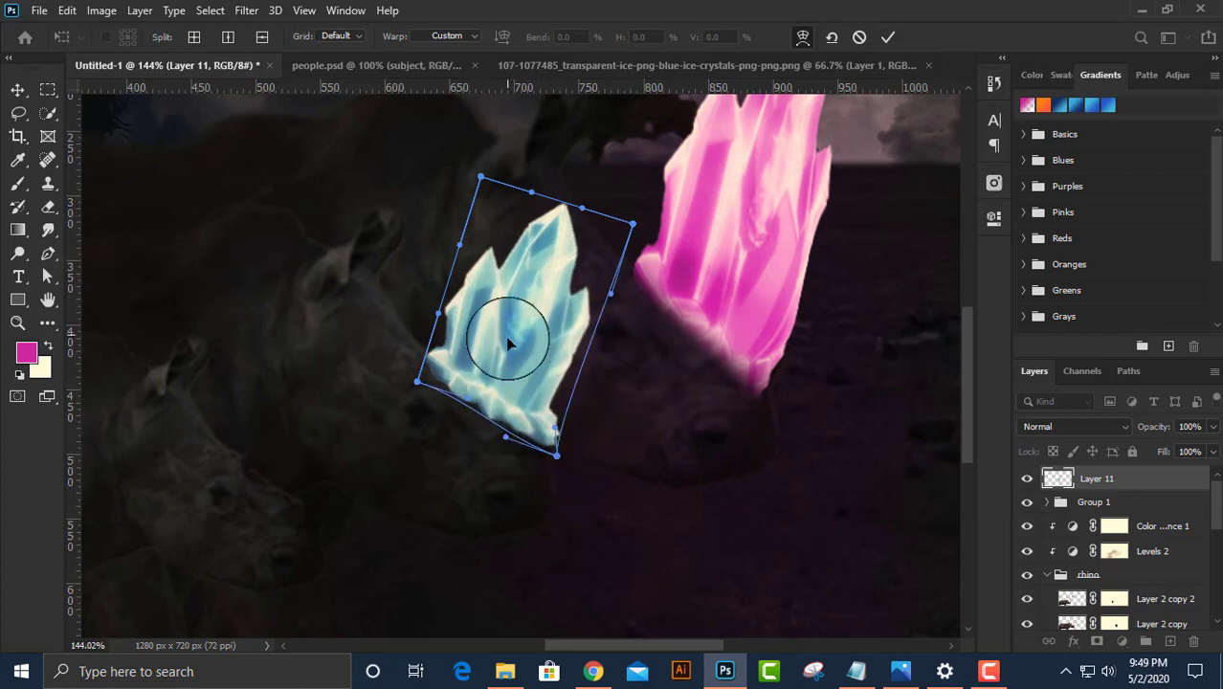
pyautogui.moveTo(510, 341)
pyautogui.mouseDown()
pyautogui.moveTo(560, 274)
pyautogui.moveTo(491, 396)
pyautogui.mouseUp()
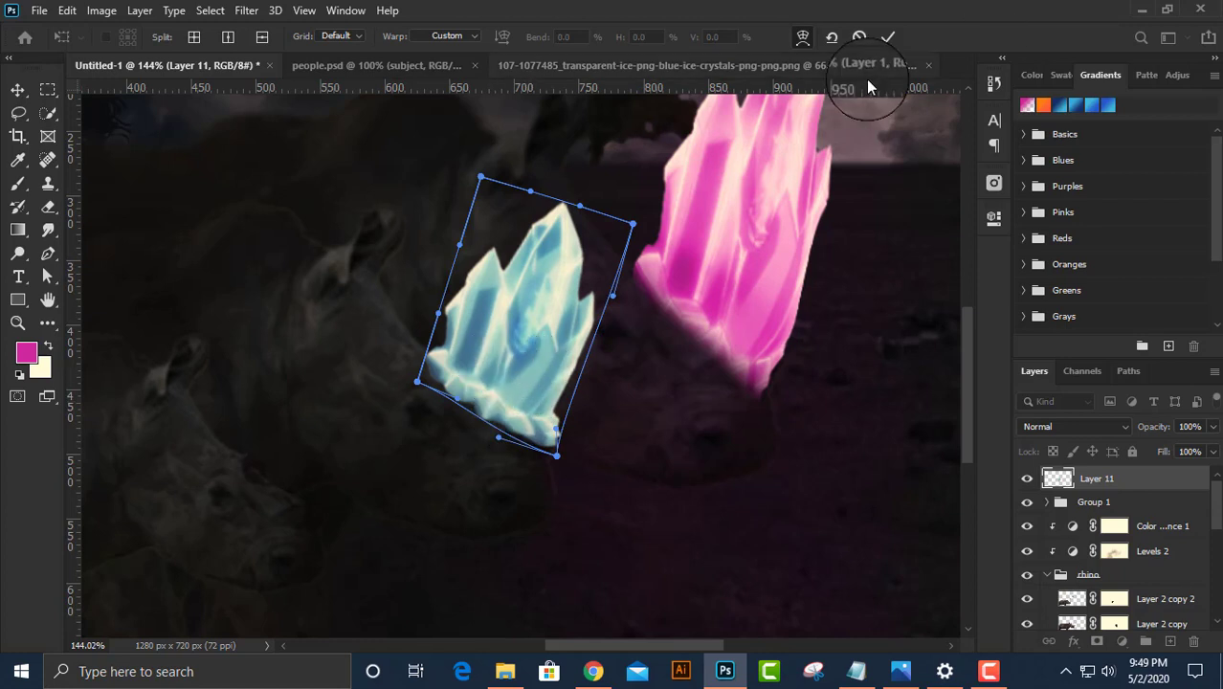
pyautogui.click(888, 37)
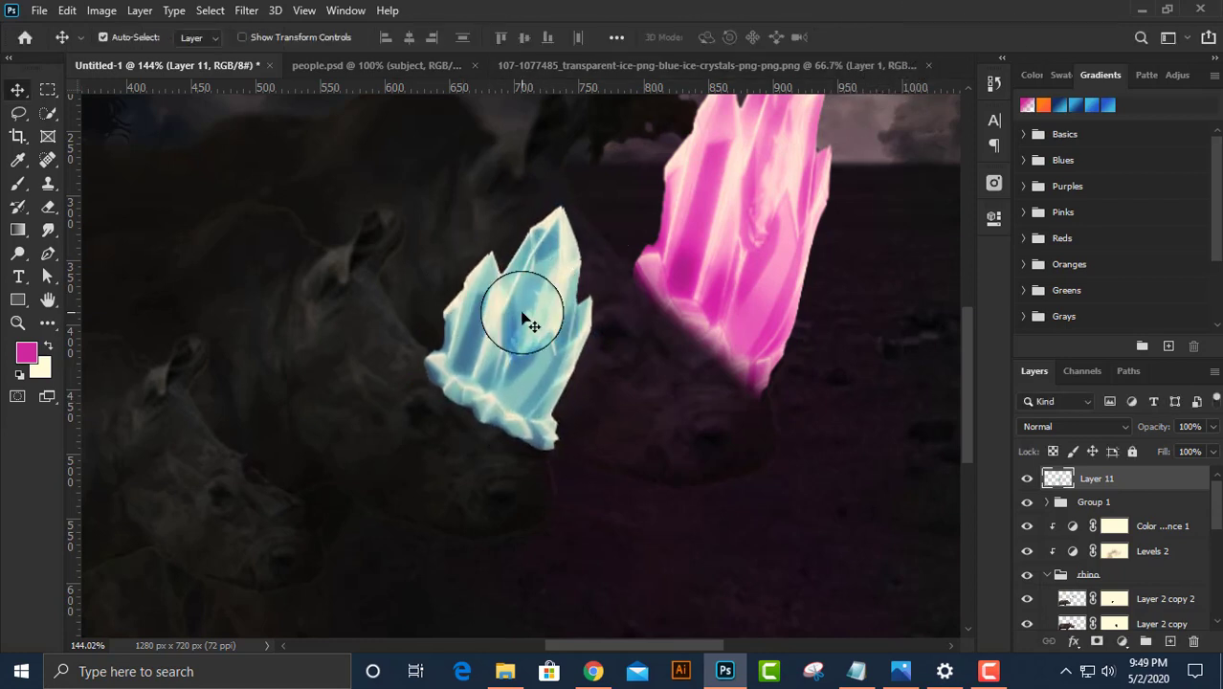
# Narrow the blue crystal from its left side and warp it again.
pyautogui.hotkey('ctrl', 't')
pyautogui.moveTo(422, 327)
pyautogui.mouseDown()
pyautogui.moveTo(445, 327)
pyautogui.moveTo(470, 382)
pyautogui.moveTo(519, 415)
pyautogui.moveTo(532, 410)
pyautogui.moveTo(514, 381)
pyautogui.moveTo(517, 350)
pyautogui.moveTo(525, 359)
pyautogui.mouseUp()
pyautogui.rightClick(522, 348)
pyautogui.click(537, 158)
pyautogui.scroll(-3, 532, 409)
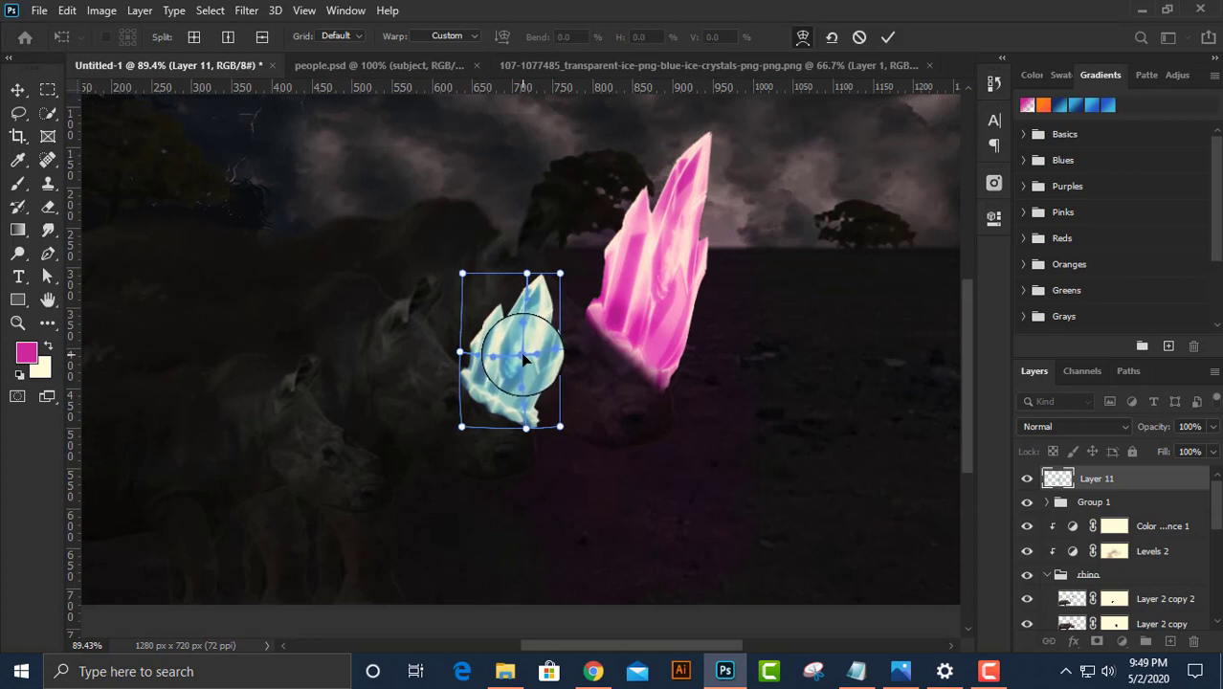
pyautogui.press('Return')
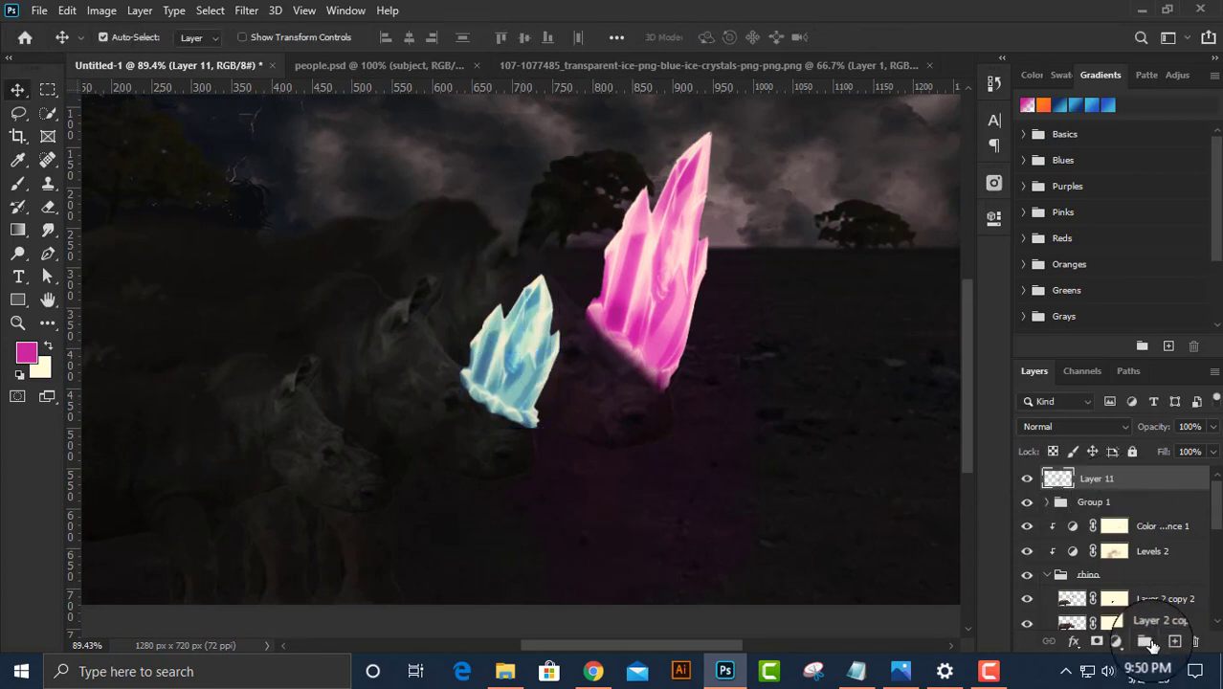
# Mask Layer 11 with black at 100% flow so the crystal's pale base blends into the head.
pyautogui.click(1096, 641)
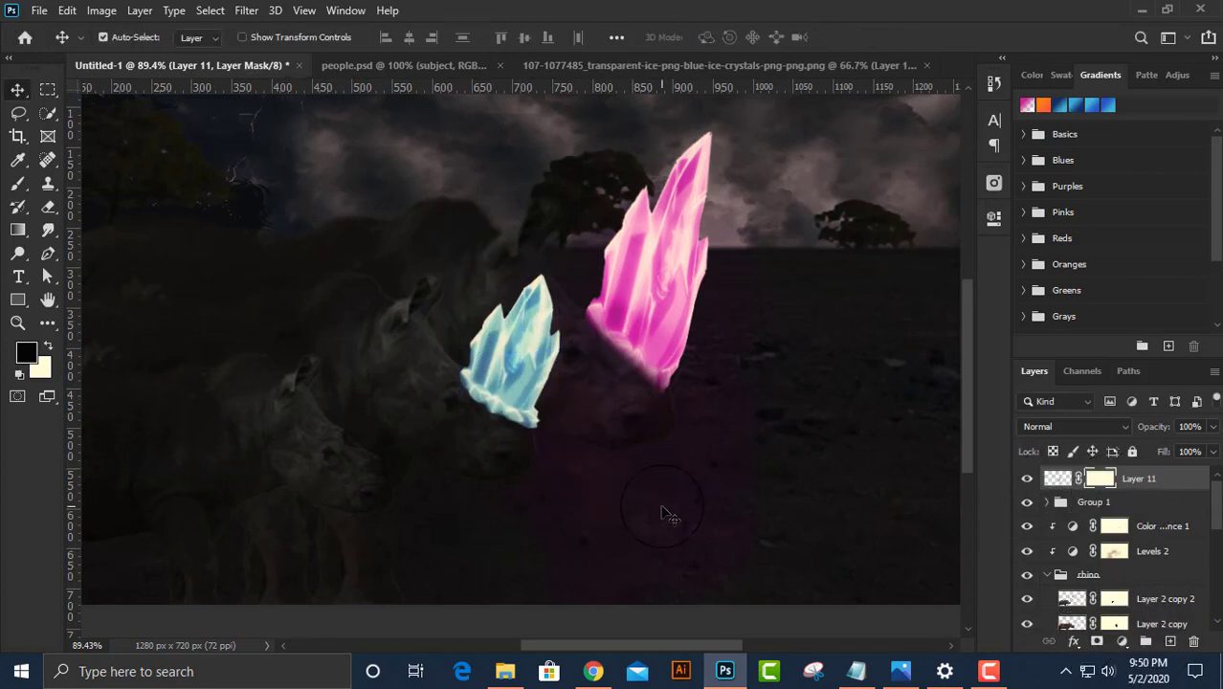
pyautogui.press('b')
pyautogui.scroll(5, 483, 383)
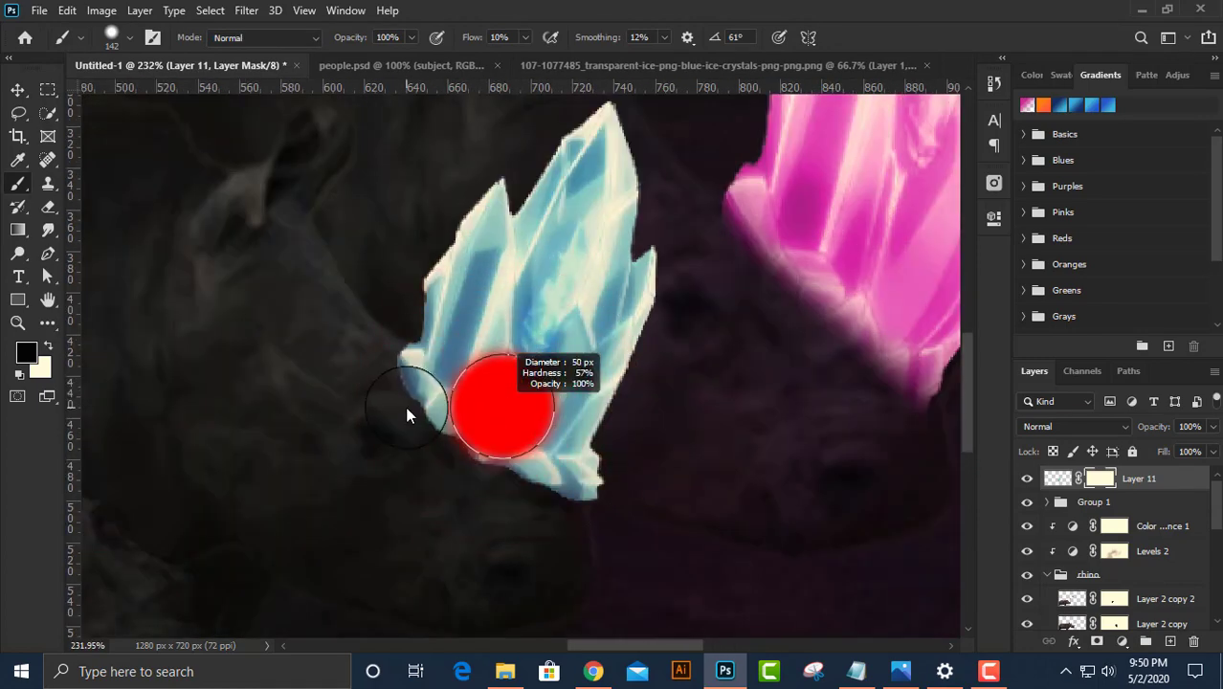
pyautogui.hotkey('shift', '0')
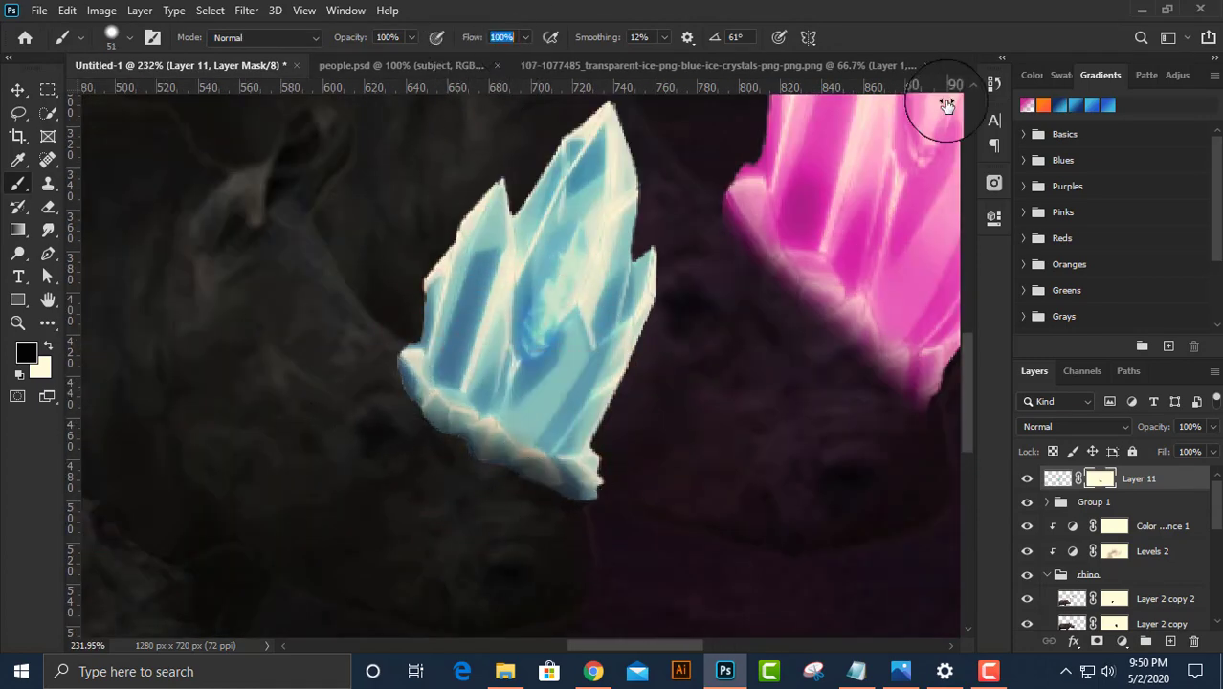
pyautogui.moveTo(450, 421); pyautogui.dragTo(510, 469)
pyautogui.hotkey('ctrl', 'z')
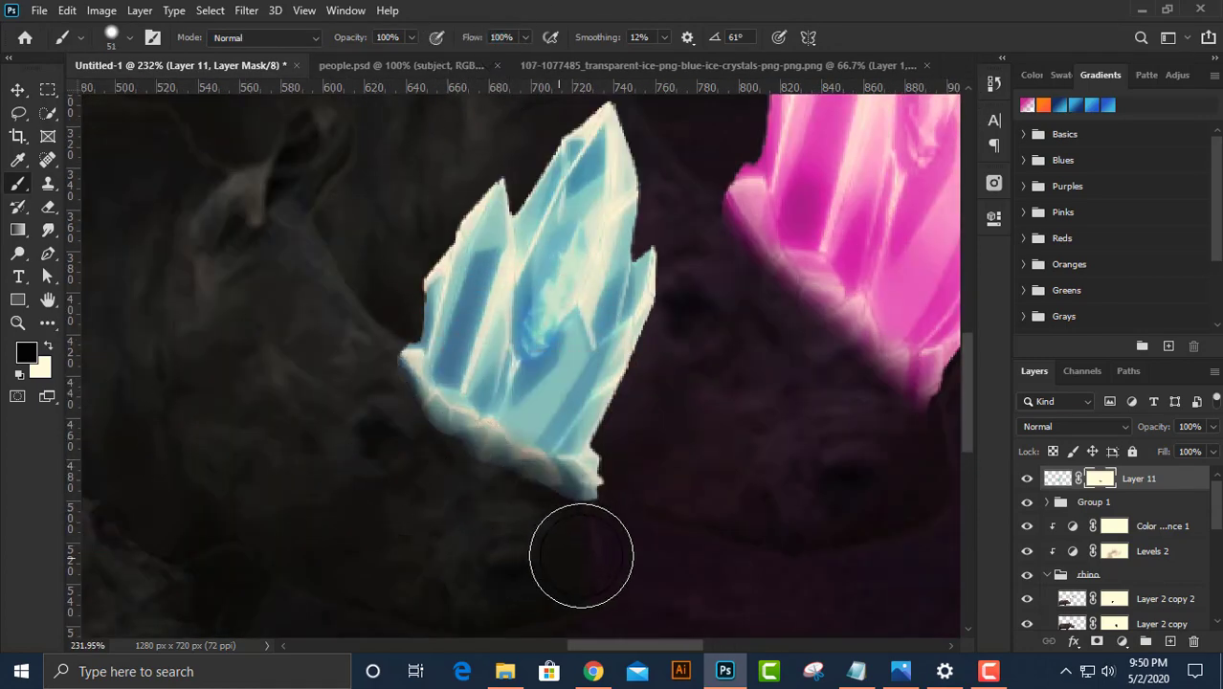
pyautogui.moveTo(363, 415); pyautogui.dragTo(618, 580)
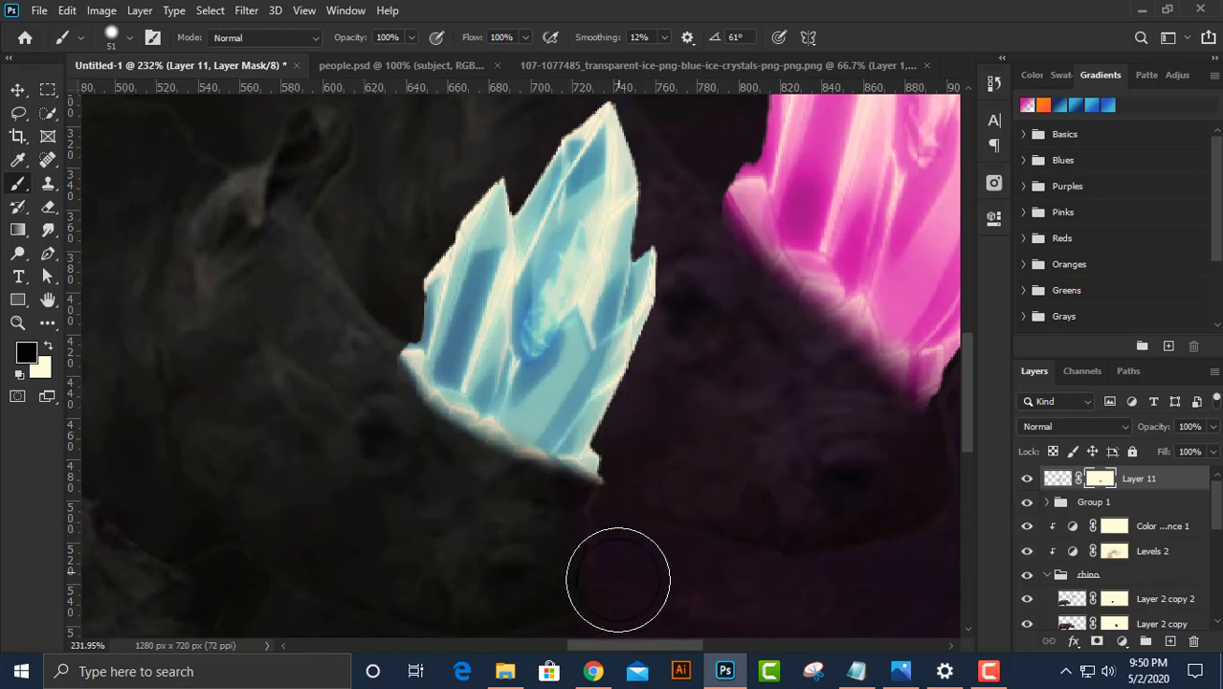
pyautogui.scroll(-3, 725, 560)
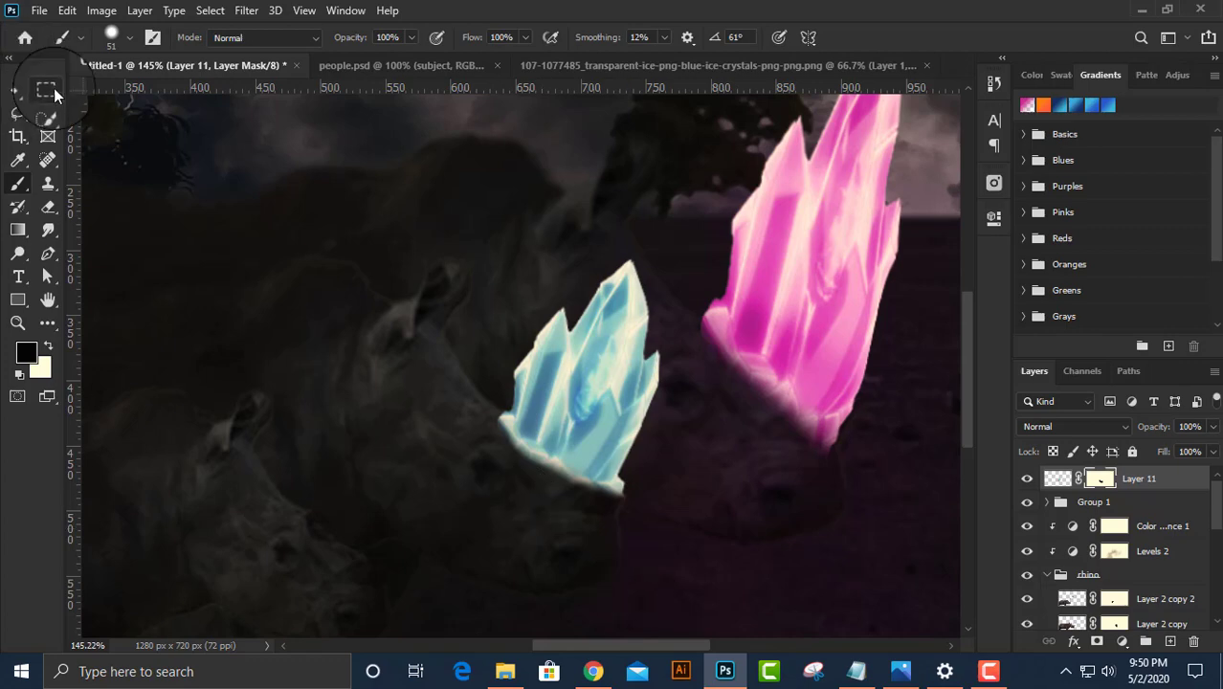
pyautogui.click(17, 89)
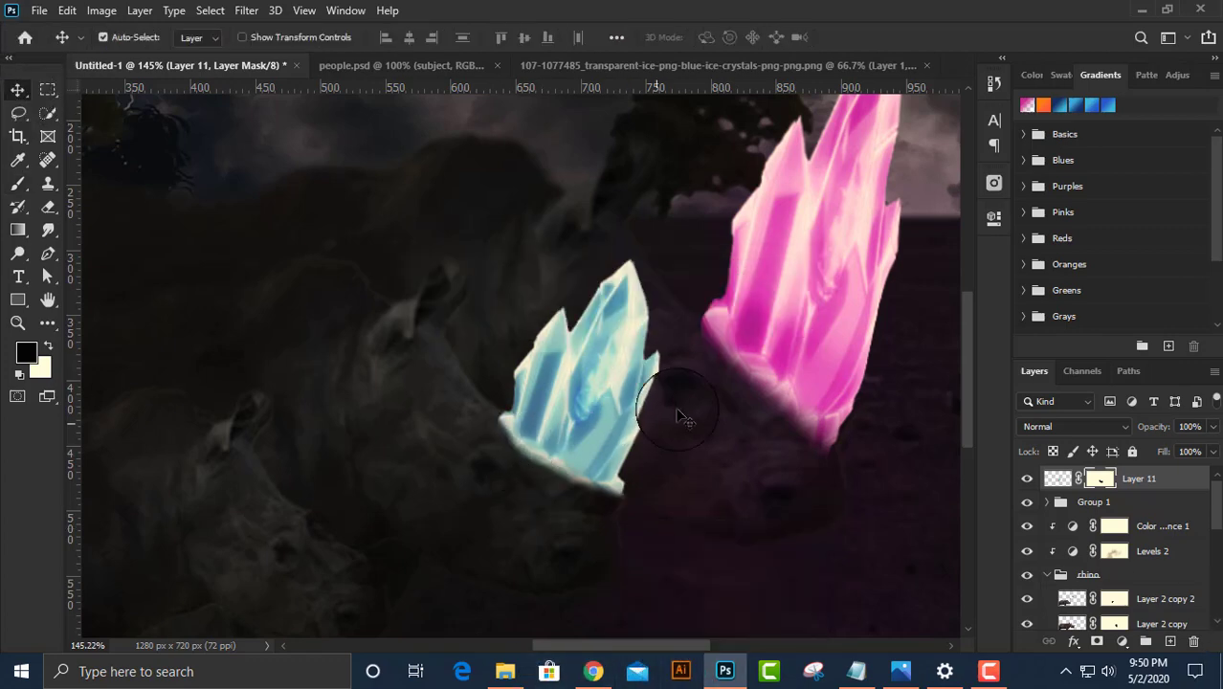
pyautogui.hotkey('ctrl', '0')
# Turn the blue crystal yellow with a clipped Hue/Saturation at Hue -129, then add clipped Layer 12.
pyautogui.click(1122, 641)
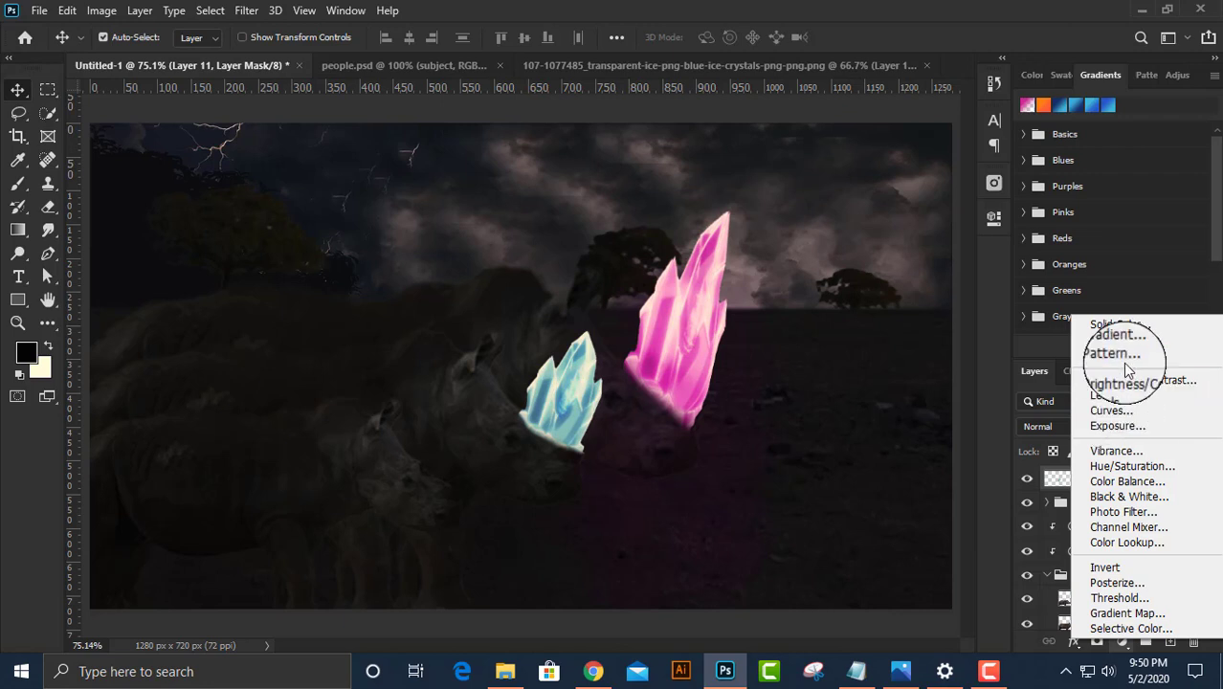
pyautogui.click(1139, 466)
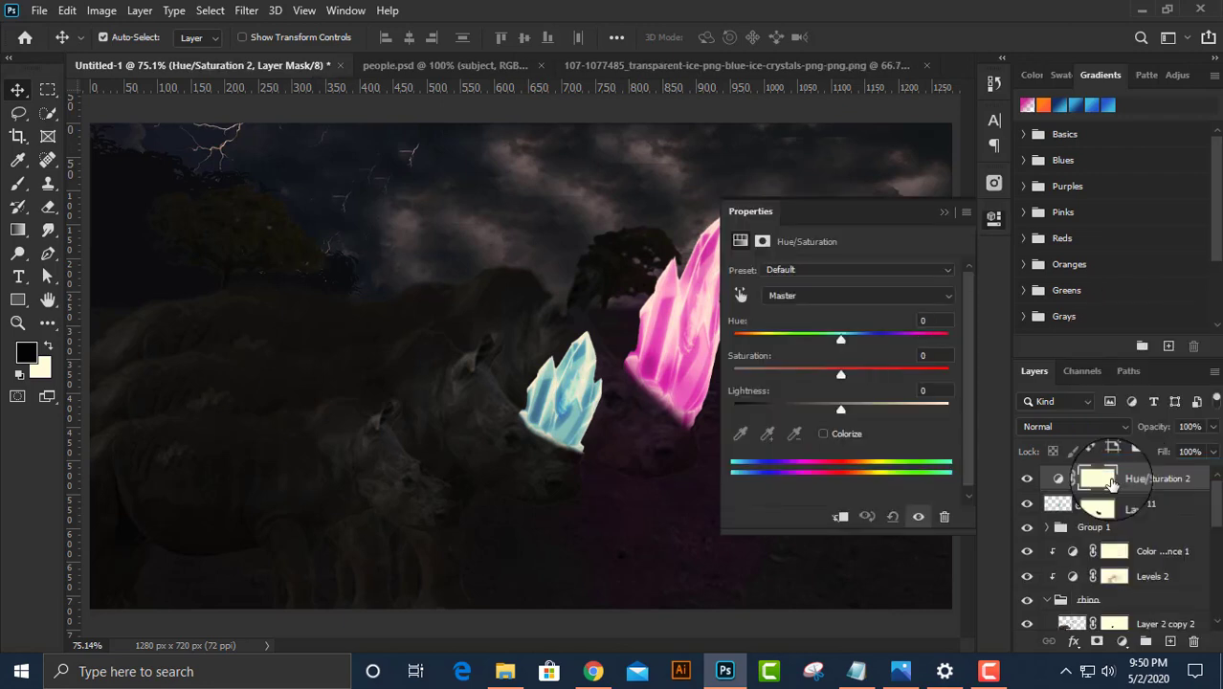
pyautogui.moveTo(841, 334); pyautogui.dragTo(757, 334)
pyautogui.click(840, 517)
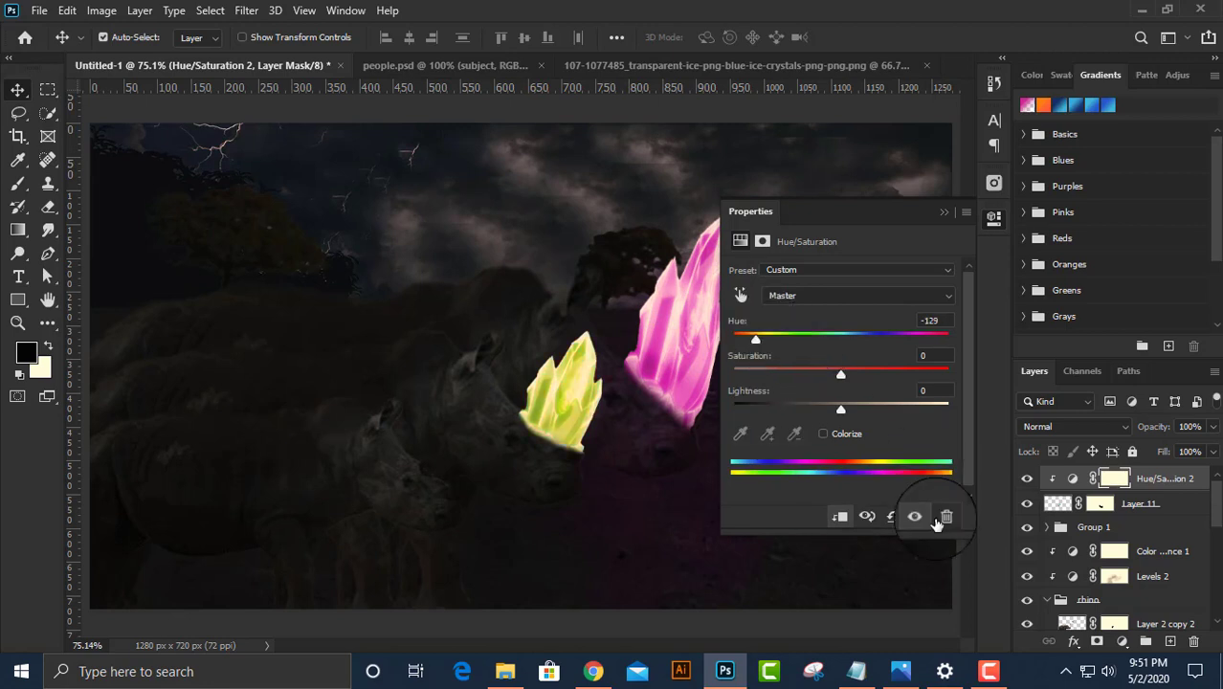
pyautogui.click(993, 217)
pyautogui.click(1169, 641)
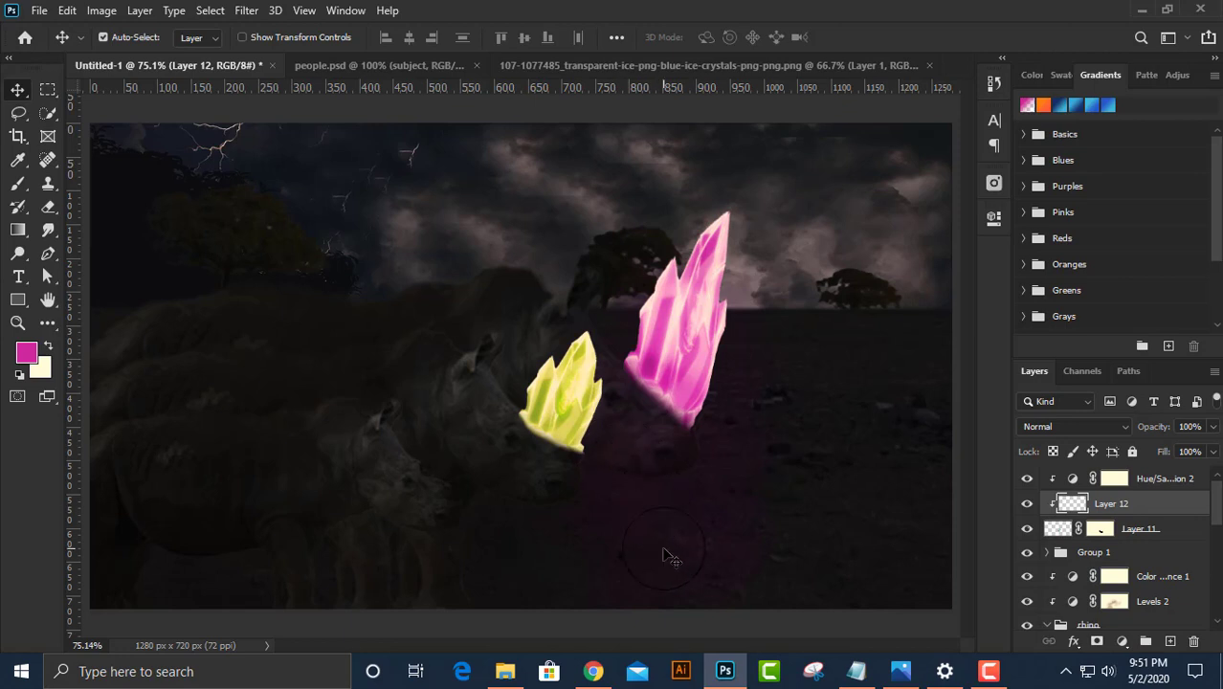
# Paint pink over the yellow crystal's lower-left part and blend that layer in Soft Light.
pyautogui.press('b')
pyautogui.moveTo(545, 421); pyautogui.dragTo(565, 425)
pyautogui.keyDown('alt'); pyautogui.click(565, 402); pyautogui.keyUp('alt')
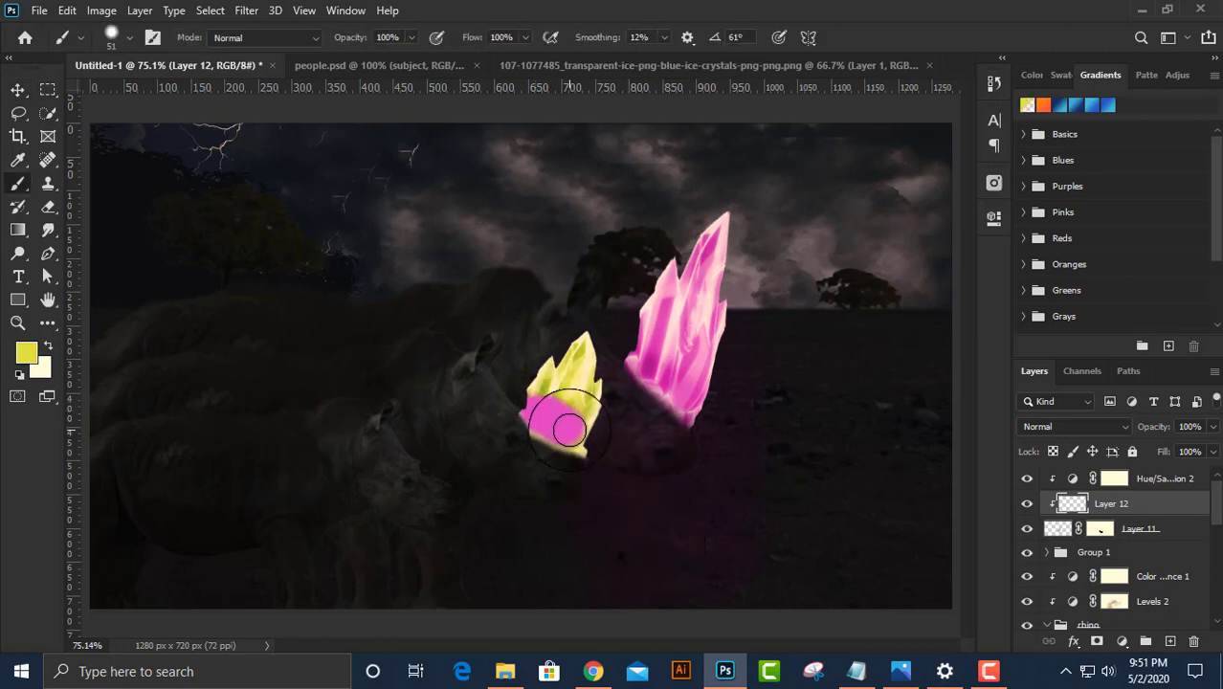
pyautogui.hotkey('ctrl', 'z')
pyautogui.moveTo(560, 407)
pyautogui.mouseDown()
pyautogui.moveTo(542, 403)
pyautogui.moveTo(574, 438)
pyautogui.mouseUp()
pyautogui.click(1072, 428)
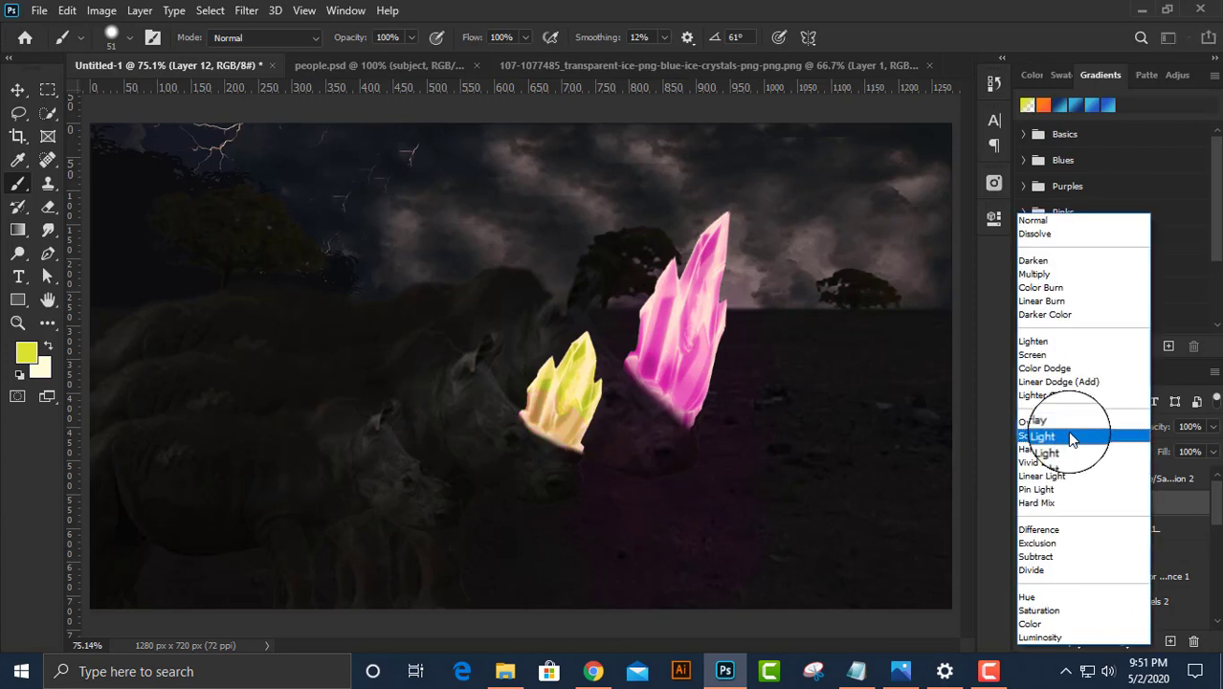
pyautogui.click(1072, 429)
# Add a new layer above Layer 11 and darken the yellow crystal's base with black paint.
pyautogui.click(1151, 531)
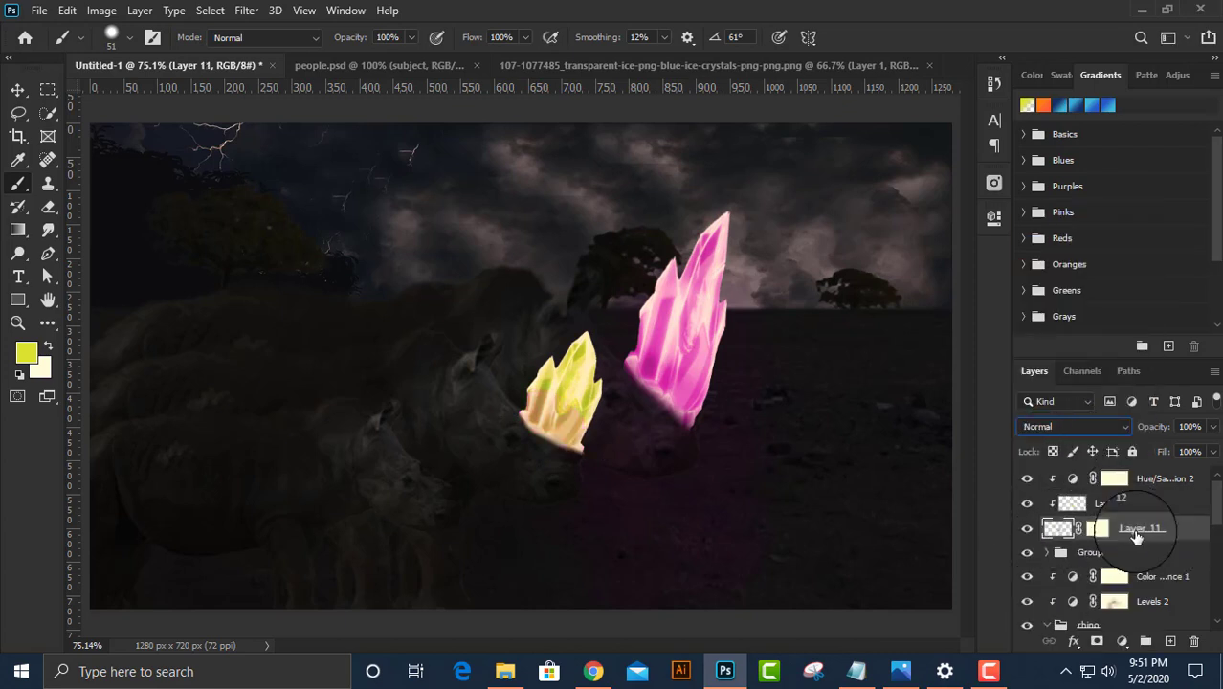
pyautogui.click(1170, 641)
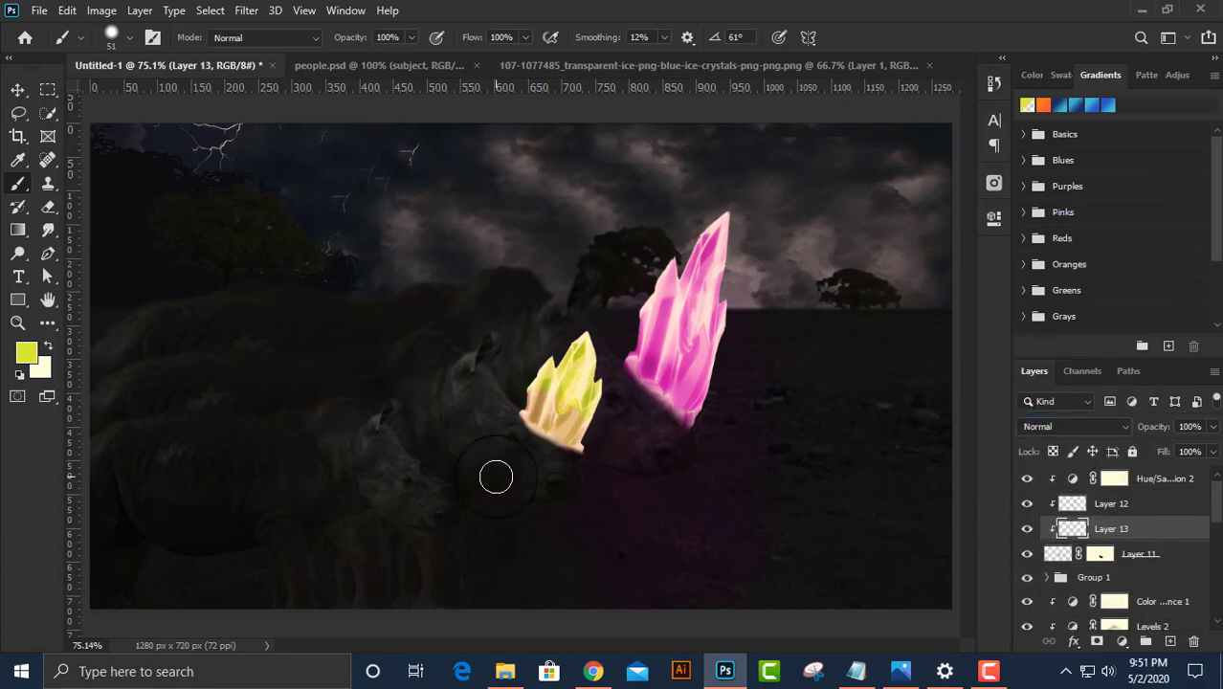
pyautogui.click(27, 354)
pyautogui.click(403, 497)
pyautogui.click(808, 265)
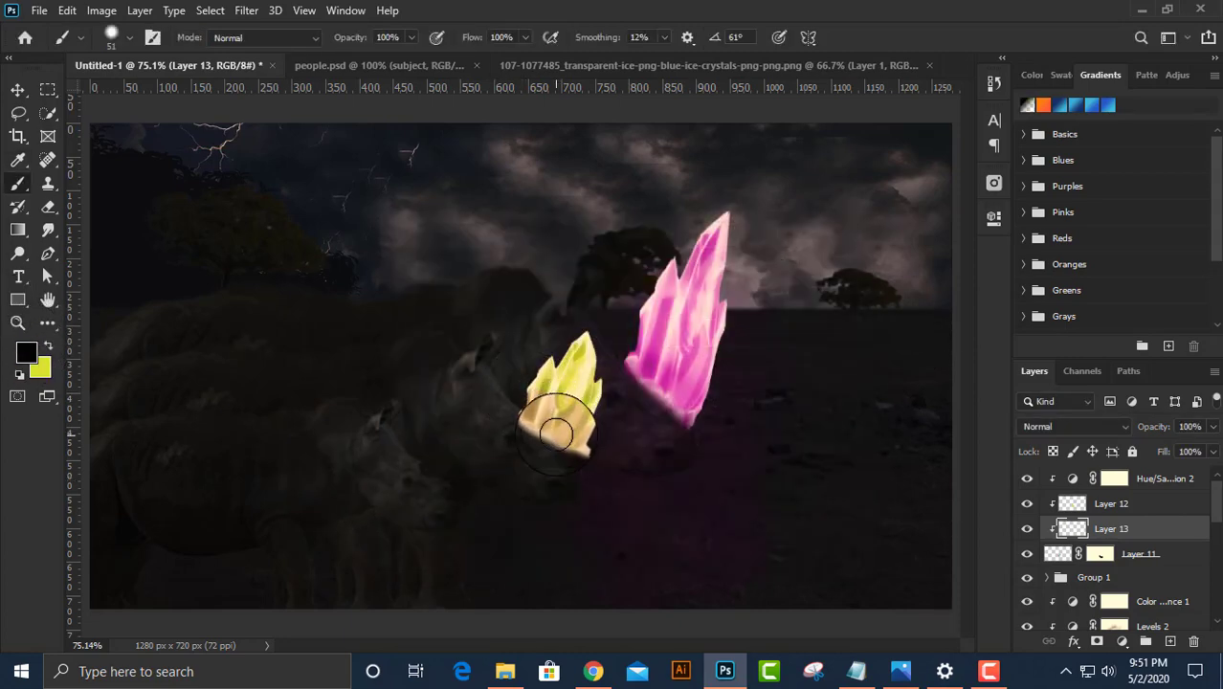
pyautogui.scroll(3, 564, 417)
pyautogui.moveTo(507, 402); pyautogui.dragTo(593, 465)
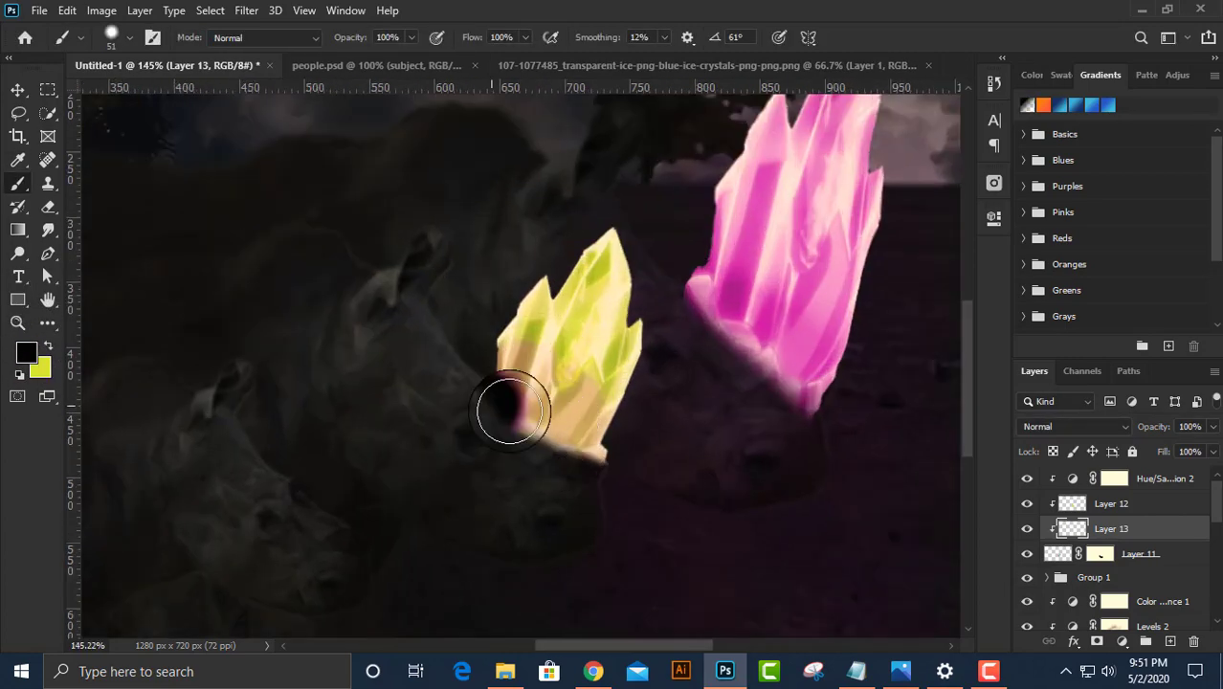
# Set Layer 13 to Soft Light at 43% opacity, then select Layer 10 with the Move tool.
pyautogui.click(1160, 510)
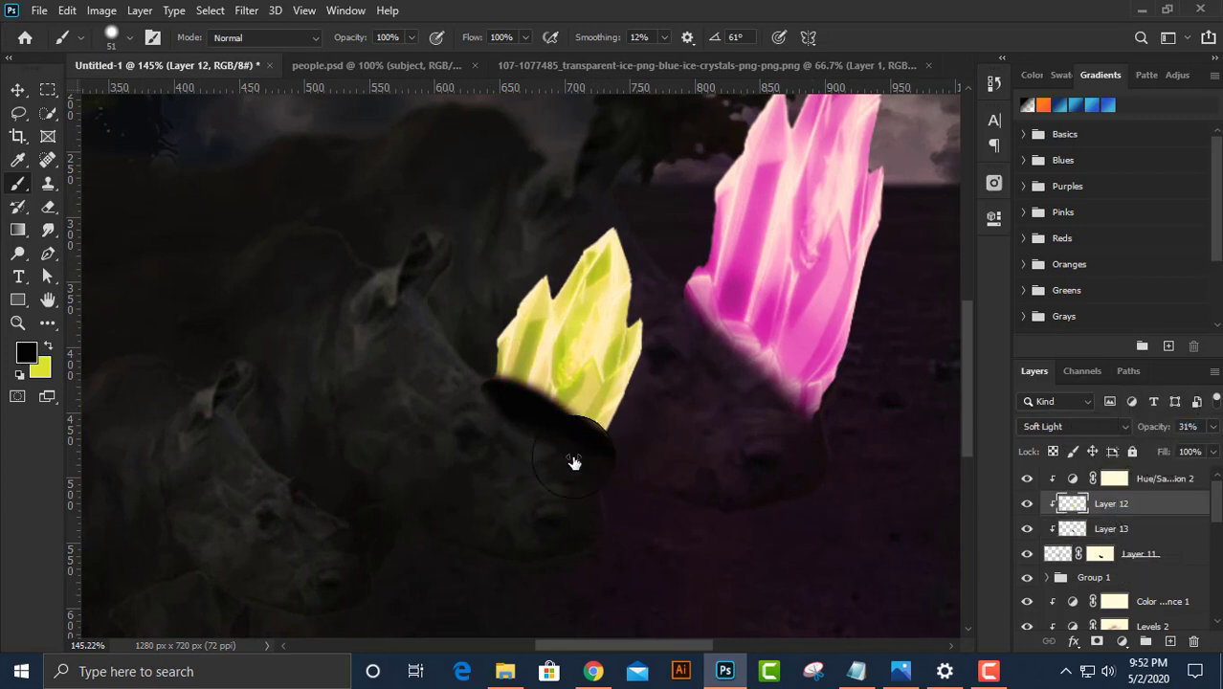
pyautogui.click(1111, 529)
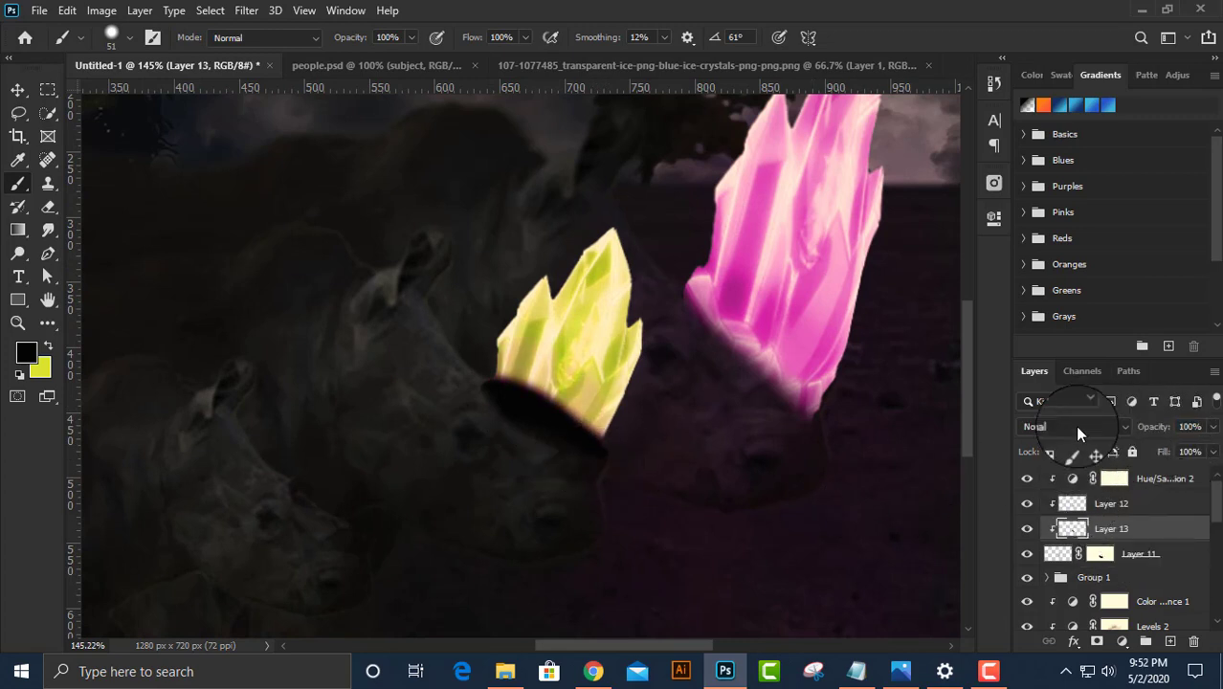
pyautogui.click(1075, 426)
pyautogui.click(1074, 437)
pyautogui.write('0')
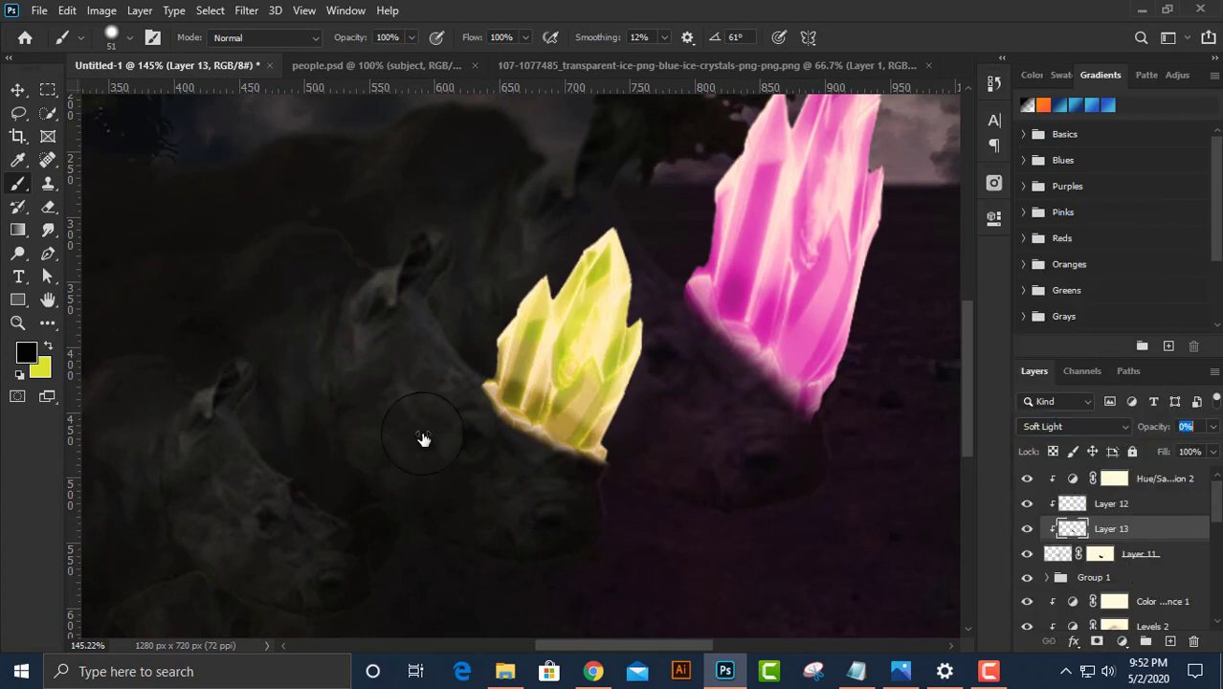
pyautogui.write('31')
pyautogui.scroll(-5, 427, 439)
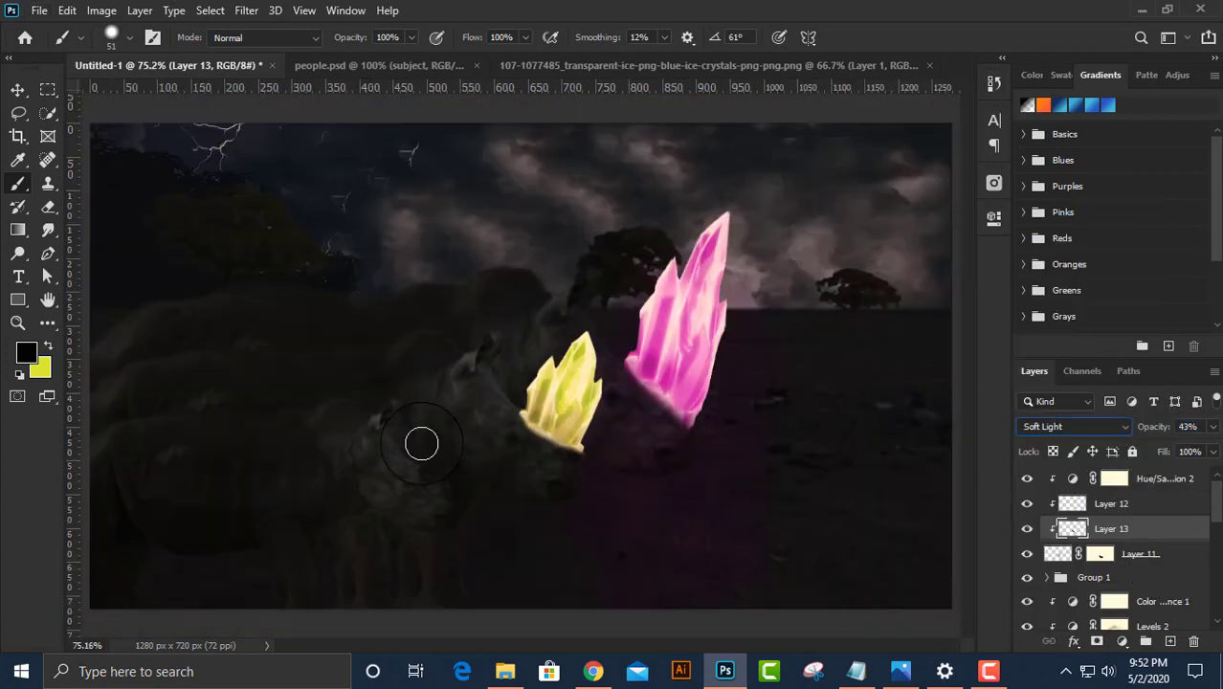
pyautogui.click(18, 89)
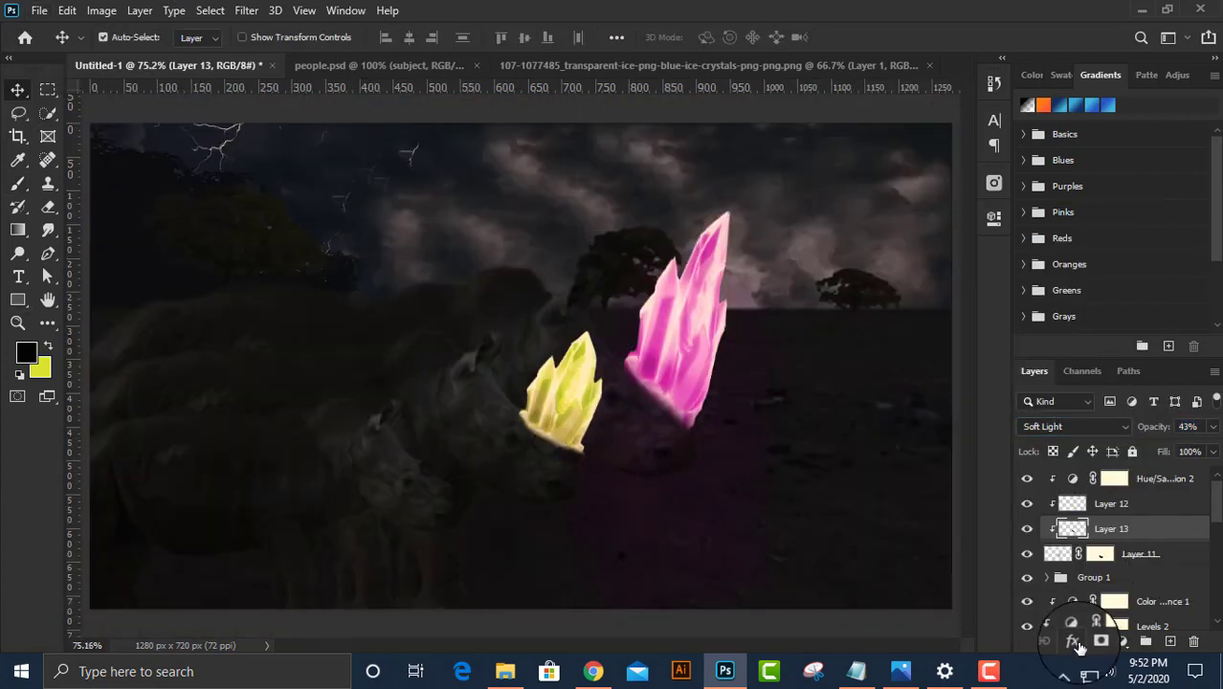
pyautogui.click(670, 428)
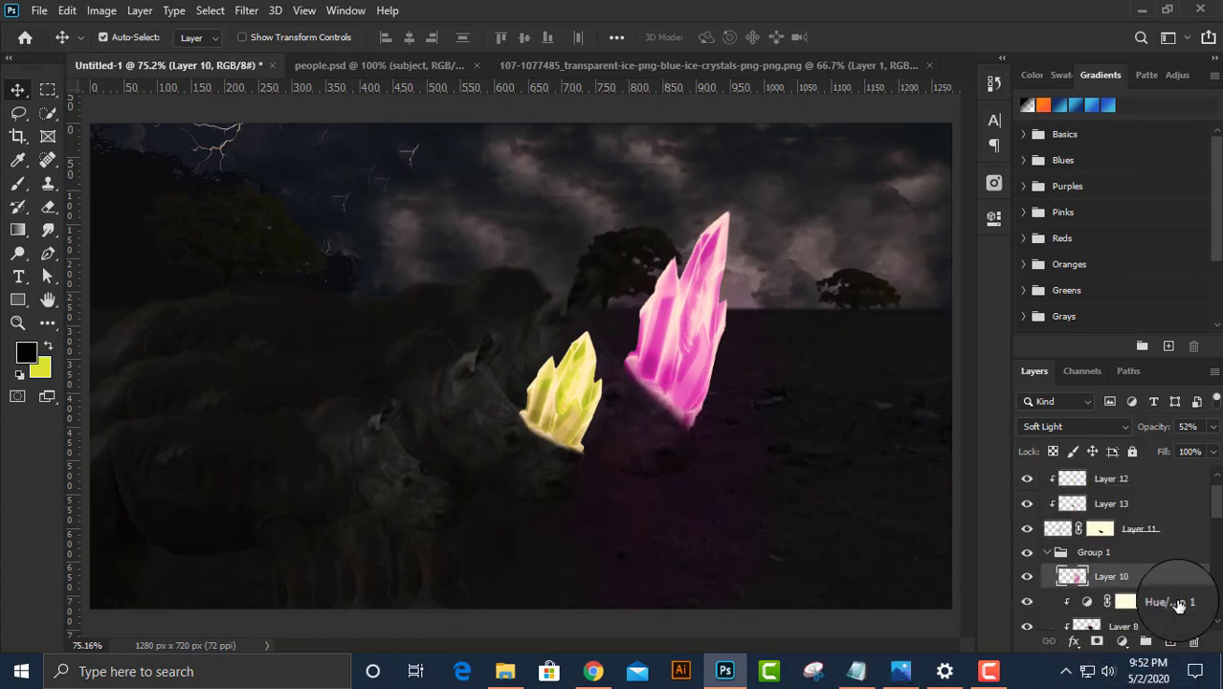
# Add a layer above Hue/Saturation 1 and brush black at 7% flow along the pink crystal's base.
pyautogui.click(1177, 603)
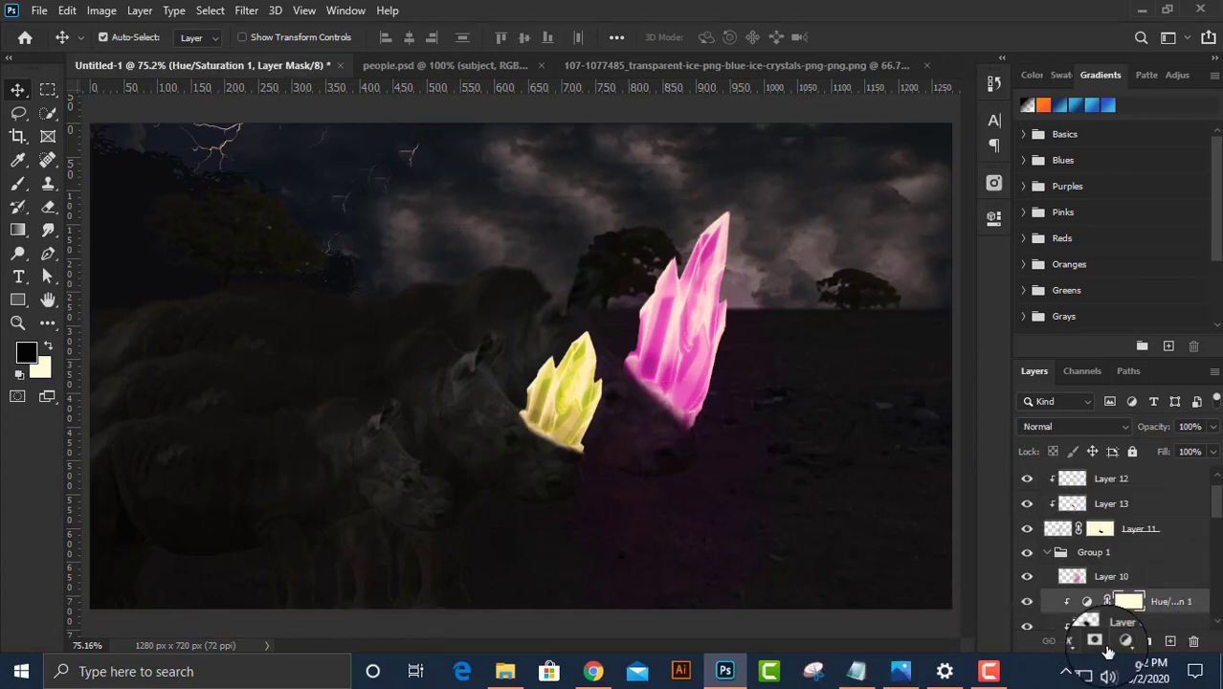
pyautogui.click(1169, 640)
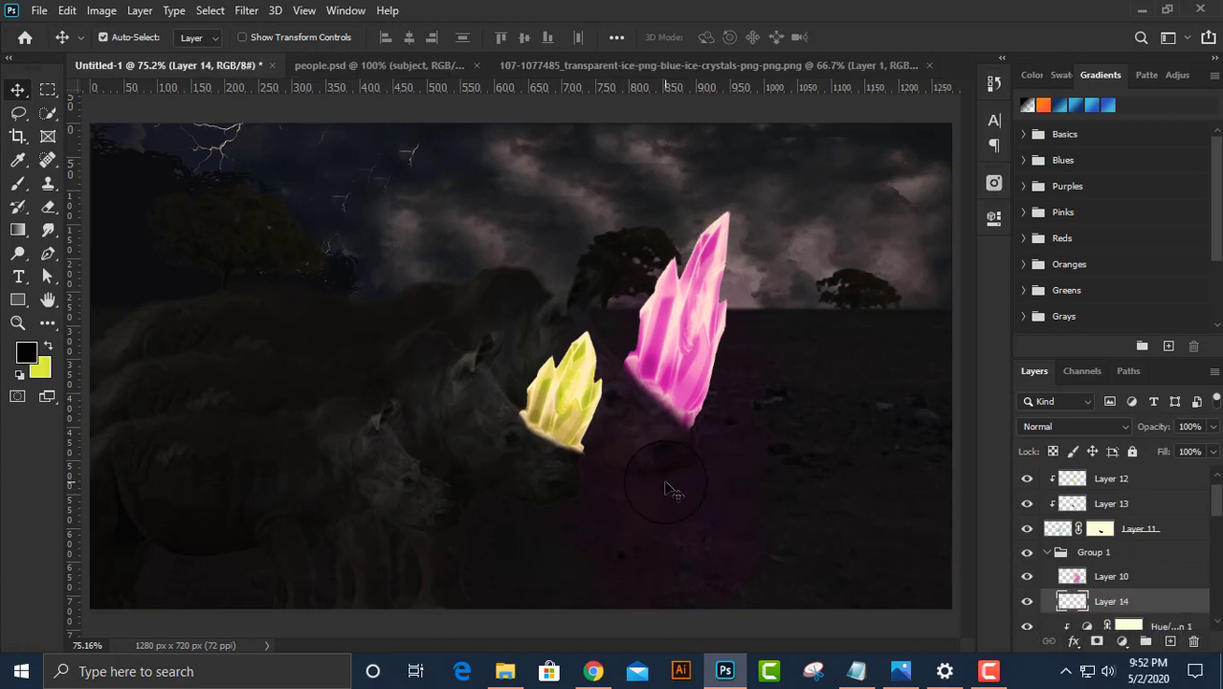
pyautogui.press('b')
pyautogui.scroll(2, 647, 474)
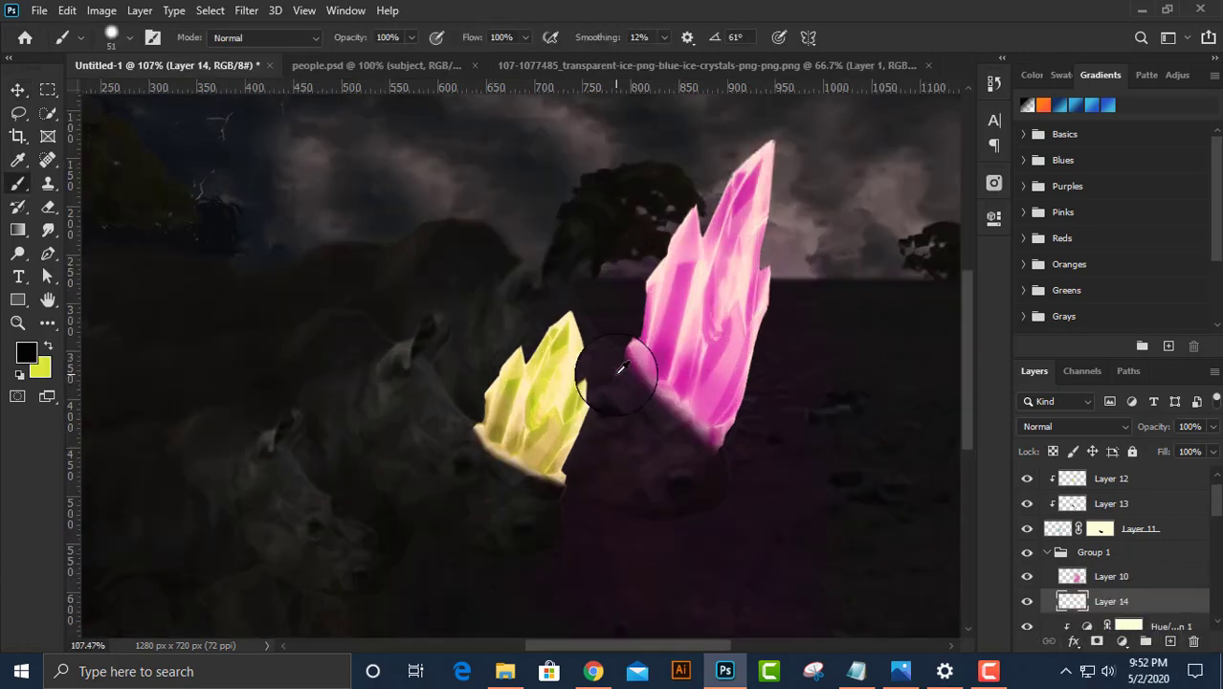
pyautogui.scroll(4, 510, 309)
pyautogui.write('7')
pyautogui.press('Return')
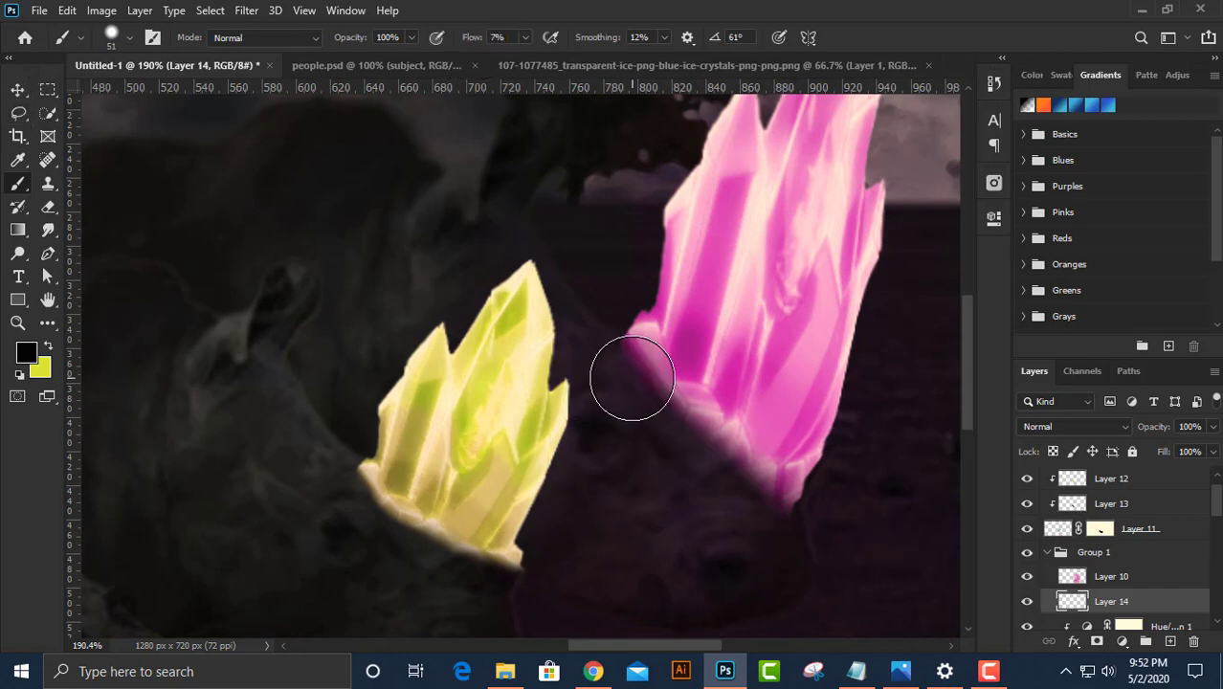
pyautogui.moveTo(622, 369); pyautogui.dragTo(765, 495)
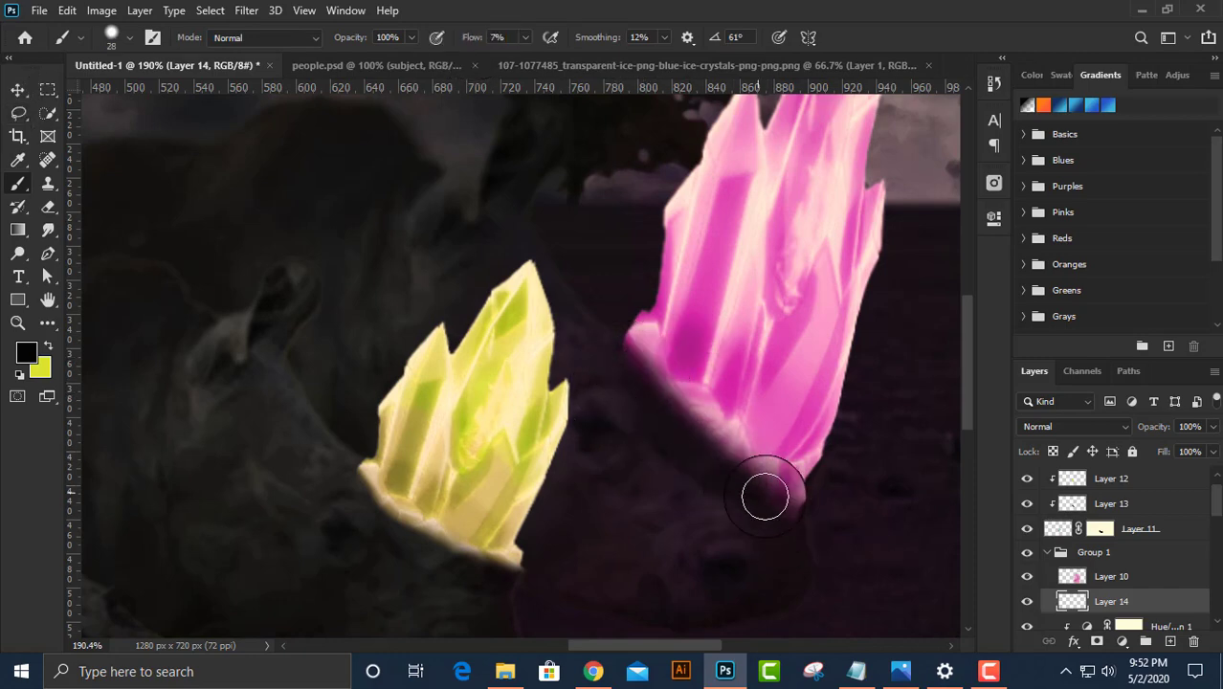
# Erase excess shading and lower Layer 14's opacity to 53%.
pyautogui.scroll(-2, 764, 495)
pyautogui.scroll(-3, 791, 465)
pyautogui.scroll(2, 657, 501)
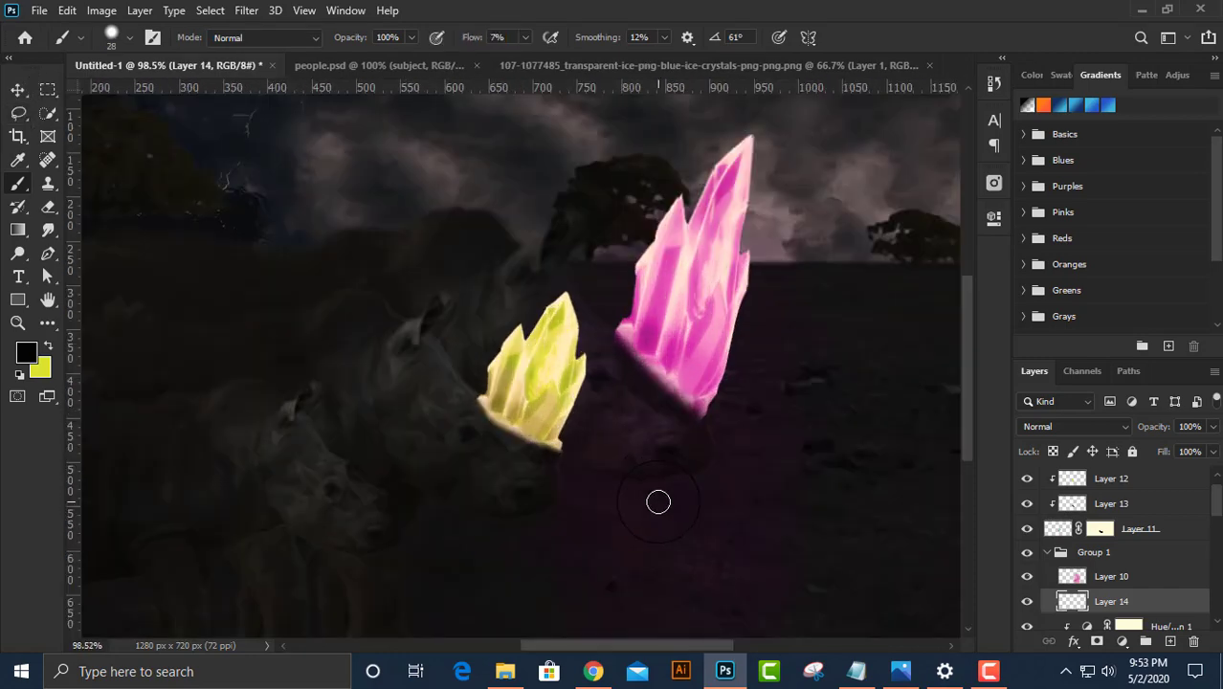
pyautogui.press('e')
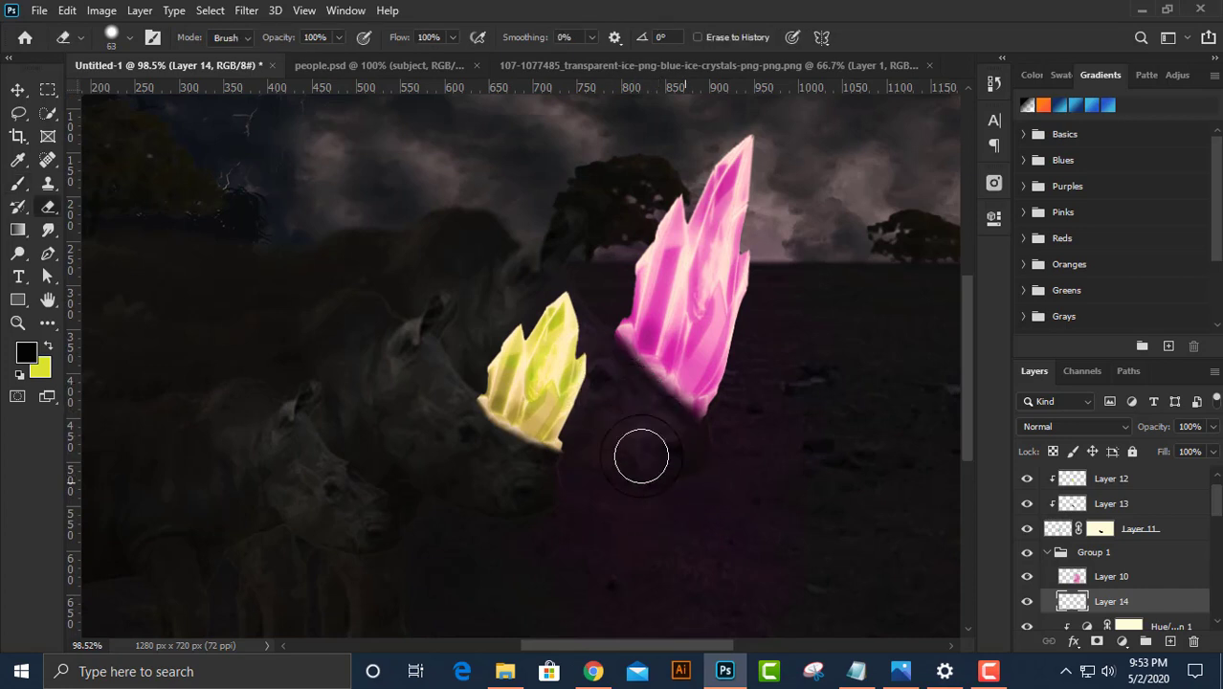
pyautogui.moveTo(1153, 426); pyautogui.dragTo(494, 435)
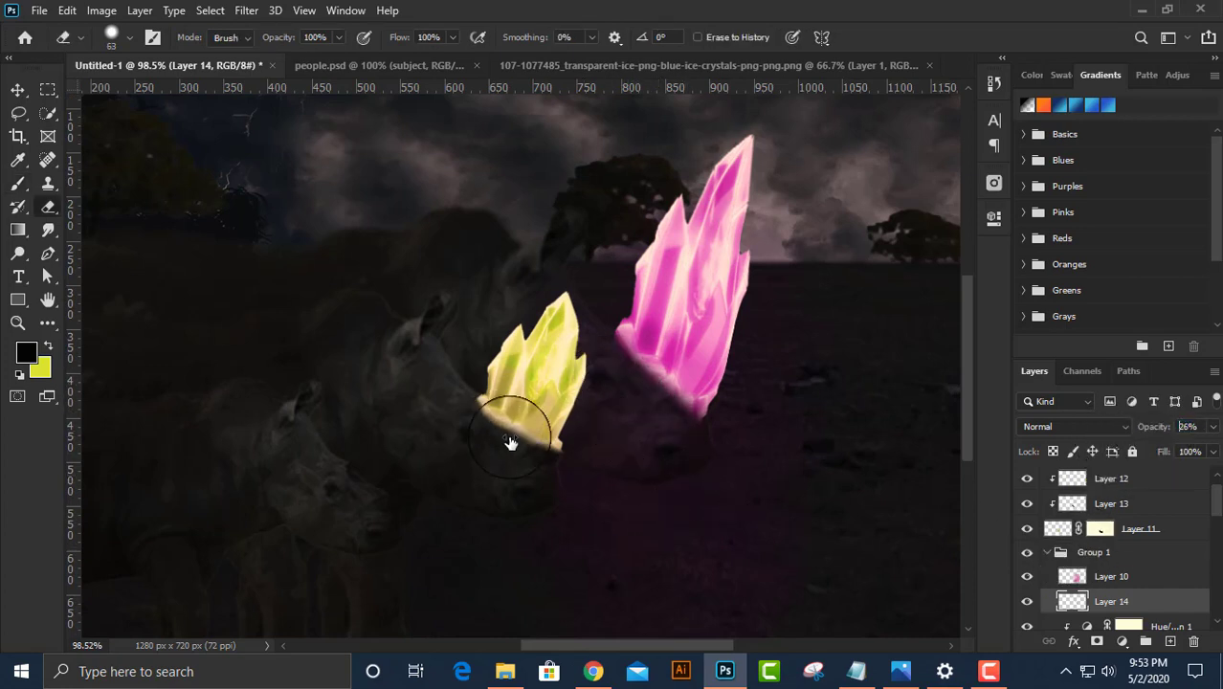
pyautogui.write('53')
pyautogui.scroll(-2, 647, 466)
# Rename Group 1 to 'crystel 1', collapse it, and select Layer 13.
pyautogui.click(18, 89)
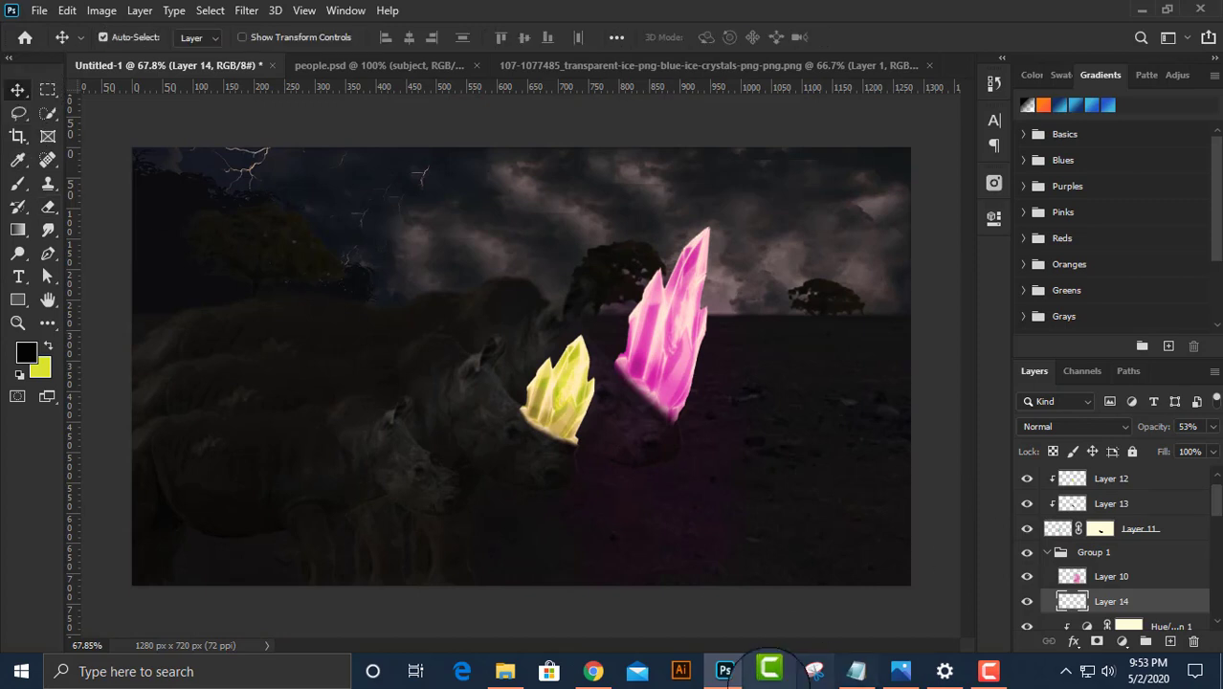
pyautogui.click(1051, 552)
pyautogui.doubleClick(1095, 553)
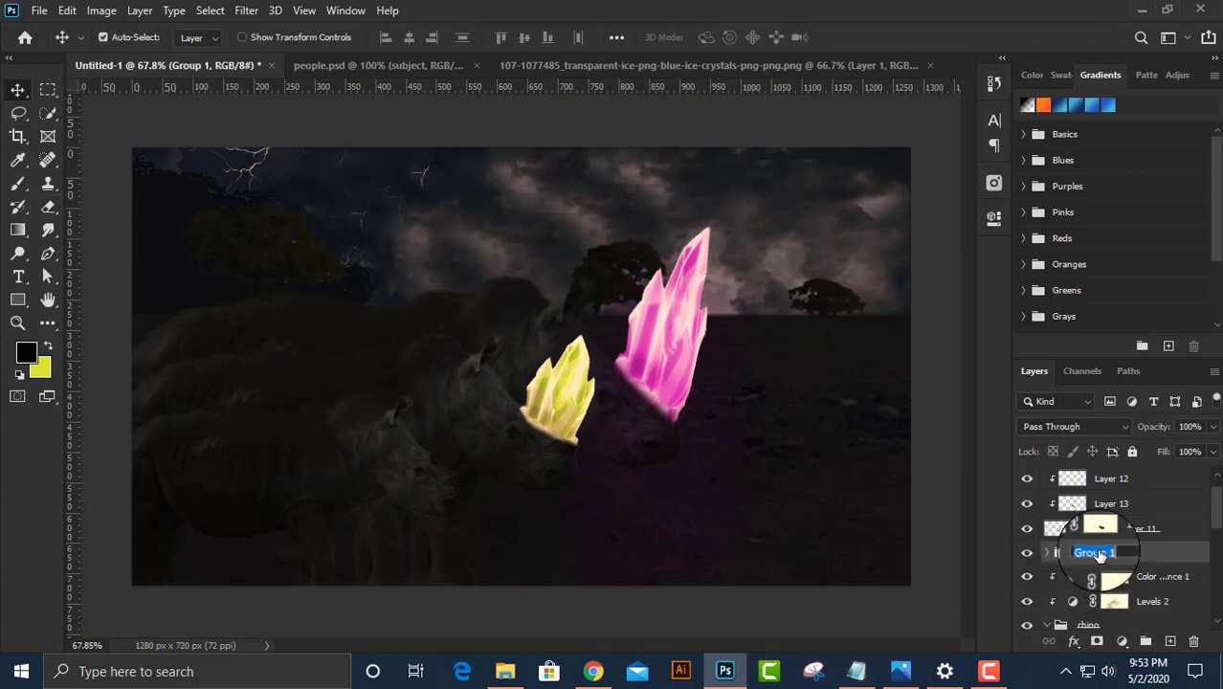
pyautogui.write('cry')
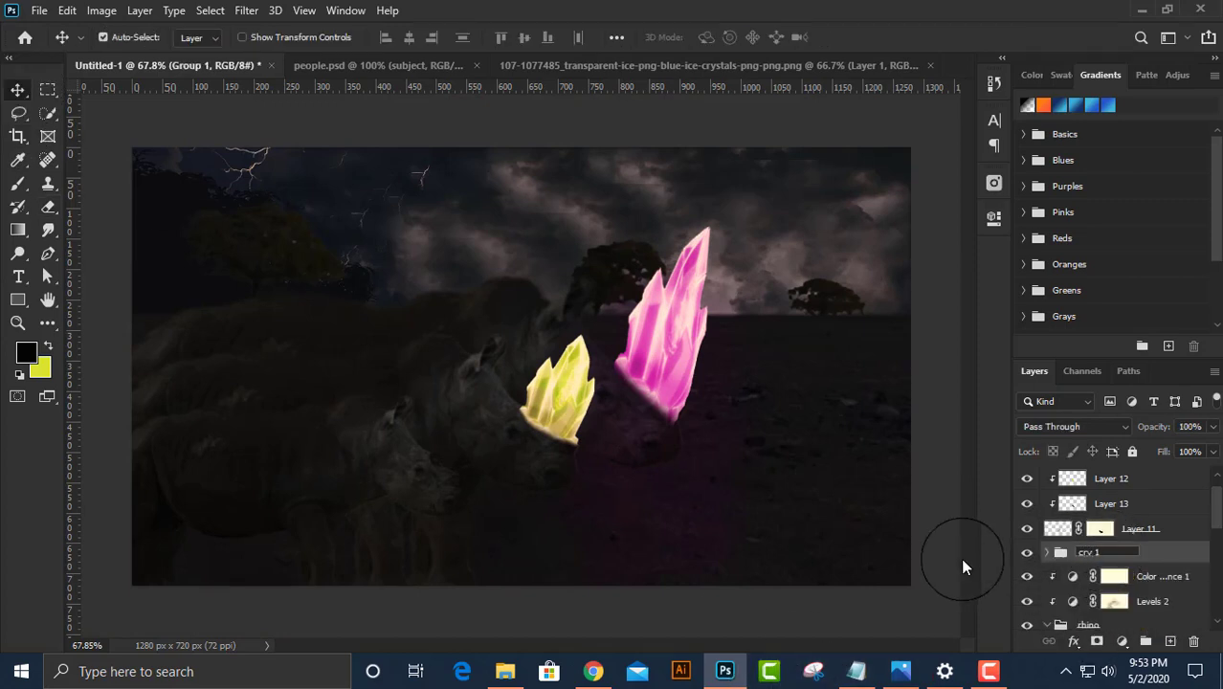
pyautogui.write('stel 1')
pyautogui.press('Return')
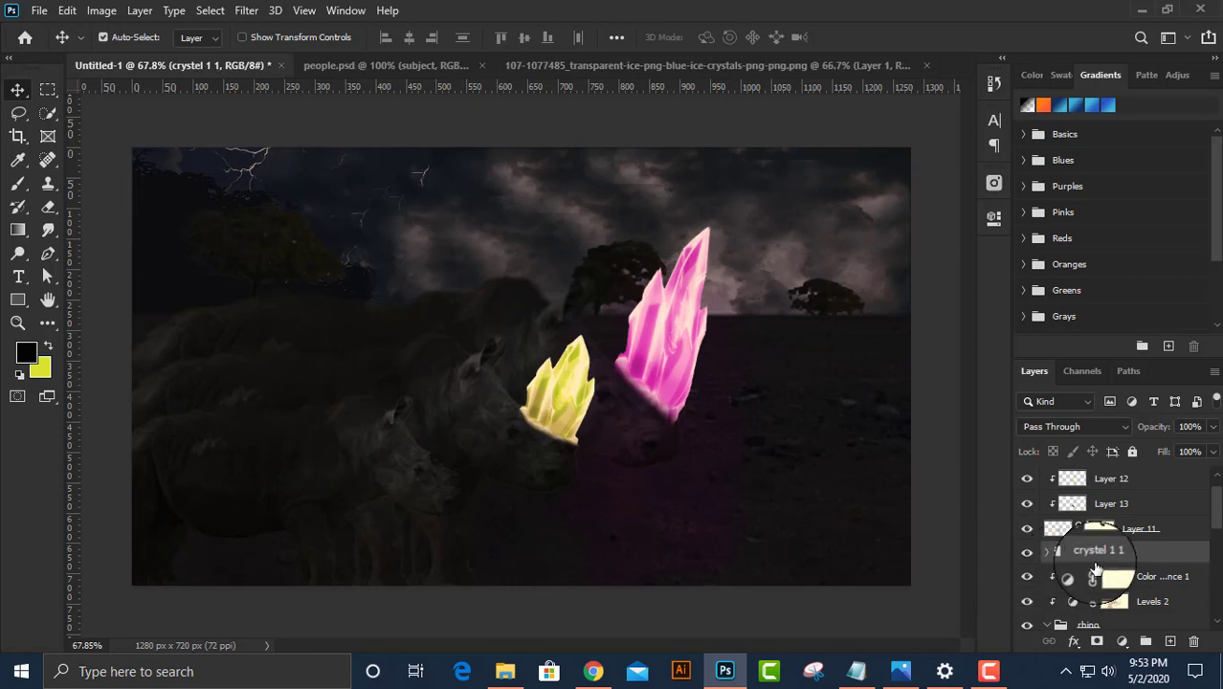
pyautogui.doubleClick(1110, 552)
pyautogui.press('Return')
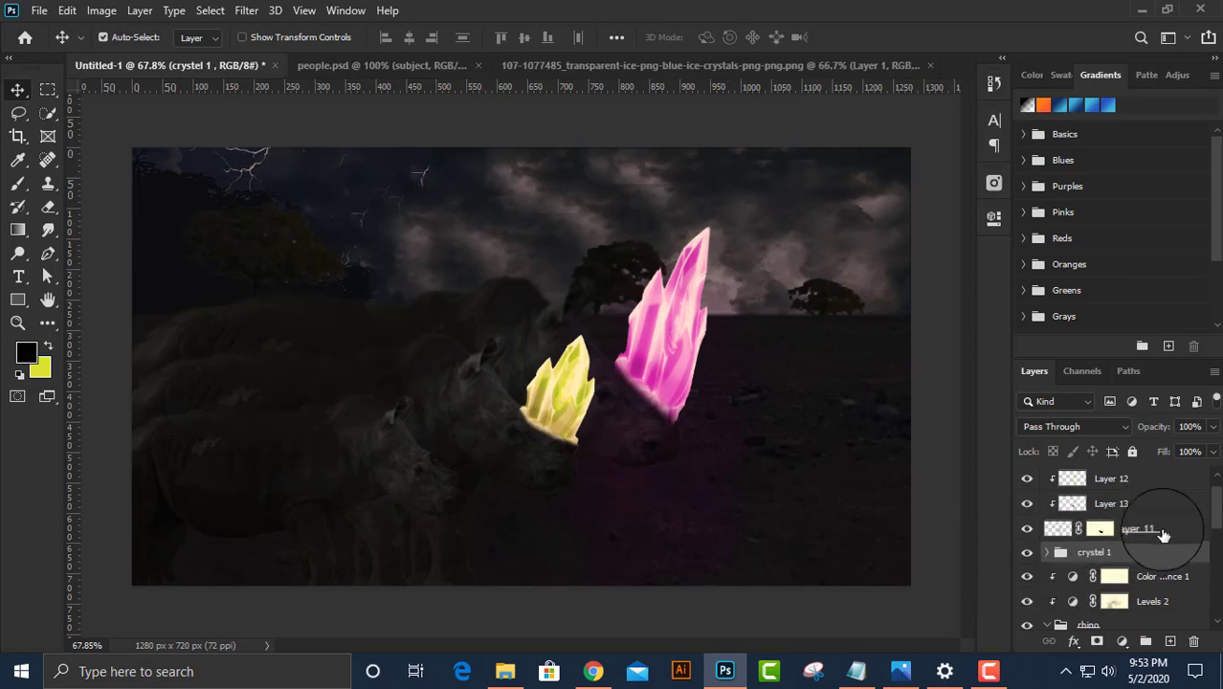
pyautogui.click(1050, 552)
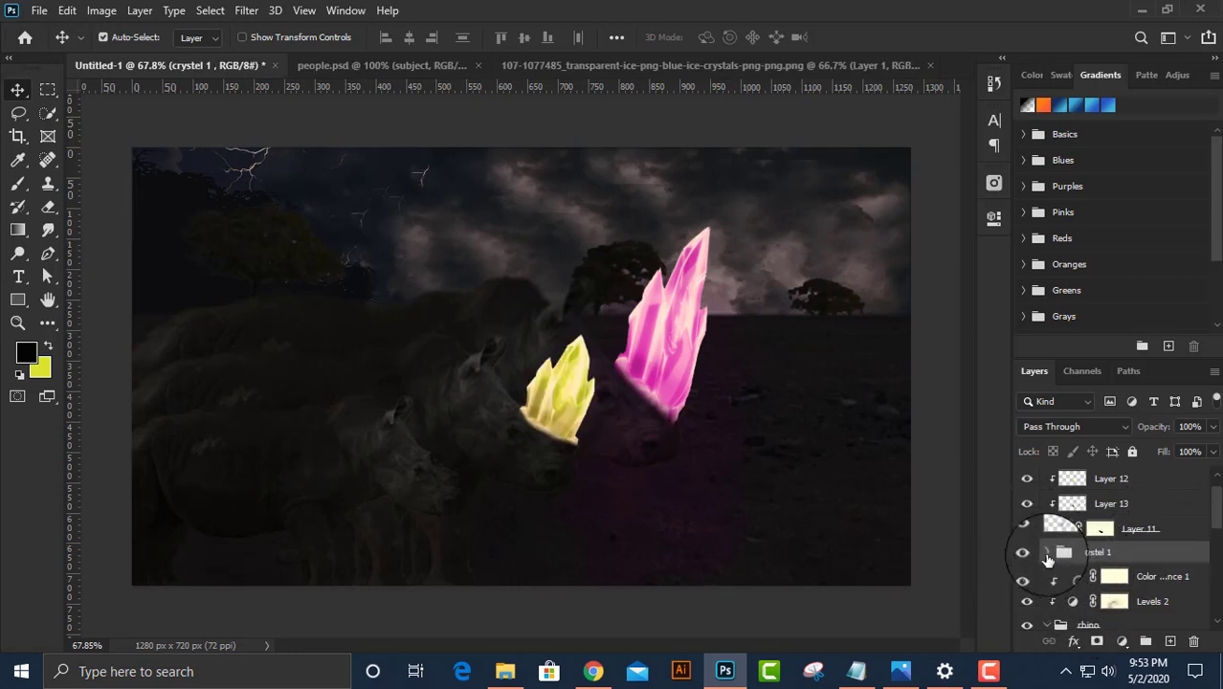
pyautogui.click(1047, 552)
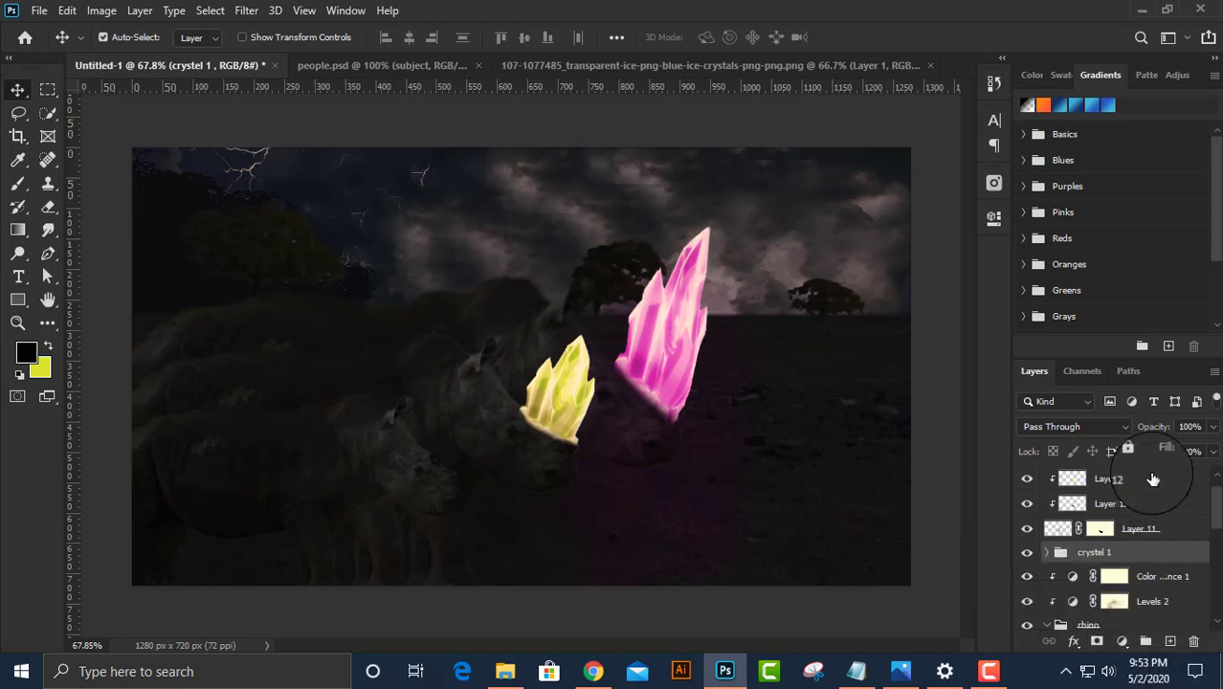
pyautogui.click(1050, 479)
pyautogui.click(1129, 504)
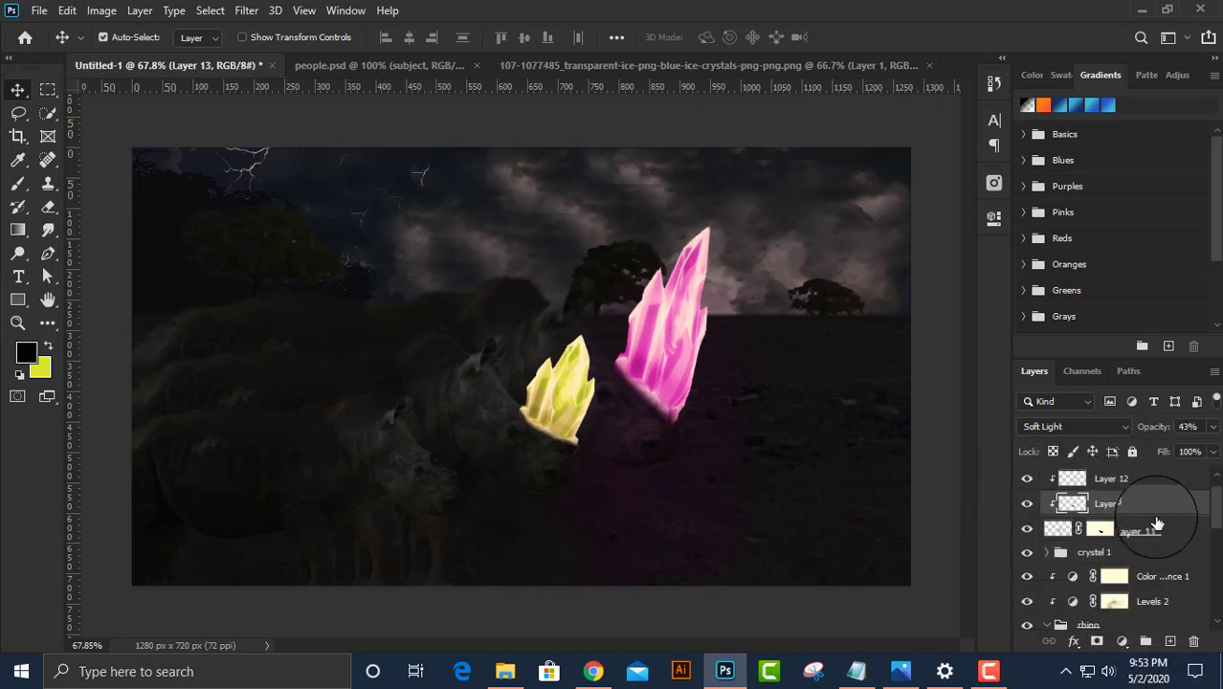
# Add a clipped Layer 15 above Layer 13 and paint cream sampled from the crystal over its base.
pyautogui.click(1170, 641)
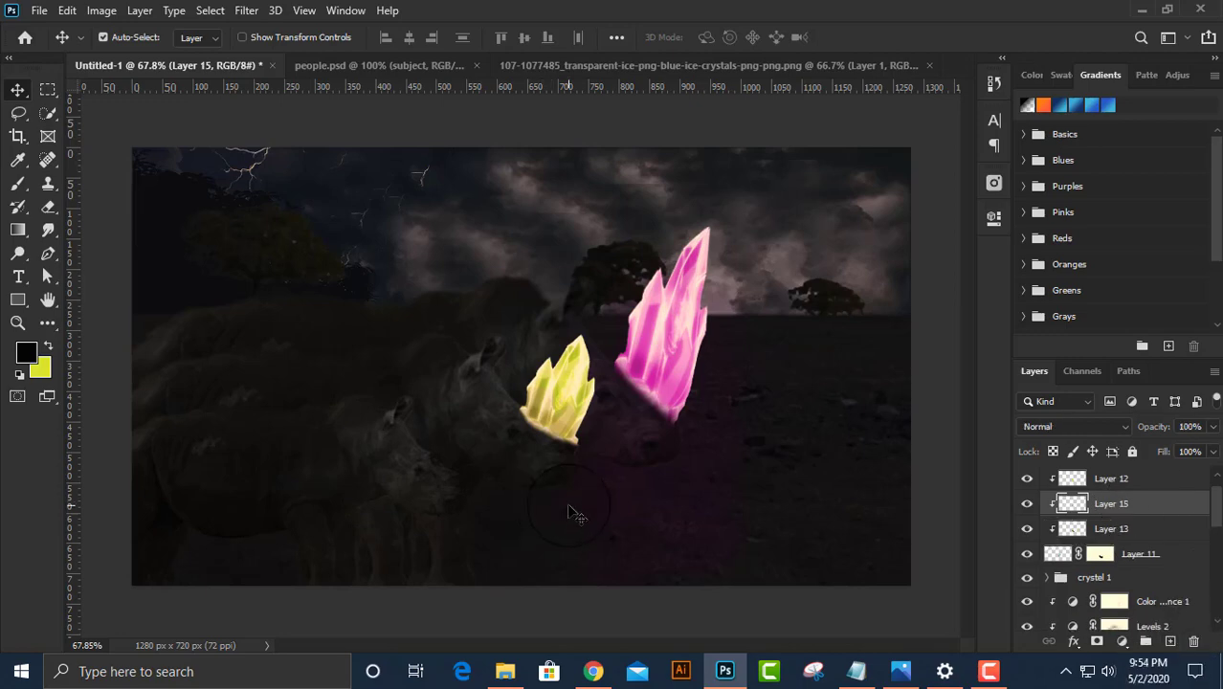
pyautogui.press('c')
pyautogui.press('b')
pyautogui.scroll(5, 572, 505)
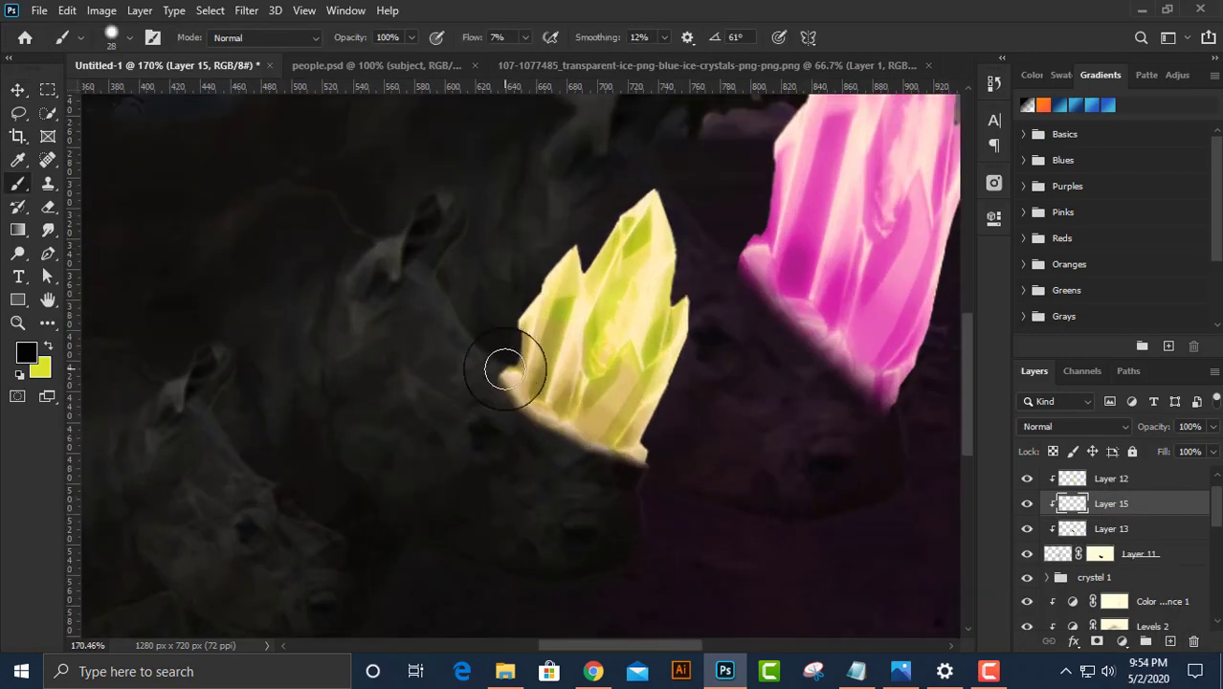
pyautogui.moveTo(505, 370)
pyautogui.mouseDown()
pyautogui.moveTo(519, 395)
pyautogui.moveTo(606, 335)
pyautogui.mouseUp()
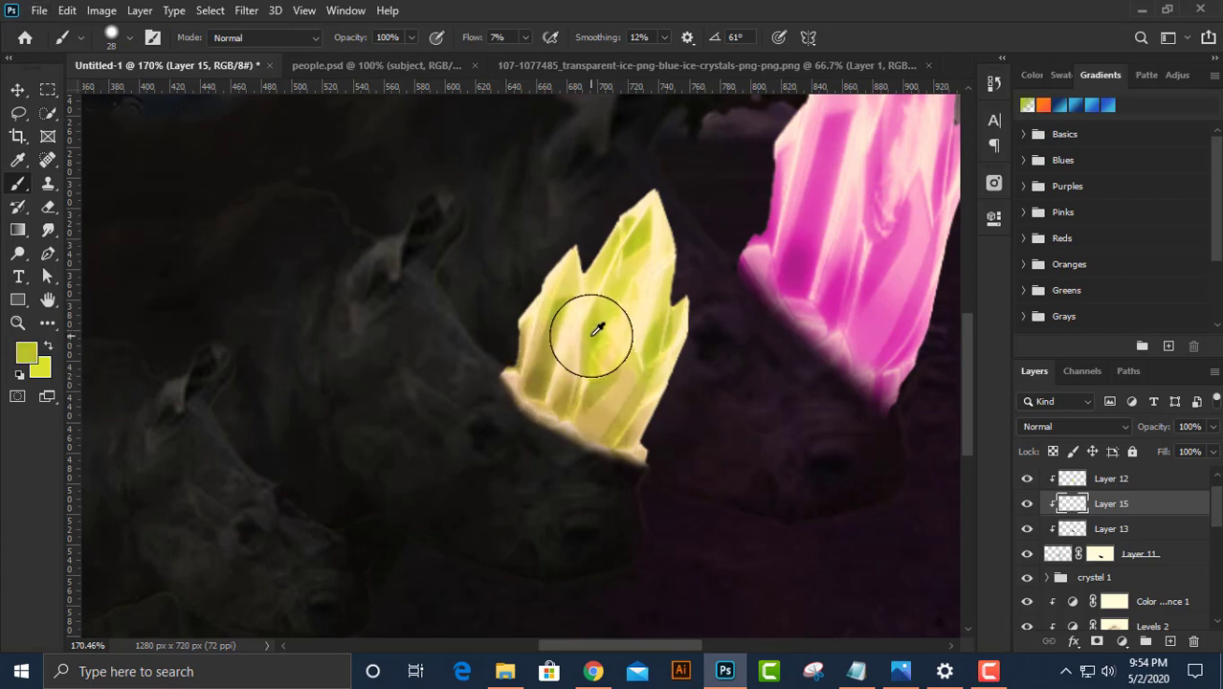
pyautogui.keyDown('alt'); pyautogui.click(602, 332); pyautogui.keyUp('alt')
pyautogui.moveTo(532, 363)
pyautogui.mouseDown()
pyautogui.moveTo(621, 410)
pyautogui.moveTo(556, 421)
pyautogui.moveTo(554, 390)
pyautogui.moveTo(644, 390)
pyautogui.mouseUp()
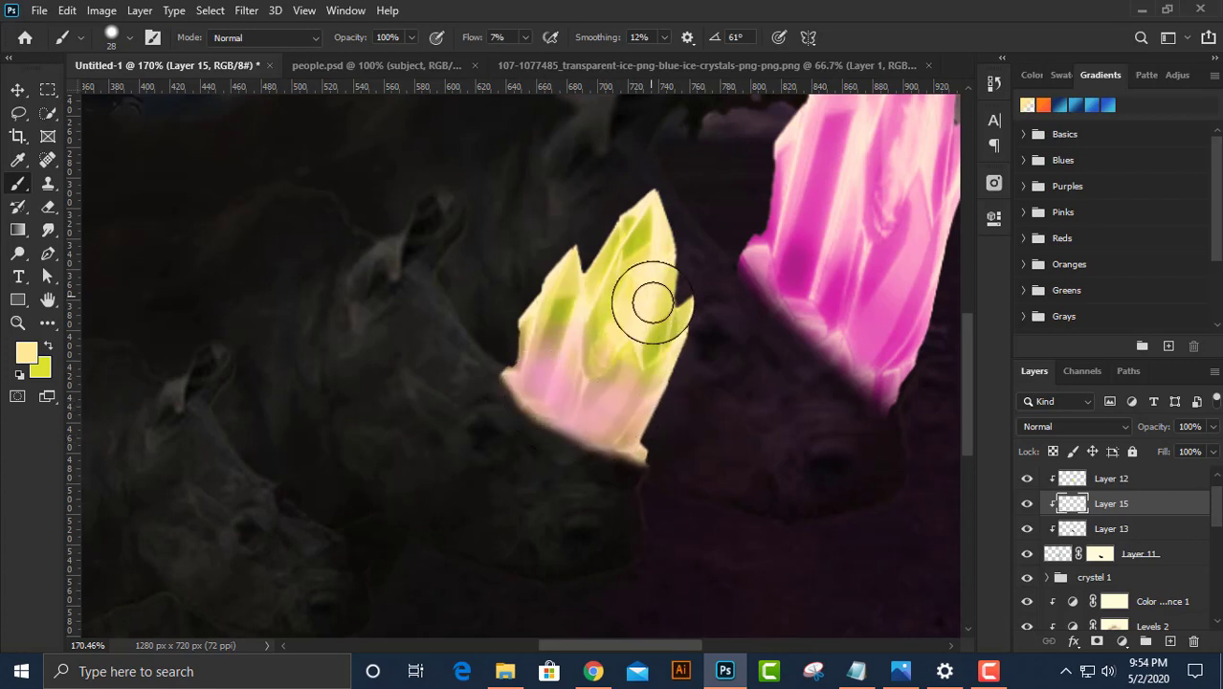
# Set Layer 15 to Overlay and fit the whole image in view.
pyautogui.click(1094, 426)
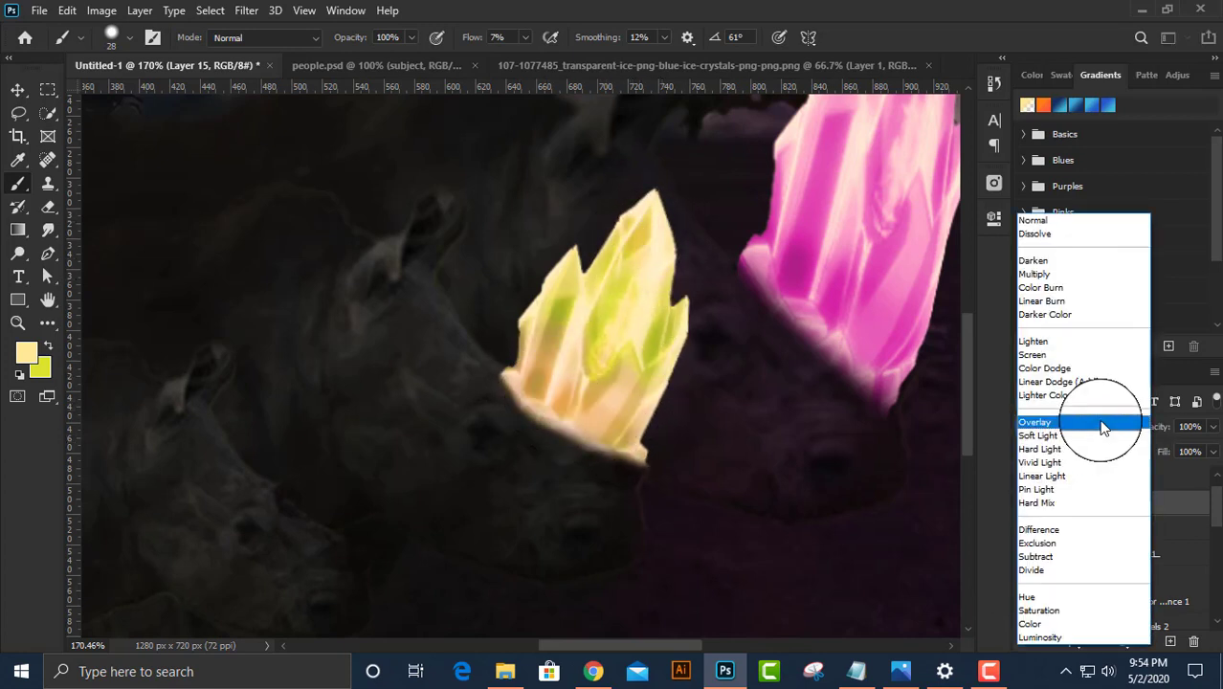
pyautogui.click(1091, 423)
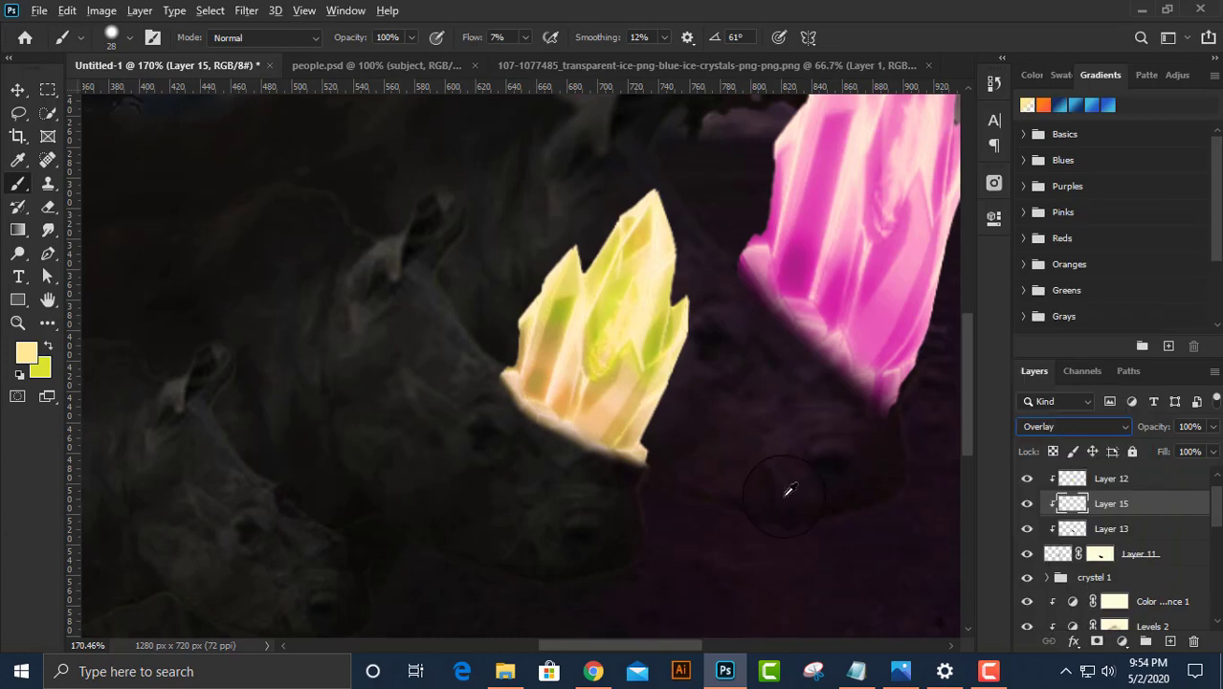
pyautogui.hotkey('ctrl', '0')
pyautogui.click(17, 89)
# Group the layers from Hue/Saturation 2 to Layer 11 into a group named crystel2.
pyautogui.scroll(1, 1110, 545)
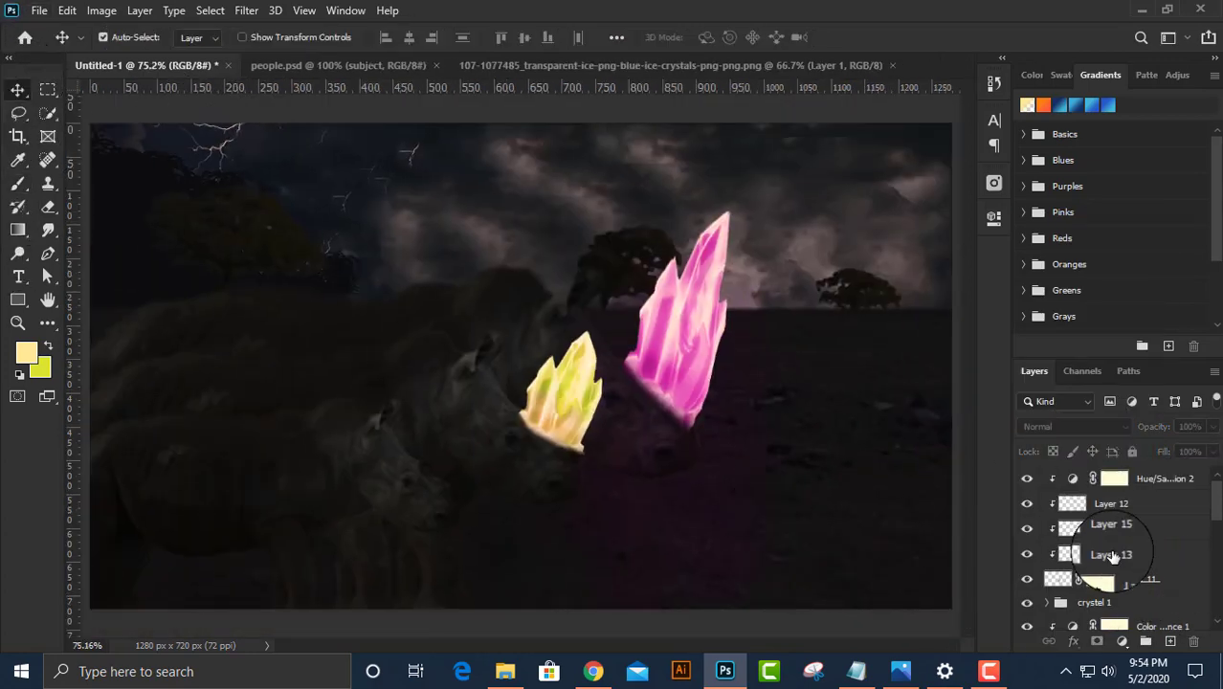
pyautogui.click(1190, 483)
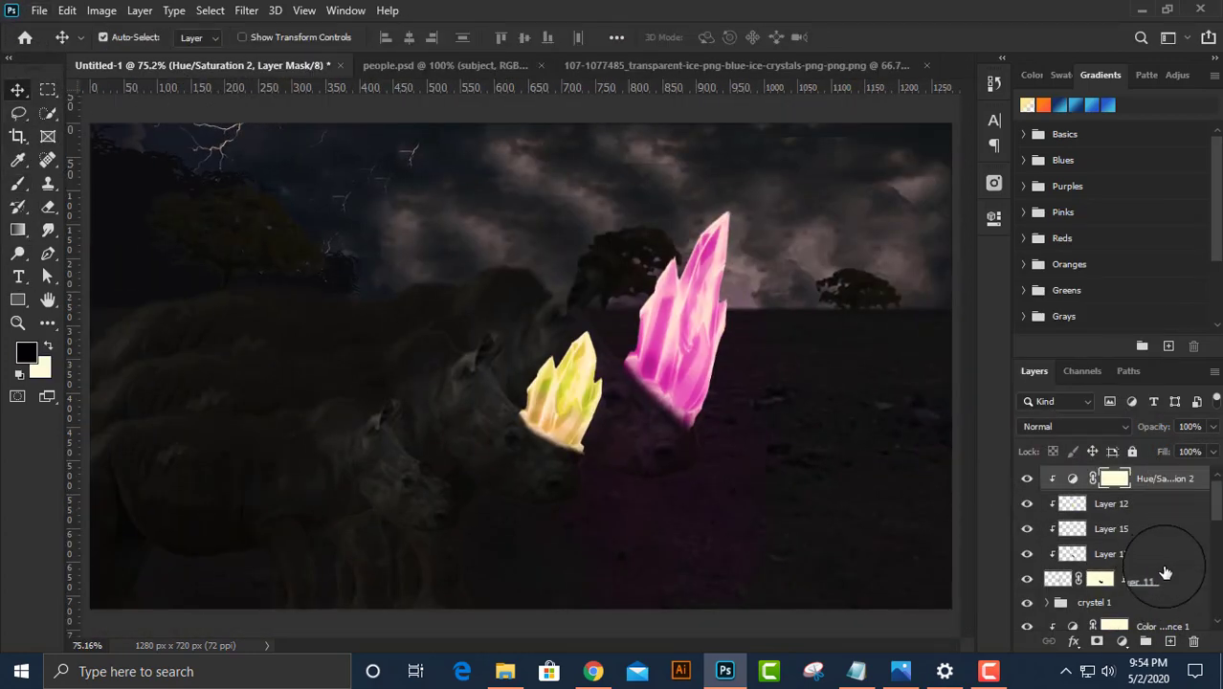
pyautogui.keyDown('shift'); pyautogui.click(1177, 584); pyautogui.keyUp('shift')
pyautogui.hotkey('ctrl', 'g')
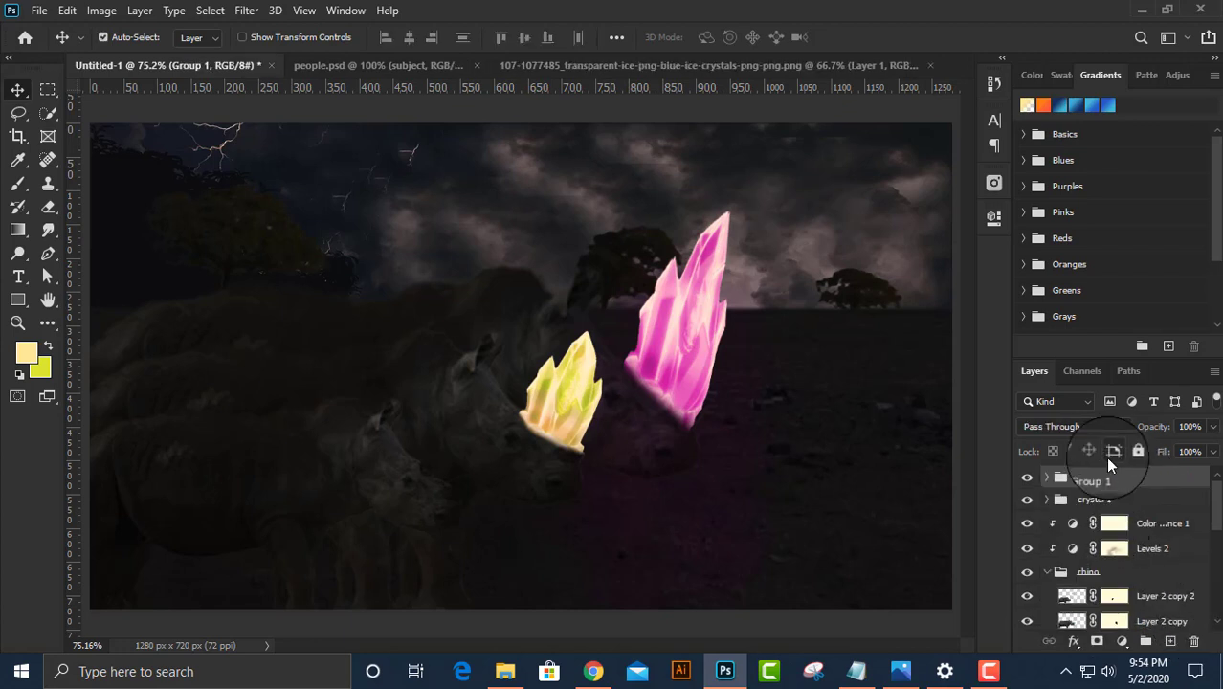
pyautogui.click(1158, 495)
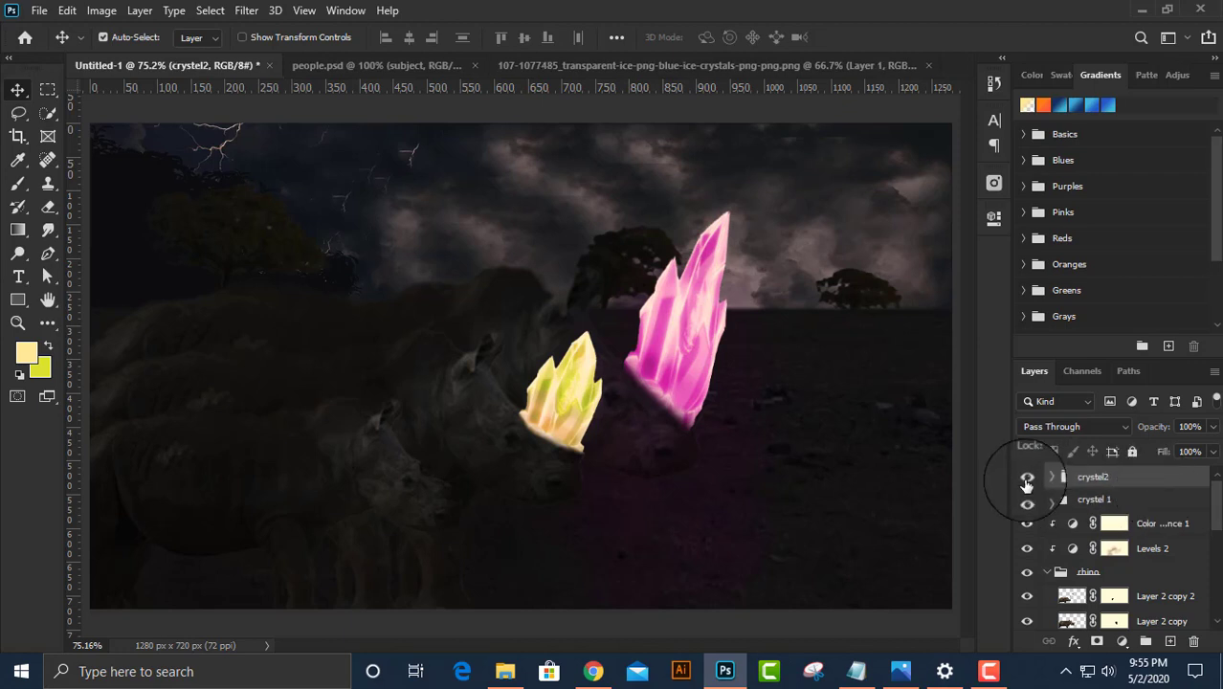
# Tag crystel 1 violet and crystel2 yellow, then expand crystel2 and select Hue/Saturation 2.
pyautogui.rightClick(1037, 498)
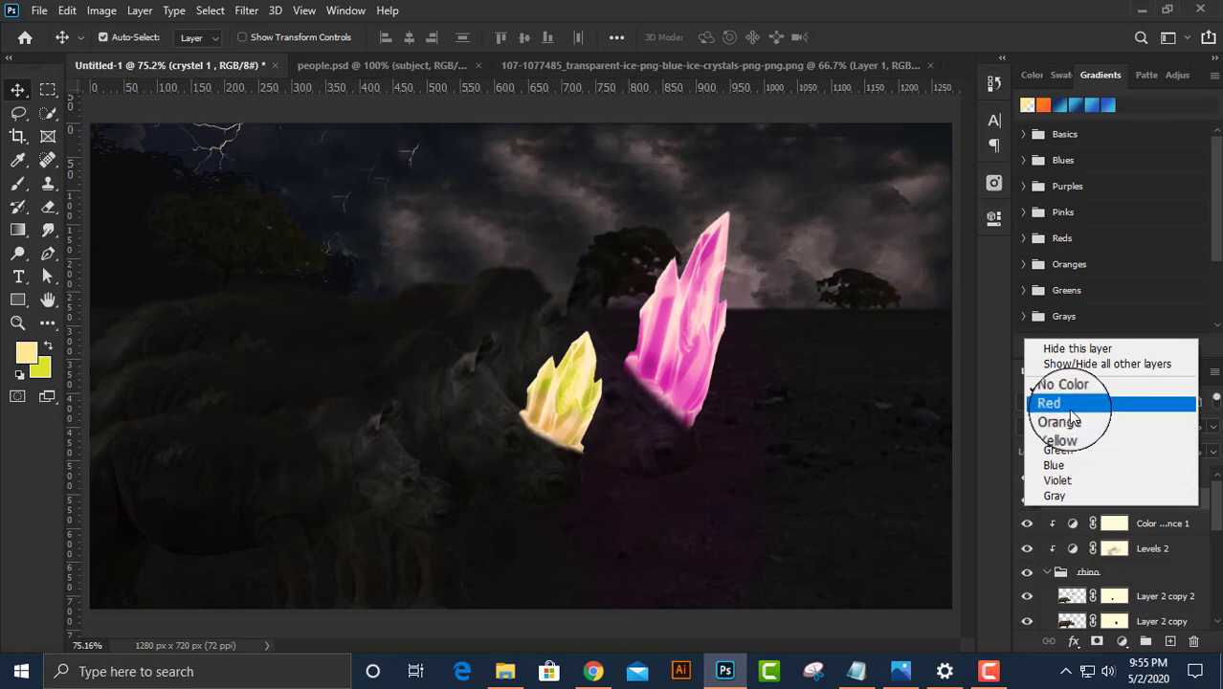
pyautogui.click(1079, 480)
pyautogui.rightClick(1026, 477)
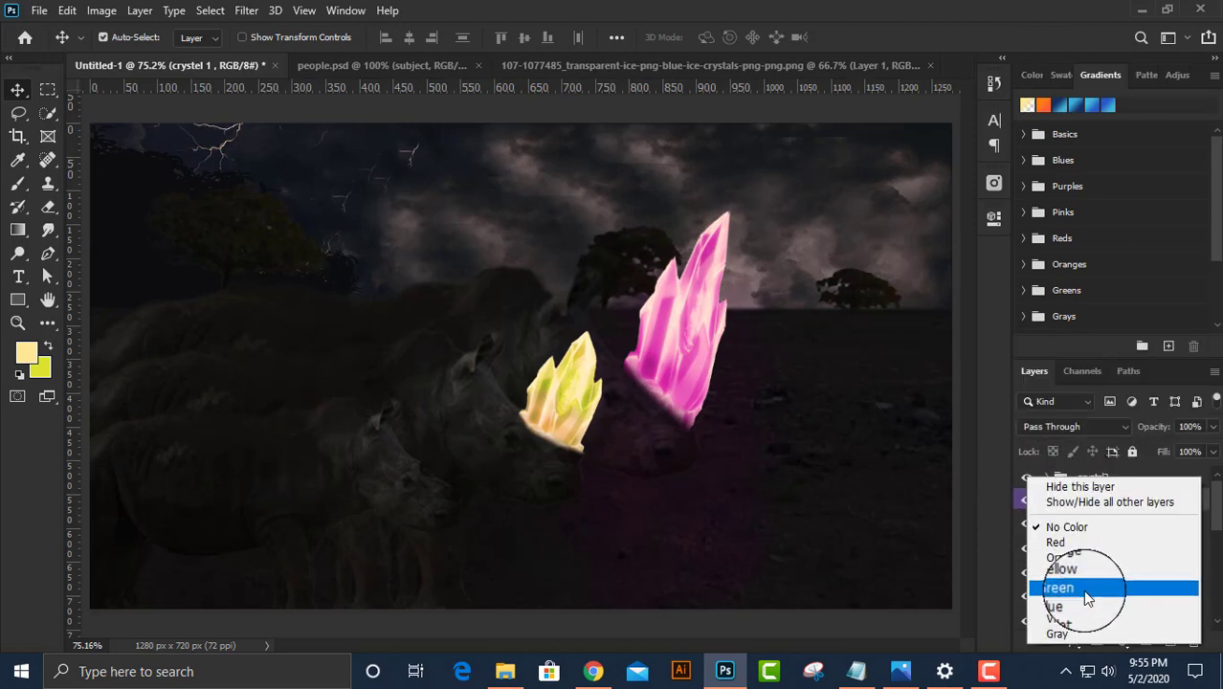
pyautogui.click(1145, 573)
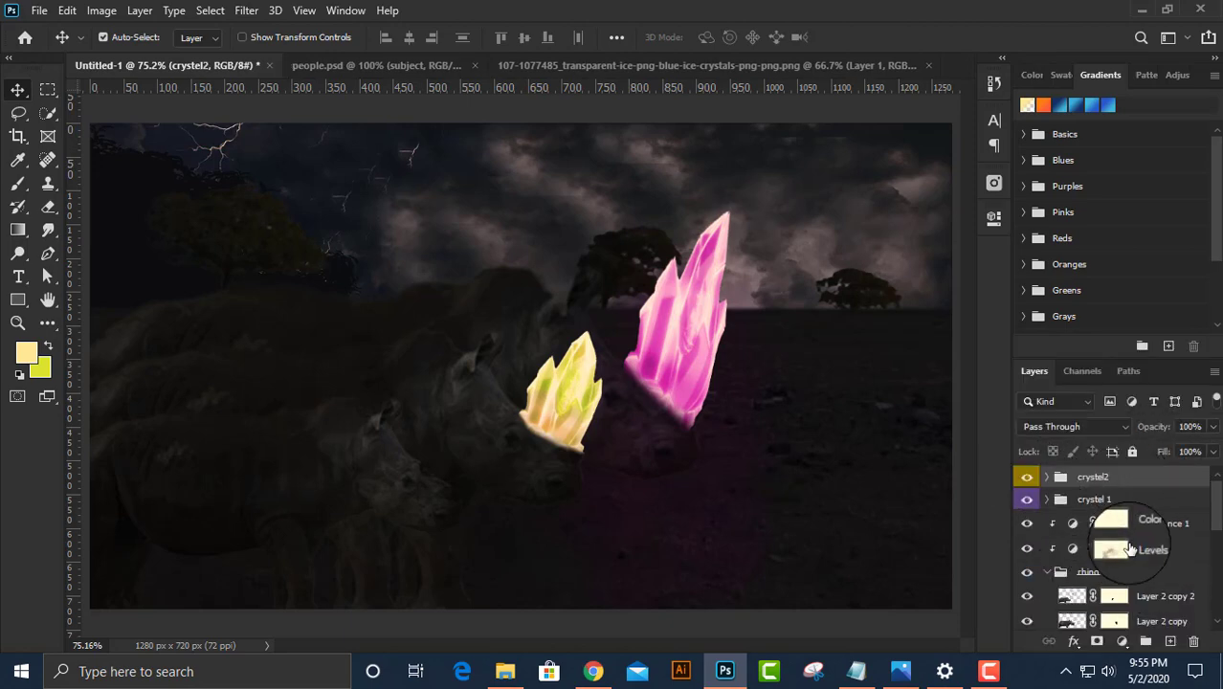
pyautogui.rightClick(1136, 477)
pyautogui.click(938, 517)
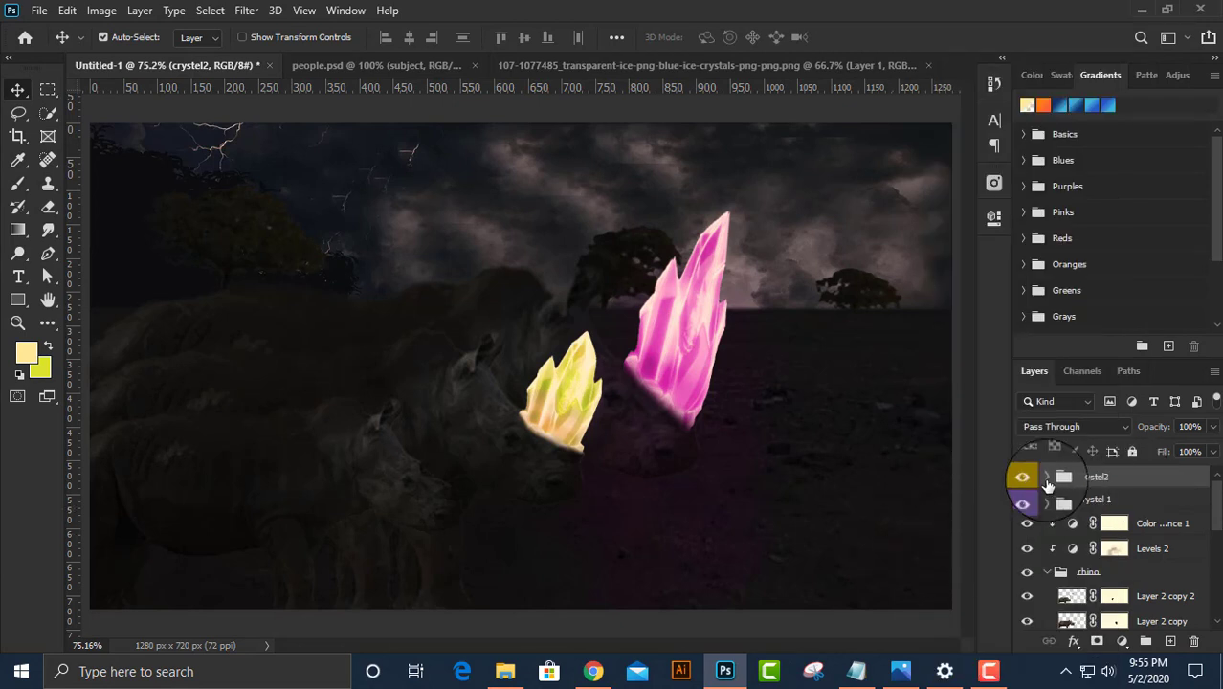
pyautogui.click(1047, 476)
pyautogui.click(1158, 500)
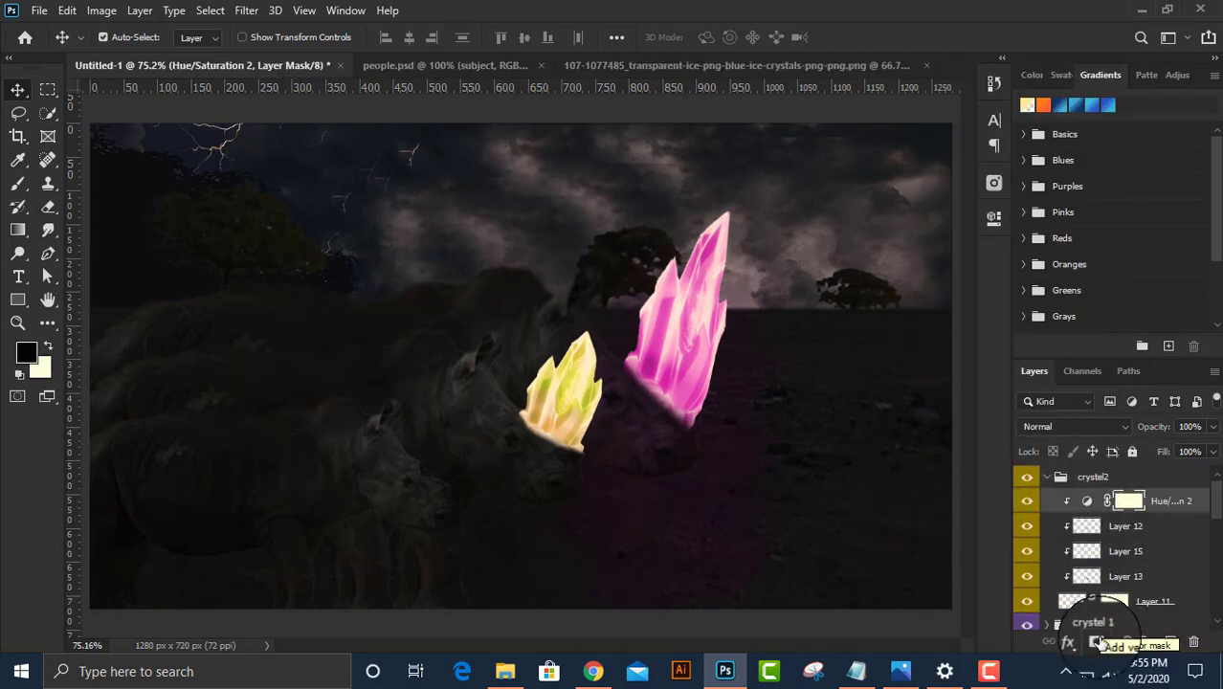
# Add Layer 16 in crystel2, paint soft yellow glow around the yellow crystal, and set Overlay.
pyautogui.click(1171, 642)
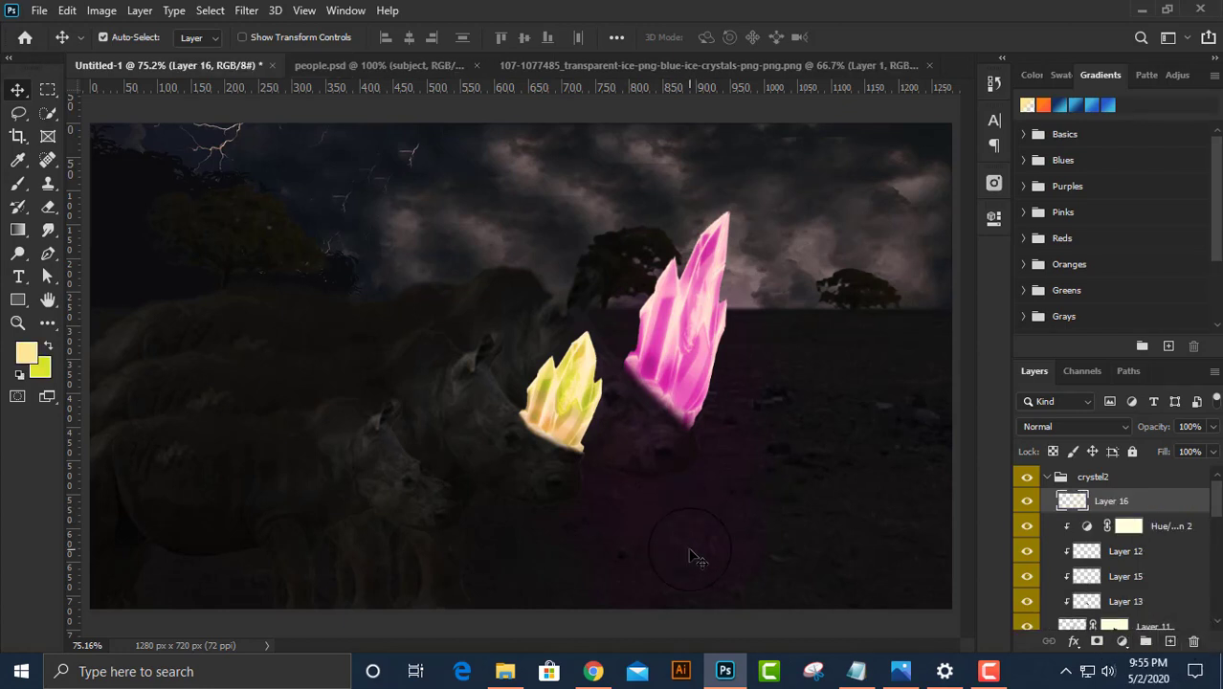
pyautogui.press('b')
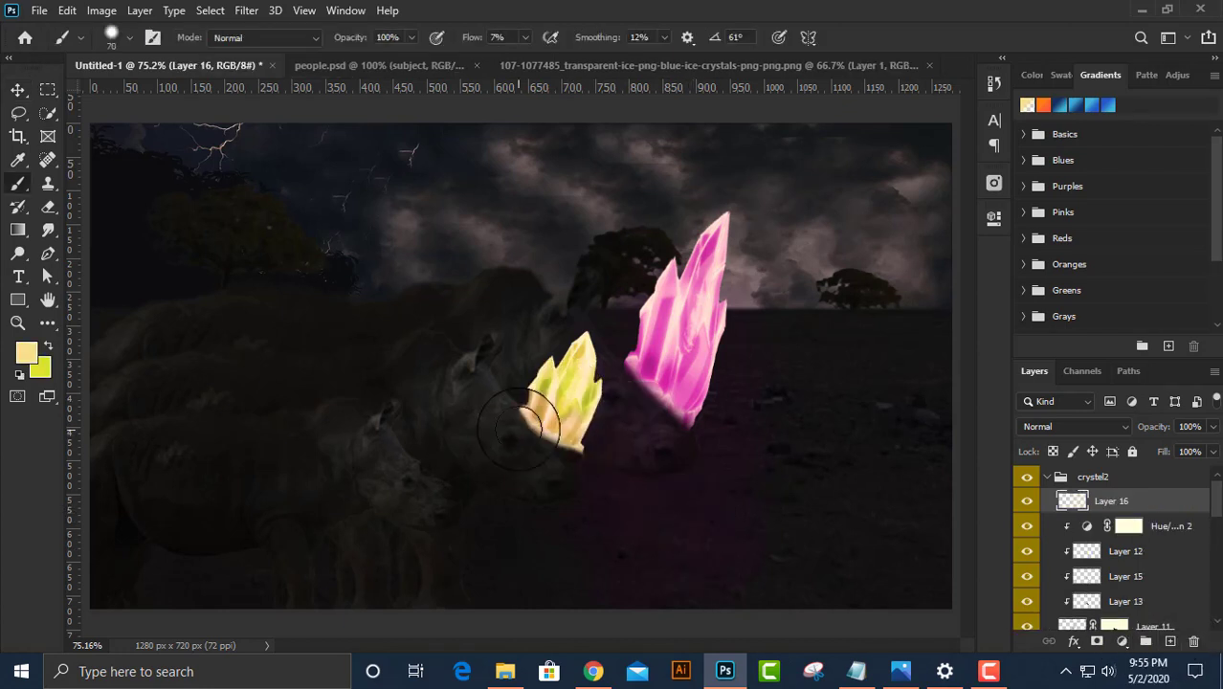
pyautogui.moveTo(511, 424); pyautogui.dragTo(598, 534)
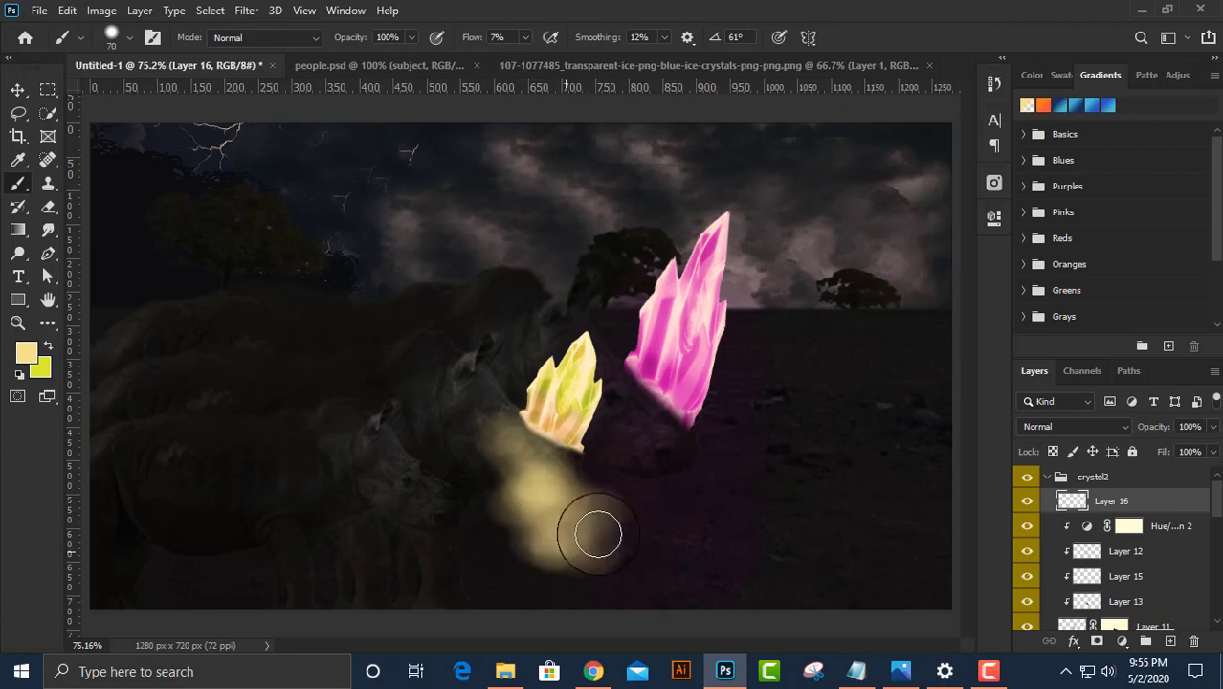
pyautogui.moveTo(472, 487)
pyautogui.mouseDown()
pyautogui.moveTo(519, 519)
pyautogui.moveTo(451, 377)
pyautogui.moveTo(426, 415)
pyautogui.moveTo(431, 441)
pyautogui.mouseUp()
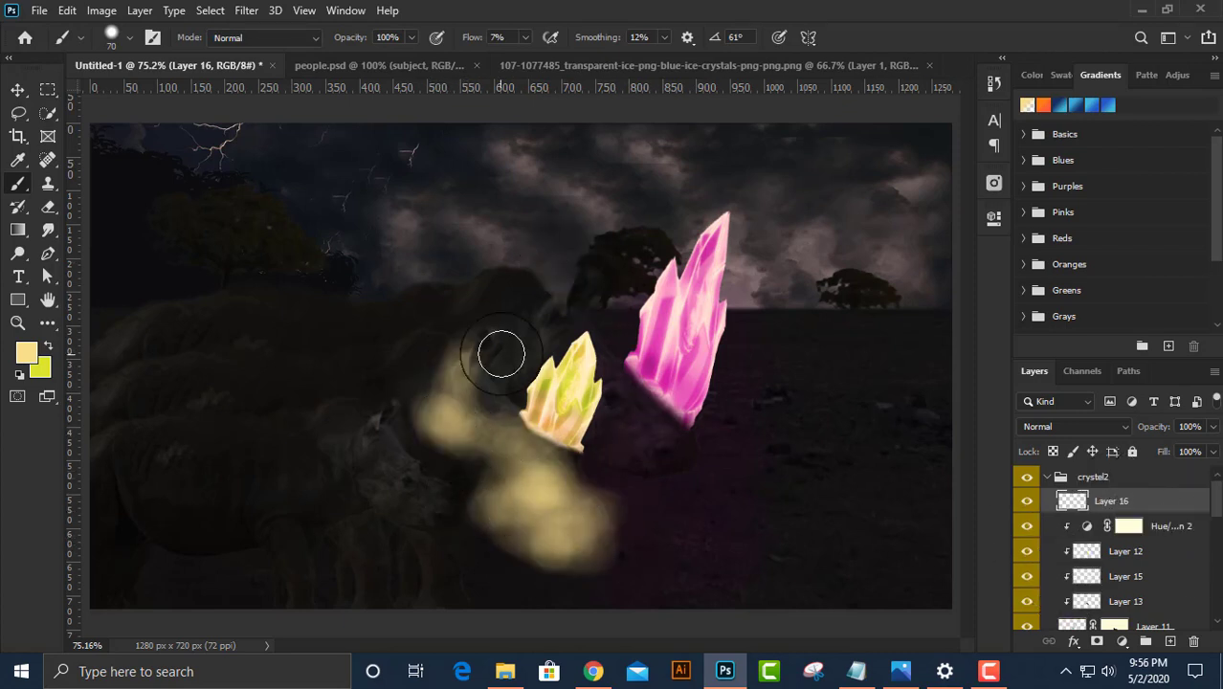
pyautogui.moveTo(497, 349); pyautogui.dragTo(581, 527)
pyautogui.click(1091, 425)
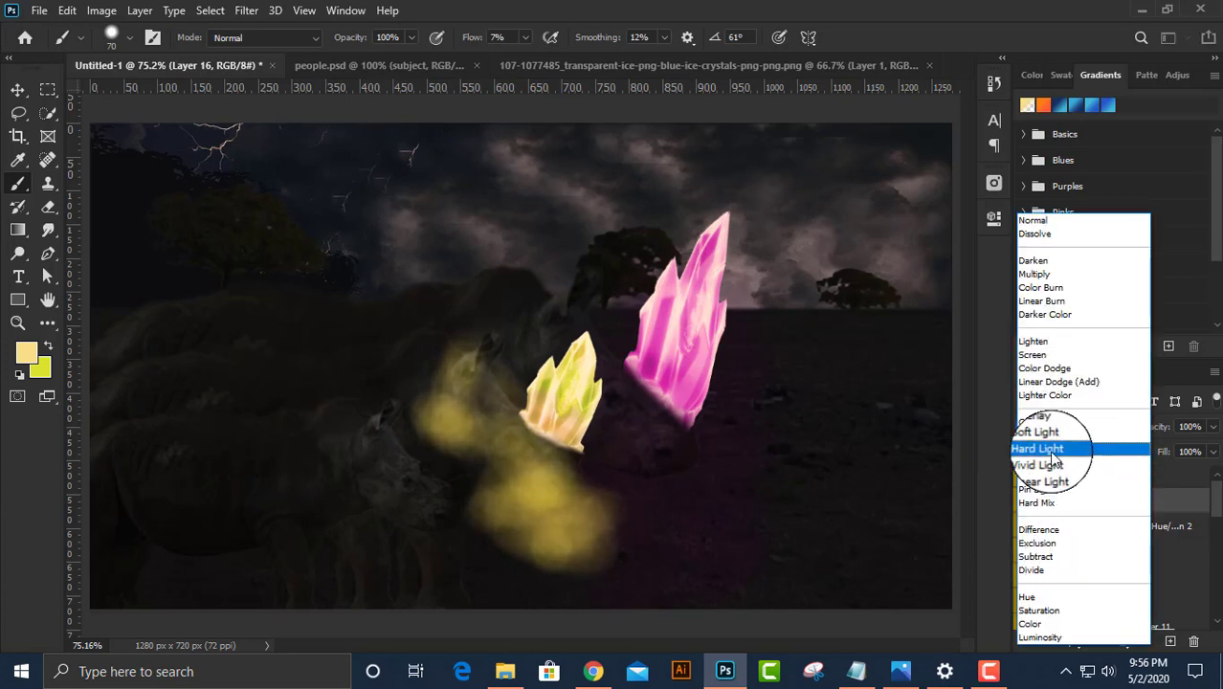
pyautogui.click(1031, 419)
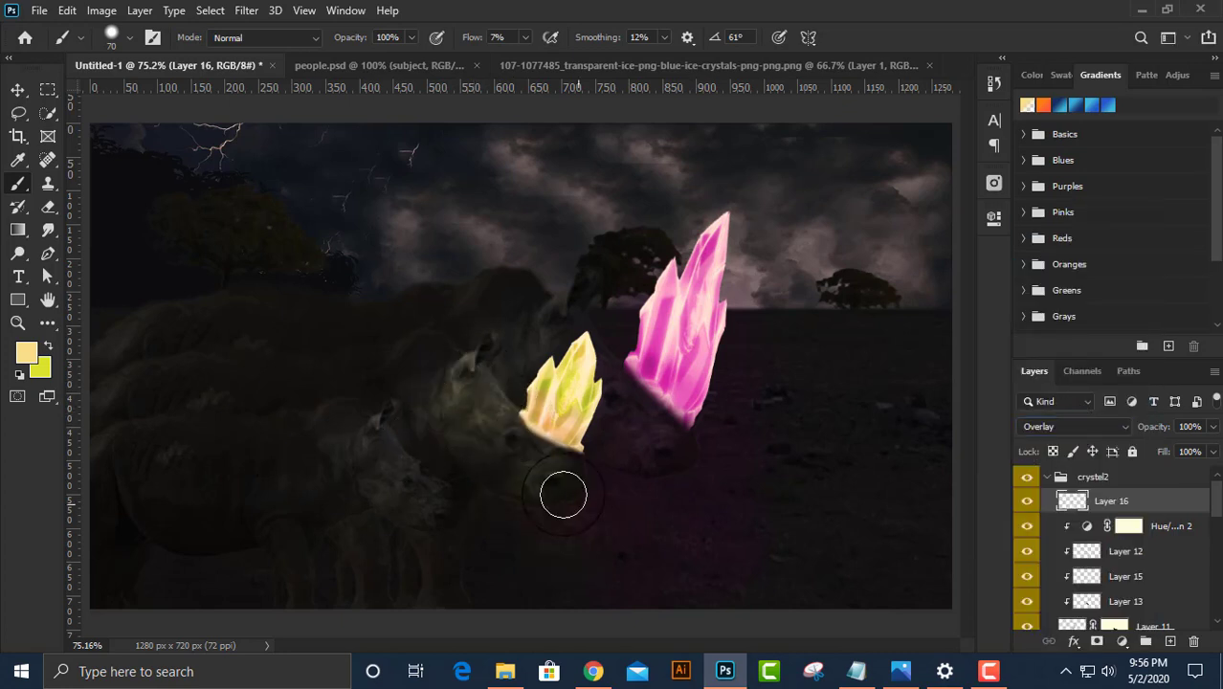
# Brush yellow-green glow around the rhino's horn and hide Layer 15.
pyautogui.keyDown('alt'); pyautogui.click(564, 402); pyautogui.keyUp('alt')
pyautogui.moveTo(478, 383)
pyautogui.mouseDown()
pyautogui.moveTo(520, 443)
pyautogui.moveTo(478, 379)
pyautogui.mouseUp()
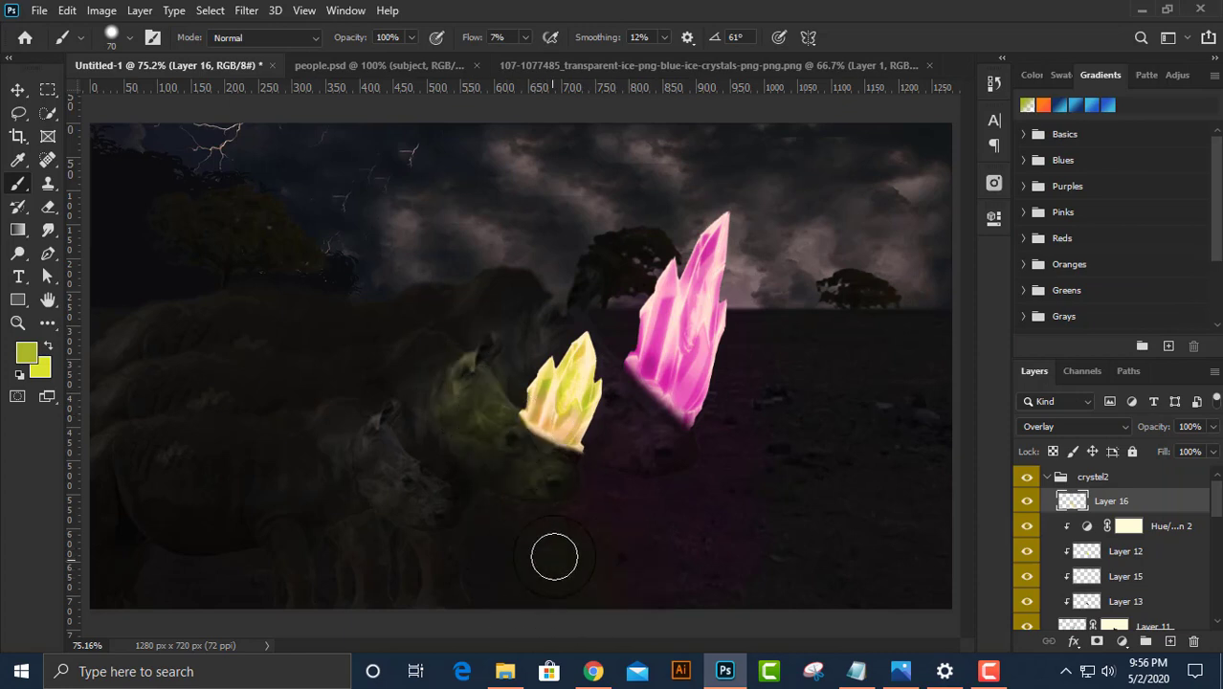
pyautogui.scroll(-1, 1017, 613)
pyautogui.click(1133, 556)
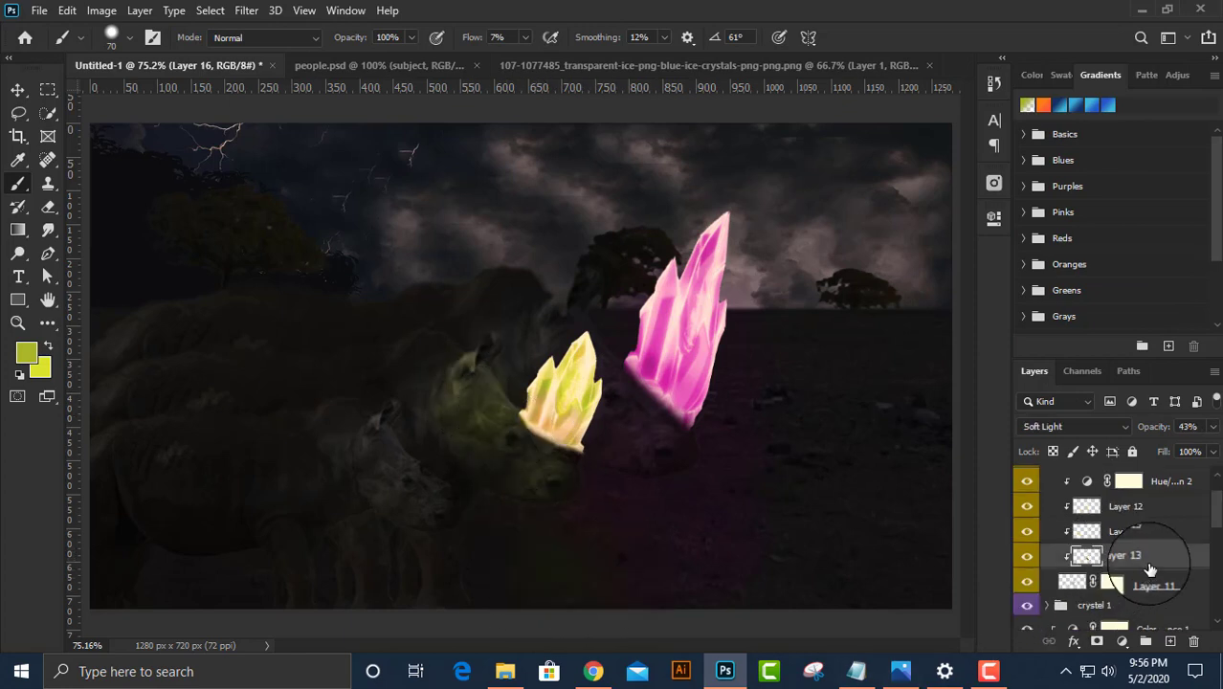
pyautogui.click(1025, 534)
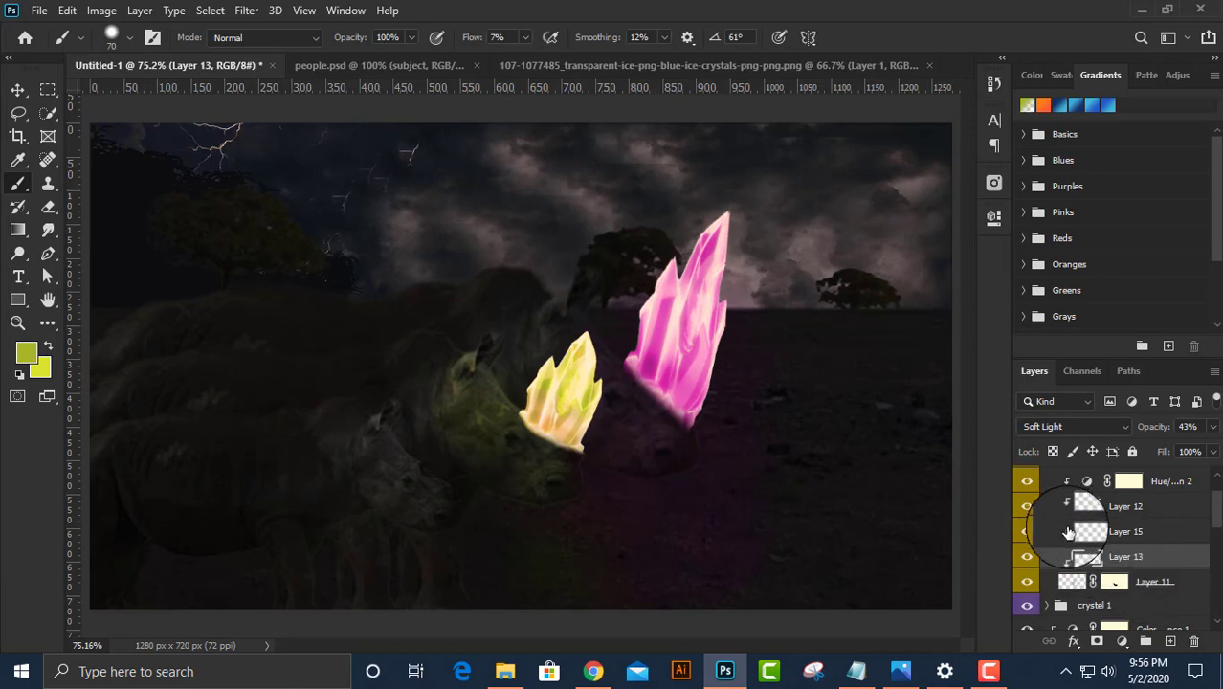
pyautogui.click(1026, 531)
pyautogui.click(1120, 627)
pyautogui.scroll(-2, 1148, 605)
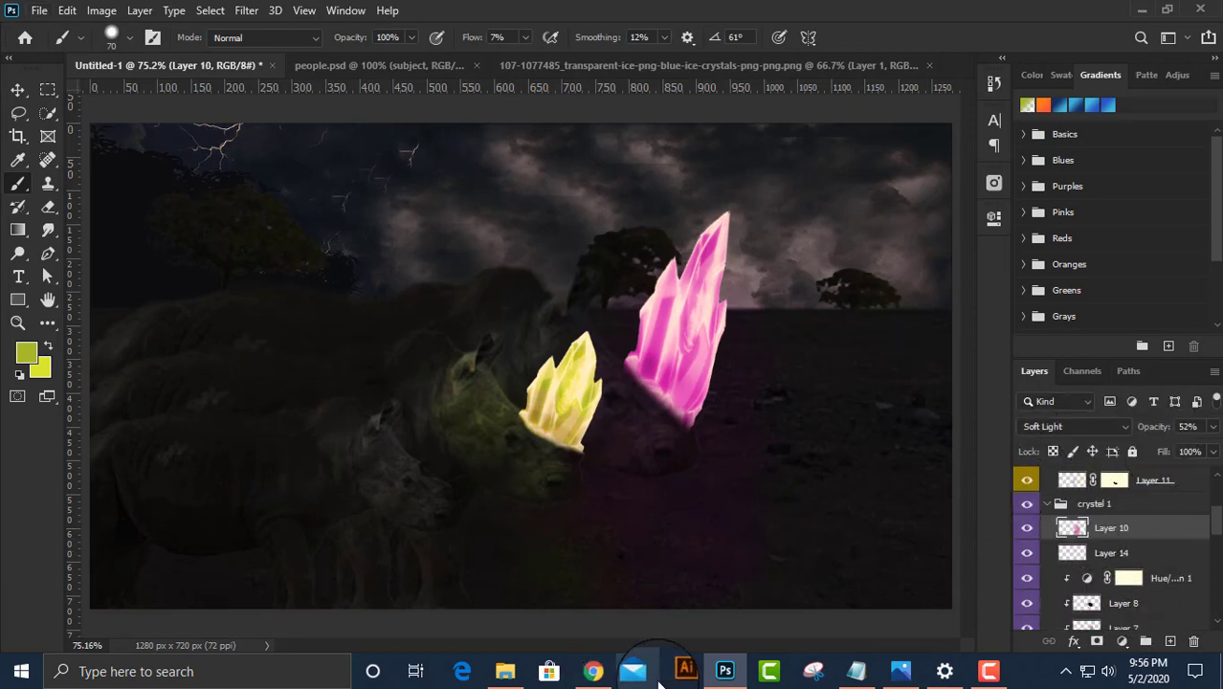
# On Layer 16, paint sampled light yellow over the left crystal to brighten it.
pyautogui.press('e')
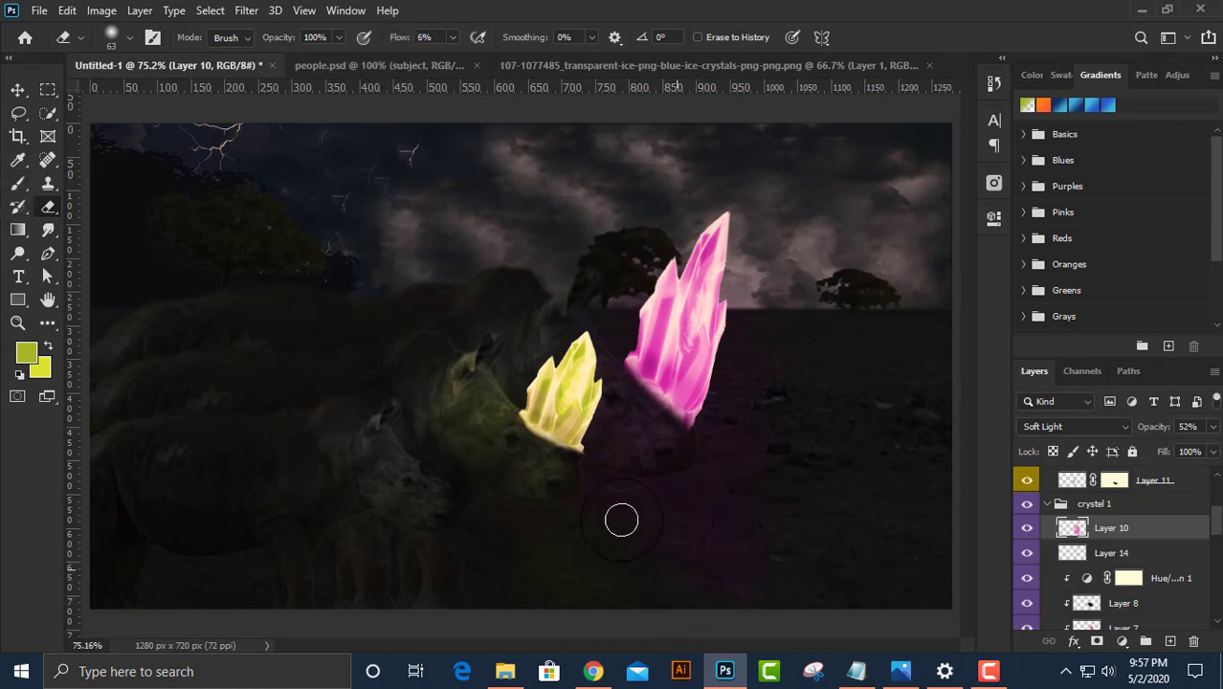
pyautogui.scroll(2, 1053, 565)
pyautogui.scroll(2, 1078, 573)
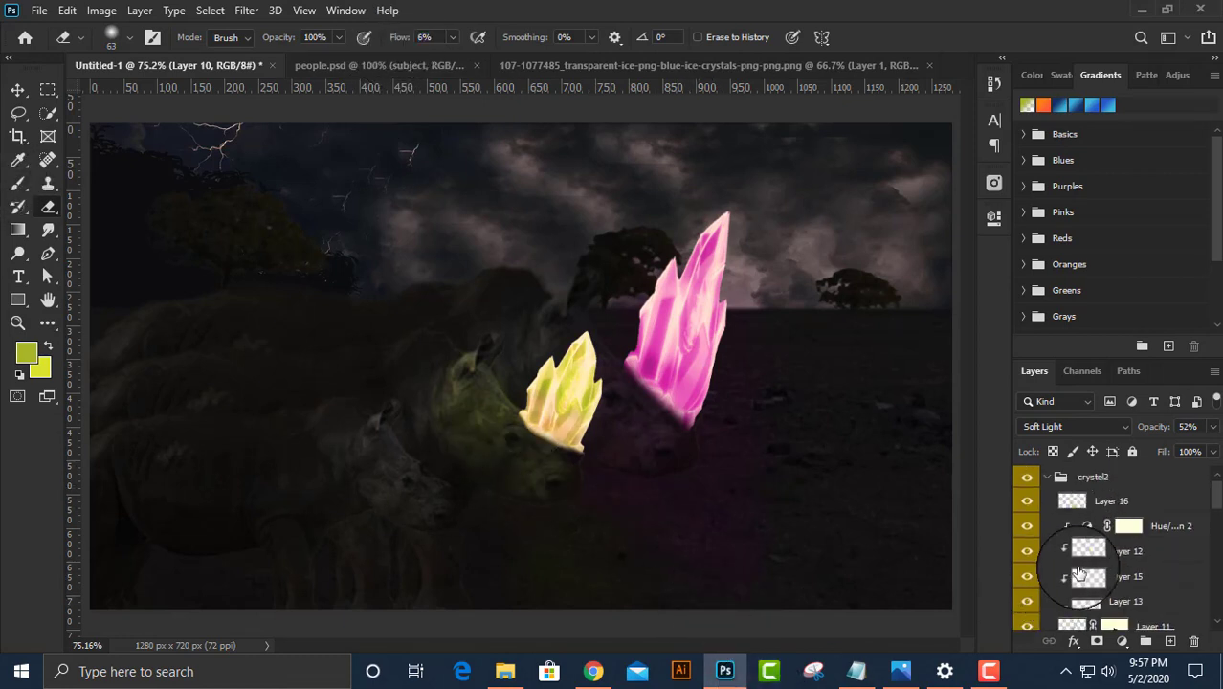
pyautogui.click(1168, 503)
pyautogui.press('b')
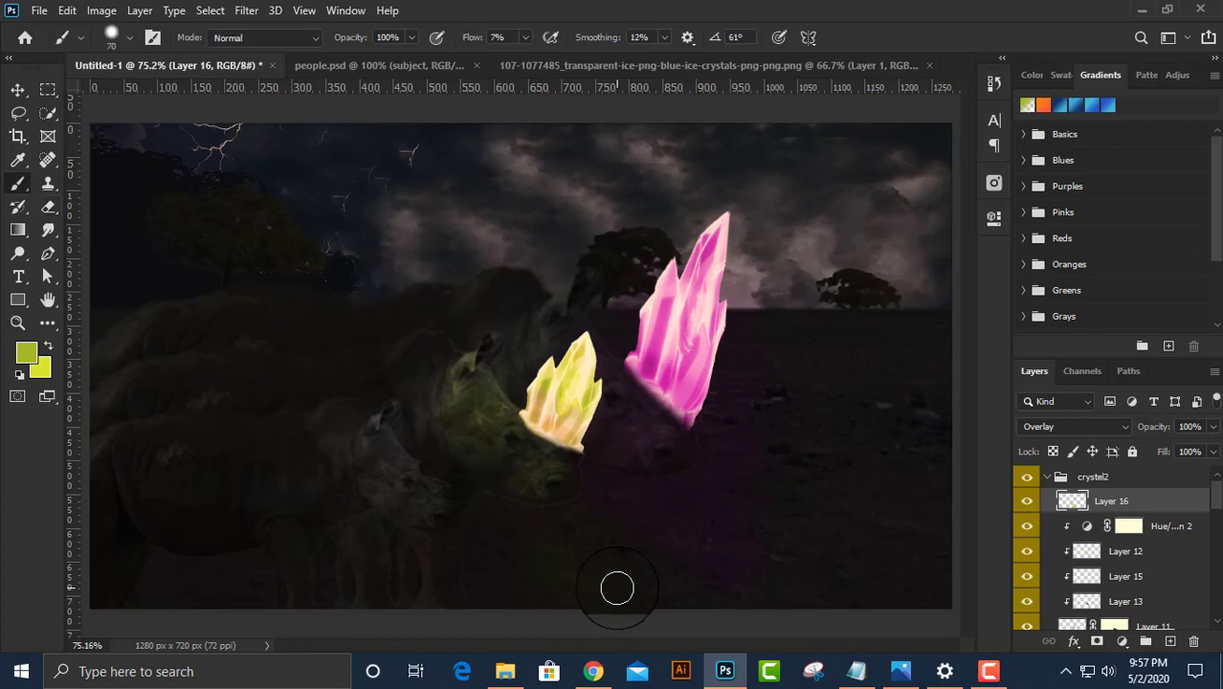
pyautogui.moveTo(561, 507)
pyautogui.mouseDown()
pyautogui.moveTo(560, 396)
pyautogui.moveTo(586, 396)
pyautogui.moveTo(577, 366)
pyautogui.mouseUp()
pyautogui.keyDown('alt'); pyautogui.click(577, 366); pyautogui.keyUp('alt')
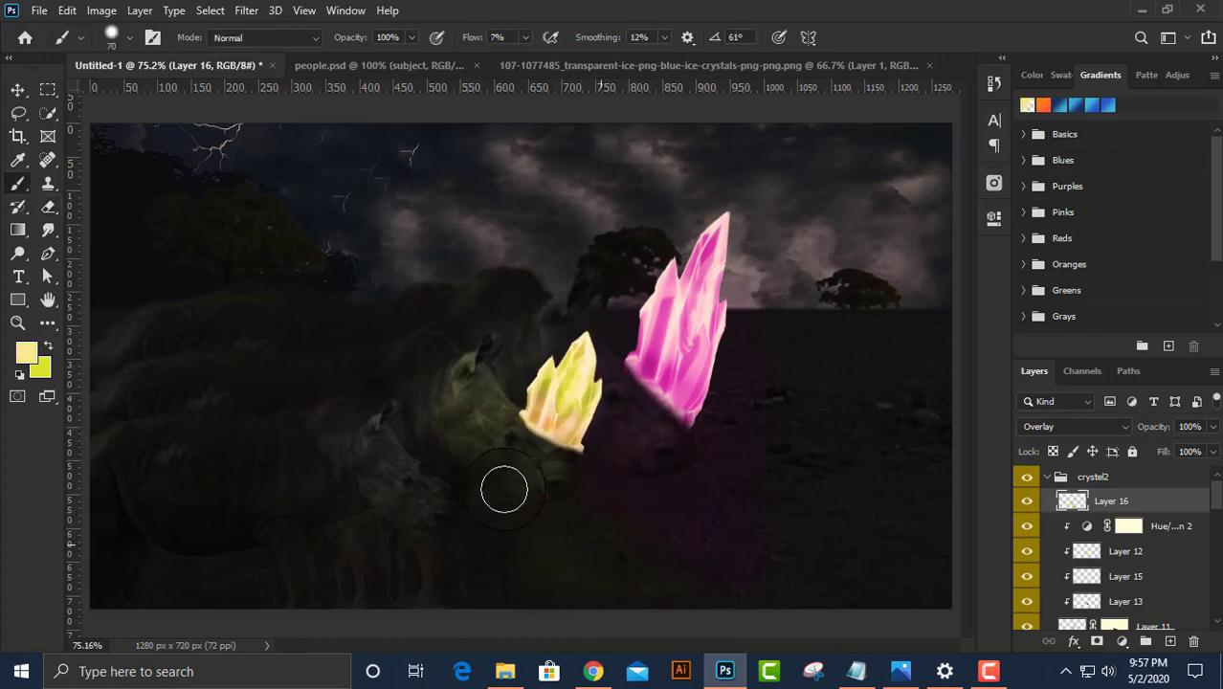
pyautogui.moveTo(505, 489)
pyautogui.mouseDown()
pyautogui.moveTo(532, 355)
pyautogui.moveTo(527, 370)
pyautogui.moveTo(513, 364)
pyautogui.moveTo(555, 378)
pyautogui.mouseUp()
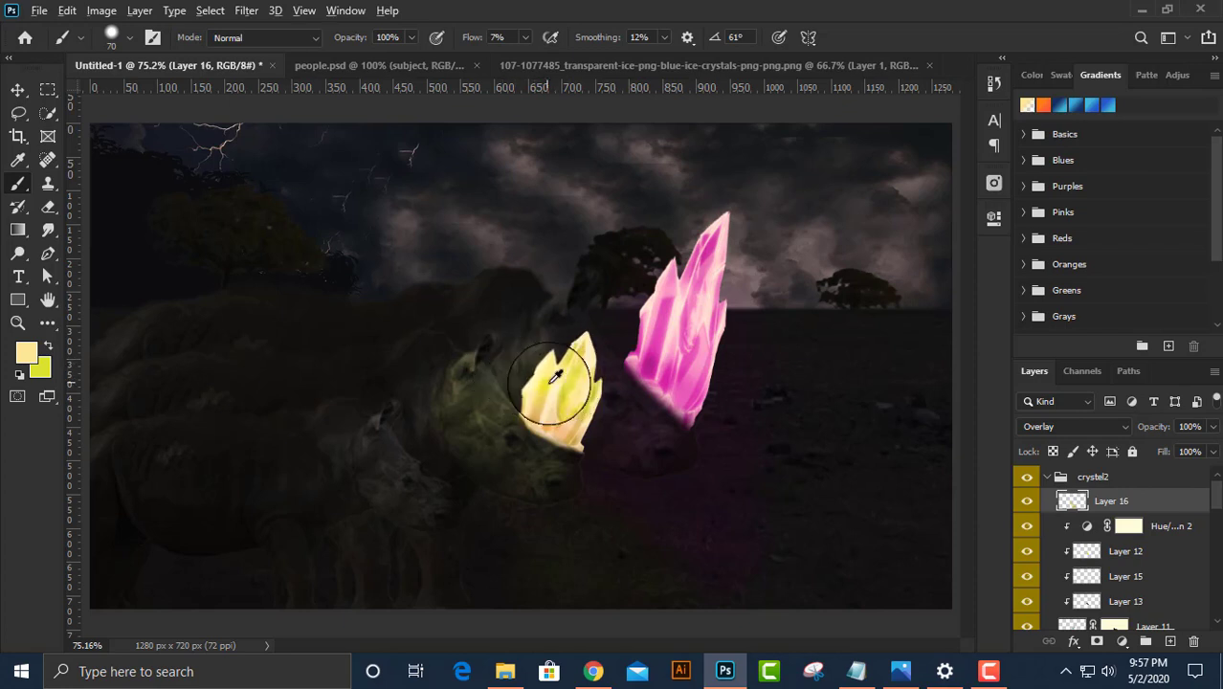
# Sample a more saturated yellow and adjust the brush to size 65 with 1% flow.
pyautogui.keyDown('alt'); pyautogui.click(554, 377); pyautogui.keyUp('alt')
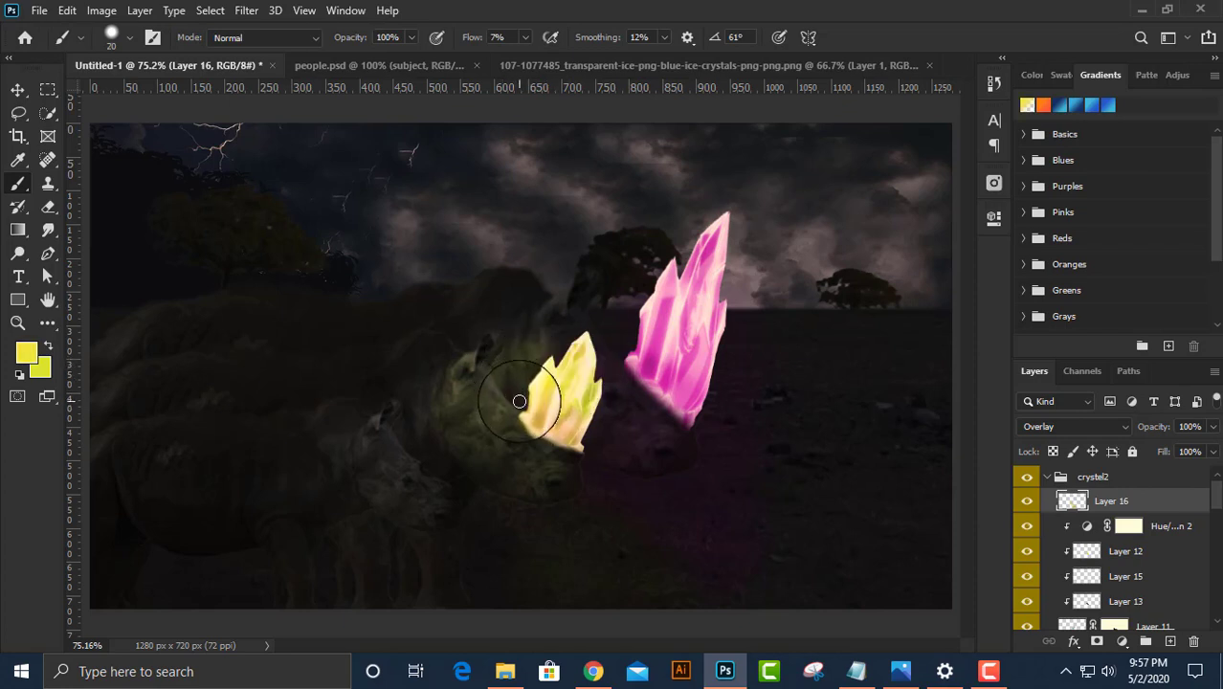
pyautogui.moveTo(519, 401); pyautogui.dragTo(574, 407)
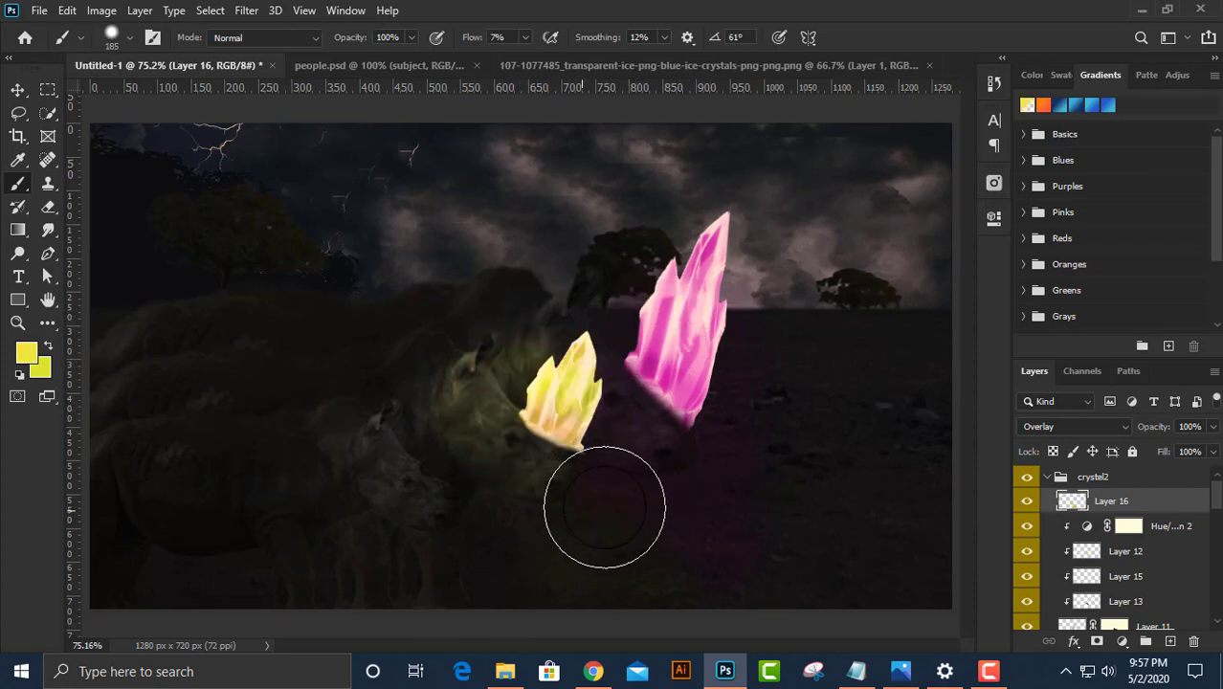
pyautogui.moveTo(604, 507); pyautogui.dragTo(571, 507)
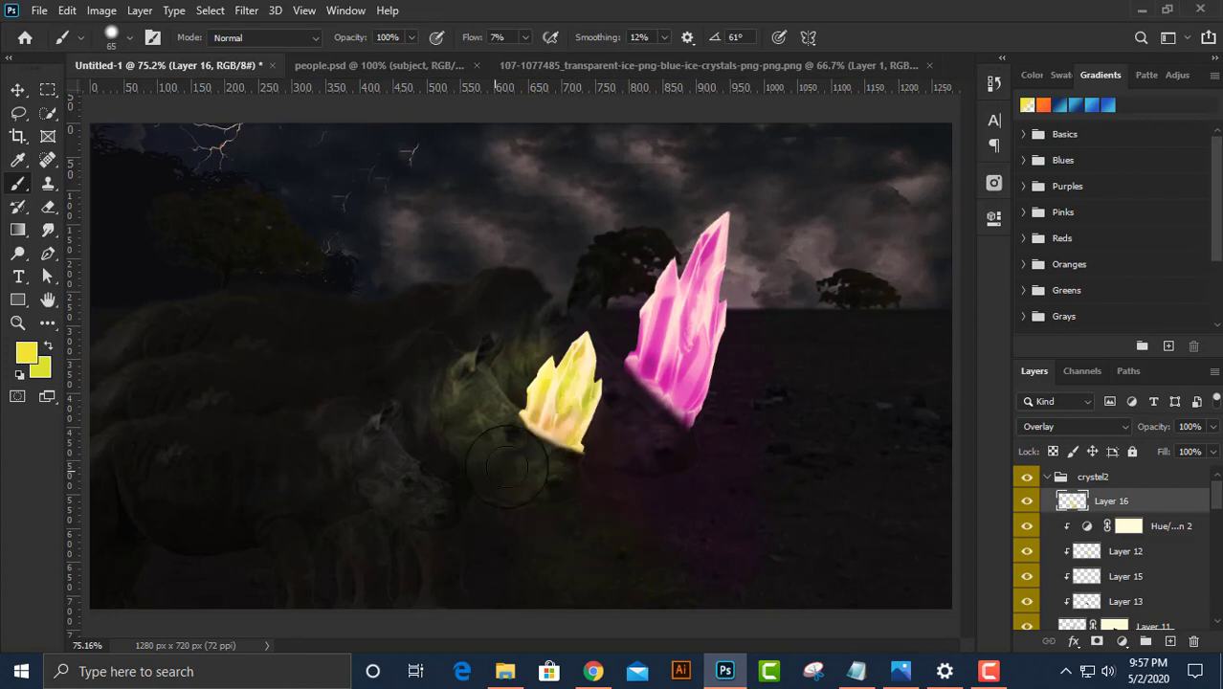
pyautogui.moveTo(470, 37); pyautogui.dragTo(445, 37)
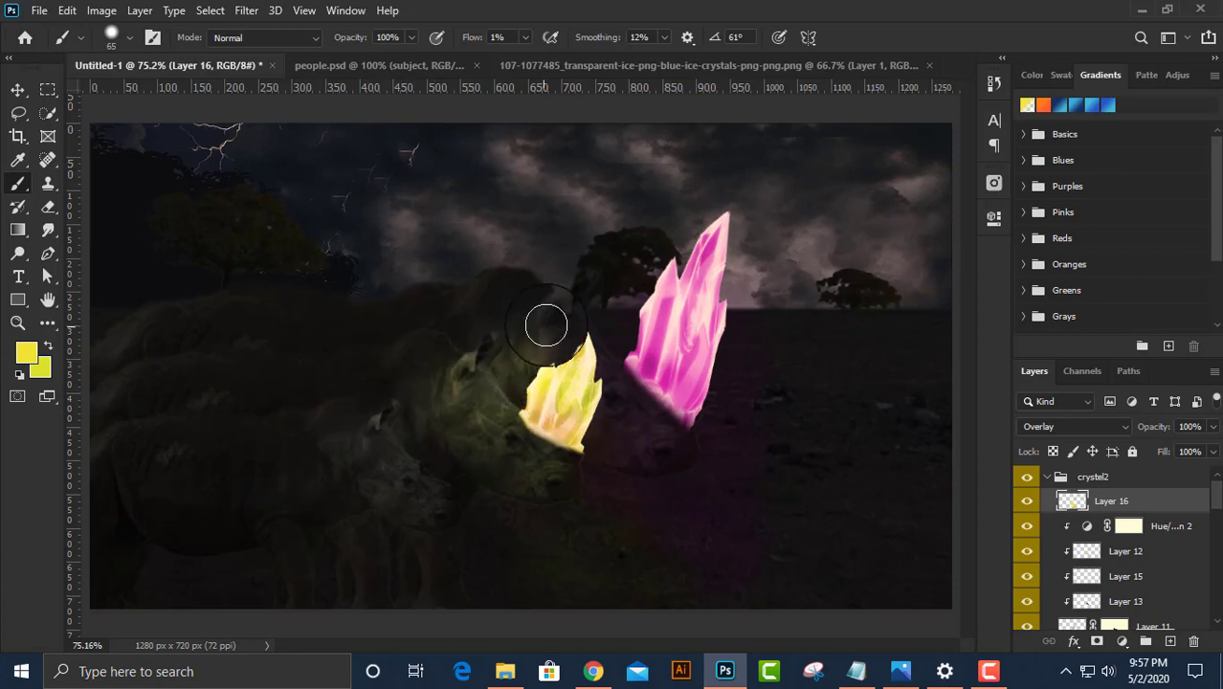
pyautogui.keyDown('alt'); pyautogui.scroll(-3, 574, 402); pyautogui.keyUp('alt')
pyautogui.scroll(-3, 1124, 565)
pyautogui.click(1158, 564)
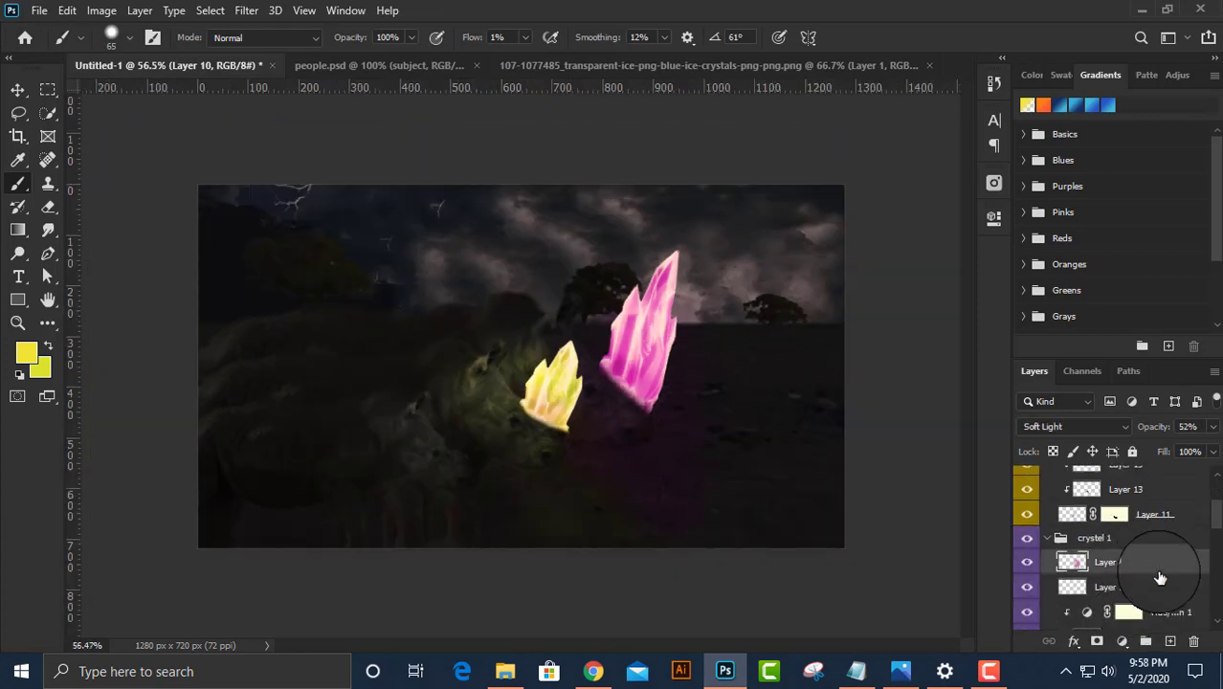
pyautogui.keyDown('alt'); pyautogui.click(634, 332); pyautogui.keyUp('alt')
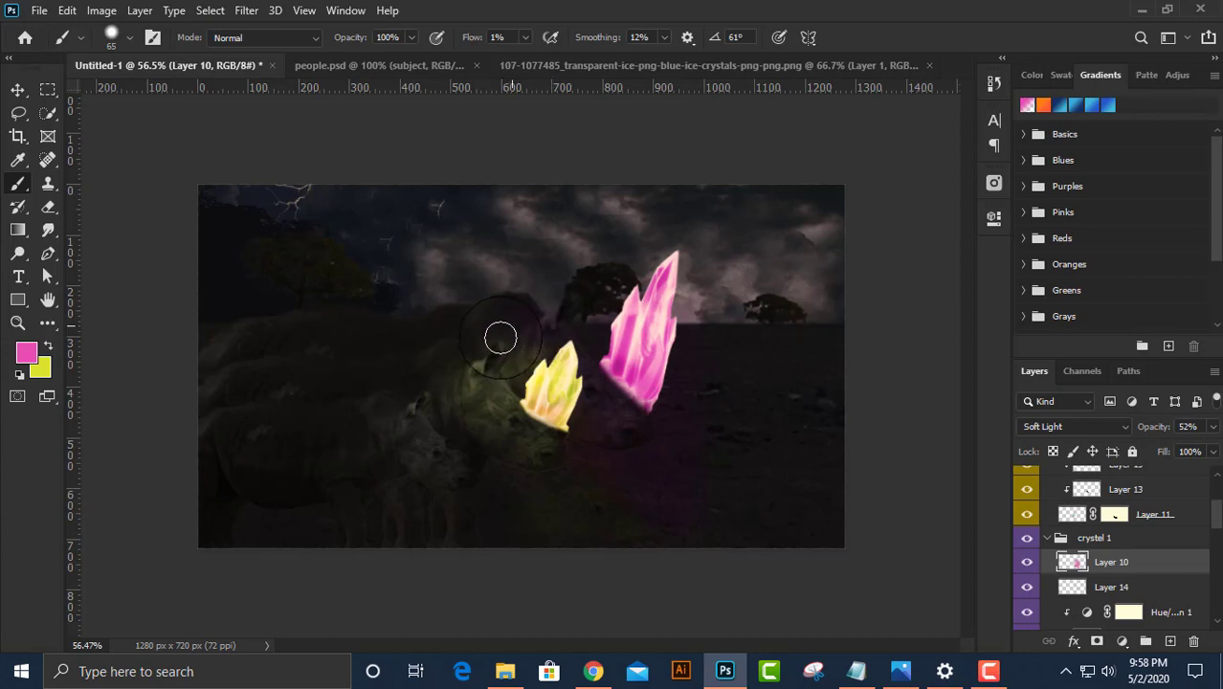
pyautogui.moveTo(501, 338); pyautogui.dragTo(494, 324)
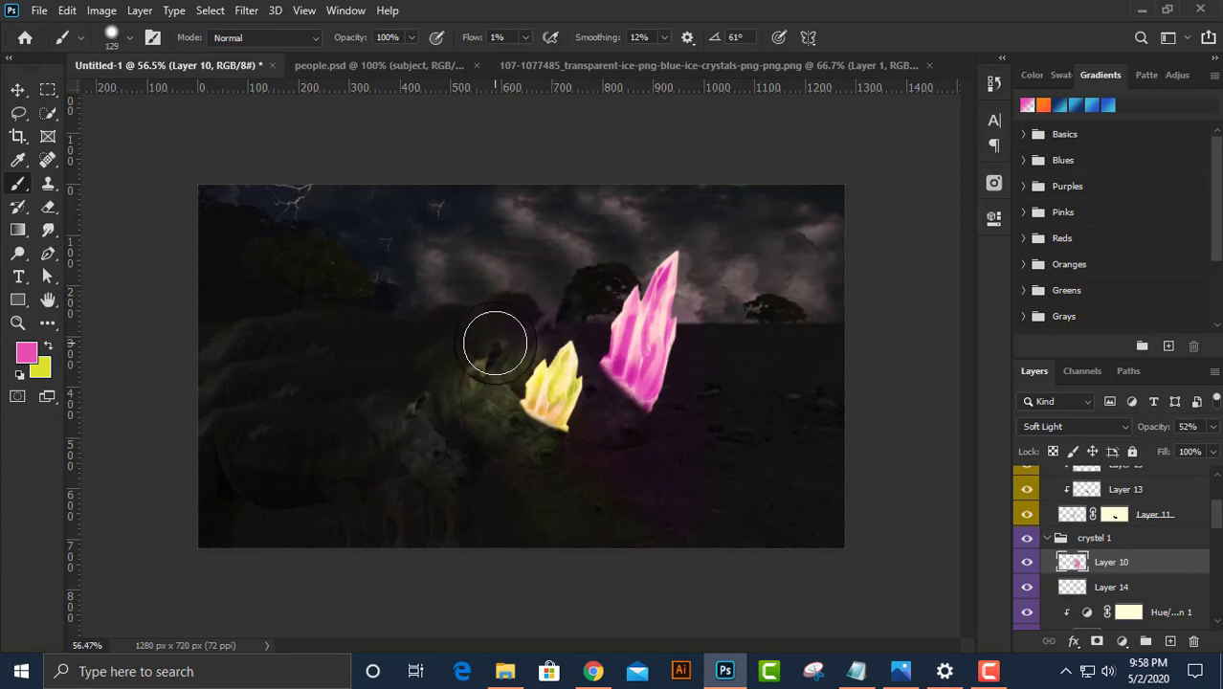
pyautogui.scroll(-3, 800, 478)
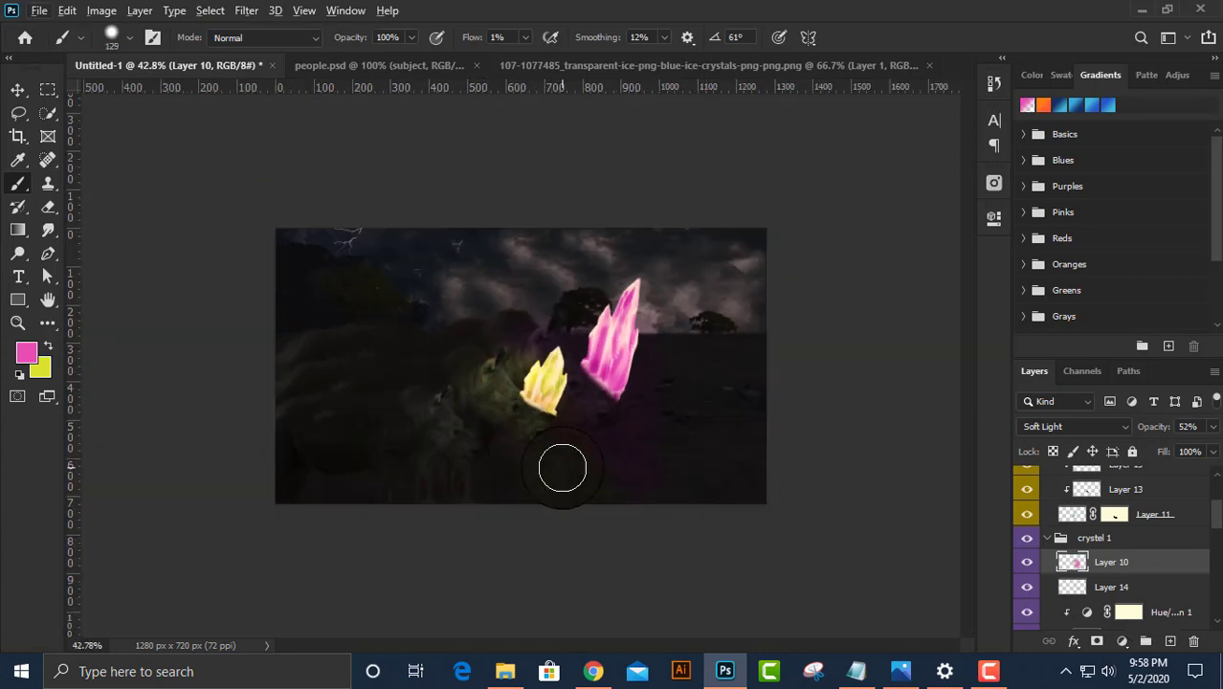
pyautogui.scroll(5, 561, 468)
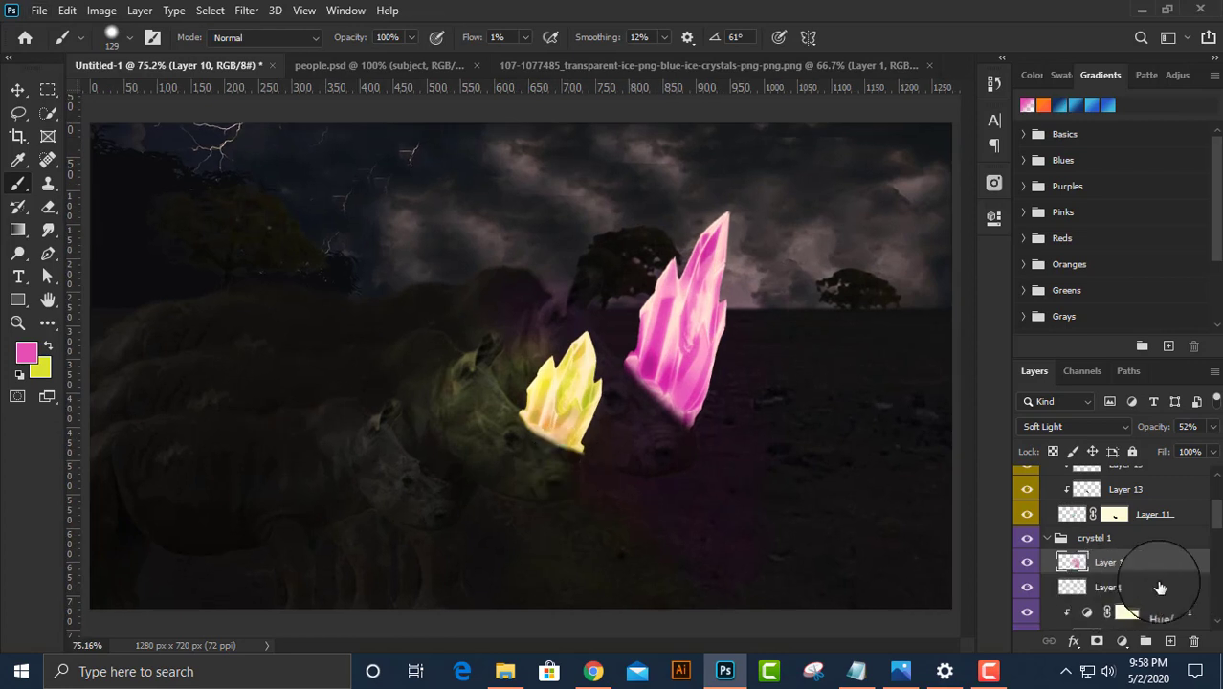
pyautogui.click(1060, 539)
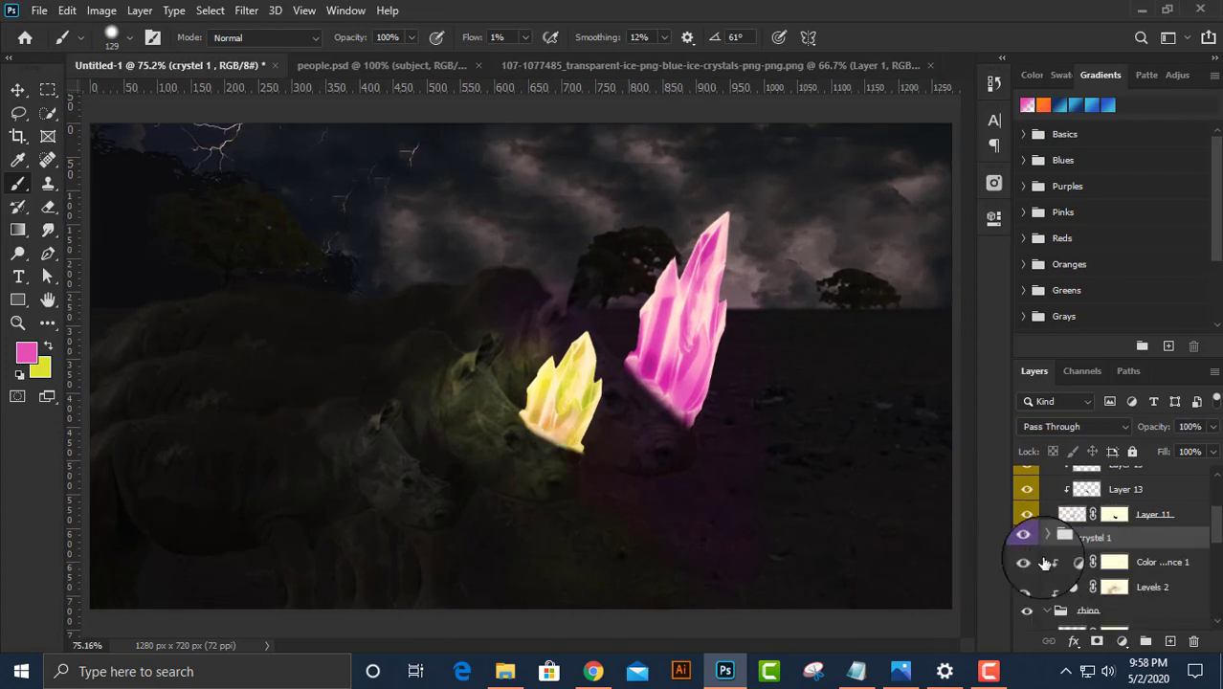
pyautogui.click(1047, 476)
pyautogui.scroll(-2, 526, 417)
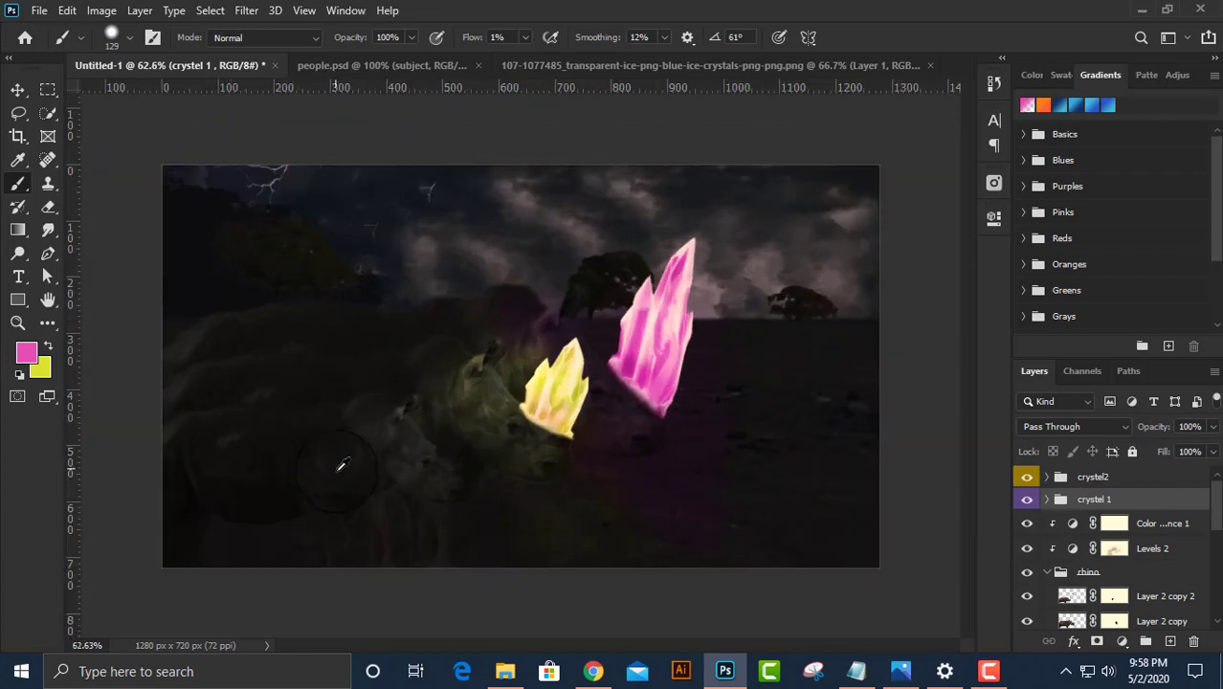
pyautogui.click(1169, 641)
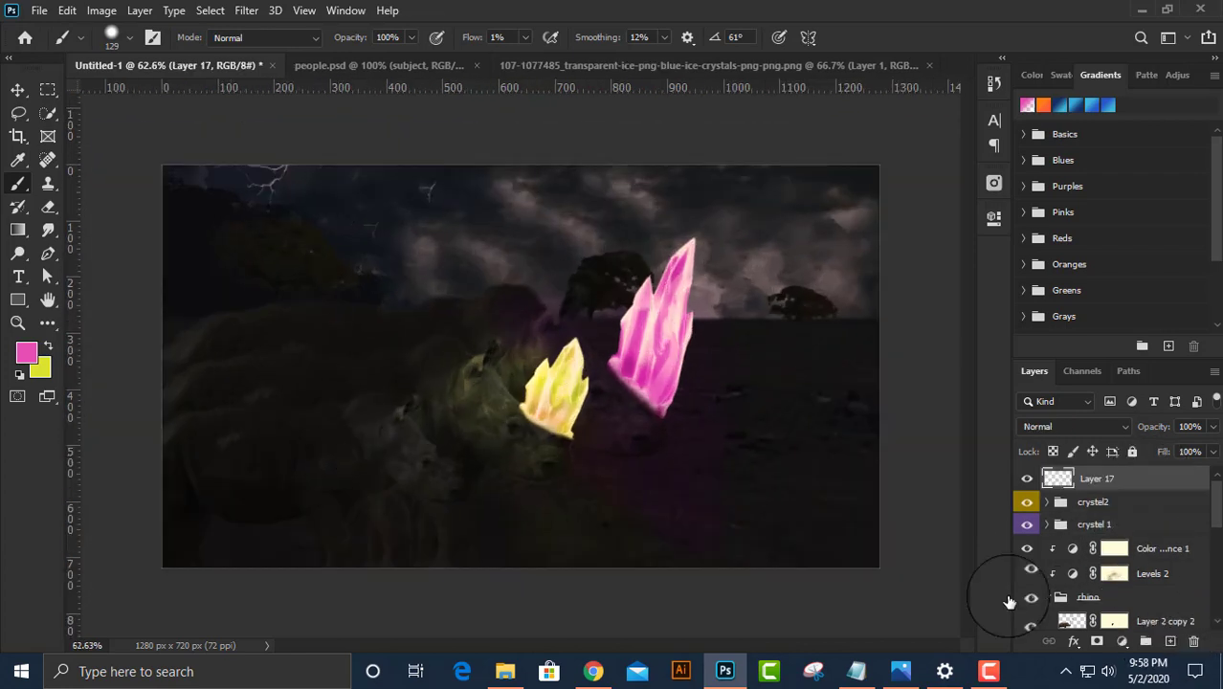
pyautogui.scroll(-3, 1084, 550)
pyautogui.scroll(1, 1084, 551)
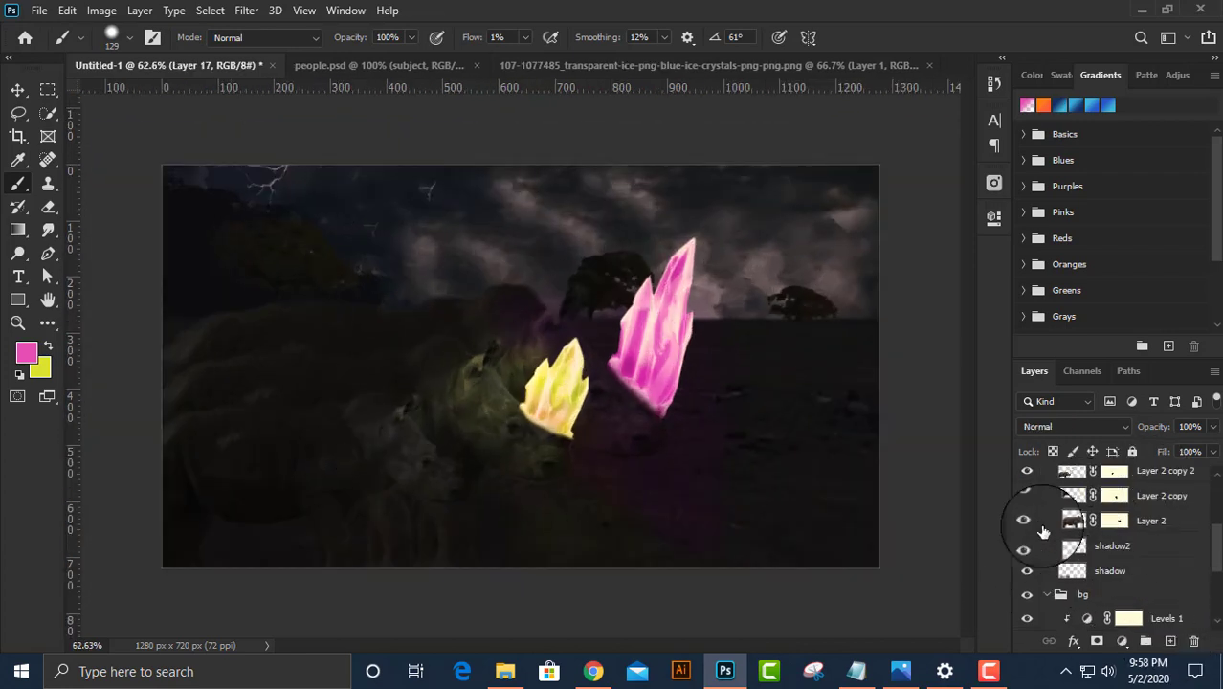
pyautogui.keyDown('alt'); pyautogui.click(1114, 520); pyautogui.keyUp('alt')
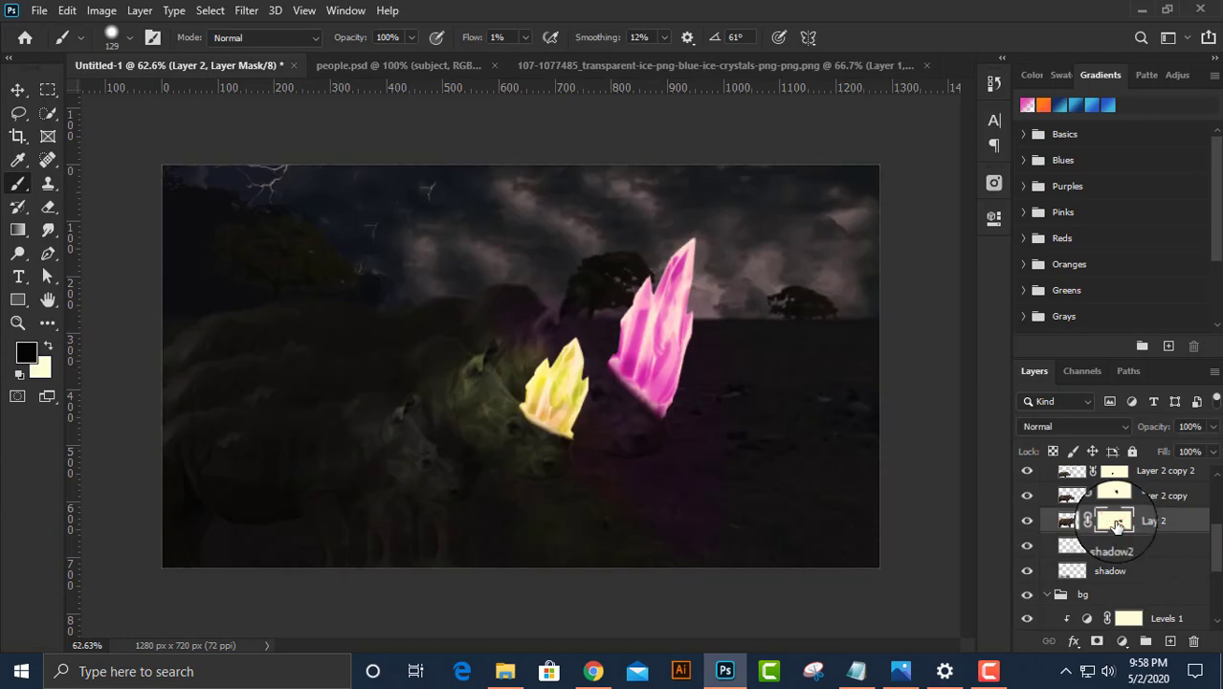
pyautogui.scroll(3, 772, 543)
pyautogui.scroll(-3, 482, 390)
pyautogui.scroll(2, 402, 449)
pyautogui.rightClick(372, 437)
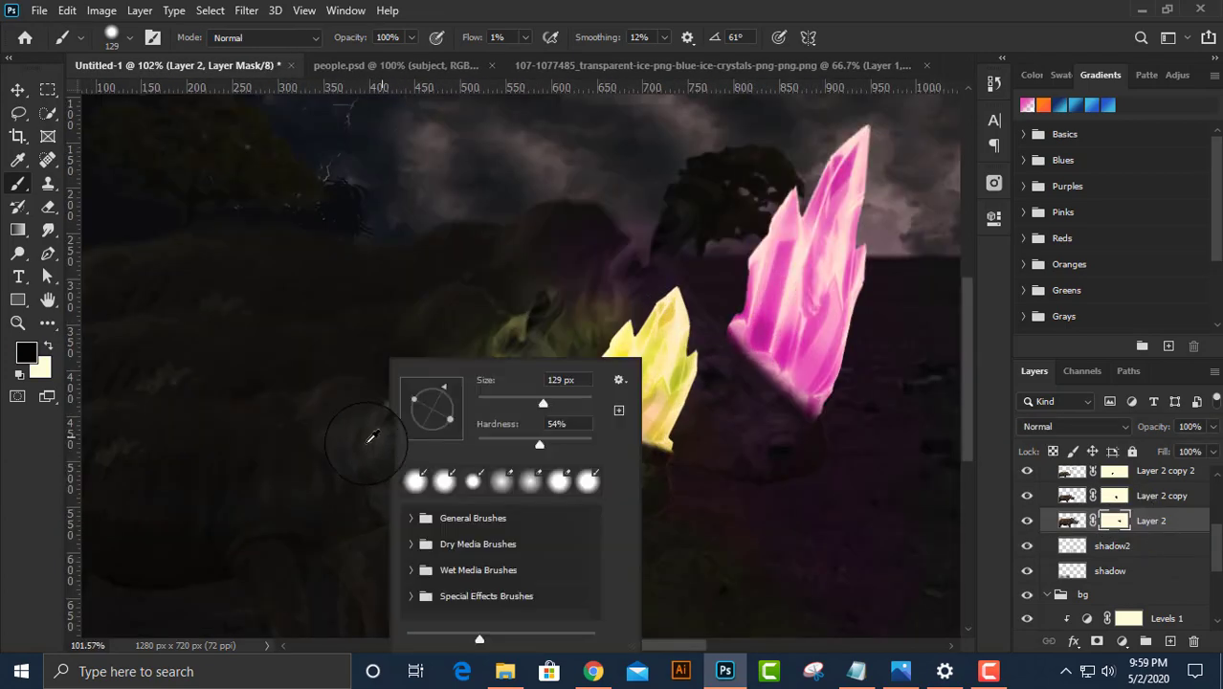
pyautogui.click(1105, 568)
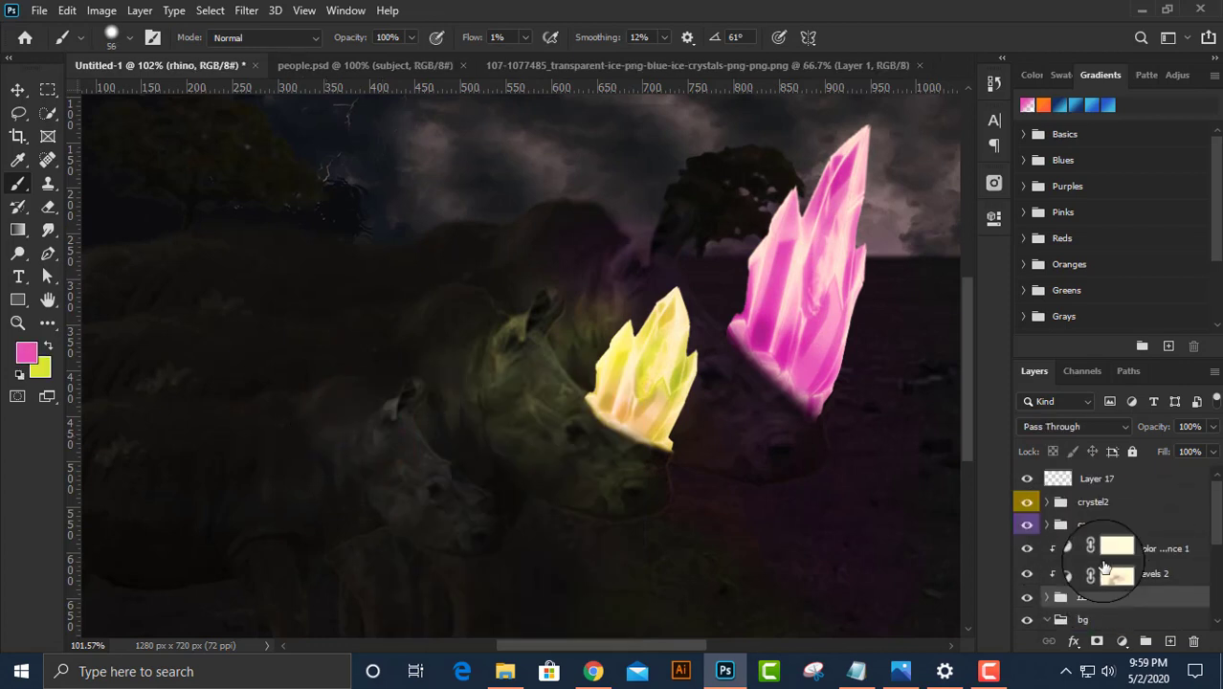
pyautogui.click(1062, 478)
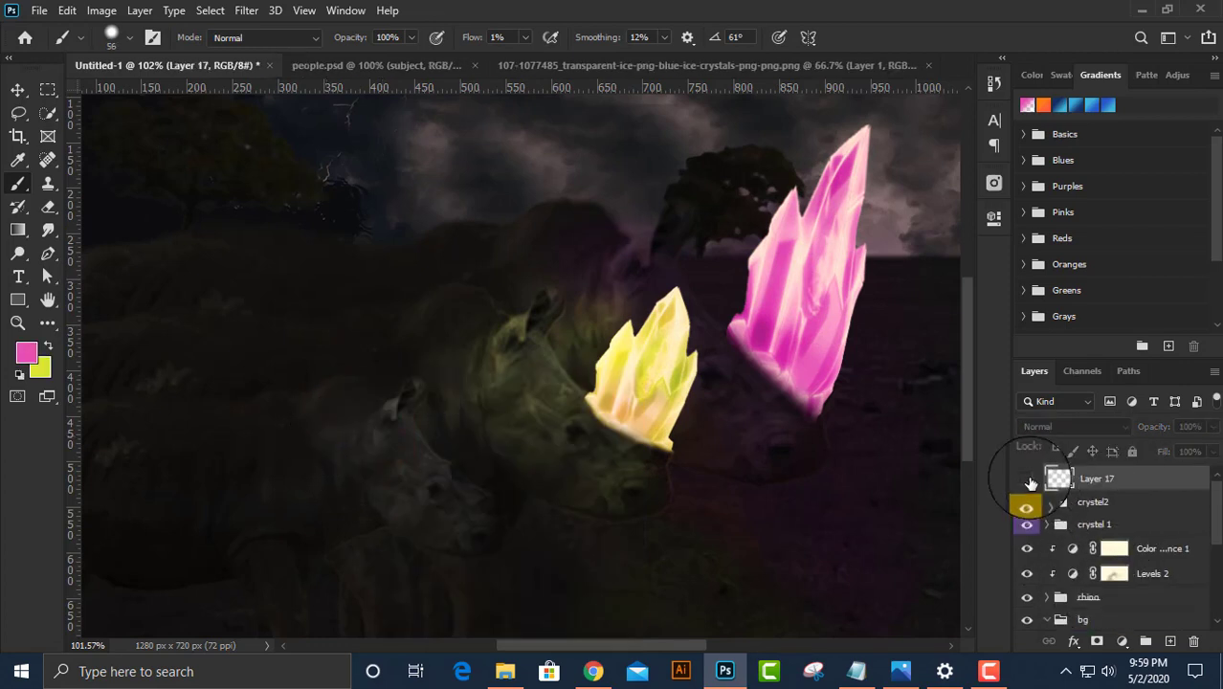
pyautogui.press('Delete')
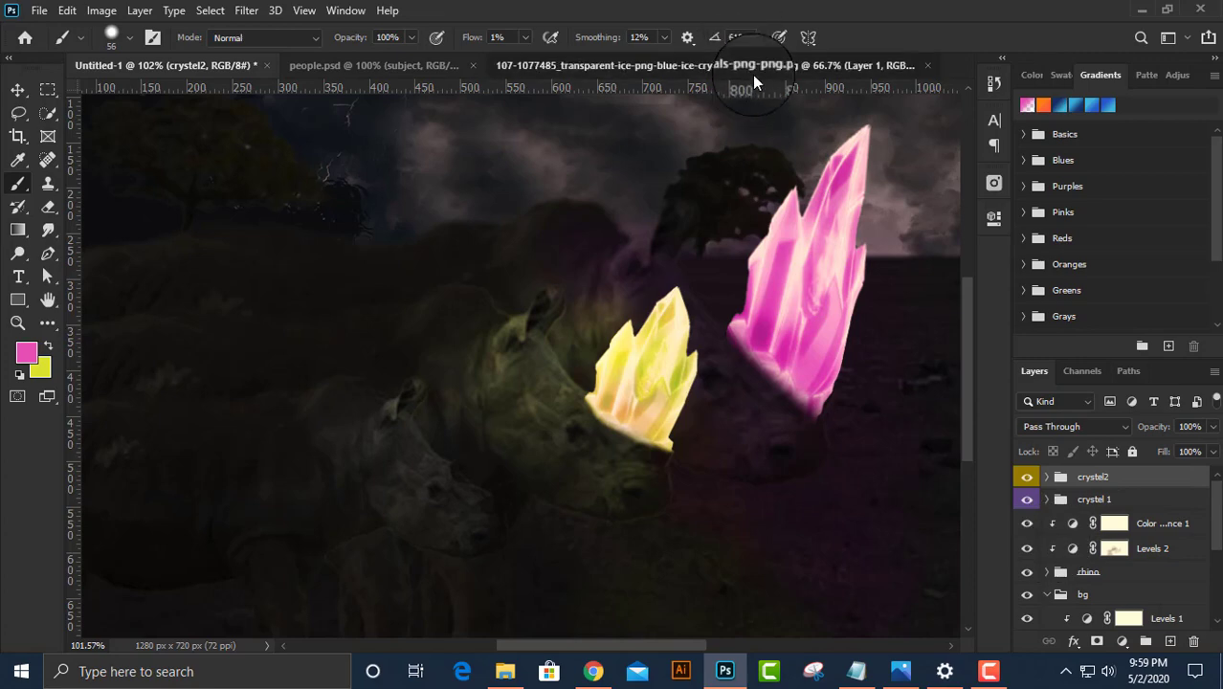
# Bring the blue ice crystal into the composite and move it to the left.
pyautogui.click(752, 65)
pyautogui.moveTo(605, 377); pyautogui.dragTo(510, 326)
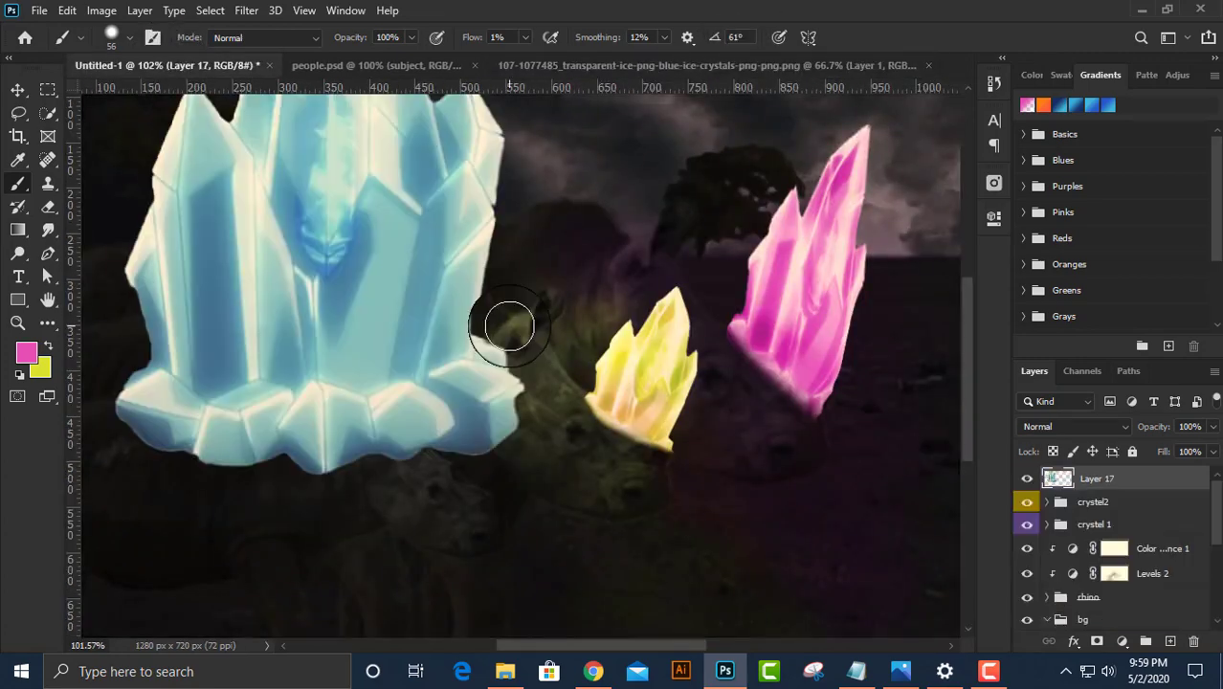
pyautogui.hotkey('ctrl', '0')
pyautogui.press('v')
pyautogui.moveTo(313, 272); pyautogui.dragTo(252, 292)
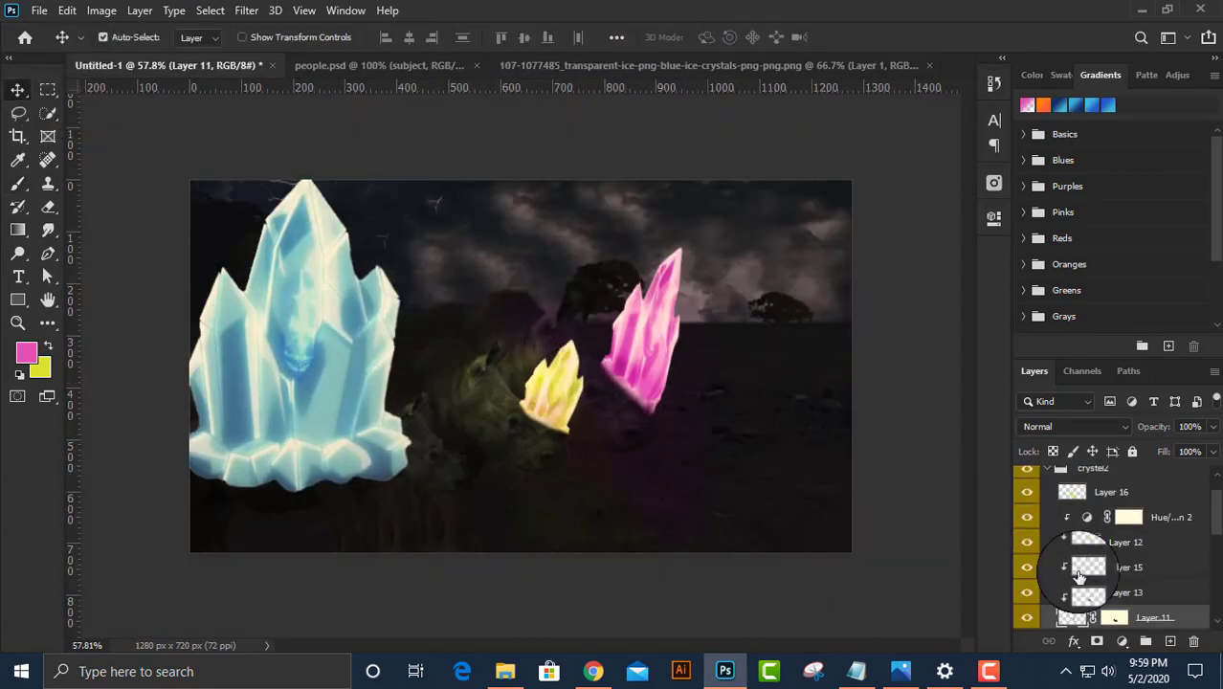
# Reposition the yellow crystal on the horn and scale it down slightly.
pyautogui.moveTo(553, 383); pyautogui.dragTo(555, 392)
pyautogui.hotkey('ctrl', 't')
pyautogui.moveTo(553, 334); pyautogui.dragTo(547, 352)
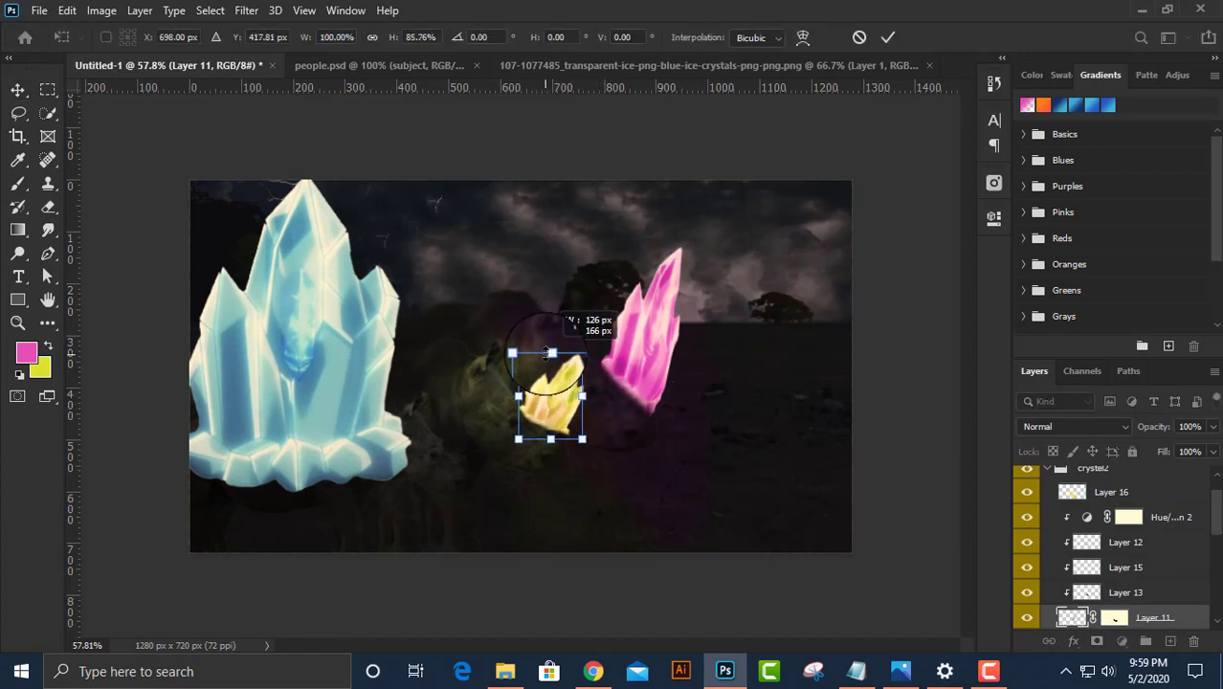
pyautogui.press('Return')
# Scale the blue crystal to about 17%, place it on the left rhino's horn, rotate and squash it.
pyautogui.moveTo(374, 350); pyautogui.dragTo(519, 356)
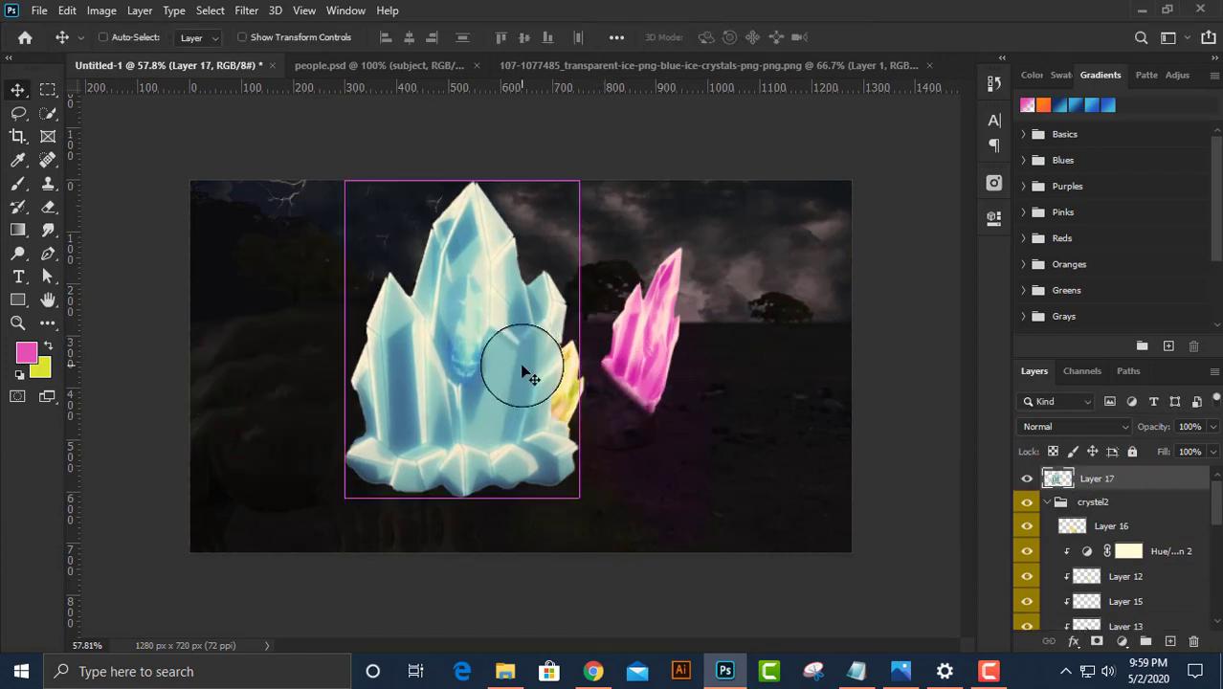
pyautogui.hotkey('ctrl', 't')
pyautogui.moveTo(344, 180); pyautogui.dragTo(532, 431)
pyautogui.scroll(5, 555, 469)
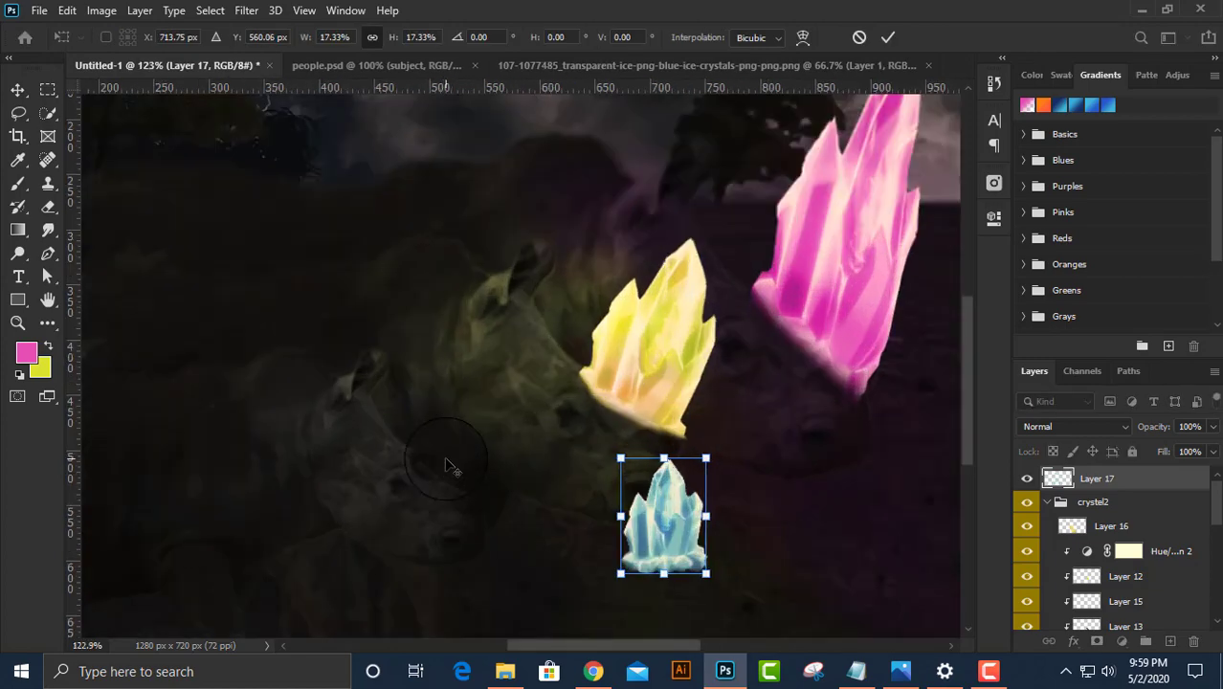
pyautogui.moveTo(766, 547)
pyautogui.mouseDown()
pyautogui.moveTo(519, 396)
pyautogui.moveTo(436, 378)
pyautogui.mouseUp()
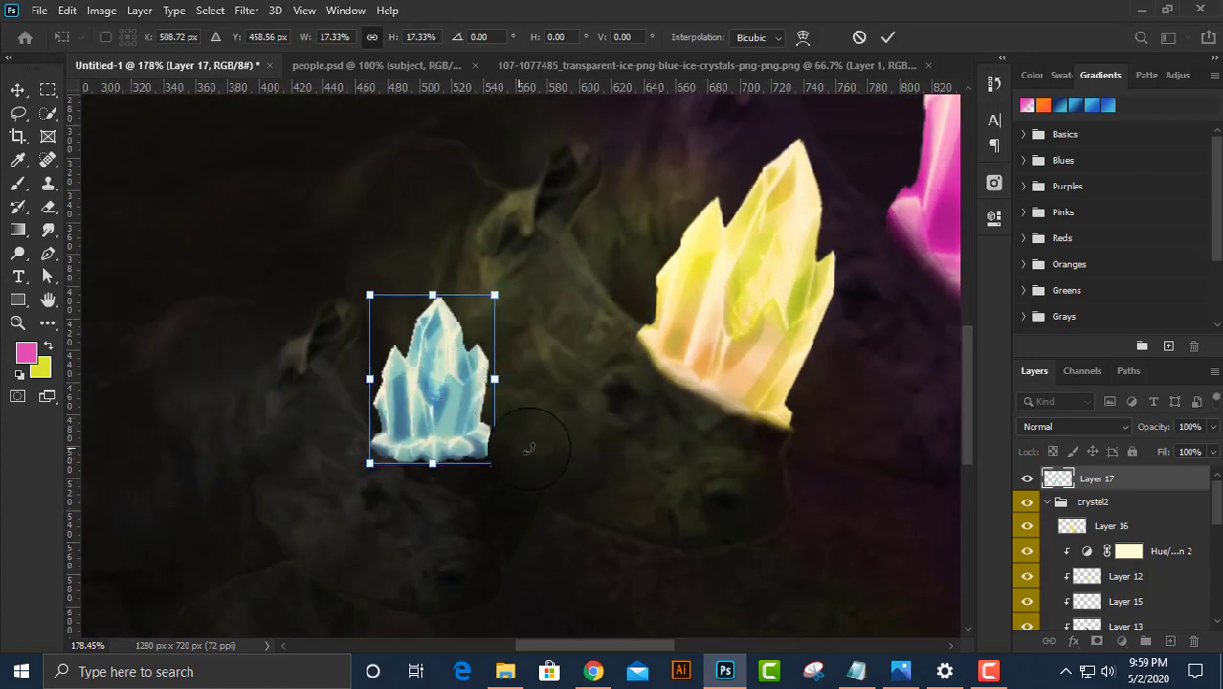
pyautogui.moveTo(502, 473); pyautogui.dragTo(478, 498)
pyautogui.moveTo(446, 424)
pyautogui.mouseDown()
pyautogui.moveTo(475, 437)
pyautogui.moveTo(495, 429)
pyautogui.moveTo(533, 356)
pyautogui.moveTo(515, 393)
pyautogui.mouseUp()
pyautogui.moveTo(495, 444); pyautogui.dragTo(487, 457)
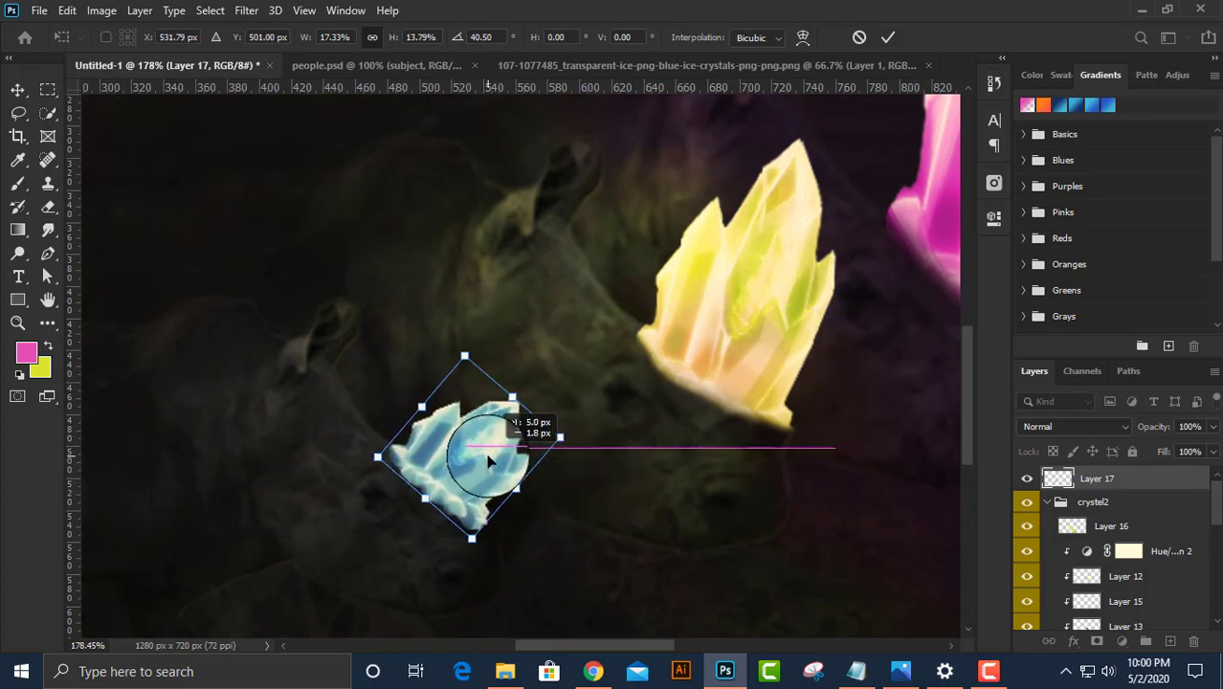
# Warp the blue crystal to fit the horn's shape and add a layer mask.
pyautogui.rightClick(477, 445)
pyautogui.click(503, 250)
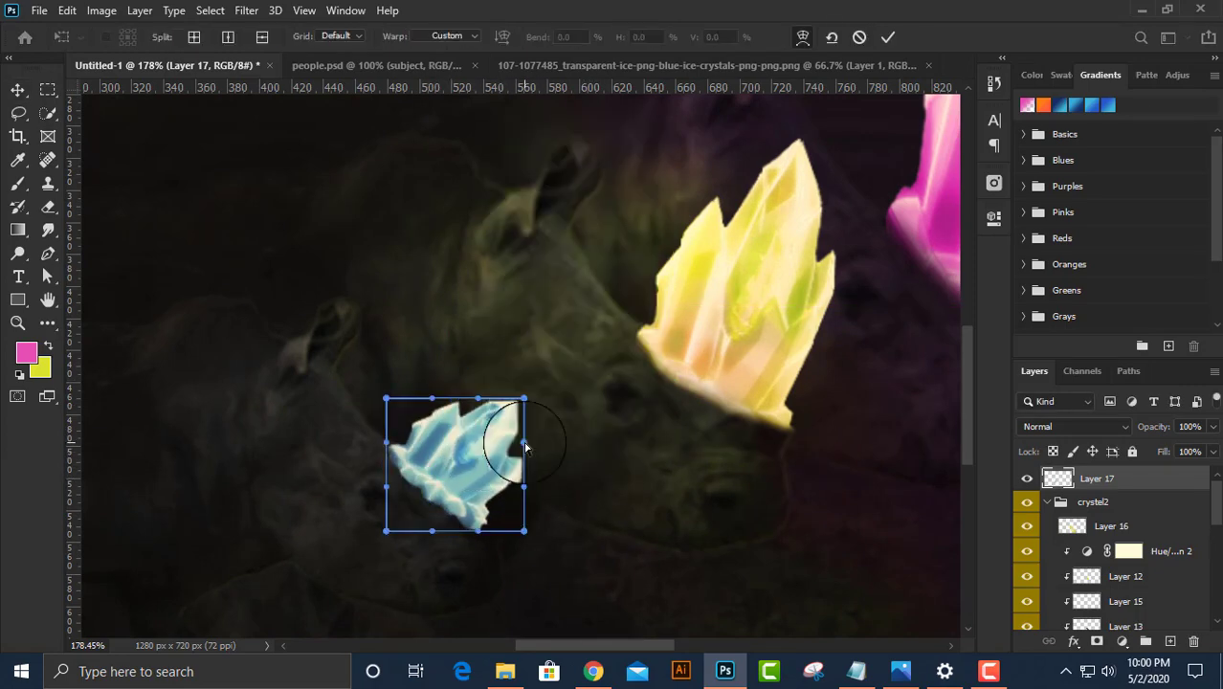
pyautogui.scroll(3, 471, 571)
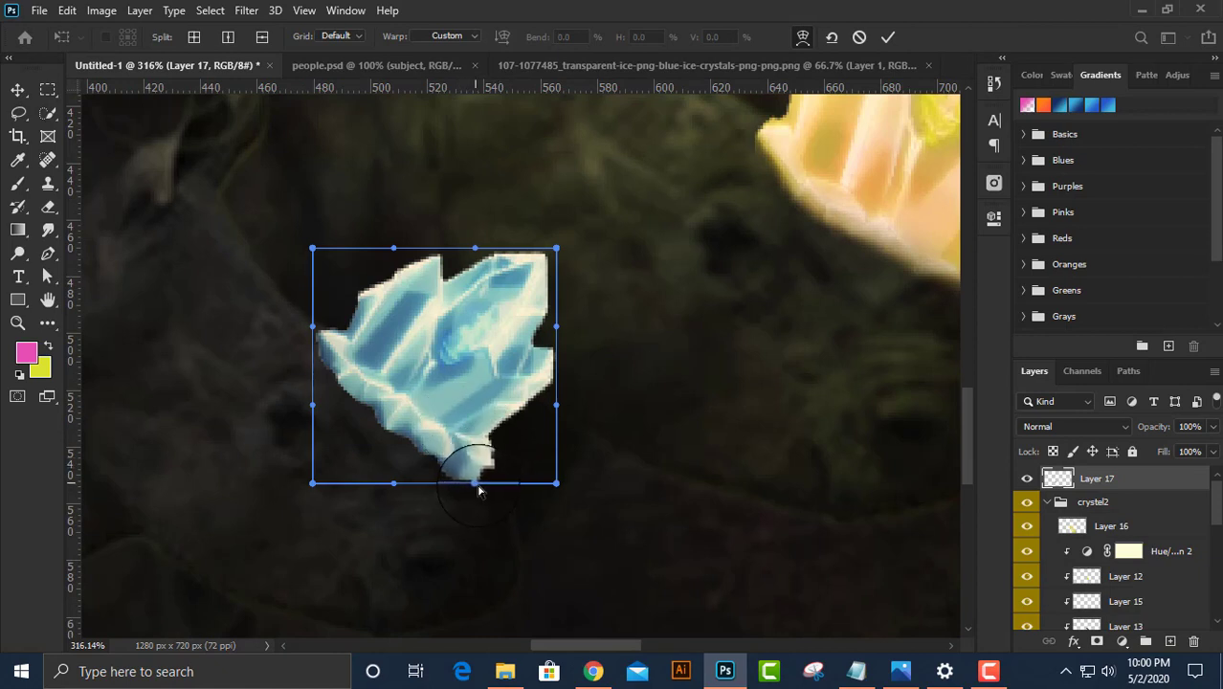
pyautogui.moveTo(479, 490)
pyautogui.mouseDown()
pyautogui.moveTo(483, 458)
pyautogui.moveTo(355, 333)
pyautogui.moveTo(338, 354)
pyautogui.moveTo(377, 384)
pyautogui.moveTo(362, 387)
pyautogui.moveTo(422, 400)
pyautogui.moveTo(404, 410)
pyautogui.mouseUp()
pyautogui.moveTo(527, 301)
pyautogui.mouseDown()
pyautogui.moveTo(513, 273)
pyautogui.moveTo(540, 246)
pyautogui.mouseUp()
pyautogui.moveTo(433, 453); pyautogui.dragTo(423, 433)
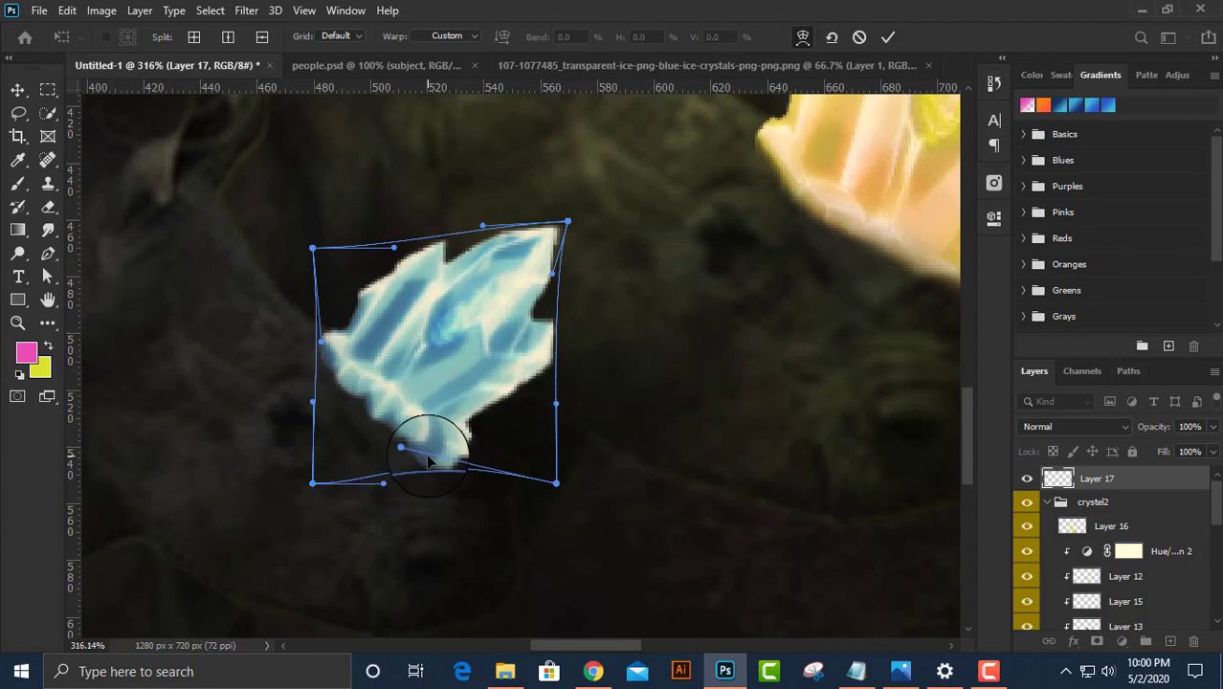
pyautogui.moveTo(536, 325); pyautogui.dragTo(564, 330)
pyautogui.press('Return')
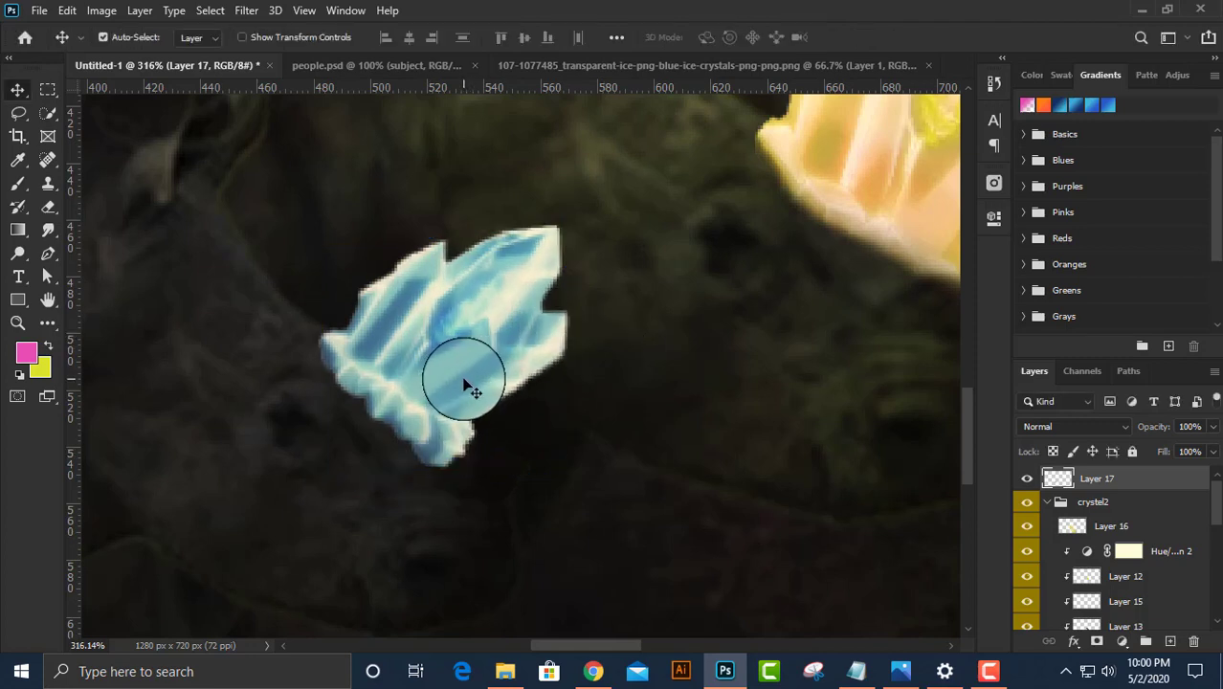
pyautogui.click(1122, 641)
pyautogui.press('b')
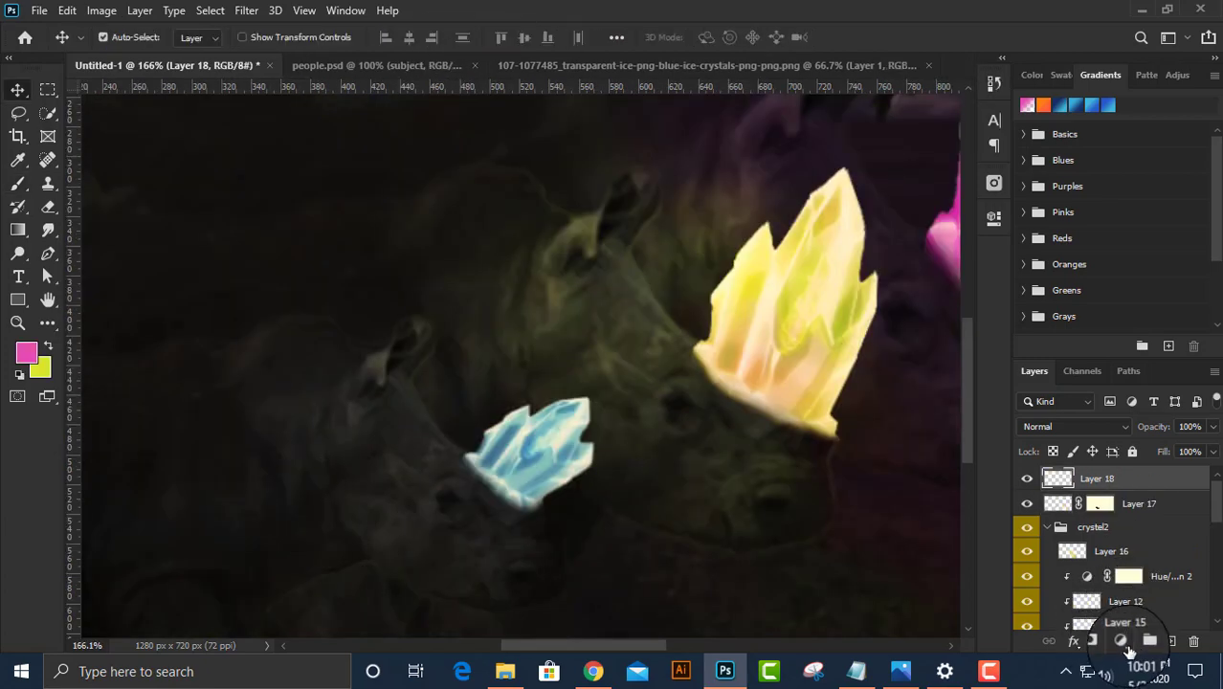
# Add a Hue/Saturation adjustment with Saturation +40.
pyautogui.click(1123, 641)
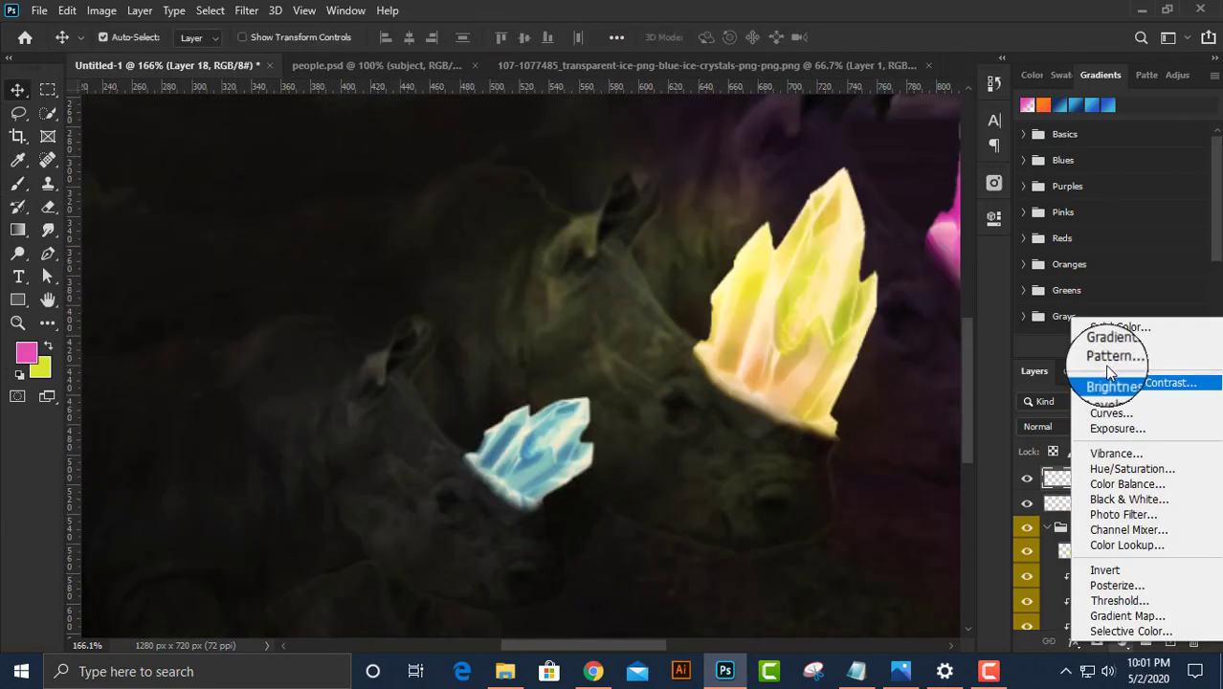
pyautogui.click(1129, 468)
pyautogui.moveTo(884, 377); pyautogui.dragTo(882, 376)
pyautogui.click(840, 517)
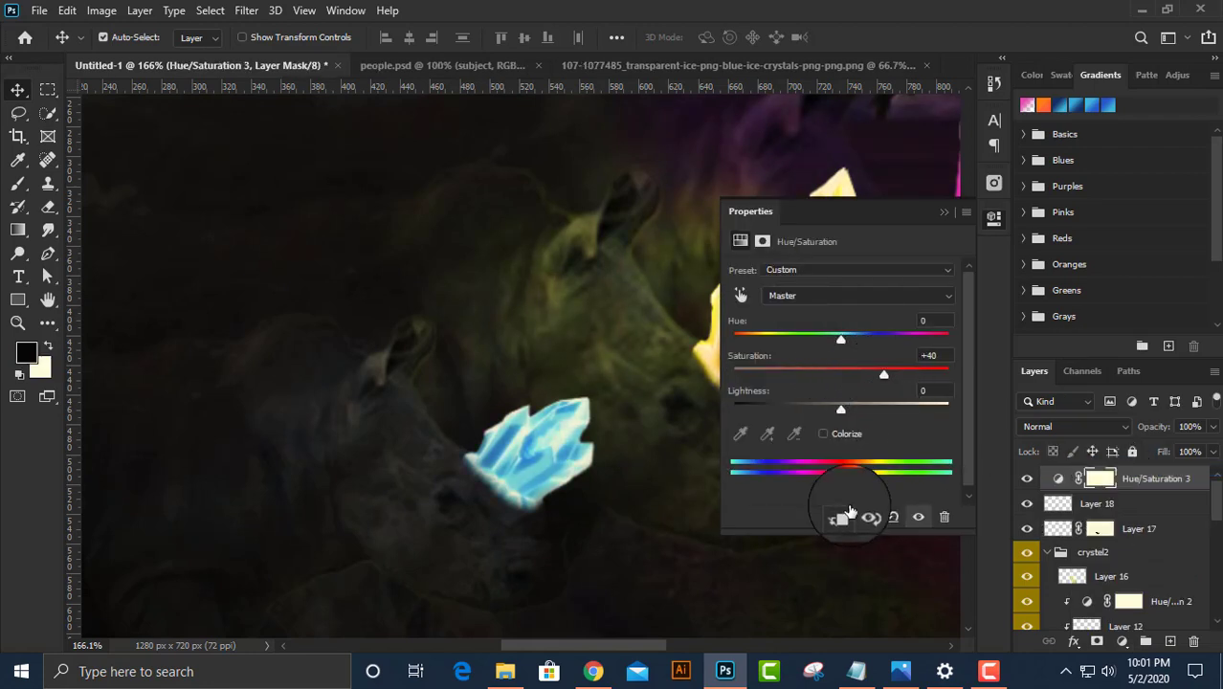
# Move Hue/Saturation 3 below Layer 18, clip it to the blue crystal, and select Layer 18.
pyautogui.click(1026, 504)
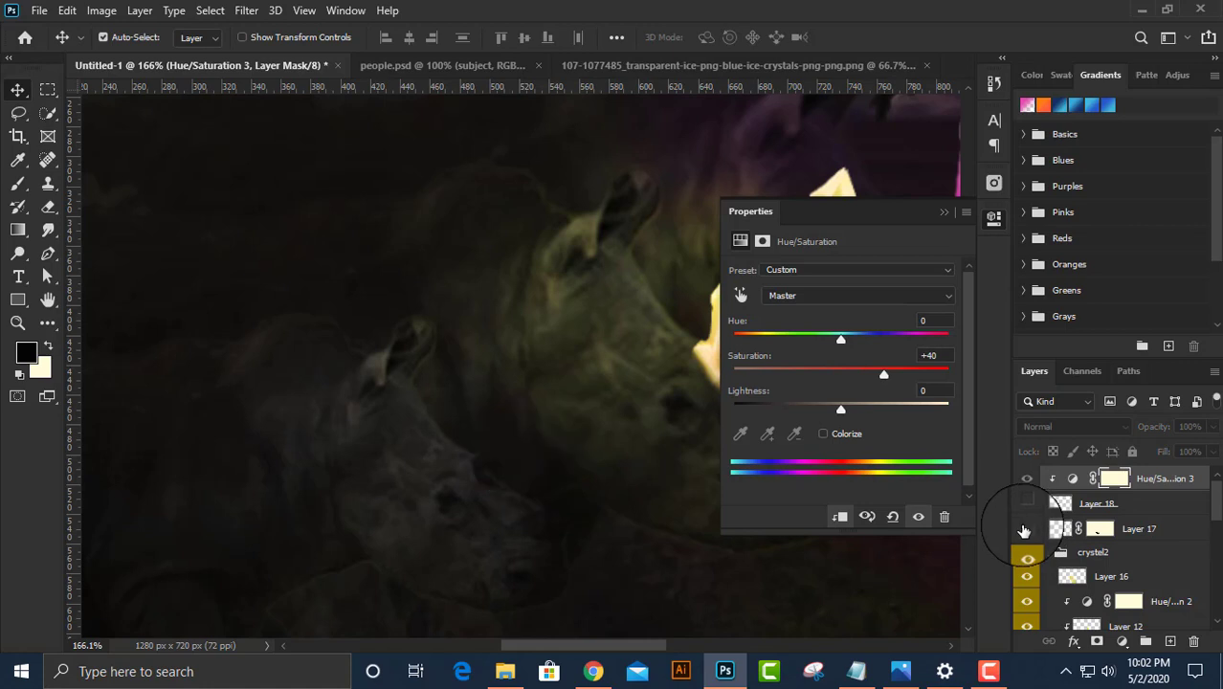
pyautogui.moveTo(1167, 478); pyautogui.dragTo(1032, 507)
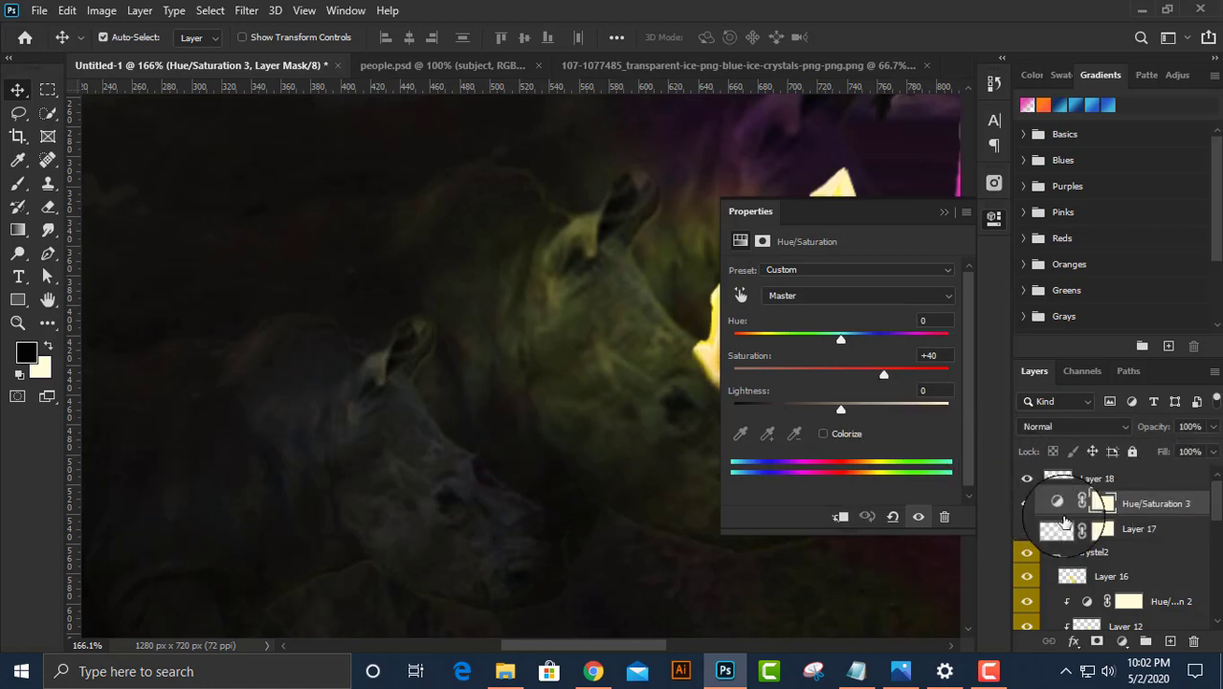
pyautogui.click(840, 516)
pyautogui.click(1027, 529)
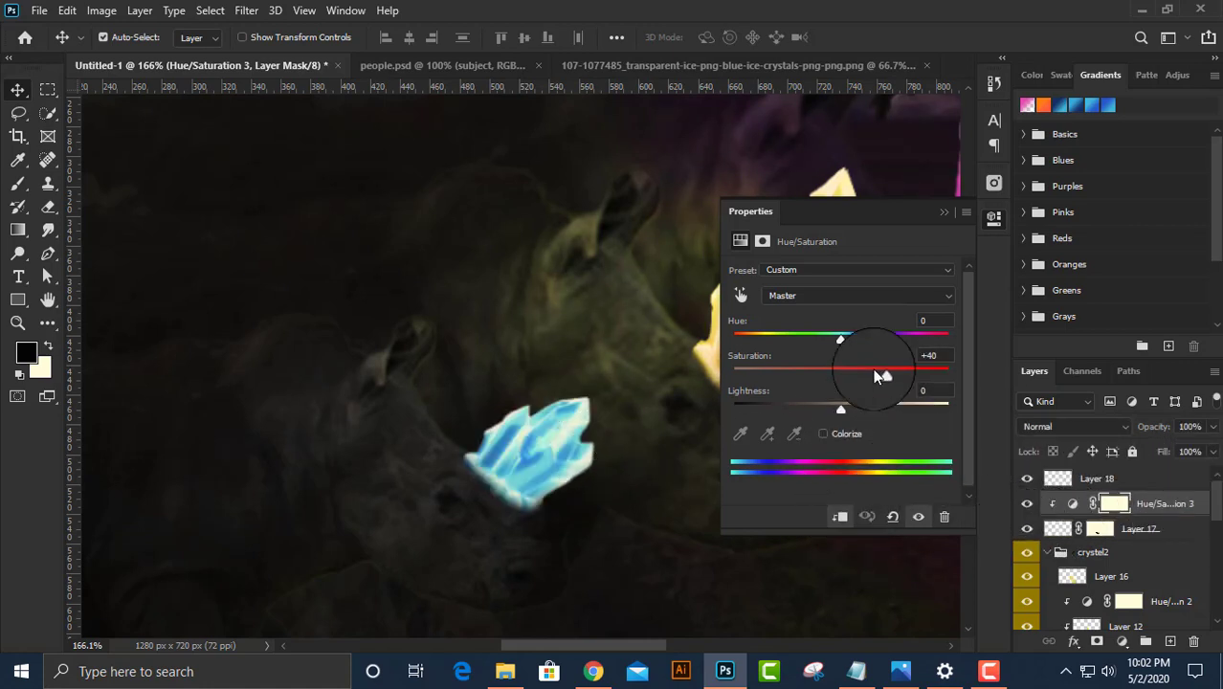
pyautogui.click(993, 218)
pyautogui.scroll(-4, 518, 511)
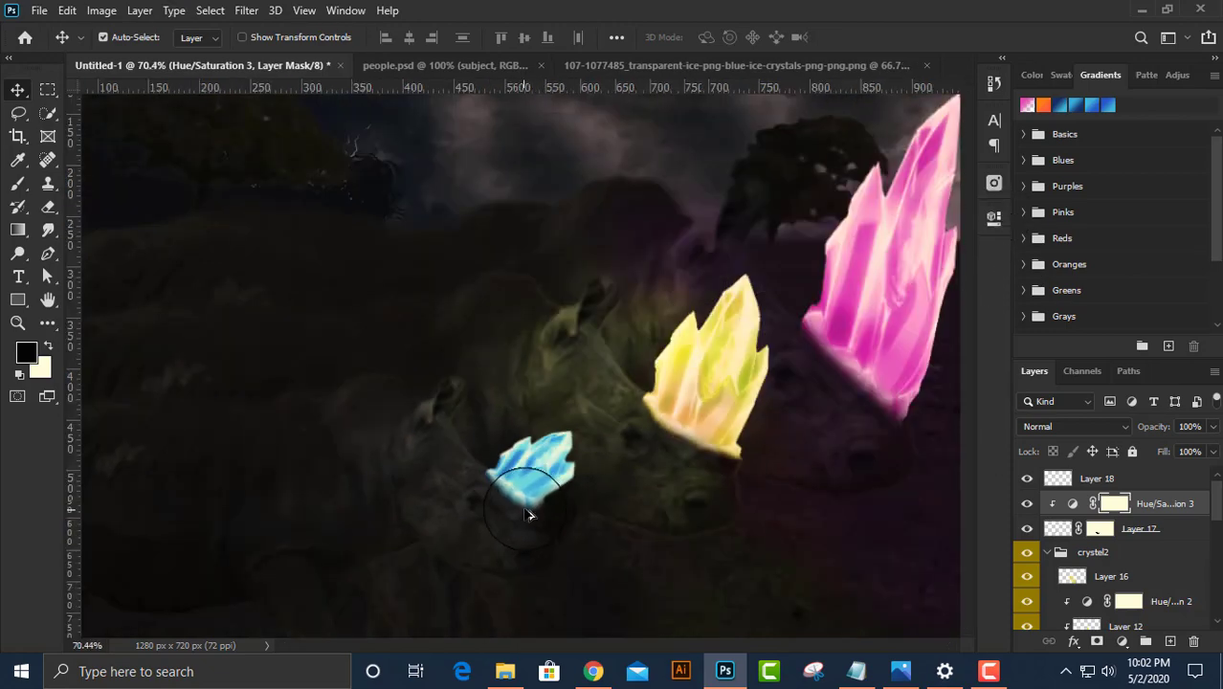
pyautogui.moveTo(943, 671)
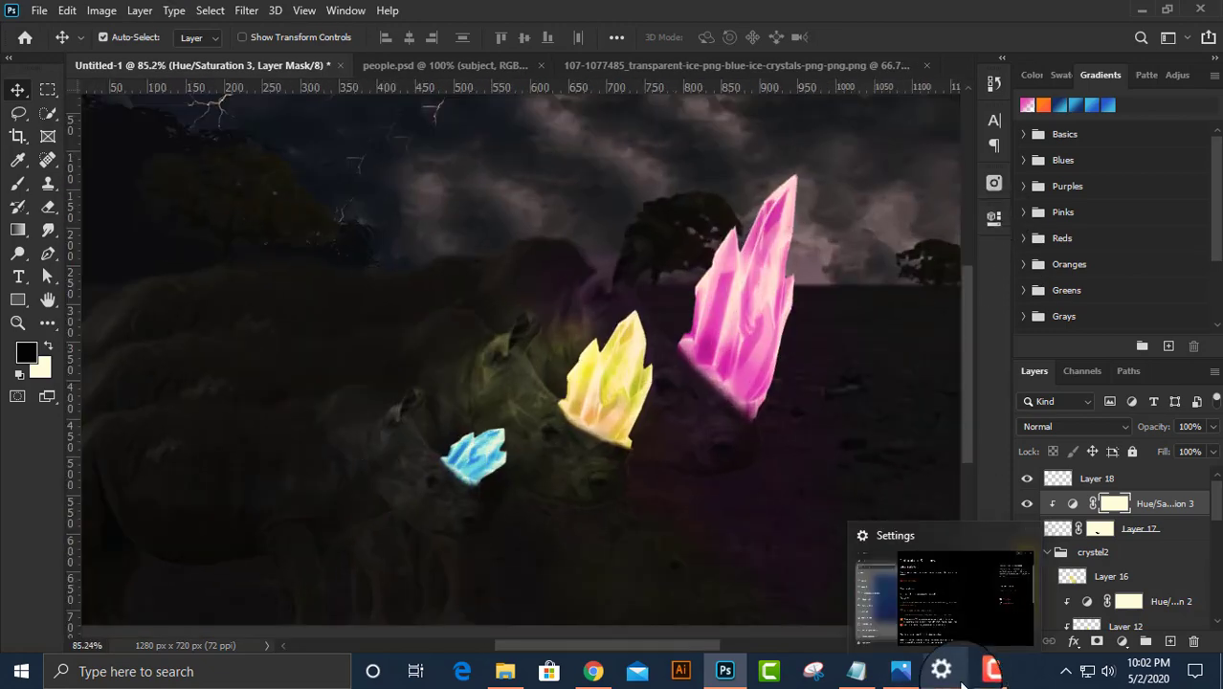
pyautogui.click(1067, 479)
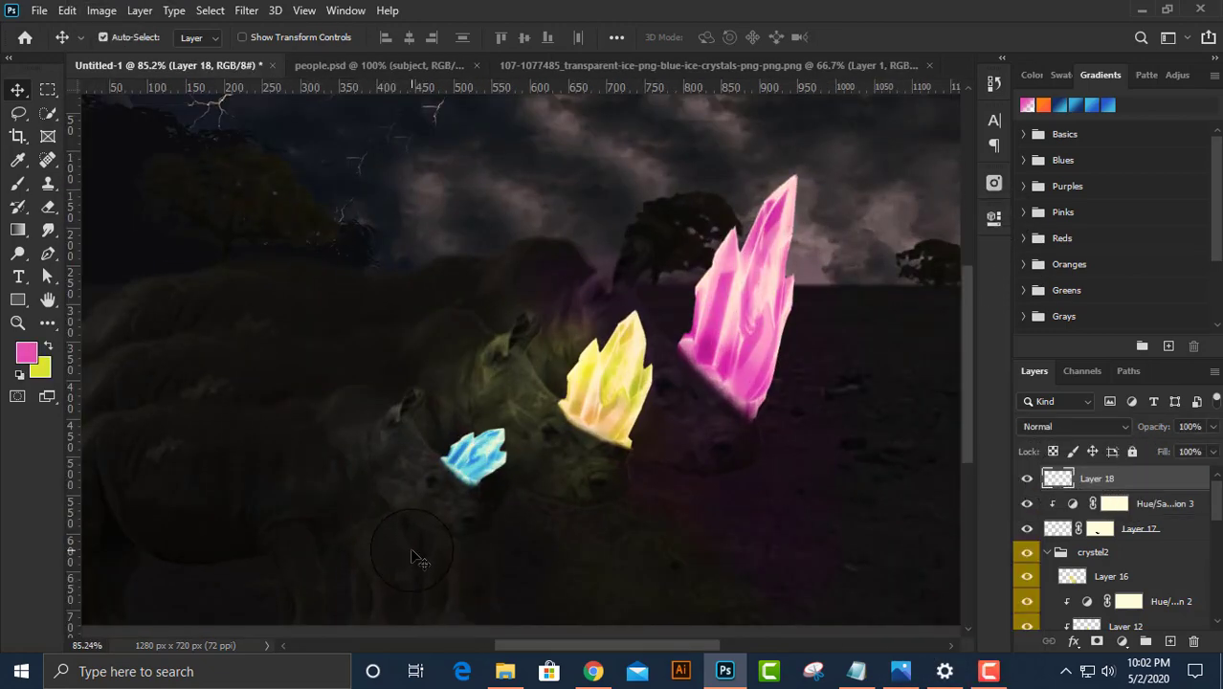
# Paint a soft cyan glow around the blue crystal at 17 flow and set Layer 18 to Soft Light.
pyautogui.press('b')
pyautogui.scroll(3, 464, 442)
pyautogui.scroll(1, 469, 437)
pyautogui.keyDown('alt'); pyautogui.click(414, 475); pyautogui.keyUp('alt')
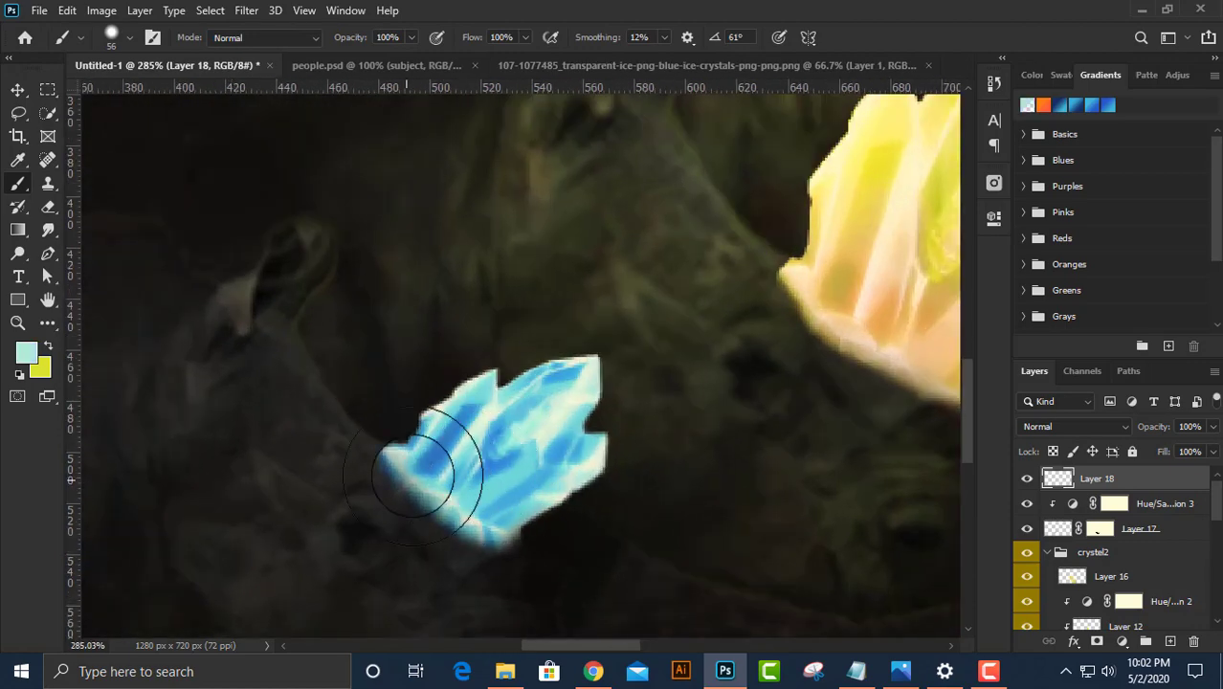
pyautogui.moveTo(415, 475); pyautogui.dragTo(470, 519)
pyautogui.scroll(-2, 441, 512)
pyautogui.hotkey('ctrl', 'z')
pyautogui.click(474, 38)
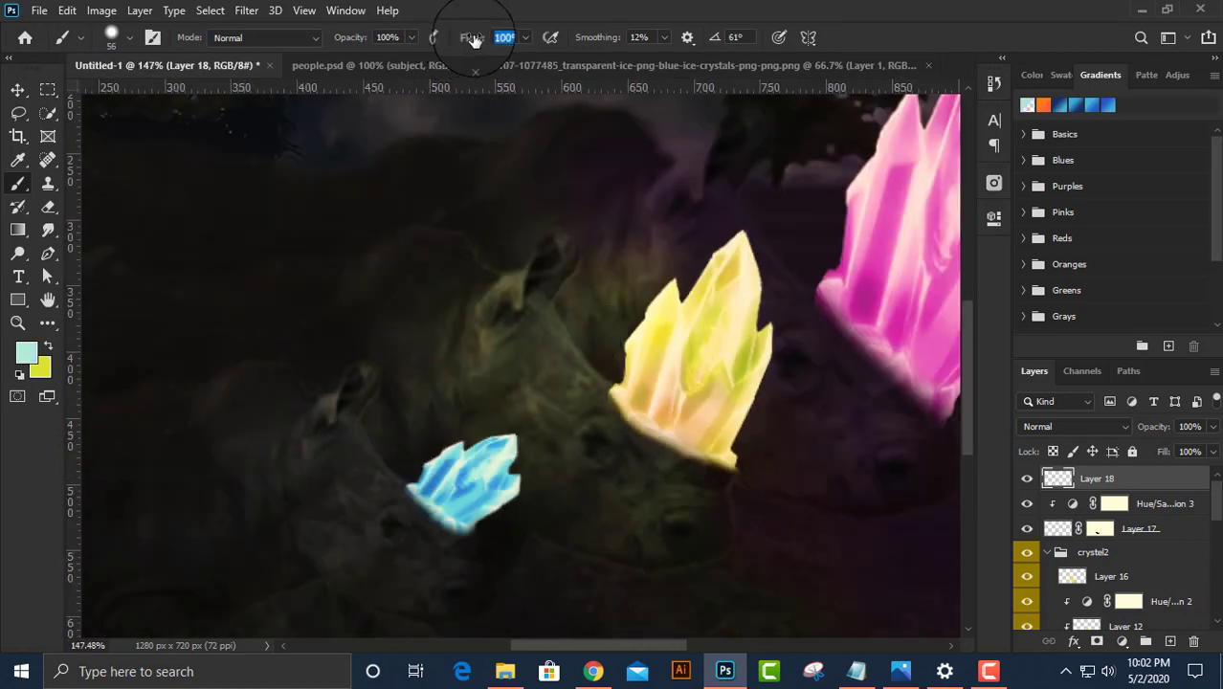
pyautogui.write('17')
pyautogui.moveTo(363, 502)
pyautogui.mouseDown()
pyautogui.moveTo(409, 457)
pyautogui.moveTo(464, 605)
pyautogui.mouseUp()
pyautogui.moveTo(1110, 479); pyautogui.dragTo(1174, 511)
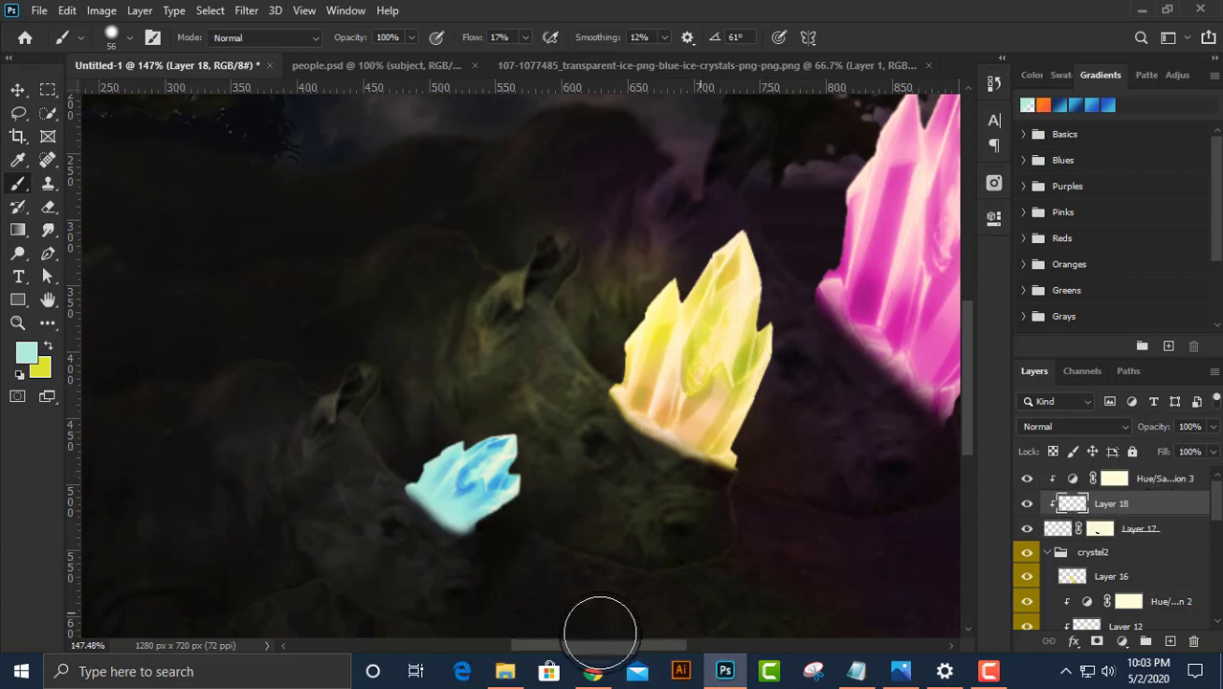
pyautogui.click(1090, 430)
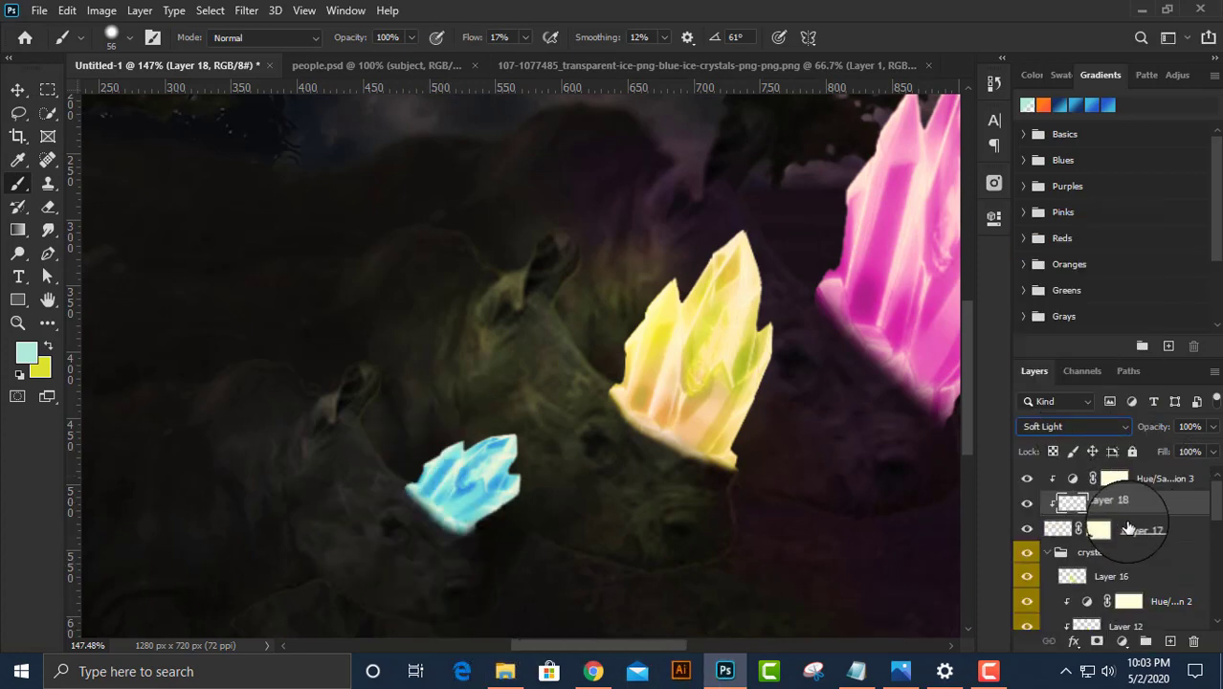
# On new clipped Layer 19, paint crystal blue over the blue crystal's base in Soft Light.
pyautogui.click(1169, 640)
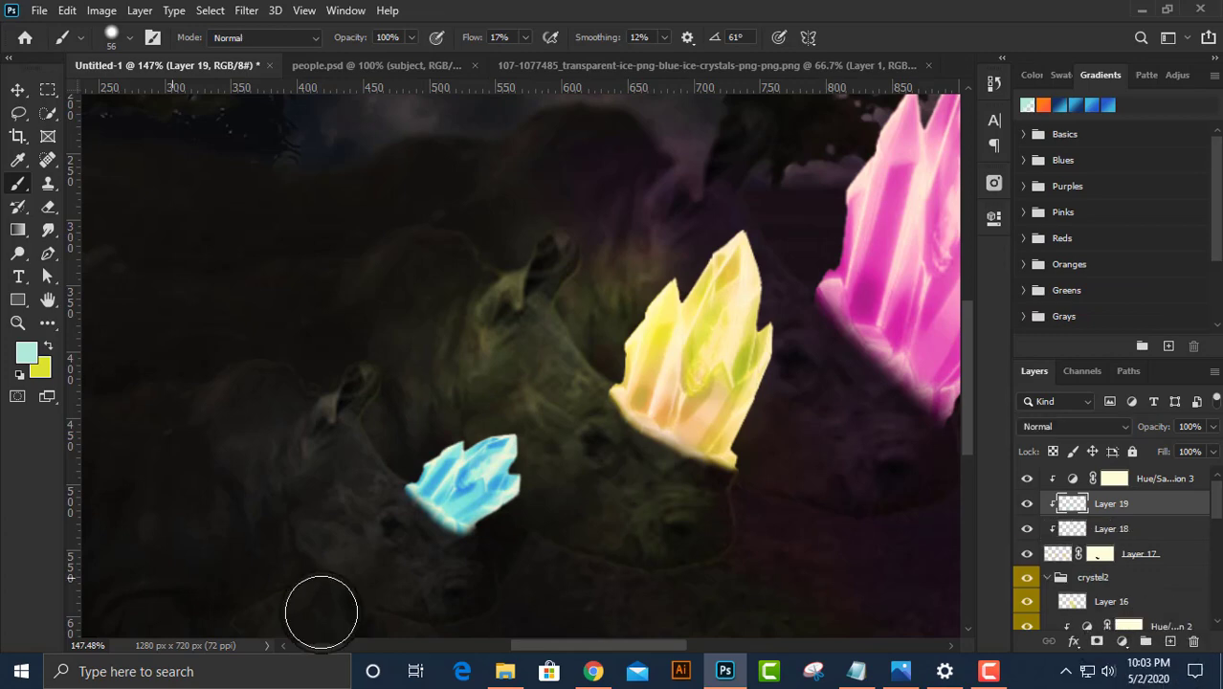
pyautogui.scroll(2, 464, 470)
pyautogui.scroll(3, 477, 470)
pyautogui.keyDown('alt'); pyautogui.click(477, 470); pyautogui.keyUp('alt')
pyautogui.scroll(-3, 436, 505)
pyautogui.moveTo(436, 505); pyautogui.dragTo(449, 550)
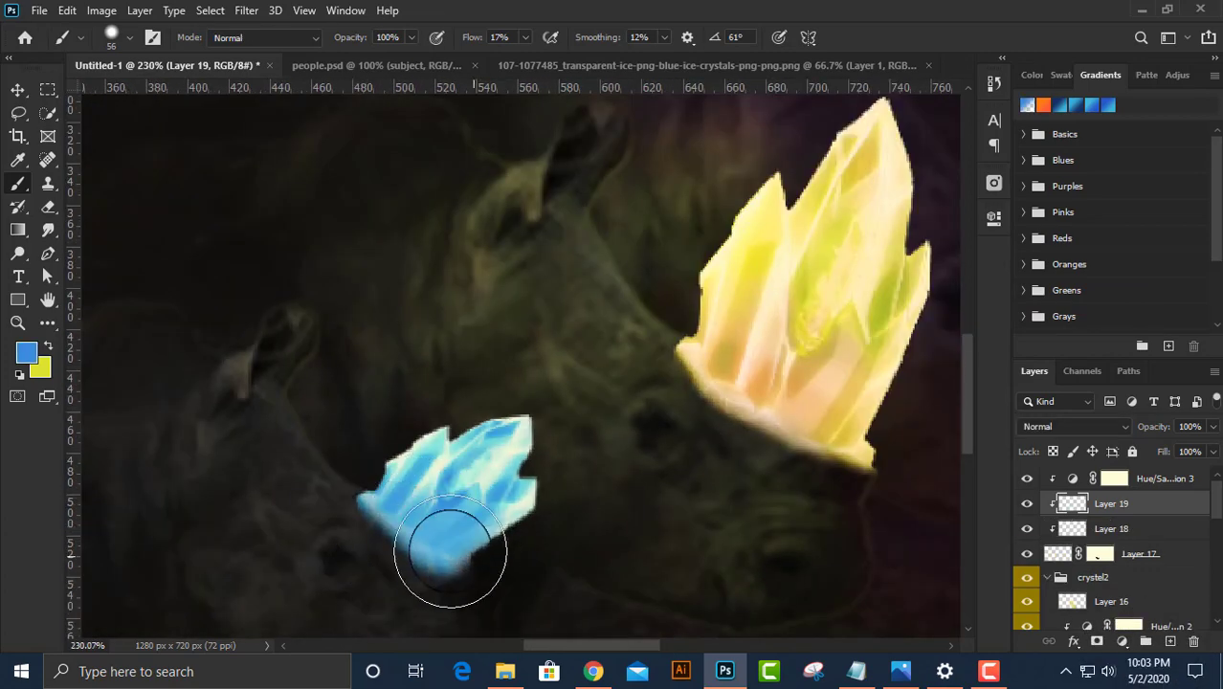
pyautogui.click(1074, 426)
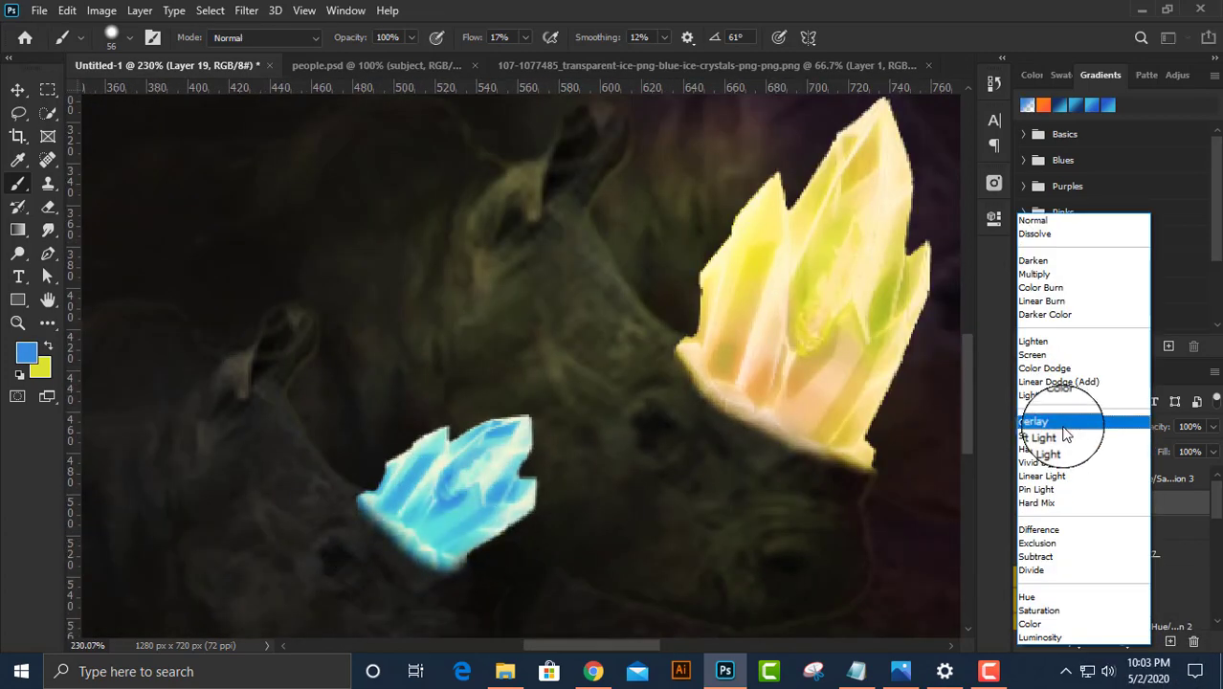
pyautogui.click(1067, 436)
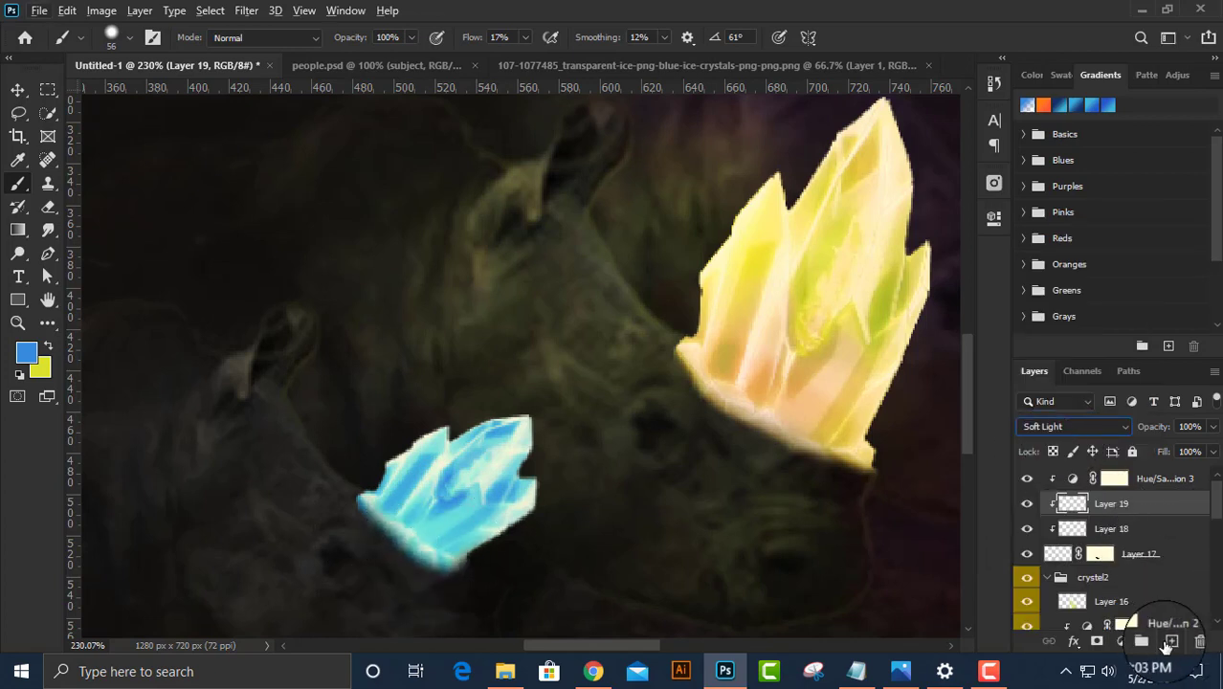
# On new Layer 20, darken the blue crystal's lower edge with black in Soft Light.
pyautogui.click(1169, 641)
pyautogui.click(43, 352)
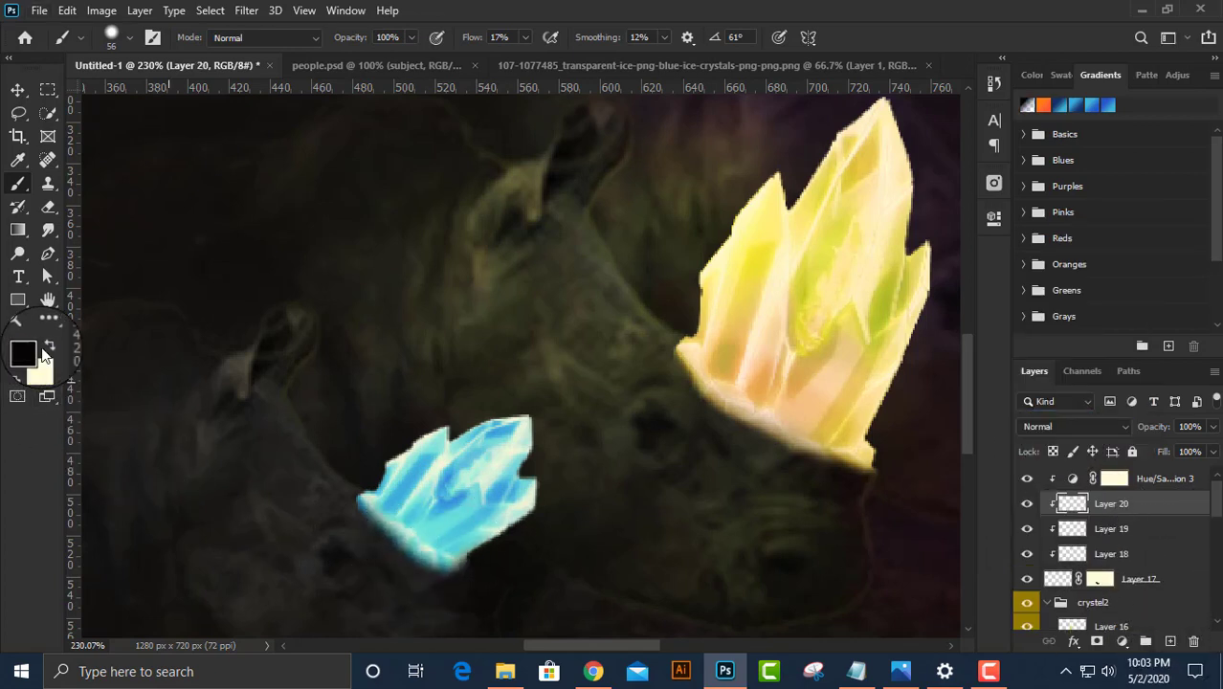
pyautogui.moveTo(364, 519)
pyautogui.mouseDown()
pyautogui.moveTo(449, 572)
pyautogui.moveTo(429, 546)
pyautogui.mouseUp()
pyautogui.scroll(-5, 493, 570)
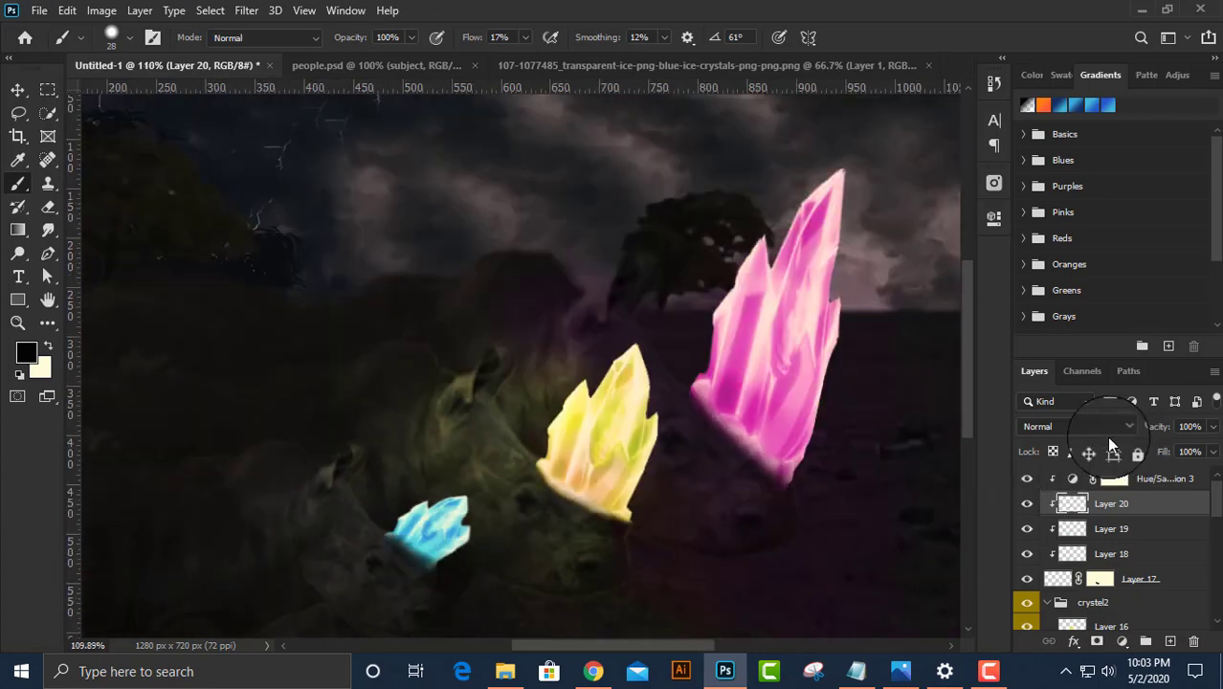
pyautogui.click(1101, 427)
pyautogui.click(1073, 432)
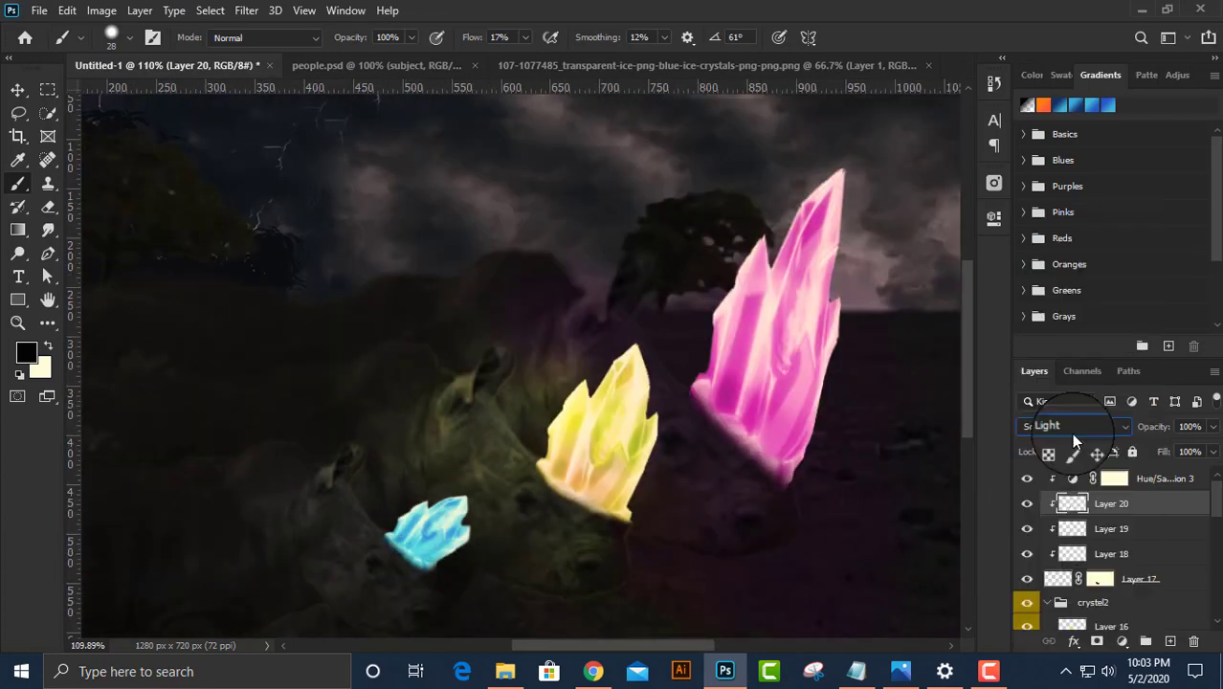
# Compare the crystal with and without Layer 20, brighten the nearby rhino head, then select Layer 18.
pyautogui.moveTo(363, 569); pyautogui.dragTo(486, 480)
pyautogui.scroll(5, 487, 480)
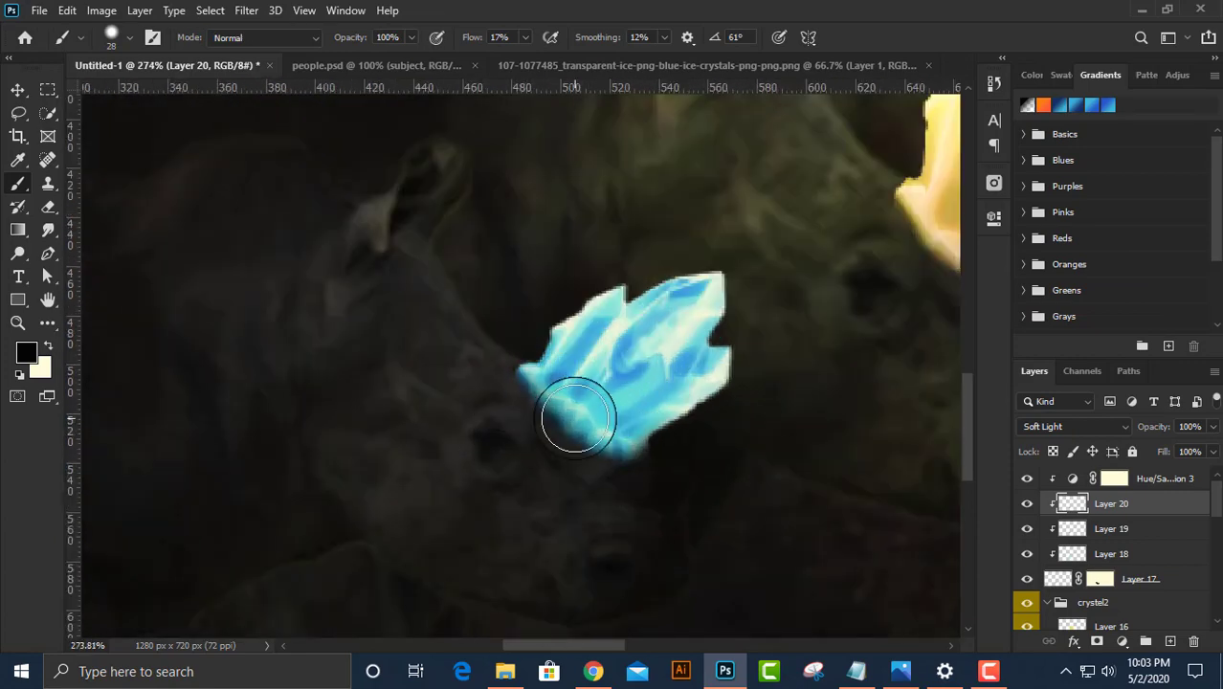
pyautogui.doubleClick(1026, 505)
pyautogui.scroll(-5, 517, 474)
pyautogui.scroll(-1, 518, 491)
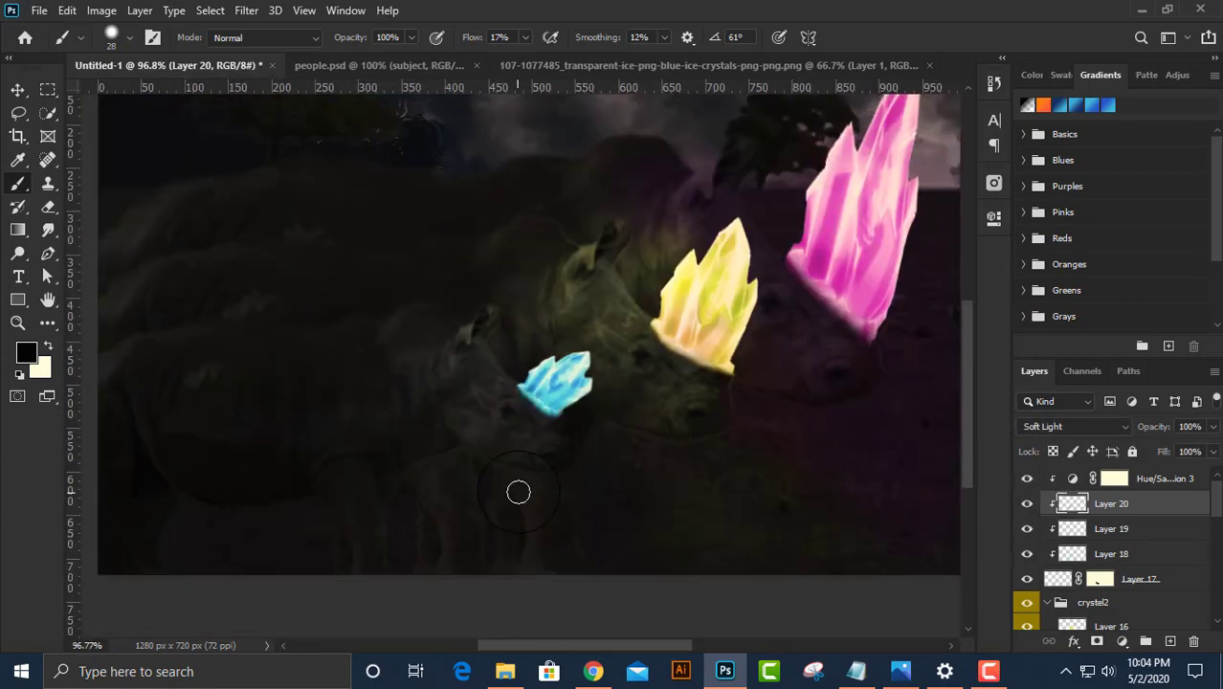
pyautogui.scroll(-2, 388, 492)
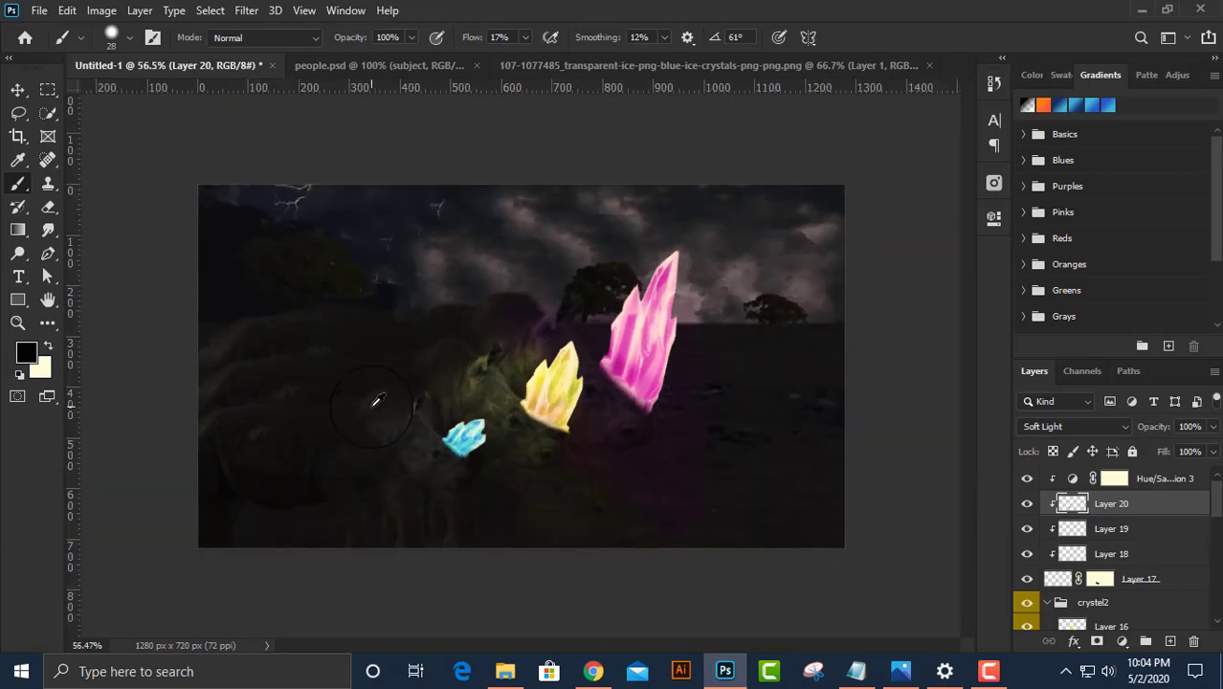
pyautogui.moveTo(387, 488); pyautogui.dragTo(372, 402)
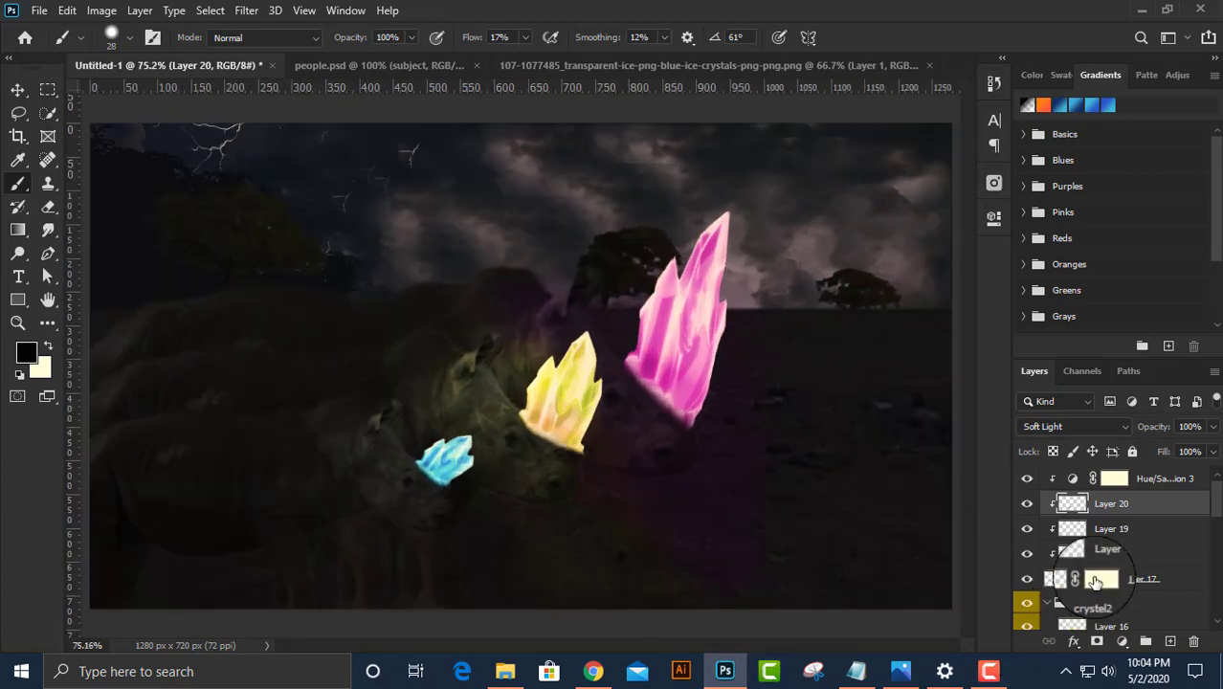
pyautogui.click(1073, 555)
pyautogui.click(1073, 558)
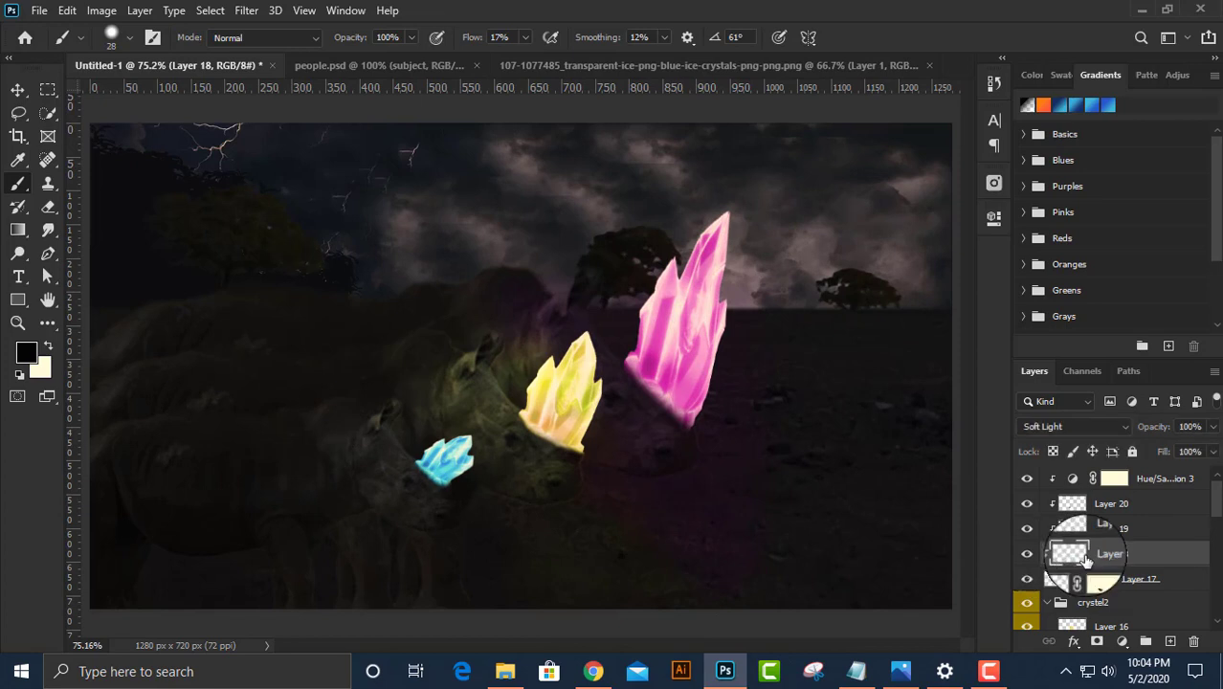
# Group Hue/Saturation 3 and Layers 17–20 into a group named crystel-3.
pyautogui.click(1169, 477)
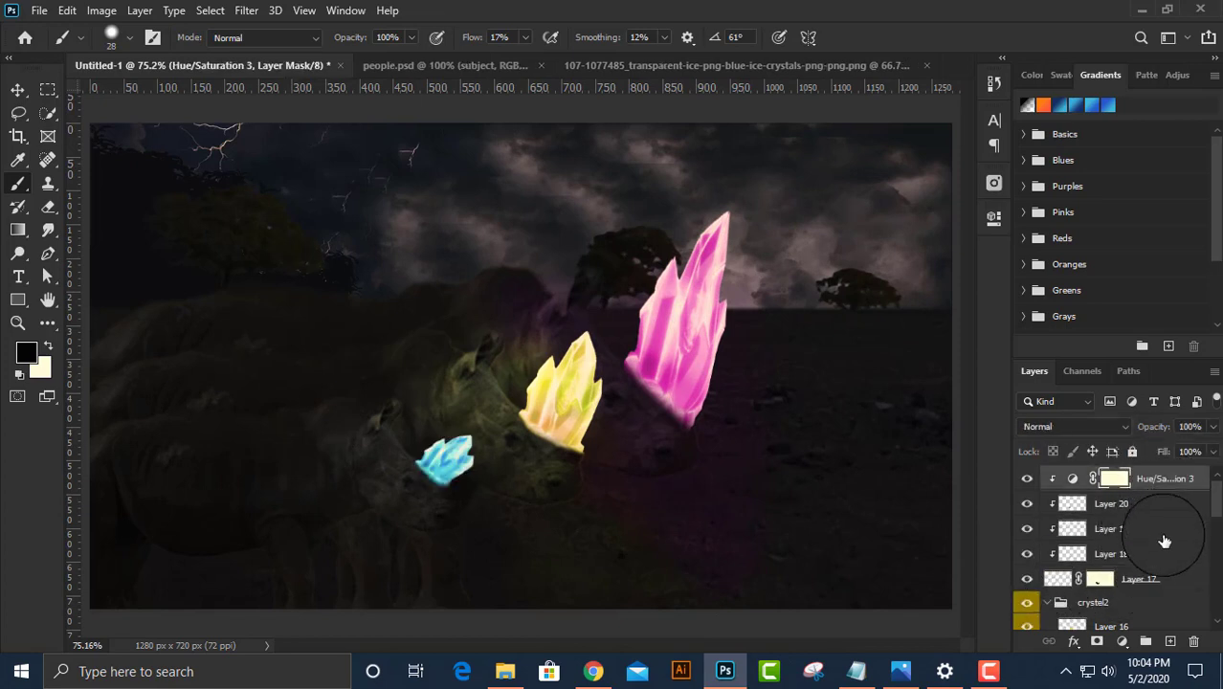
pyautogui.moveTo(1167, 588); pyautogui.dragTo(1132, 557)
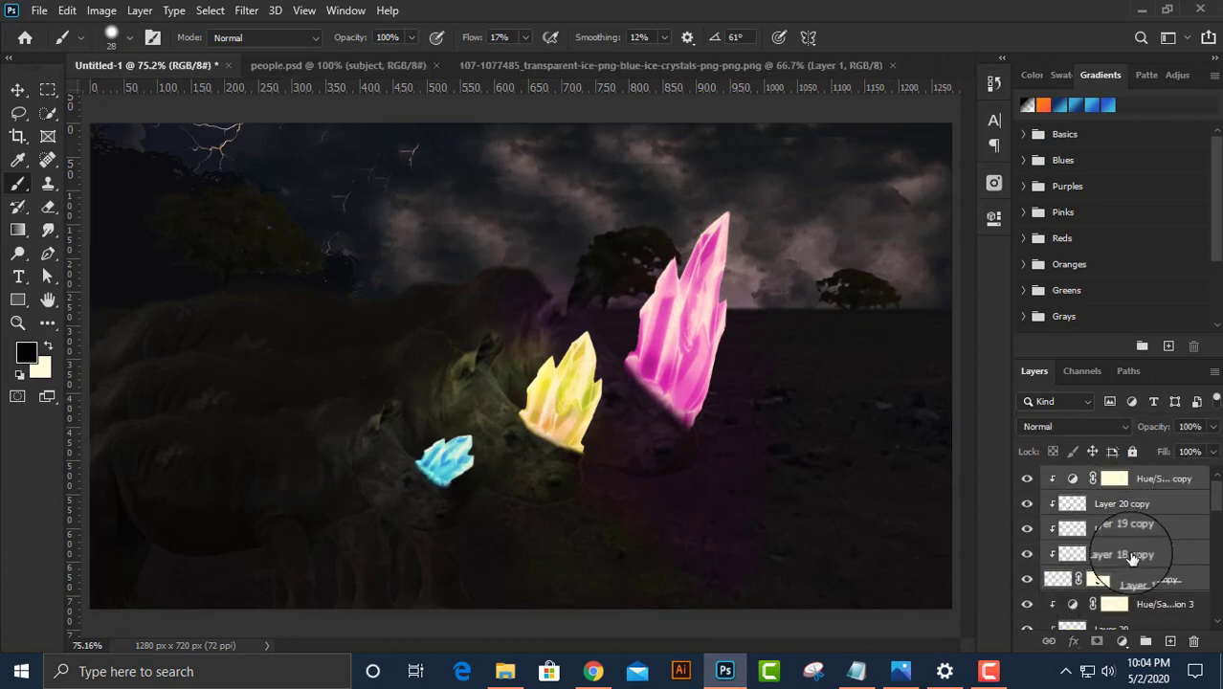
pyautogui.hotkey('ctrl', 'g')
pyautogui.doubleClick(1101, 476)
pyautogui.write('crystel')
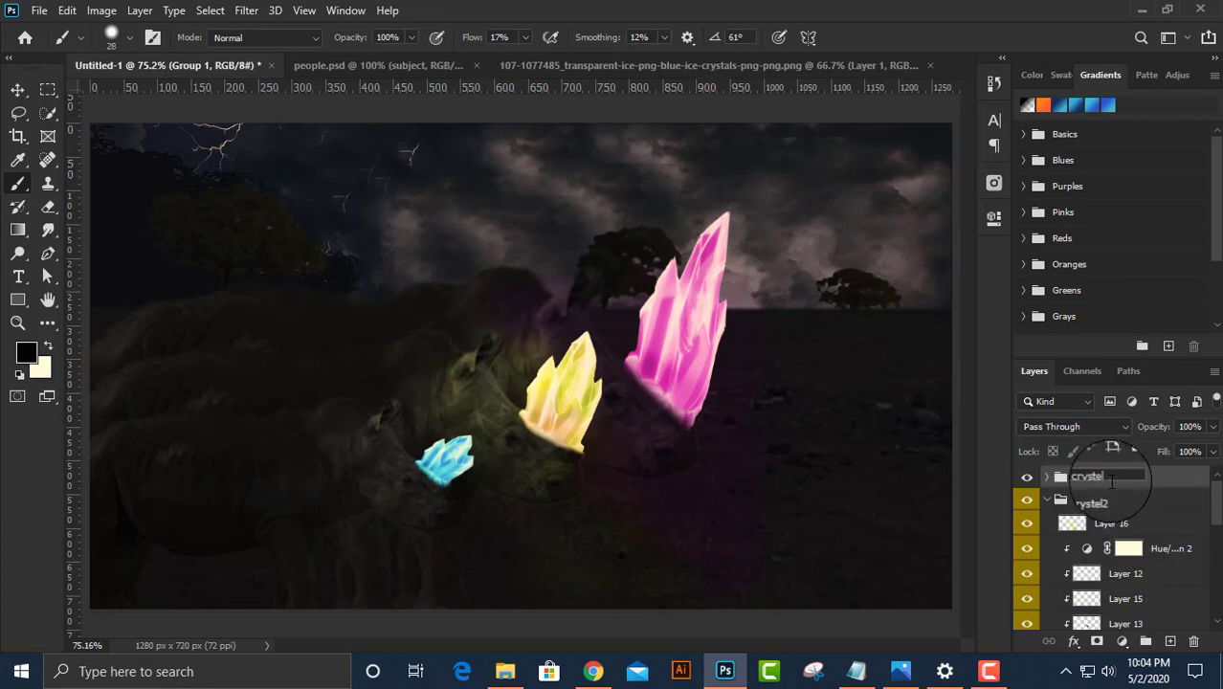
pyautogui.write('3')
pyautogui.press('Return')
pyautogui.click(1048, 477)
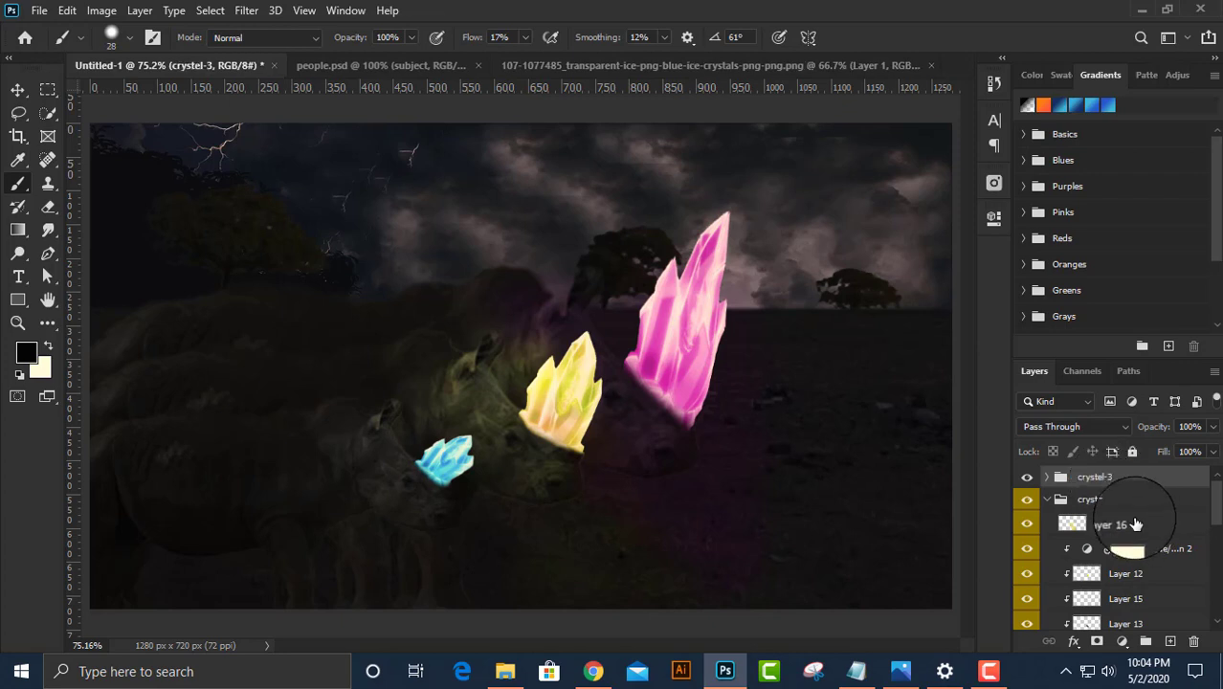
pyautogui.click(1158, 500)
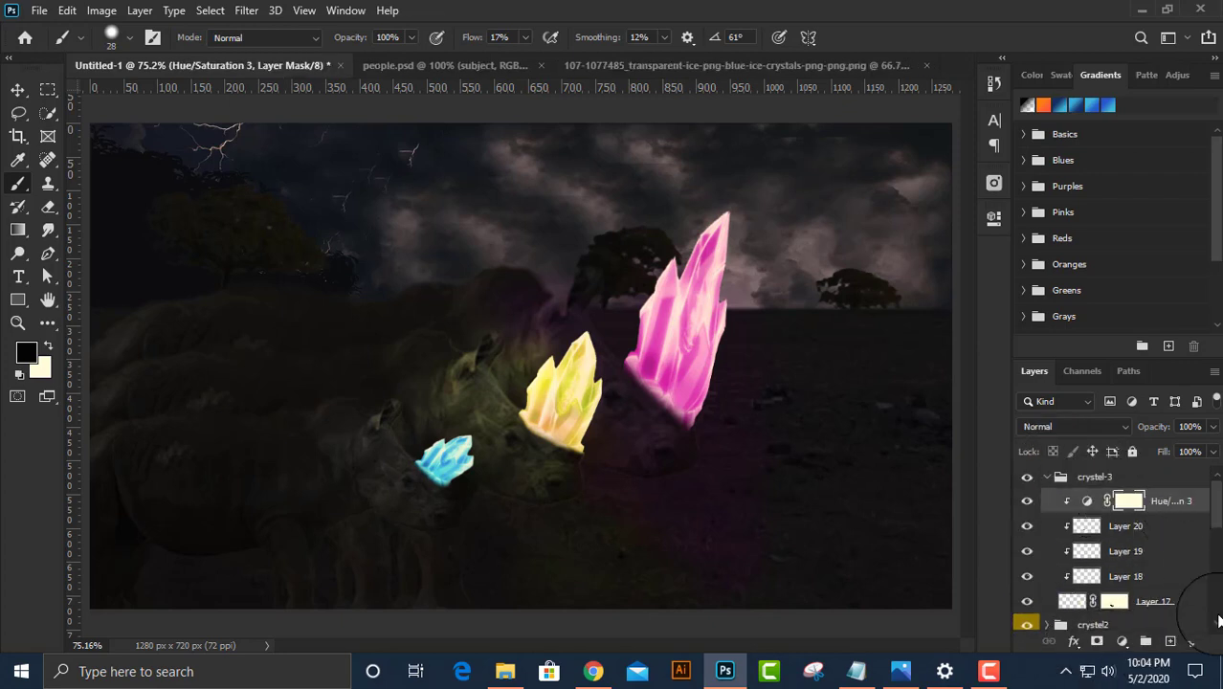
# Add Layer 21 with a 177 px brush glow in crystal blue, blended Overlay.
pyautogui.click(1169, 641)
pyautogui.moveTo(347, 481); pyautogui.dragTo(388, 462)
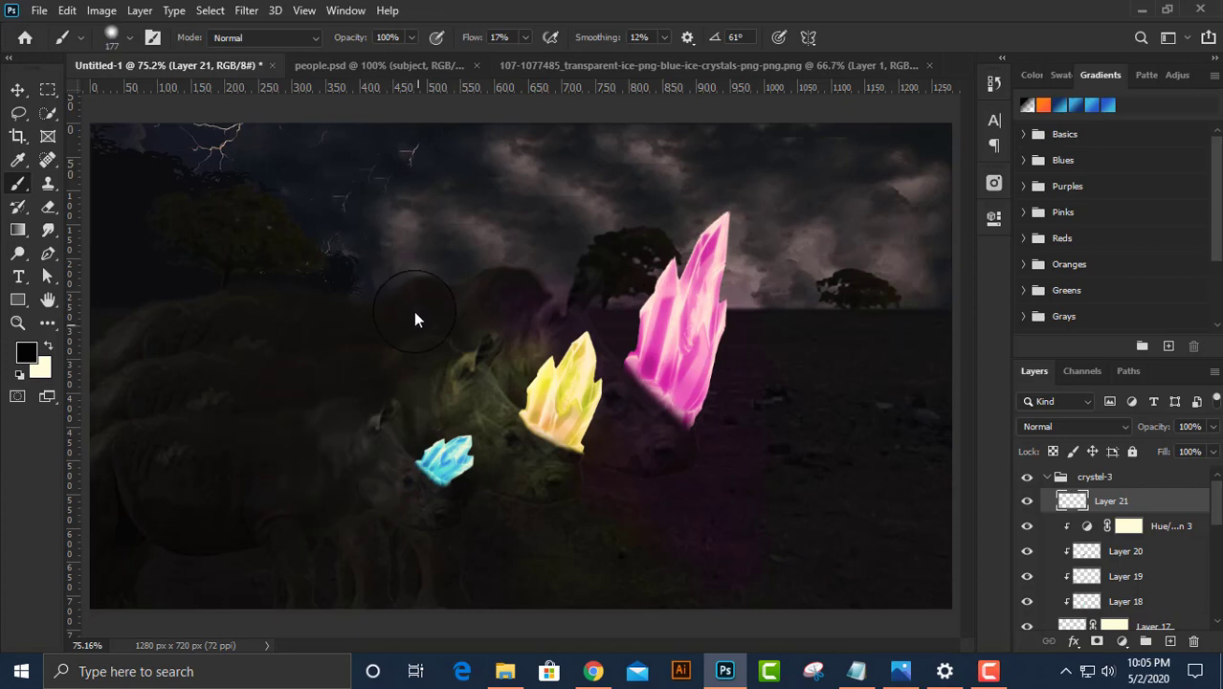
pyautogui.moveTo(284, 526)
pyautogui.mouseDown()
pyautogui.moveTo(389, 483)
pyautogui.moveTo(439, 520)
pyautogui.moveTo(409, 560)
pyautogui.moveTo(483, 547)
pyautogui.moveTo(458, 511)
pyautogui.moveTo(488, 521)
pyautogui.mouseUp()
pyautogui.keyDown('alt'); pyautogui.click(446, 455); pyautogui.keyUp('alt')
pyautogui.click(1071, 426)
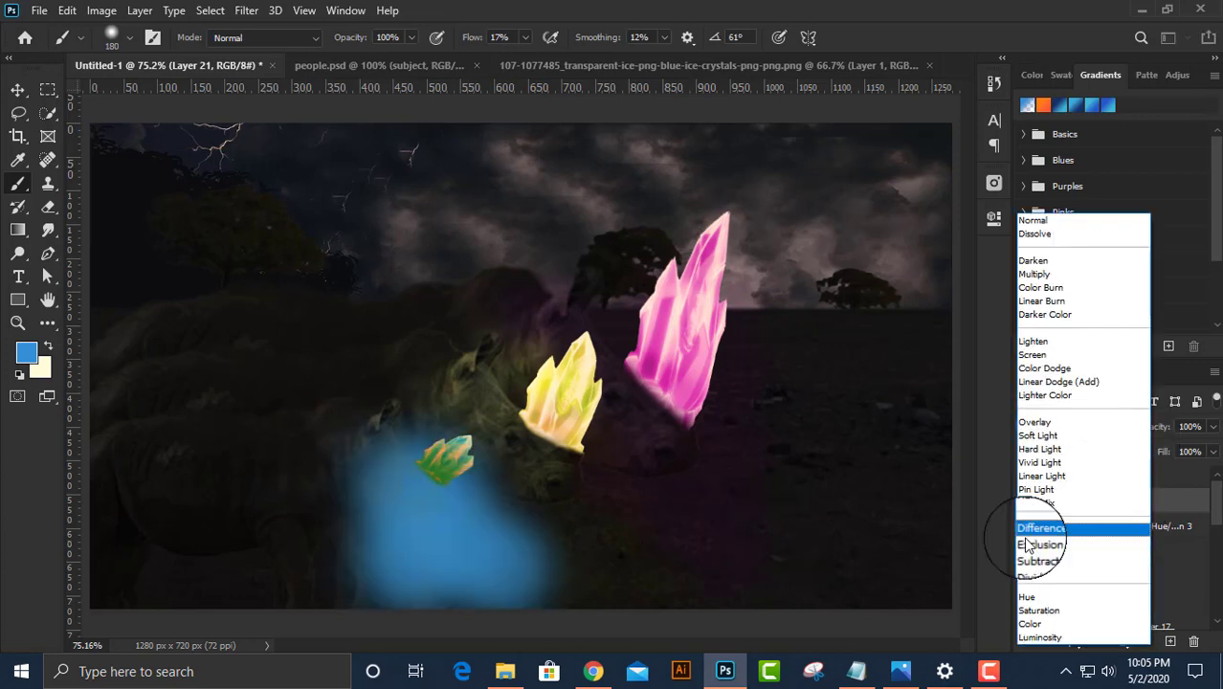
pyautogui.click(1062, 430)
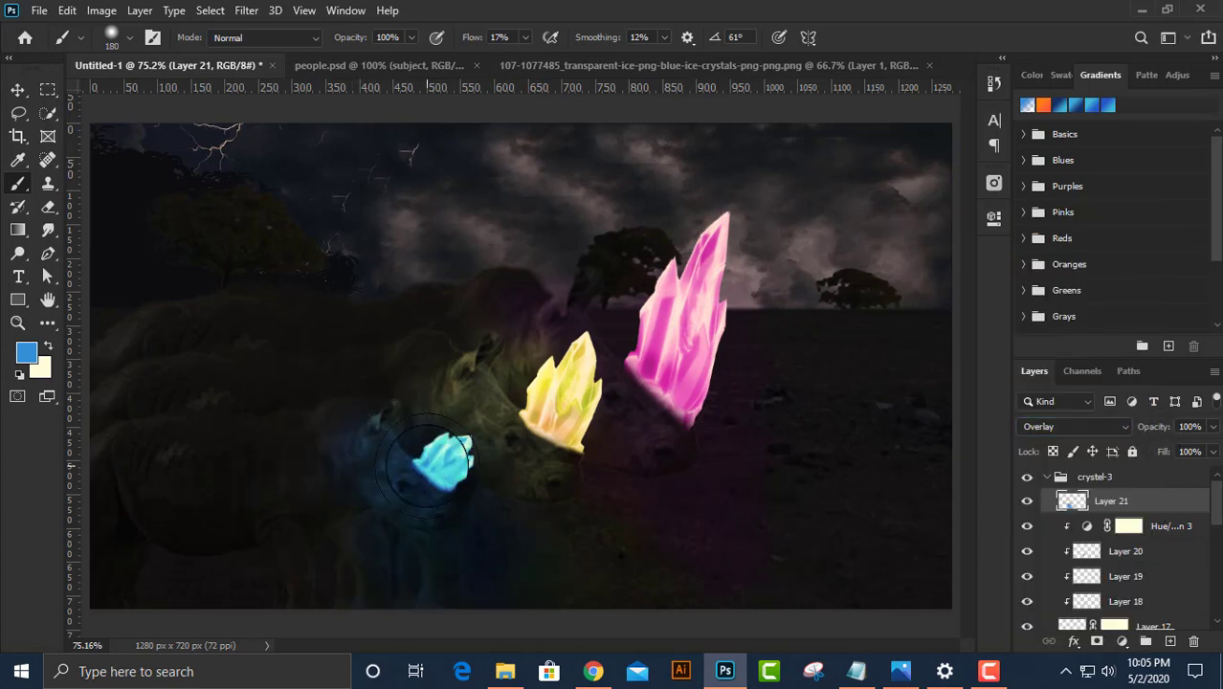
pyautogui.scroll(3, 450, 455)
pyautogui.scroll(-3, 441, 516)
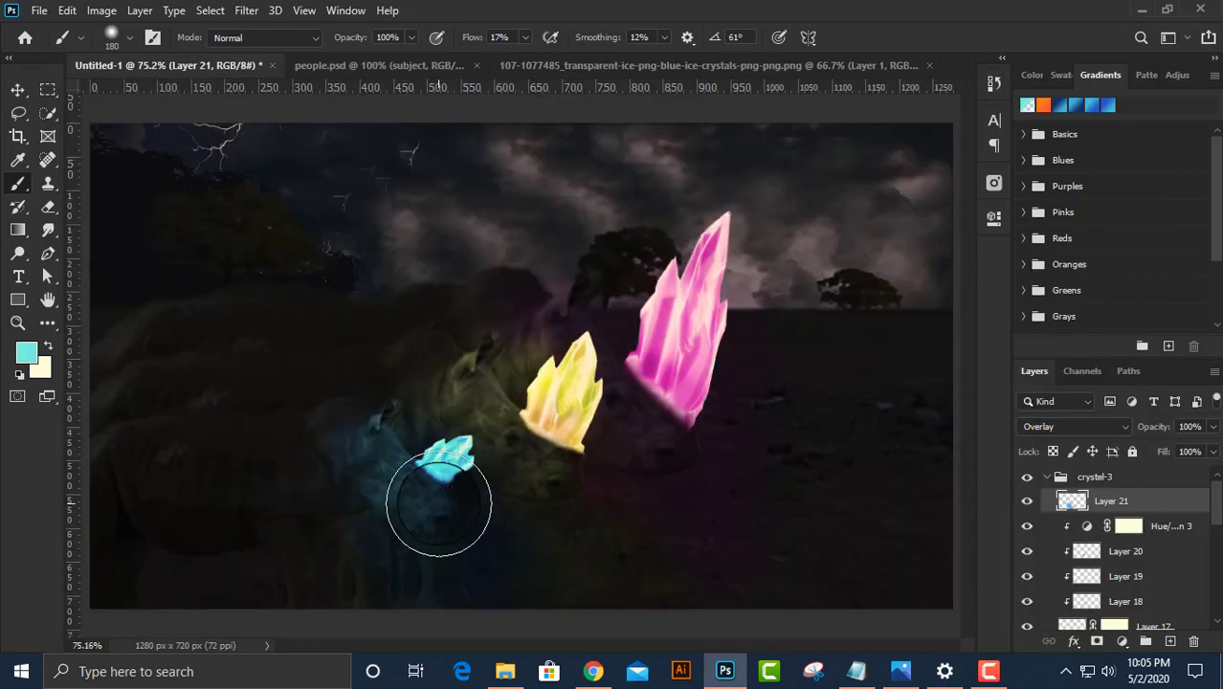
# Add a Soft Light cyan glow on Layer 22, fade it out, and set Layer 21 to 64% opacity.
pyautogui.click(1169, 641)
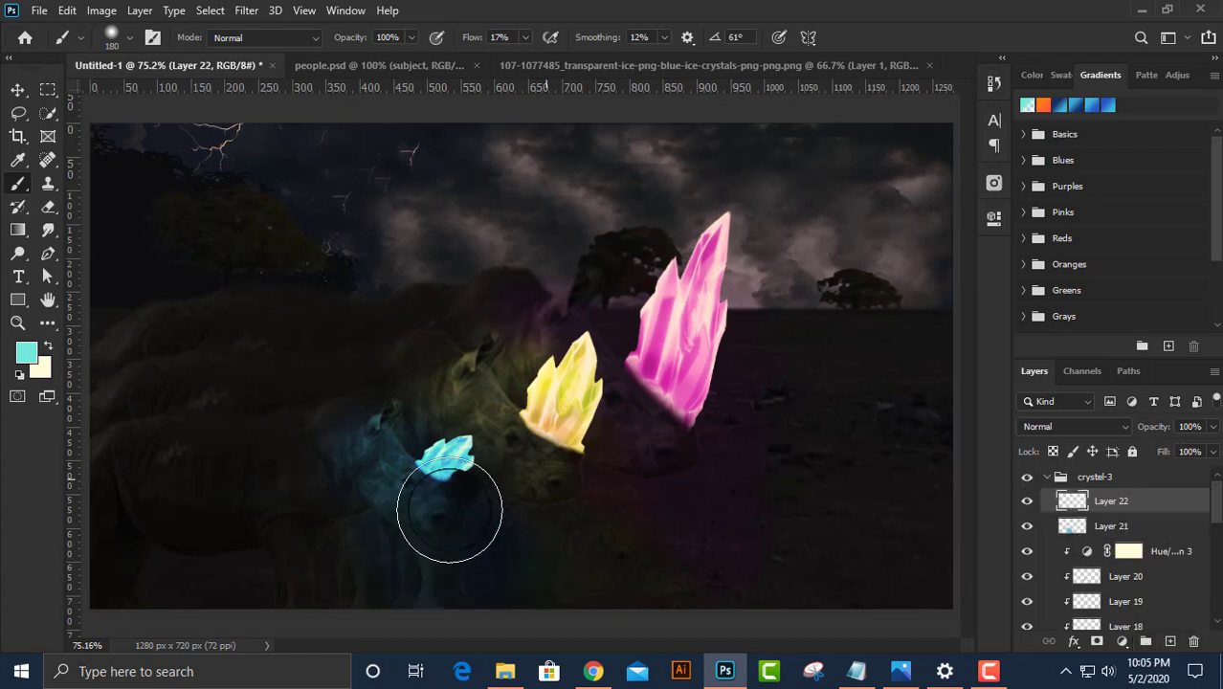
pyautogui.moveTo(450, 511); pyautogui.dragTo(430, 581)
pyautogui.click(1116, 428)
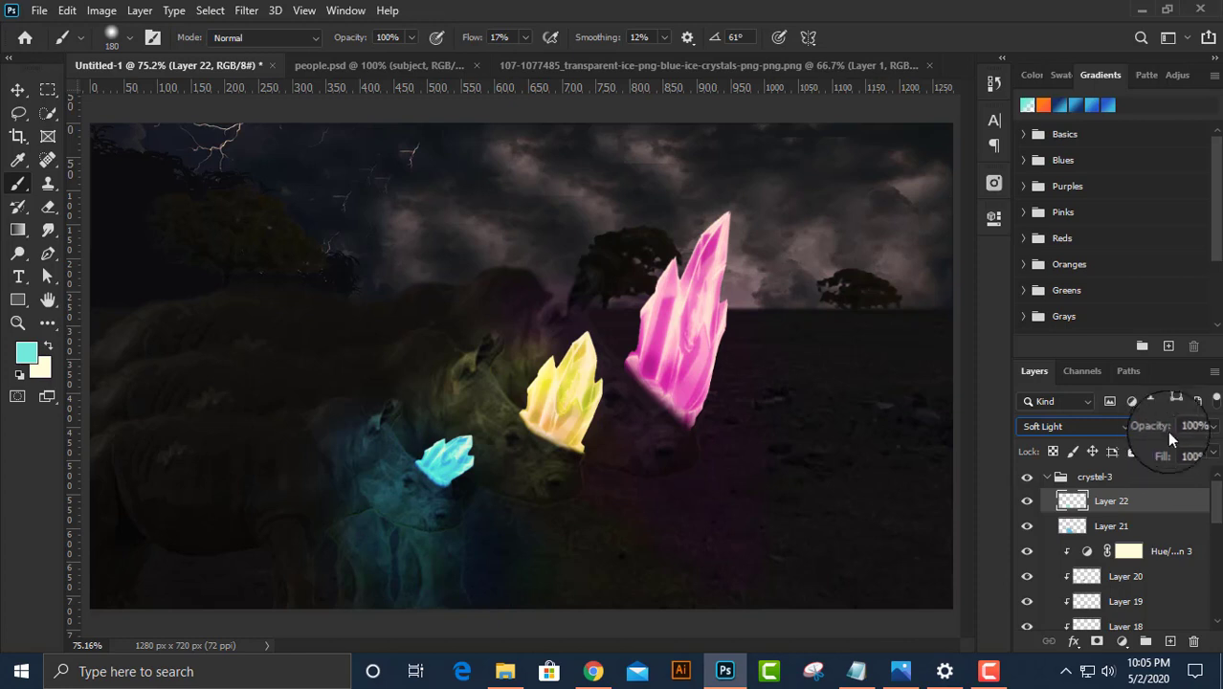
pyautogui.moveTo(1169, 438); pyautogui.dragTo(156, 508)
pyautogui.click(1111, 525)
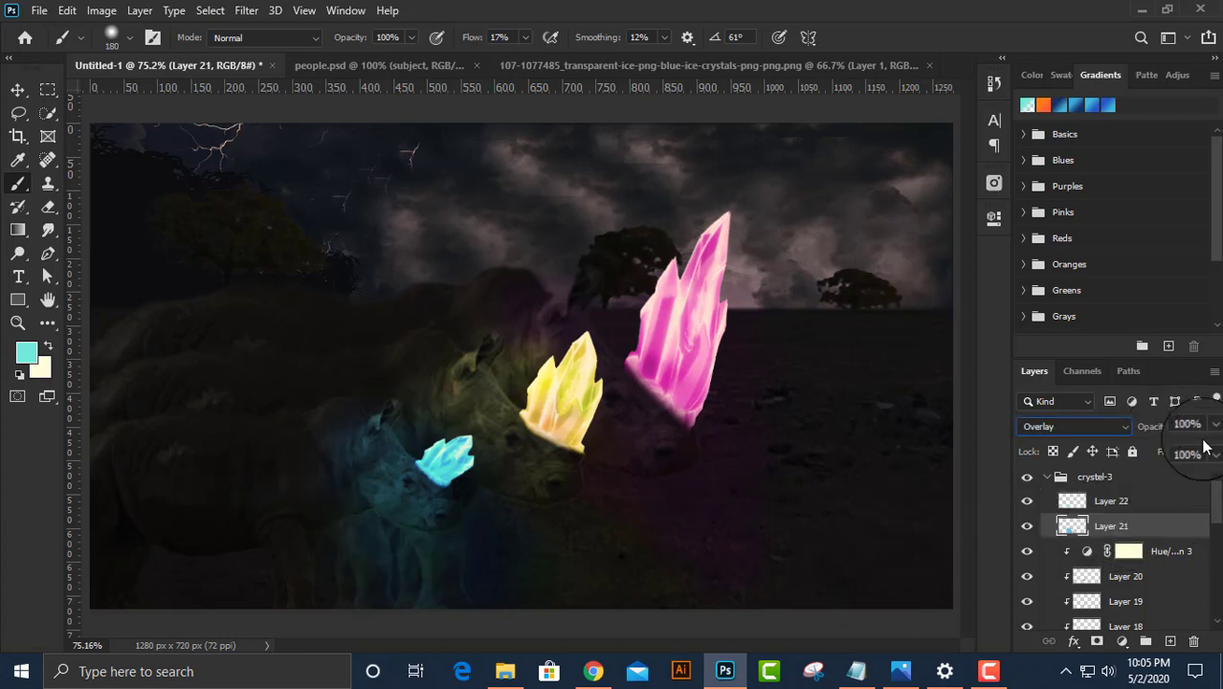
pyautogui.moveTo(392, 473); pyautogui.dragTo(1020, 583)
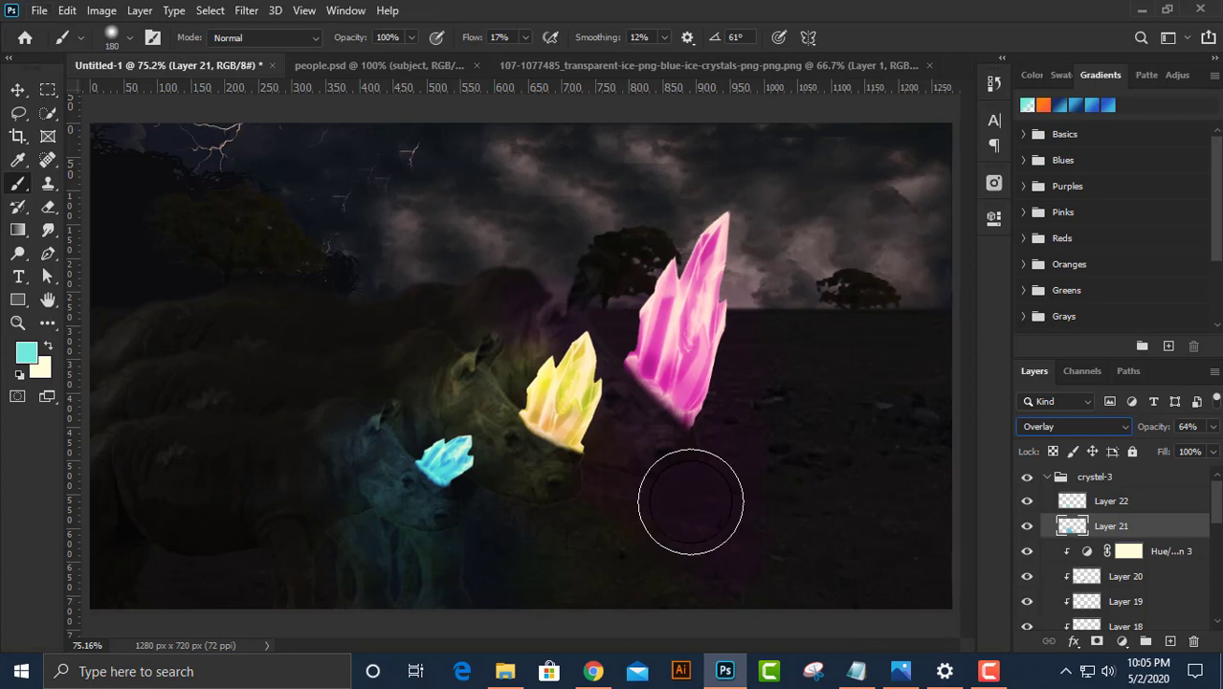
pyautogui.click(17, 93)
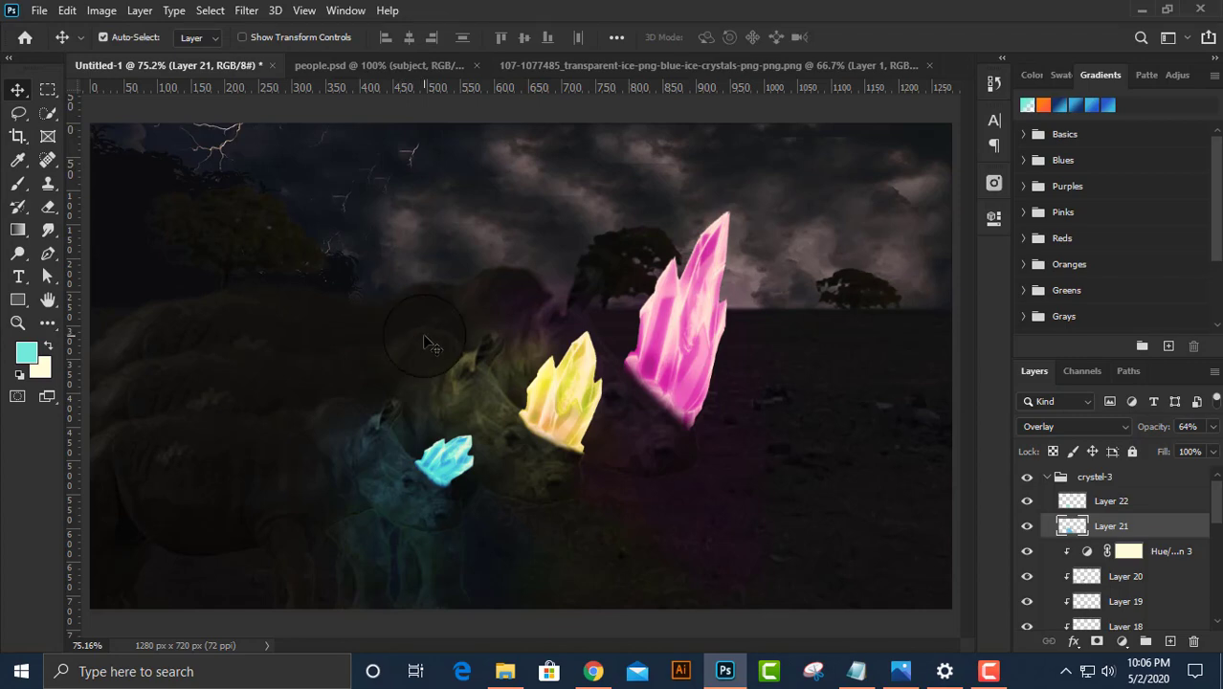
# Bring people.psd's soldier cut-out into Untitled-1 at the lower right and move its layer to the top.
pyautogui.hotkey('ctrl', 'Tab')
pyautogui.click(1025, 559)
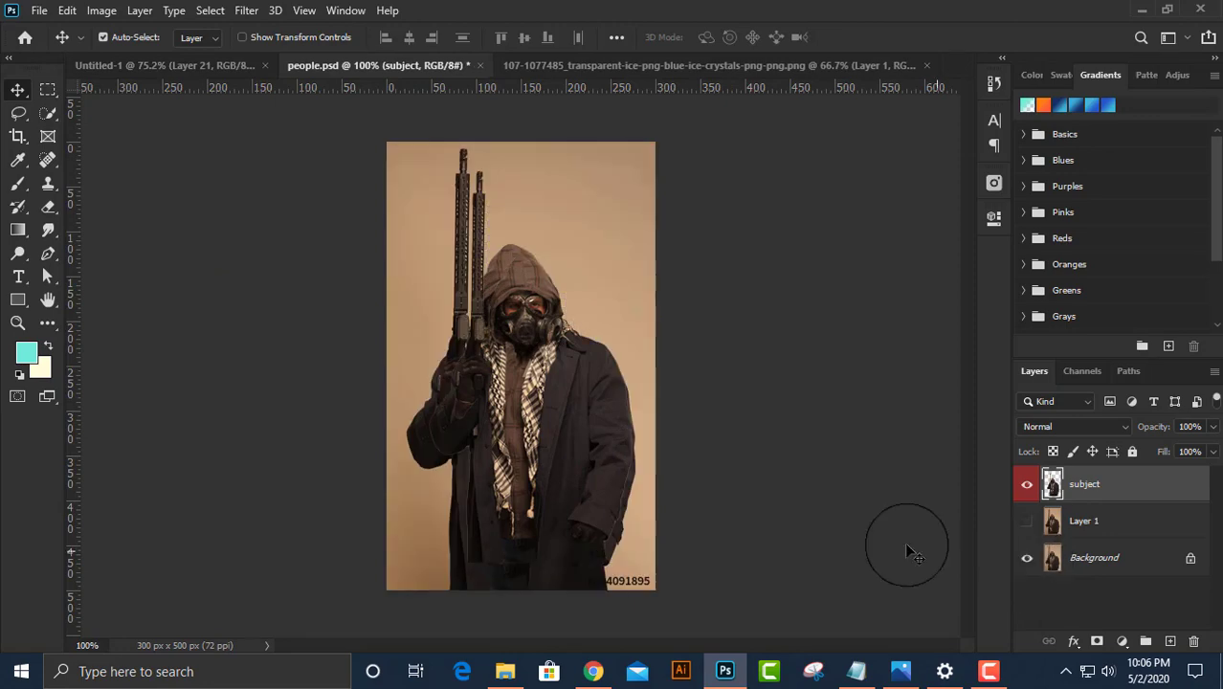
pyautogui.click(1062, 558)
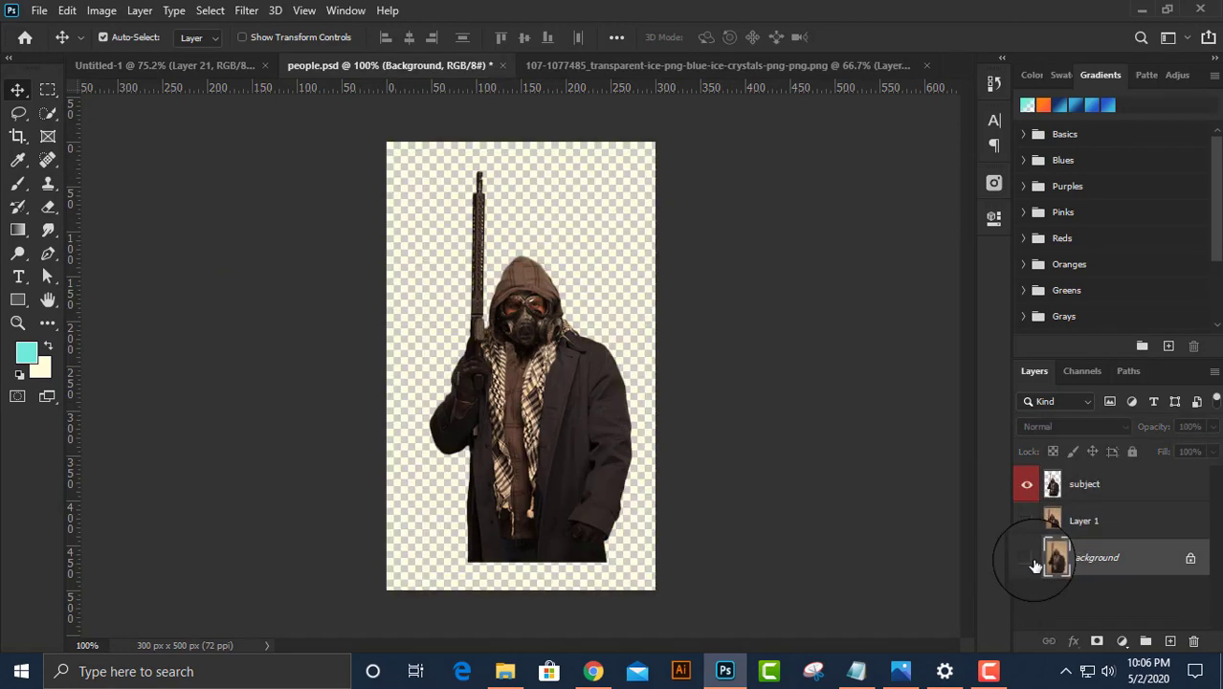
pyautogui.moveTo(572, 465)
pyautogui.mouseDown()
pyautogui.moveTo(657, 412)
pyautogui.moveTo(931, 518)
pyautogui.mouseUp()
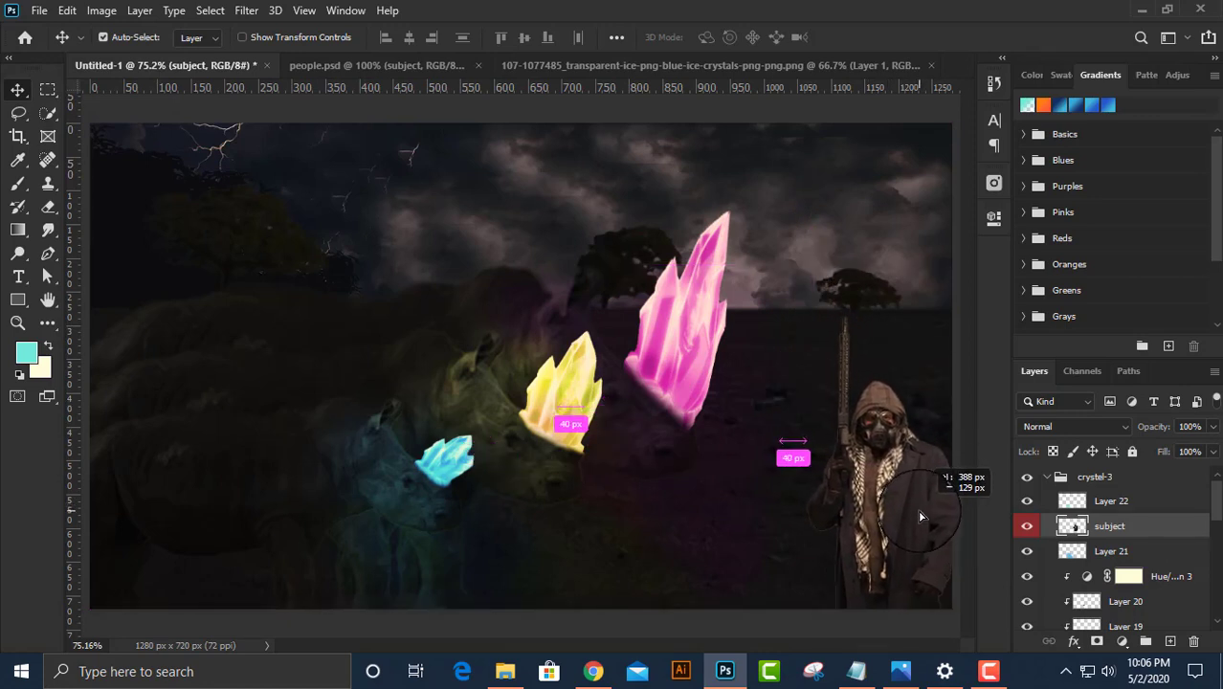
pyautogui.moveTo(931, 518)
pyautogui.mouseDown()
pyautogui.moveTo(929, 488)
pyautogui.moveTo(924, 515)
pyautogui.mouseUp()
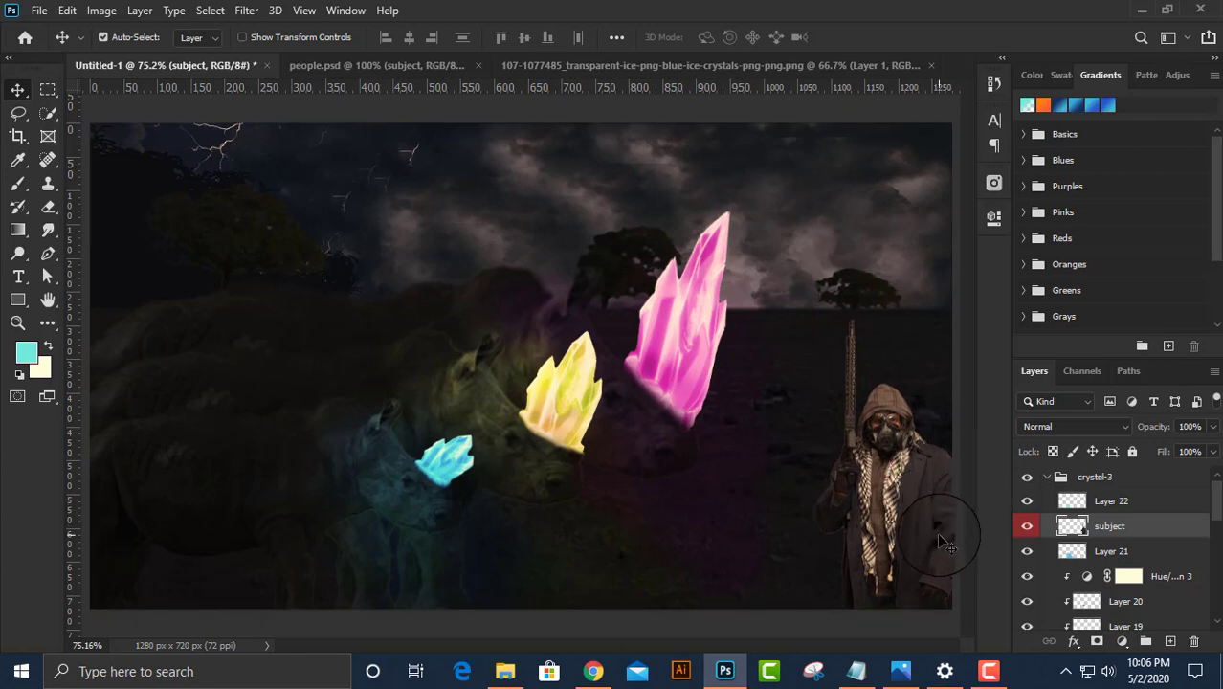
pyautogui.moveTo(1110, 525)
pyautogui.mouseDown()
pyautogui.moveTo(1124, 555)
pyautogui.moveTo(1119, 472)
pyautogui.mouseUp()
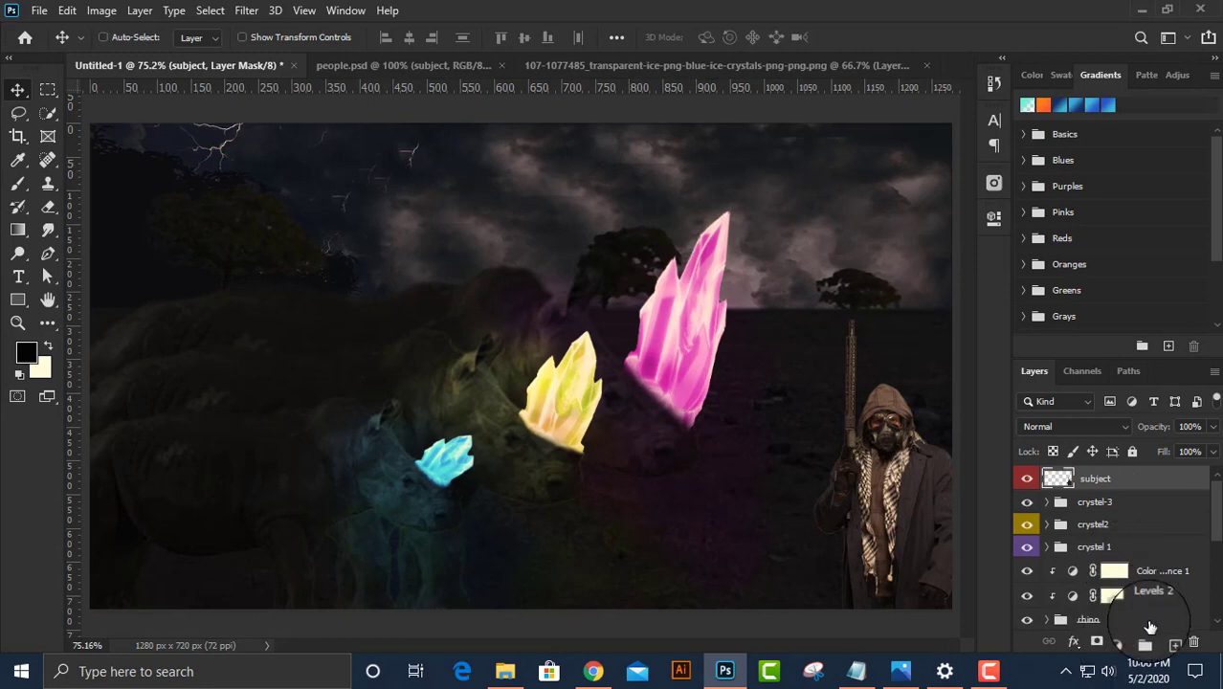
# Clip a Levels 4 adjustment to the soldier with output white at 96, then add empty Layer 23.
pyautogui.click(1123, 648)
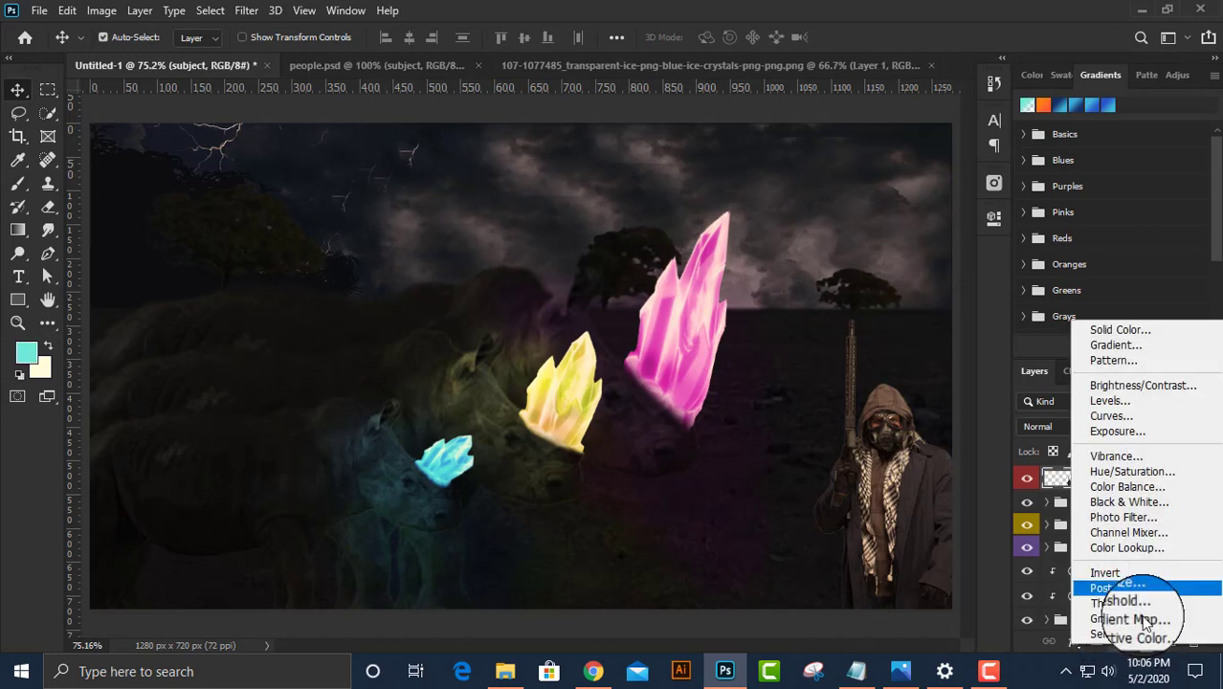
pyautogui.click(1132, 415)
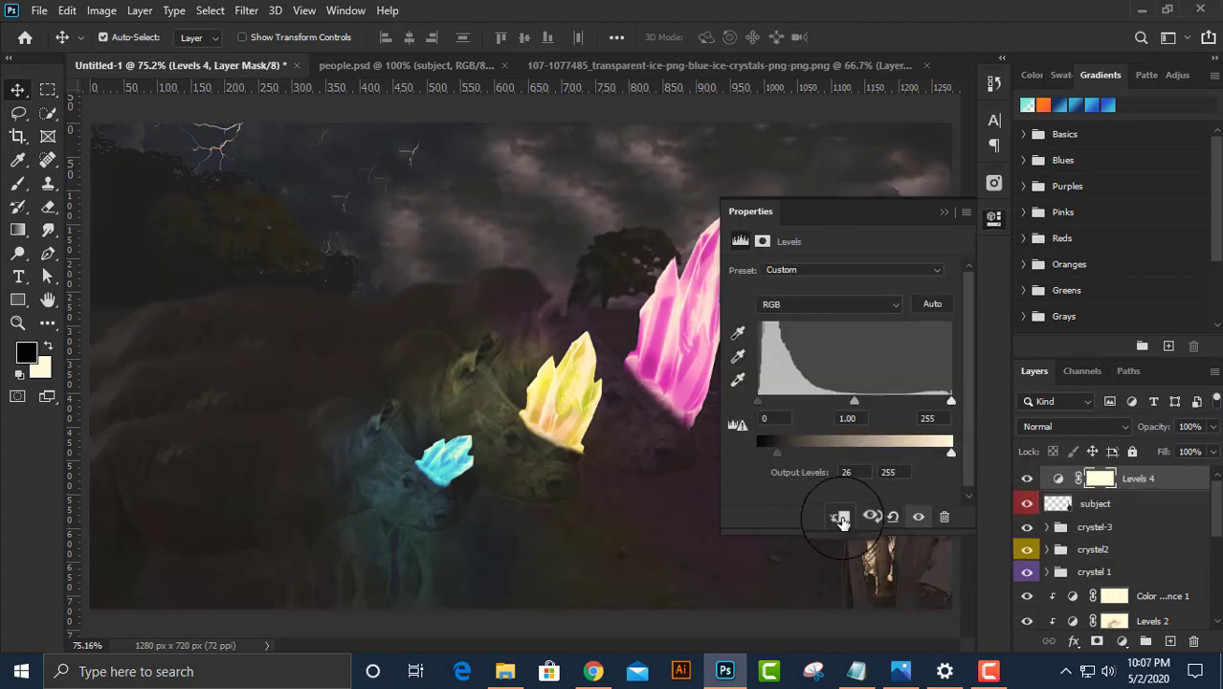
pyautogui.click(895, 516)
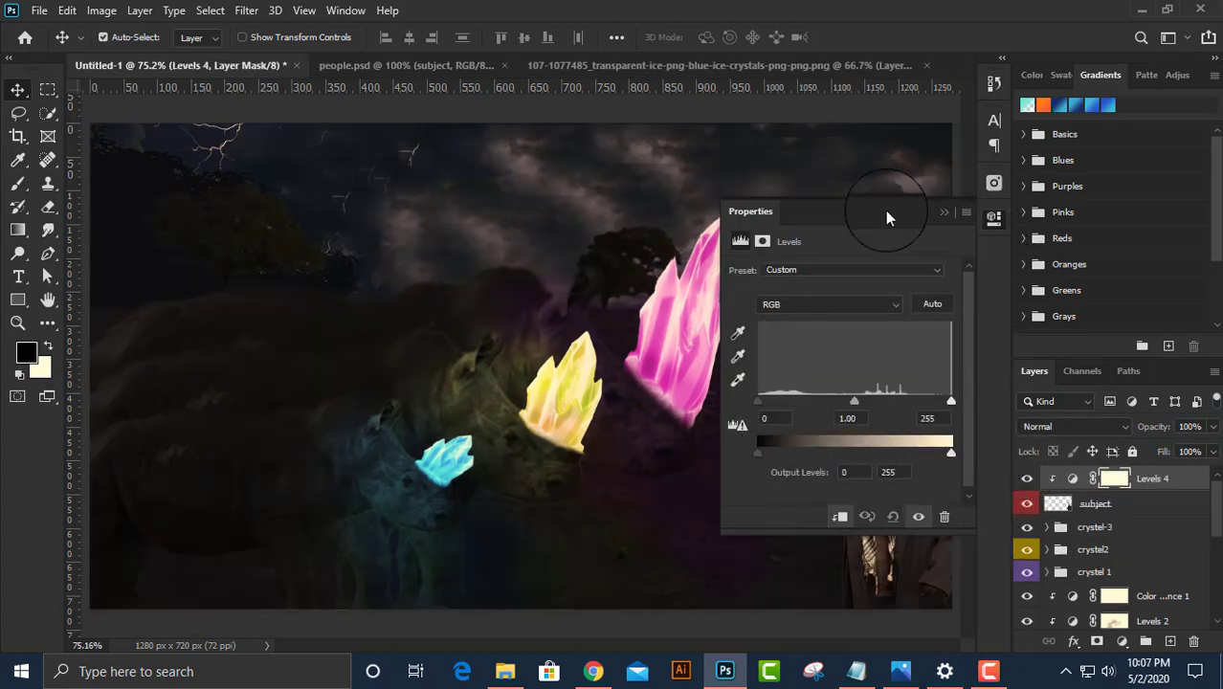
pyautogui.moveTo(885, 211); pyautogui.dragTo(506, 193)
pyautogui.moveTo(572, 437); pyautogui.dragTo(463, 440)
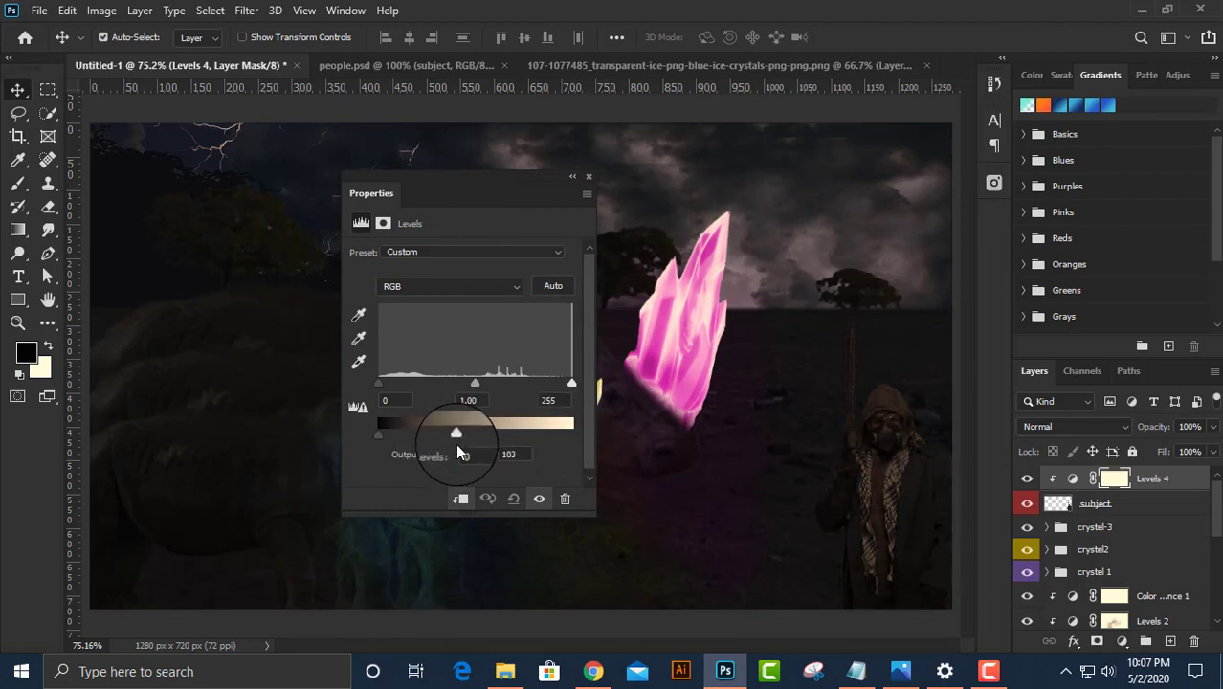
pyautogui.moveTo(463, 453)
pyautogui.mouseDown()
pyautogui.moveTo(442, 456)
pyautogui.moveTo(457, 460)
pyautogui.mouseUp()
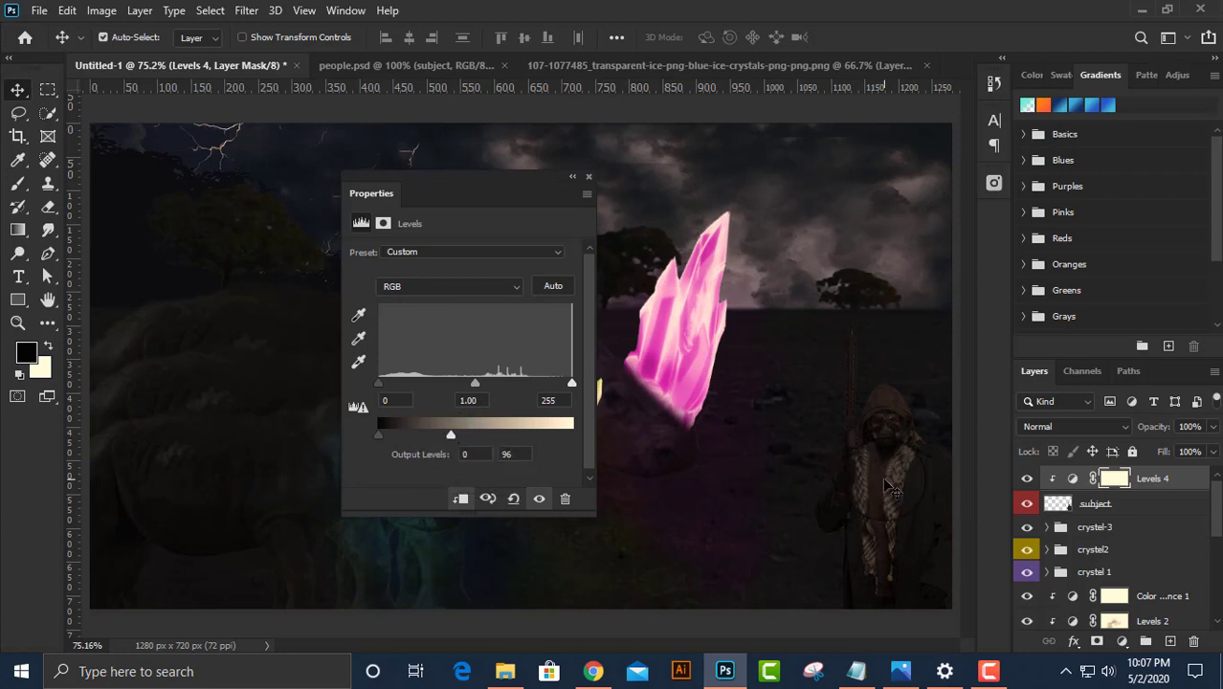
pyautogui.moveTo(487, 186)
pyautogui.mouseDown()
pyautogui.moveTo(905, 214)
pyautogui.moveTo(983, 205)
pyautogui.mouseUp()
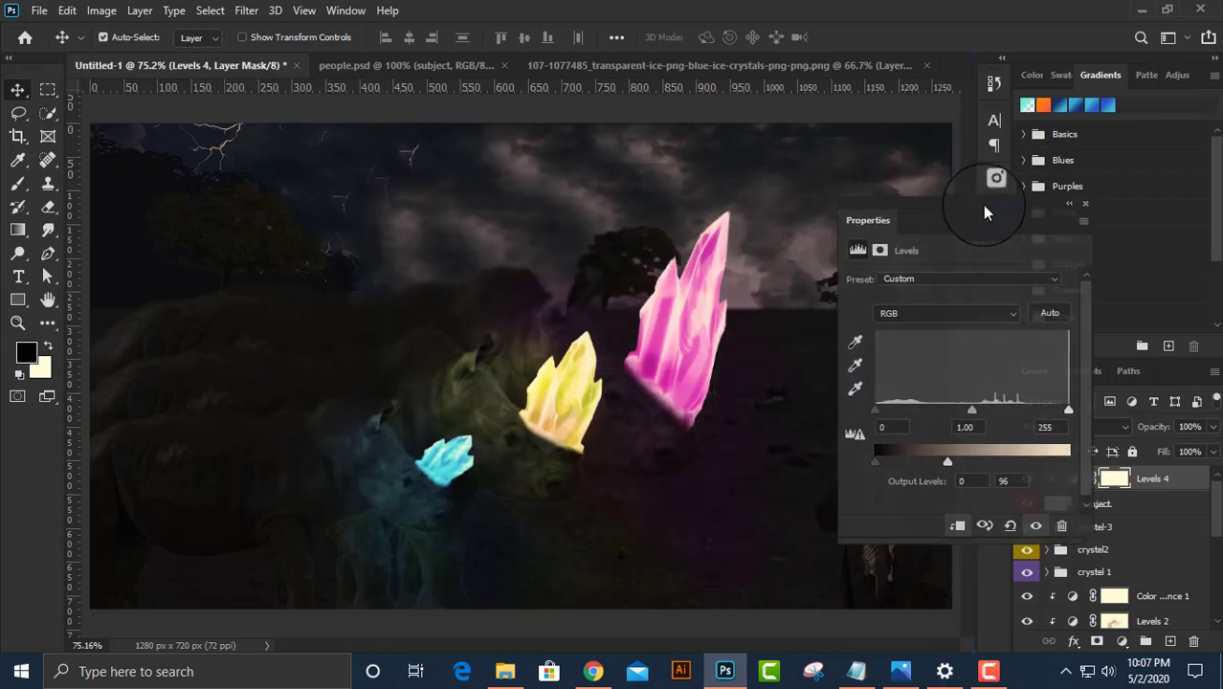
pyautogui.click(1170, 641)
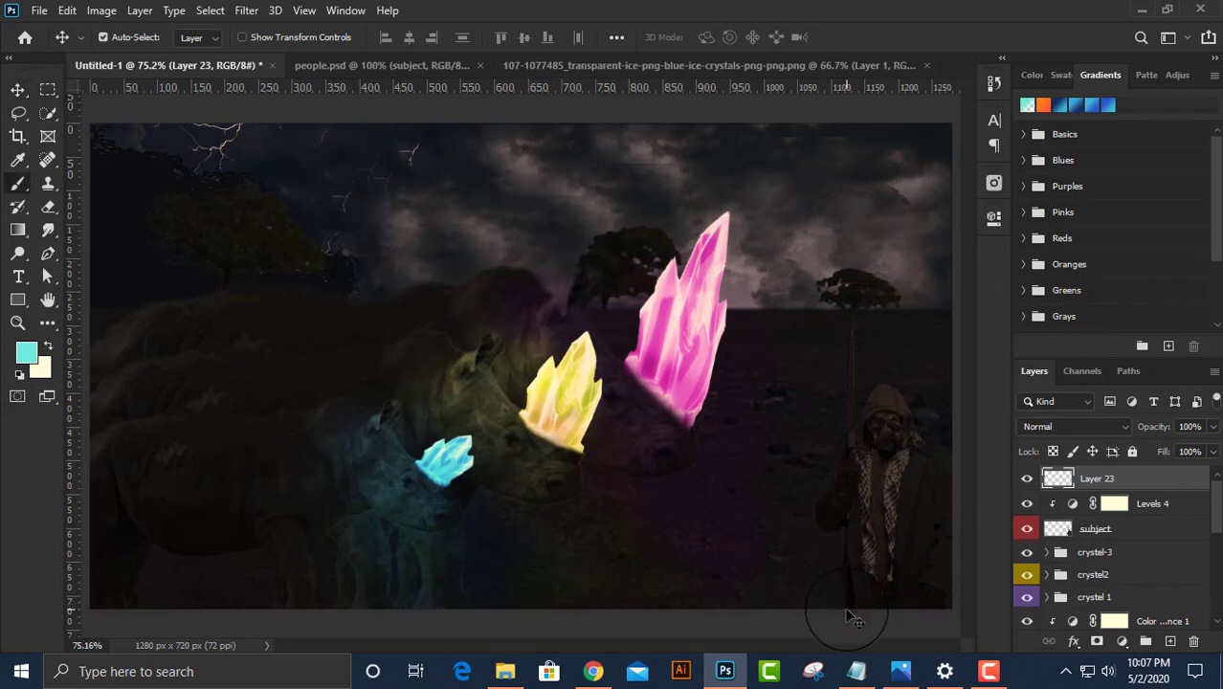
# Paint a pink glow beside the pink crystal on Layer 23, blended Overlay.
pyautogui.keyDown('alt'); pyautogui.click(688, 356); pyautogui.keyUp('alt')
pyautogui.moveTo(808, 450)
pyautogui.mouseDown()
pyautogui.moveTo(771, 538)
pyautogui.moveTo(789, 542)
pyautogui.moveTo(723, 505)
pyautogui.mouseUp()
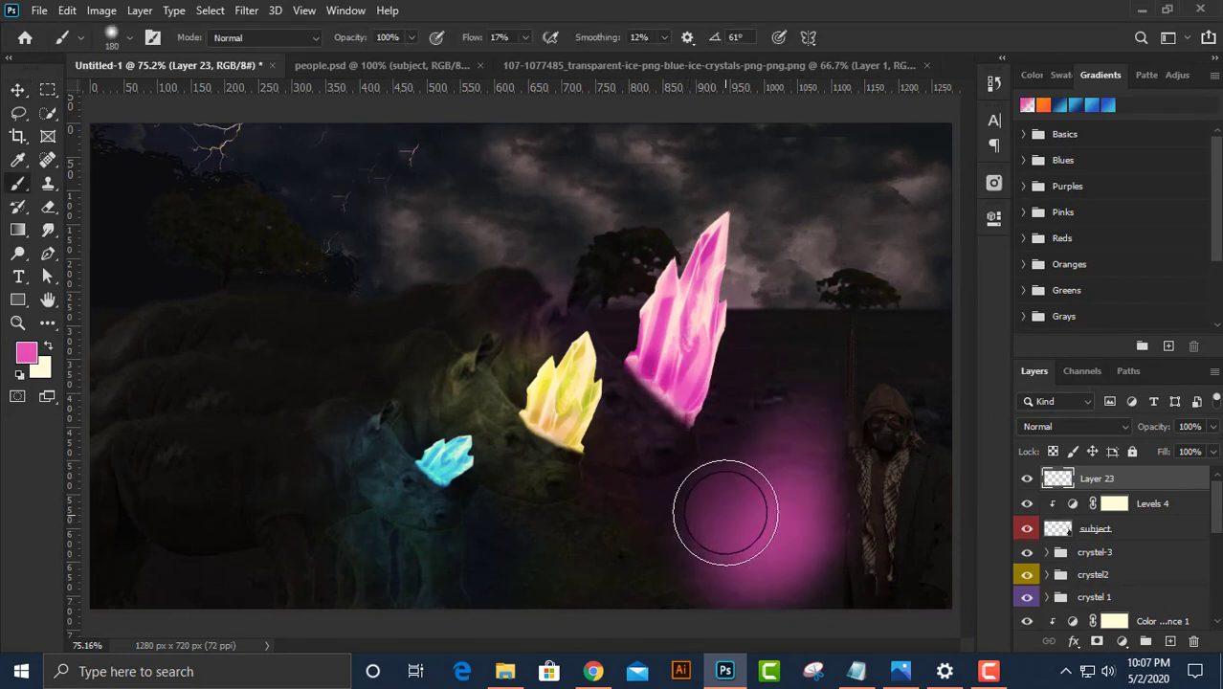
pyautogui.click(1069, 432)
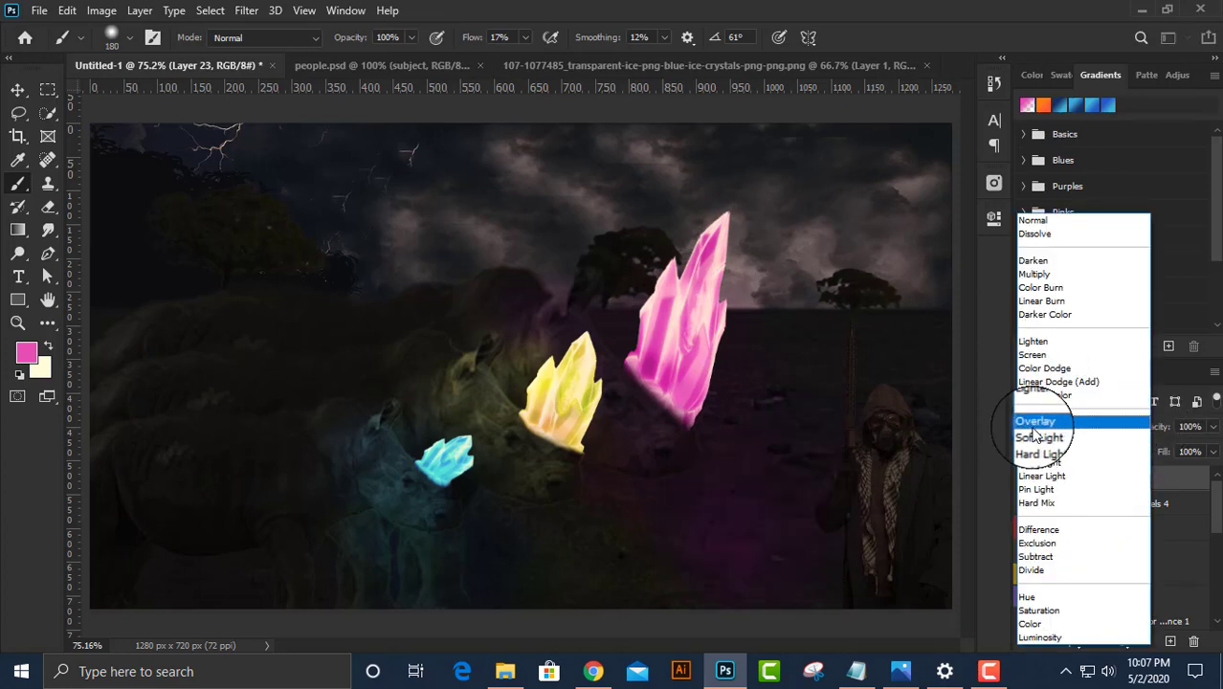
pyautogui.click(1035, 422)
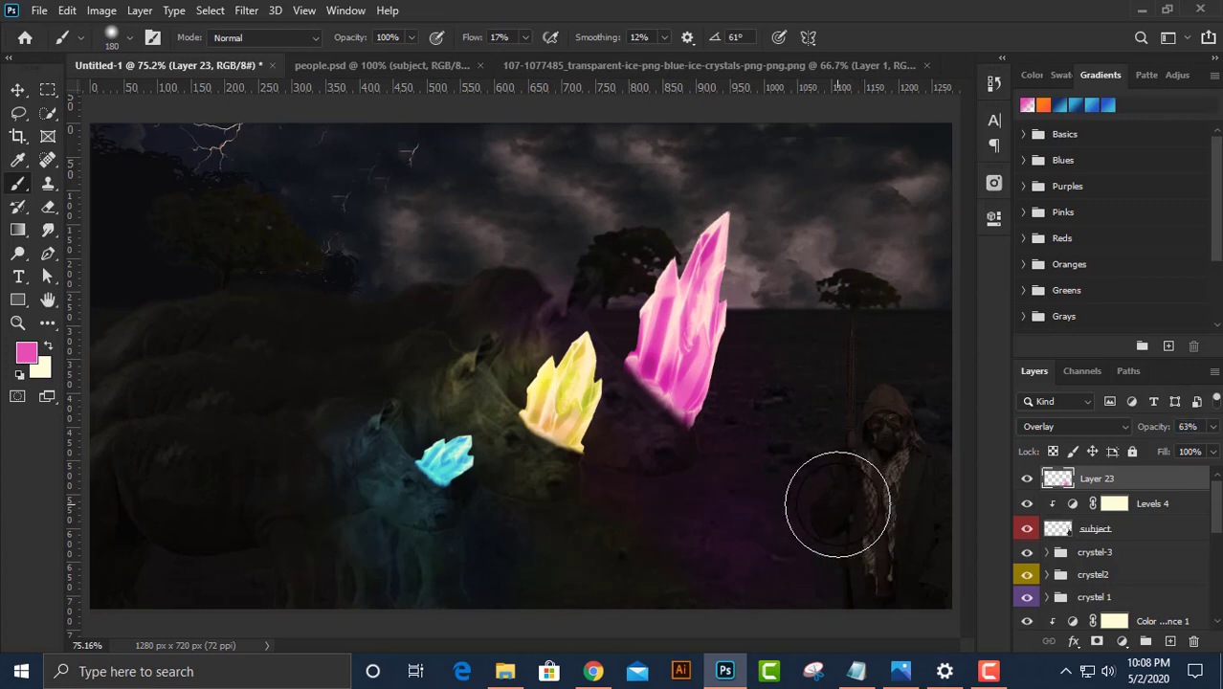
pyautogui.keyDown('alt'); pyautogui.click(799, 514); pyautogui.keyUp('alt')
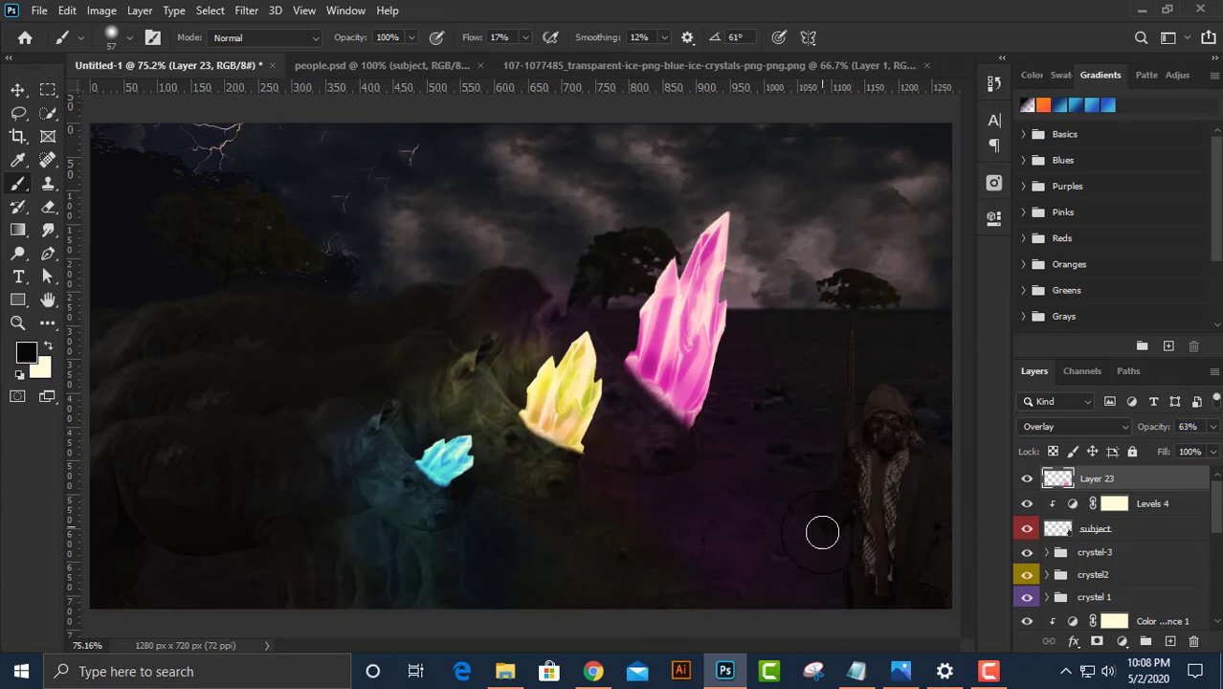
pyautogui.keyDown('alt'); pyautogui.click(708, 373); pyautogui.keyUp('alt')
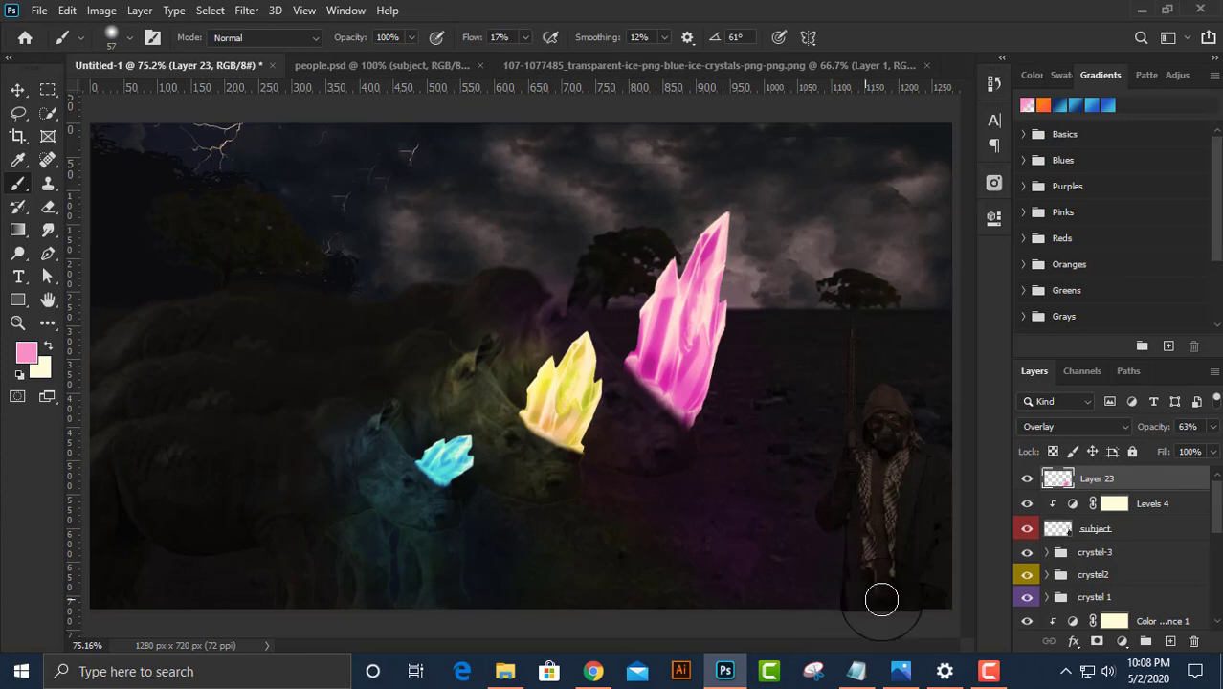
pyautogui.click(1114, 504)
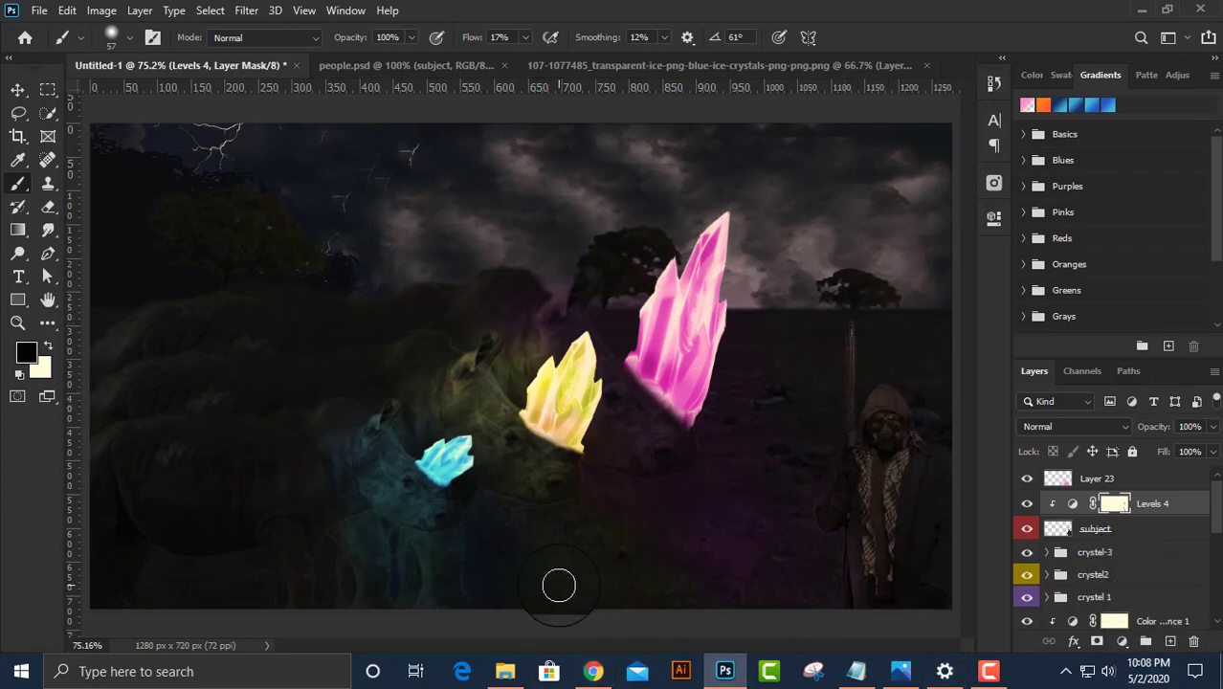
pyautogui.click(1114, 484)
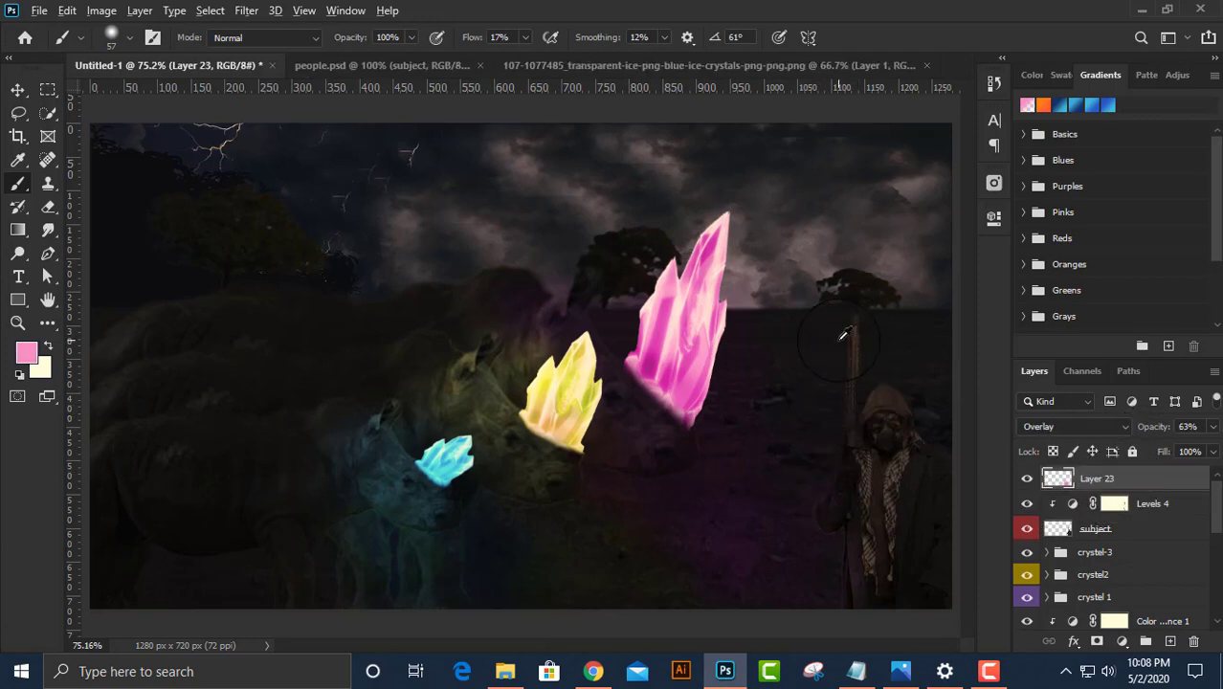
# Paint a magenta glow into the sky around the pink crystal and zoom out to check the composite.
pyautogui.keyDown('alt'); pyautogui.scroll(3, 842, 335); pyautogui.keyUp('alt')
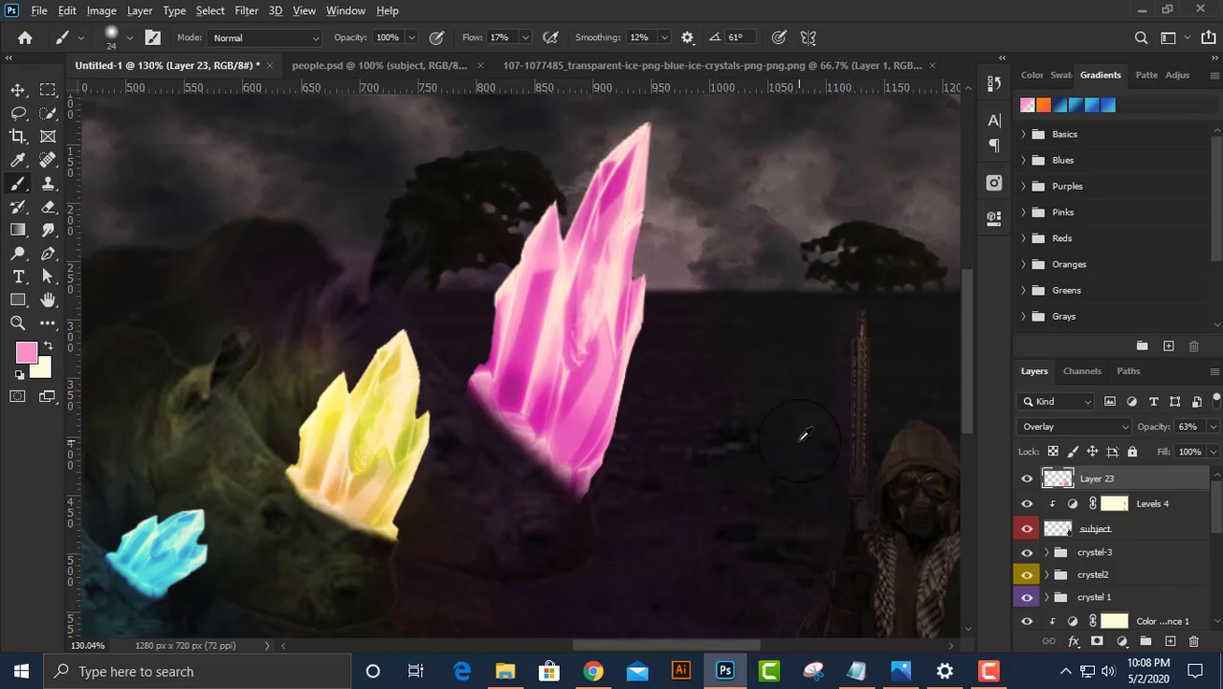
pyautogui.keyDown('alt'); pyautogui.scroll(-2, 804, 436); pyautogui.keyUp('alt')
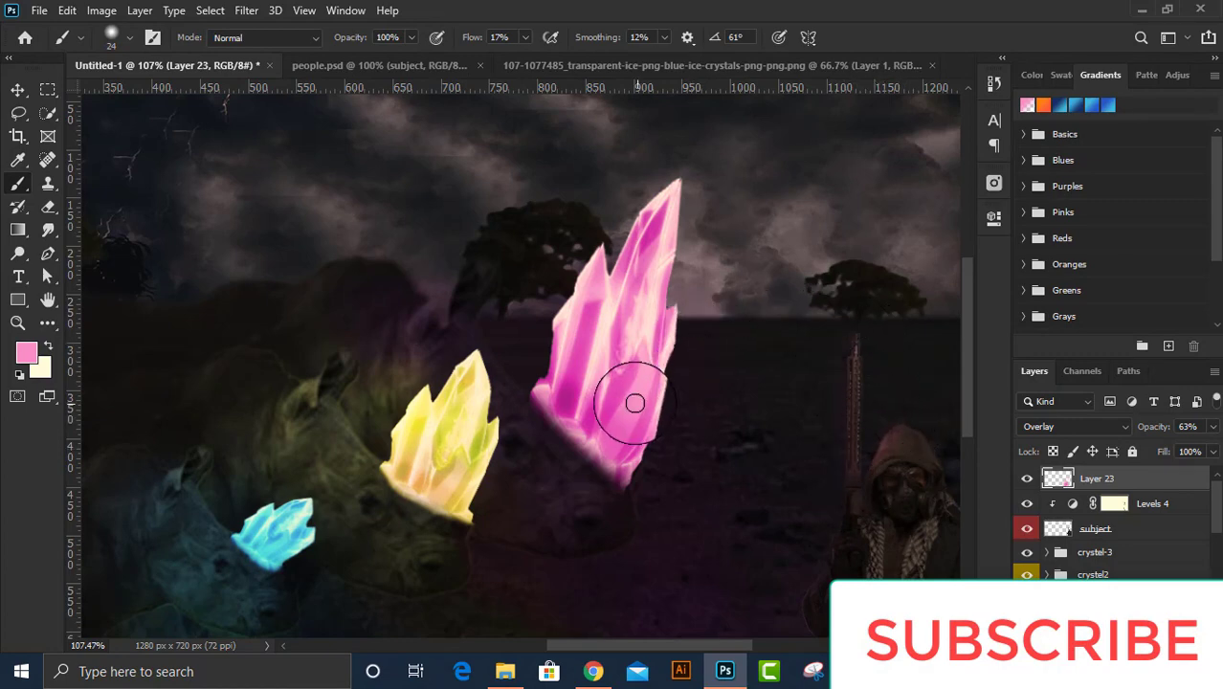
pyautogui.scroll(-3, 634, 401)
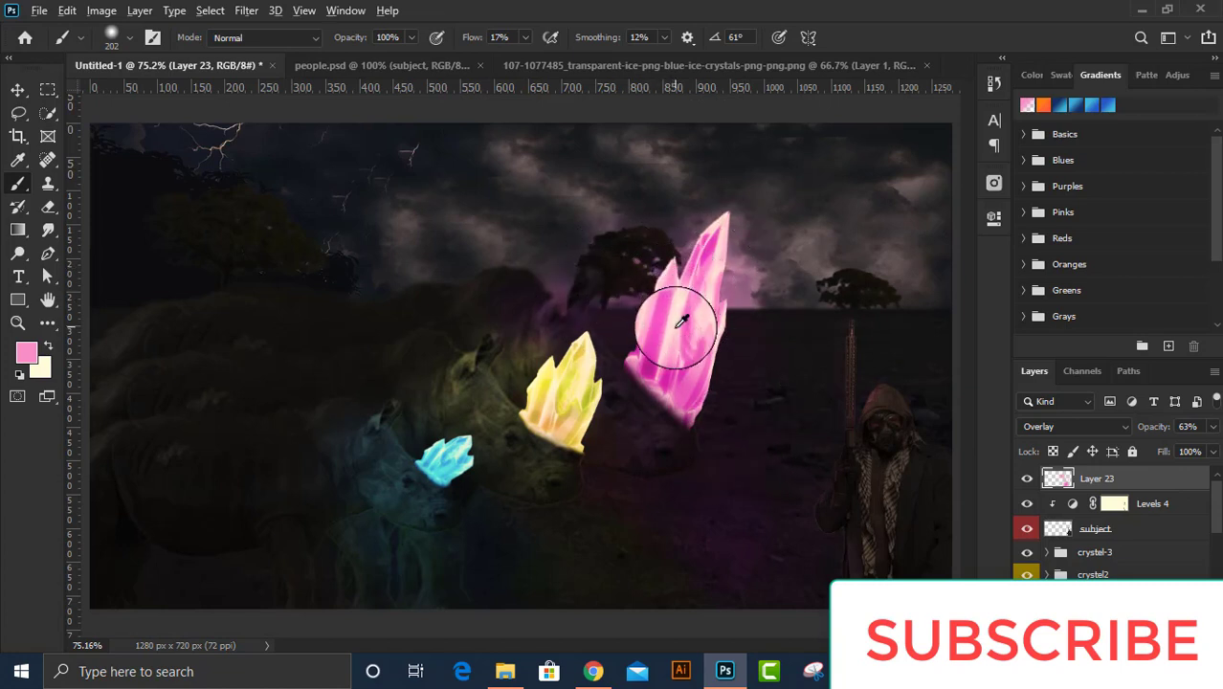
pyautogui.keyDown('alt'); pyautogui.click(658, 350); pyautogui.keyUp('alt')
pyautogui.moveTo(627, 251); pyautogui.dragTo(808, 325)
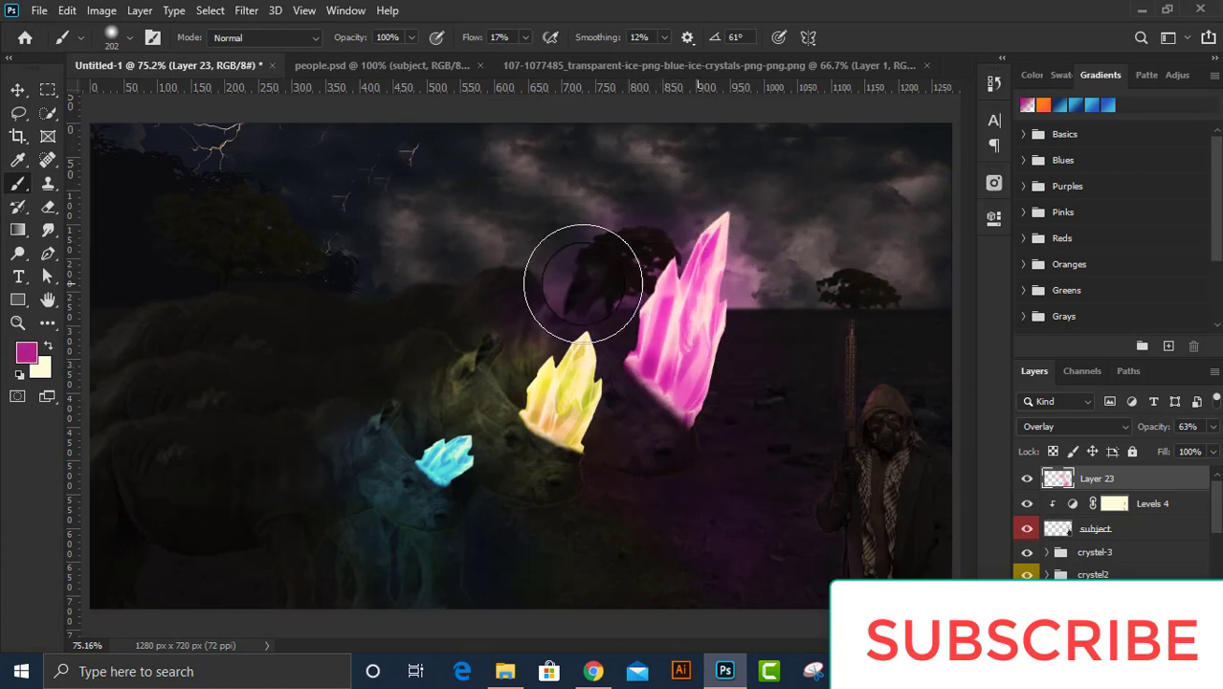
pyautogui.press('z')
pyautogui.keyDown('alt'); pyautogui.click(639, 419); pyautogui.keyUp('alt')
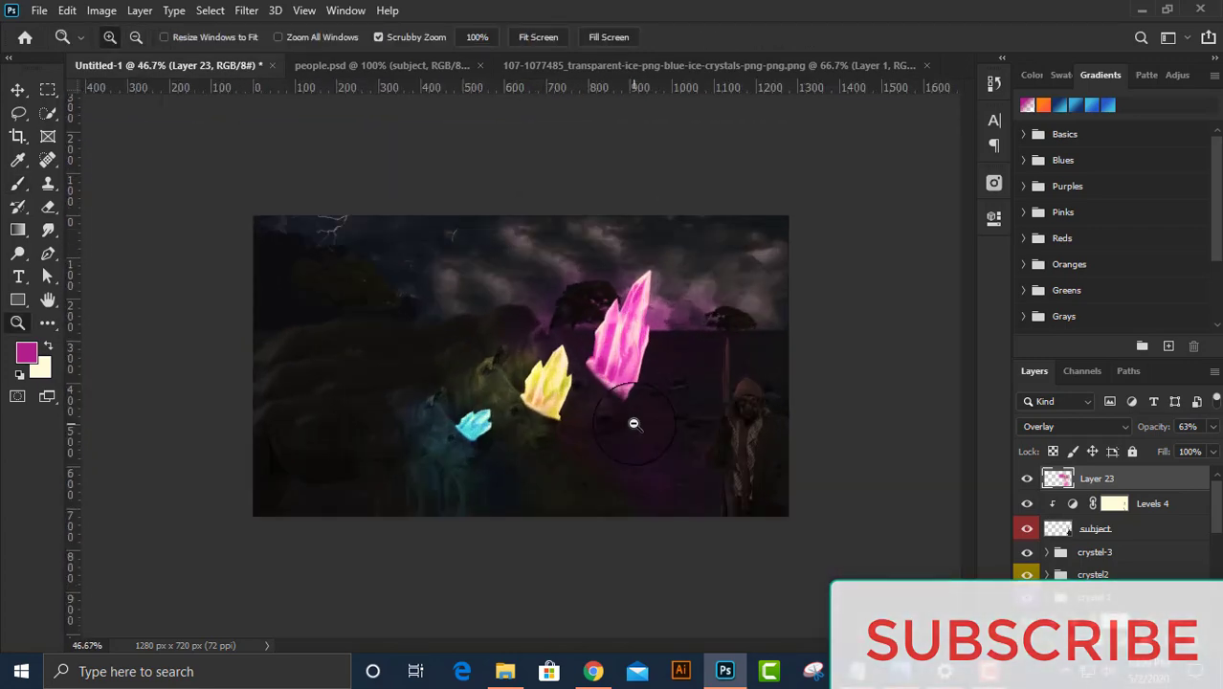
pyautogui.hotkey('ctrl', '0')
pyautogui.press('v')
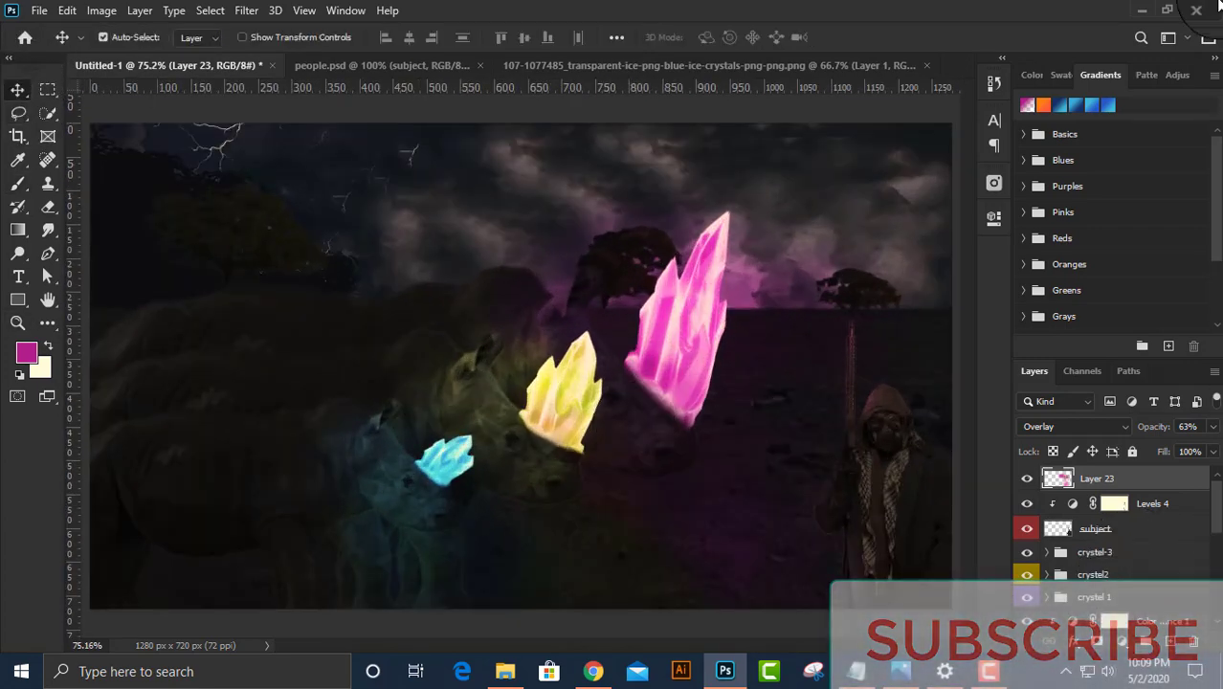
# Group the Levels 4 adjustment and the soldier layer into a group named subject.
pyautogui.click(1151, 504)
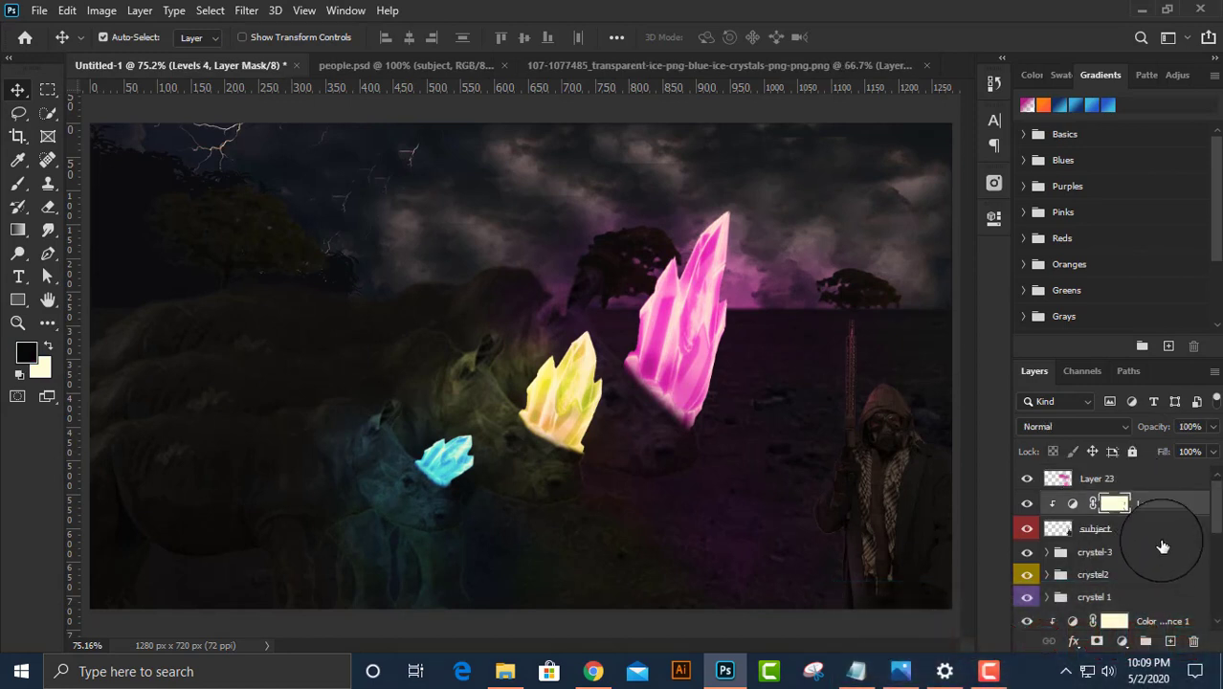
pyautogui.moveTo(1163, 546); pyautogui.dragTo(1153, 538)
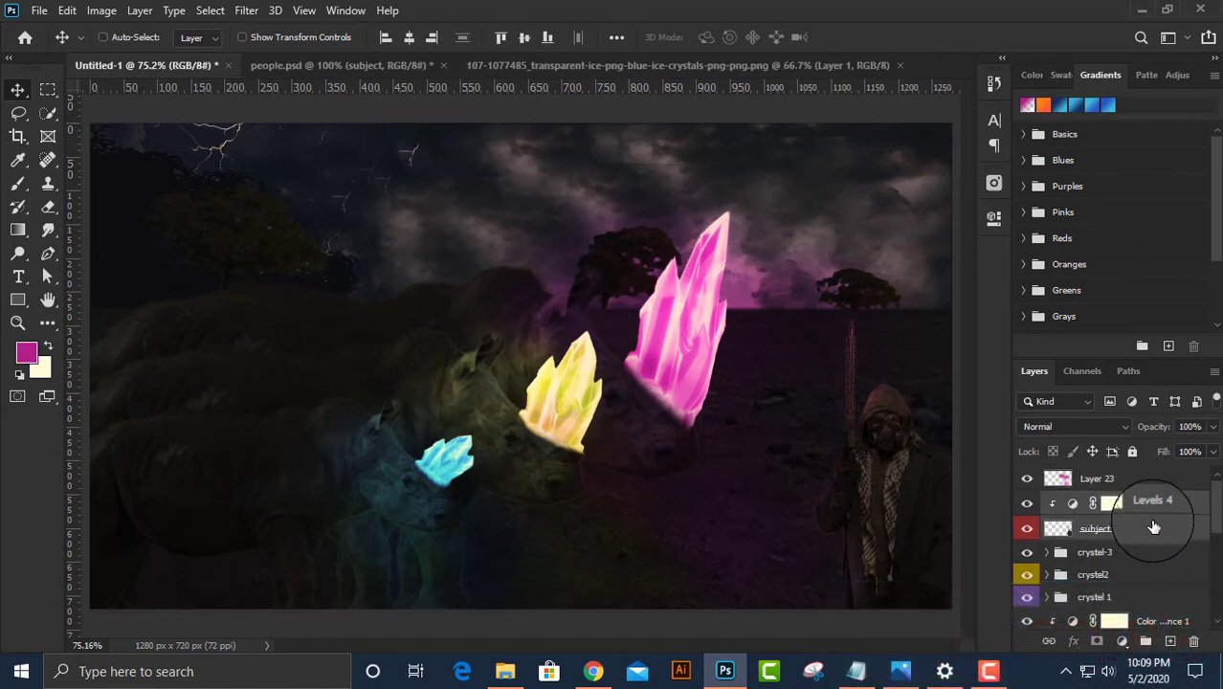
pyautogui.moveTo(1154, 531); pyautogui.dragTo(1094, 507)
pyautogui.hotkey('ctrl', 'g')
pyautogui.write('subjecvt')
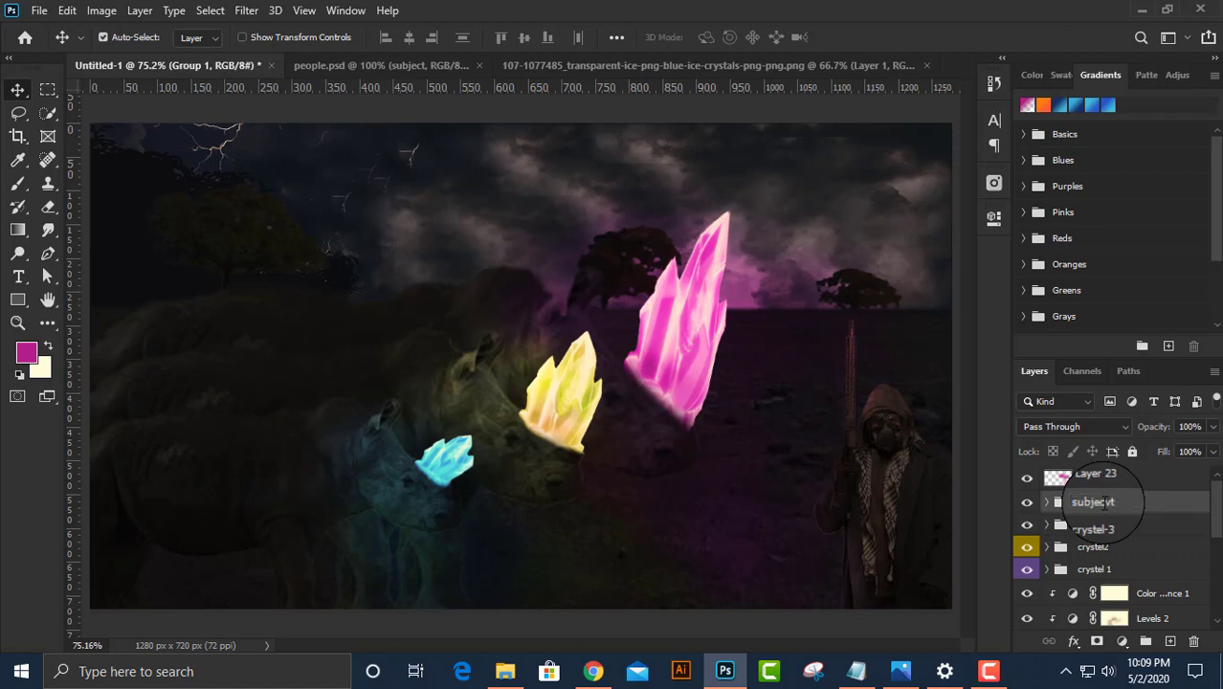
pyautogui.click(1100, 475)
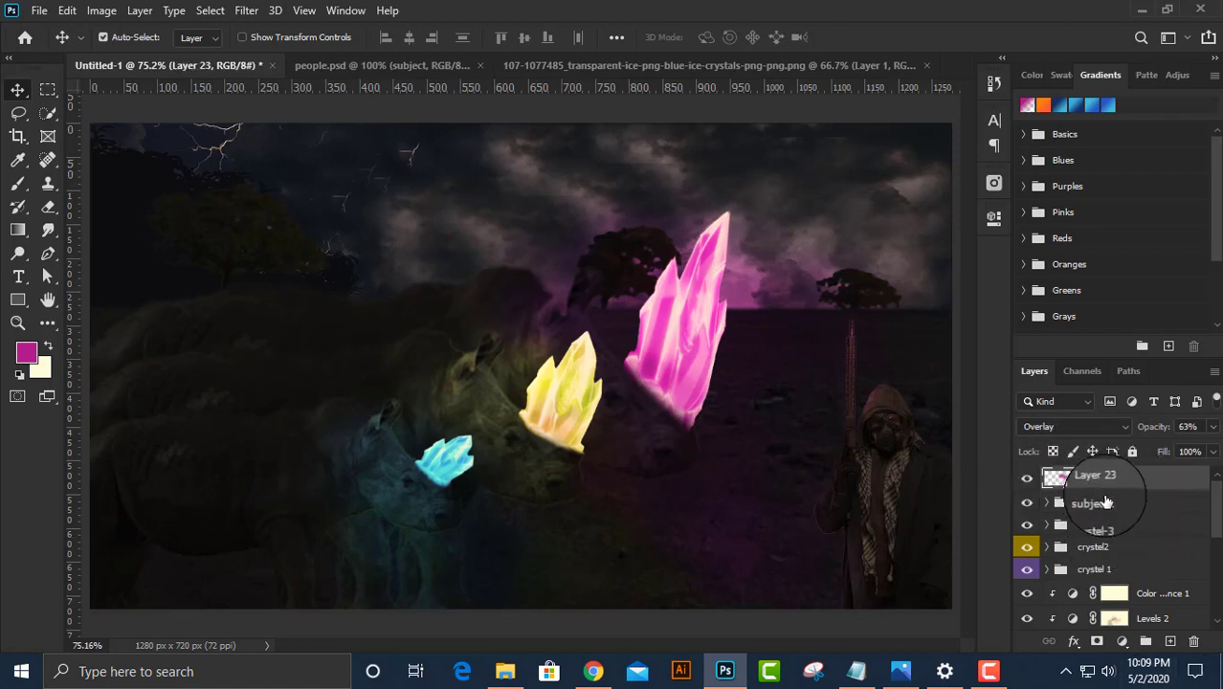
pyautogui.doubleClick(1107, 503)
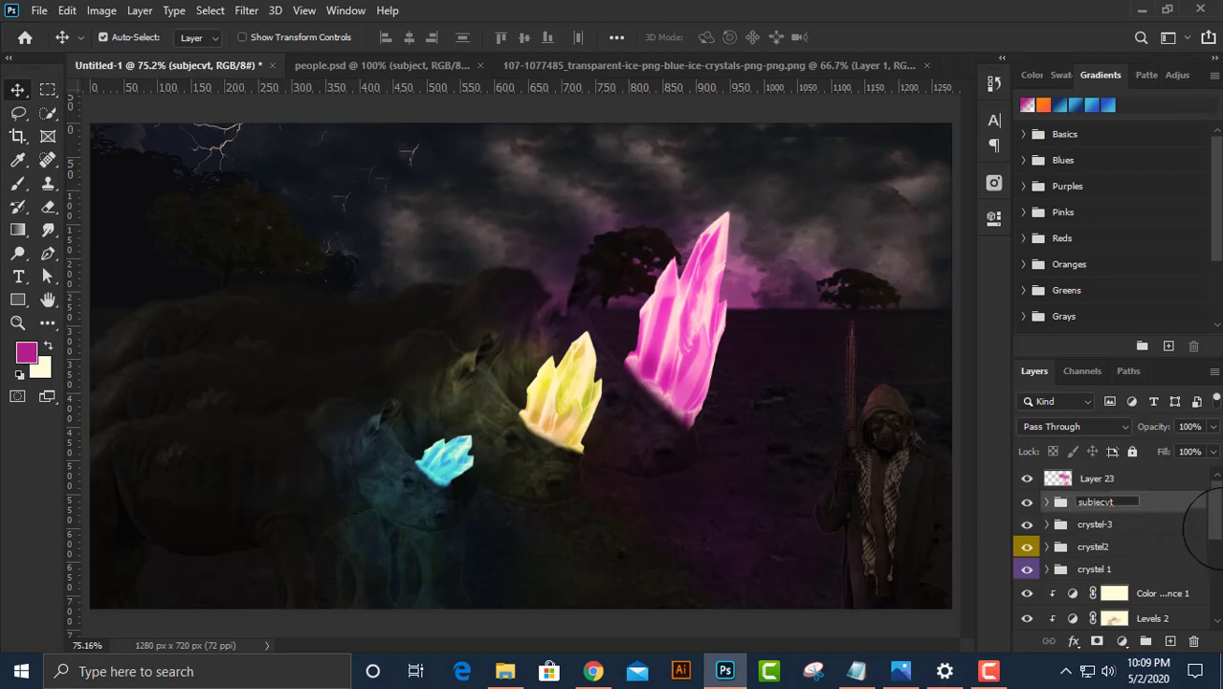
pyautogui.moveTo(1101, 477); pyautogui.dragTo(1125, 504)
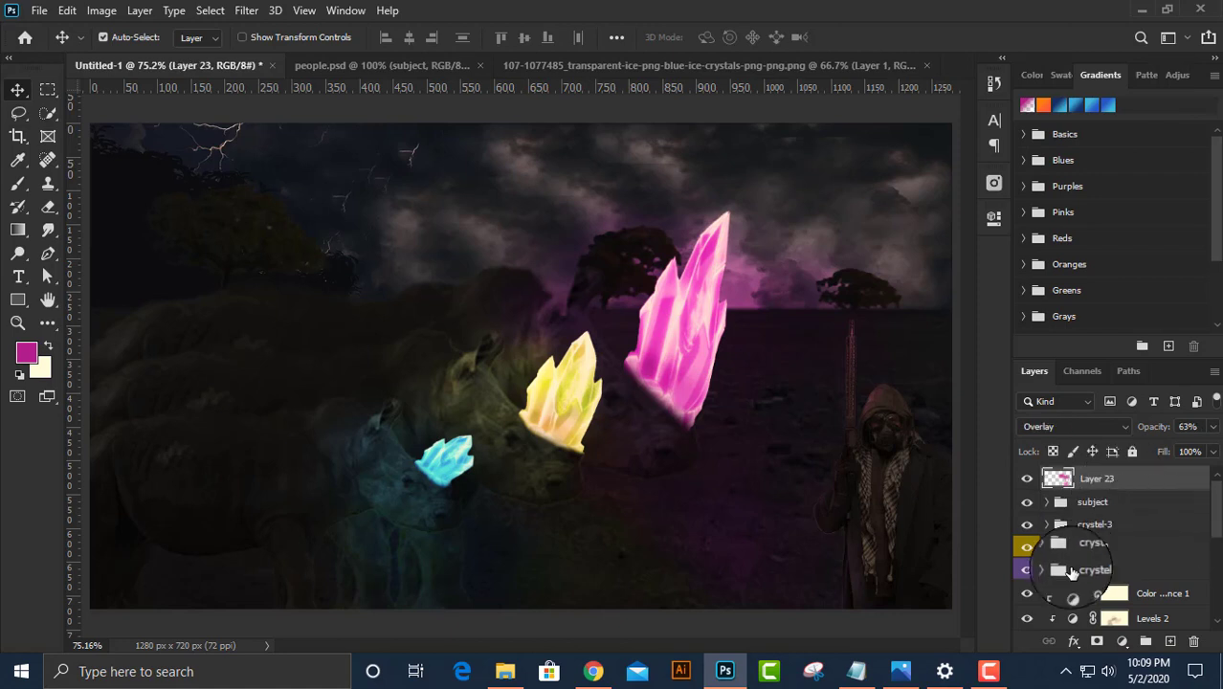
pyautogui.scroll(-3, 1115, 545)
pyautogui.click(1069, 594)
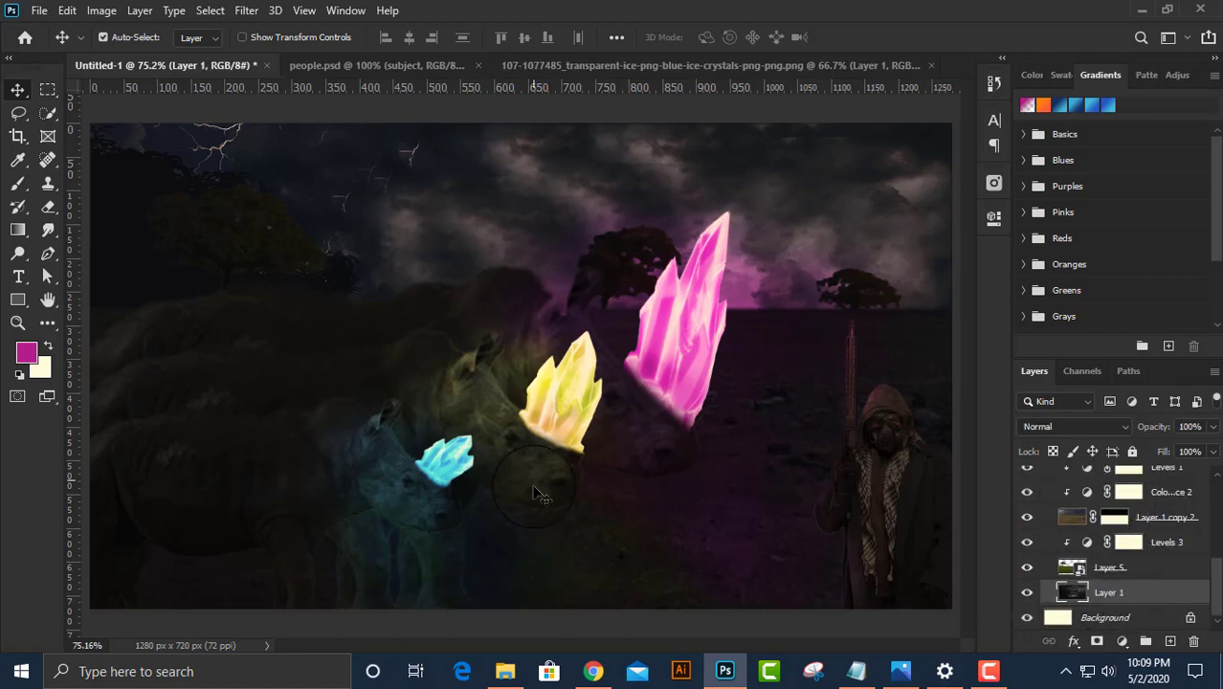
# Clone cloud texture across the upper sky near the pink crystal on scene Layer 1.
pyautogui.click(47, 183)
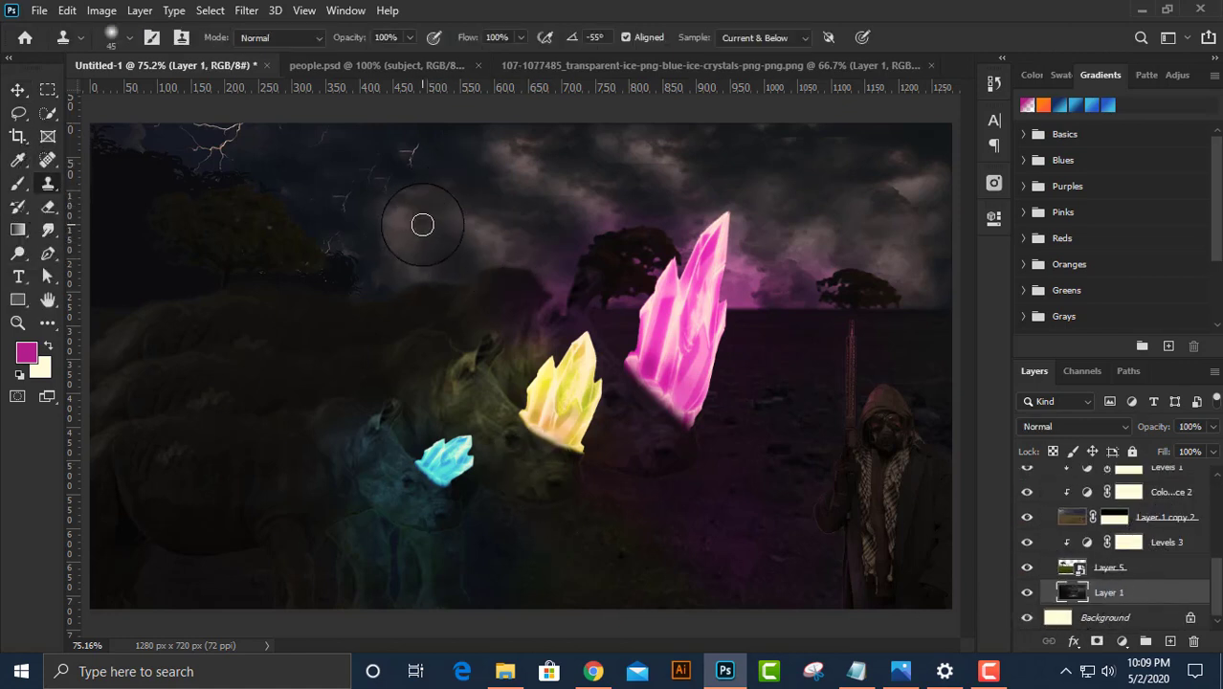
pyautogui.moveTo(422, 224); pyautogui.dragTo(591, 232)
pyautogui.moveTo(496, 181); pyautogui.dragTo(381, 214)
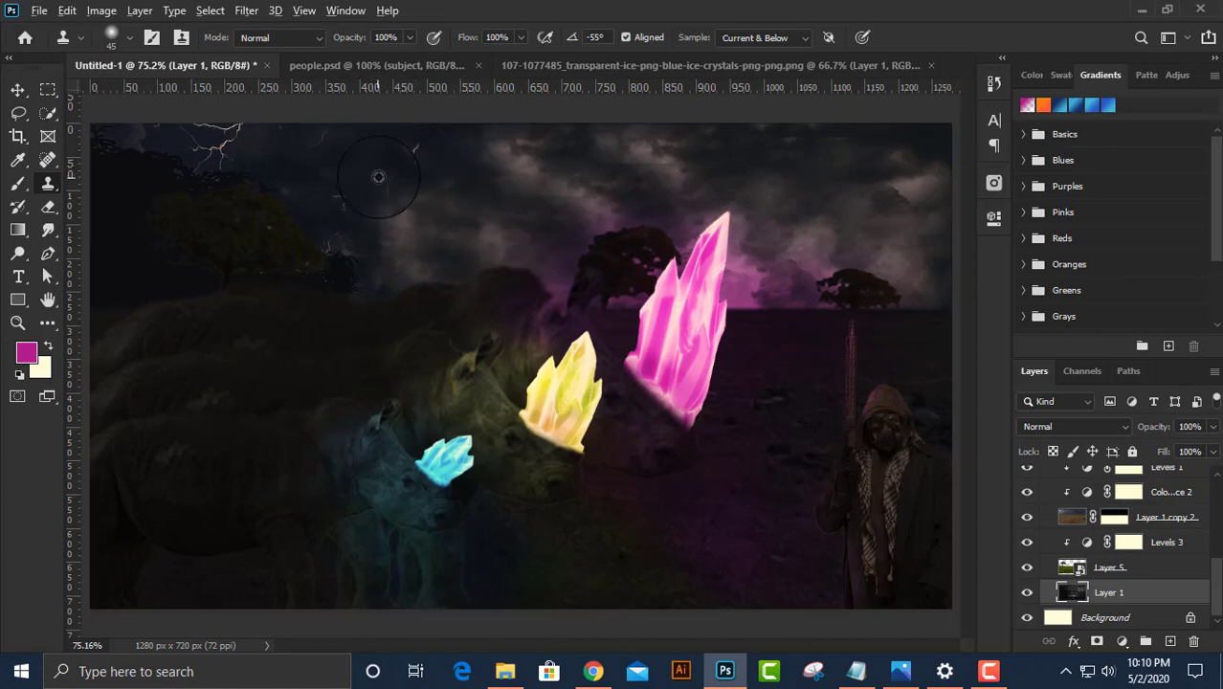
pyautogui.moveTo(494, 174)
pyautogui.mouseDown()
pyautogui.moveTo(470, 169)
pyautogui.moveTo(486, 192)
pyautogui.moveTo(511, 195)
pyautogui.moveTo(508, 213)
pyautogui.mouseUp()
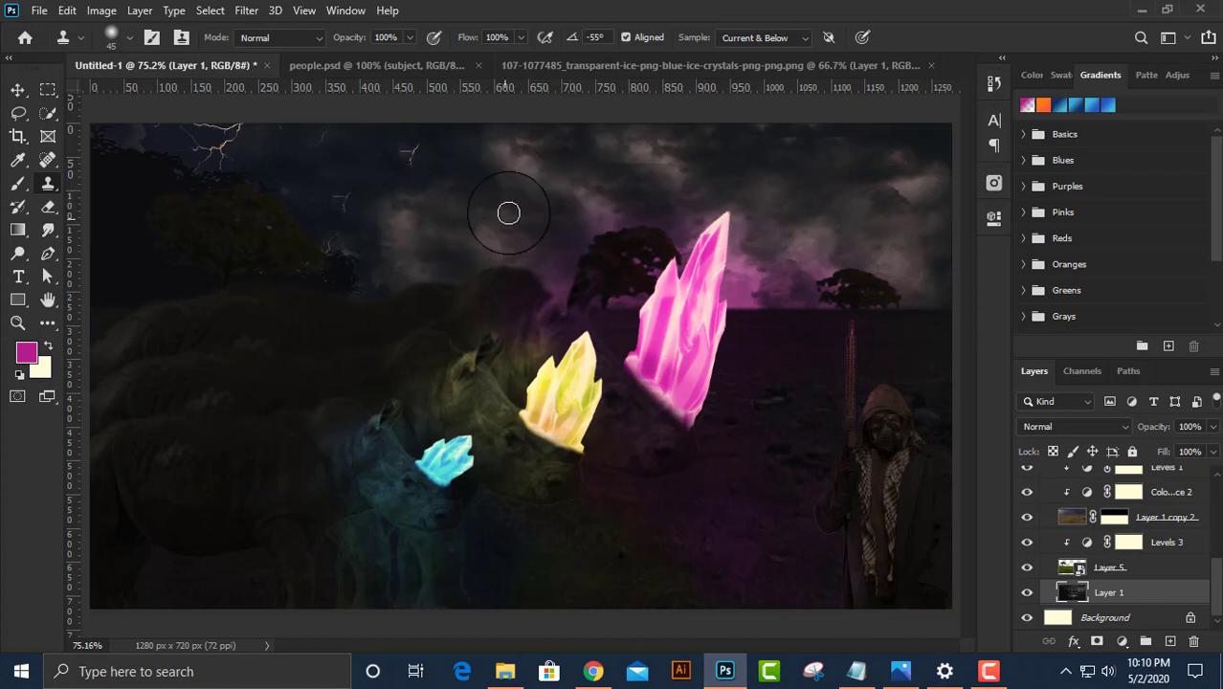
pyautogui.keyDown('alt'); pyautogui.click(623, 165); pyautogui.keyUp('alt')
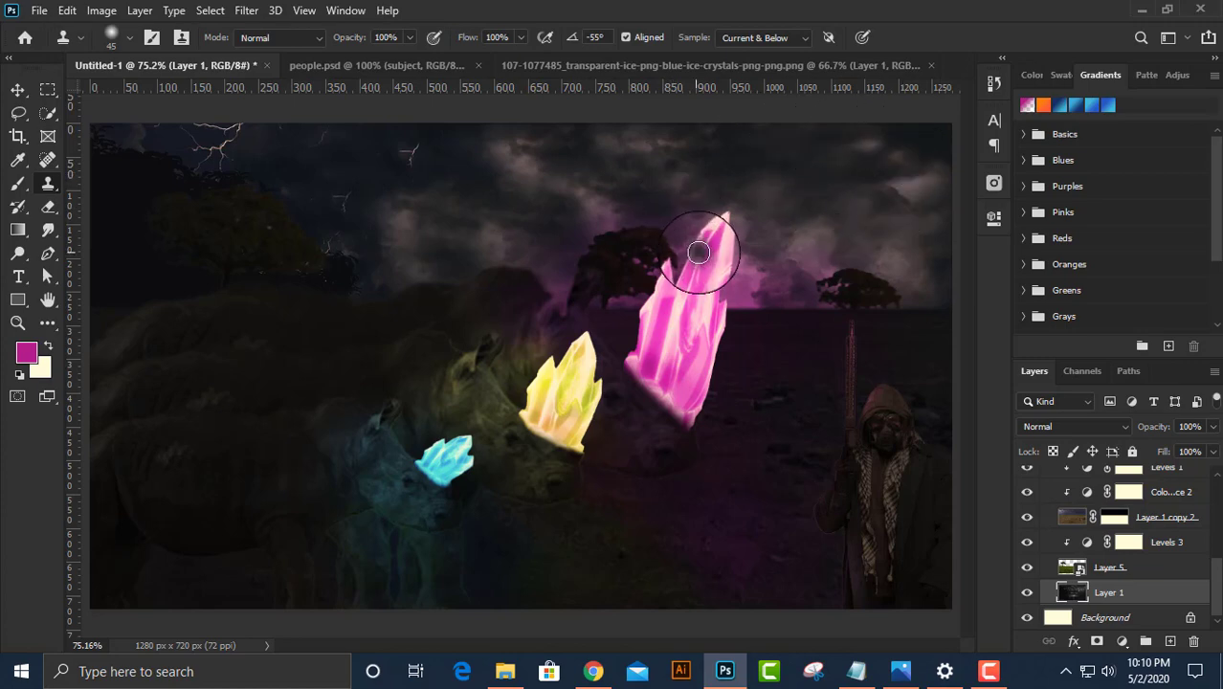
# Scroll to the top of the Layers panel and make Layer 23 the working layer again.
pyautogui.scroll(-1, 315, 309)
pyautogui.scroll(1, 314, 310)
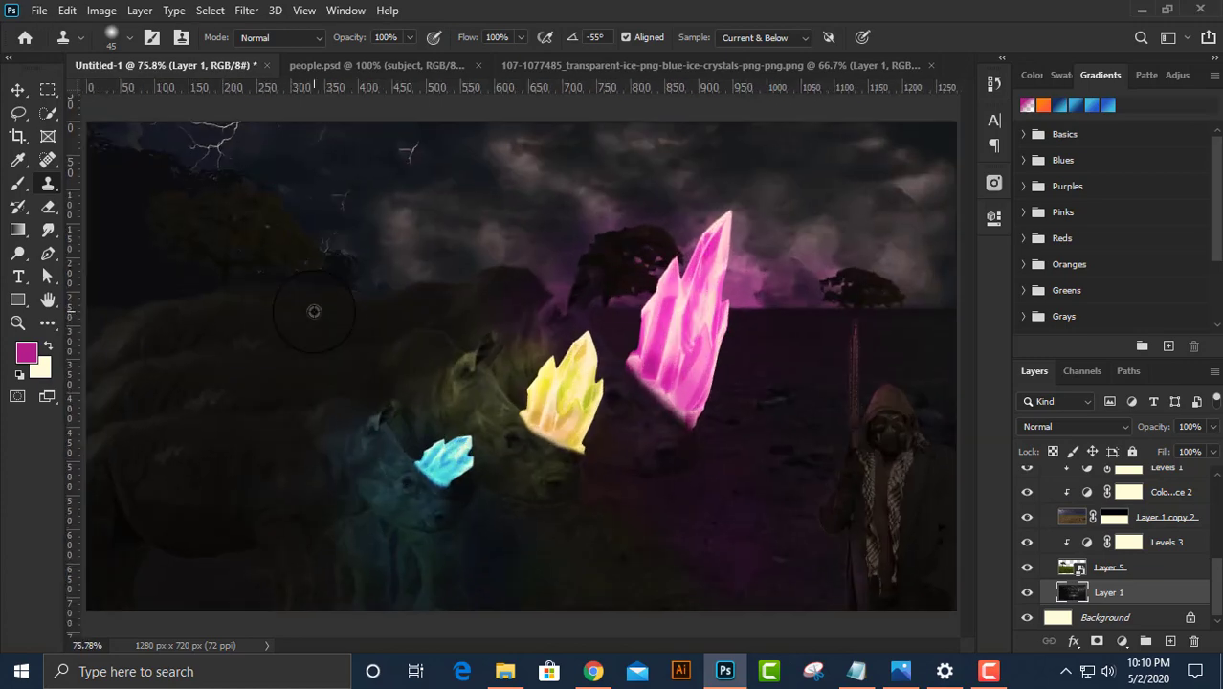
pyautogui.scroll(-1, 314, 310)
pyautogui.click(17, 89)
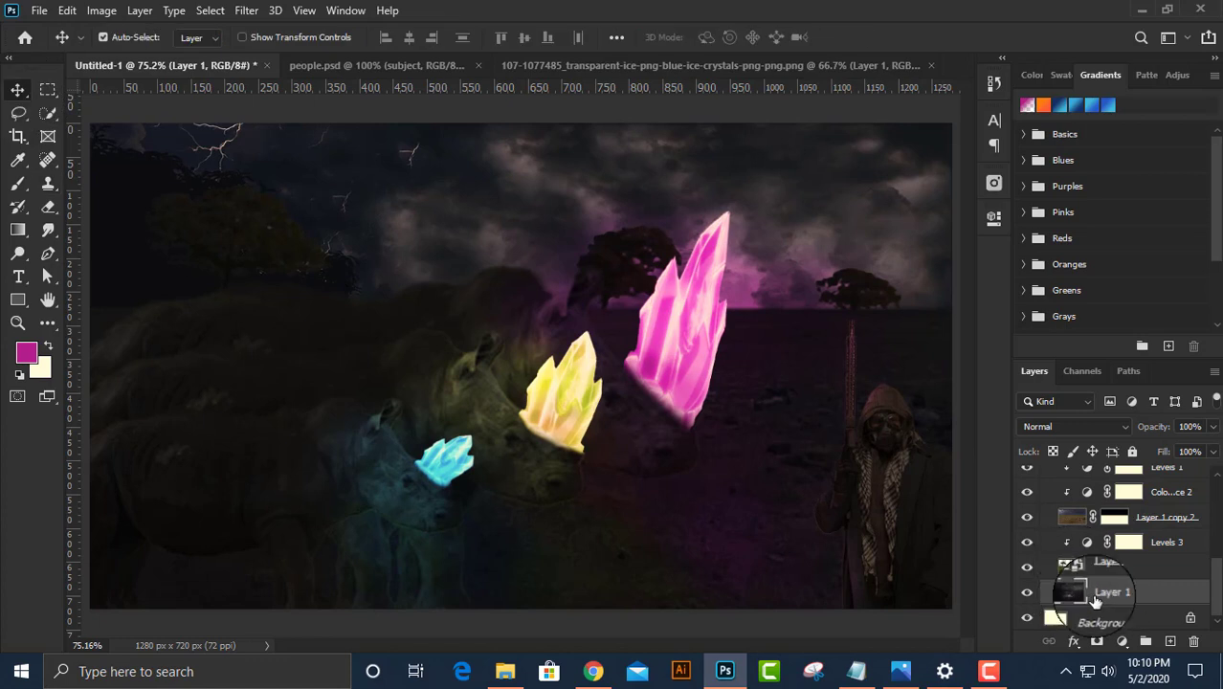
pyautogui.scroll(5, 1110, 575)
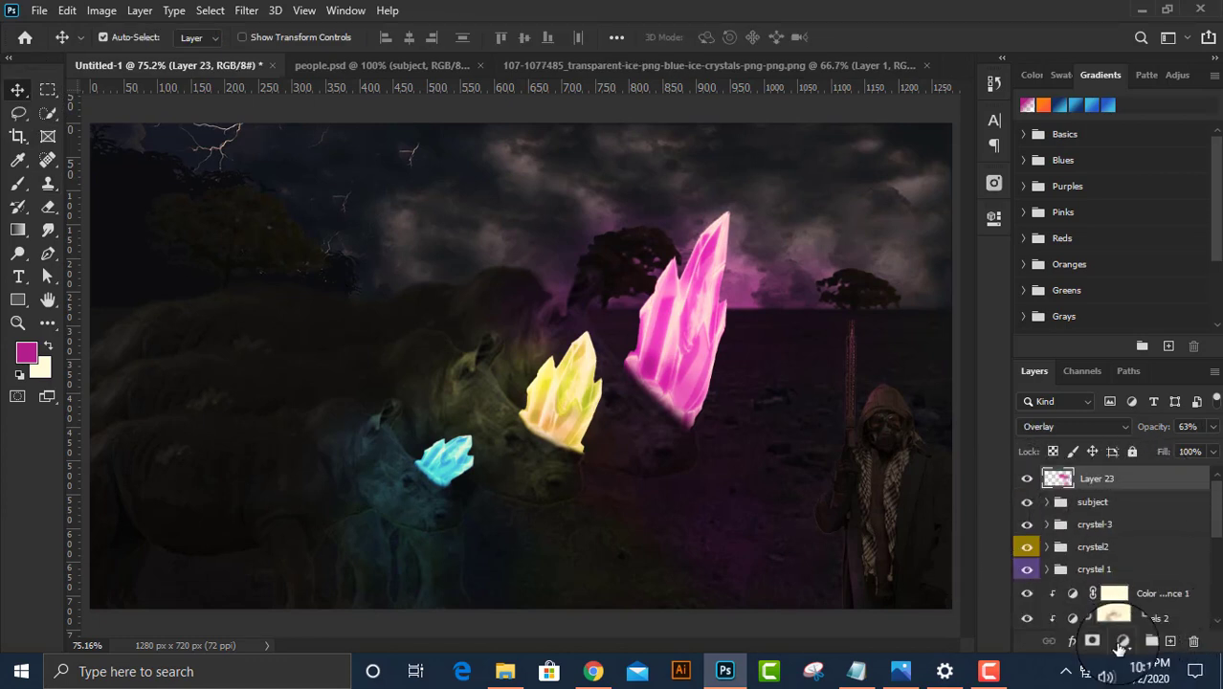
# Add a Solid Color fill layer, Color Fill 1, blended Soft Light.
pyautogui.click(1121, 640)
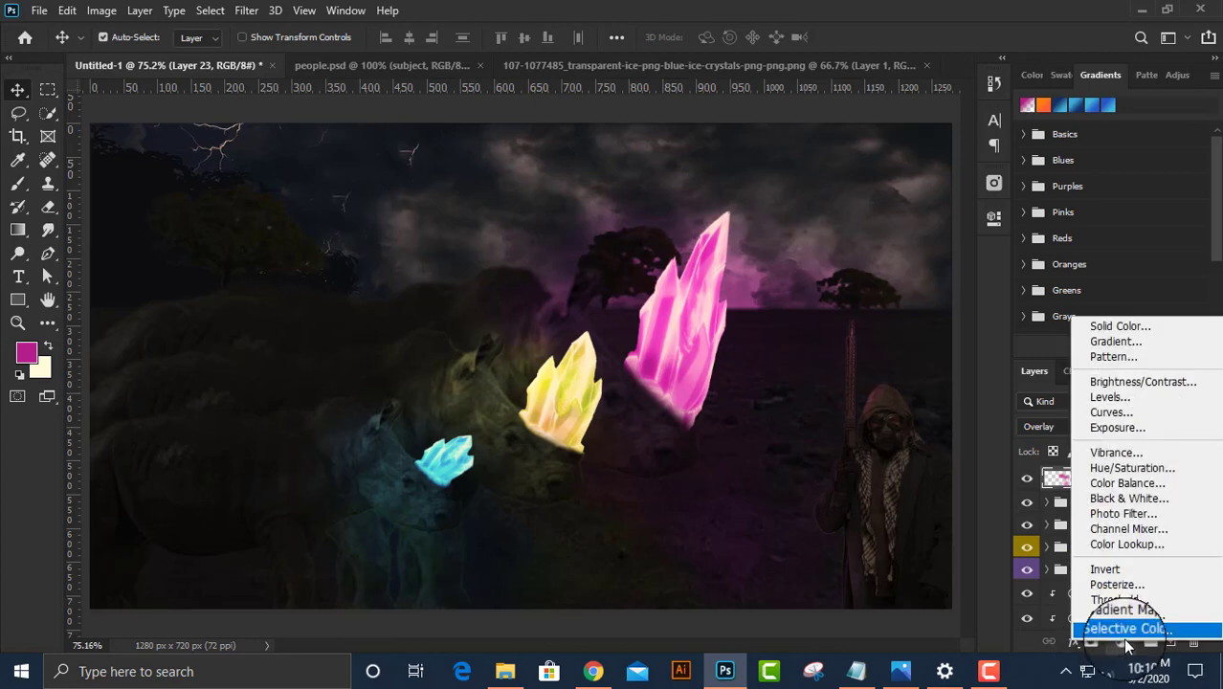
pyautogui.click(1100, 324)
pyautogui.click(809, 264)
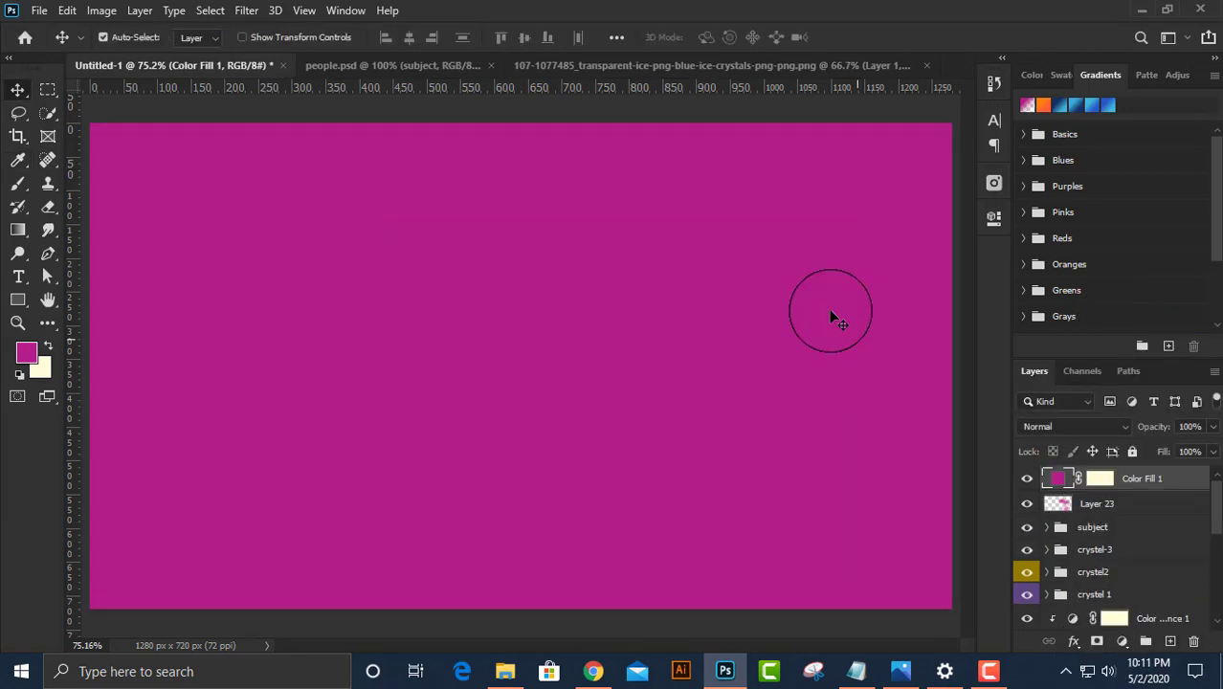
pyautogui.click(1092, 428)
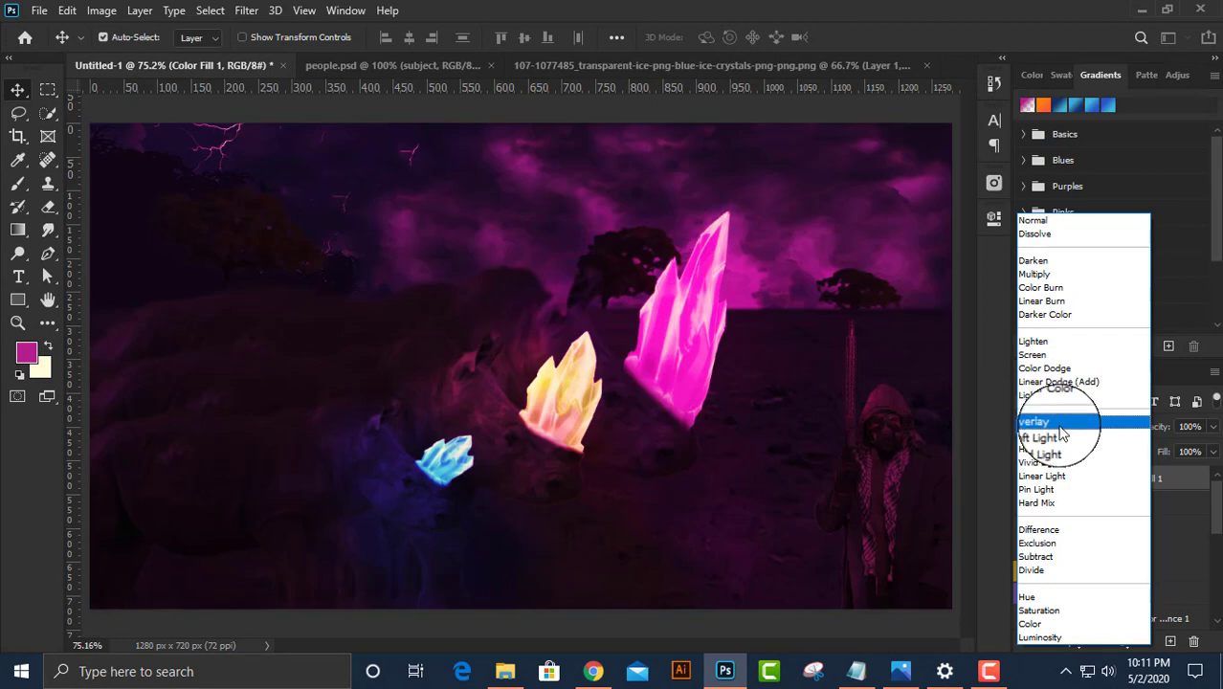
pyautogui.click(1060, 436)
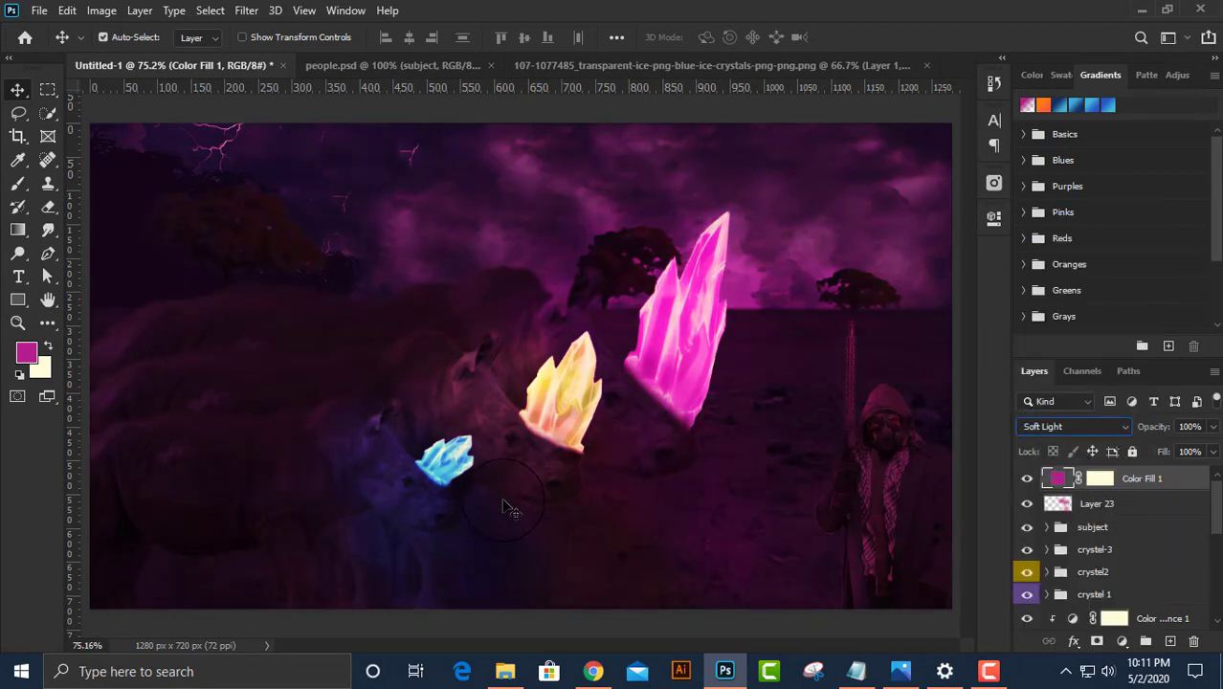
# Brush the fill's mask black at size 280 to remove the tint from the crystals and rhino.
pyautogui.hotkey('ctrl', '\\')
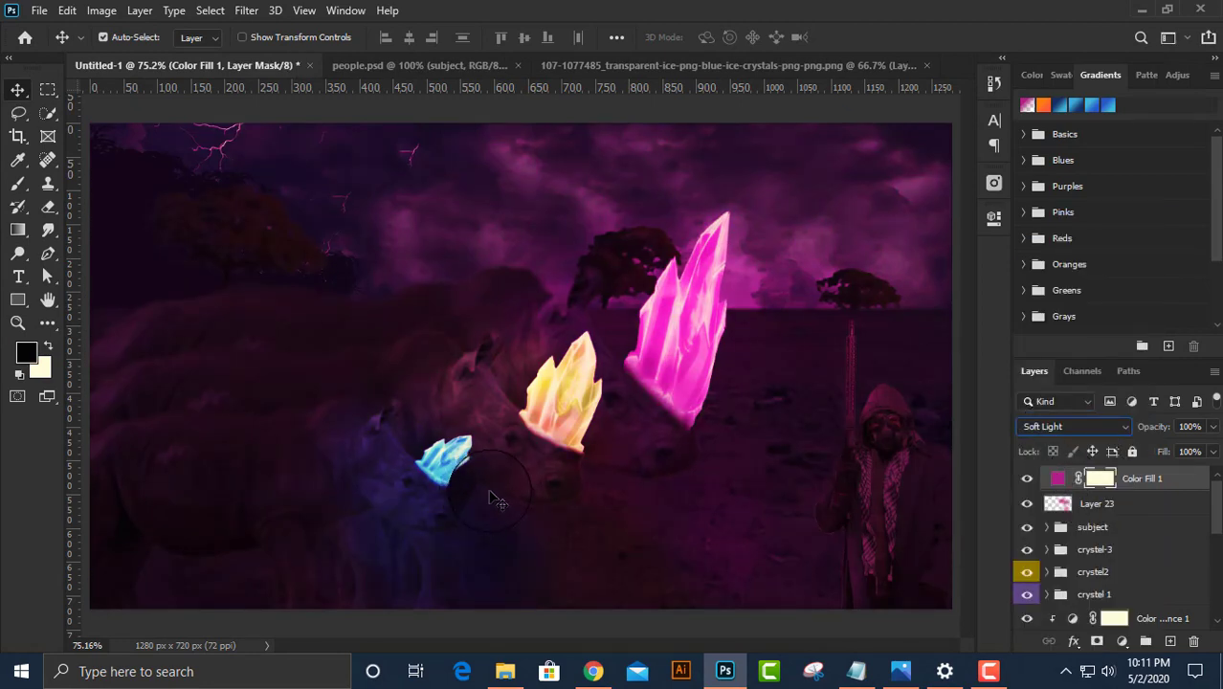
pyautogui.click(18, 183)
pyautogui.scroll(-3, 458, 396)
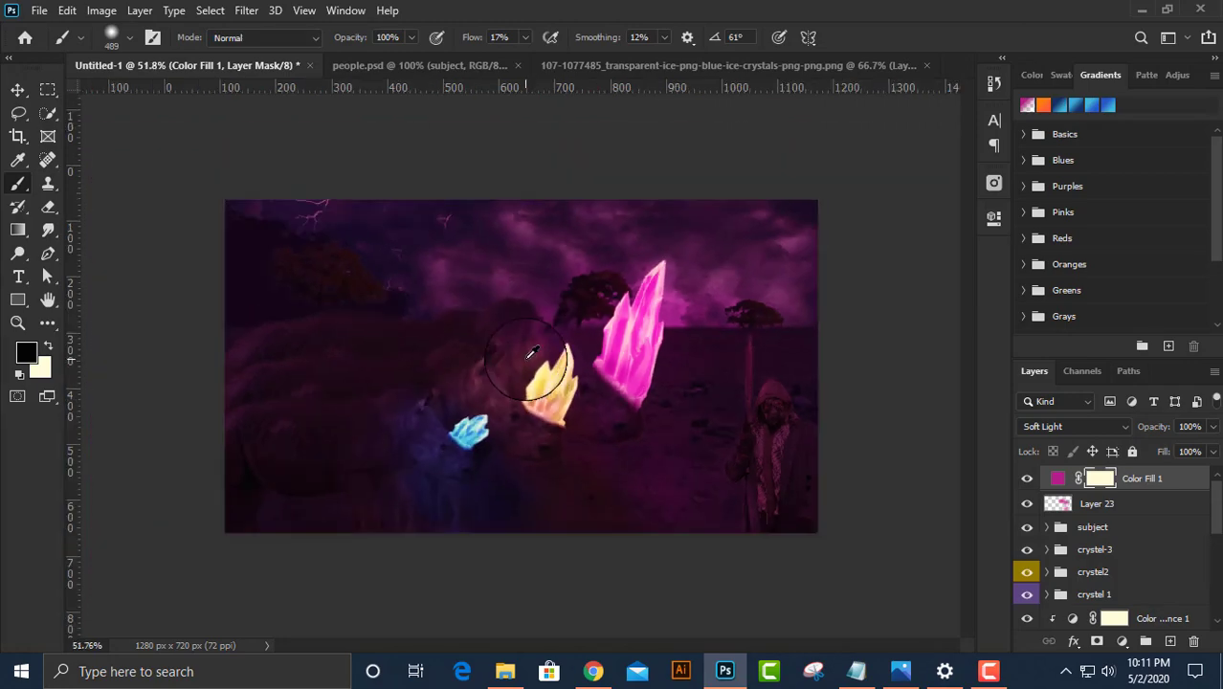
pyautogui.scroll(1, 531, 354)
pyautogui.rightClick(533, 354)
pyautogui.press('Escape')
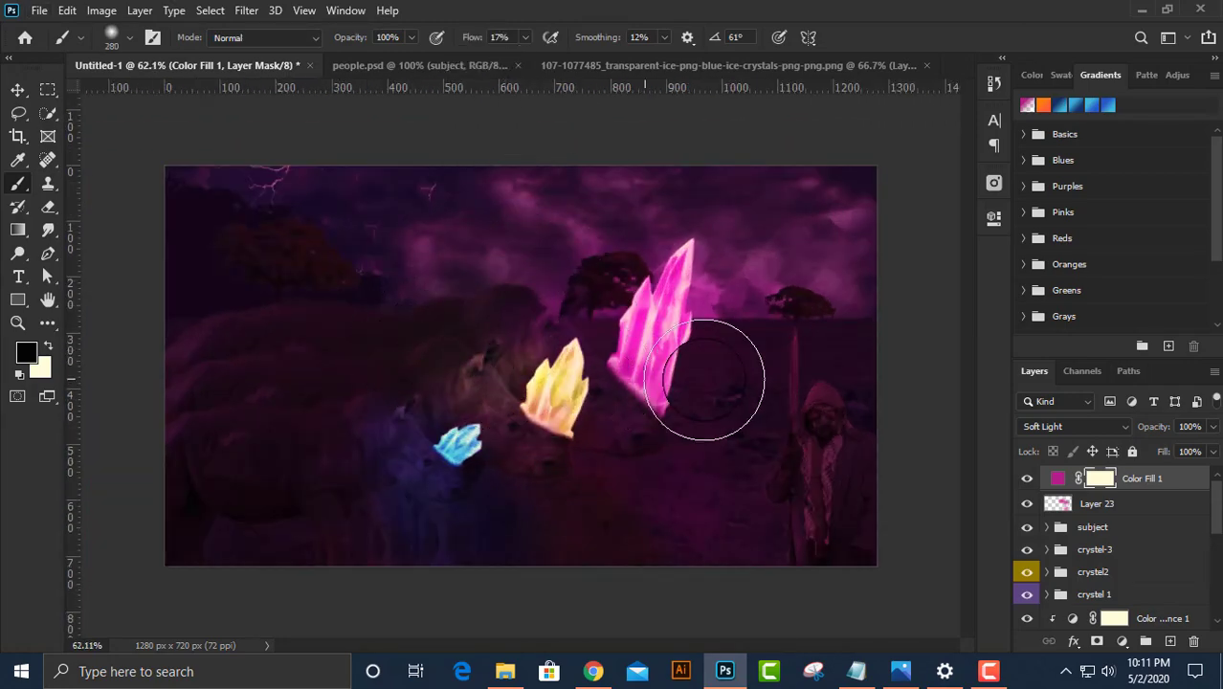
pyautogui.moveTo(525, 388)
pyautogui.mouseDown()
pyautogui.moveTo(641, 459)
pyautogui.moveTo(582, 409)
pyautogui.moveTo(423, 423)
pyautogui.moveTo(325, 414)
pyautogui.moveTo(451, 306)
pyautogui.moveTo(696, 259)
pyautogui.moveTo(776, 300)
pyautogui.moveTo(756, 256)
pyautogui.mouseUp()
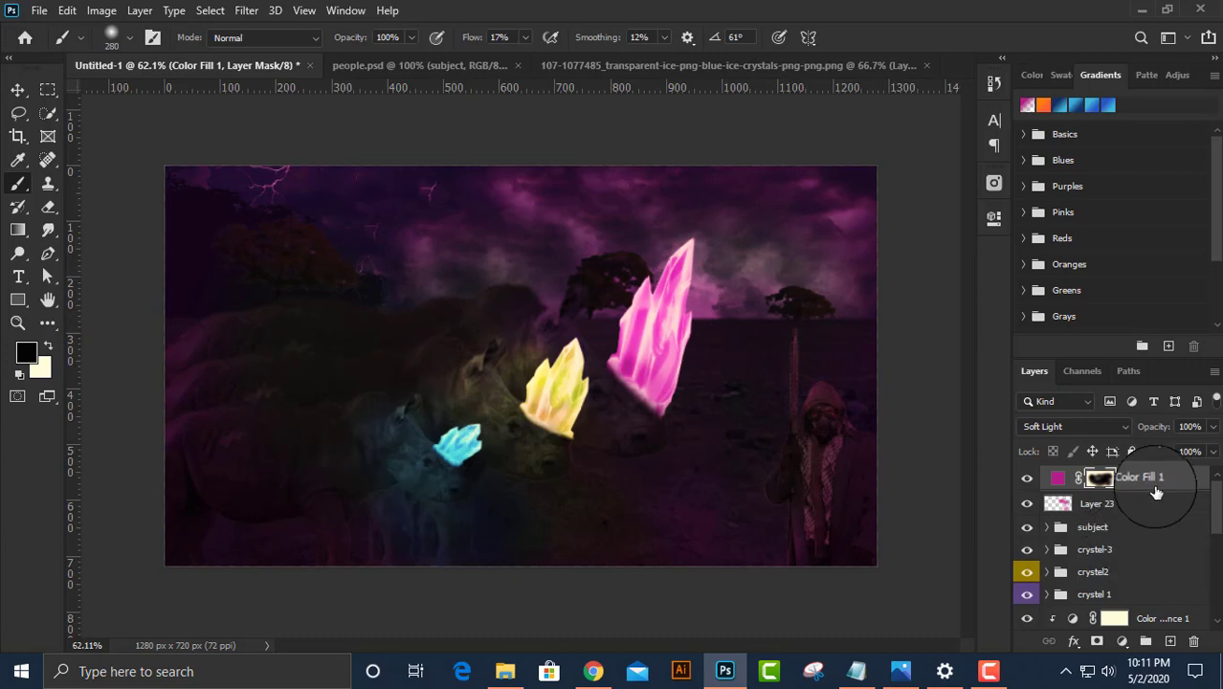
# Duplicate Color Fill 1 and recolour the copy near-black.
pyautogui.moveTo(1164, 491); pyautogui.dragTo(1162, 476)
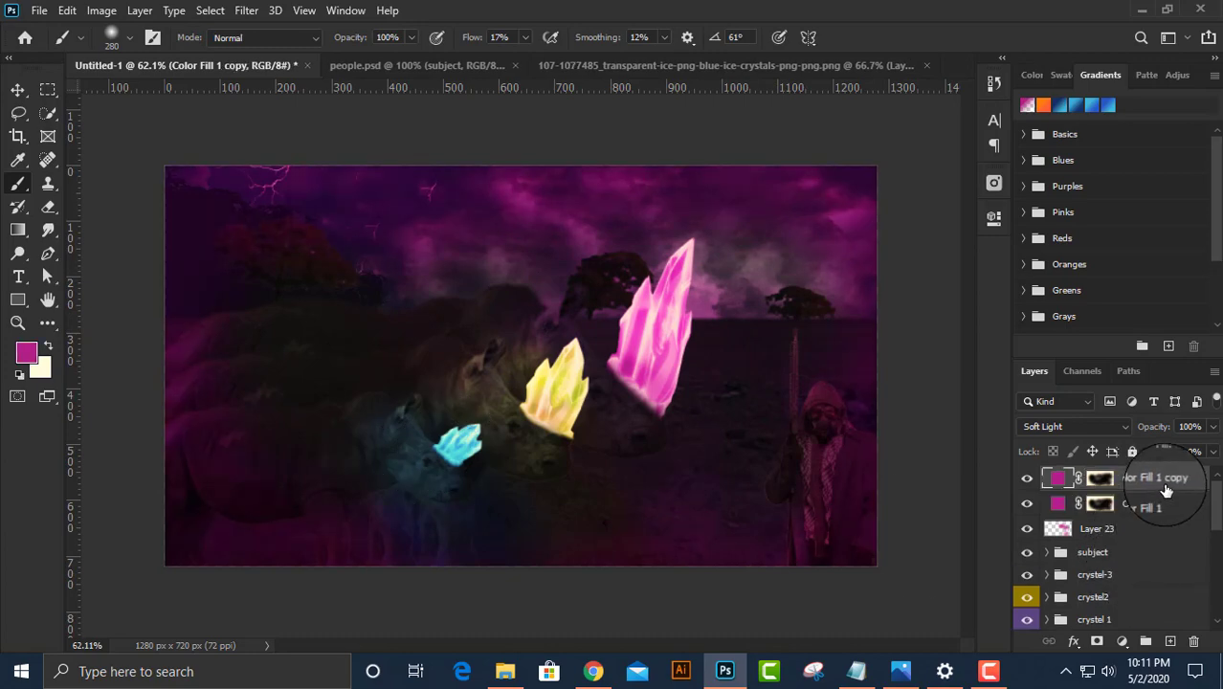
pyautogui.doubleClick(1058, 479)
pyautogui.moveTo(588, 340); pyautogui.dragTo(312, 487)
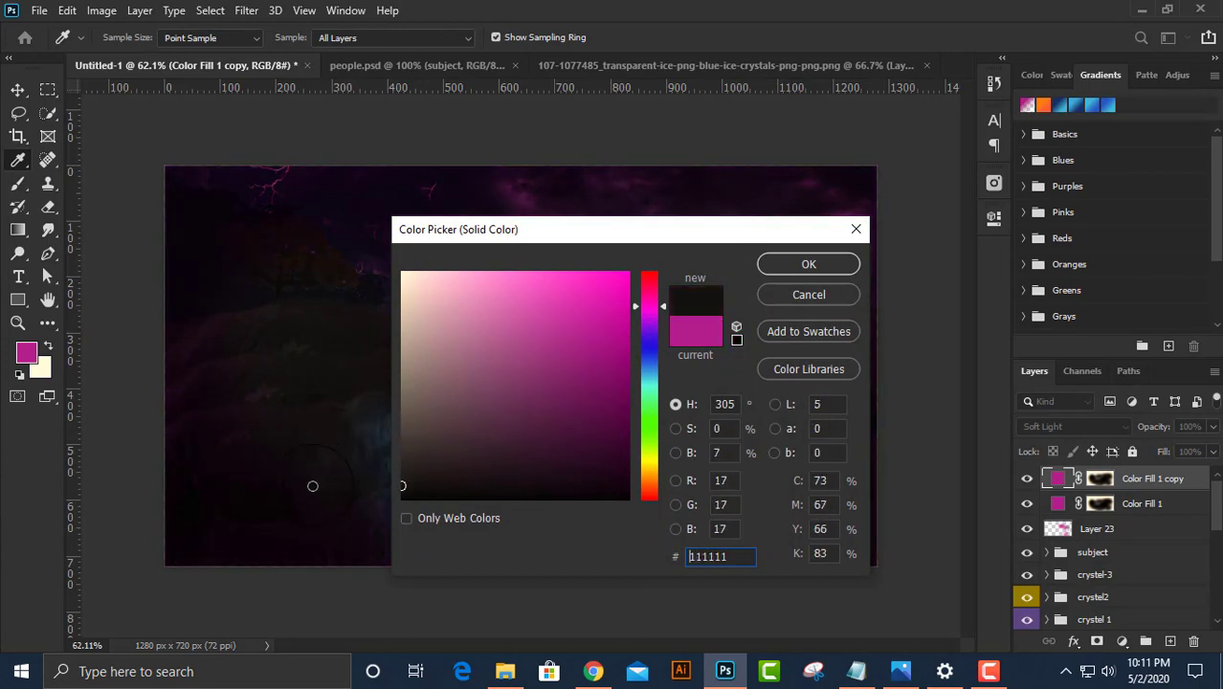
pyautogui.click(809, 264)
# Duplicate the fill again to the top as Color Fill 1 copy 2, coloured 2ae5ff cyan.
pyautogui.press('b')
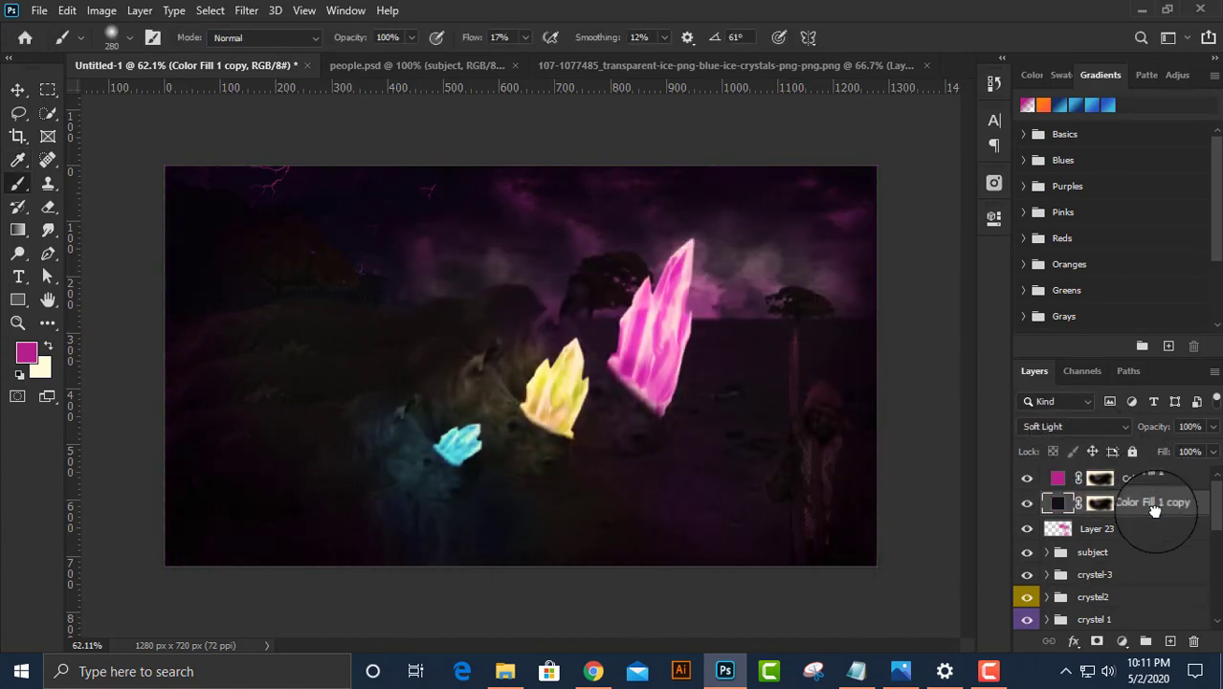
pyautogui.moveTo(1153, 504); pyautogui.dragTo(1140, 469)
pyautogui.doubleClick(1057, 478)
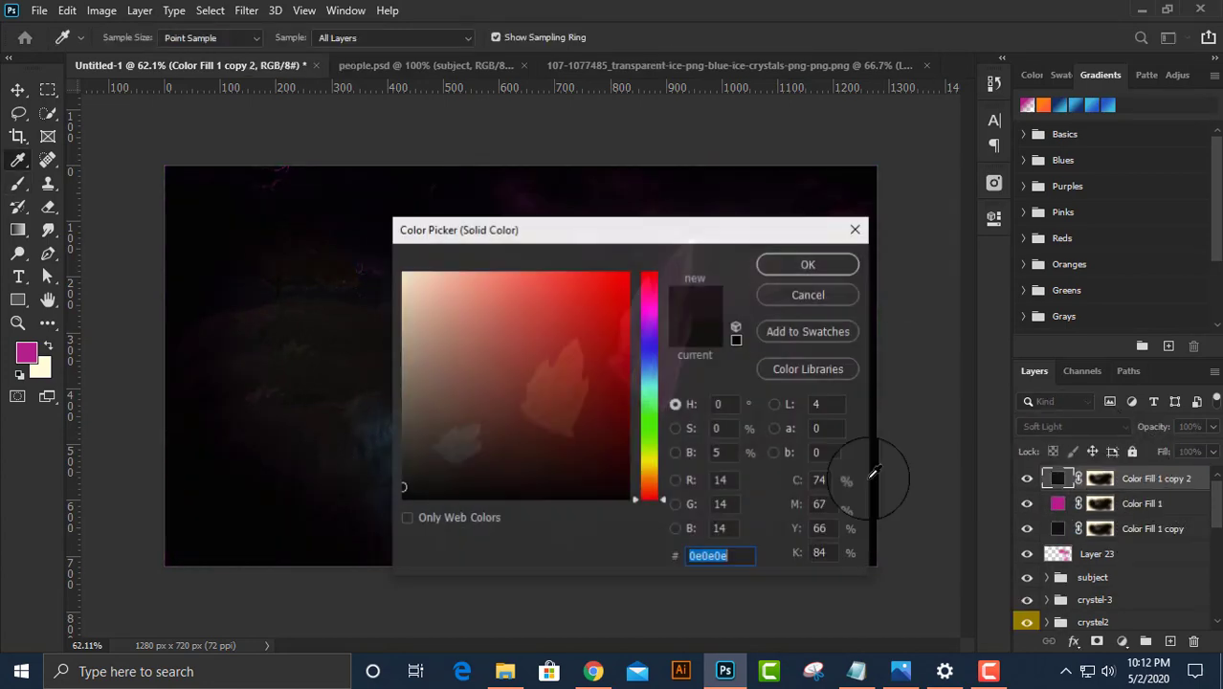
pyautogui.moveTo(650, 241); pyautogui.dragTo(867, 242)
pyautogui.write('2ae5ff')
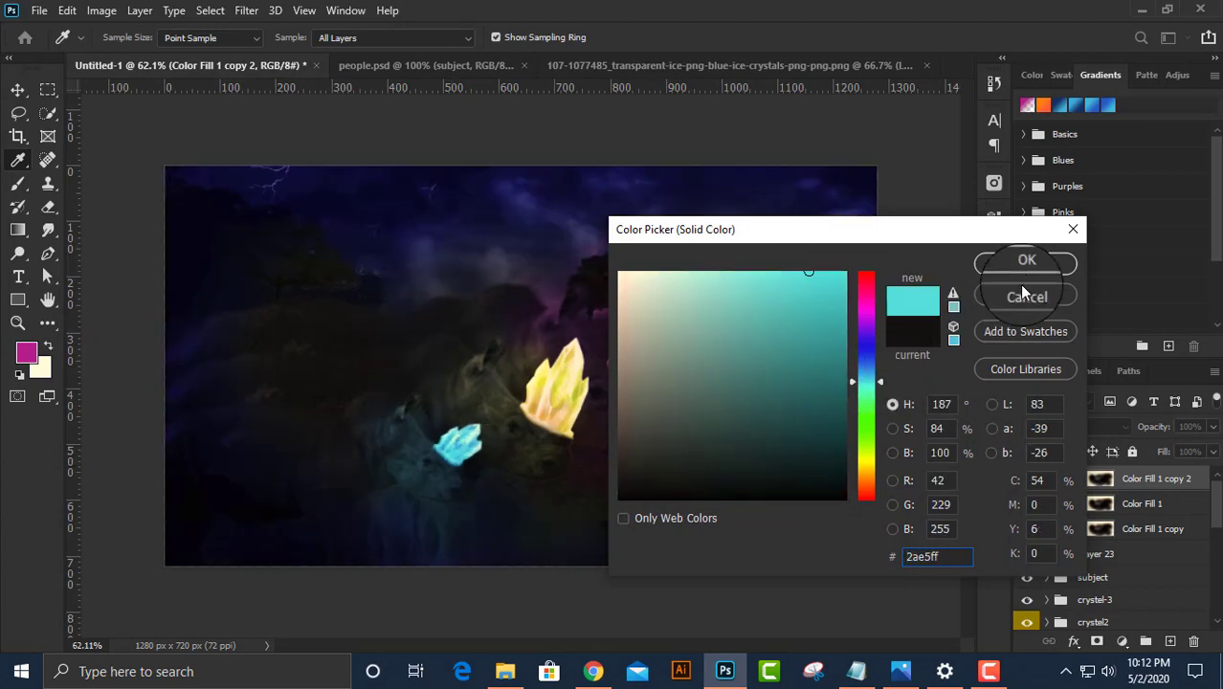
pyautogui.click(1015, 265)
pyautogui.click(1053, 435)
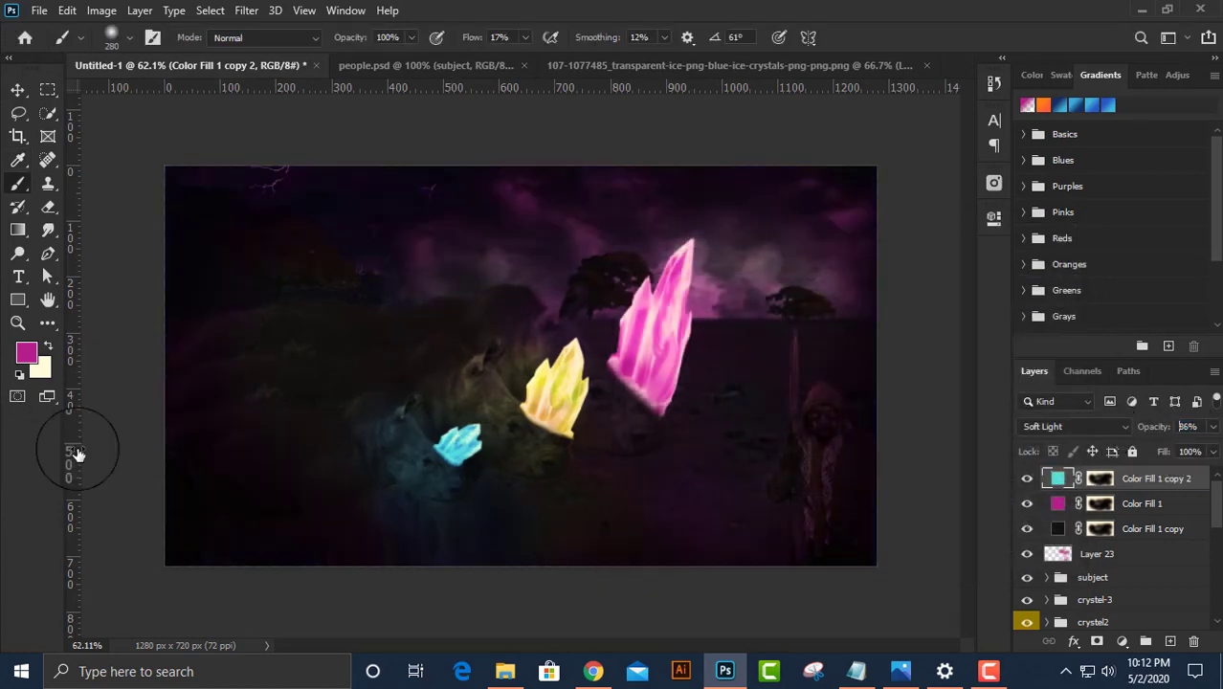
# Duplicate the cyan fill as Color Fill 1 copy 3 in yellow, then select the yellow fill.
pyautogui.moveTo(1158, 479)
pyautogui.mouseDown()
pyautogui.moveTo(1125, 519)
pyautogui.moveTo(1101, 475)
pyautogui.mouseUp()
pyautogui.doubleClick(1057, 478)
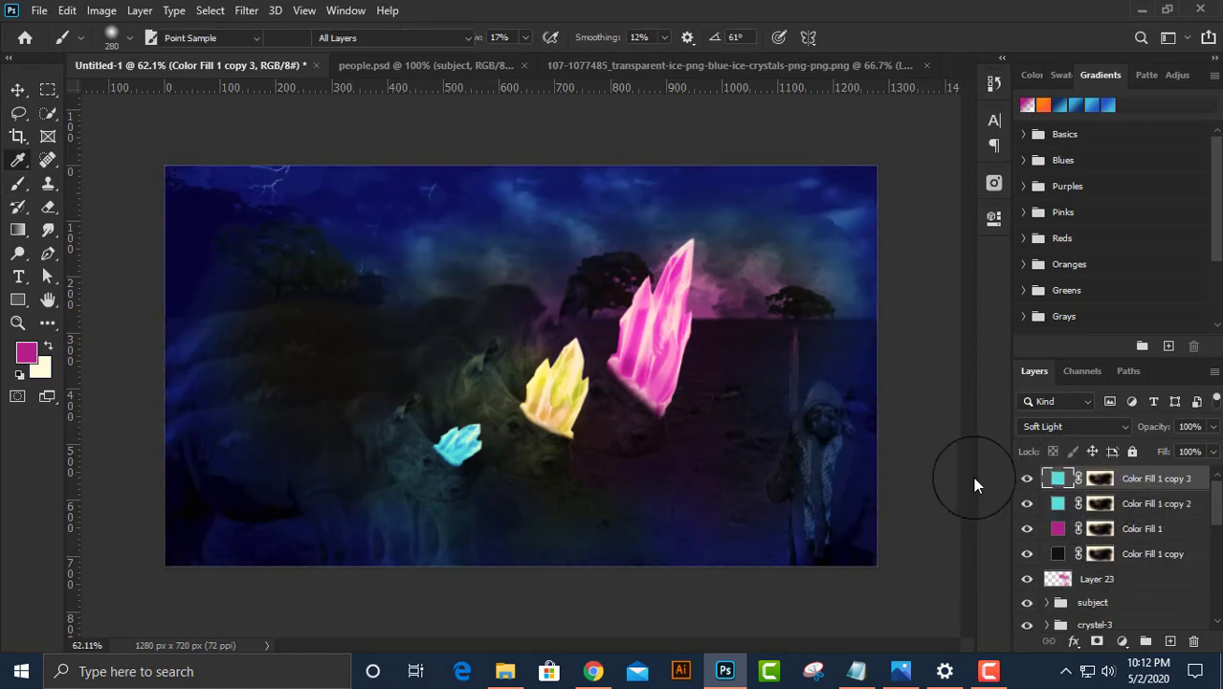
pyautogui.moveTo(559, 398)
pyautogui.mouseDown()
pyautogui.moveTo(762, 283)
pyautogui.moveTo(846, 272)
pyautogui.mouseUp()
pyautogui.click(1025, 264)
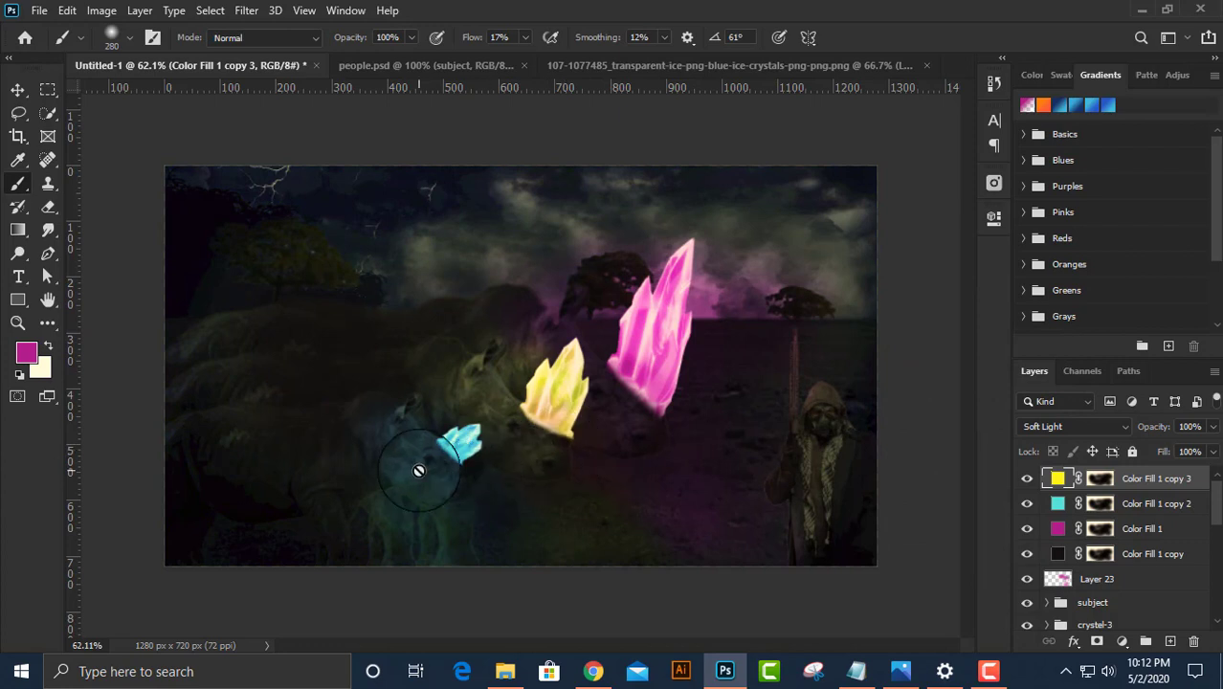
pyautogui.scroll(-1, 435, 459)
pyautogui.scroll(1, 436, 459)
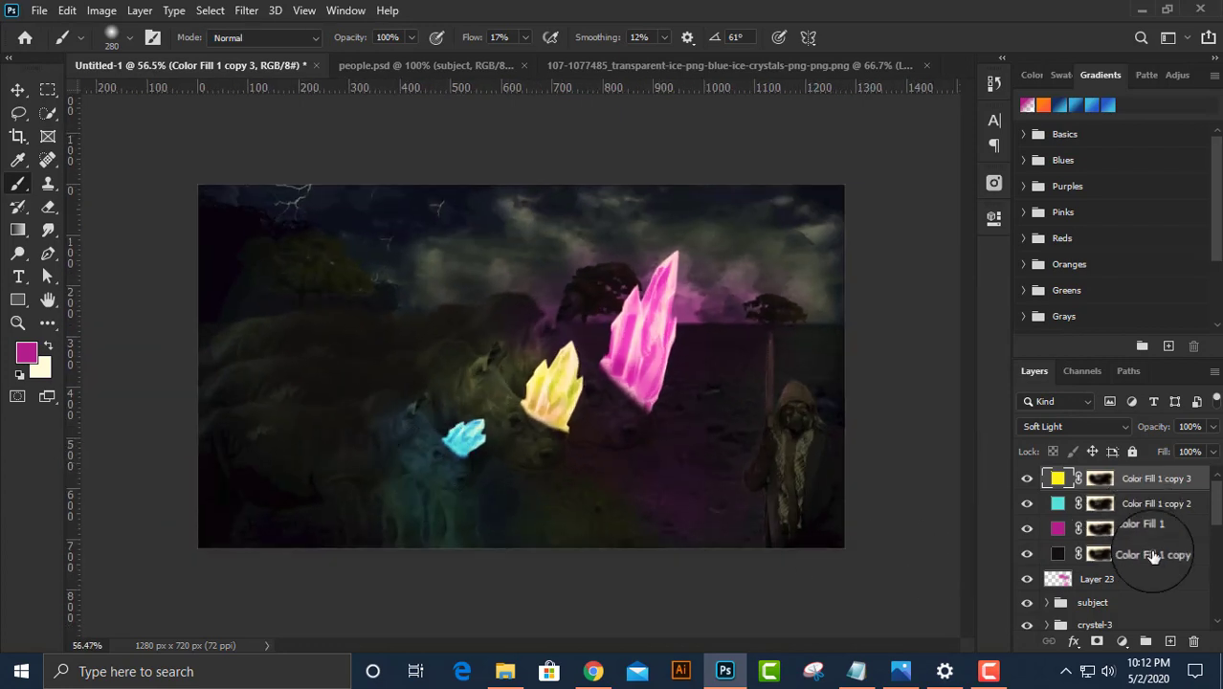
pyautogui.keyDown('shift'); pyautogui.click(1158, 554); pyautogui.keyUp('shift')
pyautogui.click(1163, 479)
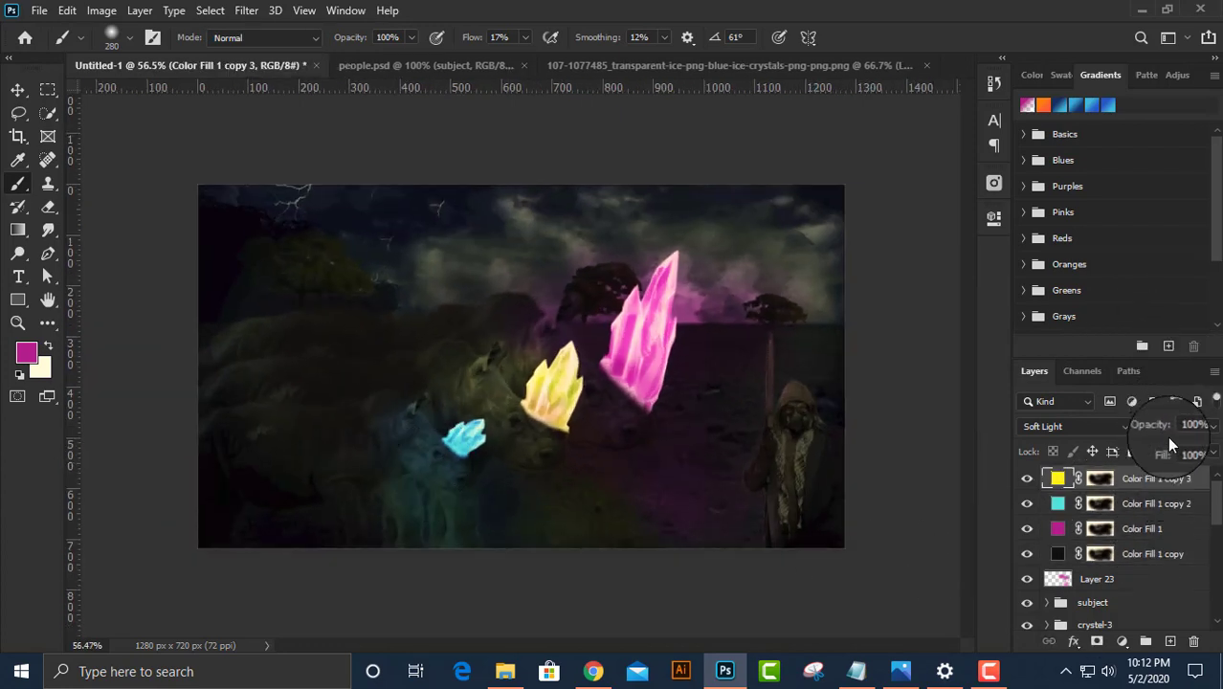
# Hide the magenta, cyan and yellow fills and set Color Fill 1 copy to 63% opacity.
pyautogui.click(1158, 554)
pyautogui.moveTo(1152, 427); pyautogui.dragTo(977, 454)
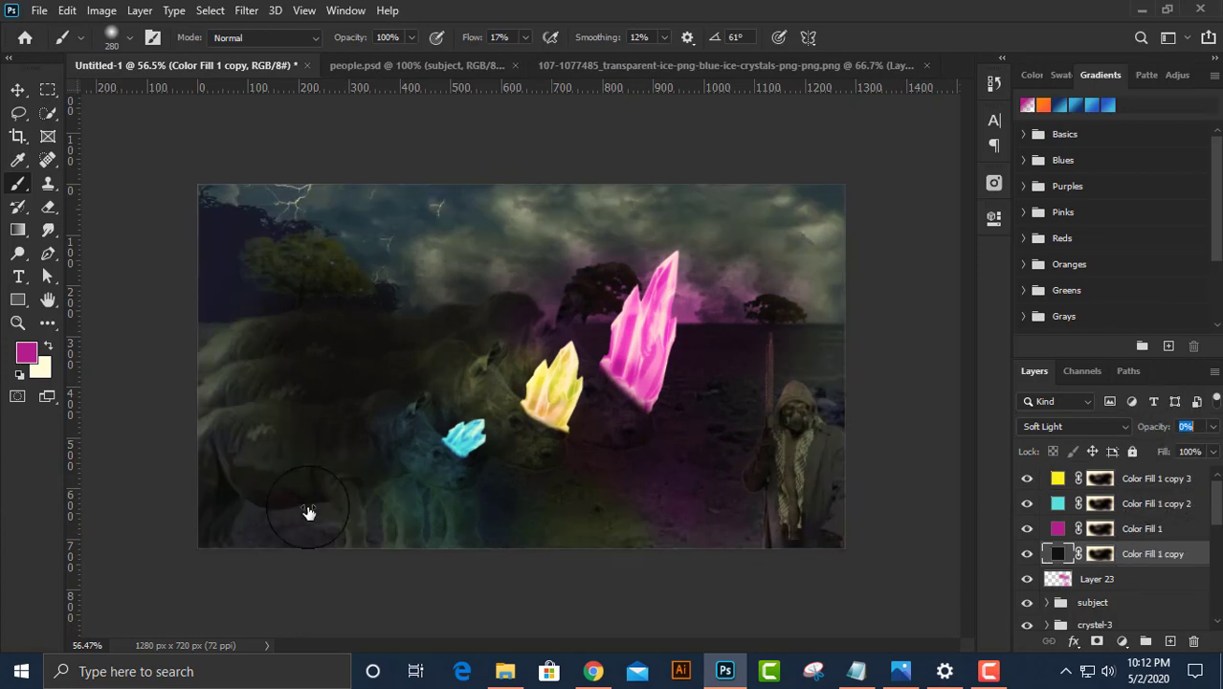
pyautogui.hotkey('ctrl', 'z')
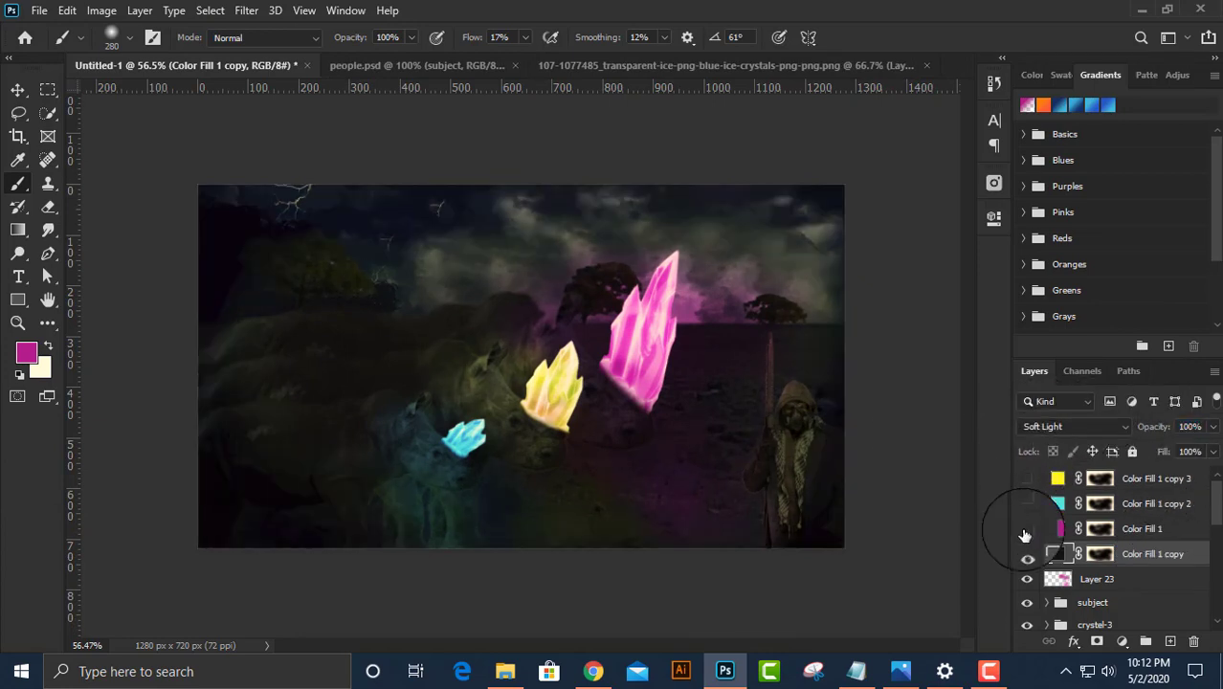
pyautogui.moveTo(1027, 479); pyautogui.dragTo(1027, 528)
pyautogui.write('31')
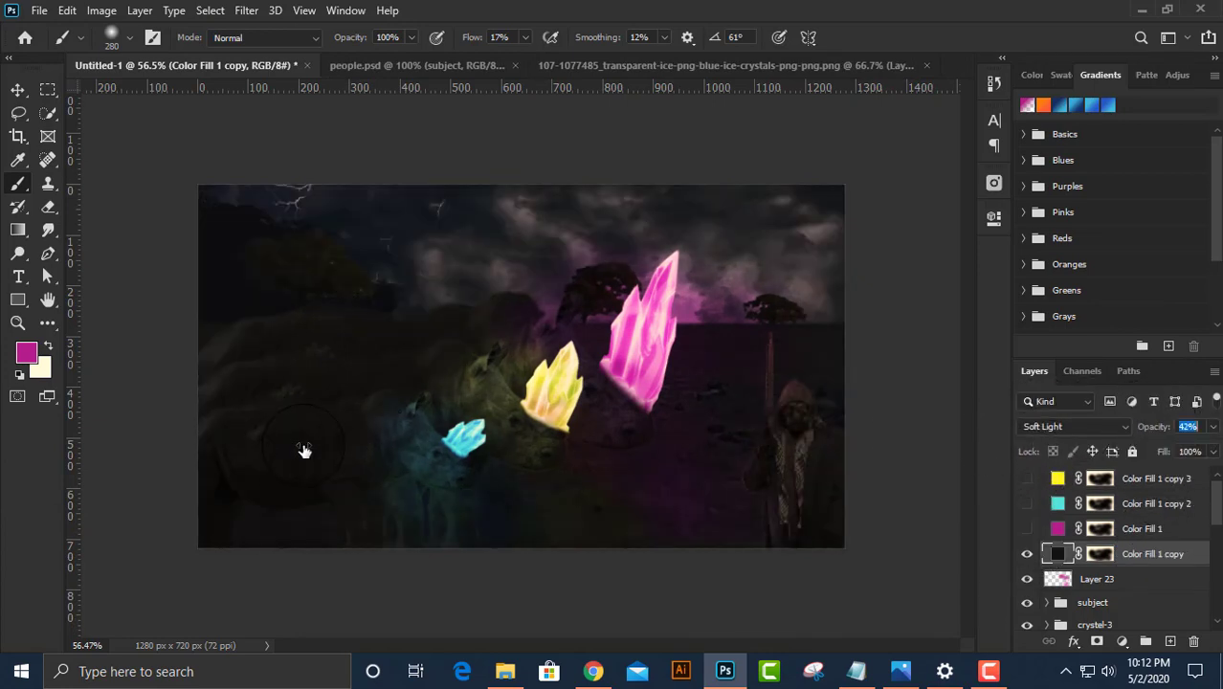
pyautogui.write('64')
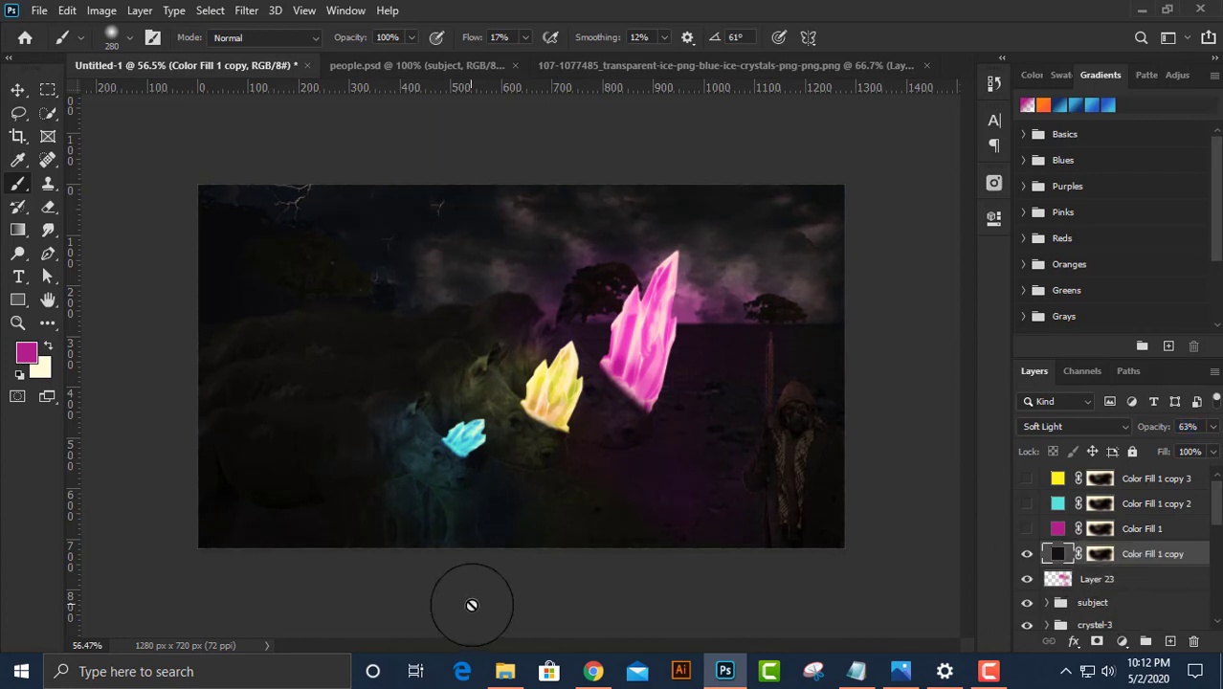
# Target the near-black fill's layer mask, with black and cream as painting colours.
pyautogui.keyDown('alt'); pyautogui.click(399, 600); pyautogui.keyUp('alt')
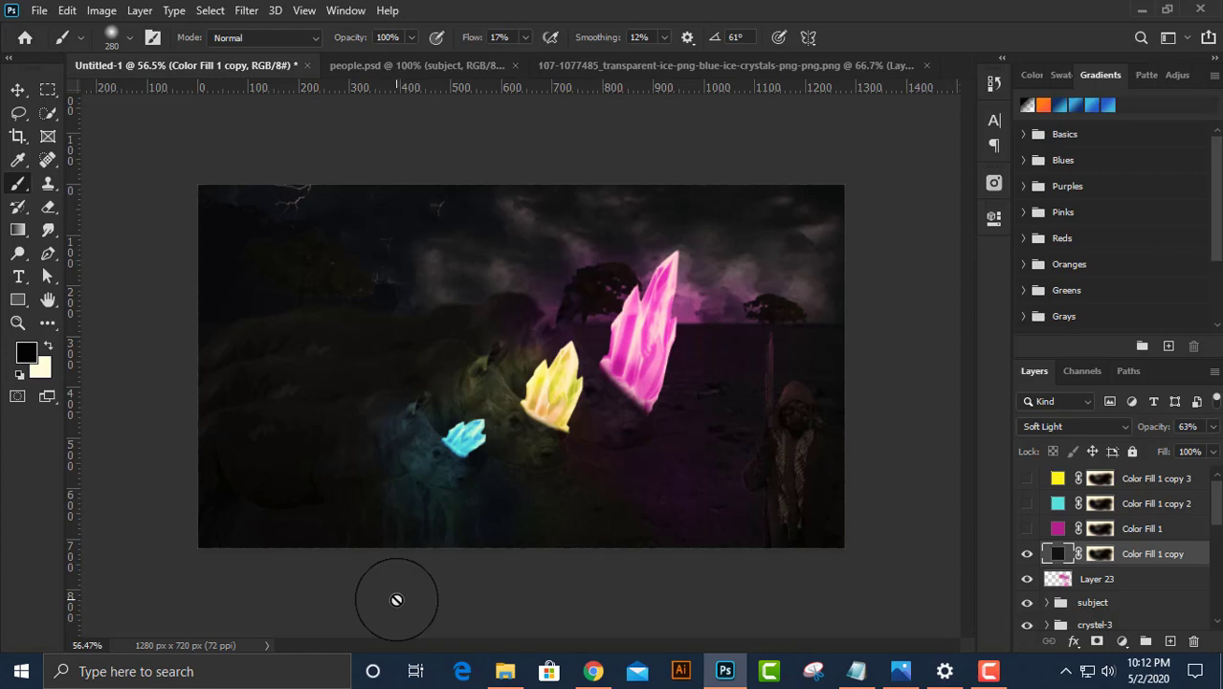
pyautogui.click(1099, 553)
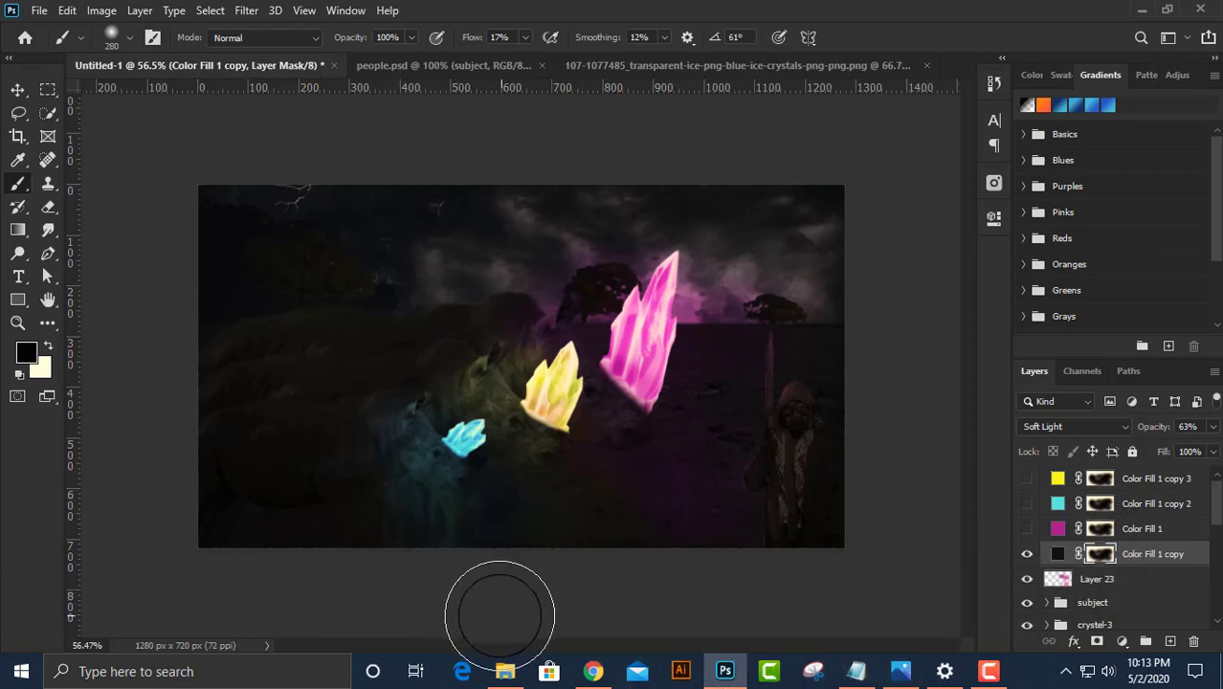
pyautogui.press('x')
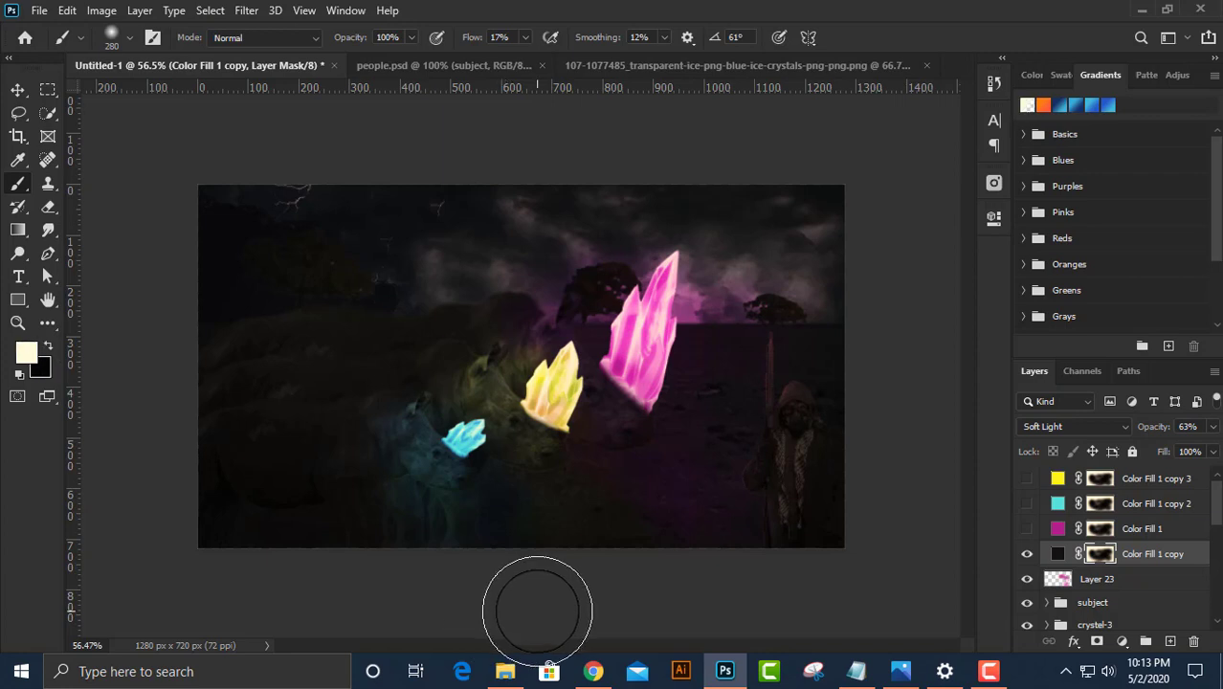
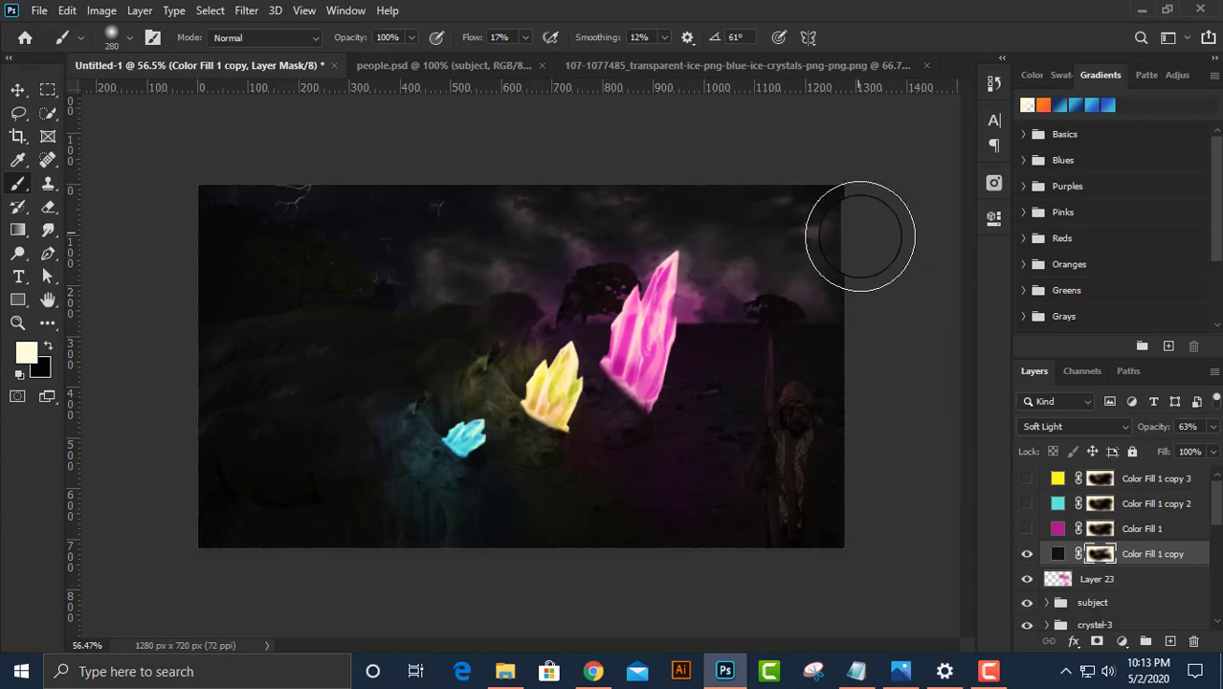
# Make the purple Color Fill 1 layer visible in the Layers panel.
pyautogui.scroll(-2, 777, 368)
pyautogui.moveTo(1152, 553)
pyautogui.mouseDown()
pyautogui.moveTo(1151, 475)
pyautogui.moveTo(1173, 539)
pyautogui.moveTo(1025, 539)
pyautogui.mouseUp()
pyautogui.click(1026, 534)
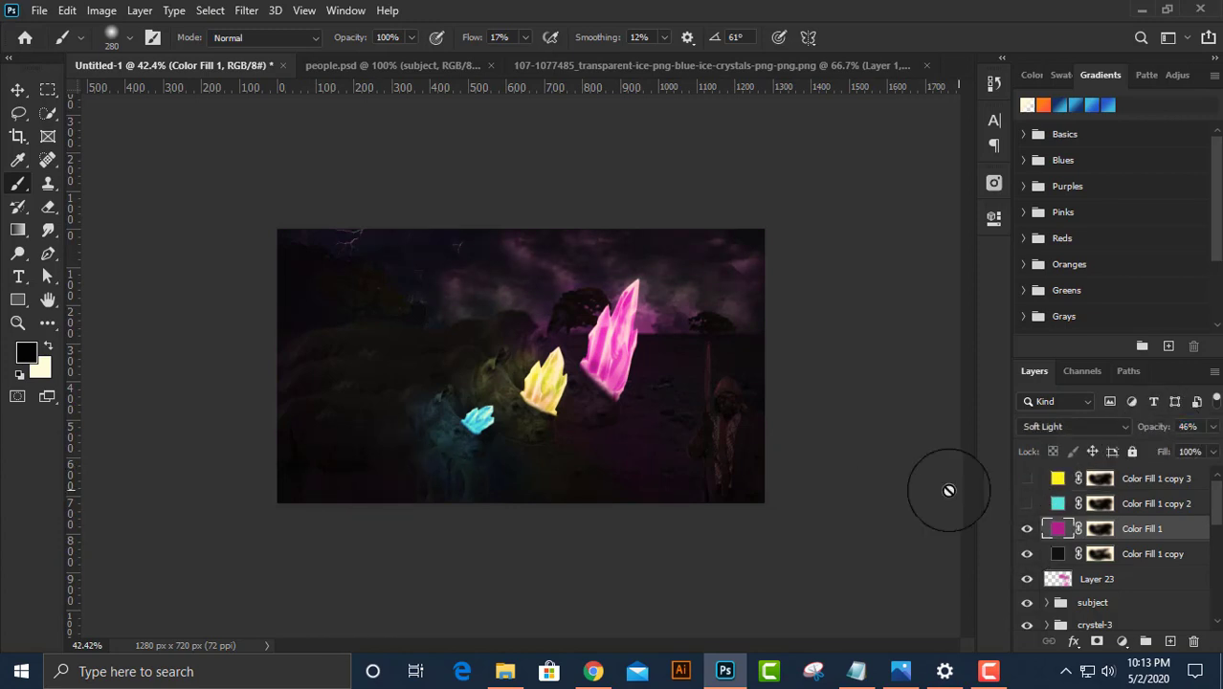
# Change Color Fill 1 copy 2's fill colour to dark blue #1662b0.
pyautogui.click(1148, 504)
pyautogui.doubleClick(1057, 503)
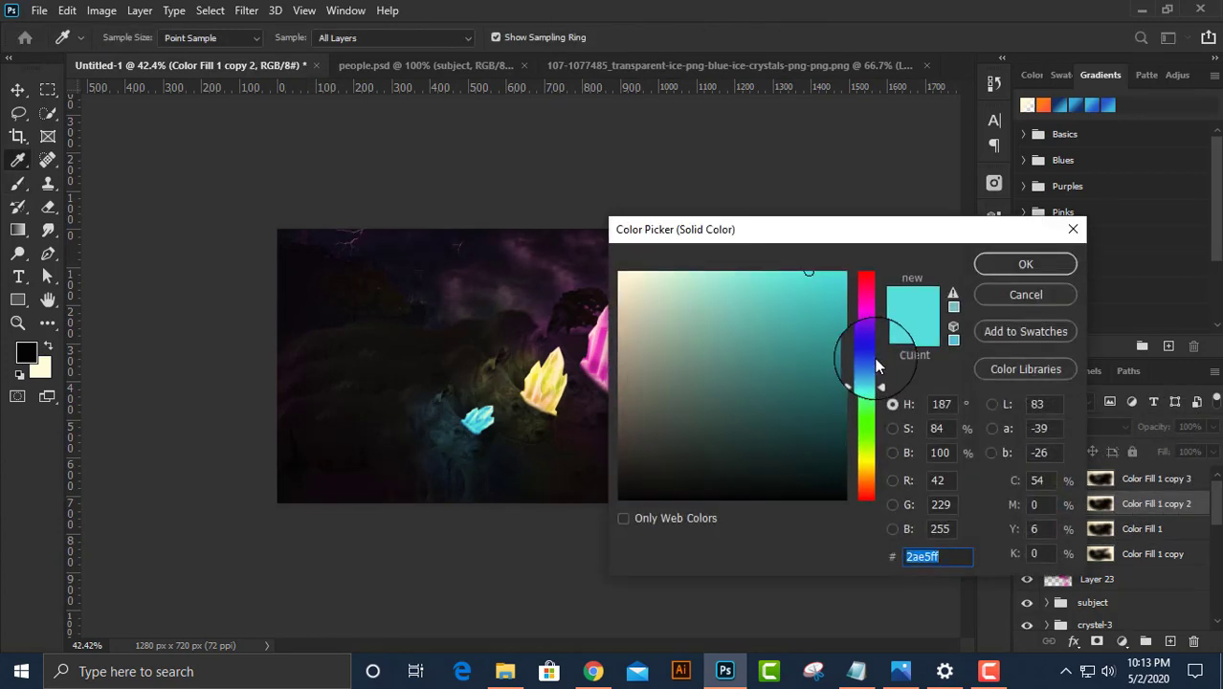
pyautogui.click(876, 367)
pyautogui.moveTo(820, 273); pyautogui.dragTo(818, 345)
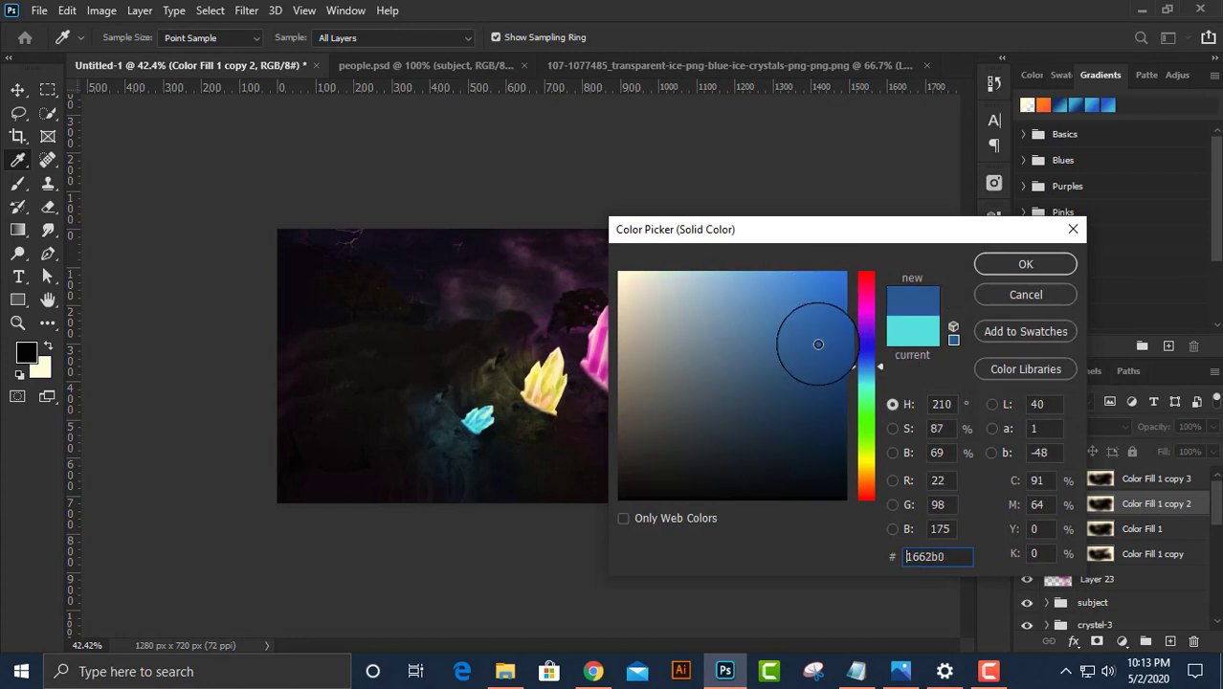
pyautogui.click(1024, 264)
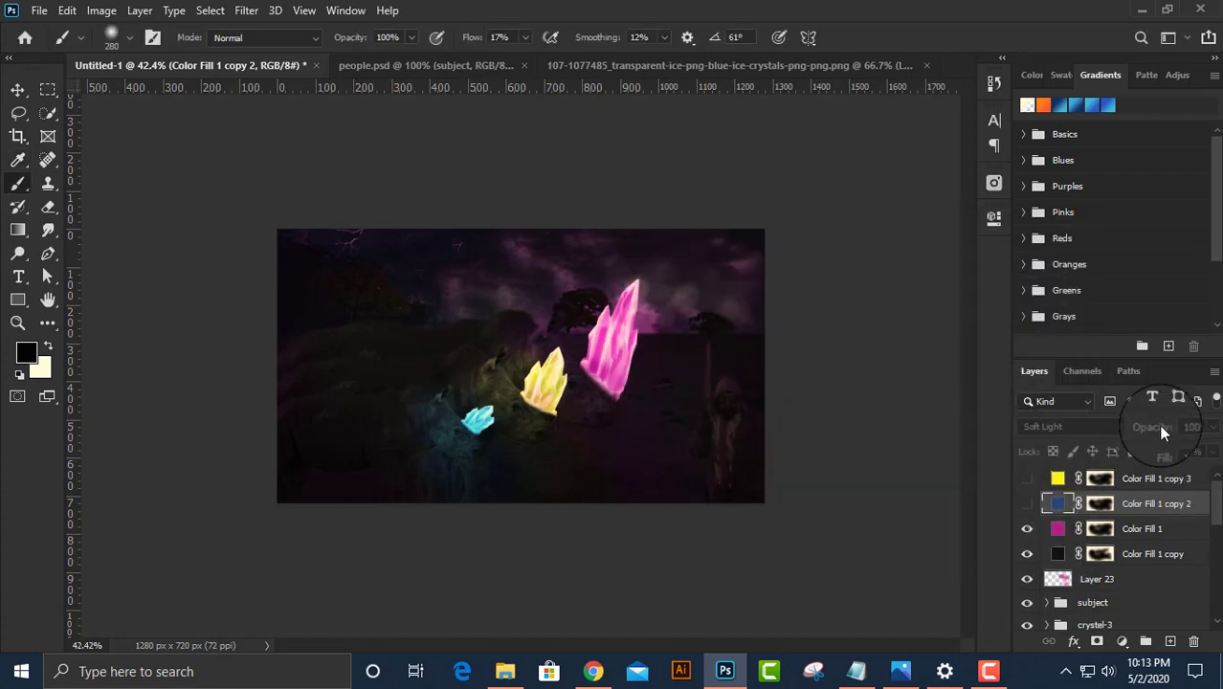
# Show the blue and yellow fill layers, setting their opacities to 24% and 37%.
pyautogui.click(1026, 503)
pyautogui.moveTo(1153, 426)
pyautogui.mouseDown()
pyautogui.moveTo(46, 388)
pyautogui.moveTo(99, 383)
pyautogui.moveTo(59, 387)
pyautogui.moveTo(74, 383)
pyautogui.mouseUp()
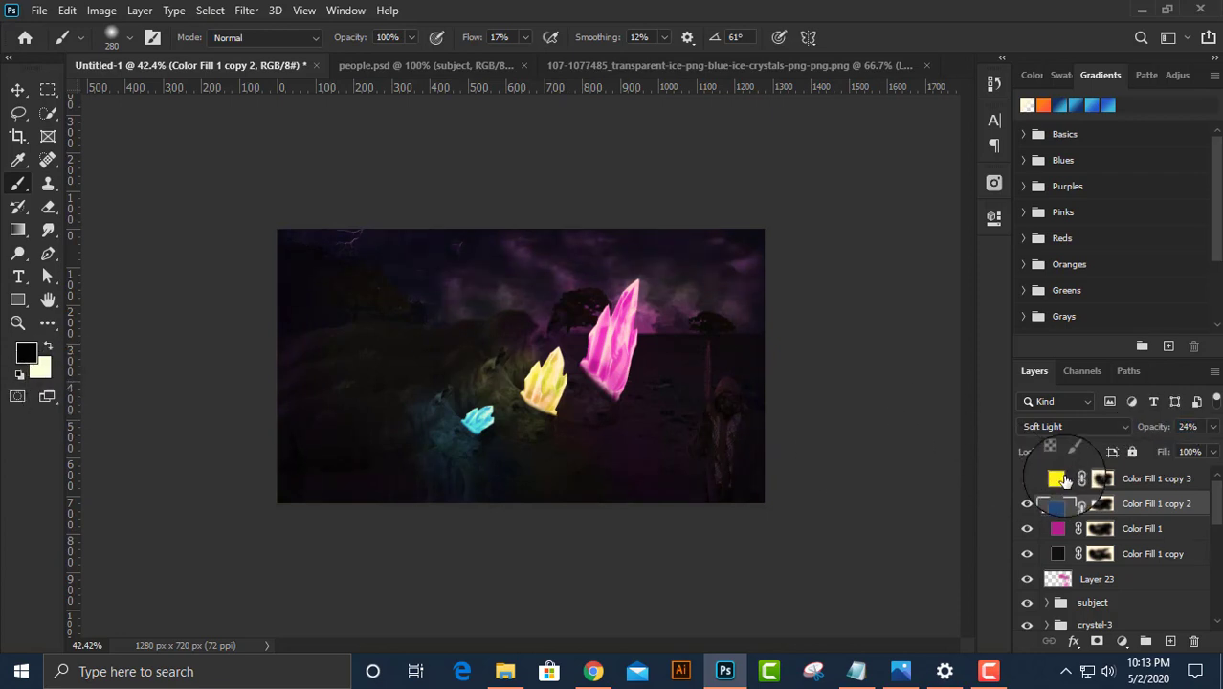
pyautogui.click(1065, 478)
pyautogui.click(1026, 478)
pyautogui.moveTo(1153, 426)
pyautogui.mouseDown()
pyautogui.moveTo(102, 453)
pyautogui.moveTo(137, 453)
pyautogui.mouseUp()
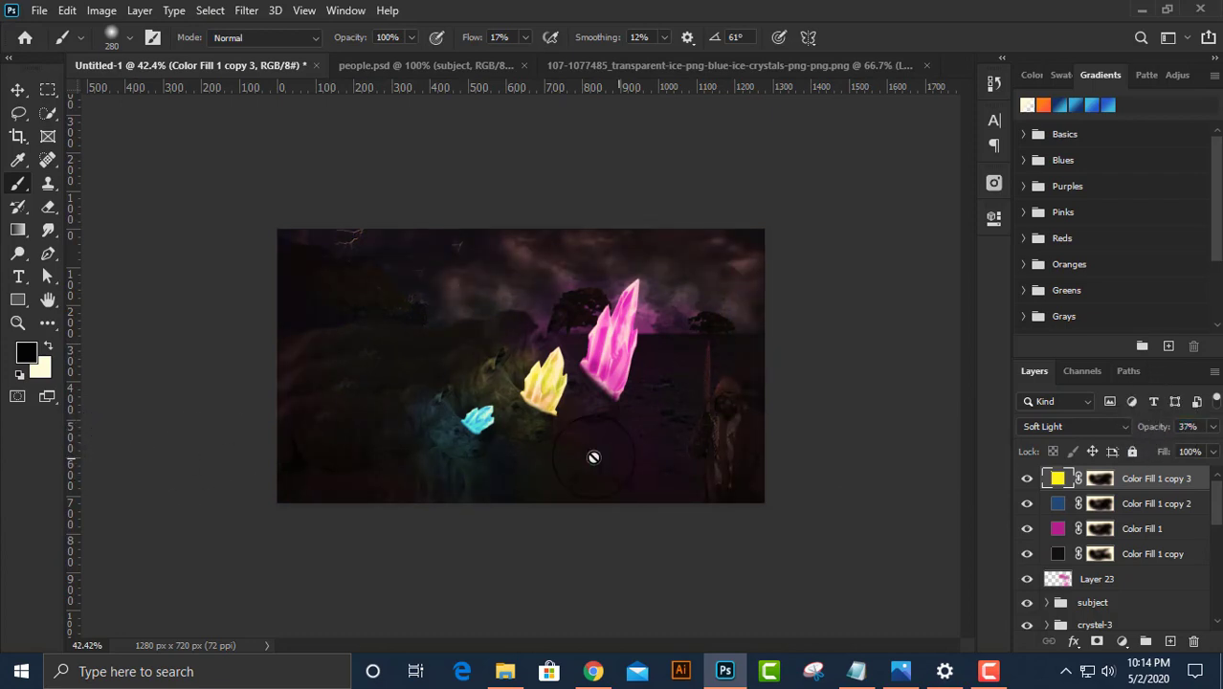
# Group the four colour fill layers into Group 1 and stamp a merged Layer 24.
pyautogui.keyDown('shift'); pyautogui.click(1194, 563); pyautogui.keyUp('shift')
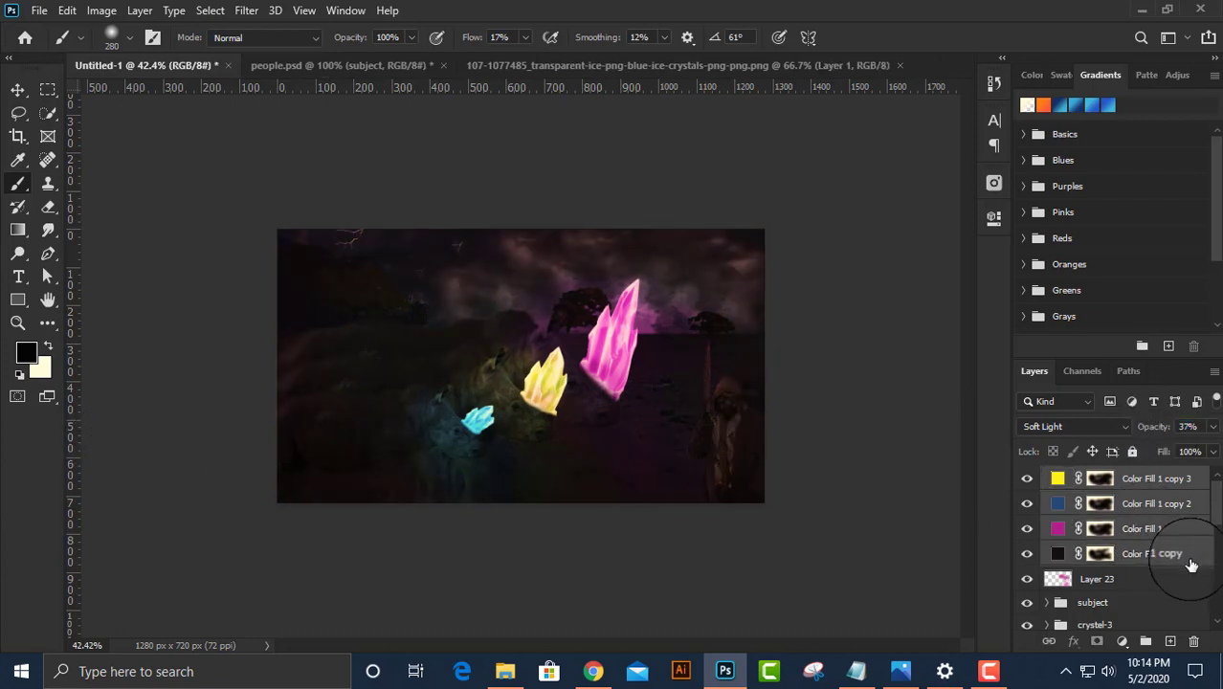
pyautogui.hotkey('ctrl', 'g')
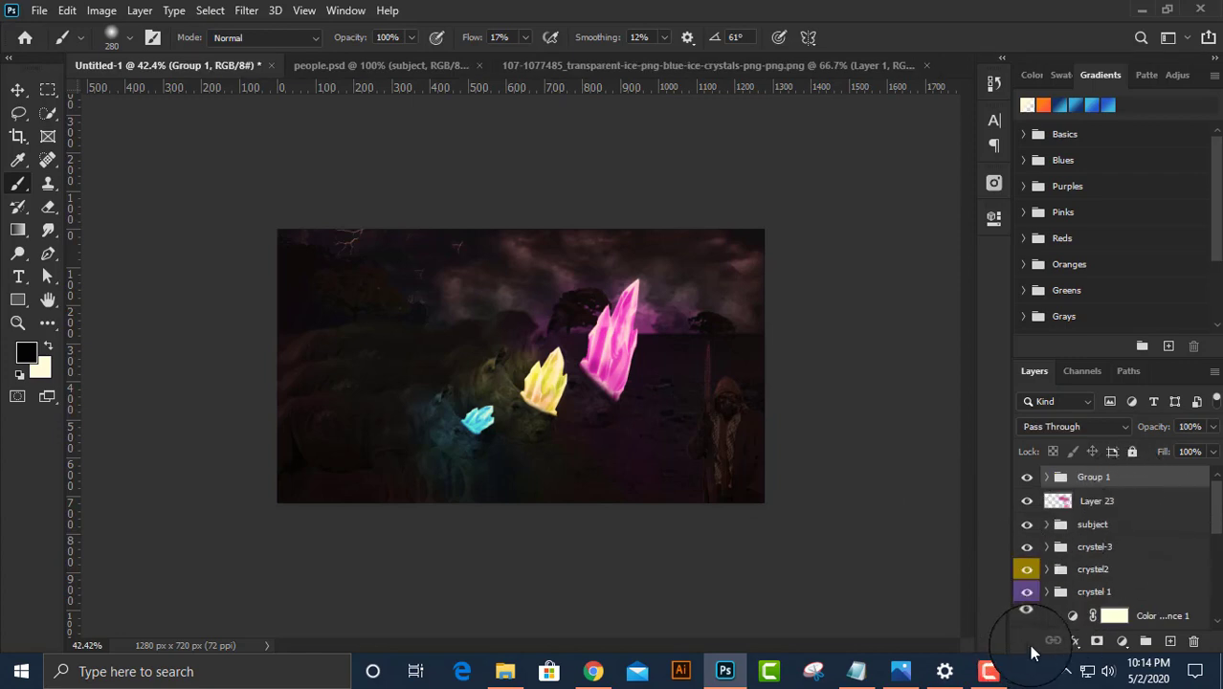
pyautogui.hotkey('ctrl', 'alt', 'shift', 'e')
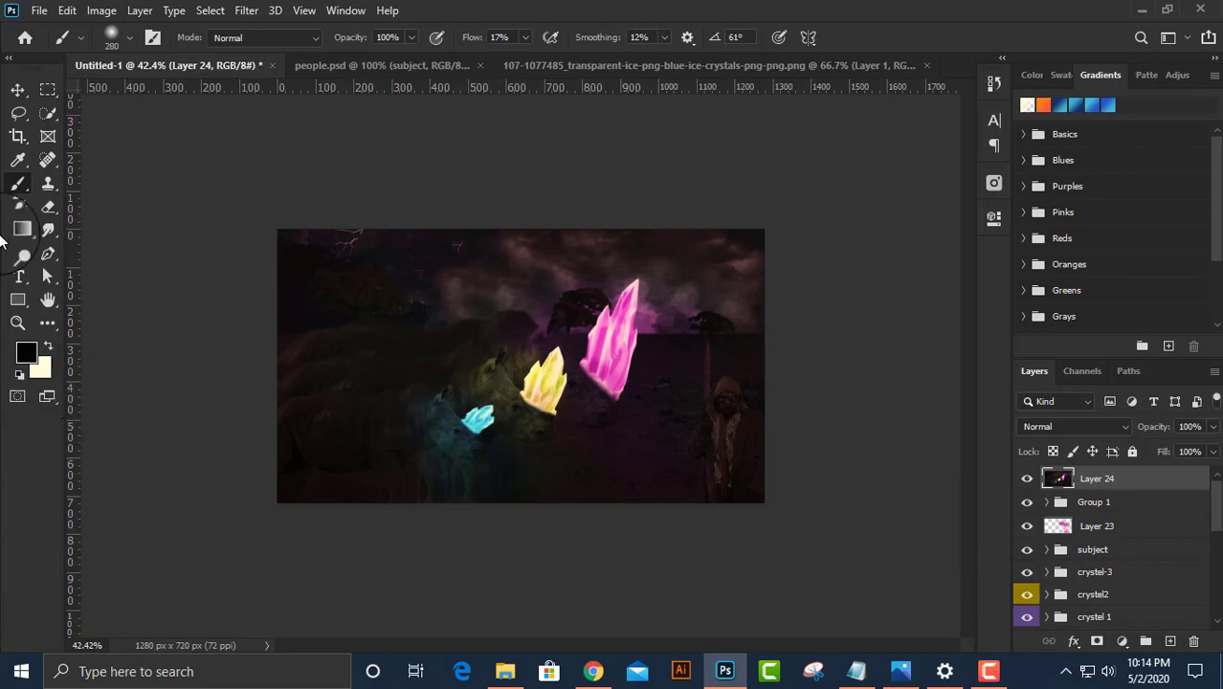
# Open the Camera Raw Filter on the merged Layer 24.
pyautogui.press('v')
pyautogui.click(215, 9)
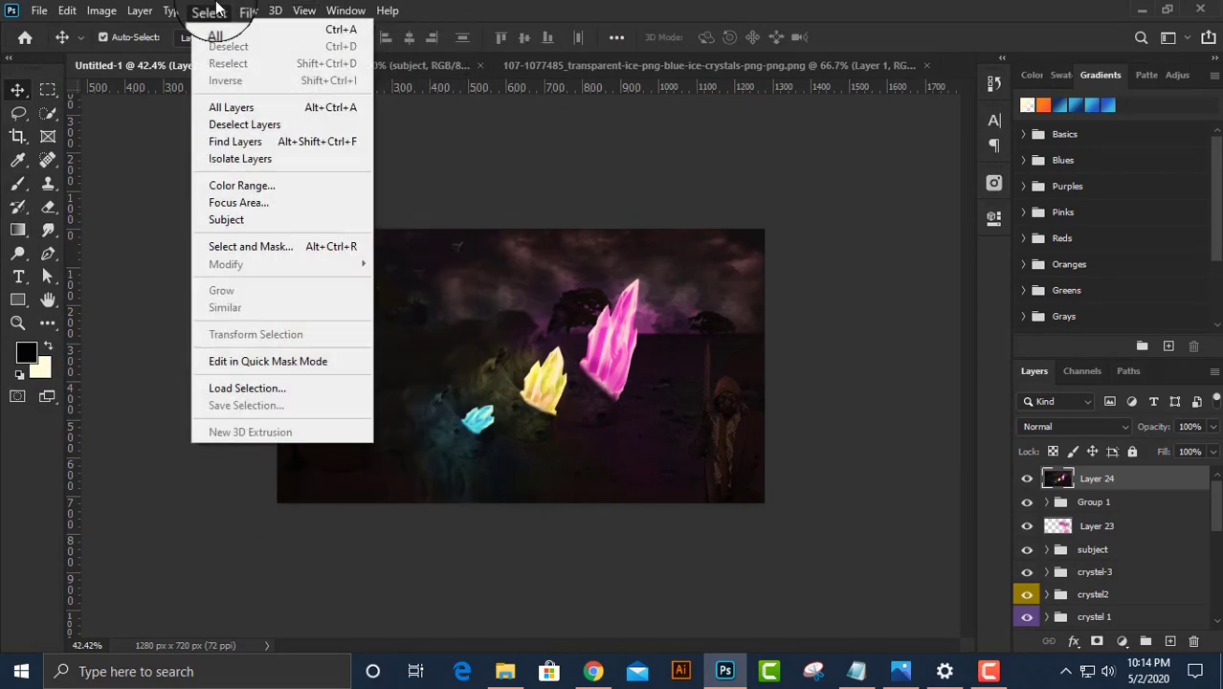
pyautogui.click(773, 679)
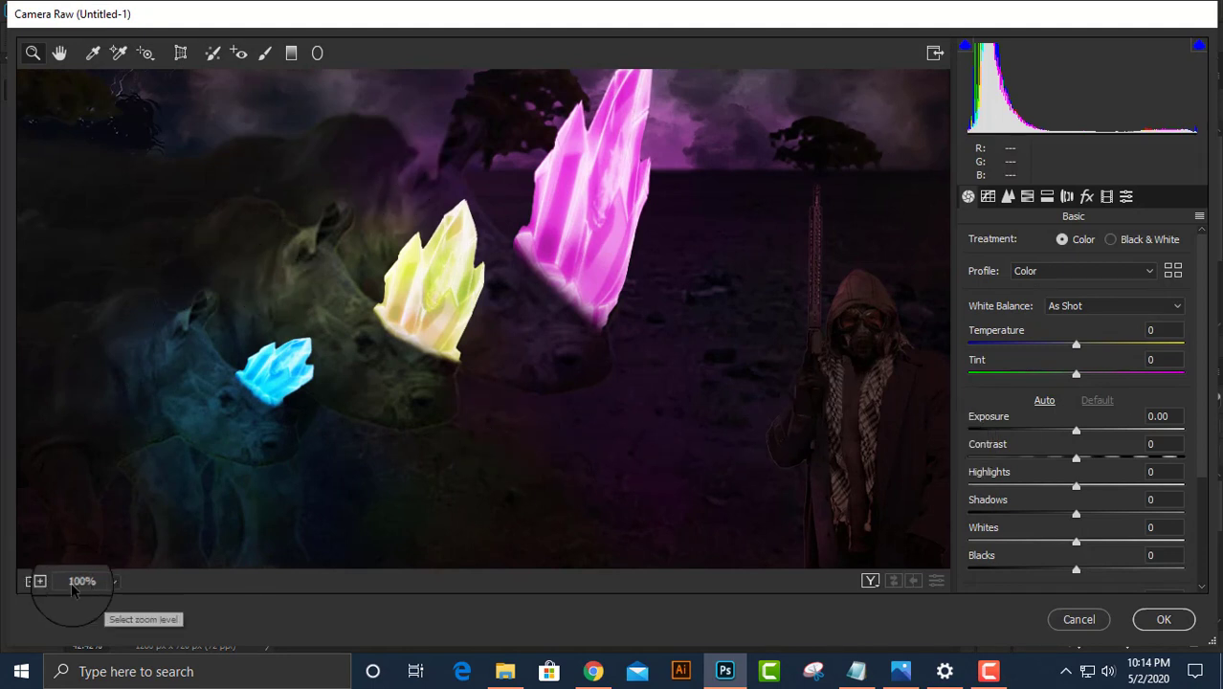
# Fit the preview, raise Exposure to +0.55, tweak Temperature, darken Shadows and dim Highlights.
pyautogui.click(30, 581)
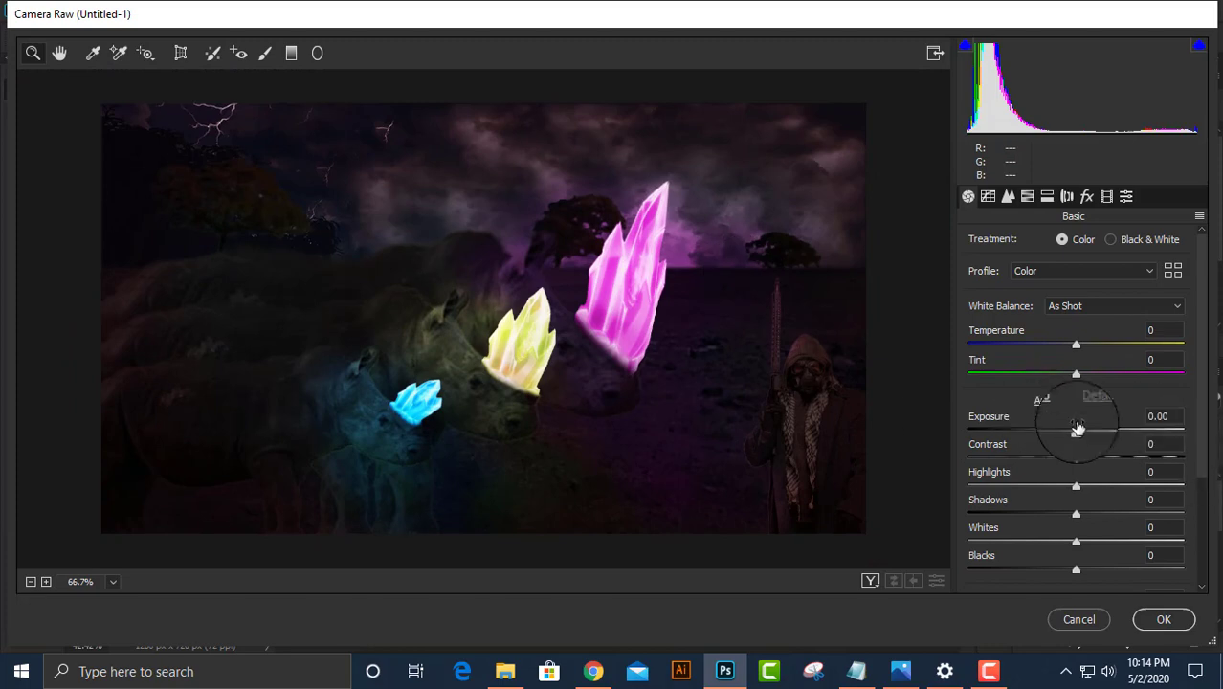
pyautogui.moveTo(1079, 434); pyautogui.dragTo(1089, 432)
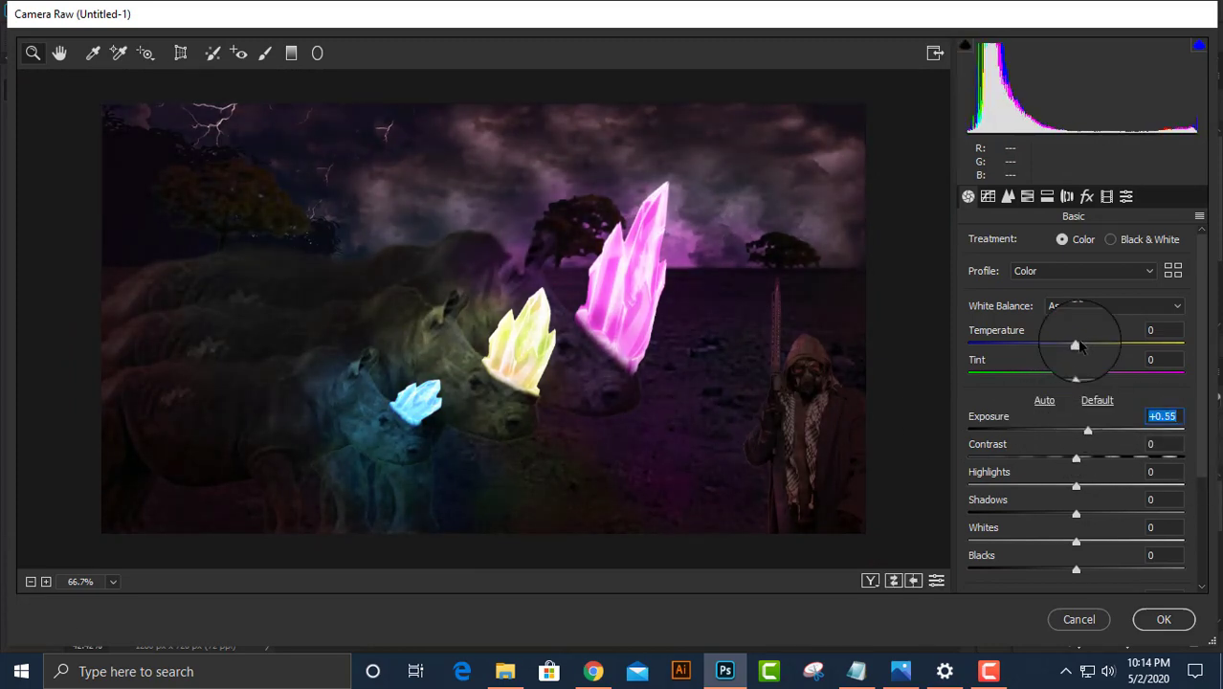
pyautogui.moveTo(1076, 344); pyautogui.dragTo(1074, 353)
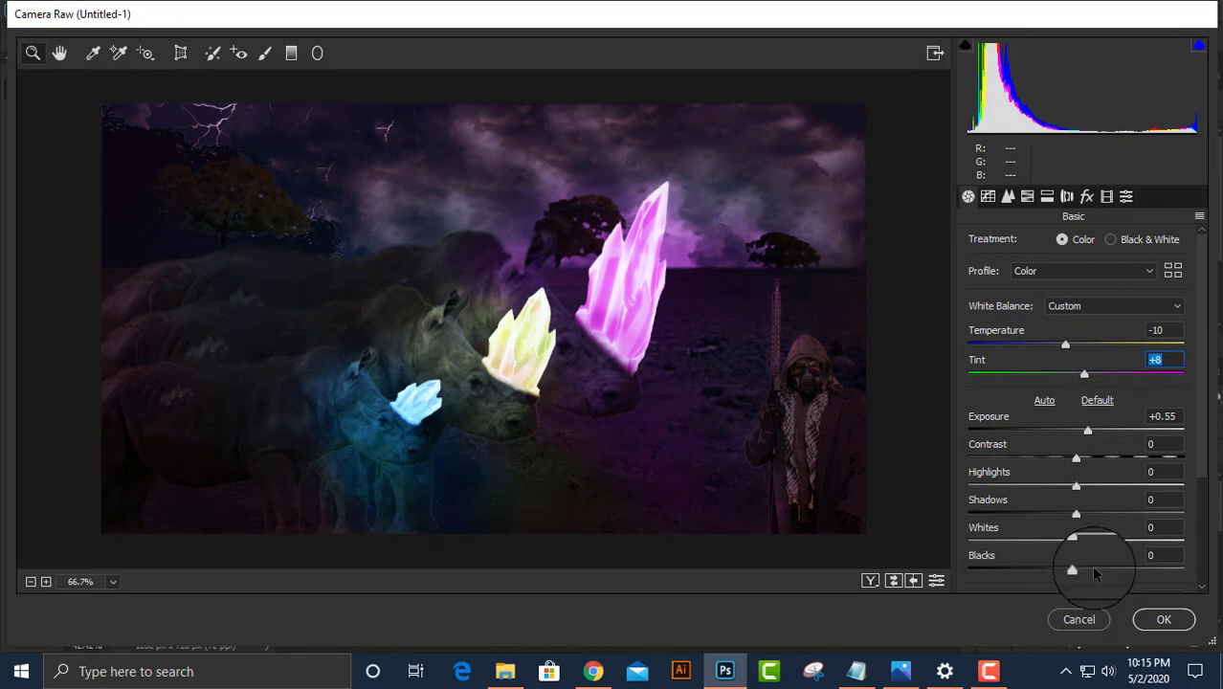
pyautogui.moveTo(1076, 517)
pyautogui.mouseDown()
pyautogui.moveTo(1101, 511)
pyautogui.moveTo(1028, 520)
pyautogui.mouseUp()
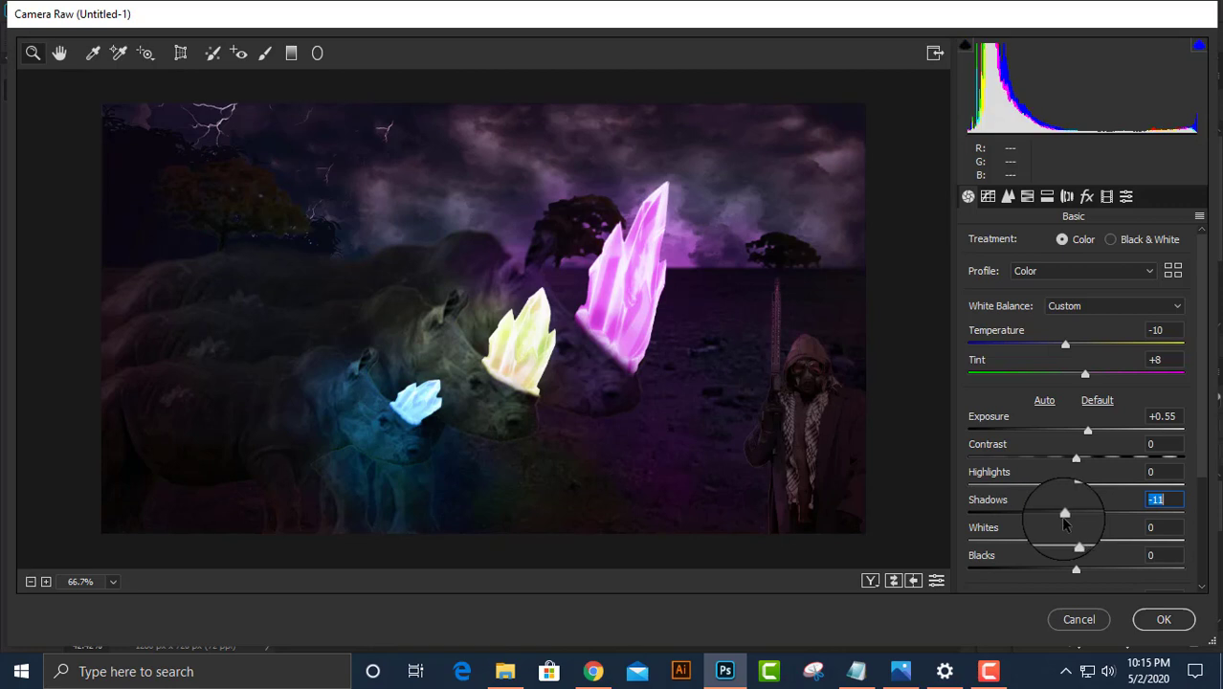
pyautogui.moveTo(1077, 485)
pyautogui.mouseDown()
pyautogui.moveTo(1049, 488)
pyautogui.moveTo(1077, 512)
pyautogui.moveTo(1059, 544)
pyautogui.moveTo(1073, 572)
pyautogui.moveTo(1049, 574)
pyautogui.mouseUp()
# Set Texture +24, Clarity +8, Dehaze +9, Saturation +11 and boost Vibrance.
pyautogui.moveTo(1202, 459); pyautogui.dragTo(1204, 567)
pyautogui.moveTo(1076, 454)
pyautogui.mouseDown()
pyautogui.moveTo(1165, 454)
pyautogui.moveTo(1099, 457)
pyautogui.mouseUp()
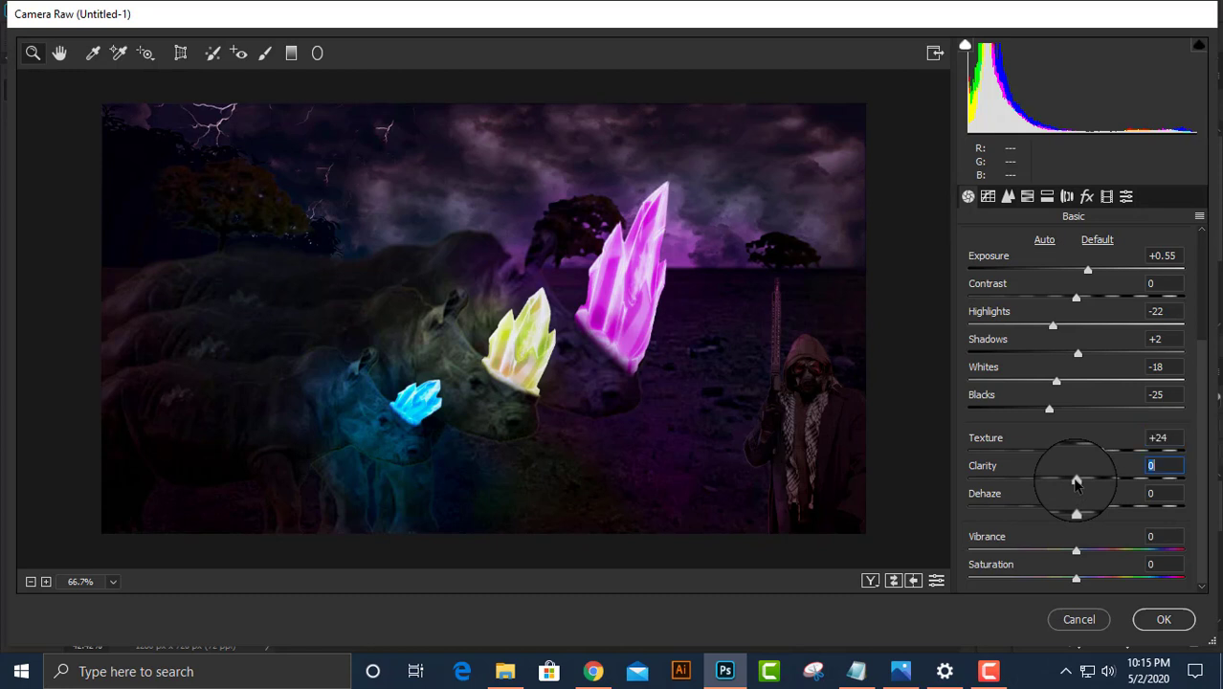
pyautogui.moveTo(1076, 482); pyautogui.dragTo(1087, 482)
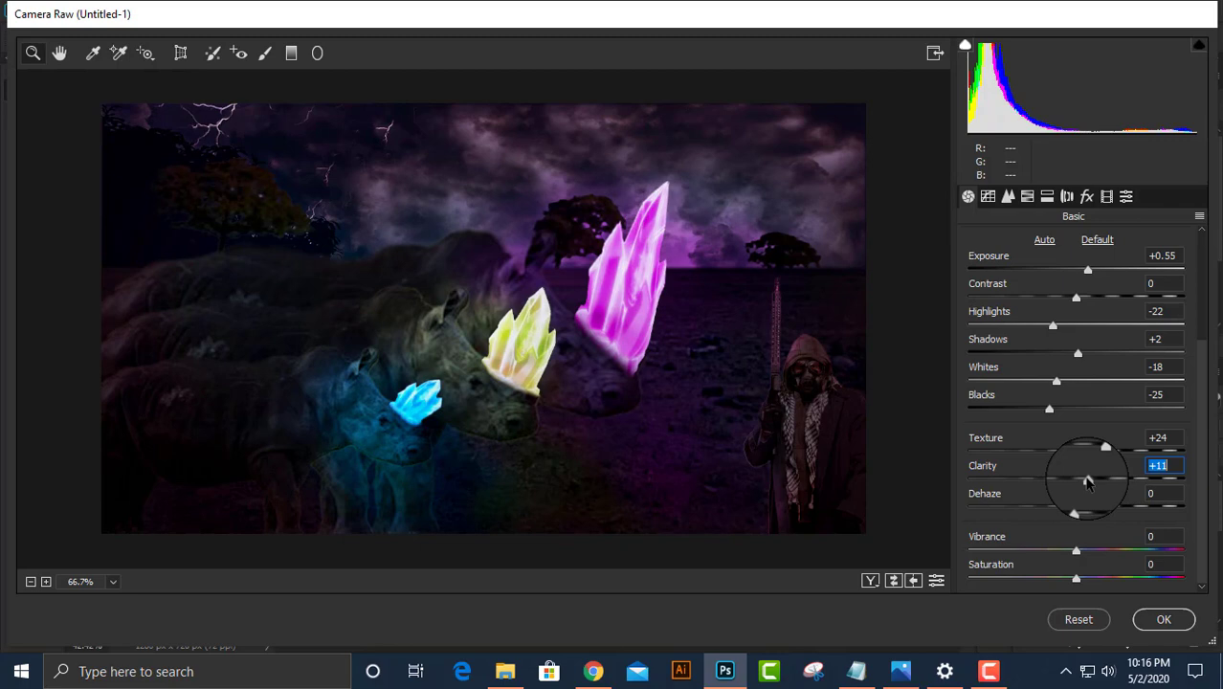
pyautogui.moveTo(1076, 509); pyautogui.dragTo(1085, 509)
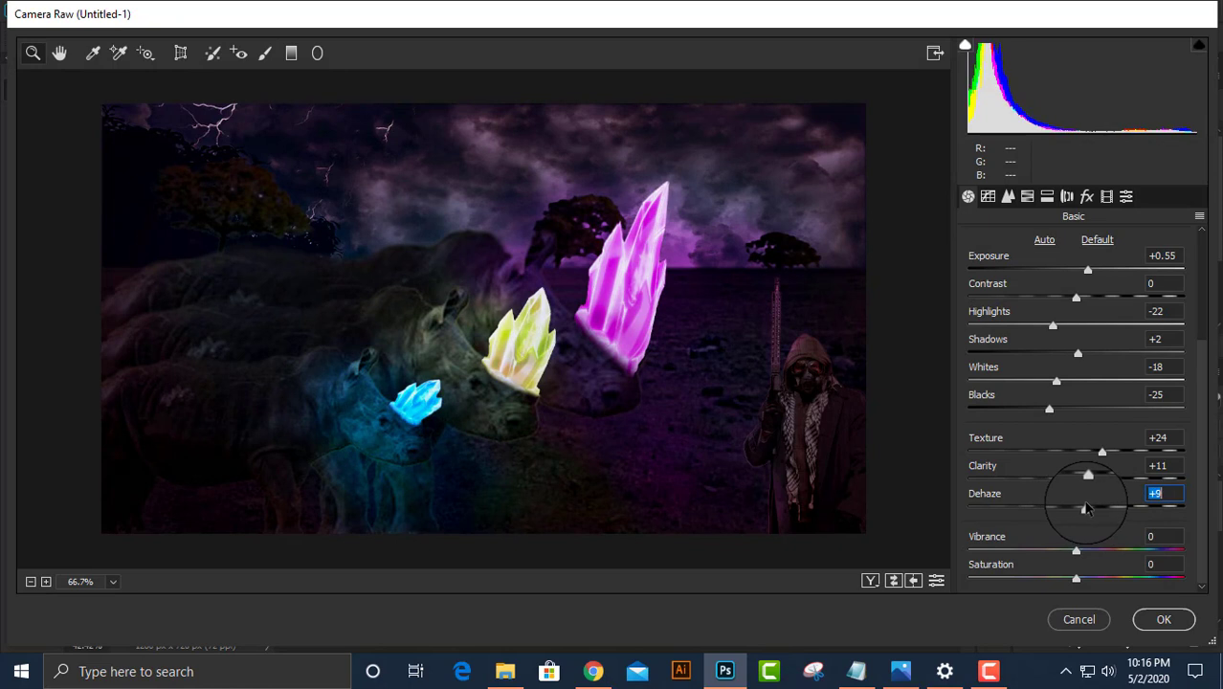
pyautogui.moveTo(1076, 551)
pyautogui.mouseDown()
pyautogui.moveTo(1108, 552)
pyautogui.moveTo(1086, 580)
pyautogui.mouseUp()
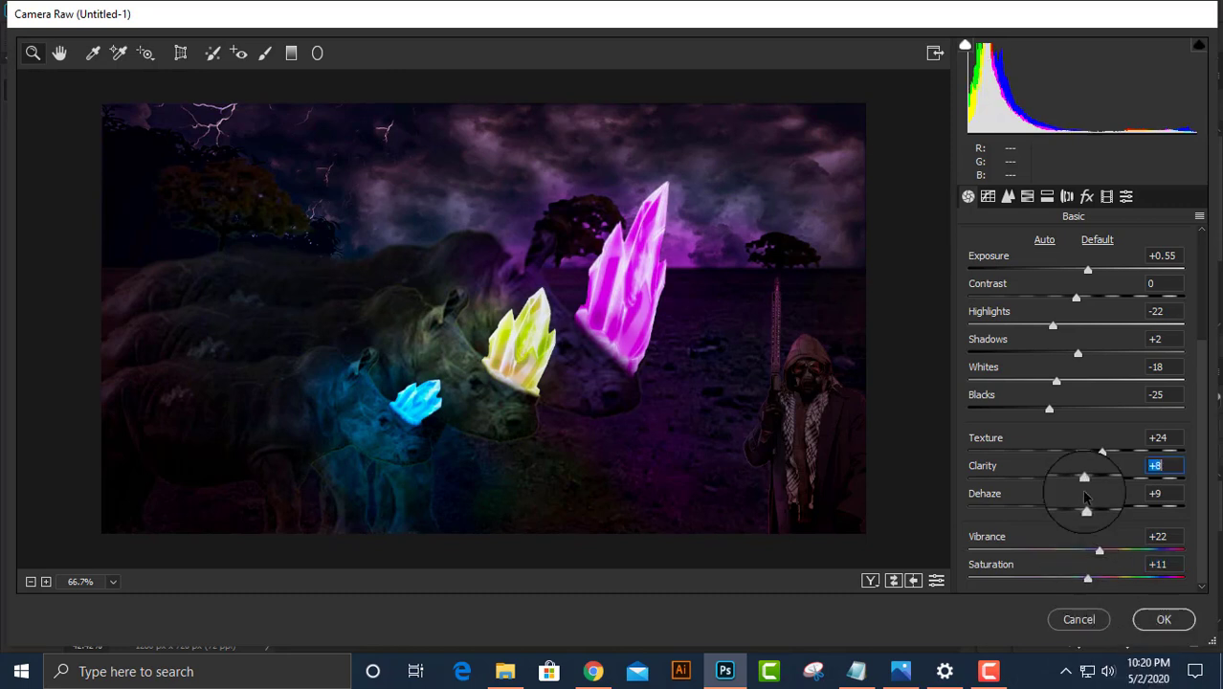
pyautogui.moveTo(1087, 476); pyautogui.dragTo(1081, 477)
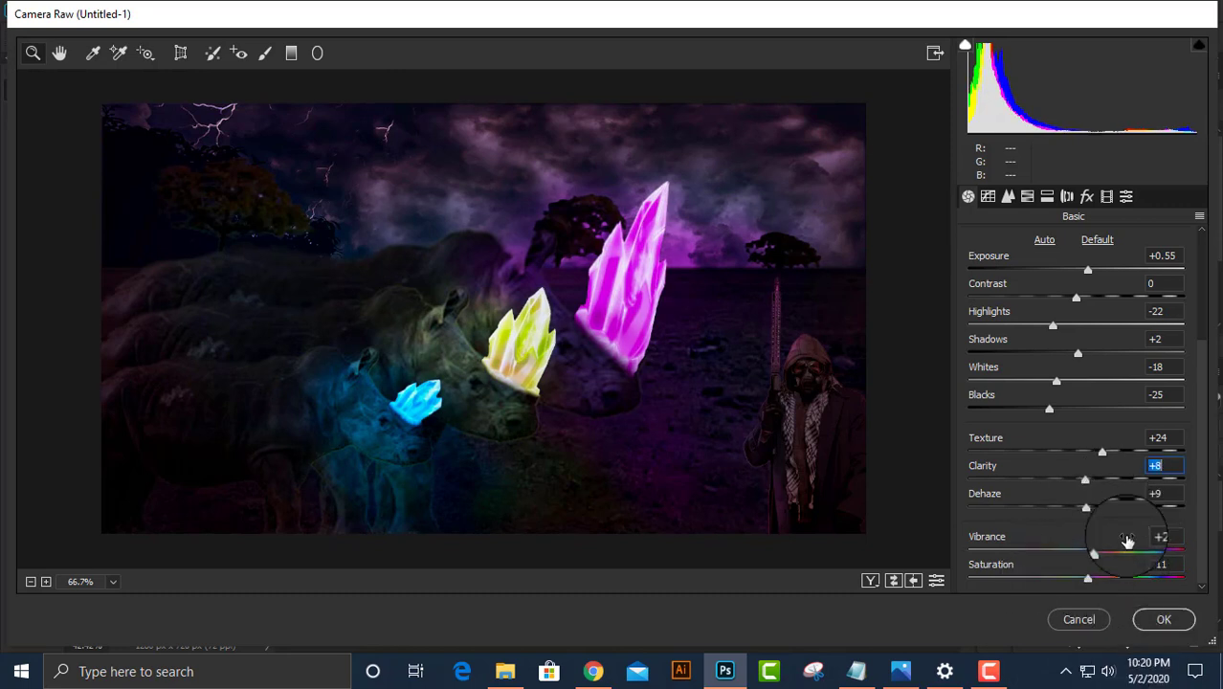
# Raise the Sharpening Amount and apply the Vintage Instant preset.
pyautogui.click(1007, 196)
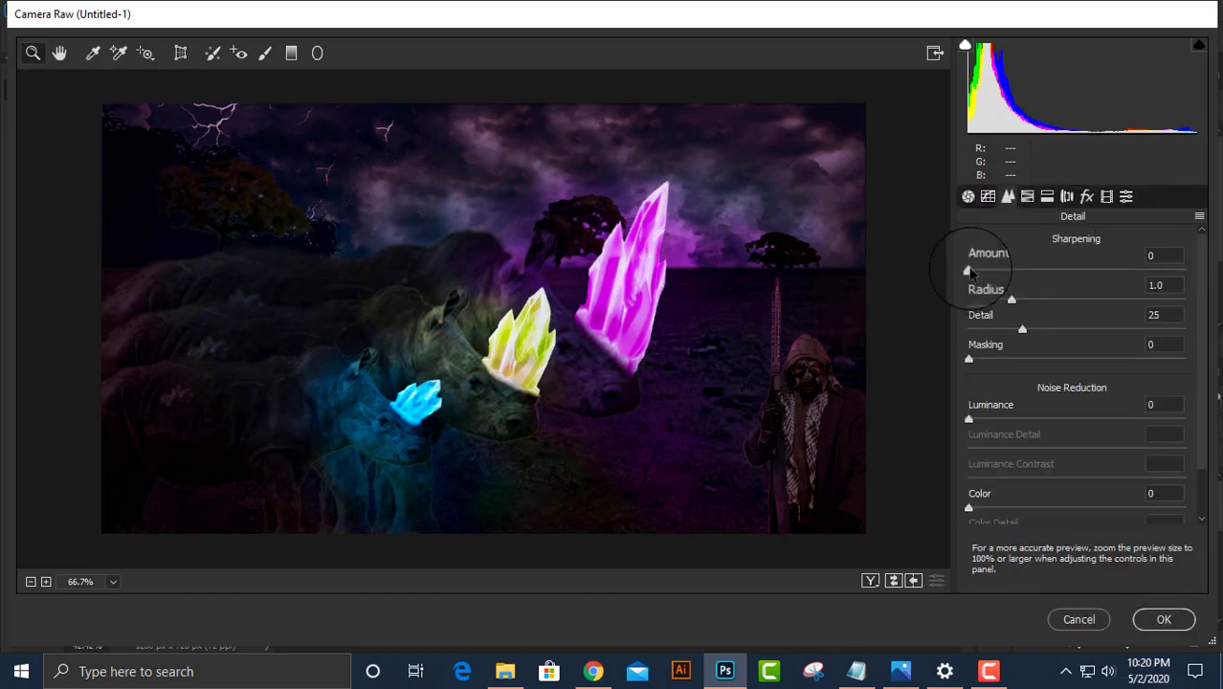
pyautogui.moveTo(970, 272)
pyautogui.mouseDown()
pyautogui.moveTo(1070, 272)
pyautogui.moveTo(988, 264)
pyautogui.moveTo(910, 290)
pyautogui.moveTo(983, 278)
pyautogui.moveTo(1020, 298)
pyautogui.moveTo(1011, 292)
pyautogui.mouseUp()
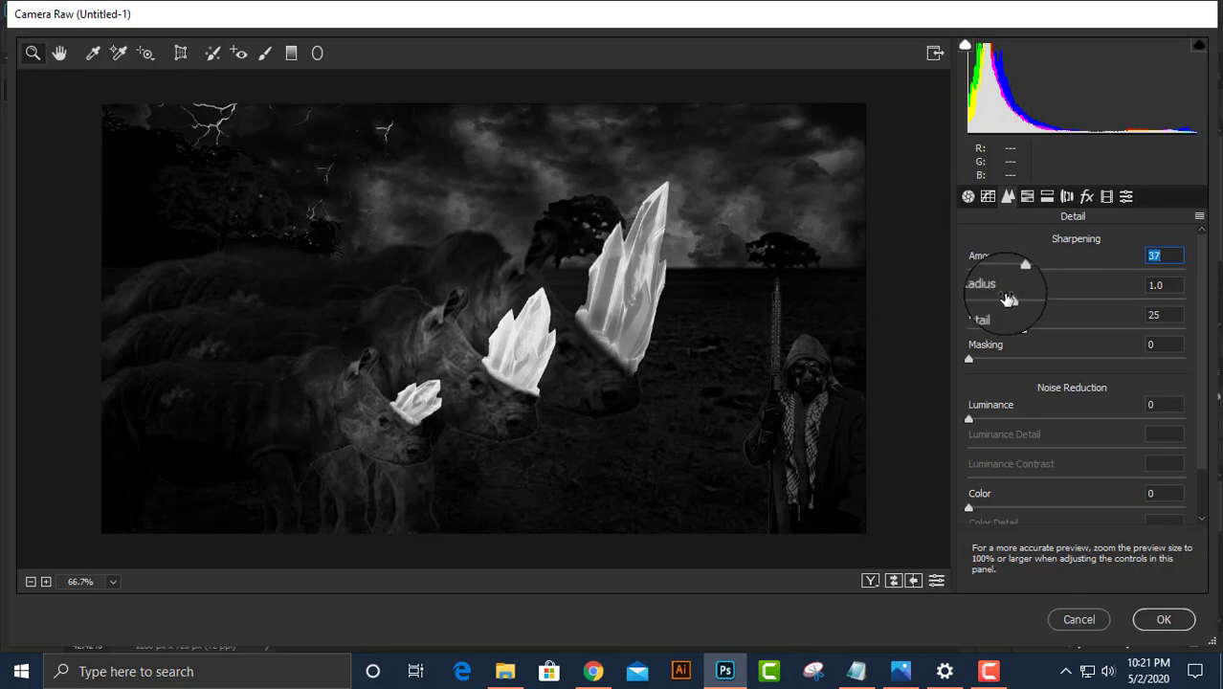
pyautogui.click(1127, 196)
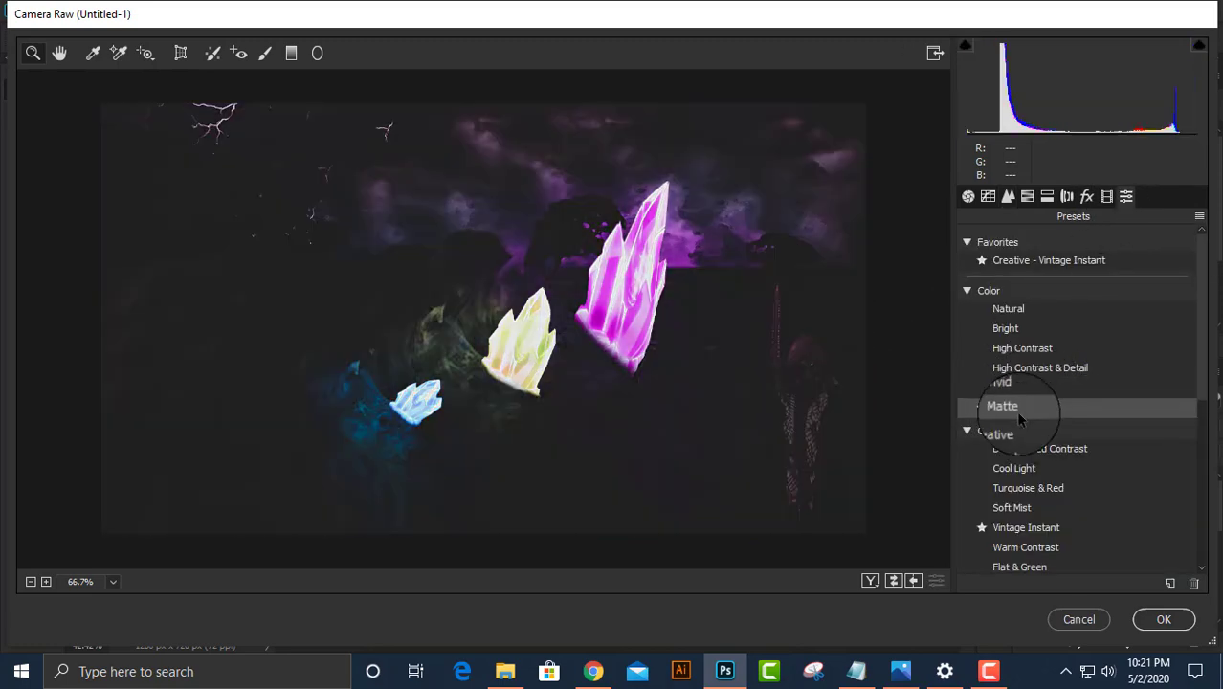
pyautogui.click(1020, 527)
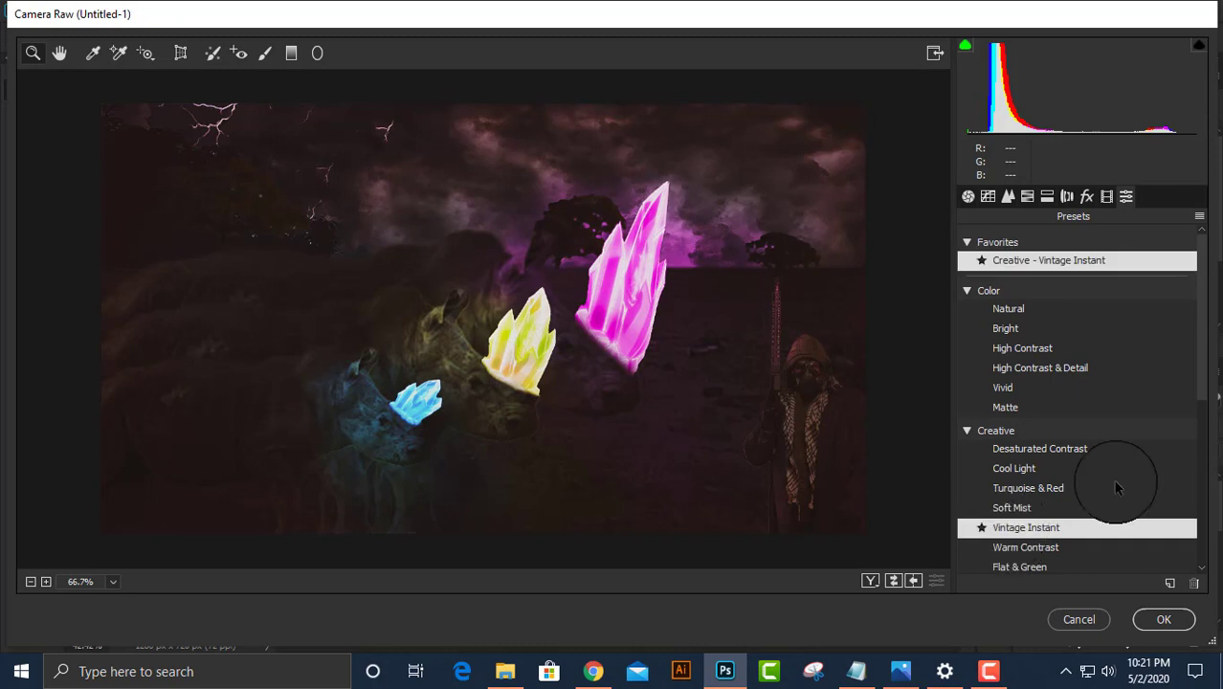
# Adjust film grain, tint highlights warm with Split Toning, and apply the Camera Raw grade.
pyautogui.click(1086, 196)
pyautogui.moveTo(974, 275); pyautogui.dragTo(1015, 274)
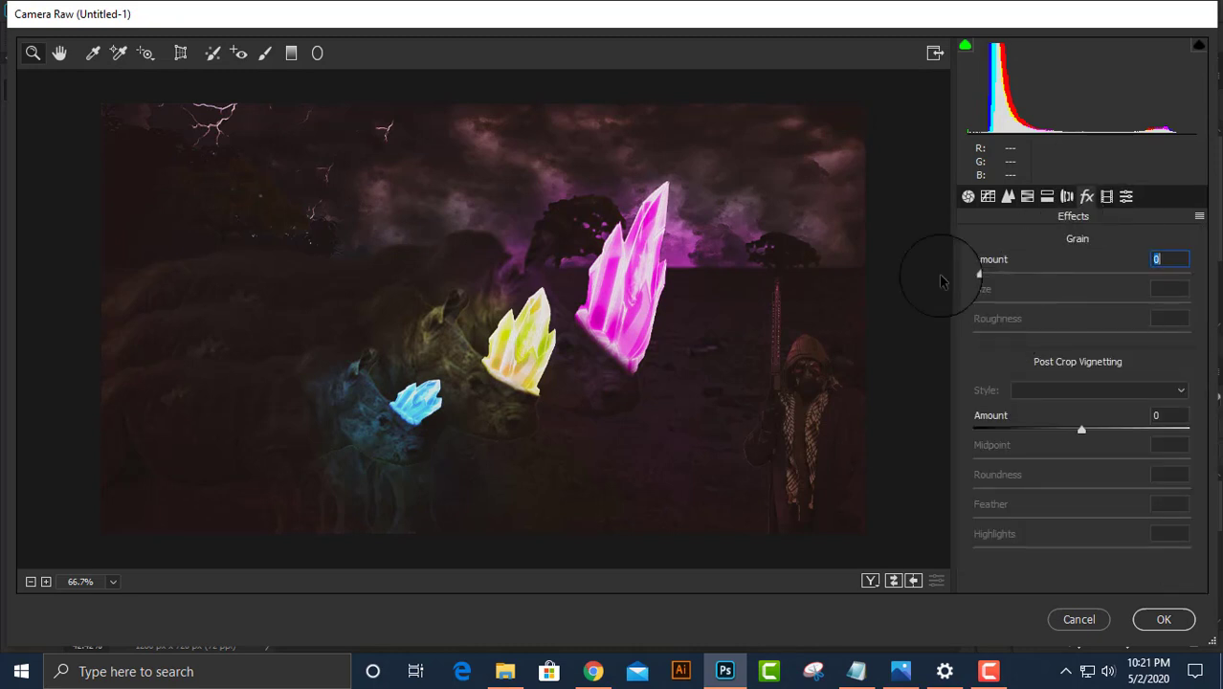
pyautogui.click(1067, 196)
pyautogui.click(1047, 196)
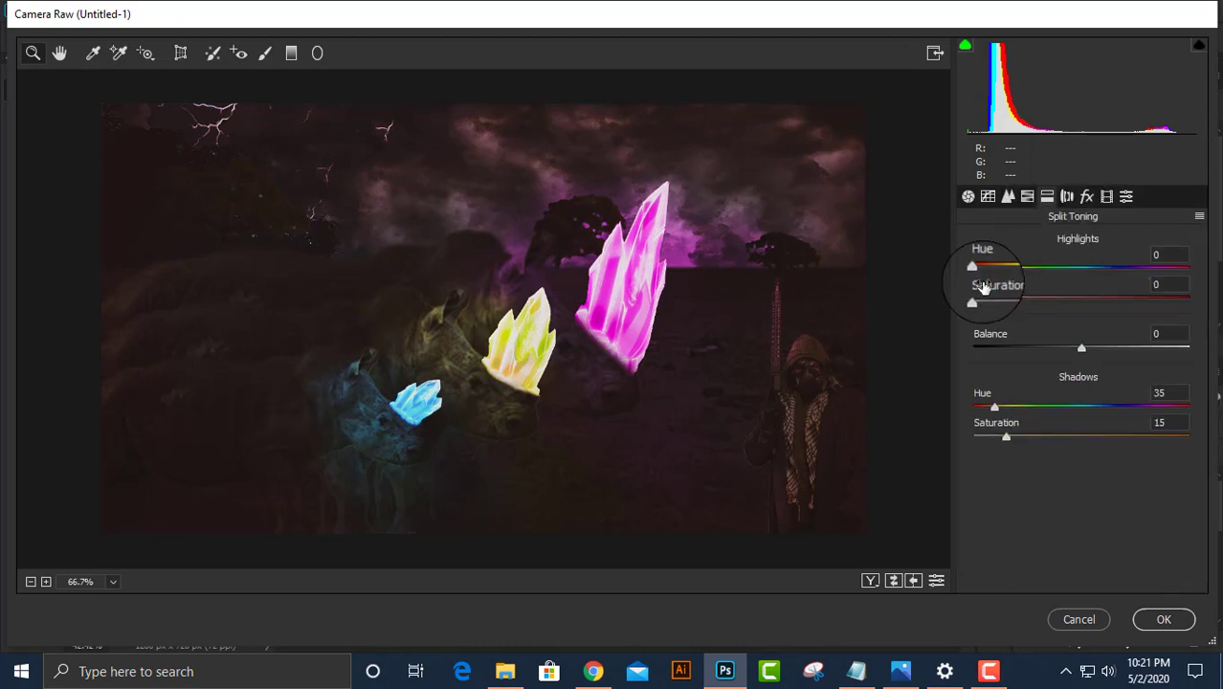
pyautogui.moveTo(974, 268); pyautogui.dragTo(1001, 271)
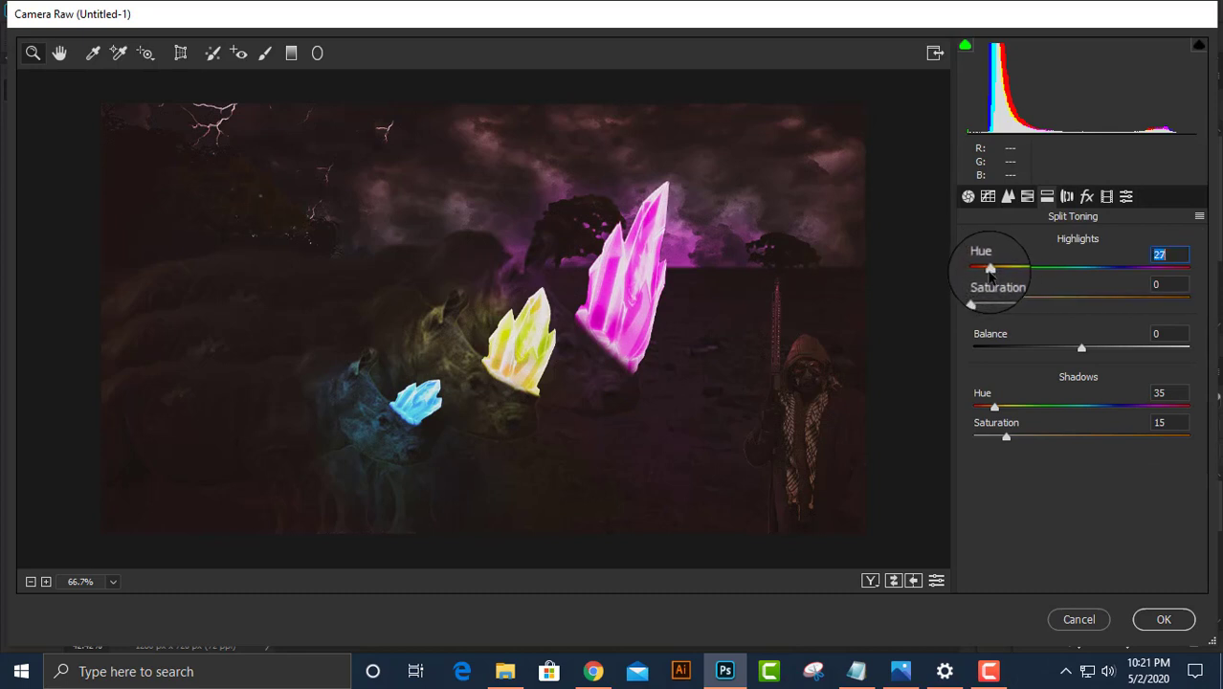
pyautogui.click(1027, 196)
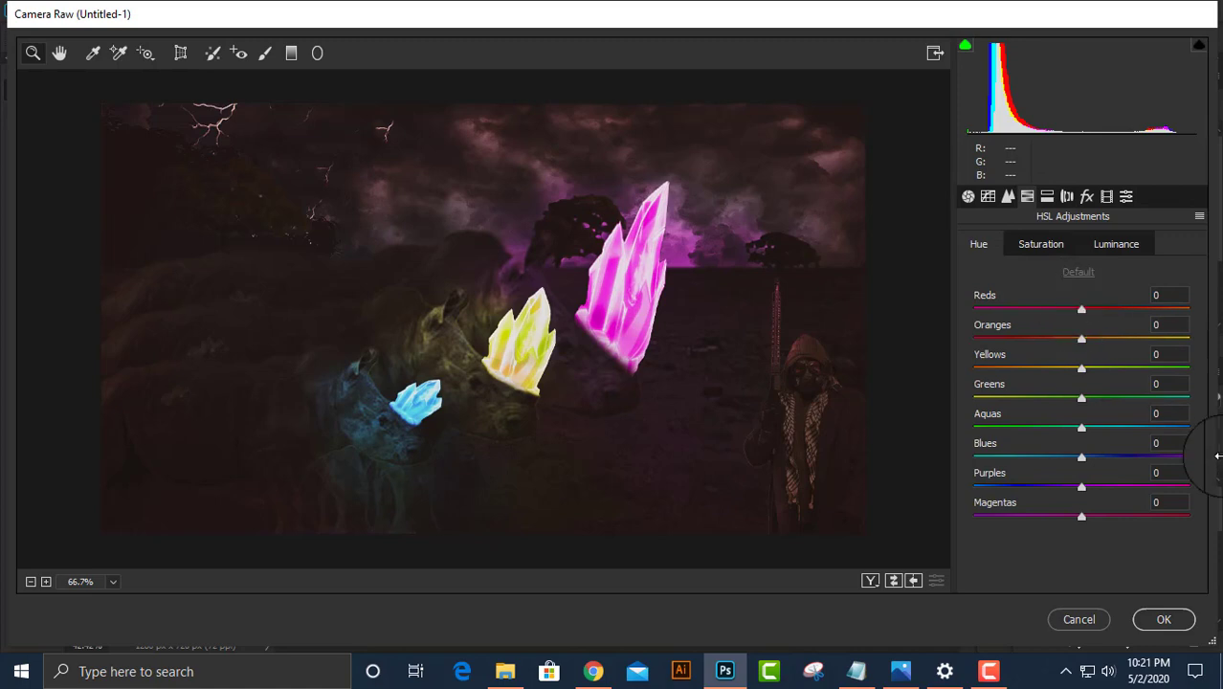
pyautogui.click(1164, 619)
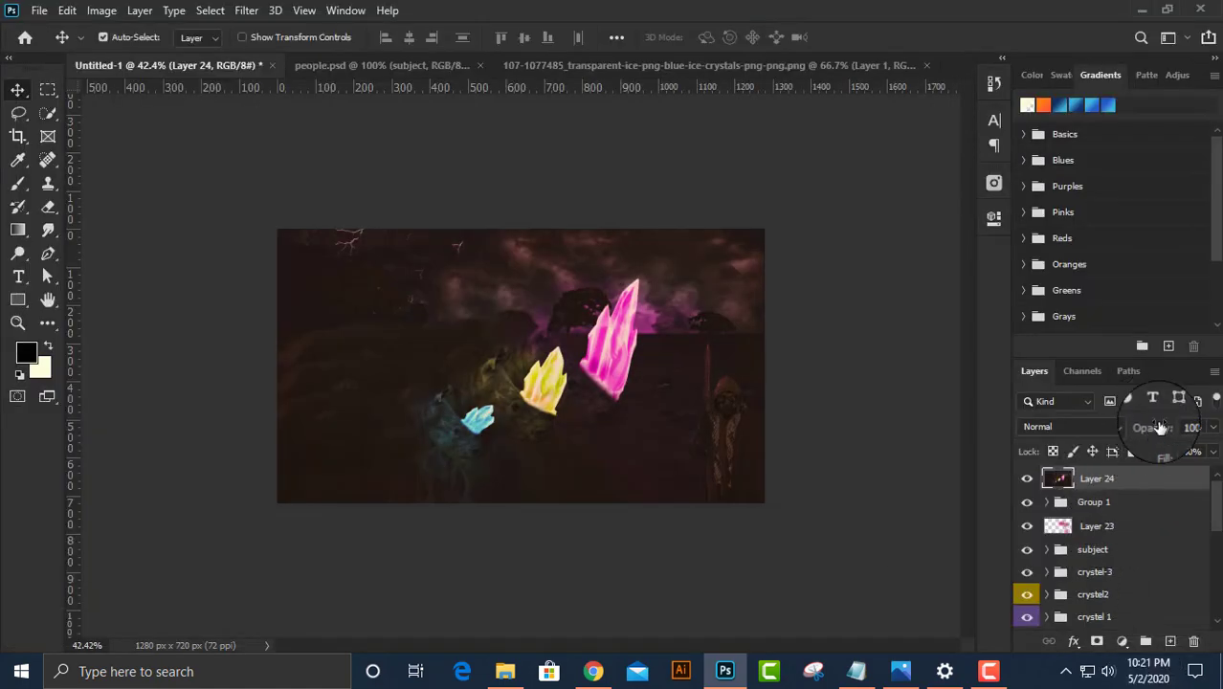
# Lower Layer 24's opacity to 74%, then fade it down to 32%.
pyautogui.moveTo(1155, 427); pyautogui.dragTo(88, 412)
pyautogui.write('74')
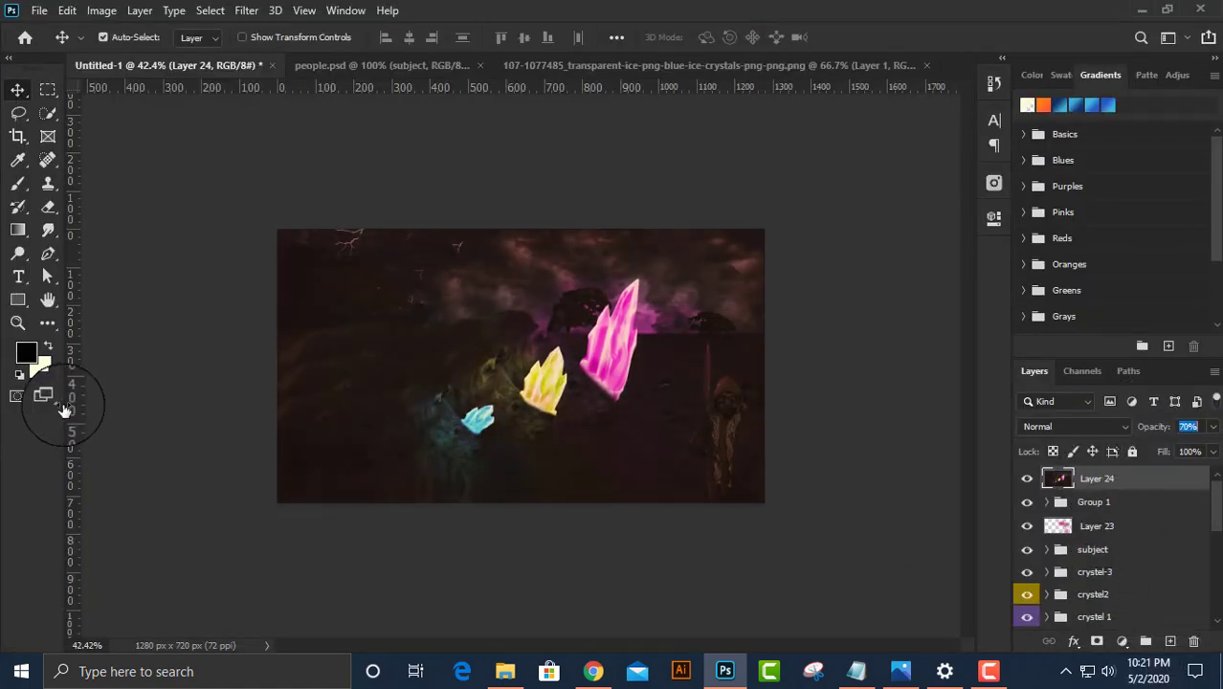
pyautogui.press('Return')
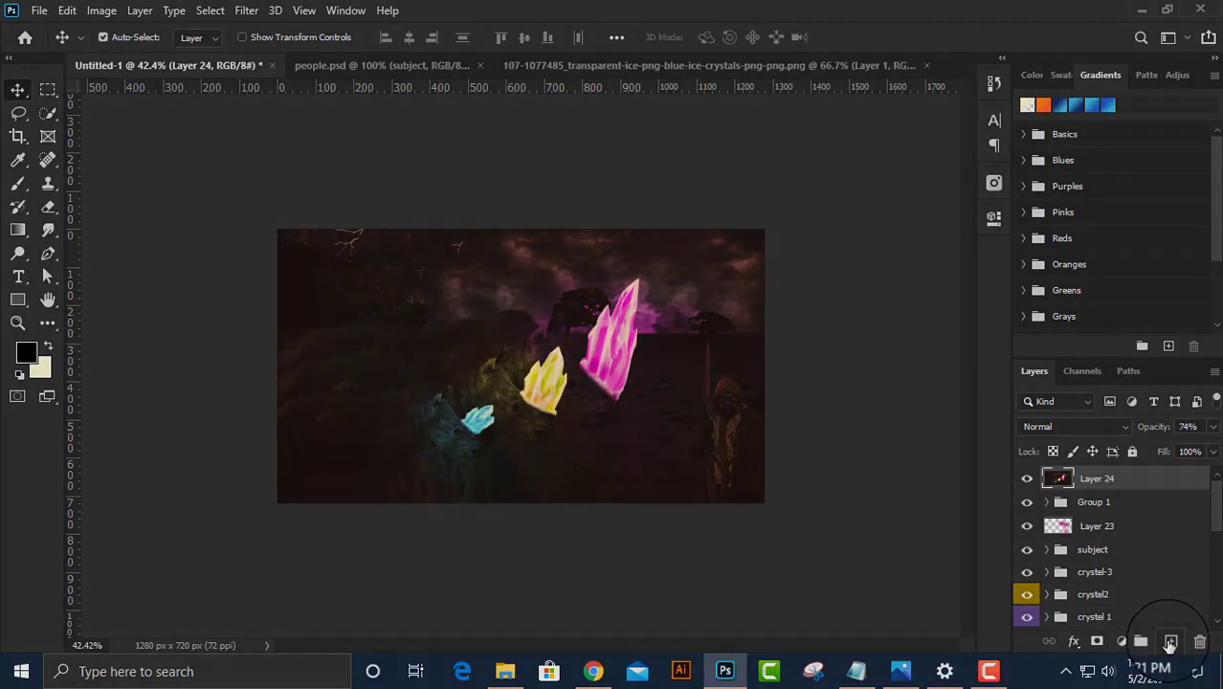
pyautogui.moveTo(1146, 431); pyautogui.dragTo(510, 617)
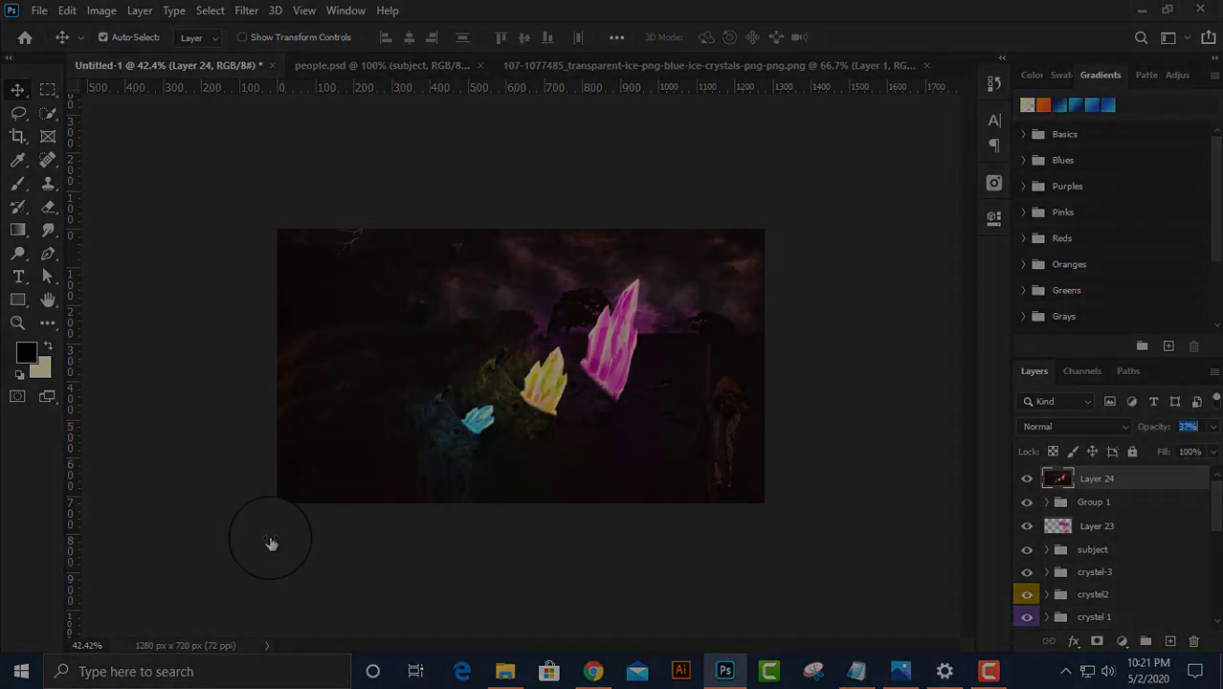